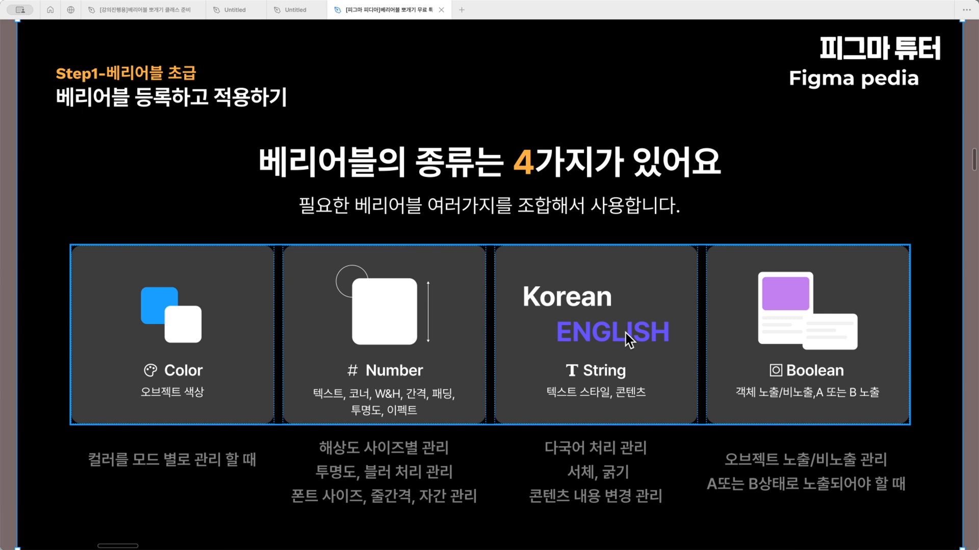
# Review the slides on variable types, where they apply and color variables, through to the light and dark mode example
pyautogui.press('Right')
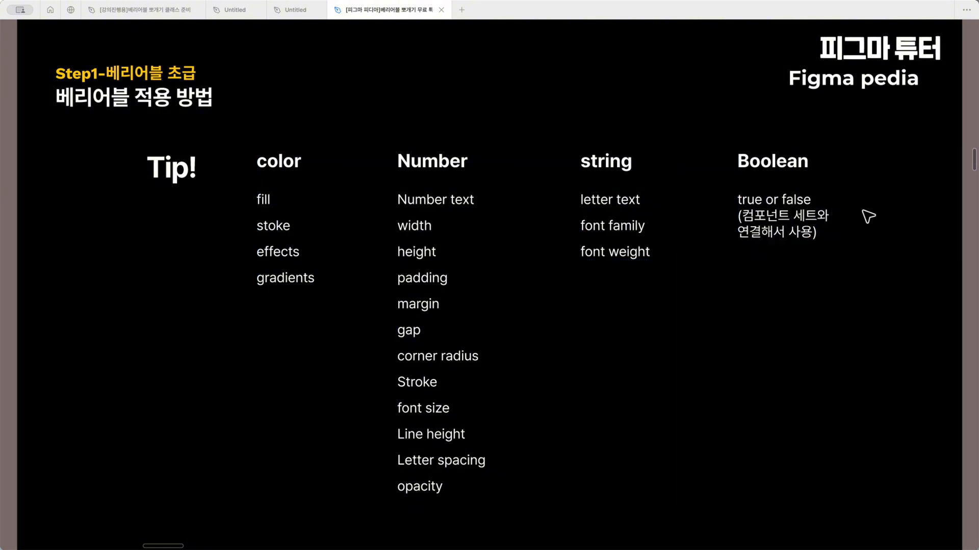
pyautogui.scroll(-1, 598, 279)
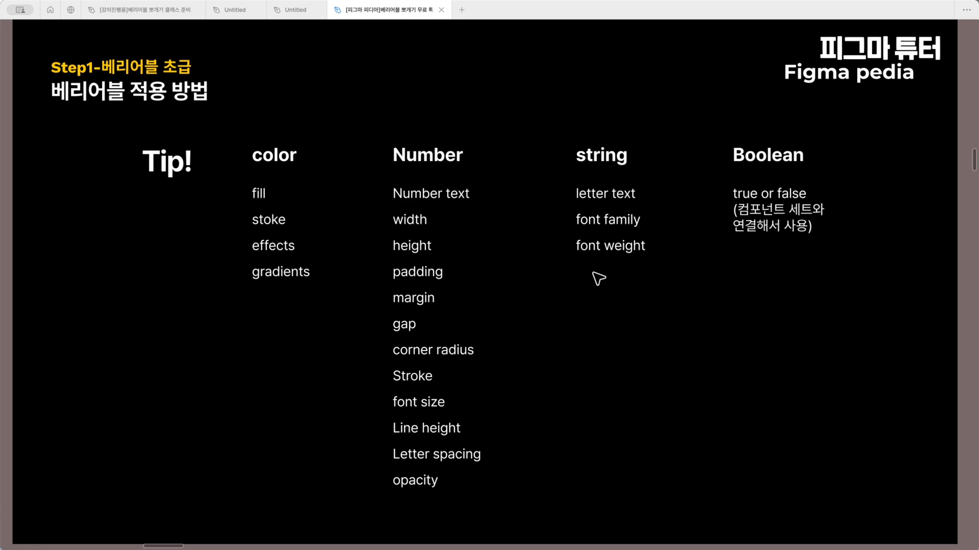
pyautogui.press('n')
pyautogui.press('n')
pyautogui.scroll(-2, 592, 273)
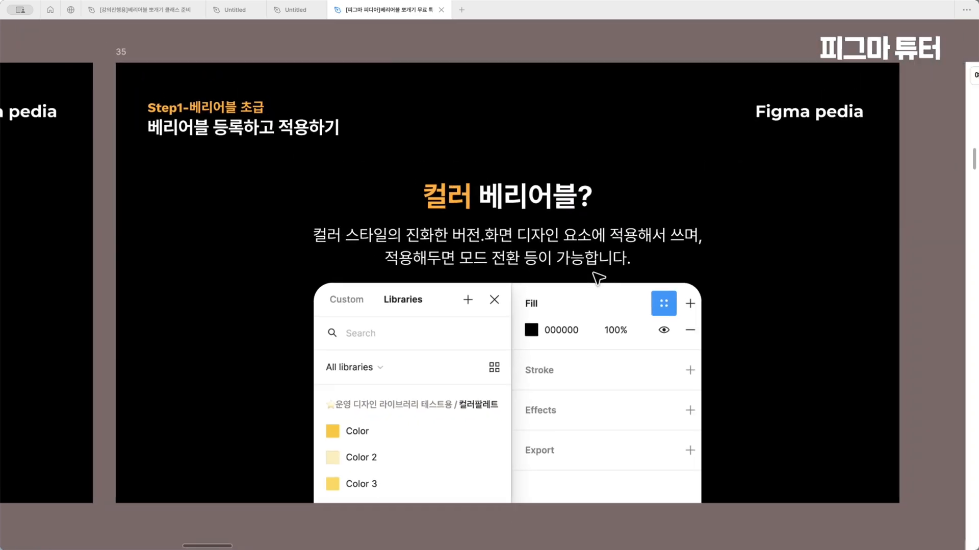
pyautogui.scroll(-2, 598, 279)
pyautogui.scroll(2, 599, 278)
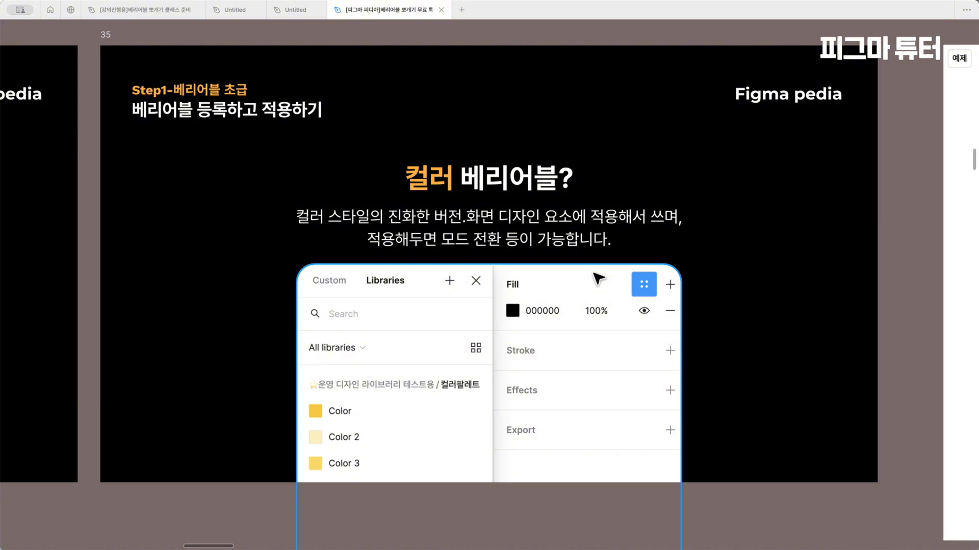
pyautogui.hscroll(10, 599, 279)
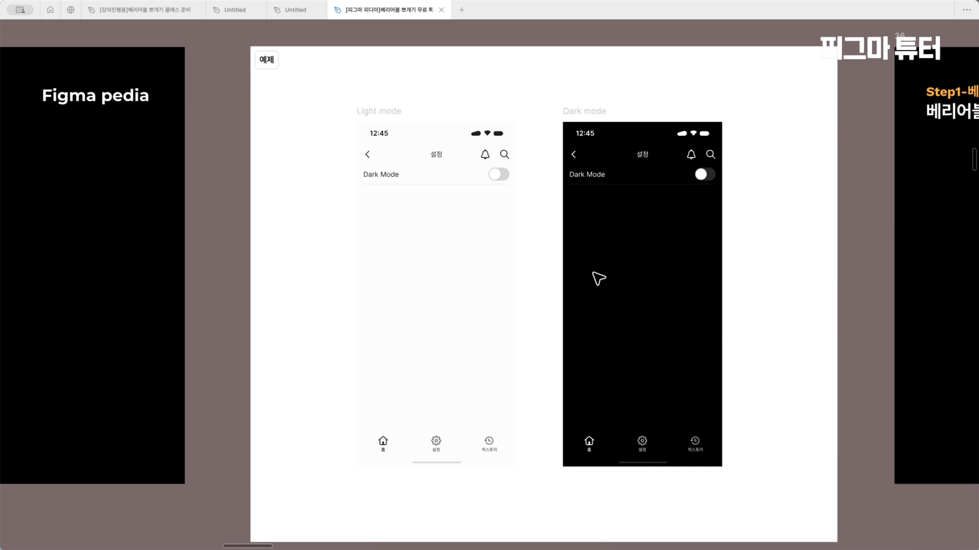
pyautogui.click(599, 279)
pyautogui.scroll(-3, 599, 279)
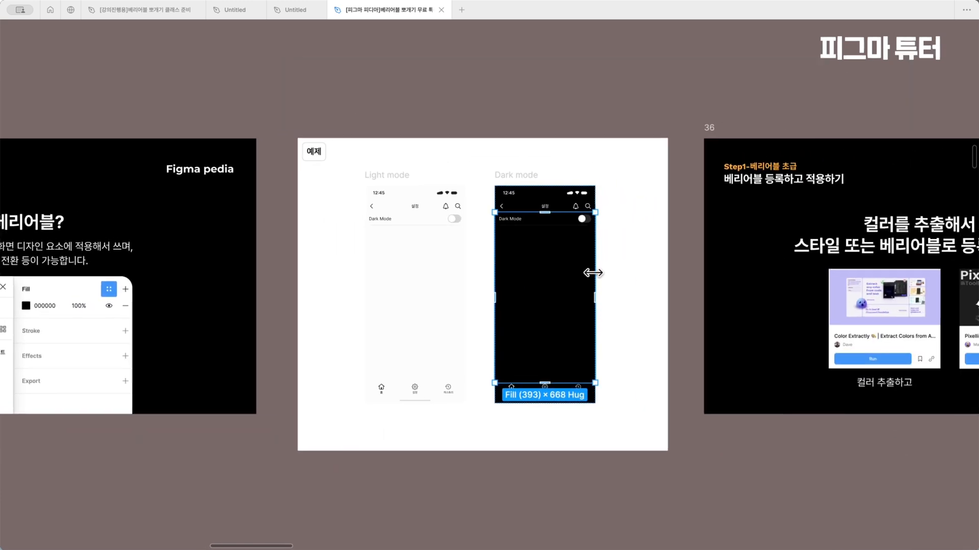
pyautogui.hscroll(1, 593, 273)
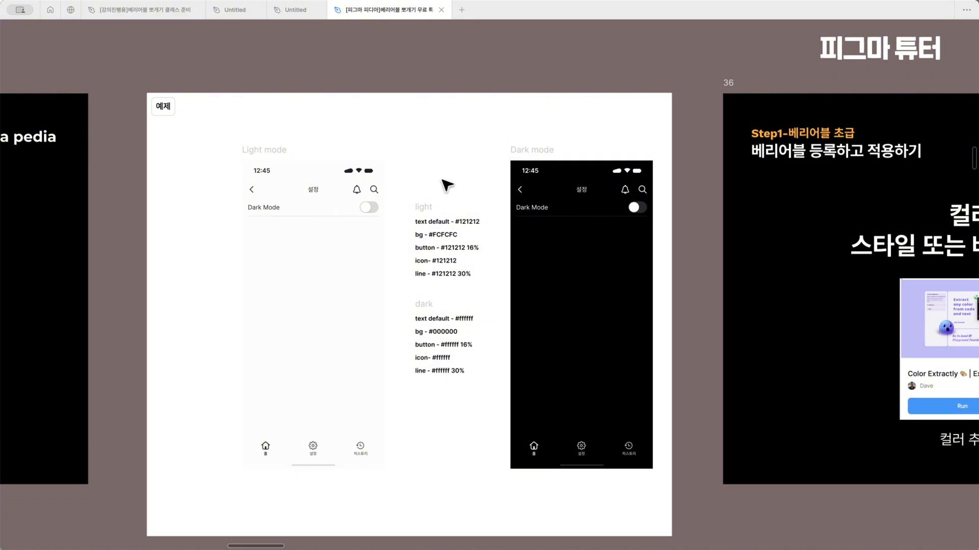
# Show the full interface beside the light and dark mode example and open the file's local variables
pyautogui.hotkey('ctrl', '\\')
pyautogui.hscroll(4, 446, 185)
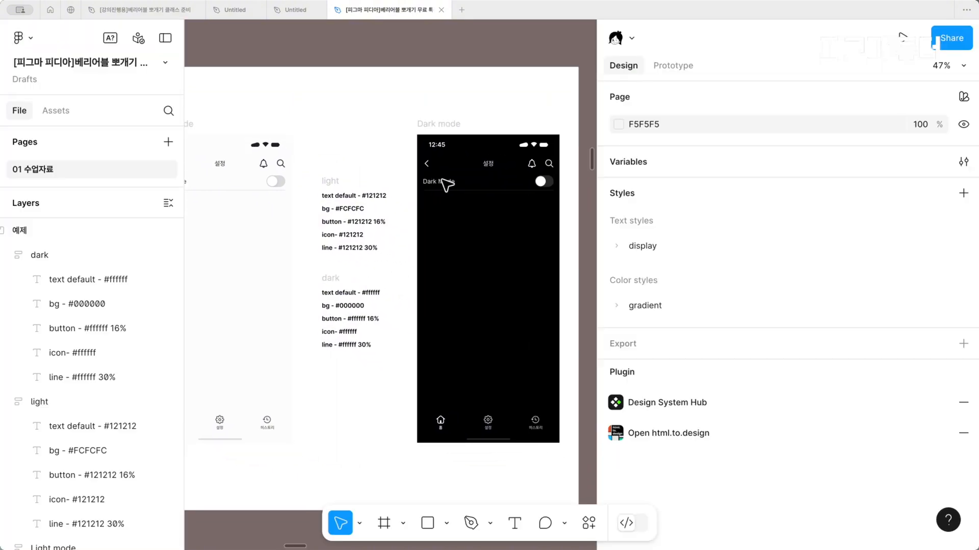
pyautogui.hotkey('ctrl', '\\')
pyautogui.hscroll(4, 446, 186)
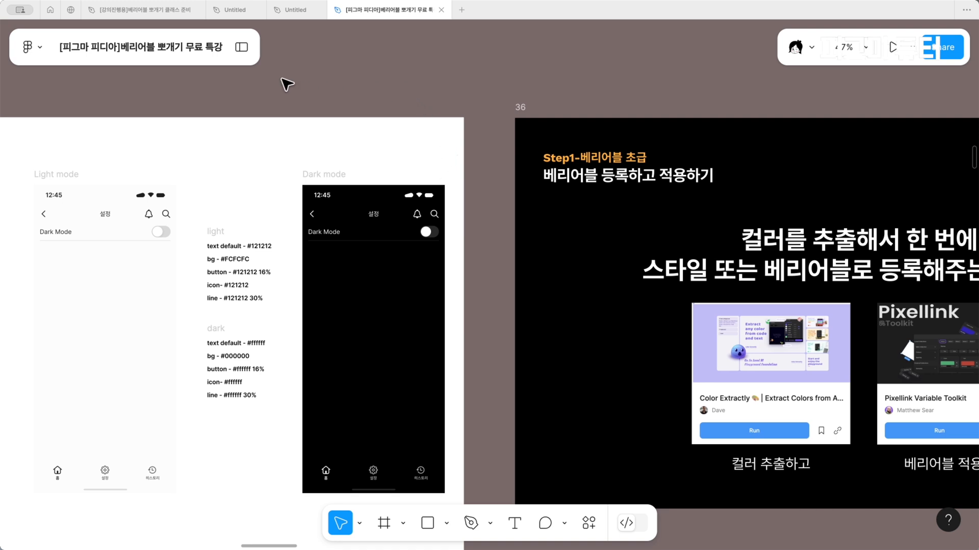
pyautogui.click(249, 50)
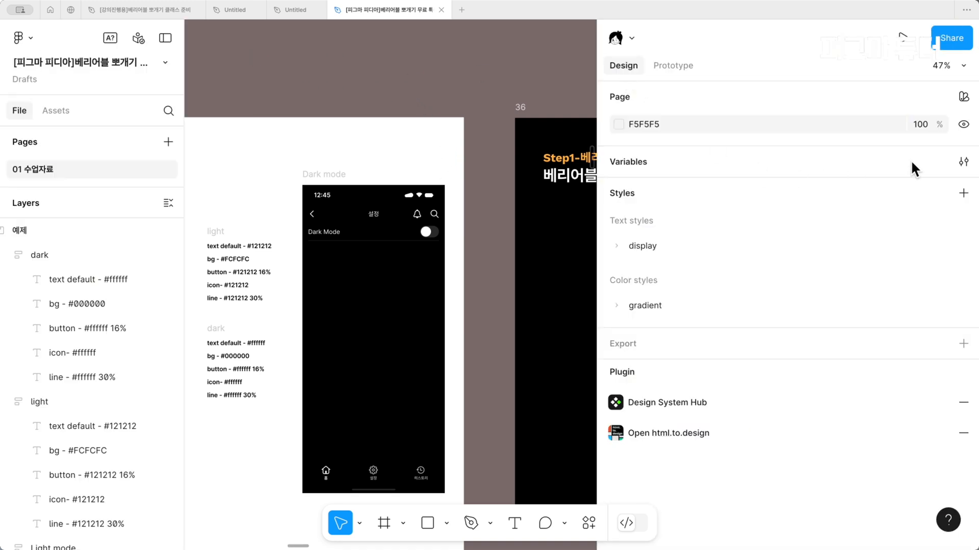
pyautogui.click(963, 162)
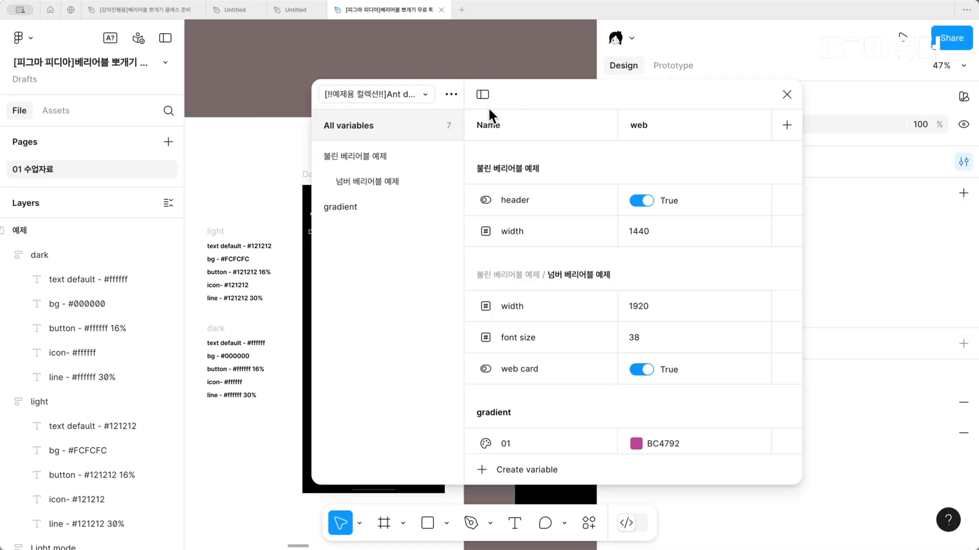
# Create a new variable collection named "컬러 베리어블 실습습"
pyautogui.hotkey('shift', '\\')
pyautogui.click(451, 94)
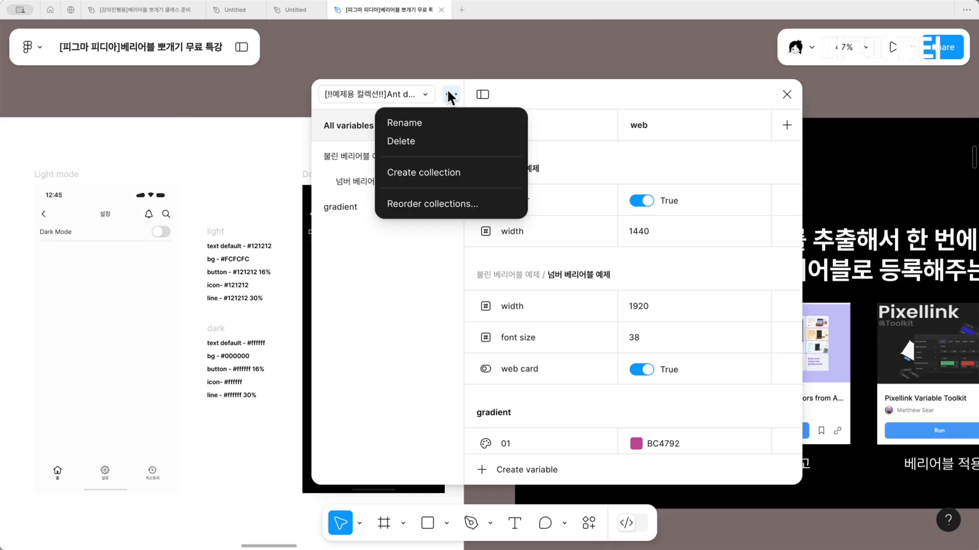
pyautogui.click(447, 175)
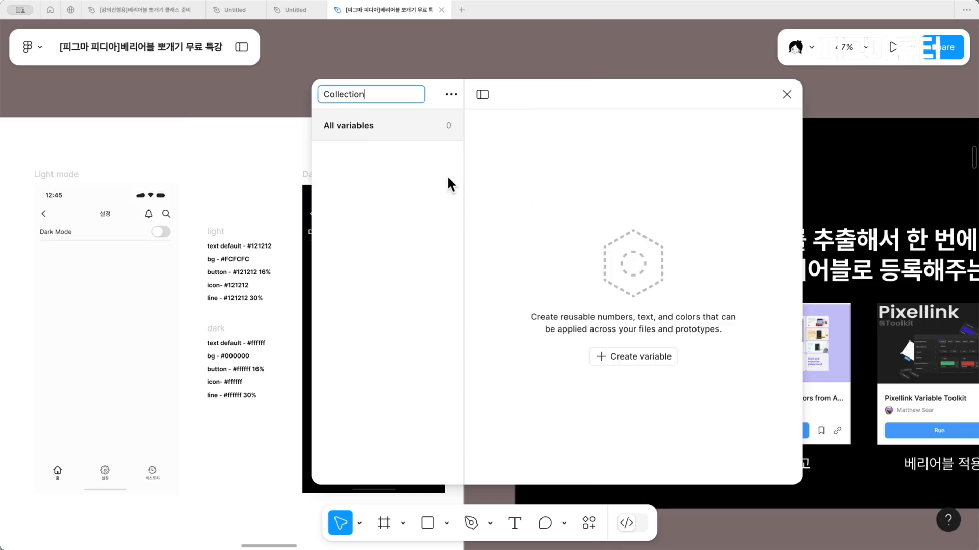
pyautogui.write('ㅋ')
pyautogui.write('컬러 베리에')
pyautogui.write('블 실습습')
pyautogui.press('Return')
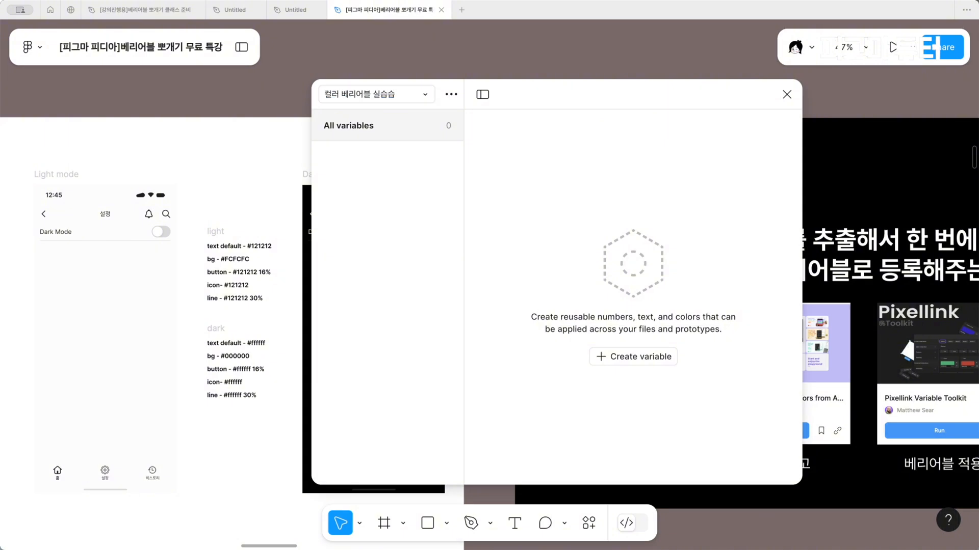
pyautogui.click(449, 94)
pyautogui.click(441, 122)
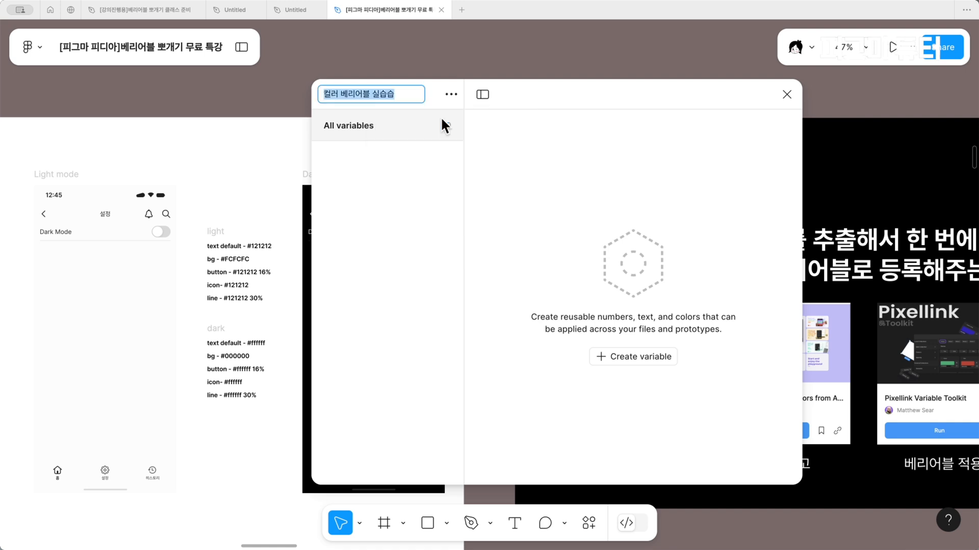
pyautogui.press('Right')
pyautogui.press('BackSpace')
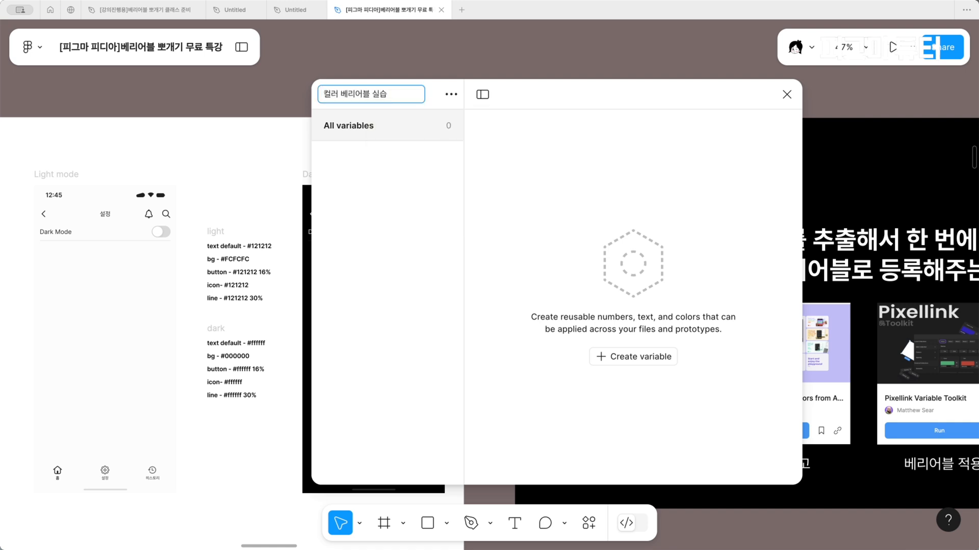
pyautogui.press('Escape')
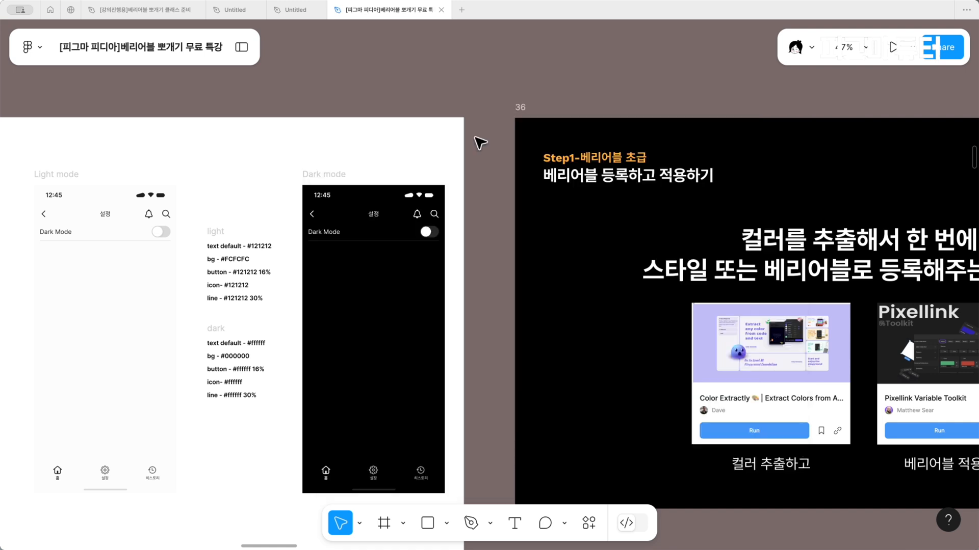
# Reopen the local variables and rename the new collection to "컬러 베리어블 실습"
pyautogui.click(242, 49)
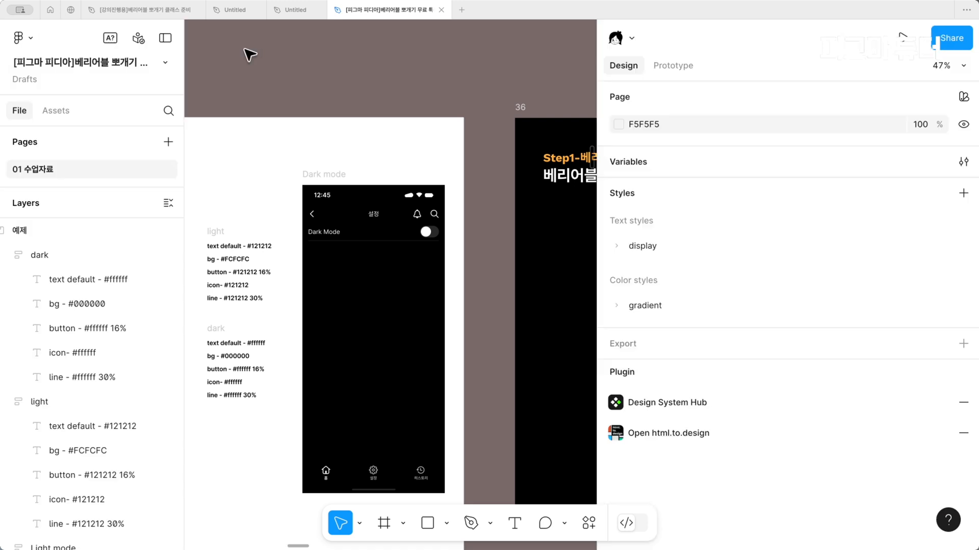
pyautogui.click(964, 162)
pyautogui.click(451, 94)
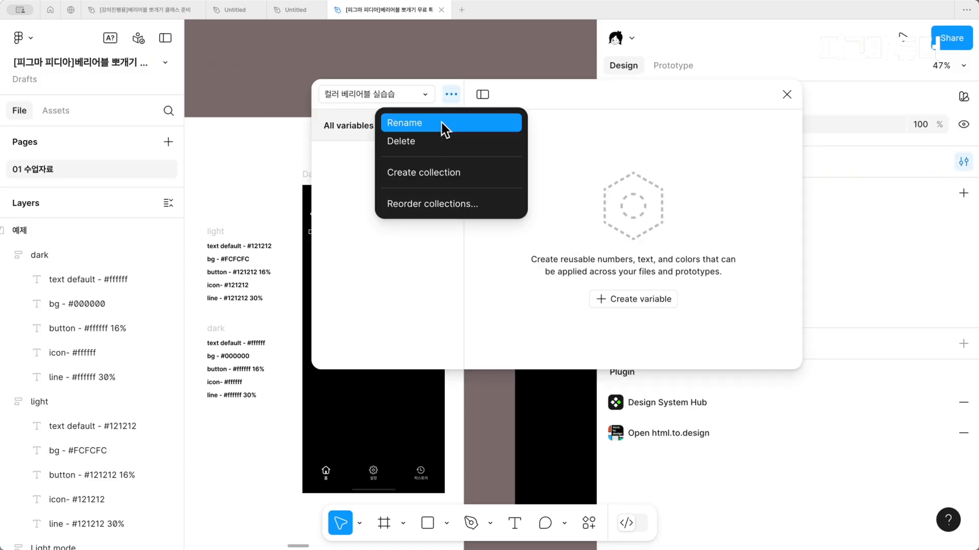
pyautogui.click(443, 123)
pyautogui.press('Right')
pyautogui.press('BackSpace')
pyautogui.press('Return')
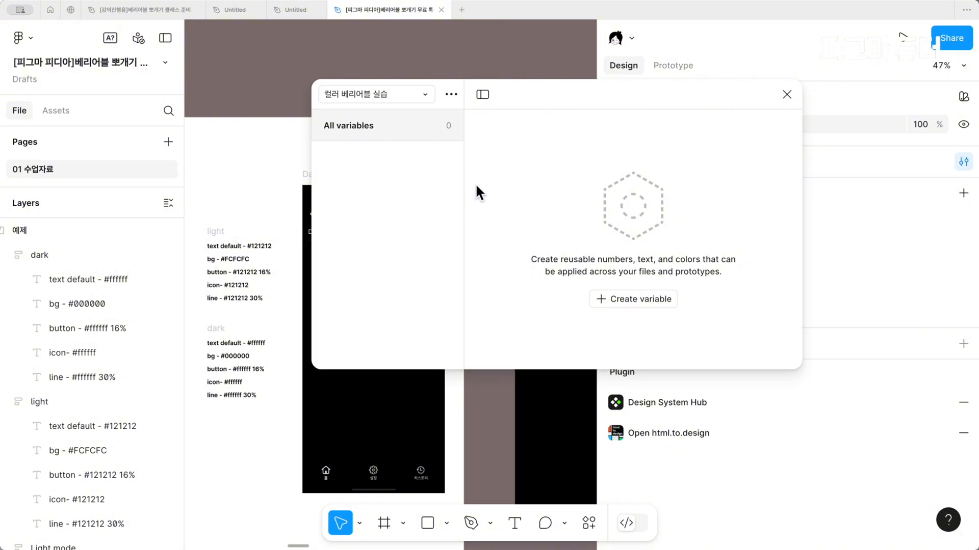
# Reorder the variable collections so that "컬러 베리어블 실습" comes first, with the interface minimized
pyautogui.click(160, 29)
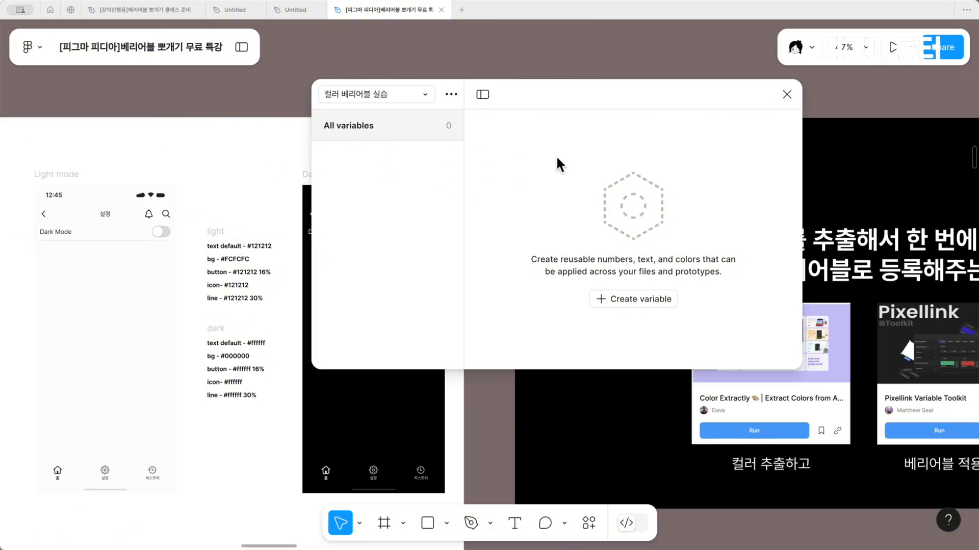
pyautogui.click(451, 95)
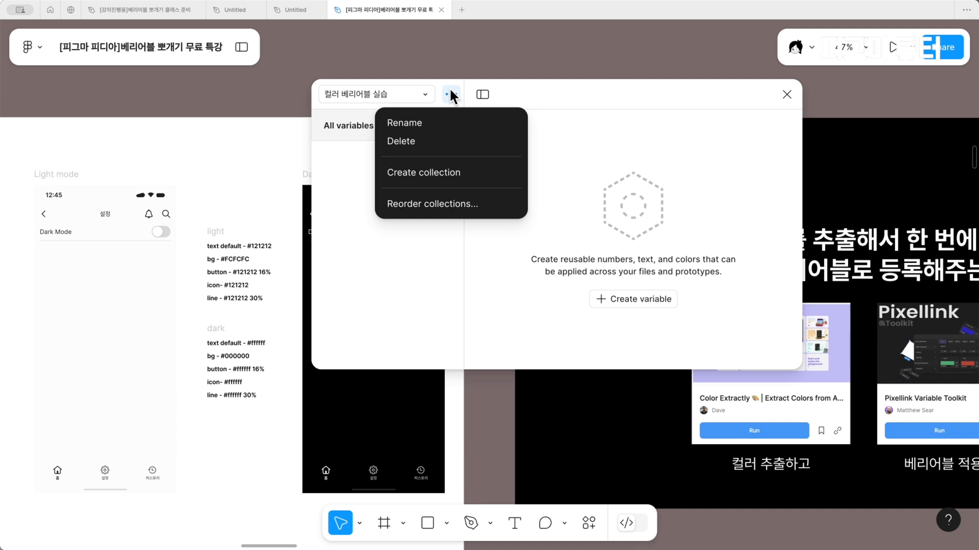
pyautogui.click(443, 203)
pyautogui.scroll(-1, 408, 279)
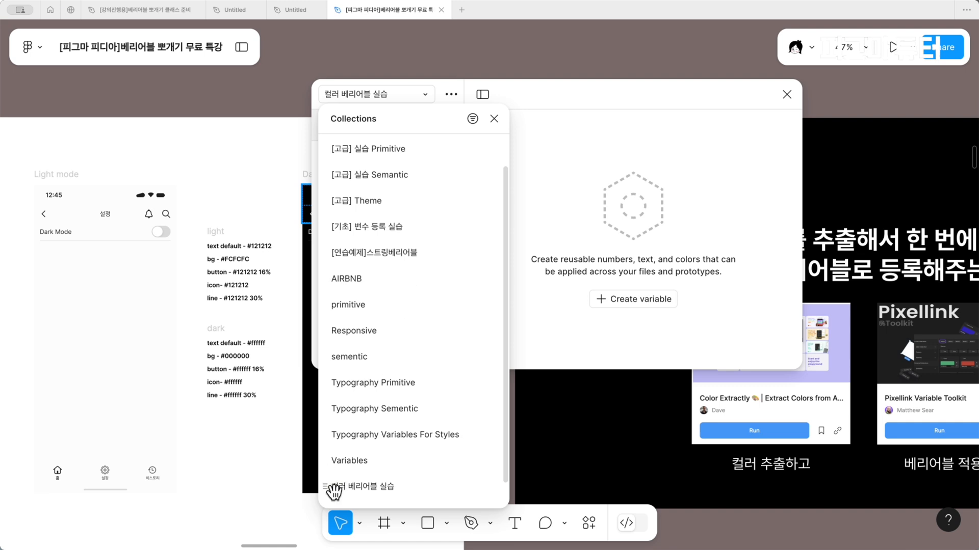
pyautogui.moveTo(333, 491); pyautogui.dragTo(376, 155)
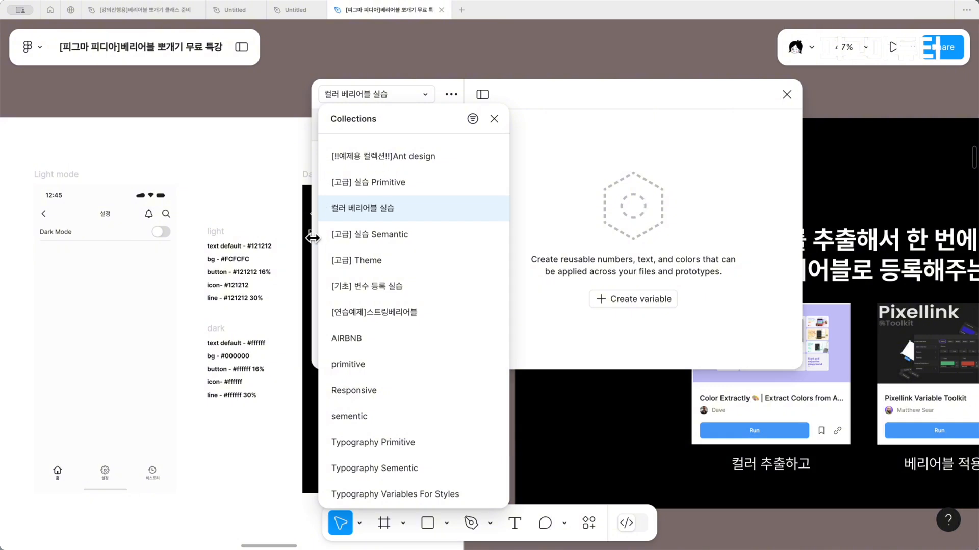
pyautogui.moveTo(328, 209); pyautogui.dragTo(345, 192)
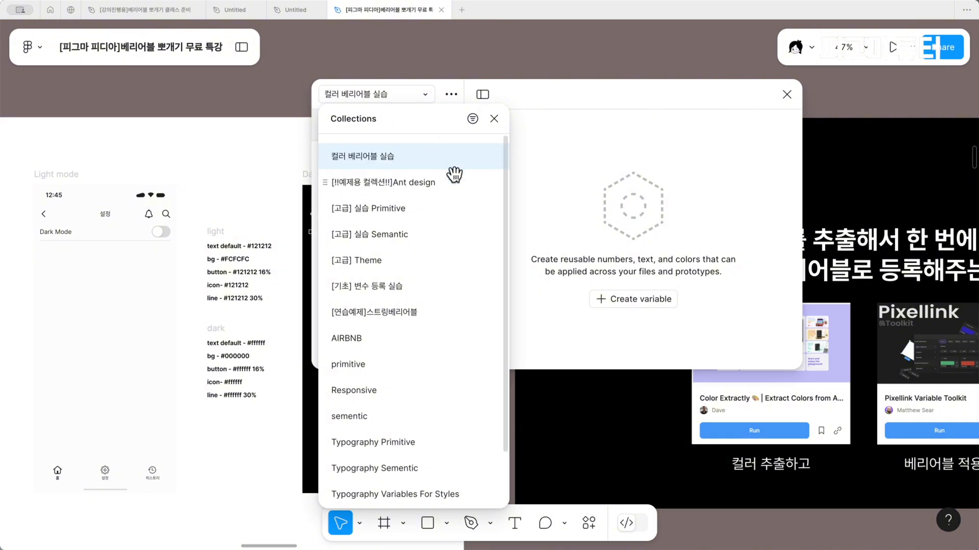
pyautogui.click(494, 119)
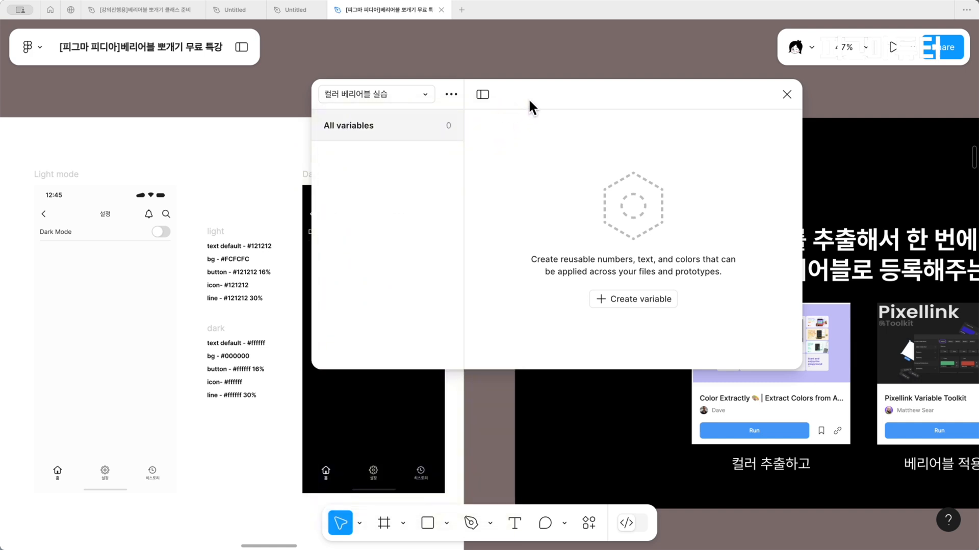
# Reposition the variables window and check the list of collections and the collection options
pyautogui.moveTo(528, 100); pyautogui.dragTo(589, 113)
pyautogui.click(457, 124)
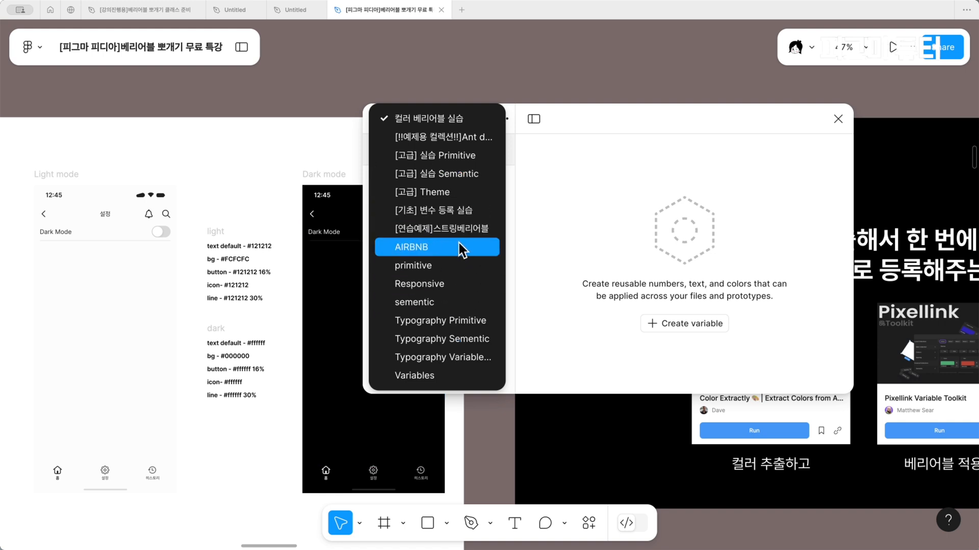
pyautogui.click(592, 239)
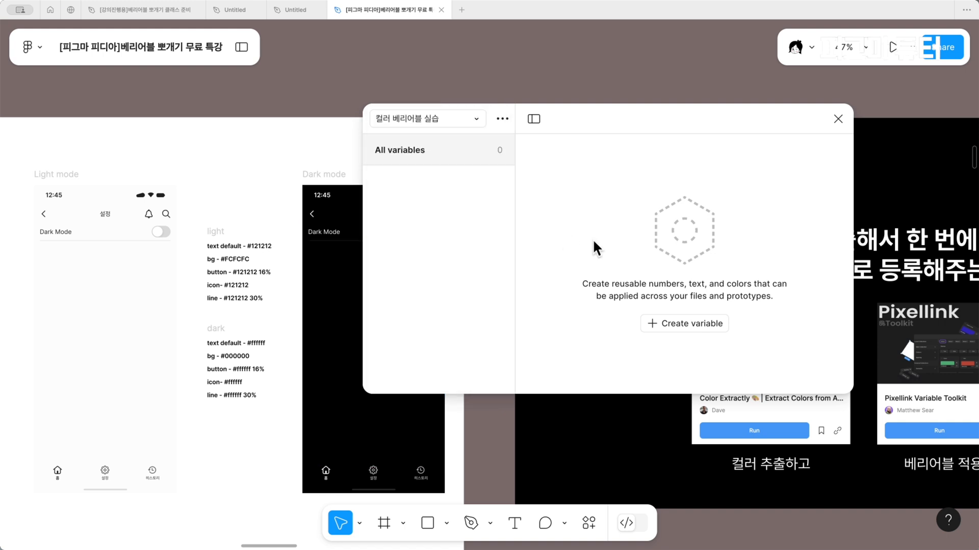
pyautogui.click(503, 119)
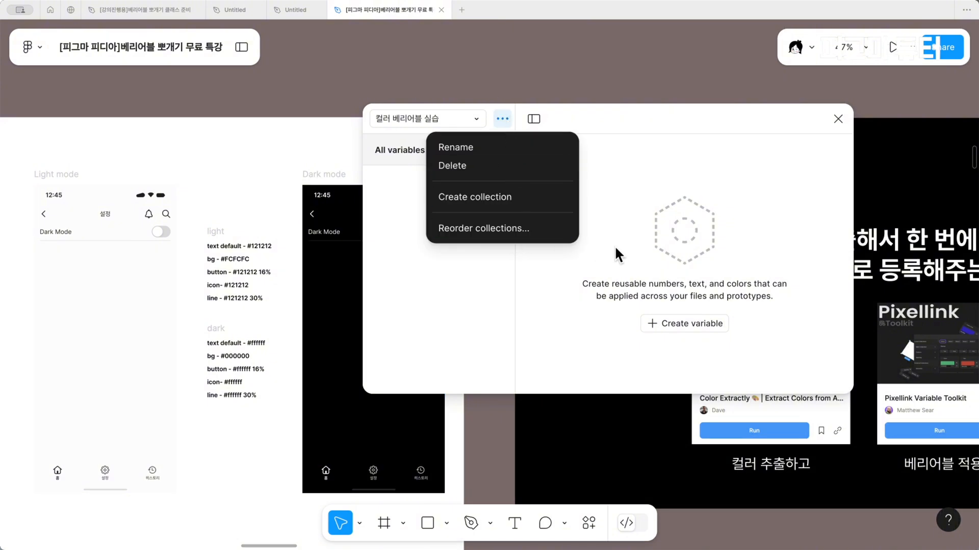
pyautogui.click(666, 230)
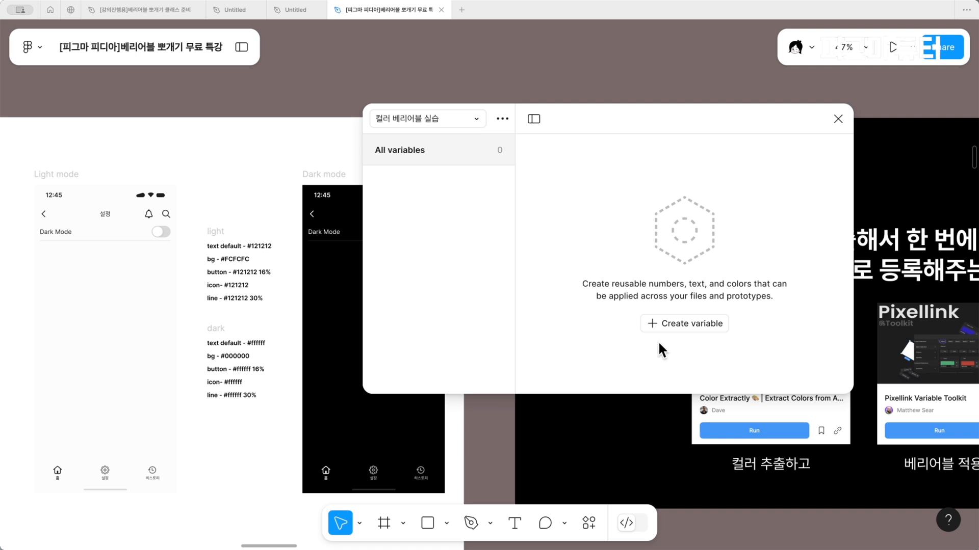
# Create five color variables in the "컬러 베리어블 실습" collection
pyautogui.click(670, 327)
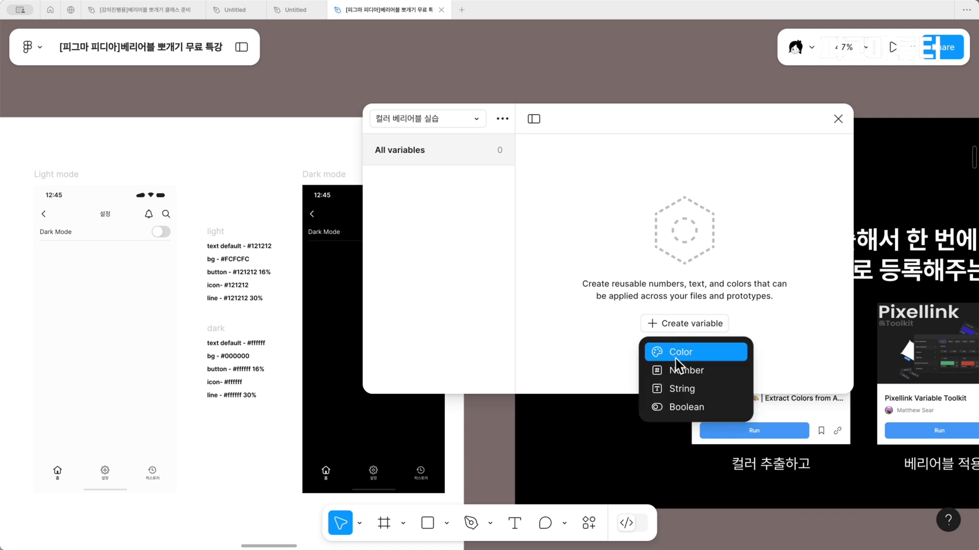
pyautogui.click(677, 350)
pyautogui.click(677, 351)
pyautogui.click(582, 183)
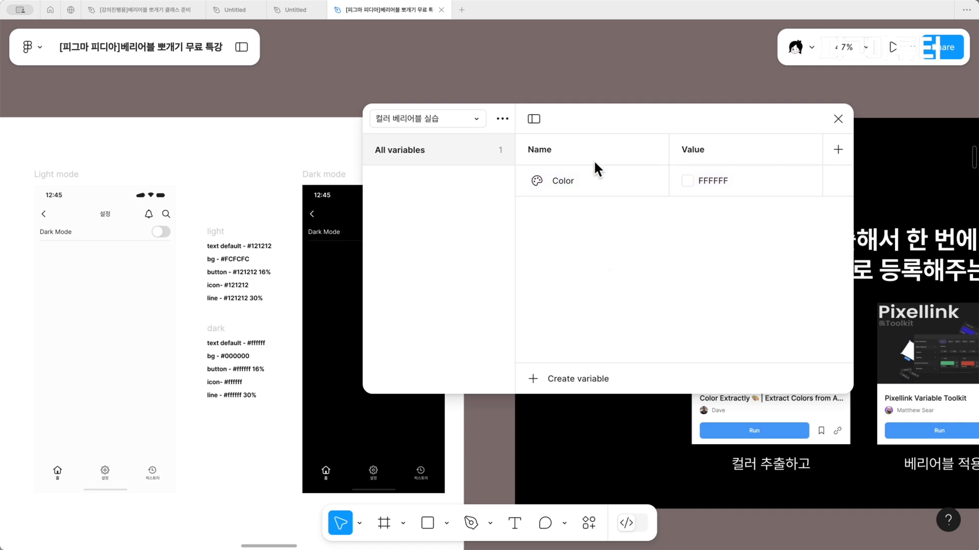
pyautogui.hotkey('shift', 'Return')
pyautogui.hotkey('shift', 'Return')
pyautogui.hotkey('shift', 'Return')
pyautogui.hotkey('shift', 'Return')
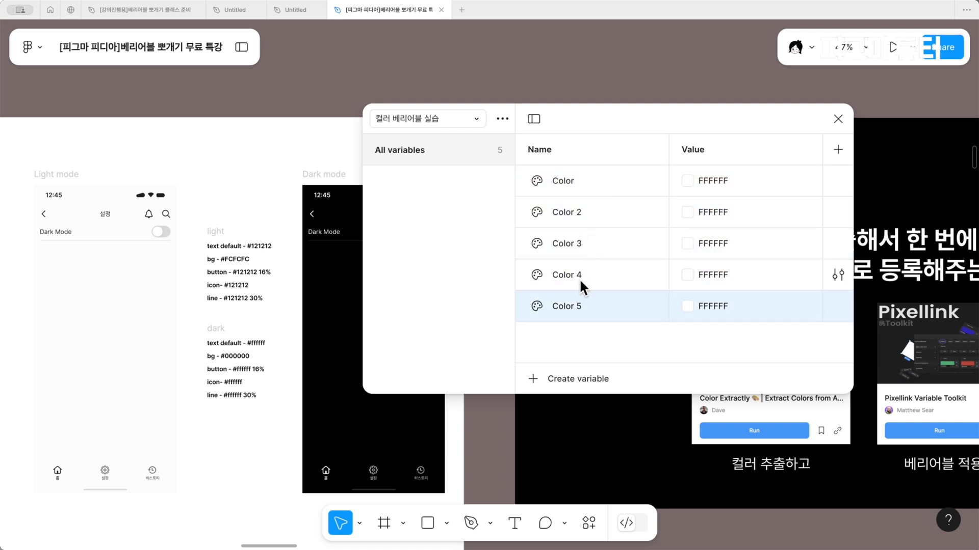
# Rename the first color variable to "text-default"
pyautogui.doubleClick(572, 180)
pyautogui.write('te')
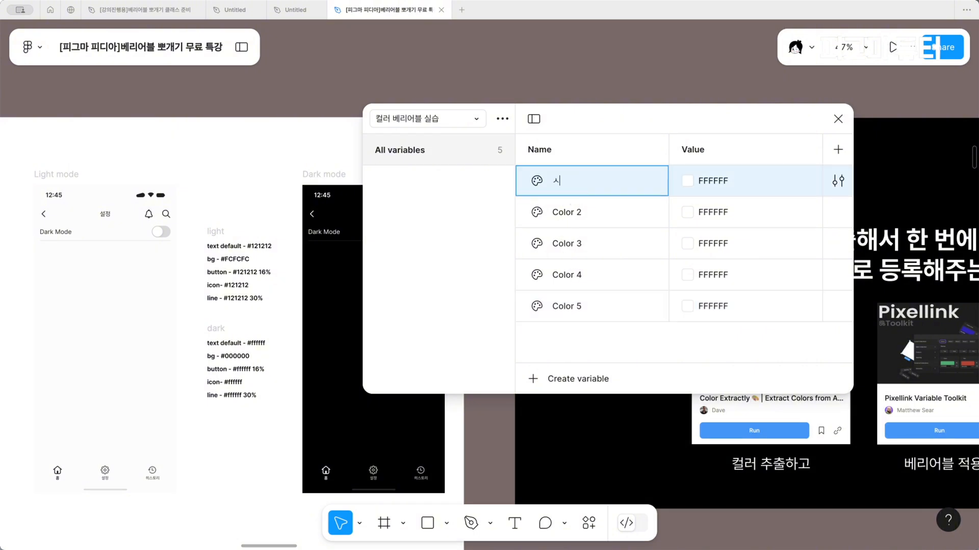
pyautogui.write('xt')
pyautogui.write('-daf')
pyautogui.write('ault')
# Rename the second color variable to "bg" and the third to "button"
pyautogui.doubleClick(585, 213)
pyautogui.write('b')
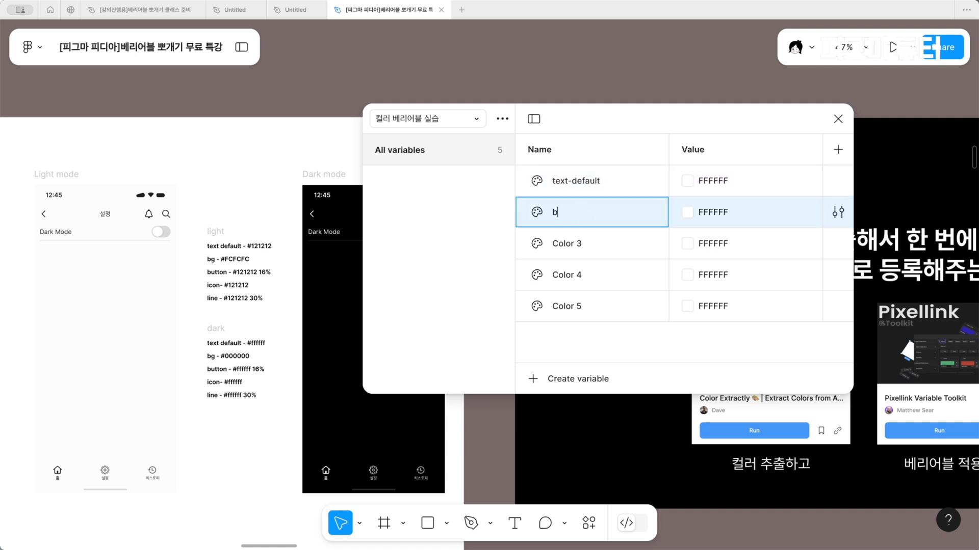
pyautogui.write('g')
pyautogui.doubleClick(581, 255)
pyautogui.write('button')
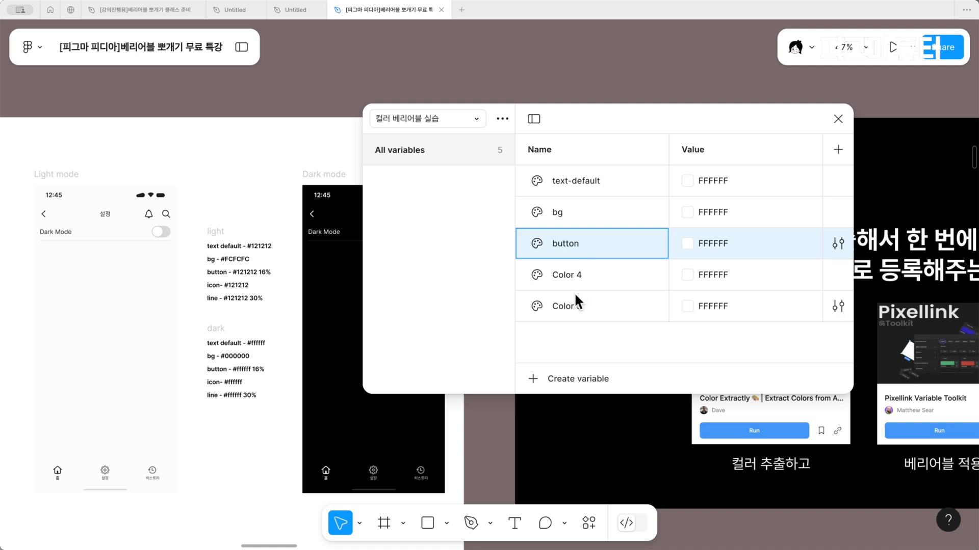
pyautogui.press('Return')
# Rename the fourth color variable to "icon" and the fifth to "line"
pyautogui.doubleClick(575, 279)
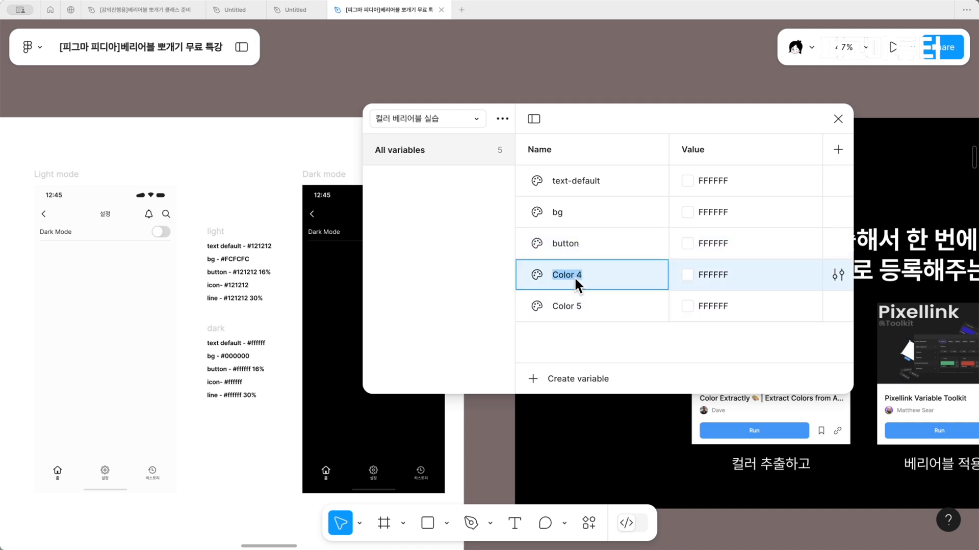
pyautogui.write('ㅑ채ㅜ')
pyautogui.press('BackSpace')
pyautogui.press('BackSpace')
pyautogui.press('BackSpace')
pyautogui.write('icon')
pyautogui.click(581, 329)
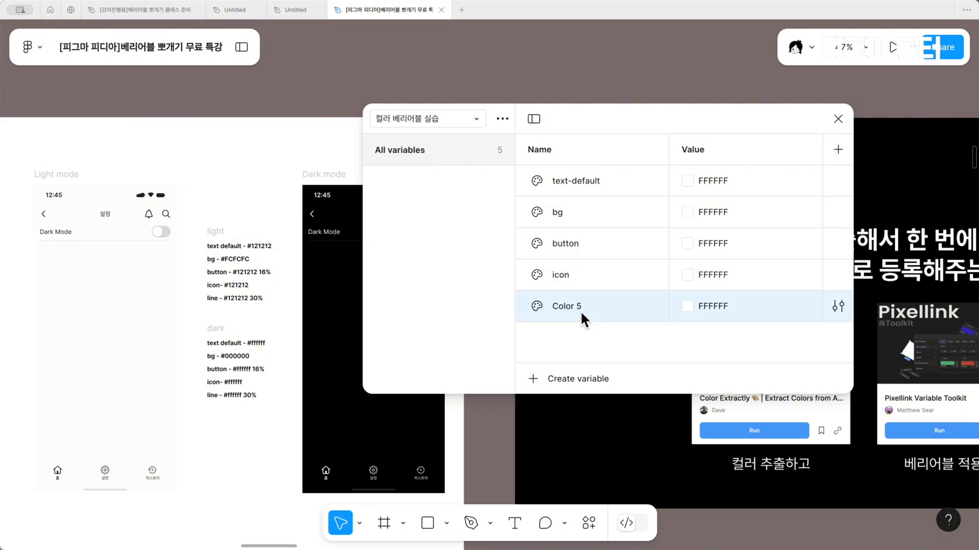
pyautogui.doubleClick(581, 312)
pyautogui.write('line')
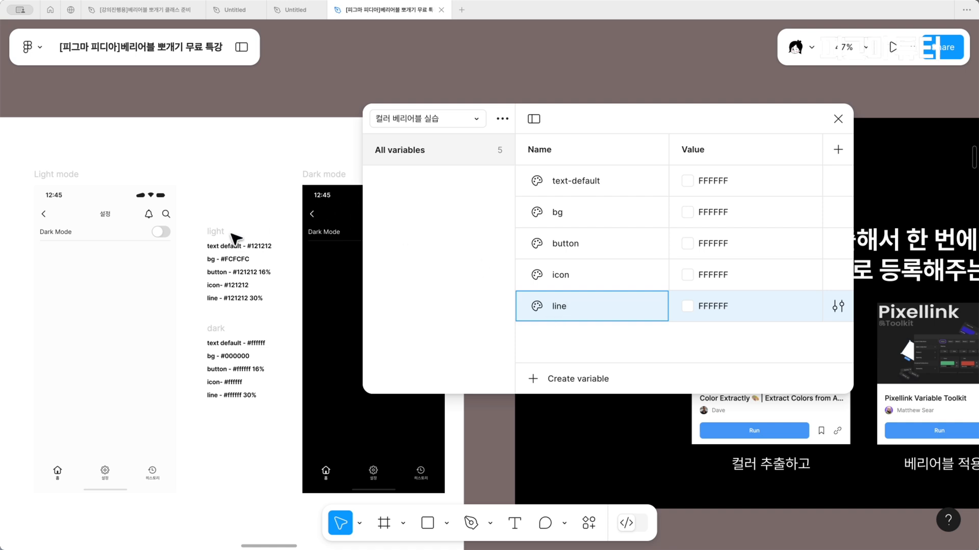
# Copy the light text default hex code from the notes and set the text-default variable to 121212
pyautogui.doubleClick(256, 245)
pyautogui.moveTo(247, 246); pyautogui.dragTo(302, 245)
pyautogui.hotkey('ctrl', 'c')
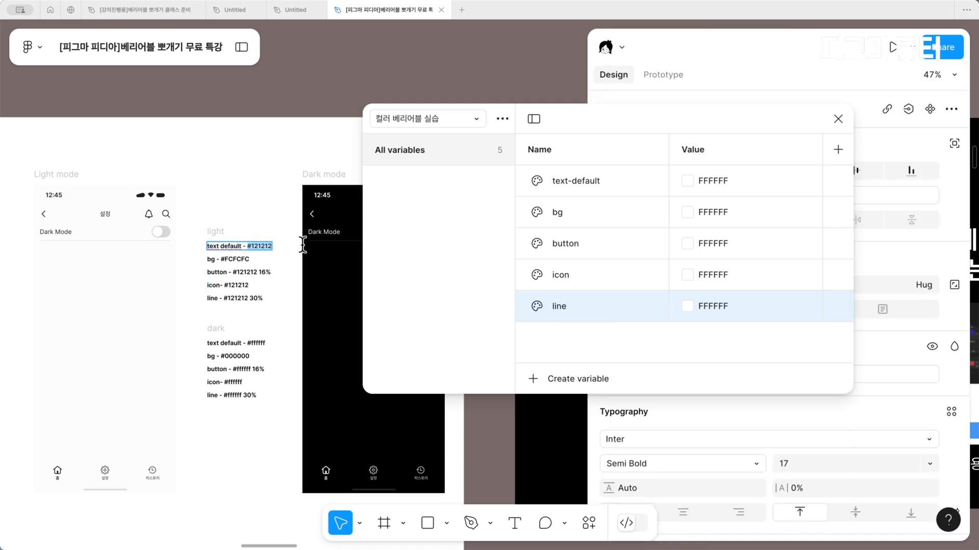
pyautogui.click(744, 180)
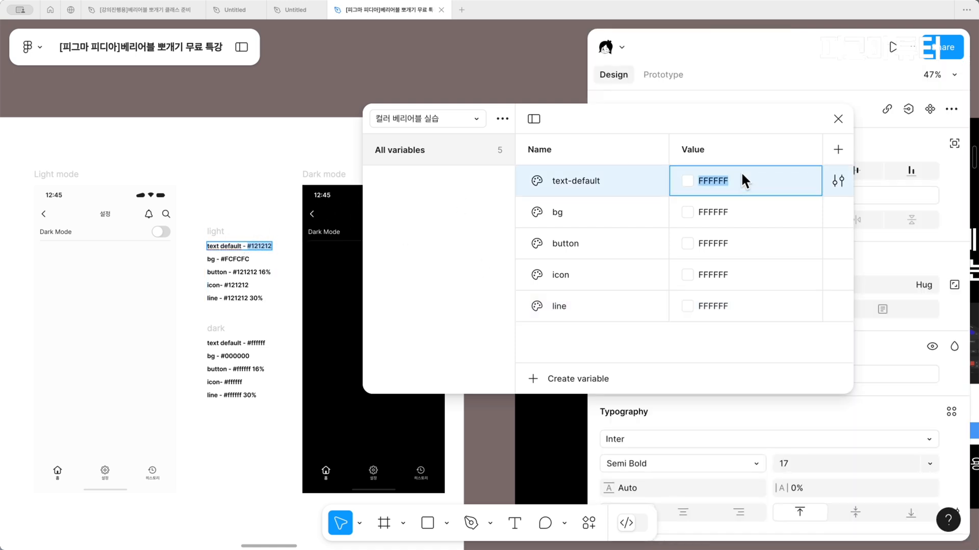
pyautogui.hotkey('ctrl', 'v')
# Fill in the remaining light values from the notes: bg FCFCFC, button 121212 at 16%, icon 121212 and line 121212 at 30%
pyautogui.doubleClick(247, 259)
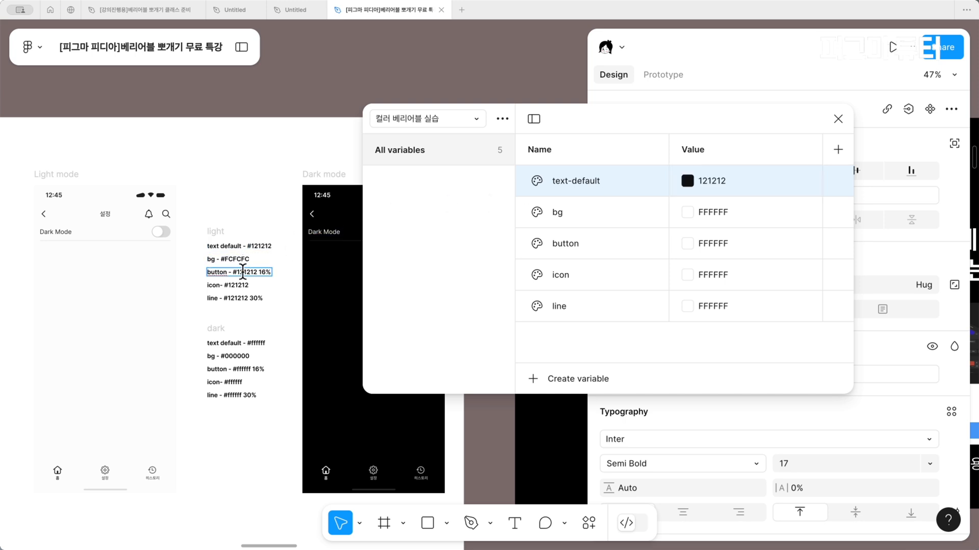
pyautogui.moveTo(249, 259); pyautogui.dragTo(225, 258)
pyautogui.hotkey('ctrl', 'c')
pyautogui.click(703, 217)
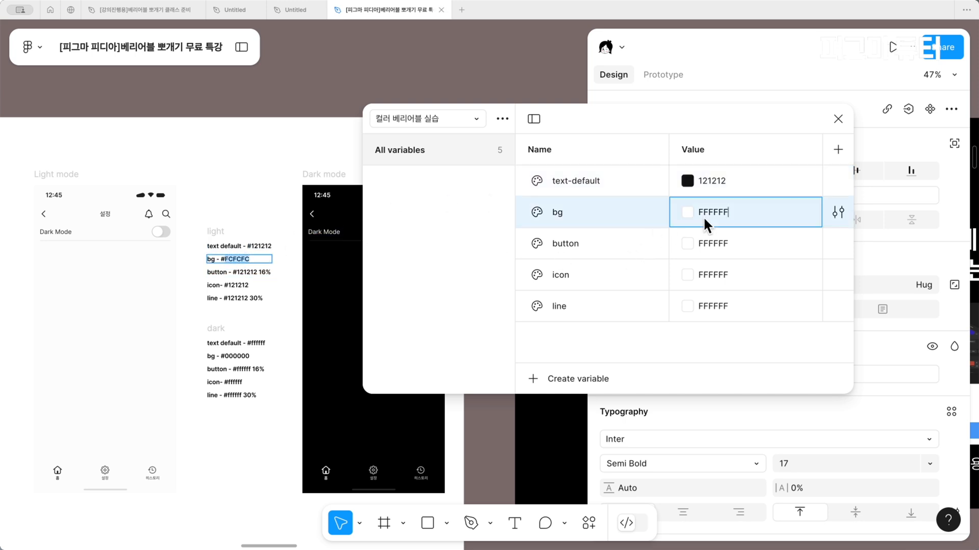
pyautogui.hotkey('ctrl', 'v')
pyautogui.moveTo(240, 272); pyautogui.dragTo(280, 273)
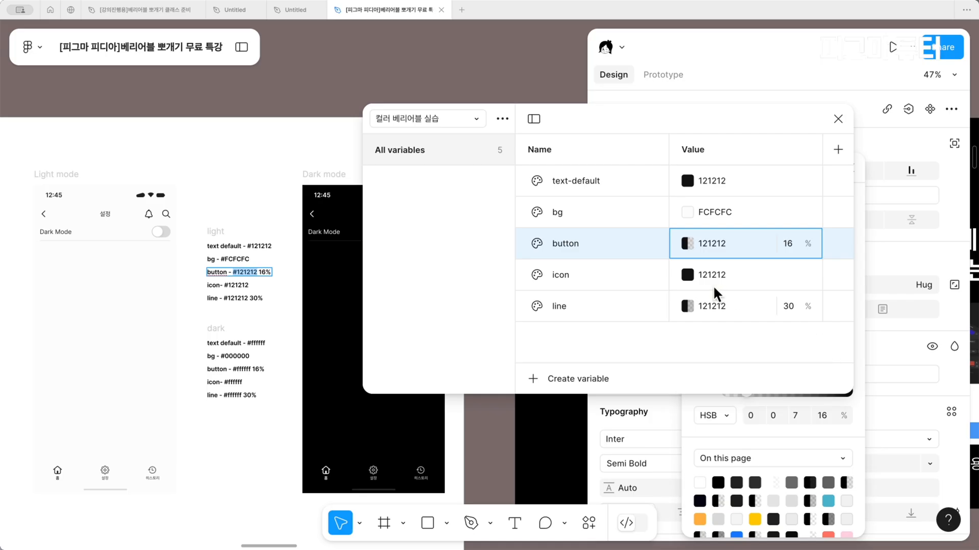
# Rename the value mode to "light" and add a second mode named "dark"
pyautogui.doubleClick(700, 149)
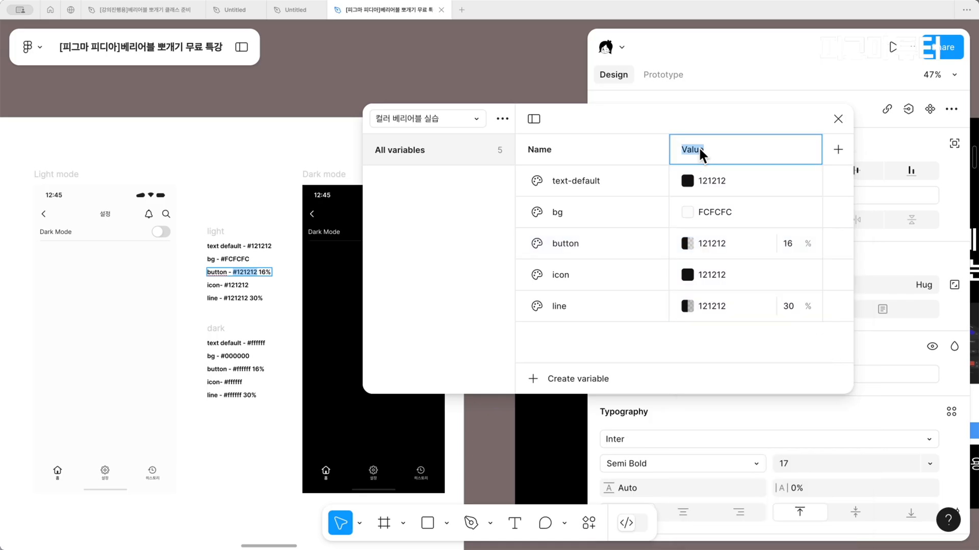
pyautogui.write('lgi')
pyautogui.press('BackSpace')
pyautogui.write('ight')
pyautogui.click(433, 172)
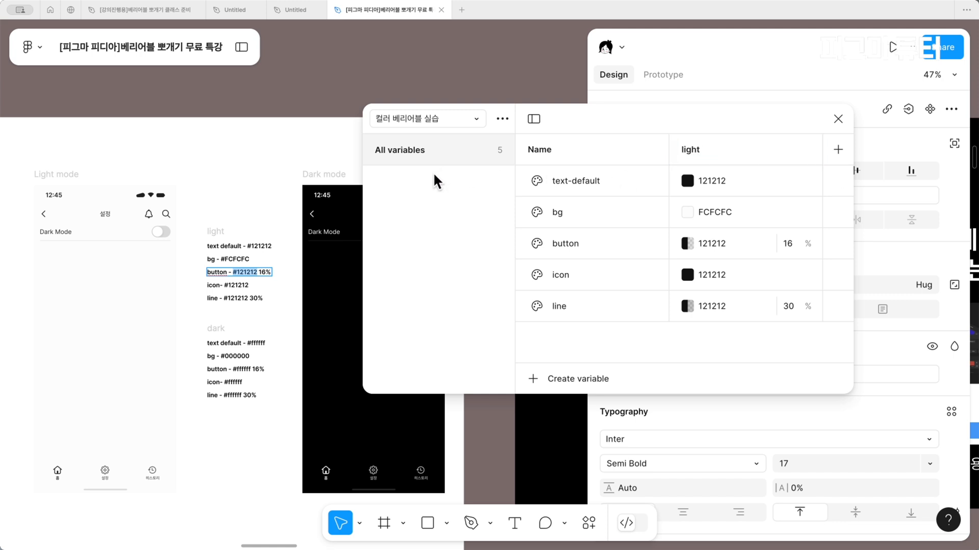
pyautogui.click(838, 149)
pyautogui.write('dark')
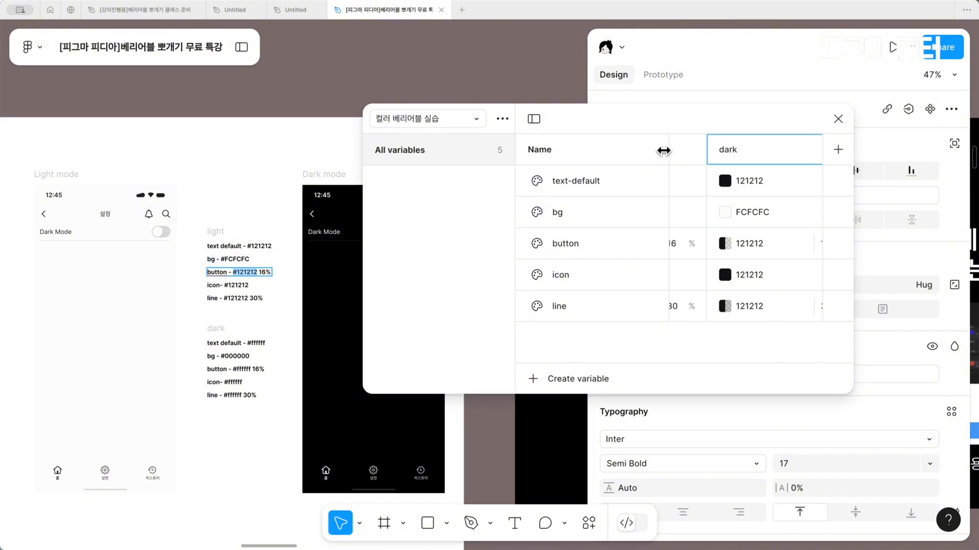
# Set the dark mode values of text-default to FFFFFF and bg to 000000
pyautogui.click(756, 185)
pyautogui.write('FFFFFF')
pyautogui.press('Return')
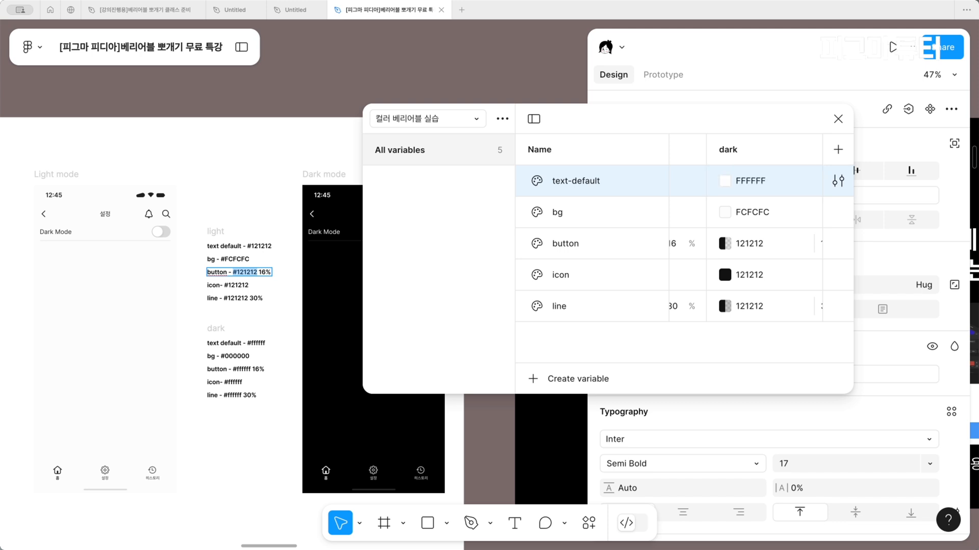
pyautogui.doubleClick(751, 212)
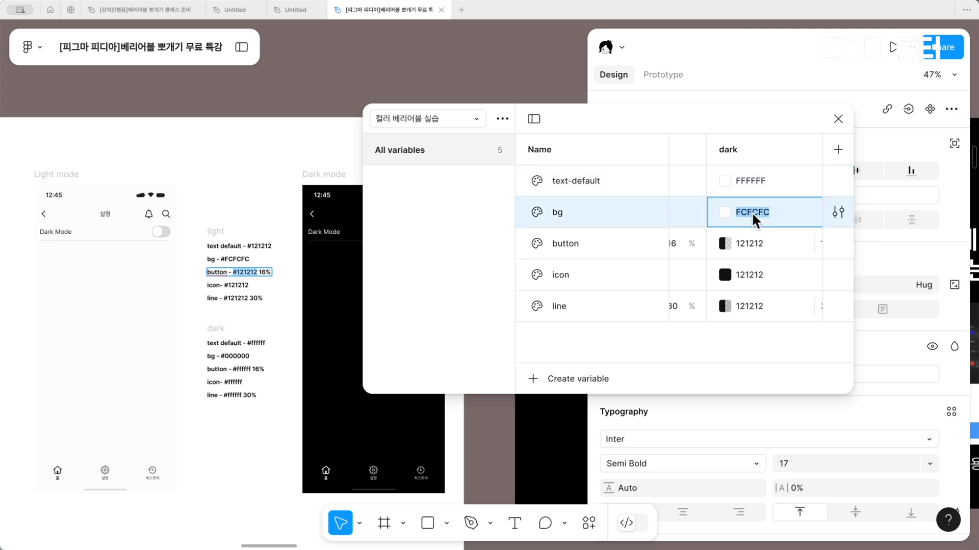
pyautogui.write('000000')
pyautogui.press('Return')
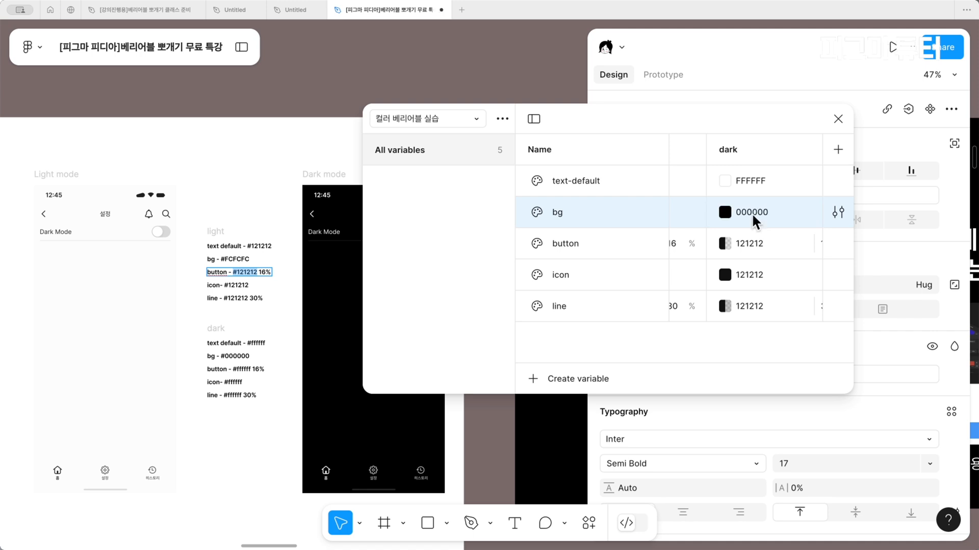
# Copy the dark text-default value FFFFFF into the dark values of button, icon and line
pyautogui.doubleClick(745, 243)
pyautogui.doubleClick(753, 184)
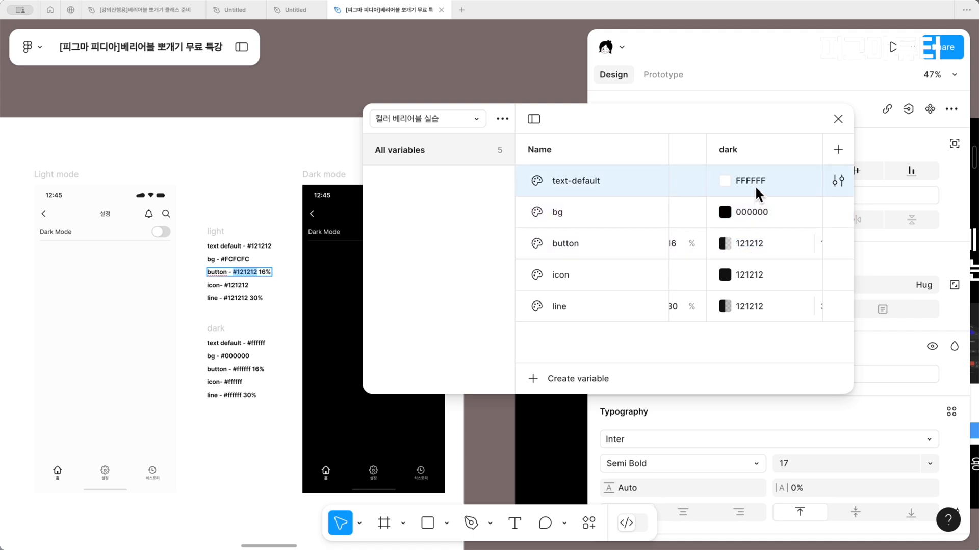
pyautogui.press('super+c')
pyautogui.doubleClick(753, 243)
pyautogui.press('super+v')
pyautogui.click(758, 282)
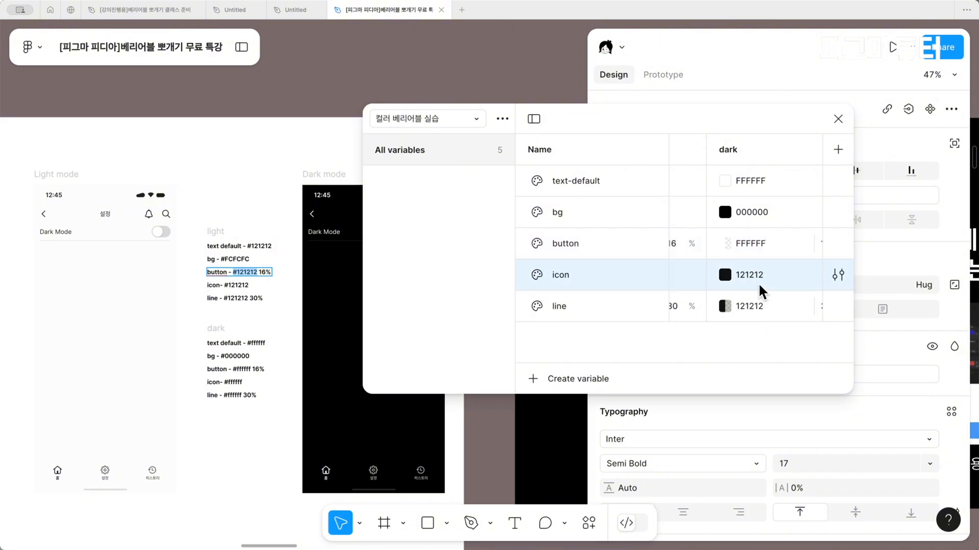
pyautogui.doubleClick(760, 280)
pyautogui.press('super+v')
pyautogui.click(754, 314)
pyautogui.doubleClick(754, 305)
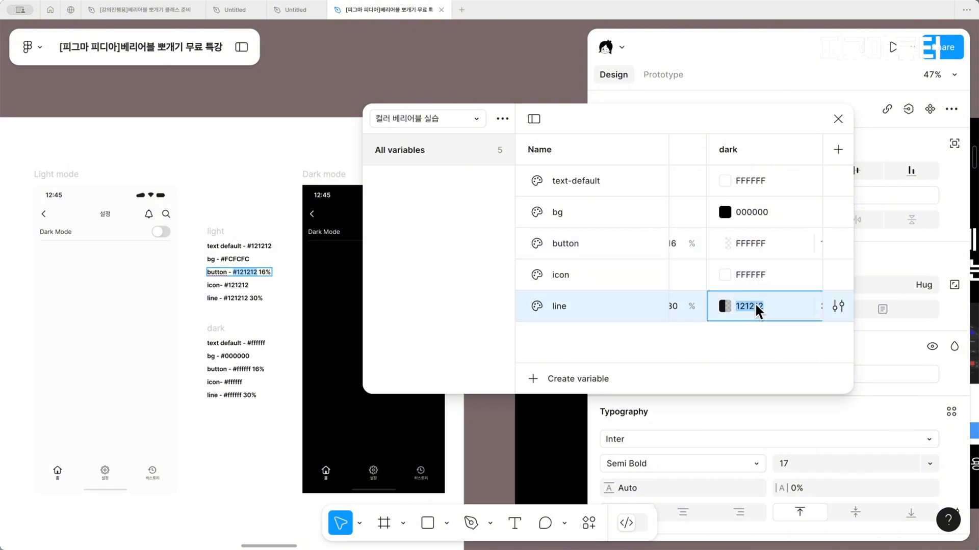
pyautogui.press('super+v')
pyautogui.click(778, 347)
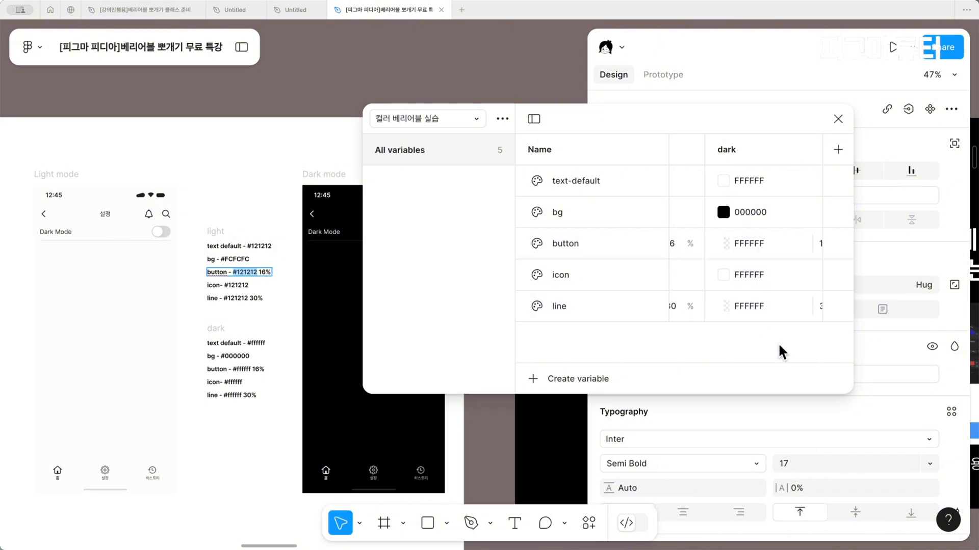
# Check the dark opacities of button and line, and widen the variables window to show both modes side by side
pyautogui.hscroll(2, 778, 342)
pyautogui.click(781, 304)
pyautogui.moveTo(781, 304); pyautogui.dragTo(767, 304)
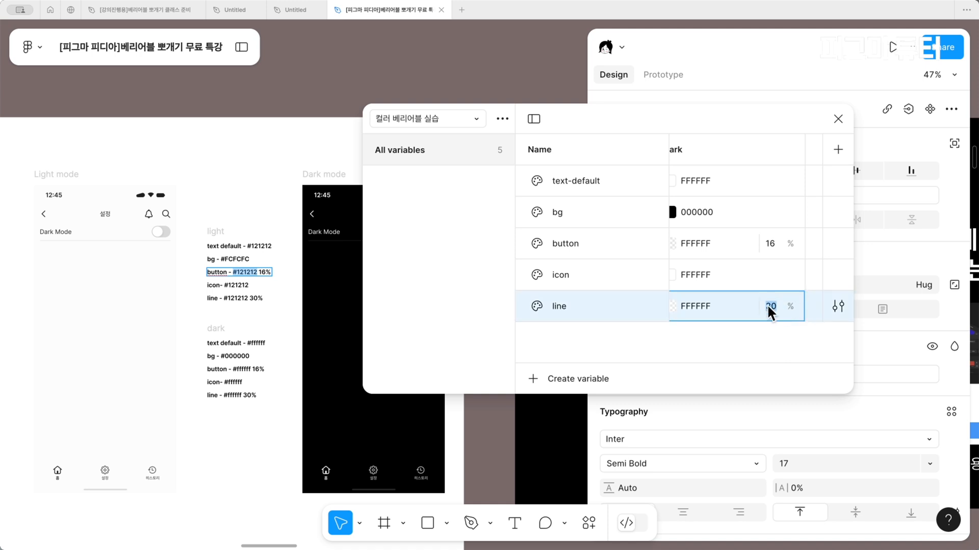
pyautogui.hscroll(-1, 760, 265)
pyautogui.hscroll(-1, 760, 265)
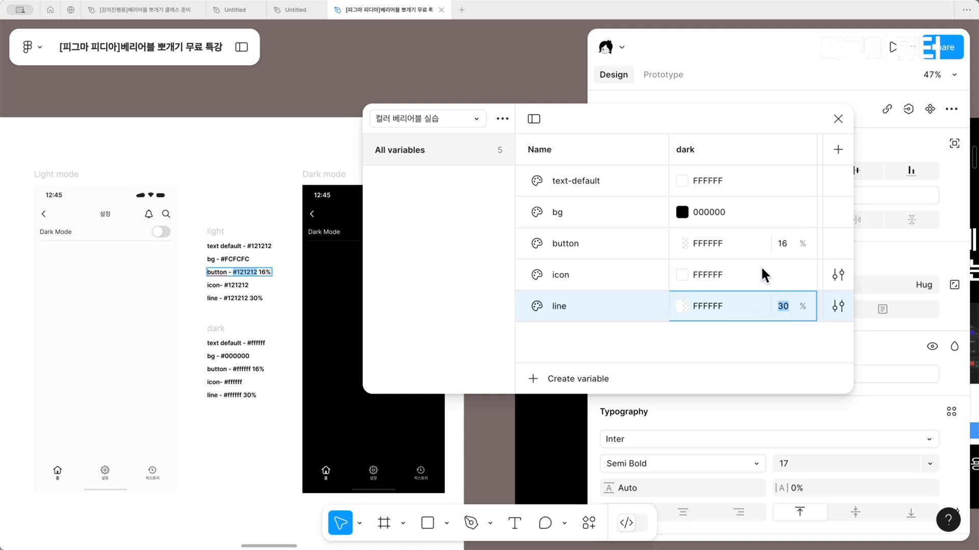
pyautogui.hscroll(-2, 761, 265)
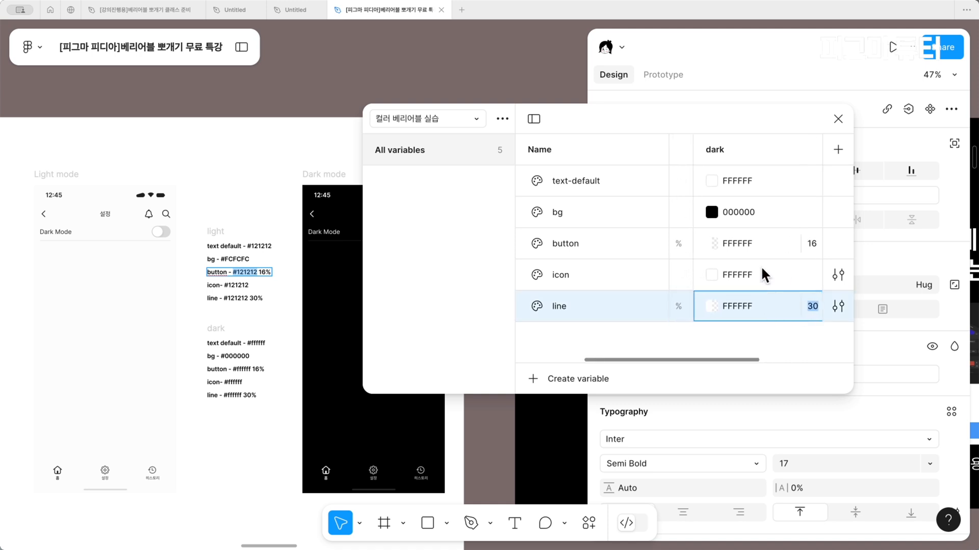
pyautogui.moveTo(360, 224); pyautogui.dragTo(67, 224)
pyautogui.hscroll(-1, 527, 252)
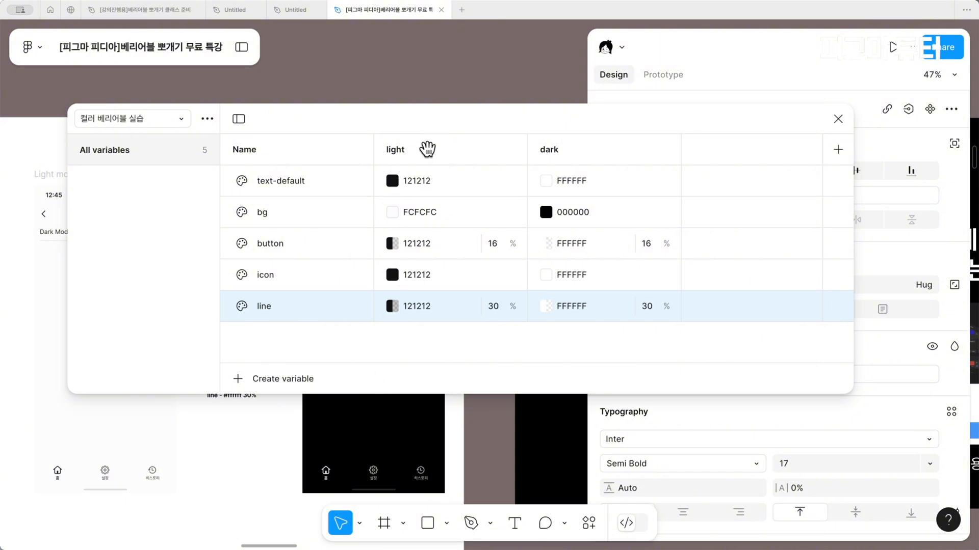
# Reorder the modes so that light comes first as the default mode, and close the variables window
pyautogui.moveTo(425, 149)
pyautogui.mouseDown()
pyautogui.moveTo(618, 156)
pyautogui.moveTo(439, 153)
pyautogui.mouseUp()
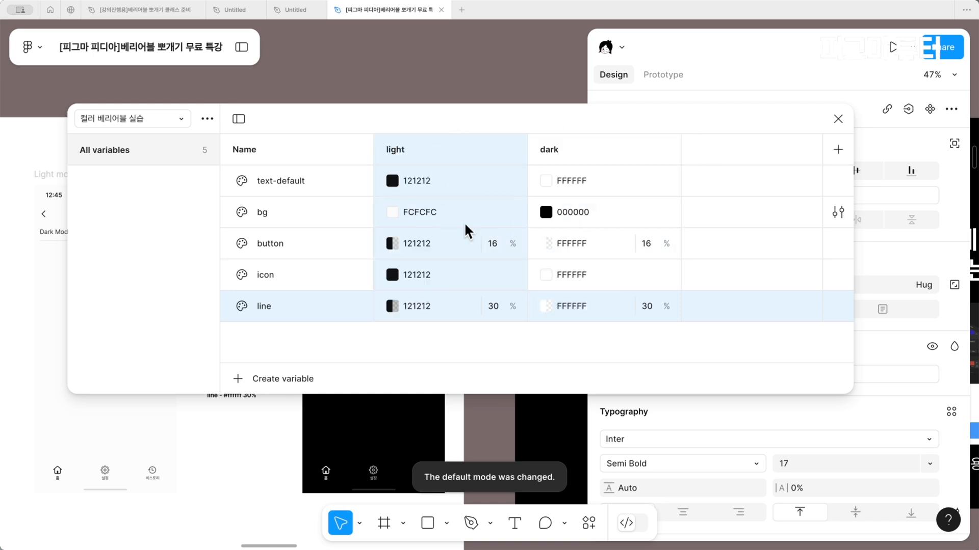
pyautogui.click(402, 187)
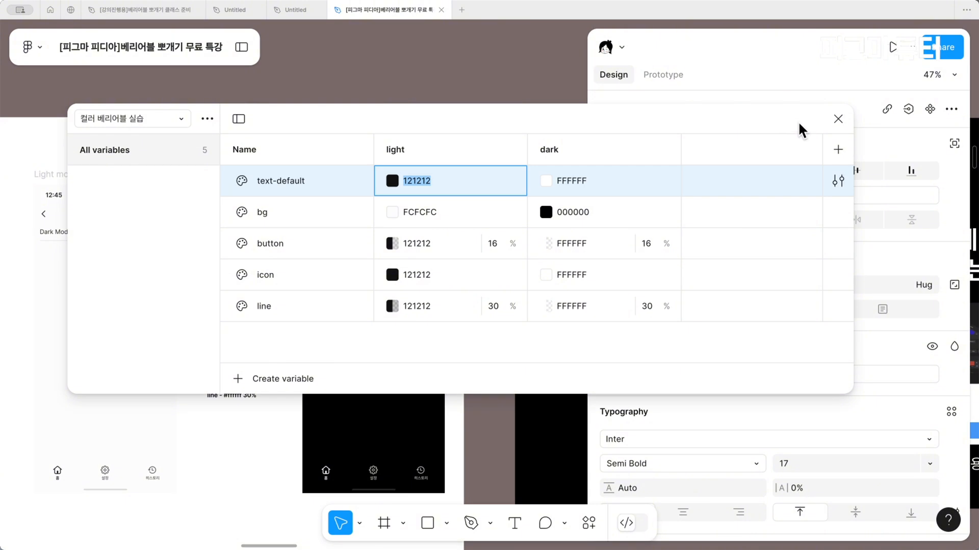
pyautogui.click(837, 119)
# Apply the "bg" variable from the "컬러 베리어블 실습" collection to the fill of the Light mode frame
pyautogui.hscroll(-5, 437, 164)
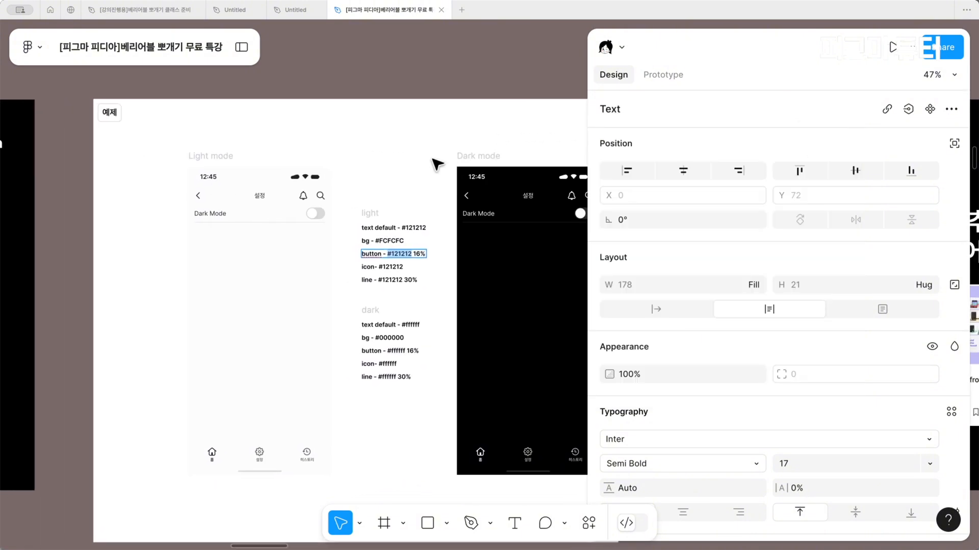
pyautogui.click(256, 149)
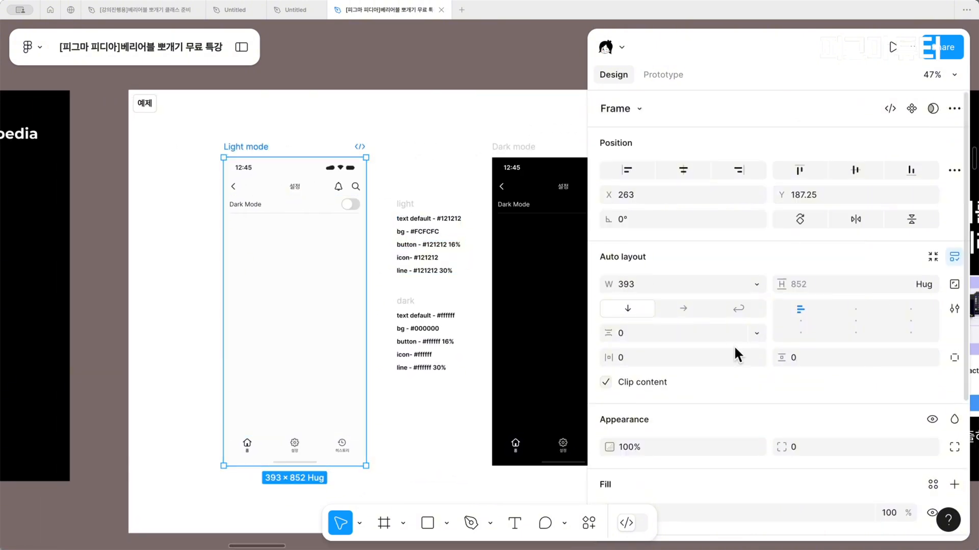
pyautogui.scroll(-4, 733, 344)
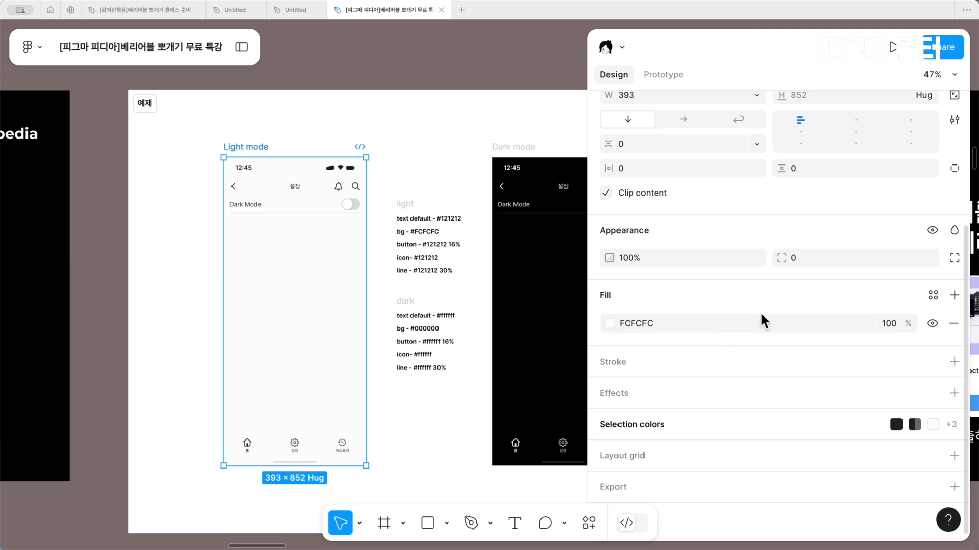
pyautogui.click(932, 296)
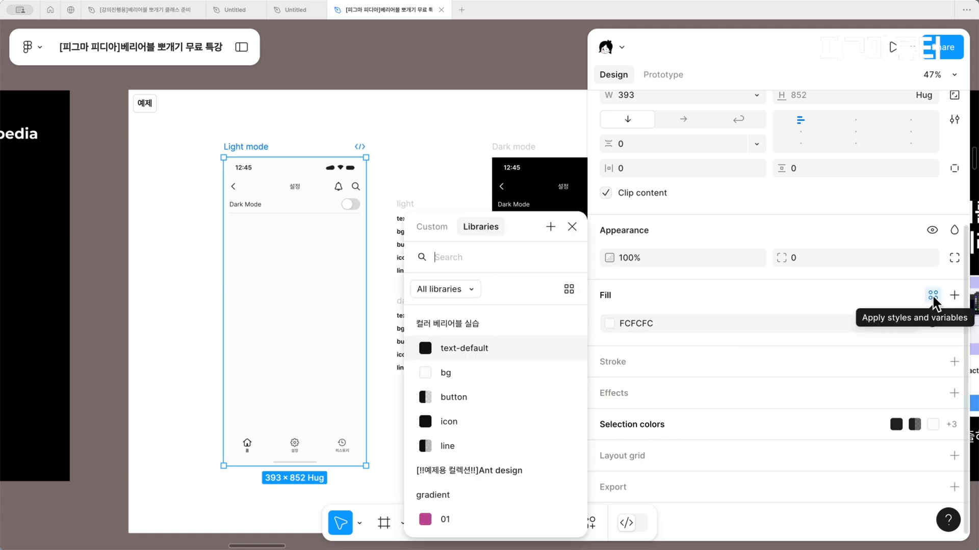
pyautogui.click(468, 373)
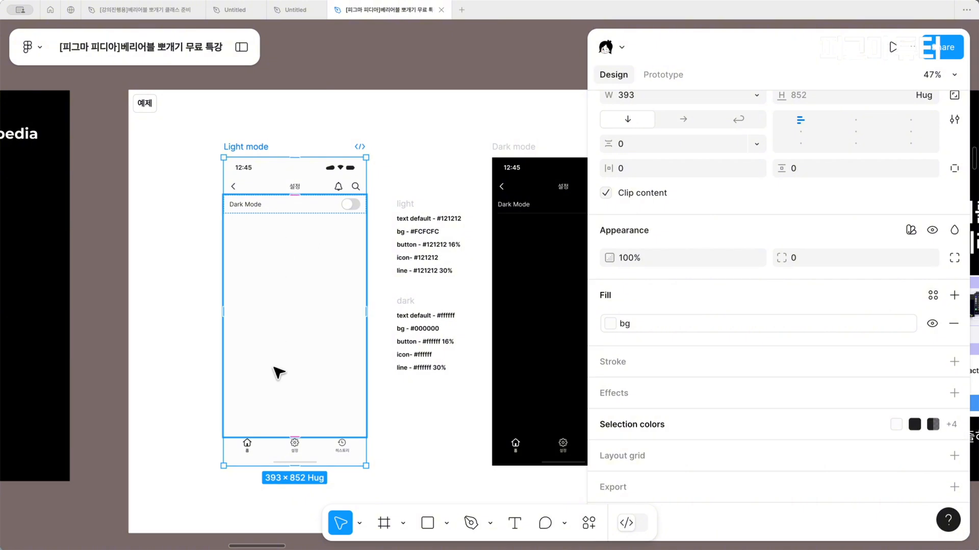
# Apply the "text-default" variable to both 212121 colors of the Dark Mode label, the 설정 title and the three bottom navigation labels in the Light mode screen
pyautogui.doubleClick(252, 204)
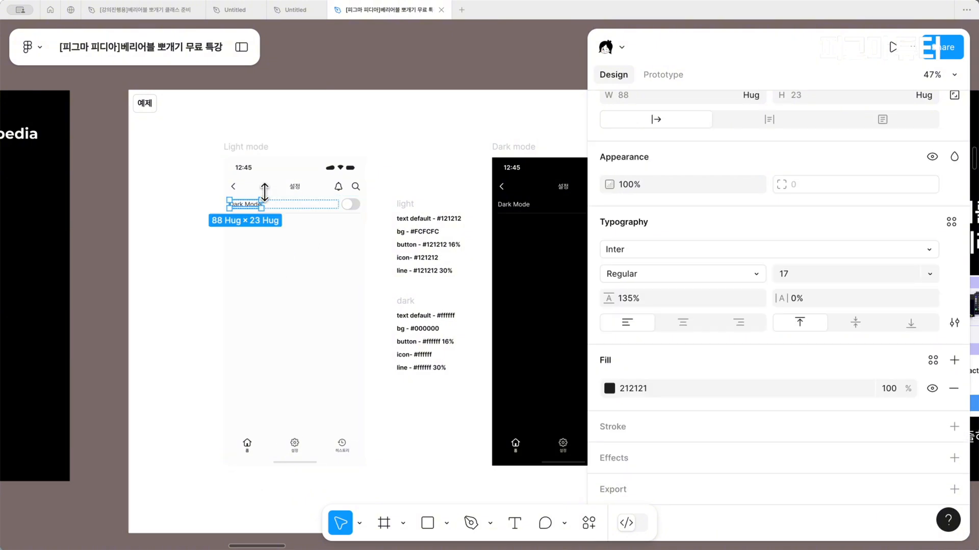
pyautogui.keyDown('shift'); pyautogui.click(290, 186); pyautogui.keyUp('shift')
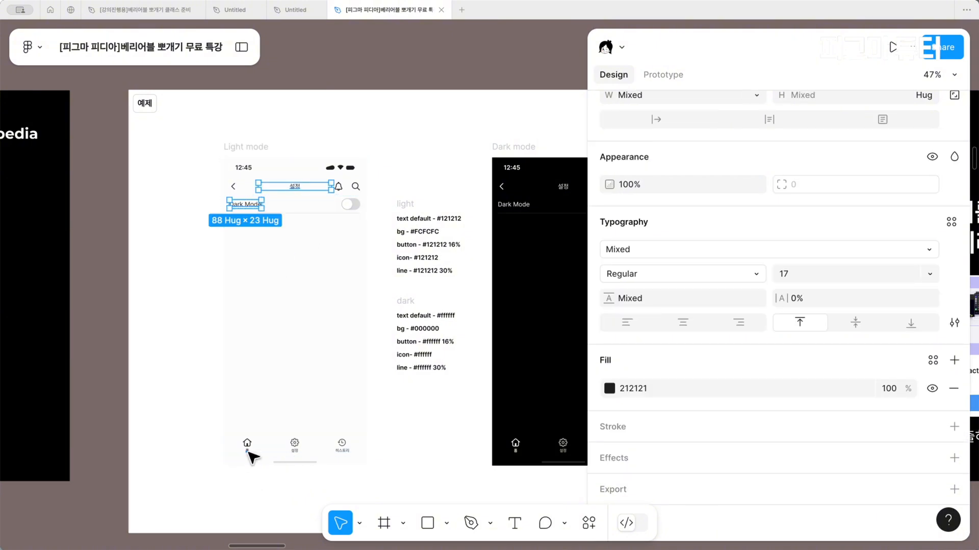
pyautogui.keyDown('shift'); pyautogui.click(247, 450); pyautogui.keyUp('shift')
pyautogui.keyDown('shift'); pyautogui.click(294, 450); pyautogui.keyUp('shift')
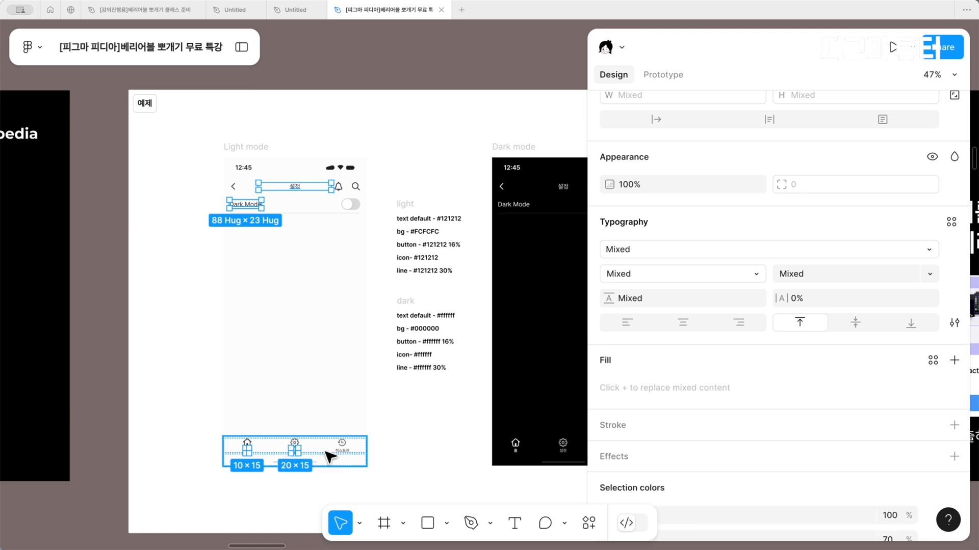
pyautogui.keyDown('shift'); pyautogui.click(342, 451); pyautogui.keyUp('shift')
pyautogui.scroll(-2, 855, 475)
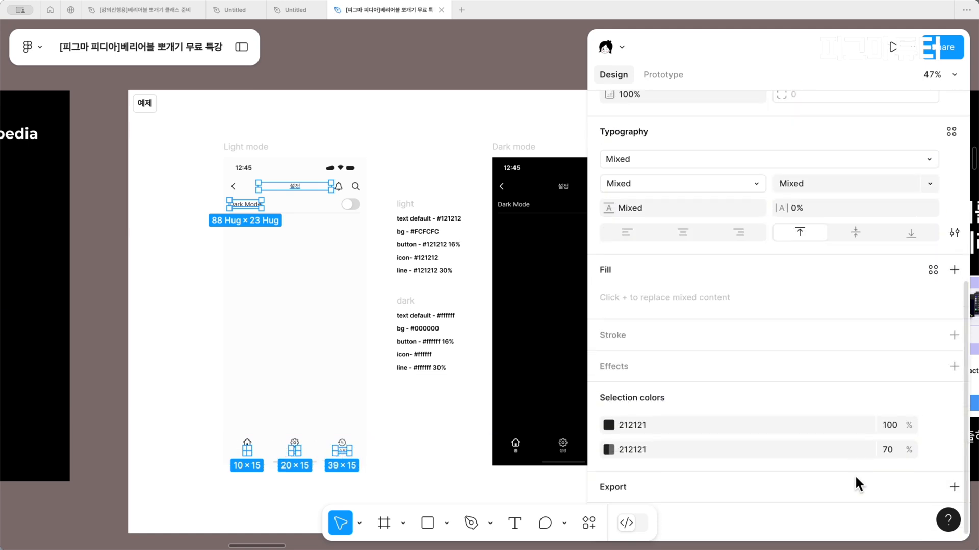
pyautogui.click(934, 425)
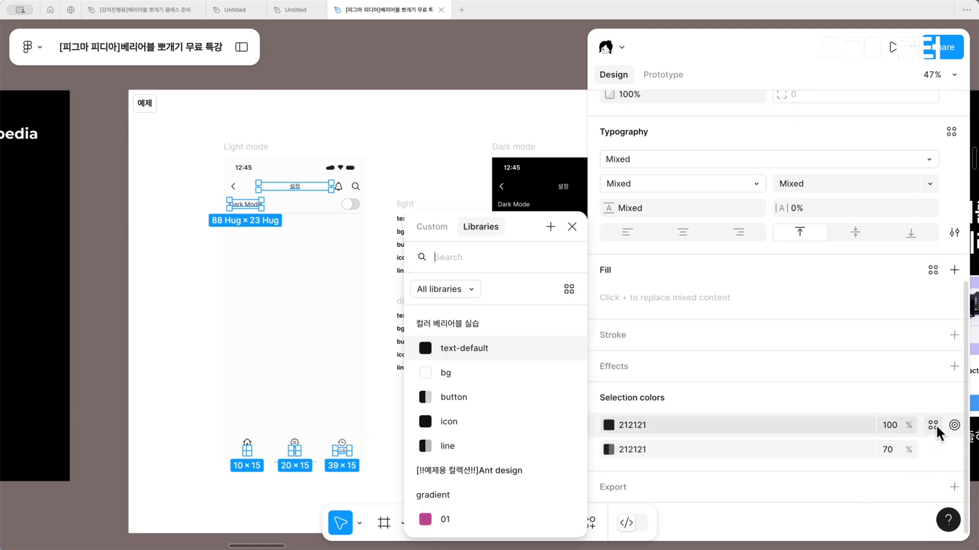
pyautogui.click(500, 348)
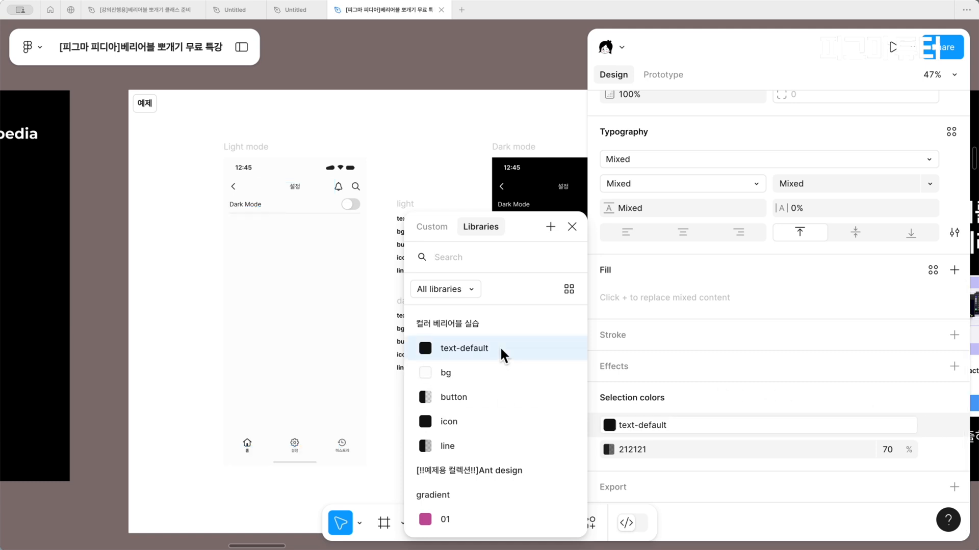
pyautogui.click(937, 448)
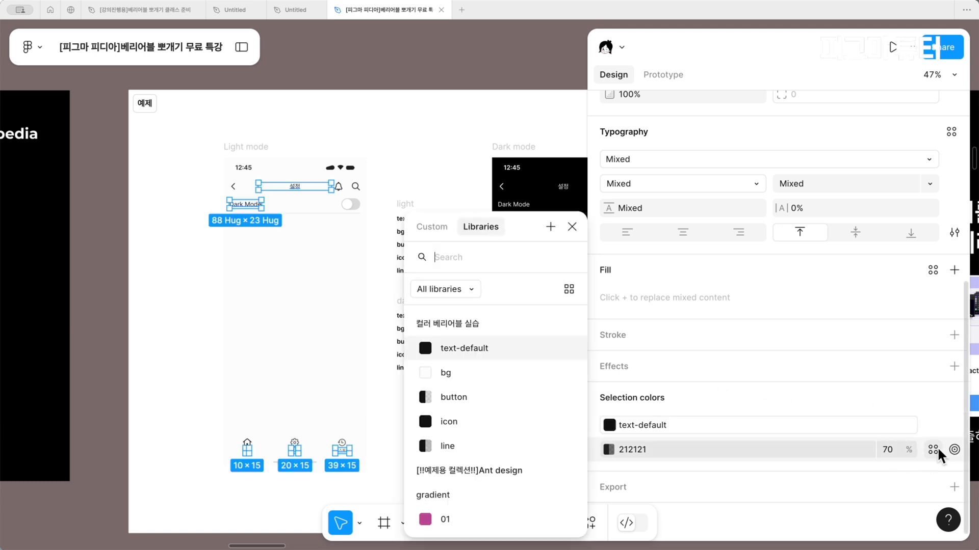
pyautogui.click(550, 348)
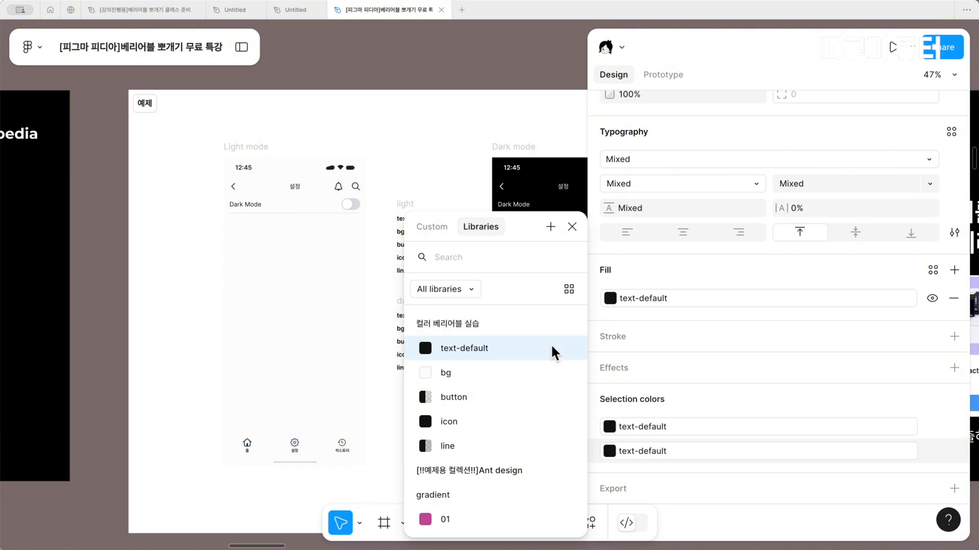
pyautogui.click(172, 287)
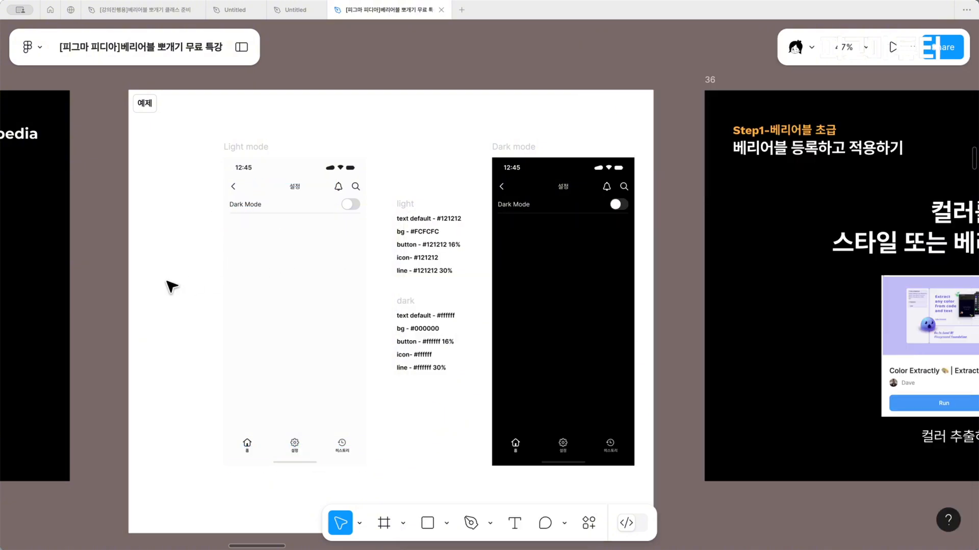
# Apply the "icon" variable to the 70% 212121 color of the three bottom navigation icons in the Light mode screen
pyautogui.click(248, 443)
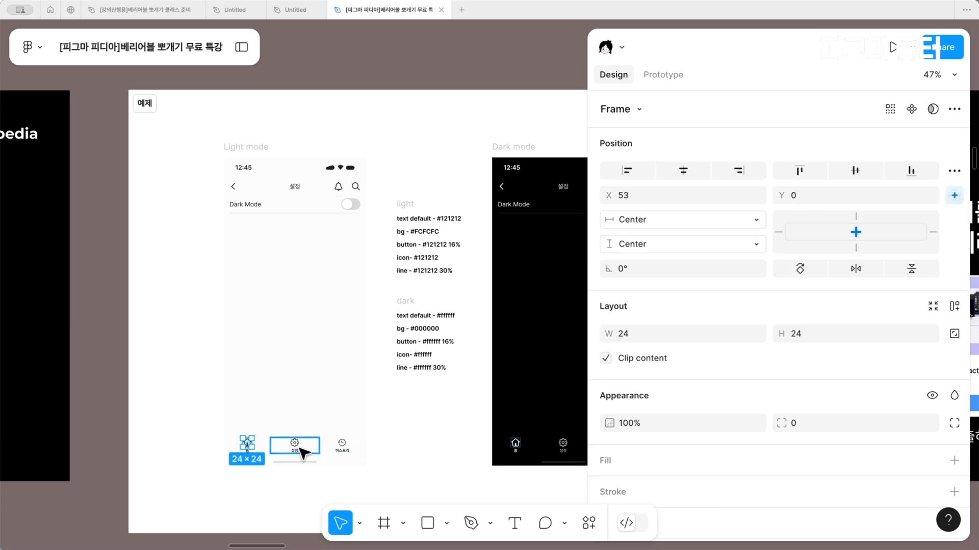
pyautogui.click(294, 442)
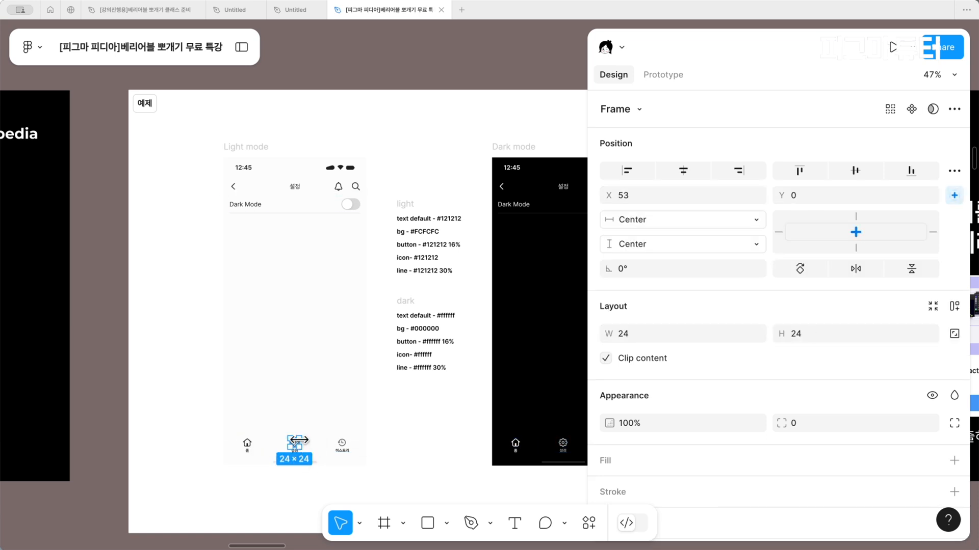
pyautogui.scroll(-3, 300, 443)
pyautogui.scroll(-5, 866, 331)
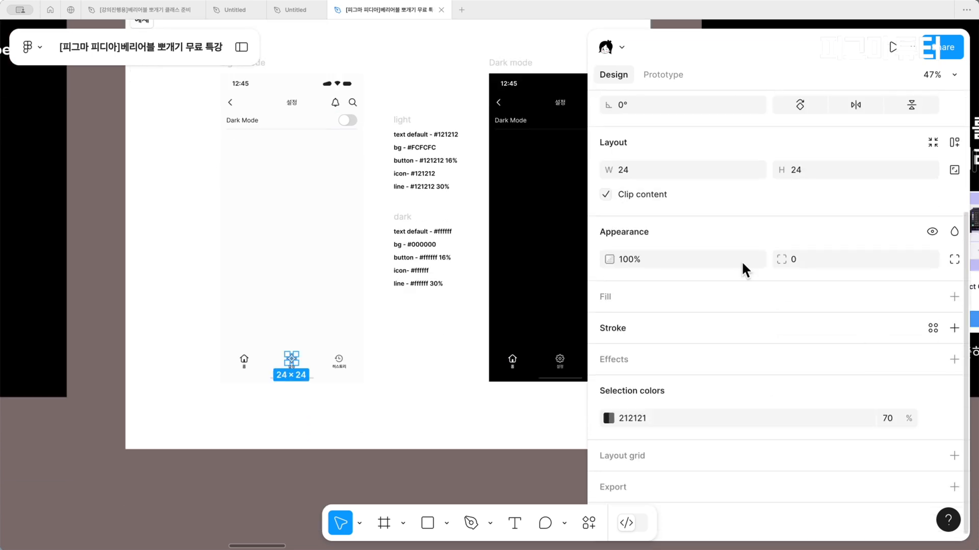
pyautogui.scroll(5, 203, 332)
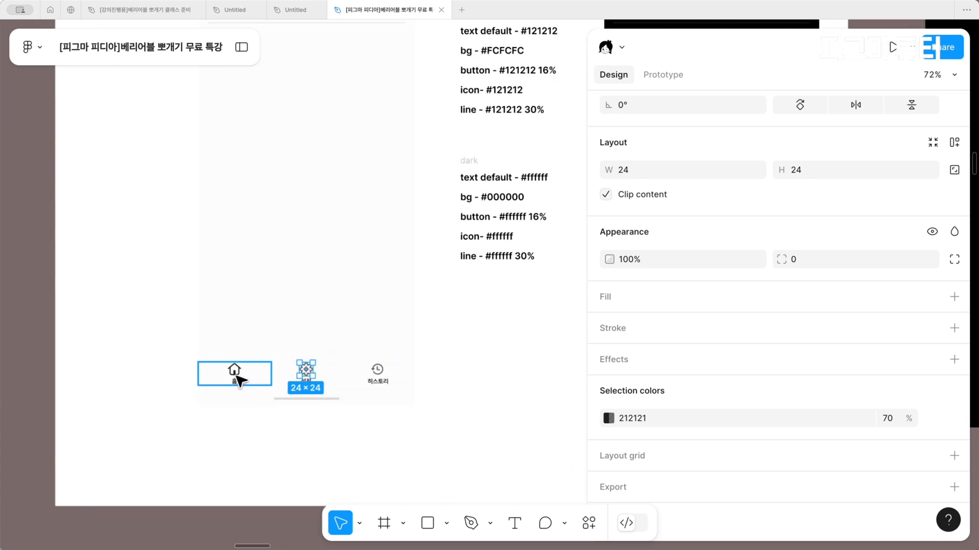
pyautogui.keyDown('shift'); pyautogui.click(235, 372); pyautogui.keyUp('shift')
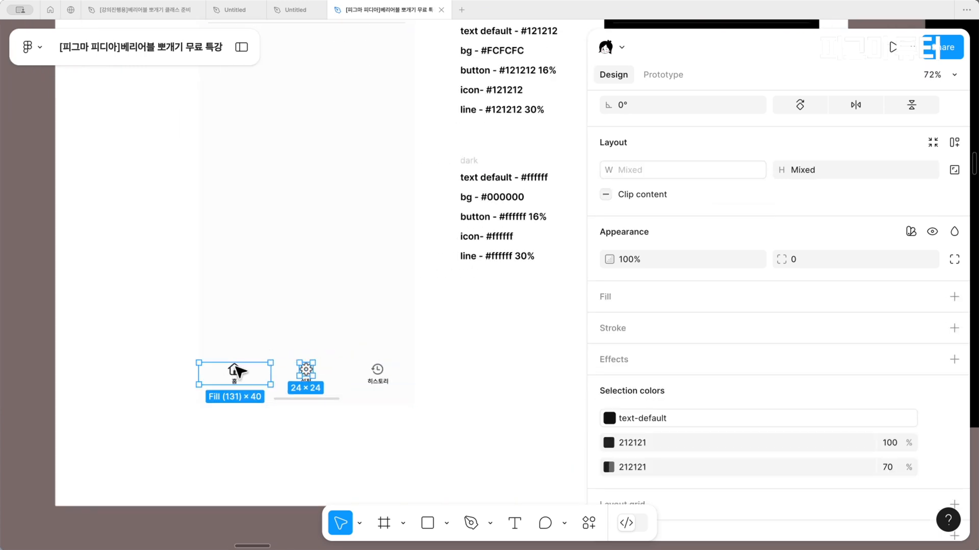
pyautogui.keyDown('ctrl'); pyautogui.keyDown('shift'); pyautogui.click(235, 371); pyautogui.keyUp('shift'); pyautogui.keyUp('ctrl')
pyautogui.keyDown('ctrl'); pyautogui.keyDown('shift'); pyautogui.click(378, 372); pyautogui.keyUp('shift'); pyautogui.keyUp('ctrl')
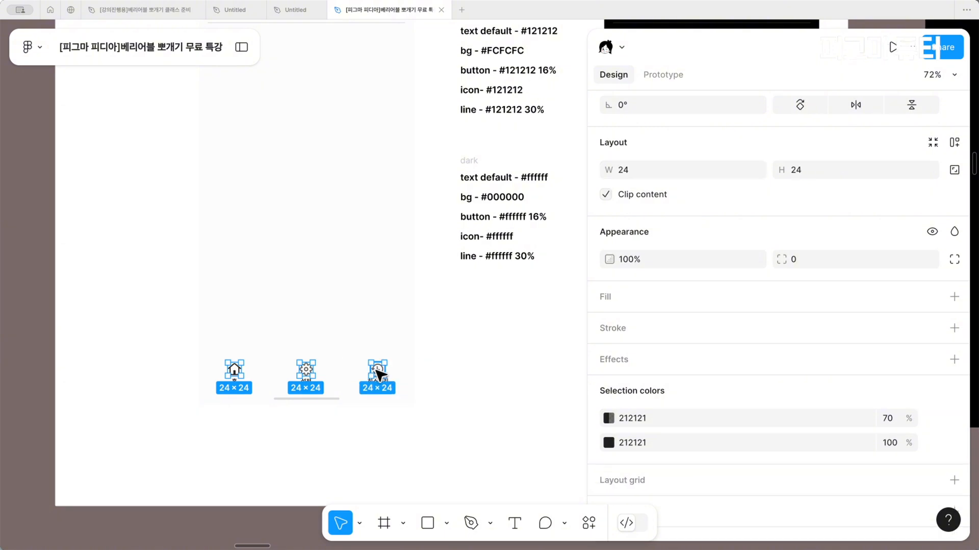
pyautogui.scroll(5, 338, 273)
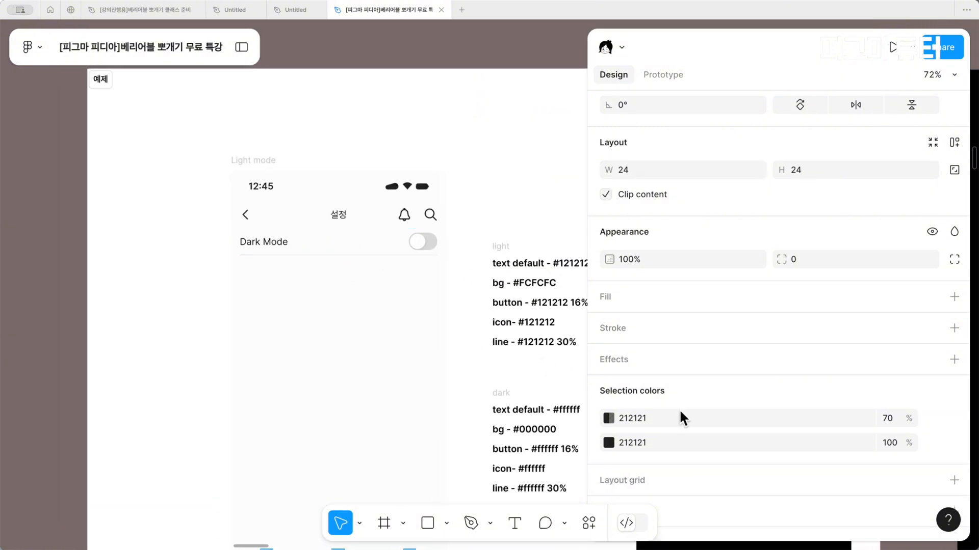
pyautogui.click(933, 420)
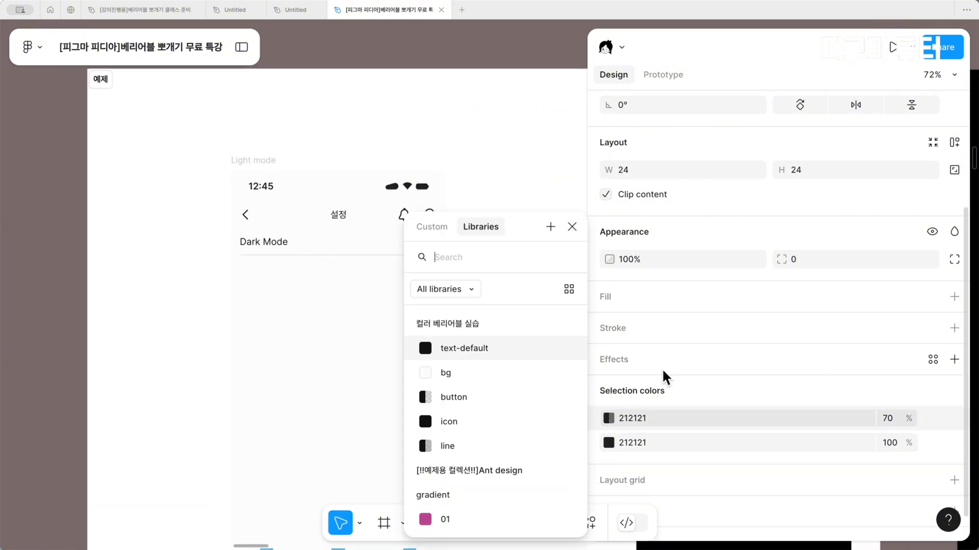
pyautogui.scroll(-1, 497, 359)
pyautogui.click(462, 411)
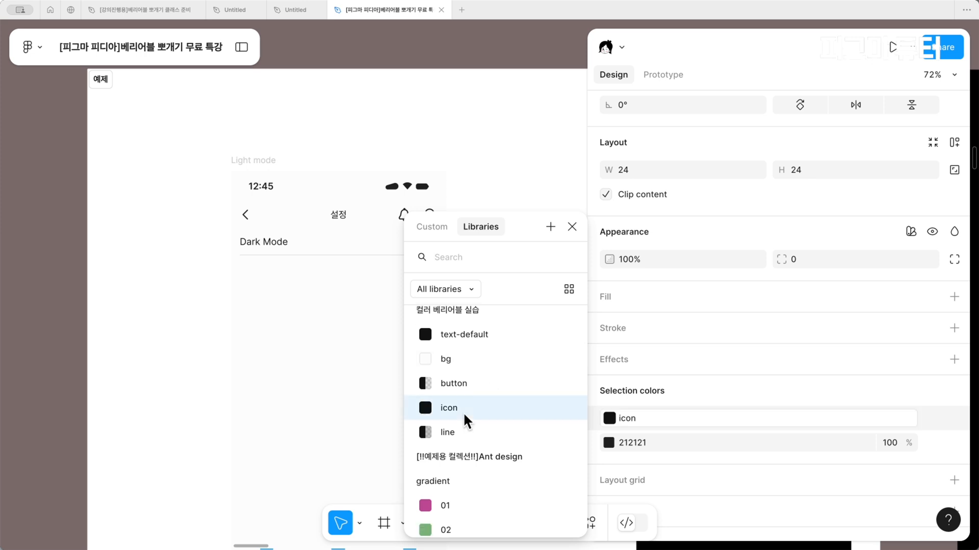
# Replace the remaining 100% 212121 color of the three bottom navigation icons with the "icon" variable
pyautogui.click(934, 443)
pyautogui.click(933, 443)
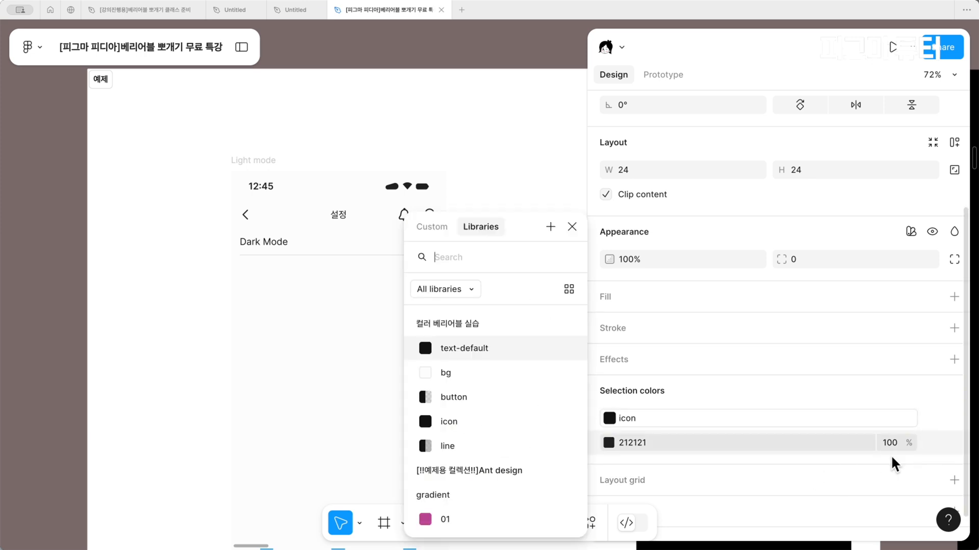
pyautogui.click(476, 420)
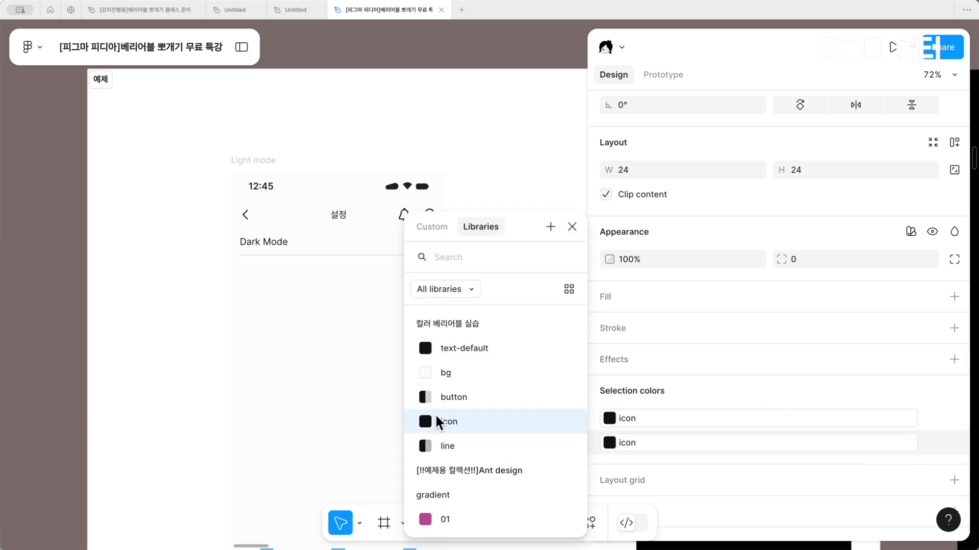
pyautogui.click(296, 401)
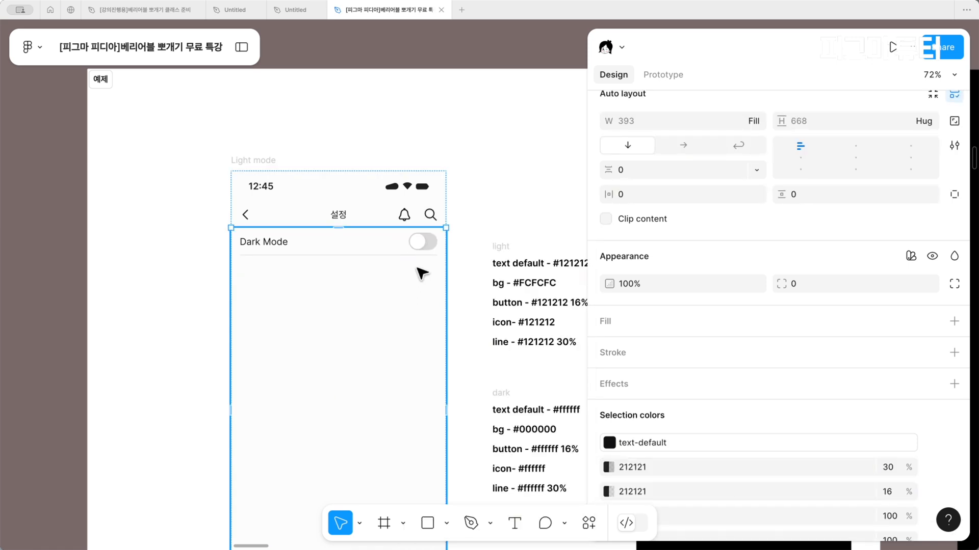
pyautogui.keyDown('super'); pyautogui.click(433, 238); pyautogui.keyUp('super')
pyautogui.click(375, 250)
pyautogui.click(336, 291)
pyautogui.keyDown('super'); pyautogui.click(339, 255); pyautogui.keyUp('super')
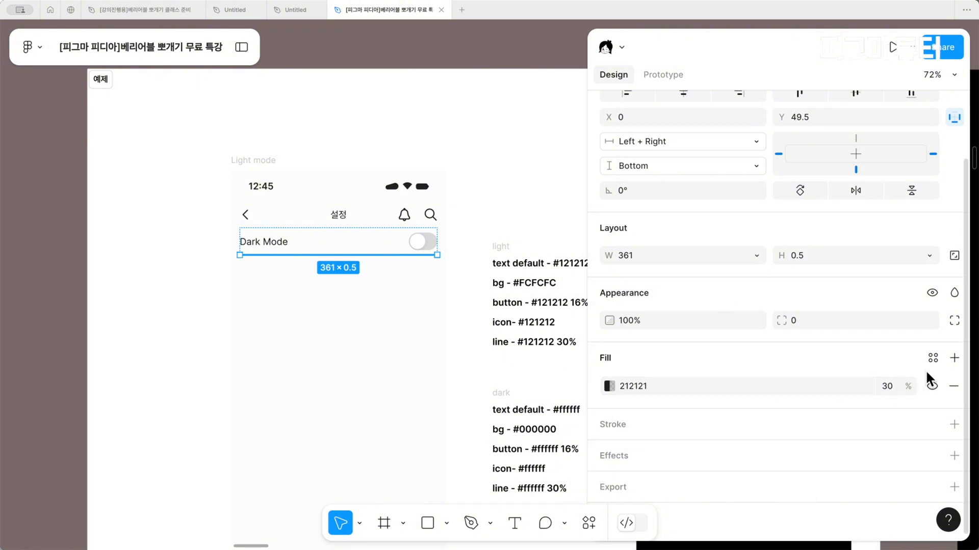
pyautogui.click(927, 363)
pyautogui.click(255, 323)
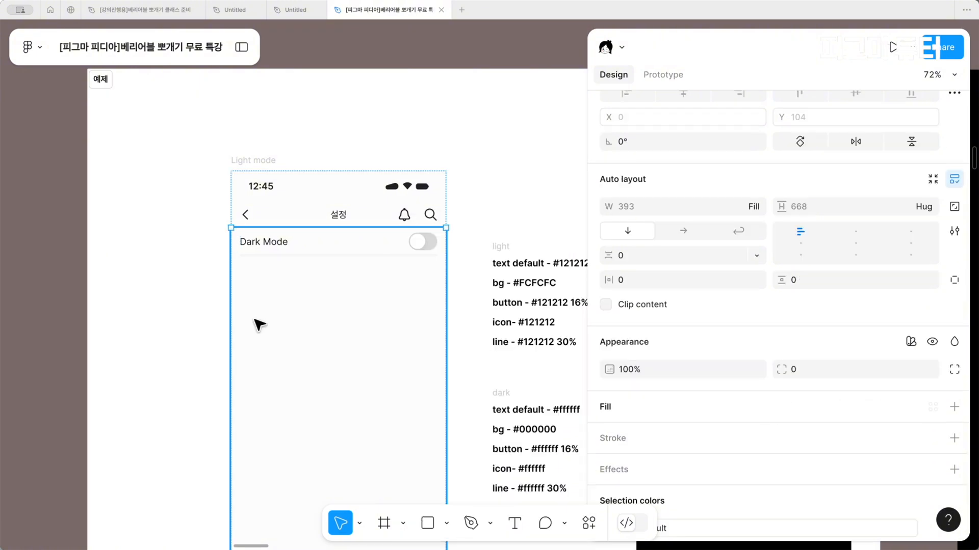
pyautogui.scroll(-3, 259, 325)
pyautogui.scroll(-2, 259, 325)
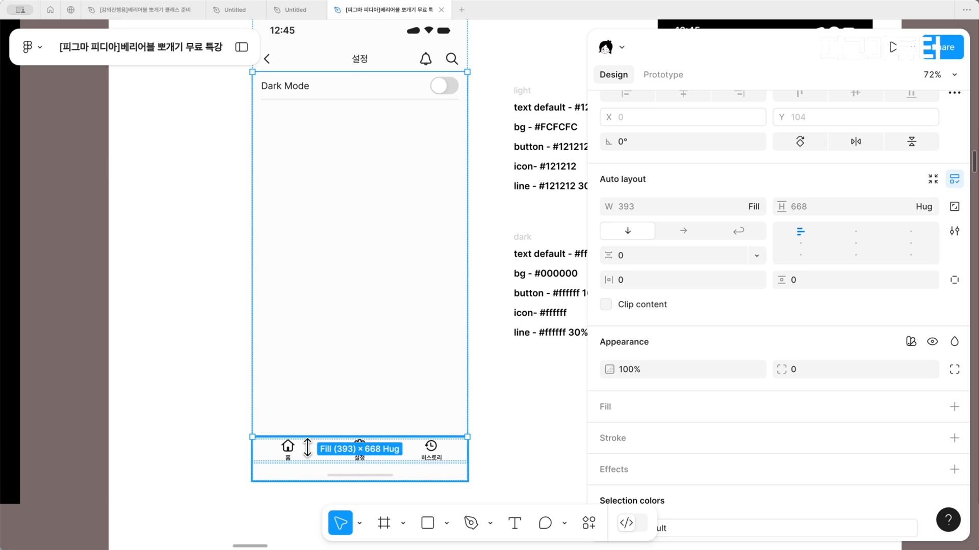
pyautogui.click(348, 479)
pyautogui.click(354, 475)
pyautogui.scroll(3, 439, 337)
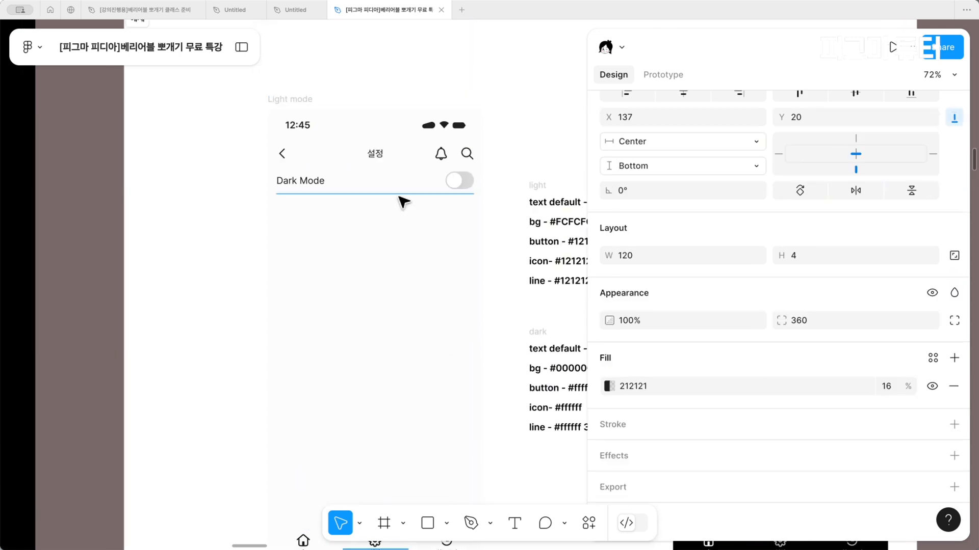
pyautogui.keyDown('shift'); pyautogui.click(397, 194); pyautogui.keyUp('shift')
pyautogui.scroll(-3, 806, 392)
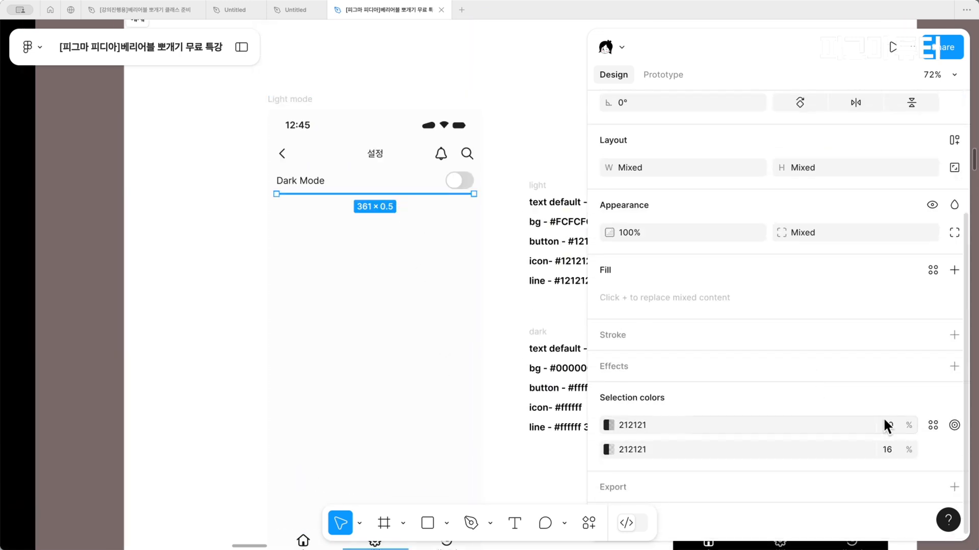
pyautogui.click(932, 426)
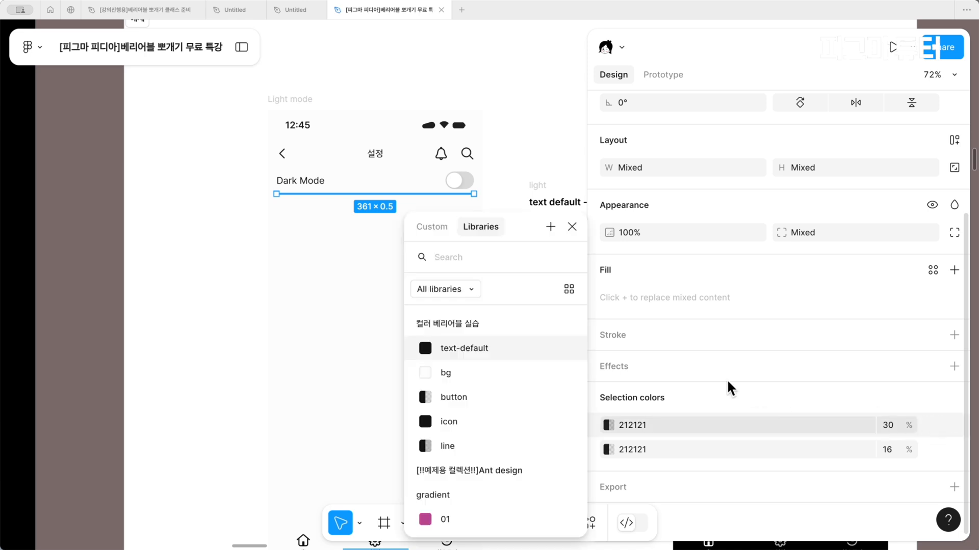
pyautogui.click(315, 205)
# Apply the "line" variable to the fill of the divider below the Dark Mode row
pyautogui.click(312, 195)
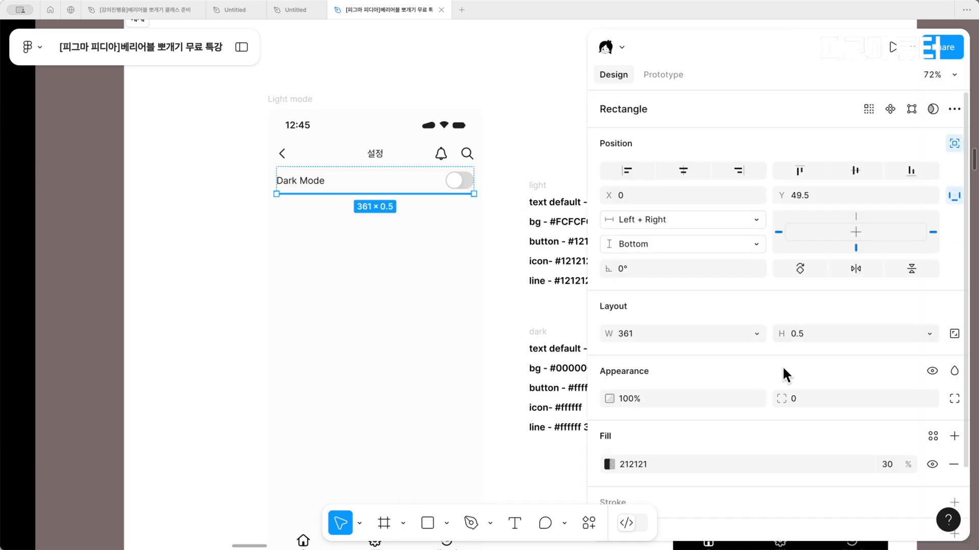
pyautogui.click(932, 436)
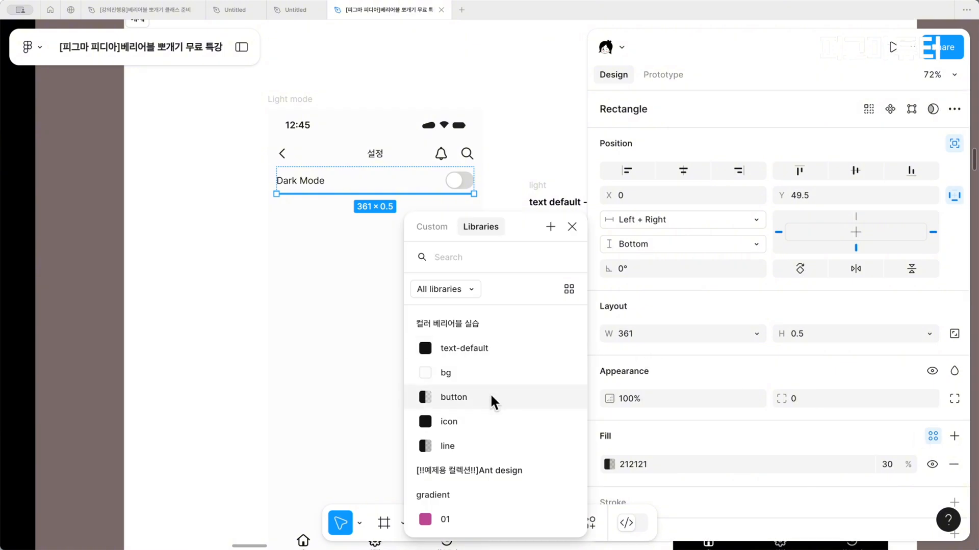
pyautogui.click(469, 437)
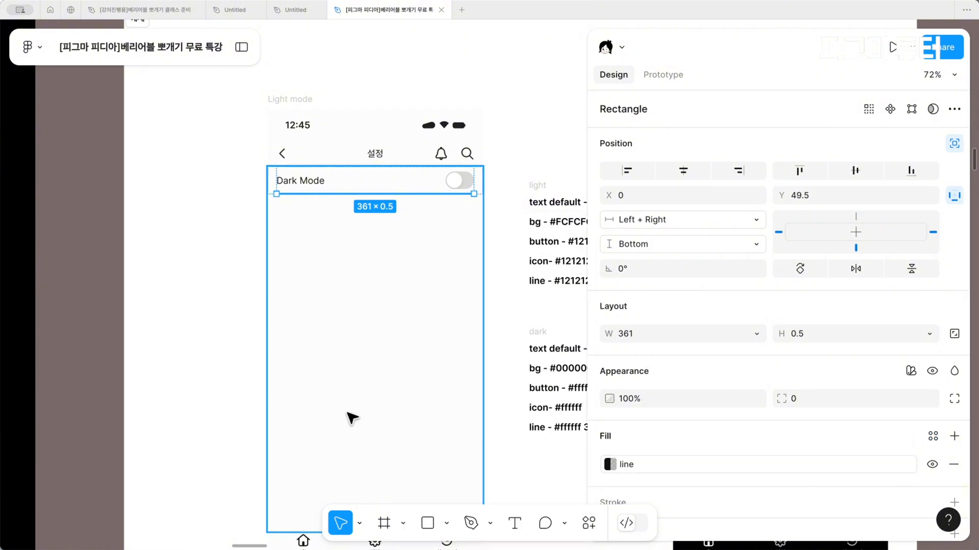
# Apply the "button" variable to the fills of the home indicator bar and the Dark Mode toggle together
pyautogui.scroll(-3, 349, 403)
pyautogui.click(359, 469)
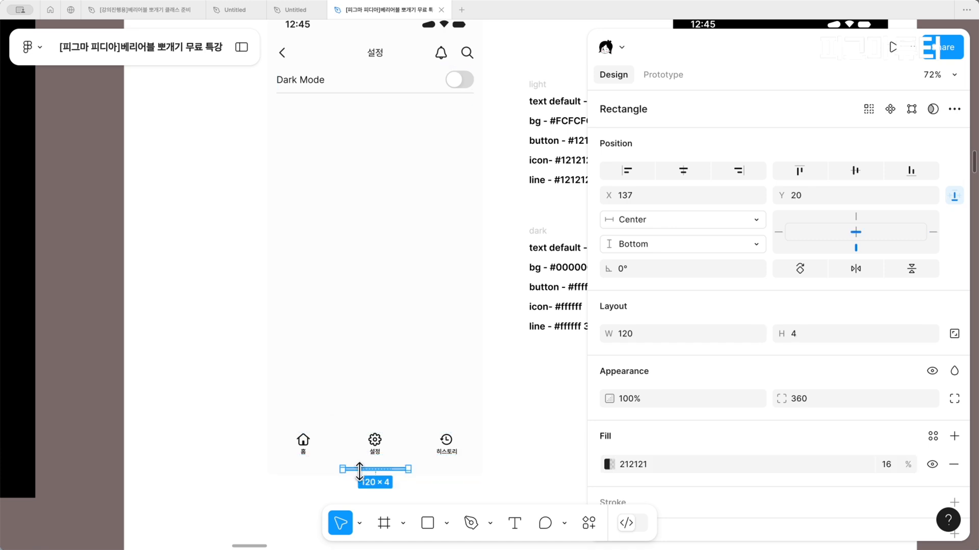
pyautogui.scroll(3, 469, 230)
pyautogui.click(459, 168)
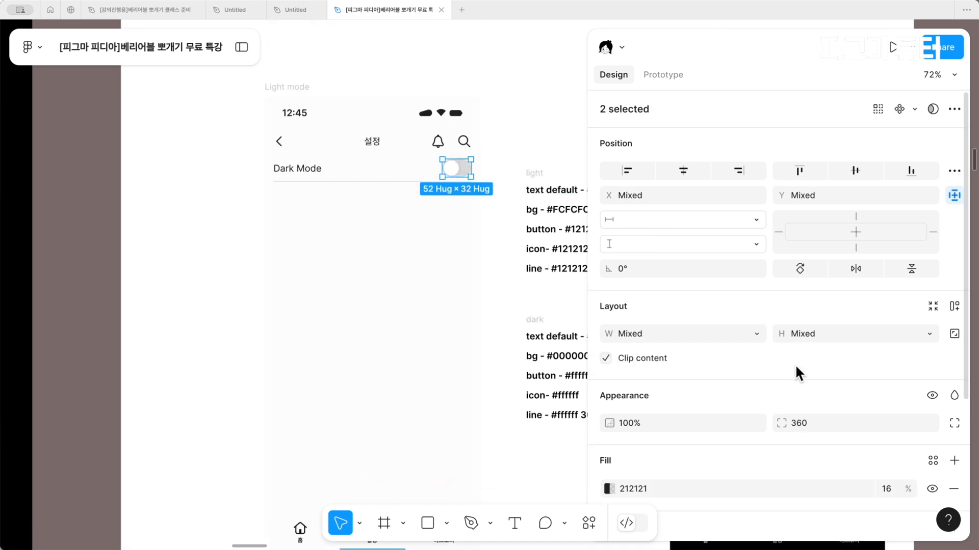
pyautogui.scroll(-2, 805, 380)
pyautogui.click(933, 376)
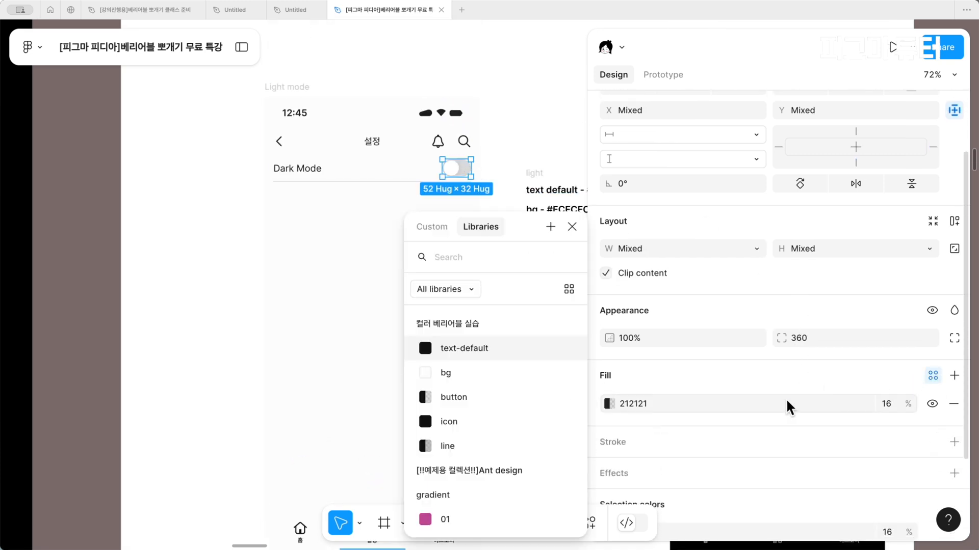
pyautogui.click(502, 404)
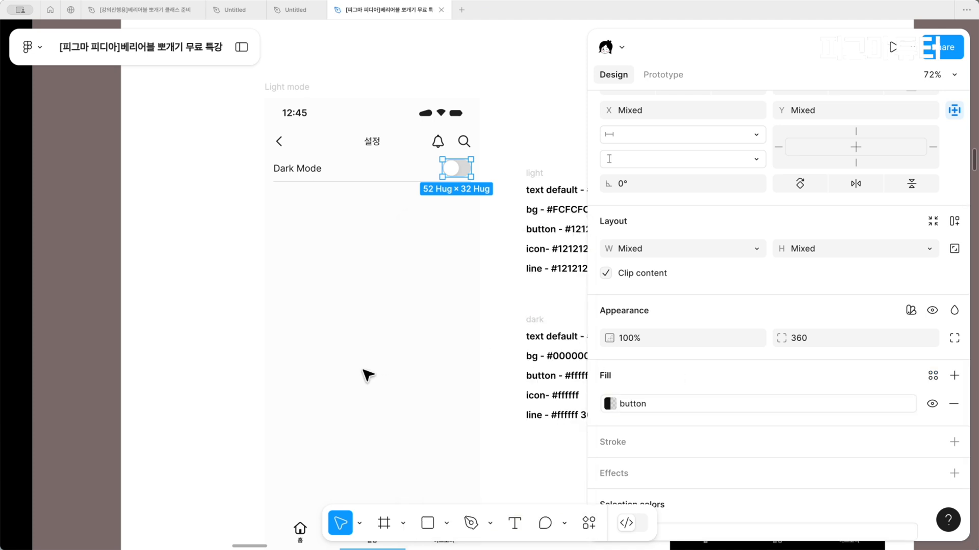
# Apply the "icon" variable to the 212121 color of the back, bell and search icons in the Light mode header
pyautogui.doubleClick(444, 141)
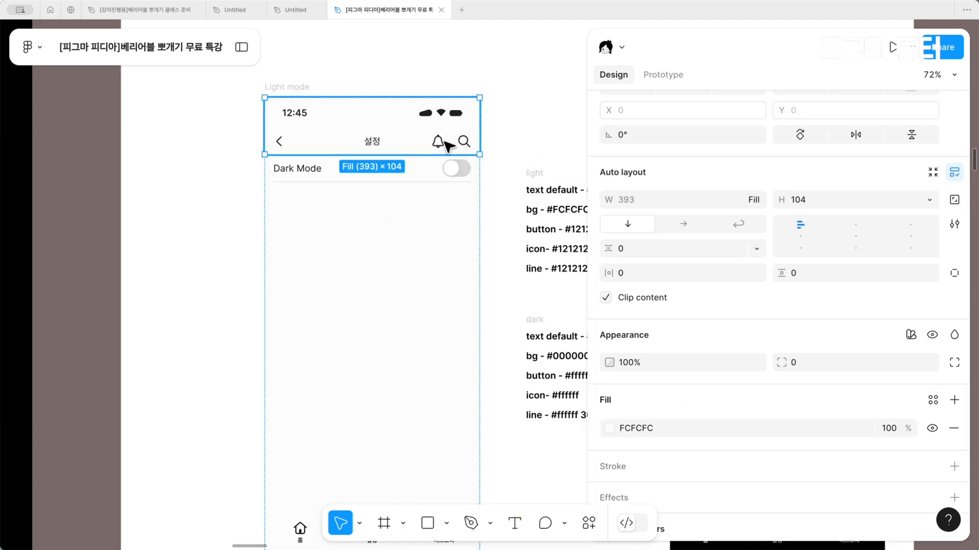
pyautogui.doubleClick(442, 141)
pyautogui.keyDown('shift'); pyautogui.click(464, 142); pyautogui.keyUp('shift')
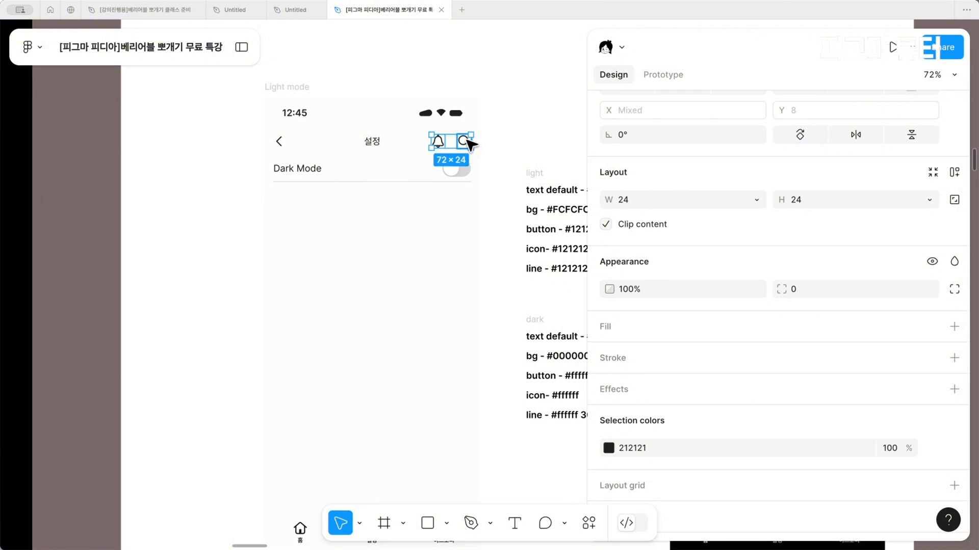
pyautogui.keyDown('shift'); pyautogui.click(280, 139); pyautogui.keyUp('shift')
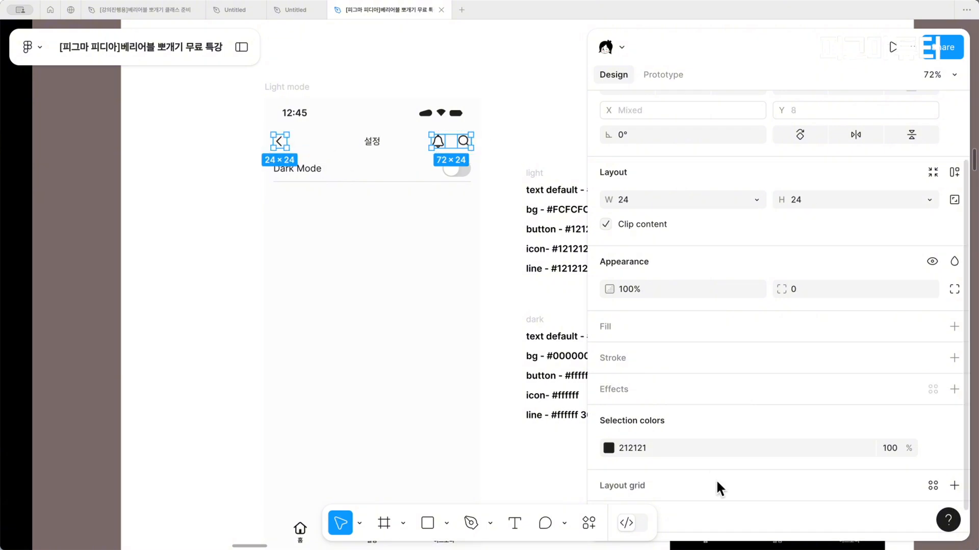
pyautogui.click(932, 447)
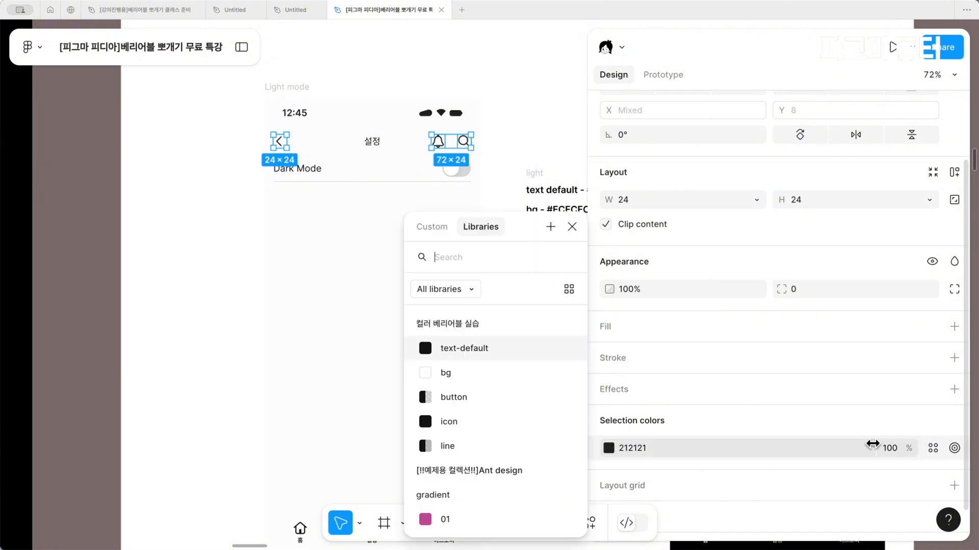
pyautogui.click(422, 422)
pyautogui.click(332, 375)
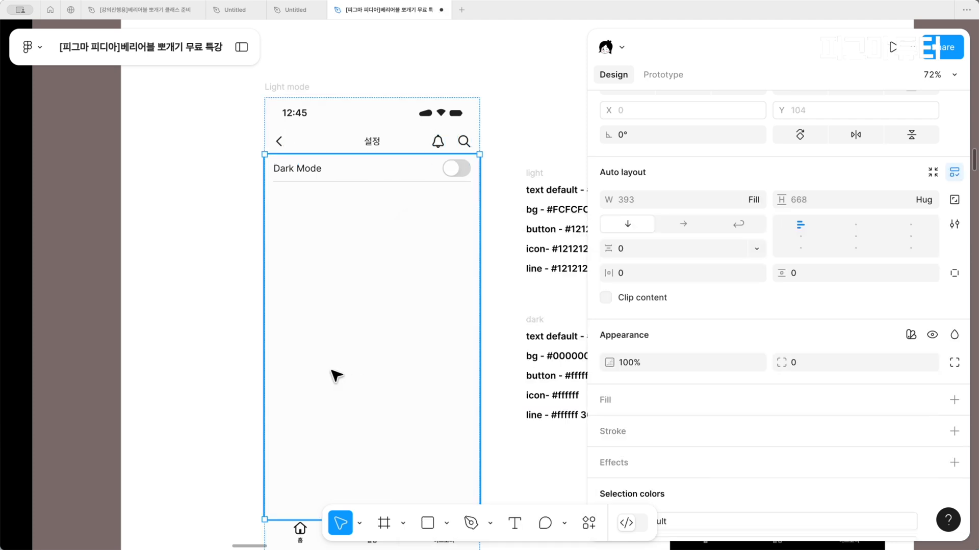
# Apply the "bg" variable to the remaining FCFCFC color in the Light mode frame's selection colors
pyautogui.scroll(-5, 331, 377)
pyautogui.click(559, 415)
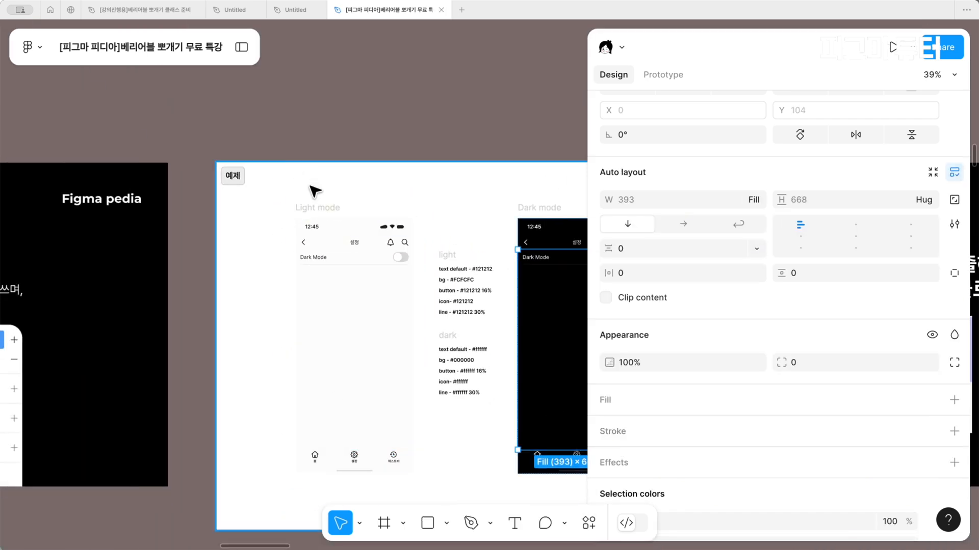
pyautogui.click(331, 208)
pyautogui.scroll(-6, 913, 442)
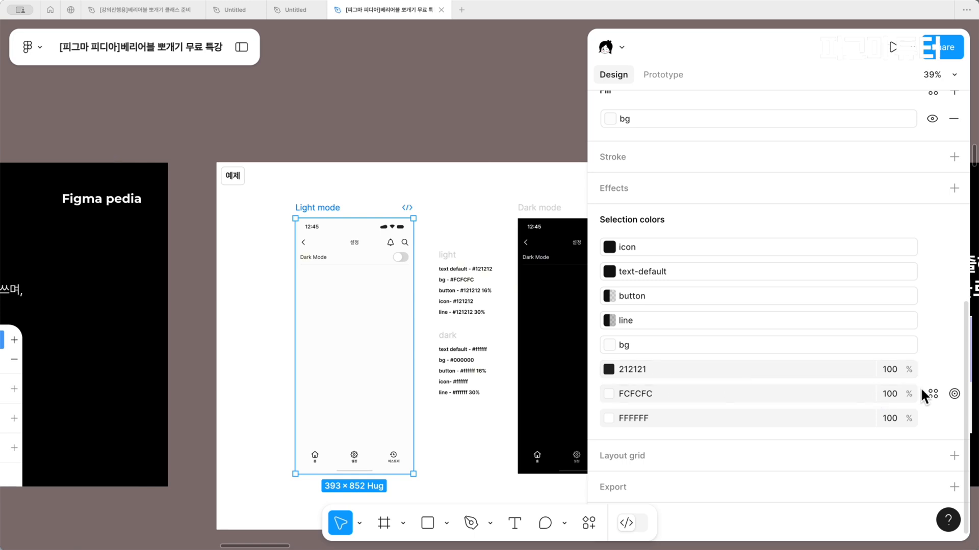
pyautogui.click(932, 394)
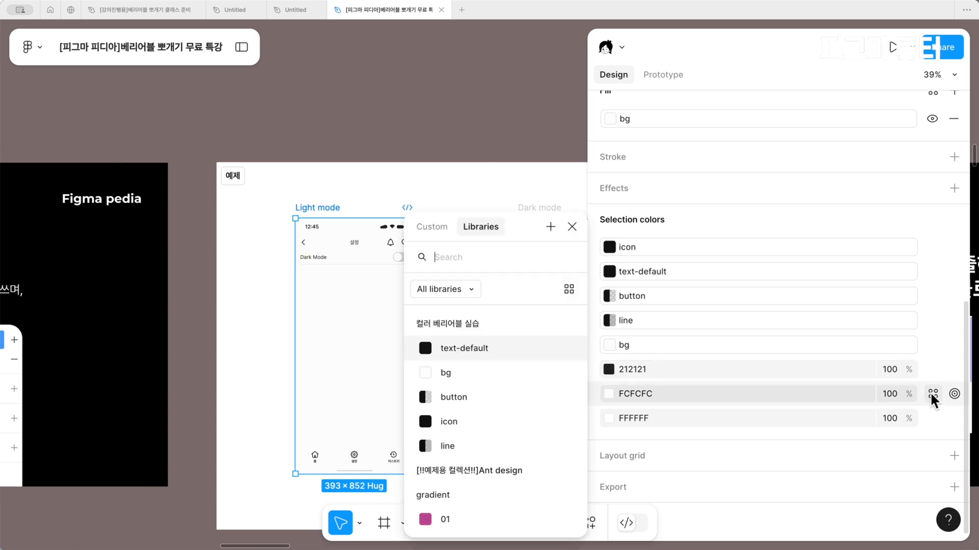
pyautogui.click(492, 372)
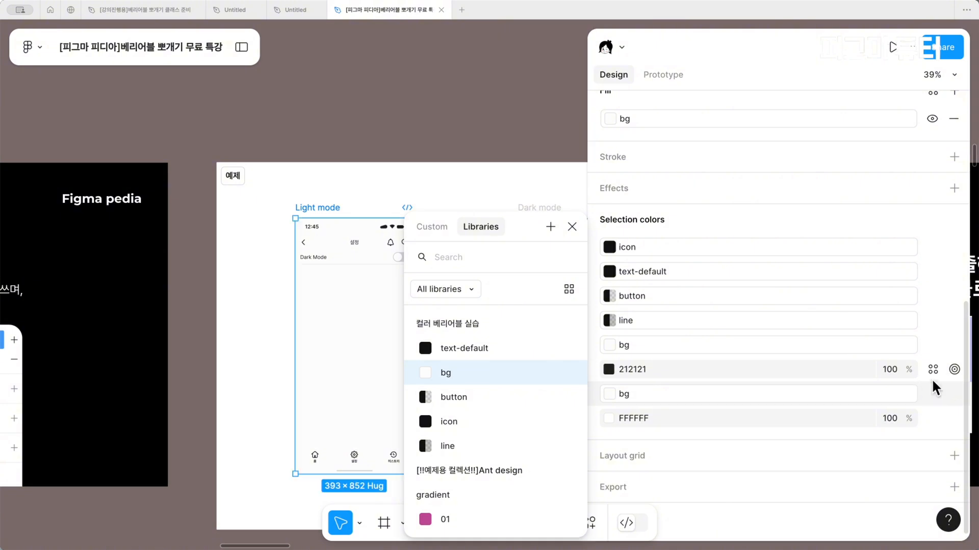
# Replace the remaining 212121 color in the Light mode frame's selection colors with the "text-default" variable
pyautogui.click(933, 369)
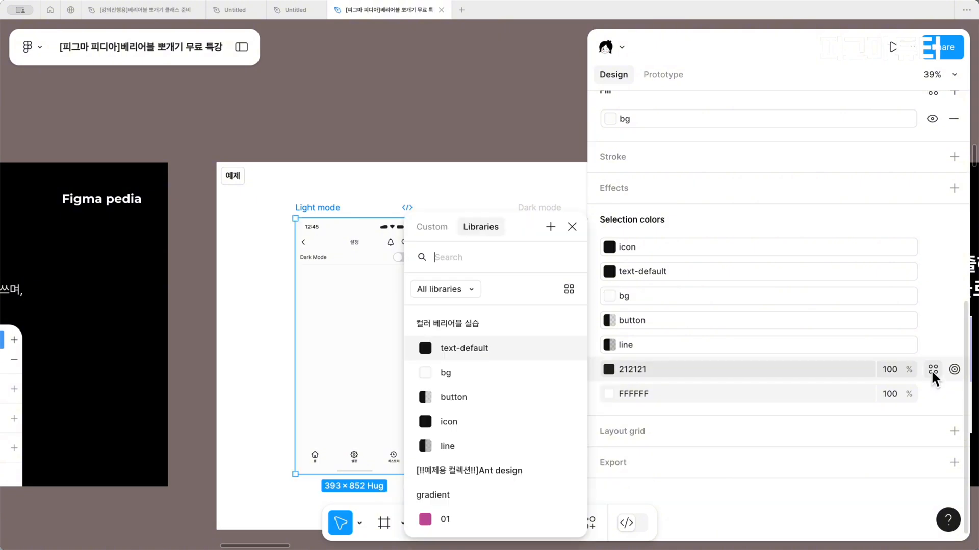
pyautogui.click(440, 348)
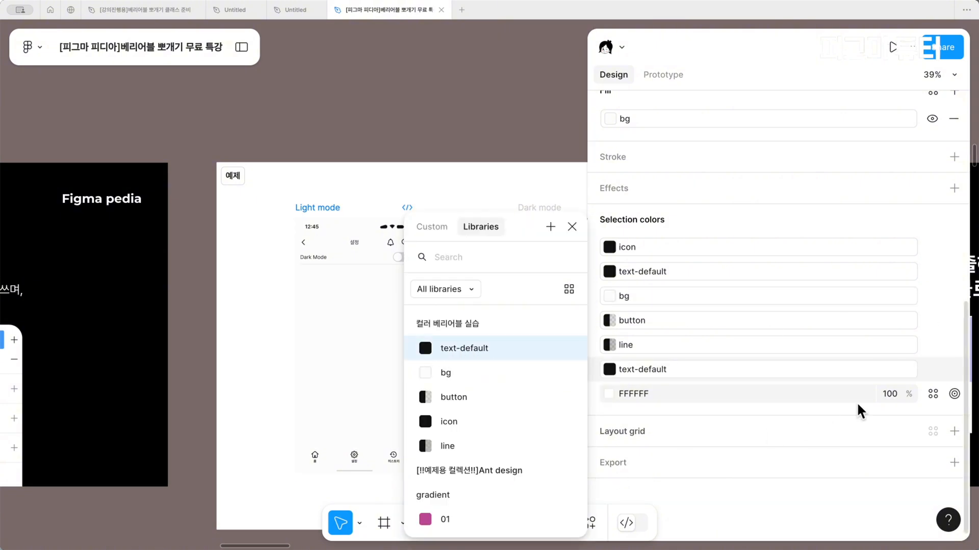
pyautogui.click(924, 396)
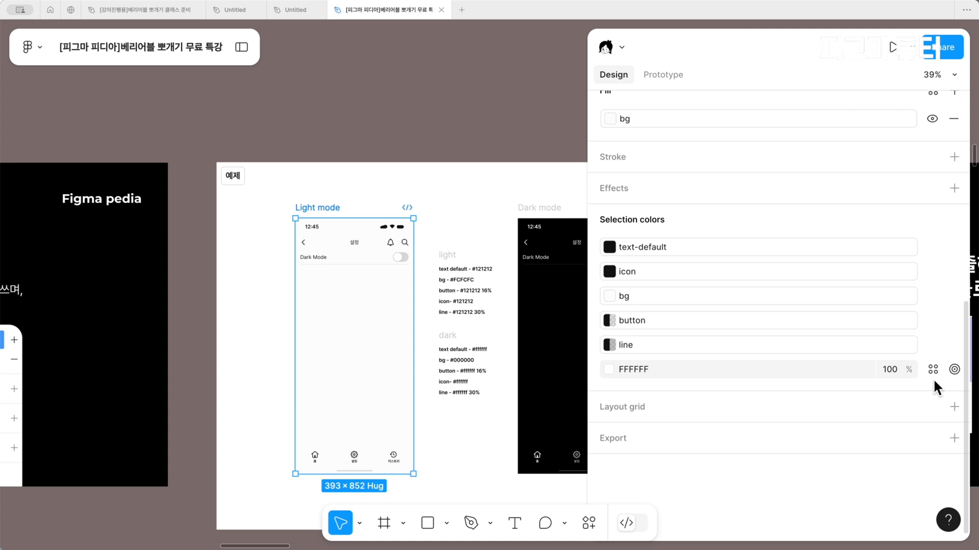
pyautogui.click(933, 369)
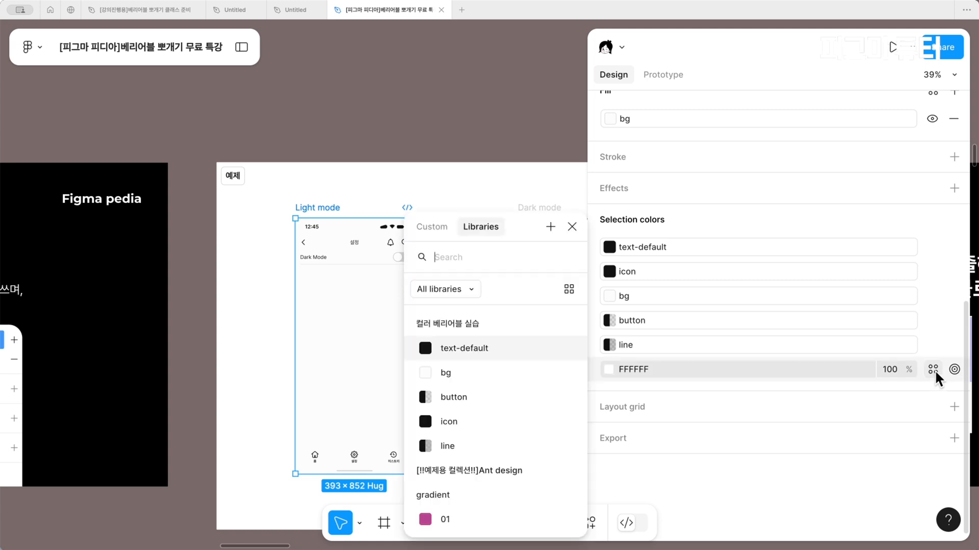
pyautogui.click(284, 321)
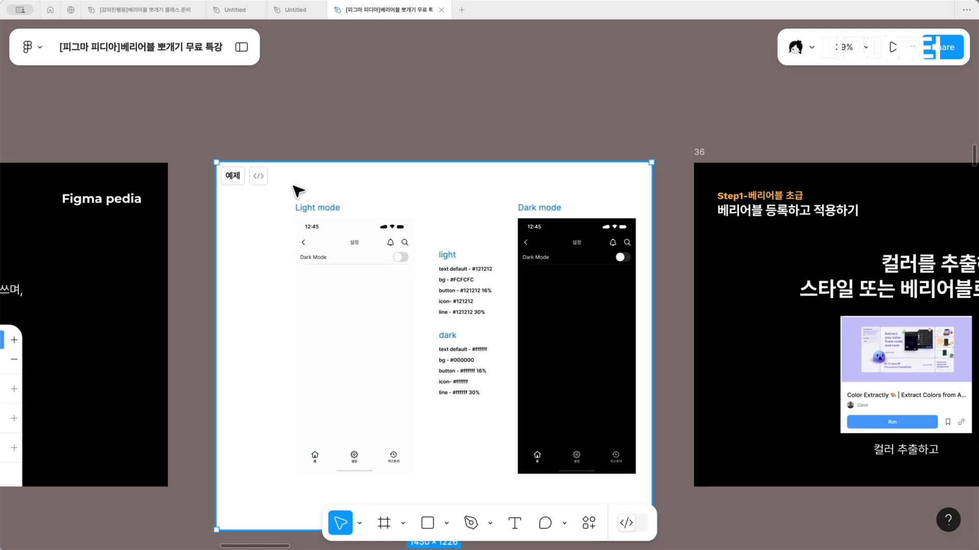
# Set the "컬러 베리어블 실습" variable mode of the Light mode frame to dark
pyautogui.click(301, 208)
pyautogui.hscroll(4, 301, 208)
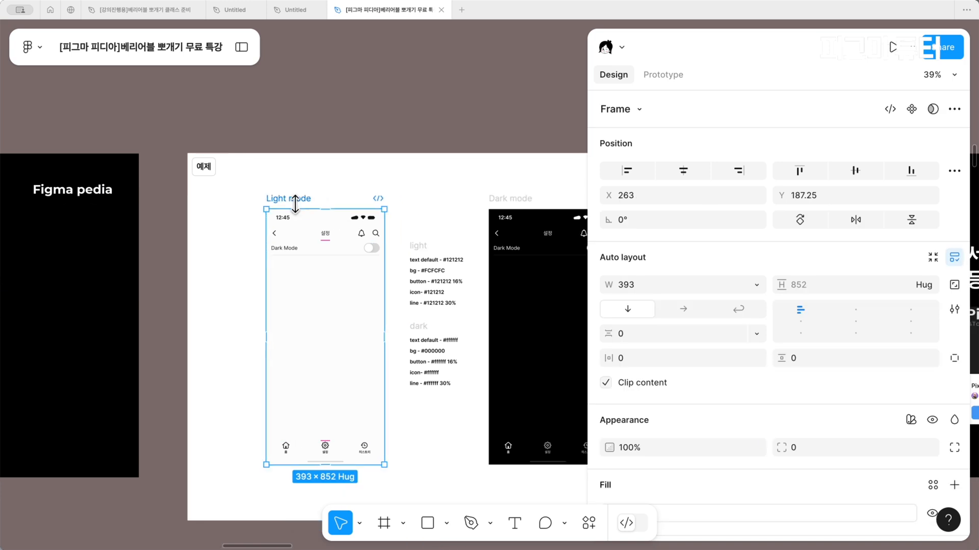
pyautogui.hscroll(-2, 300, 208)
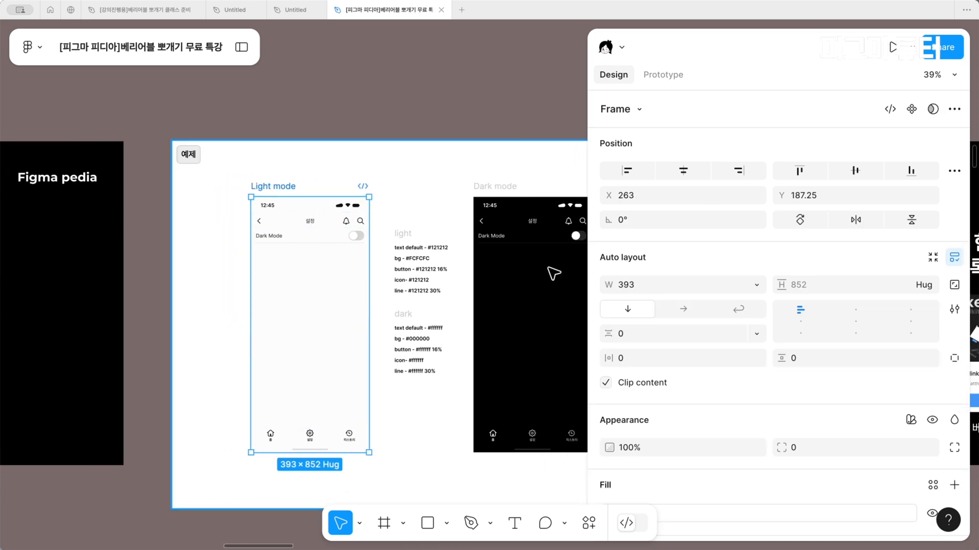
pyautogui.scroll(-3, 700, 330)
pyautogui.scroll(3, 269, 203)
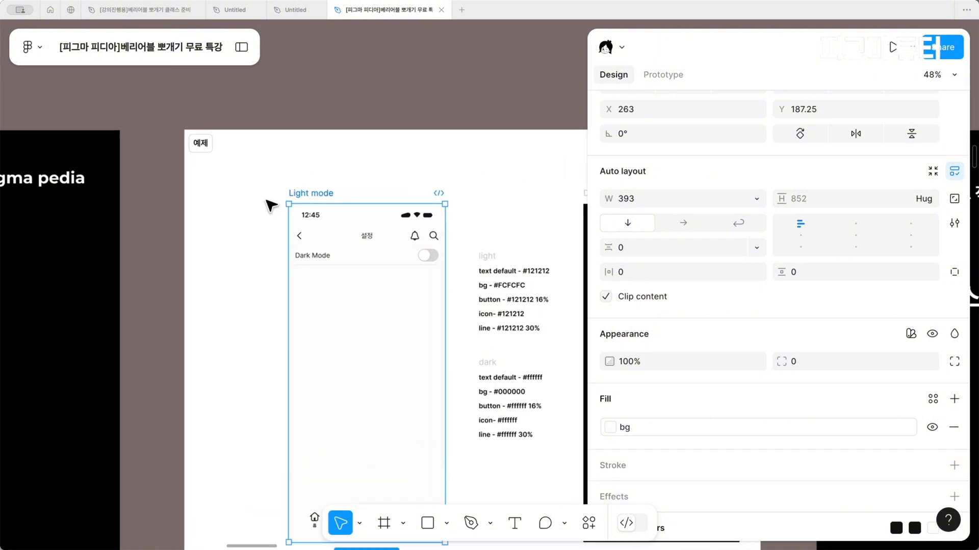
pyautogui.scroll(1, 768, 325)
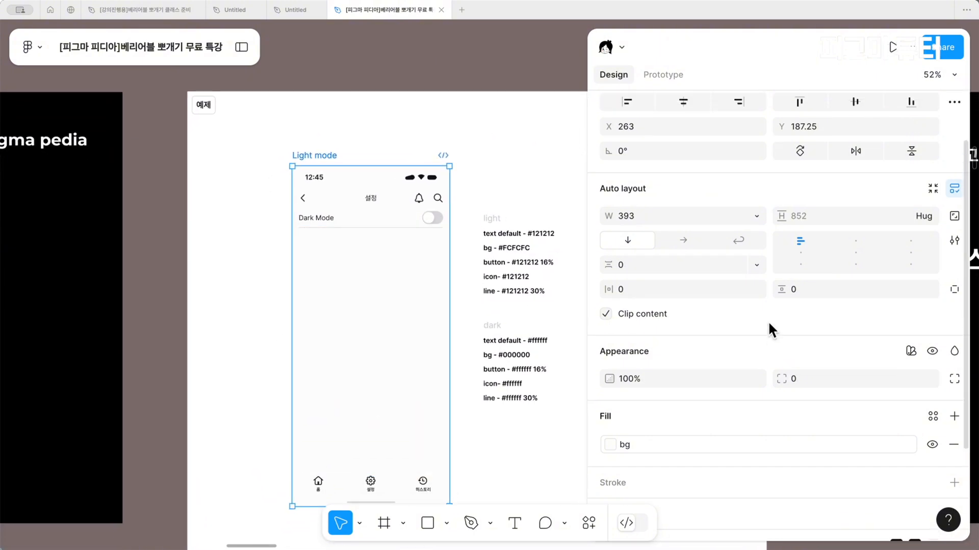
pyautogui.scroll(2, 796, 332)
pyautogui.scroll(-5, 794, 327)
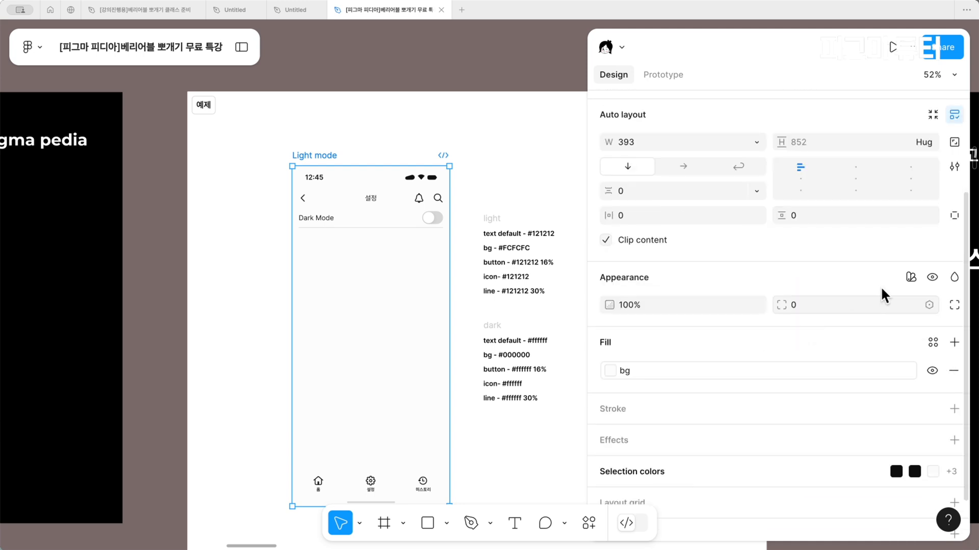
pyautogui.click(910, 279)
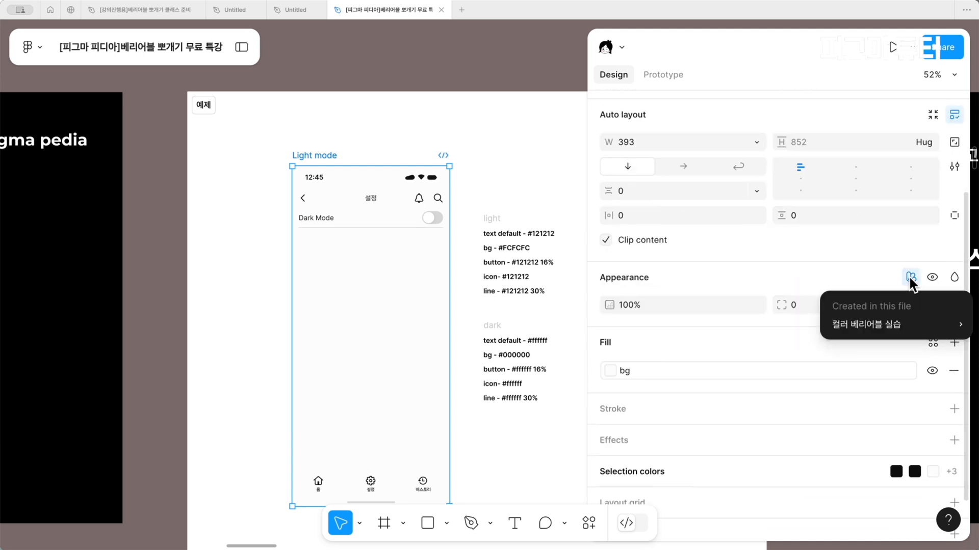
pyautogui.moveTo(864, 325)
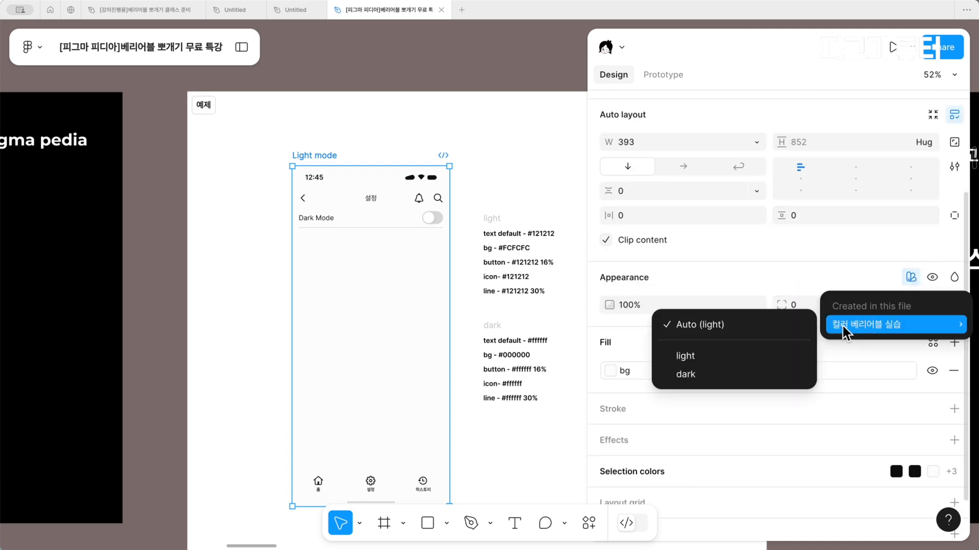
pyautogui.click(745, 373)
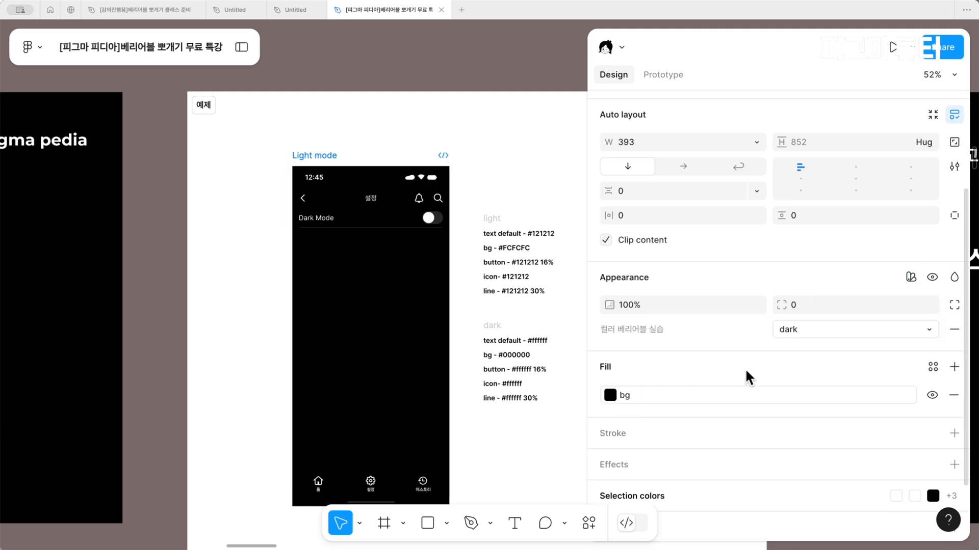
# Switch the Light mode frame's variable mode to light, then remove its explicit mode setting
pyautogui.click(872, 330)
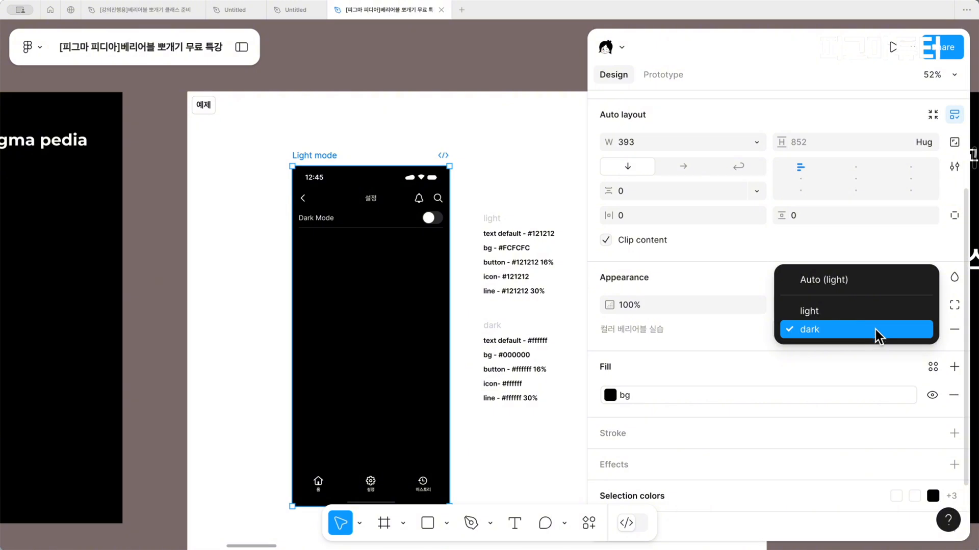
pyautogui.click(876, 315)
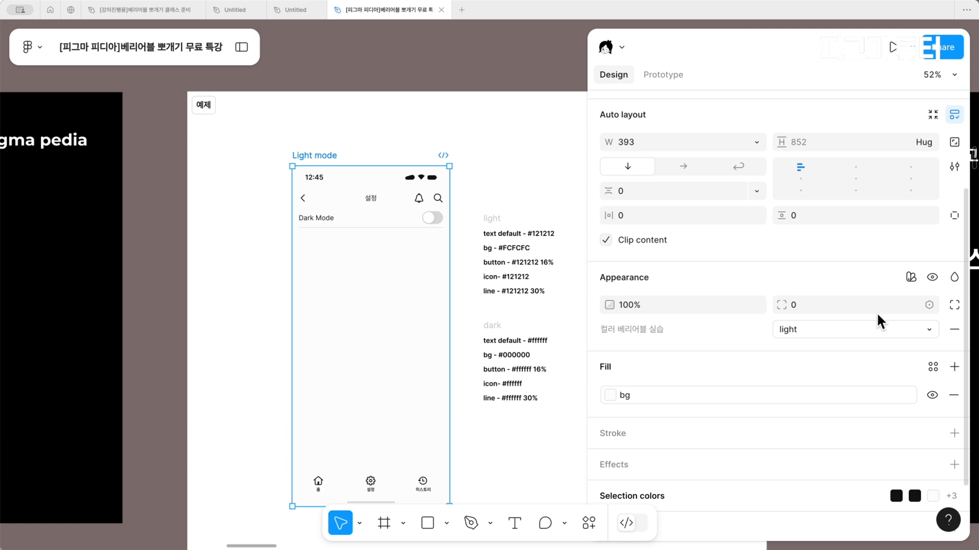
pyautogui.click(952, 330)
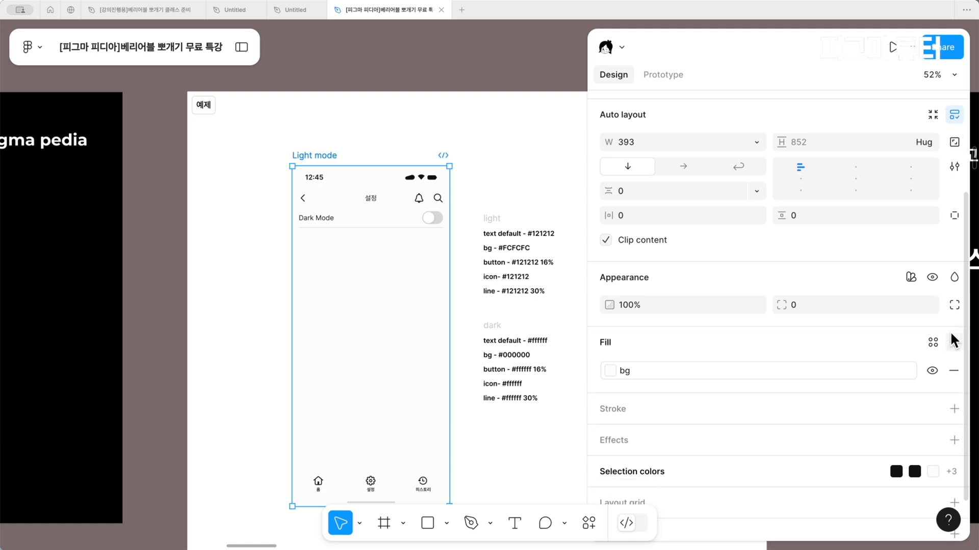
# Reapply the dark mode of "컬러 베리어블 실습" to the Light mode frame, narrow the properties sidebar and deselect the frame
pyautogui.click(910, 277)
pyautogui.moveTo(892, 324)
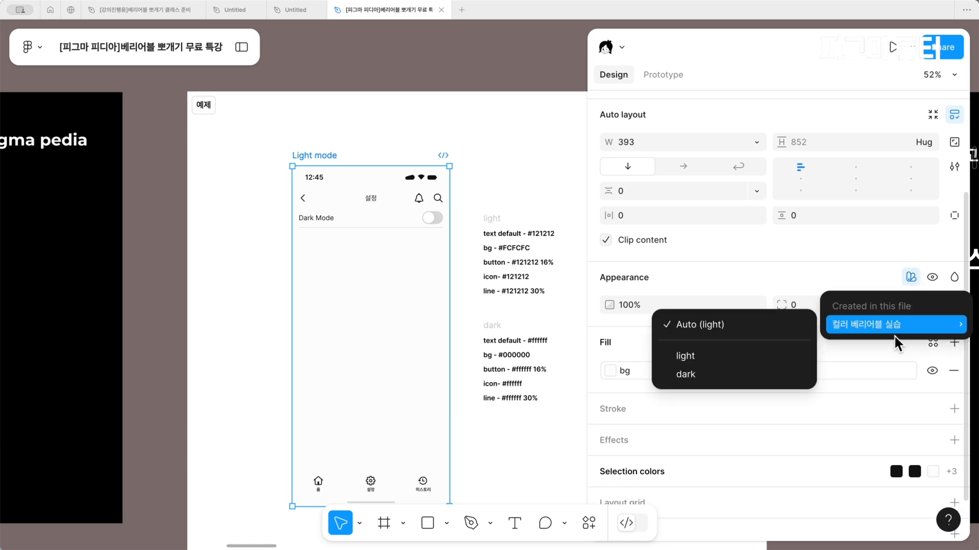
pyautogui.click(689, 374)
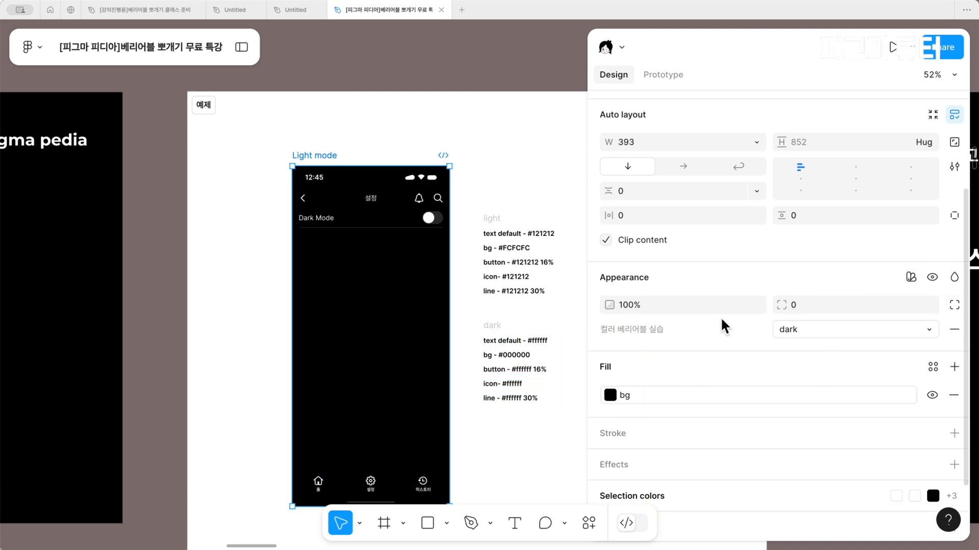
pyautogui.moveTo(587, 285); pyautogui.dragTo(755, 326)
pyautogui.click(467, 266)
# Examine the Light mode and Dark mode example screens and the slide on plugins that extract colors and register them as variables
pyautogui.scroll(-4, 471, 266)
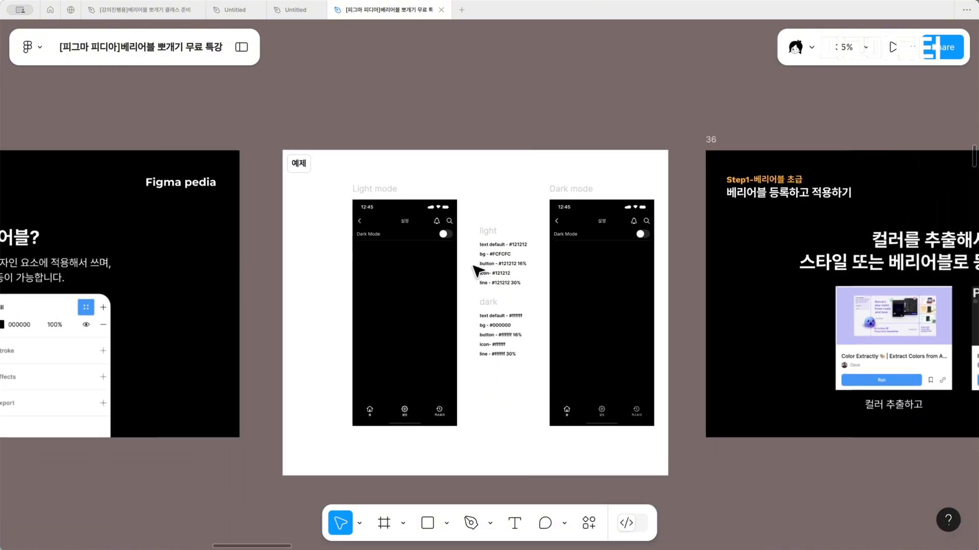
pyautogui.hscroll(5, 477, 270)
pyautogui.hscroll(8, 478, 271)
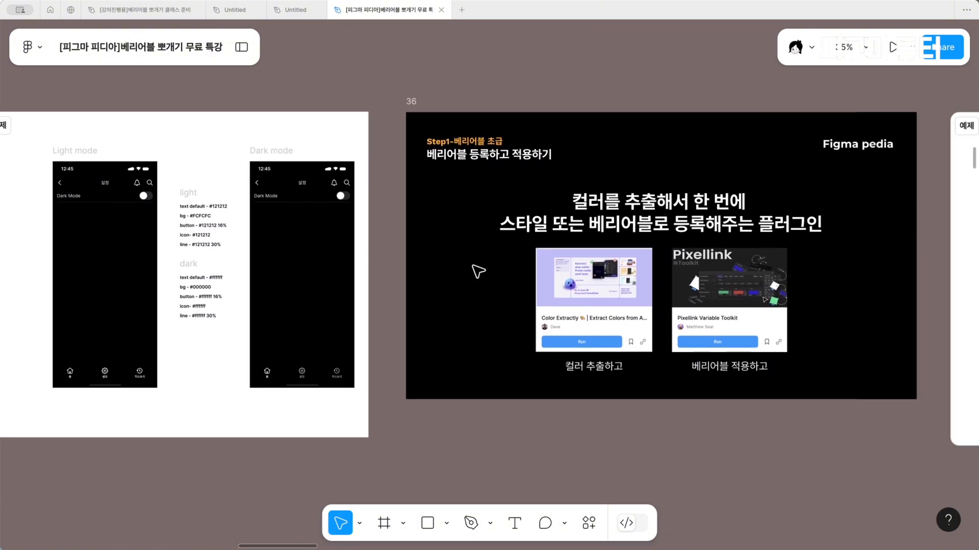
pyautogui.scroll(3, 474, 268)
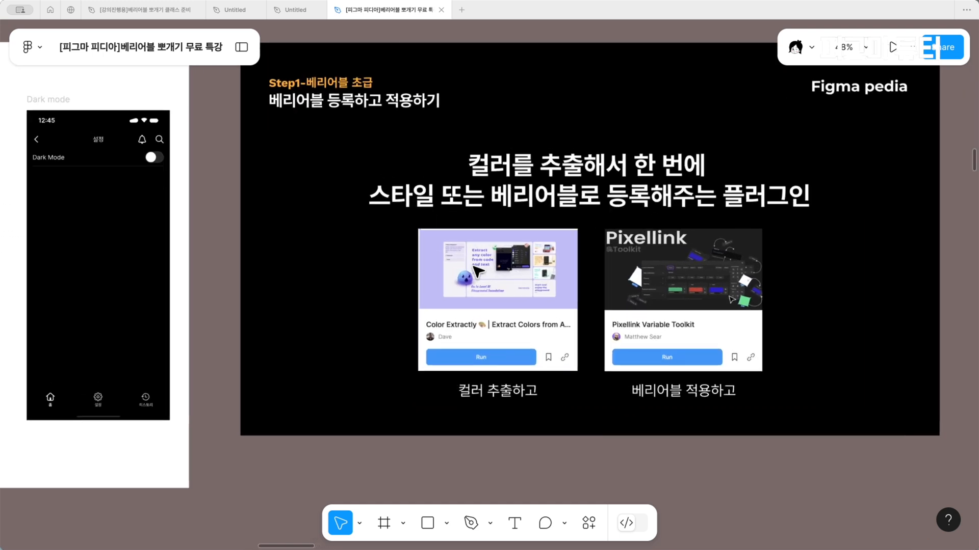
pyautogui.hscroll(-2, 477, 270)
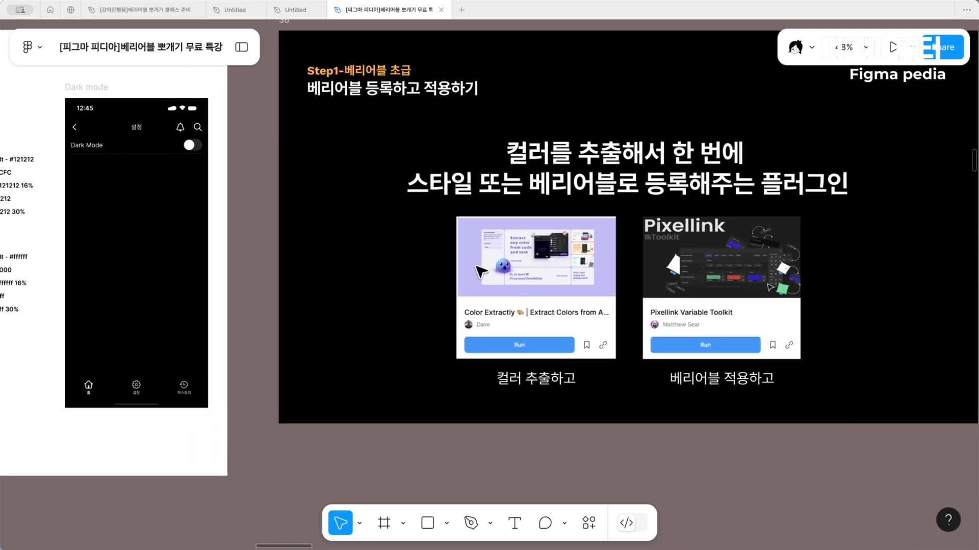
pyautogui.hscroll(-2, 497, 328)
pyautogui.scroll(2, 497, 328)
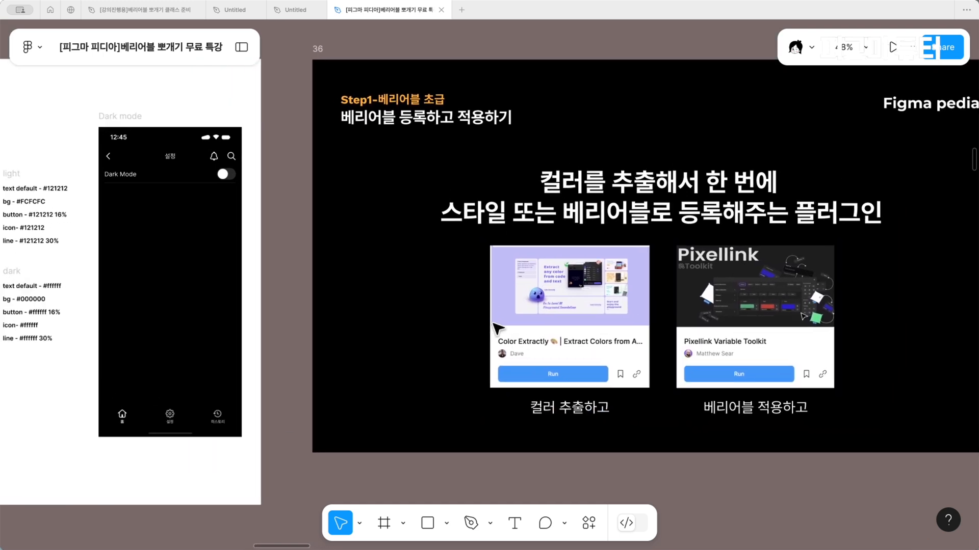
pyautogui.click(153, 140)
pyautogui.hscroll(5, 317, 218)
pyautogui.hscroll(2, 318, 218)
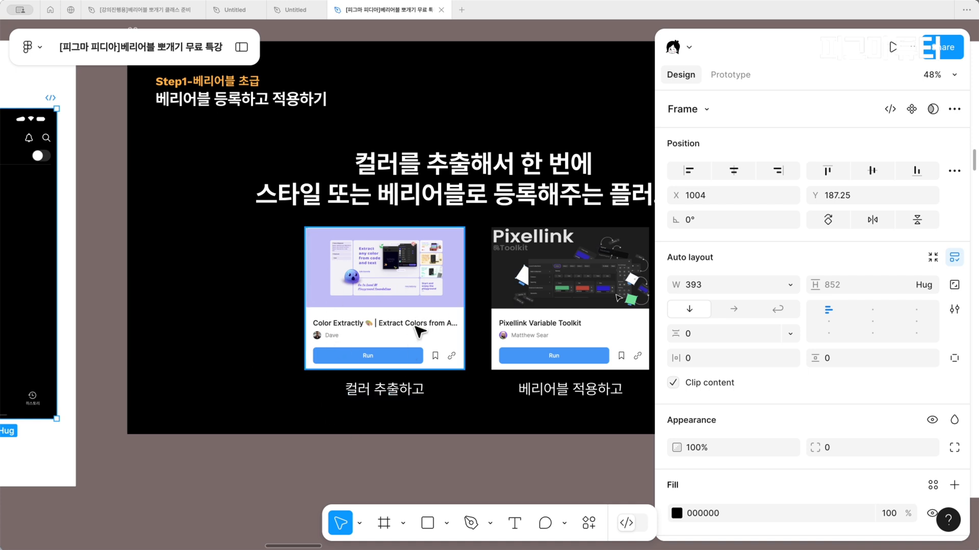
pyautogui.hscroll(2, 421, 332)
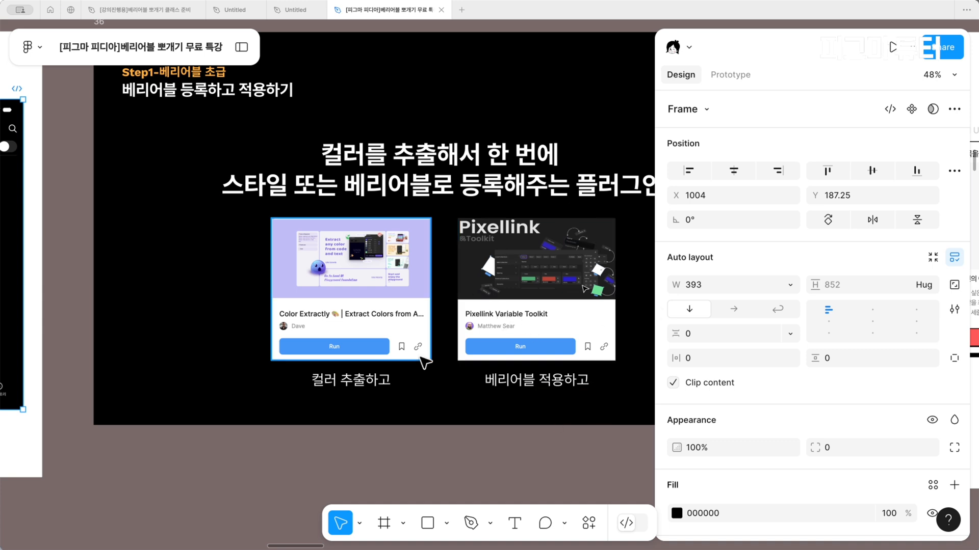
pyautogui.hscroll(-10, 400, 365)
pyautogui.scroll(2, 399, 365)
pyautogui.hscroll(3, 315, 235)
pyautogui.scroll(-1, 314, 235)
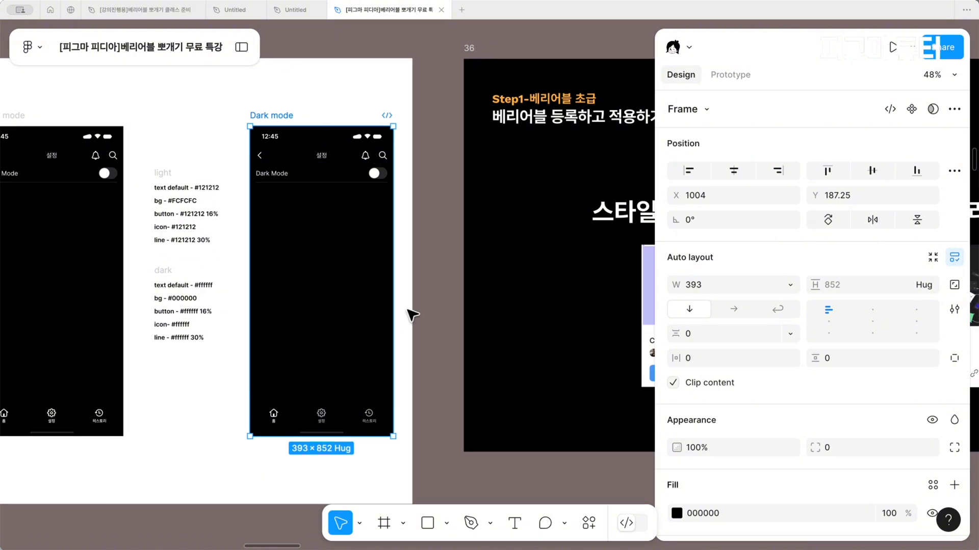
# Find the Color Extractly plugin and run it with the Dark mode frame selected
pyautogui.hscroll(1, 435, 317)
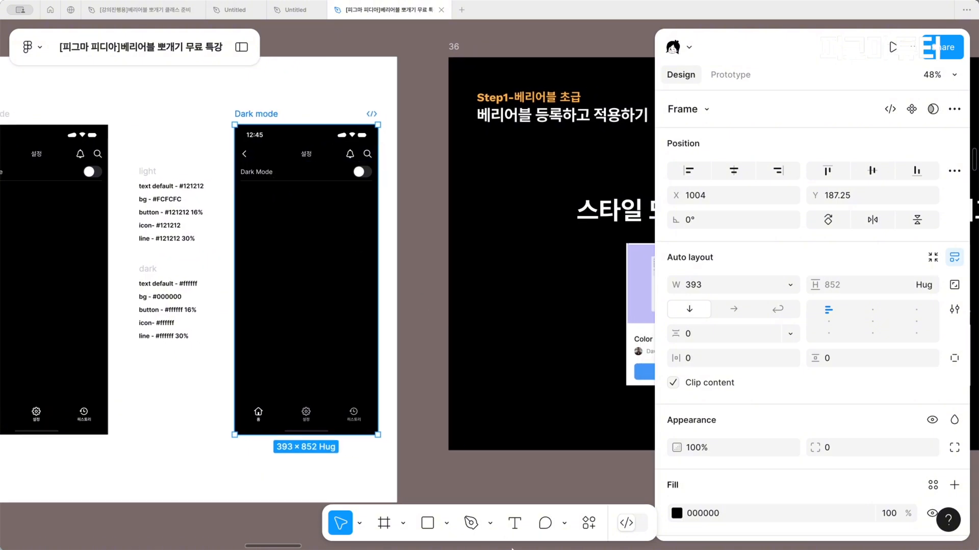
pyautogui.click(590, 524)
pyautogui.click(442, 274)
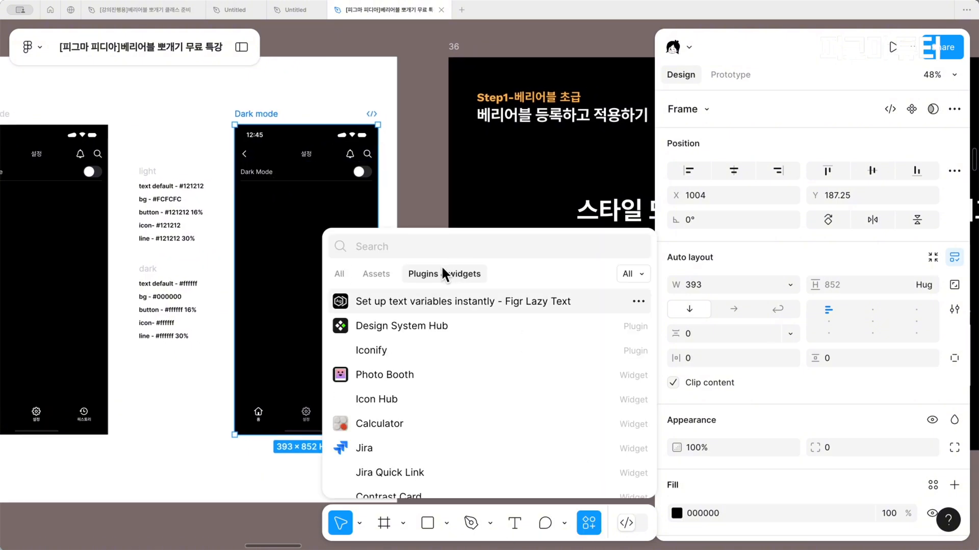
pyautogui.write('color ex')
pyautogui.click(398, 328)
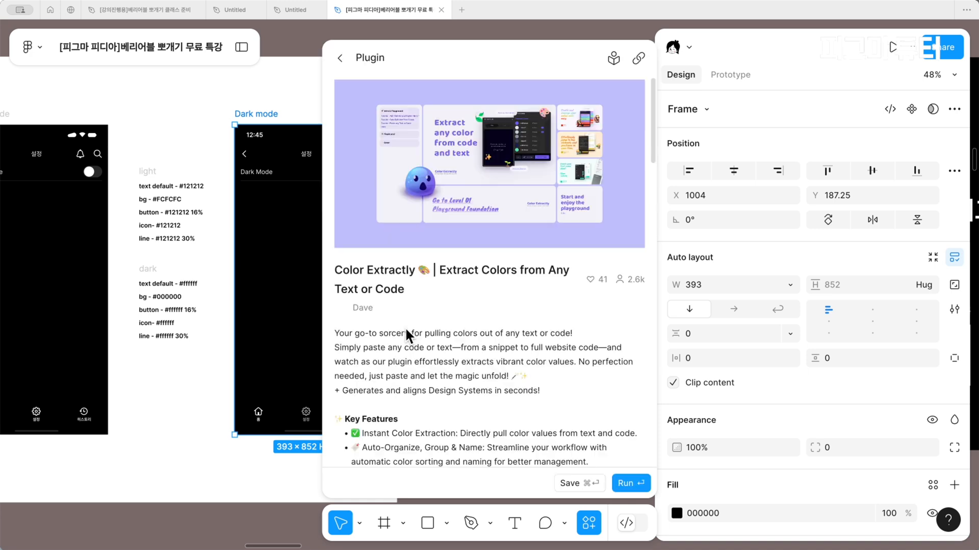
pyautogui.click(630, 484)
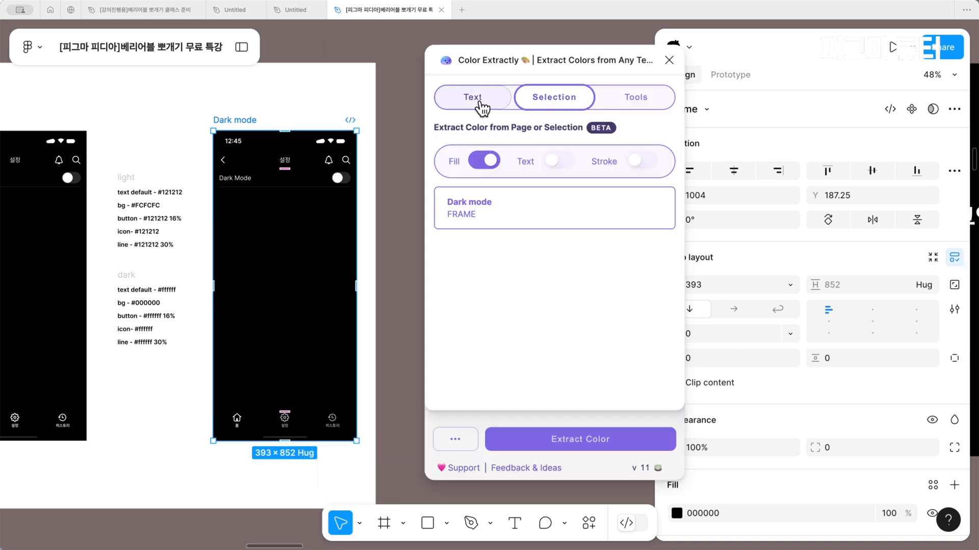
# Extract the fill, text and stroke colors from the selected Dark mode frame with Color Extractly
pyautogui.click(479, 99)
pyautogui.click(552, 99)
pyautogui.click(558, 161)
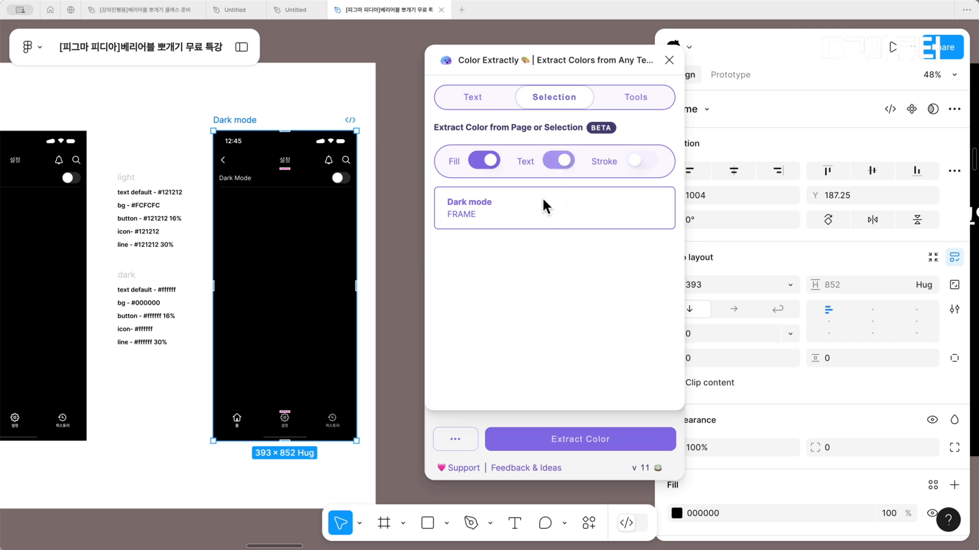
pyautogui.click(637, 160)
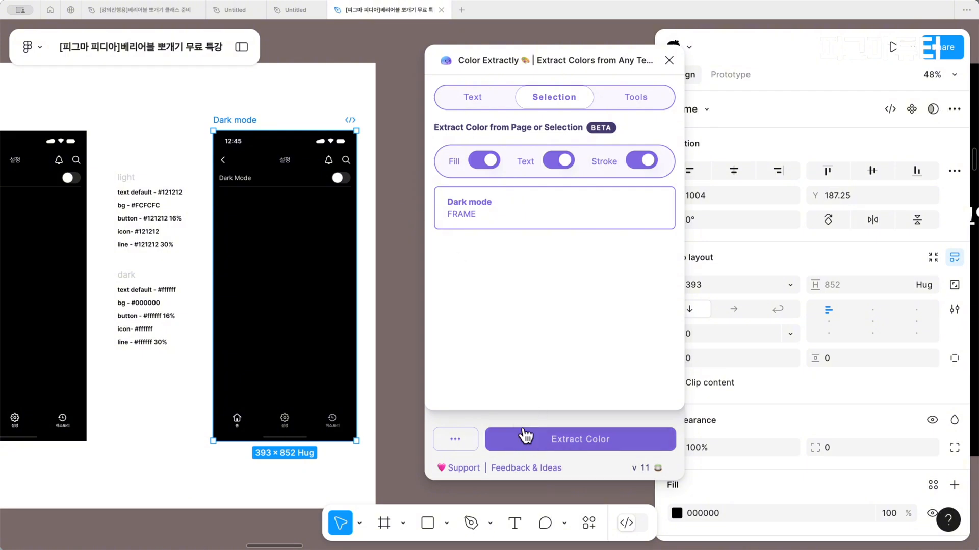
pyautogui.click(512, 445)
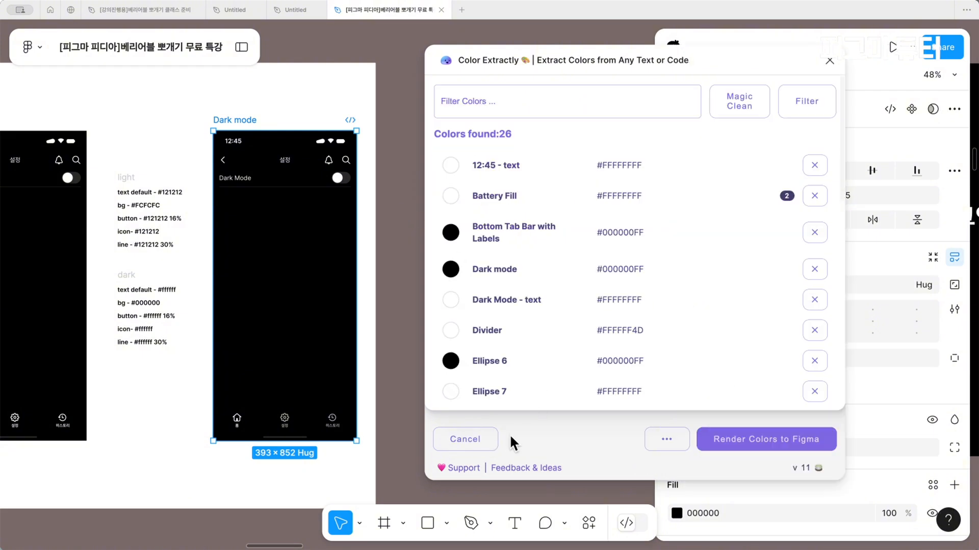
# Render the extracted colors to Figma and add them as variables
pyautogui.scroll(-2, 564, 192)
pyautogui.scroll(-15, 564, 193)
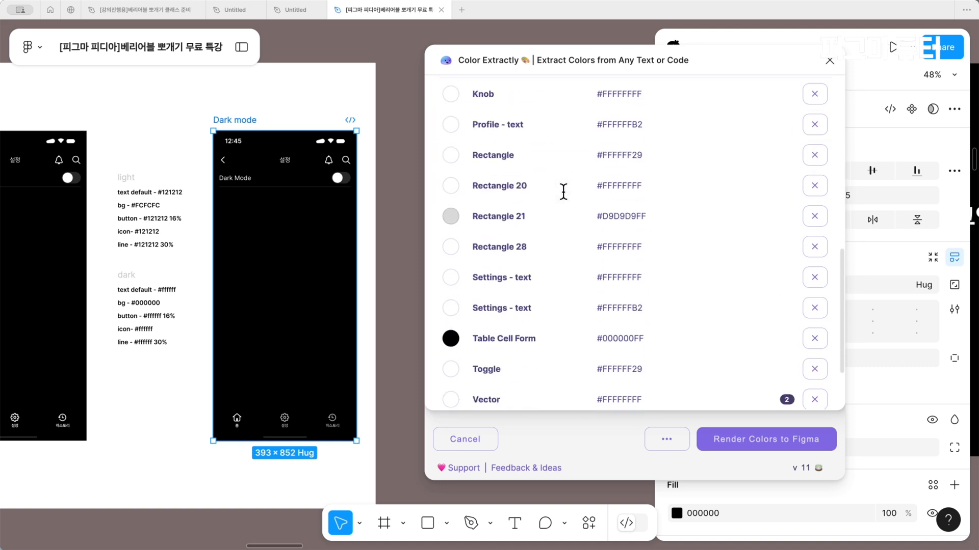
pyautogui.scroll(13, 564, 192)
pyautogui.scroll(1, 686, 202)
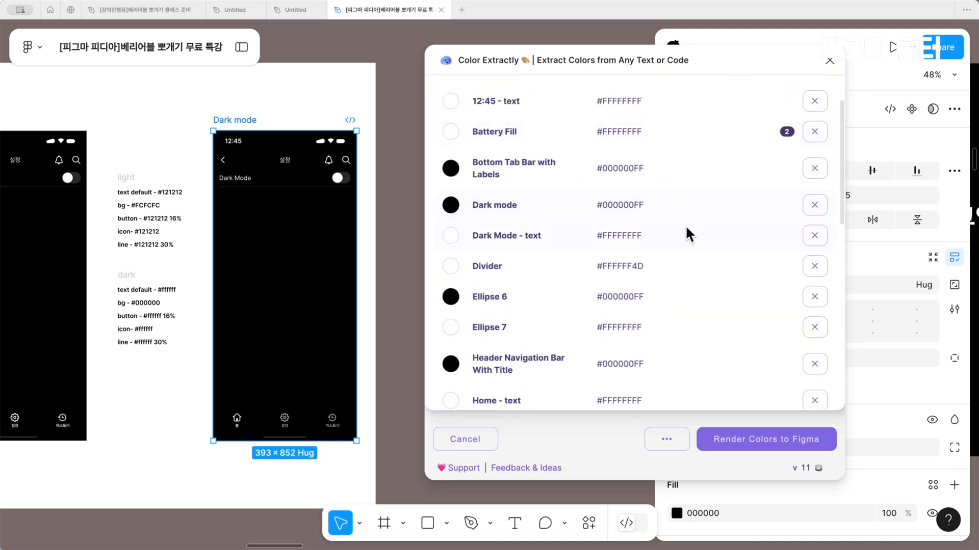
pyautogui.scroll(-3, 714, 285)
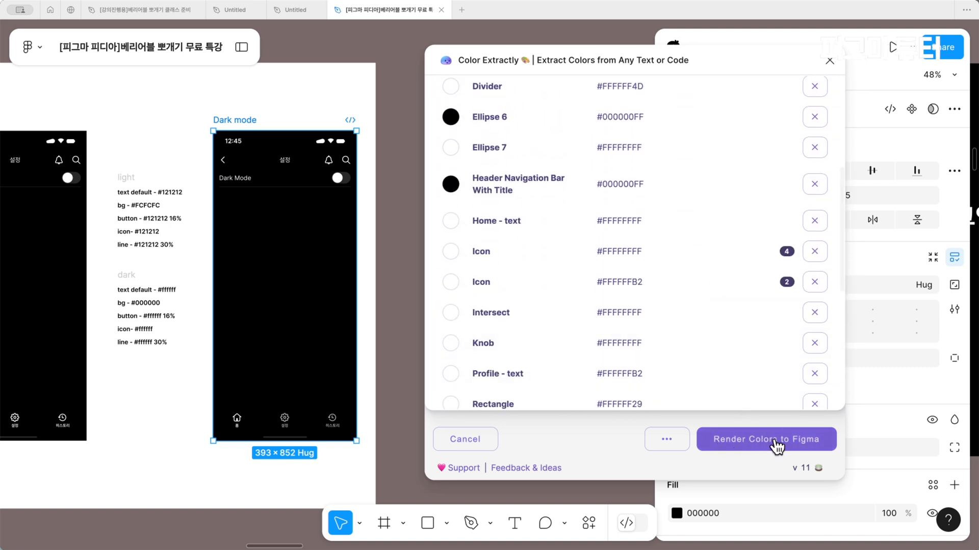
pyautogui.click(789, 447)
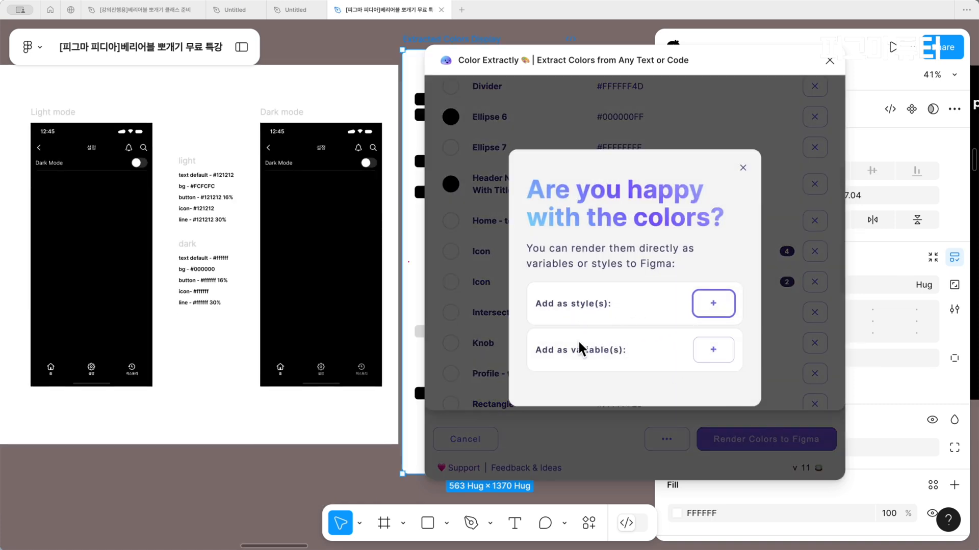
pyautogui.click(713, 350)
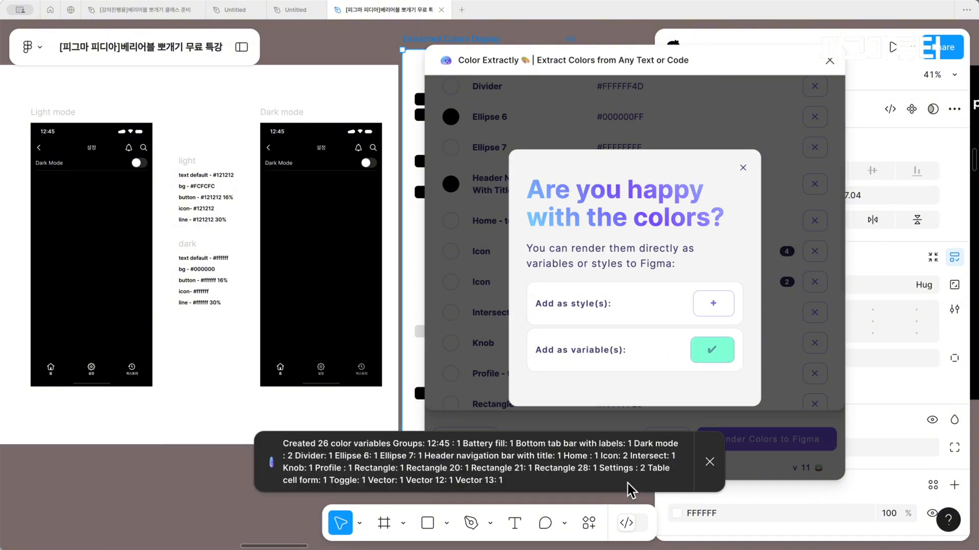
pyautogui.click(743, 168)
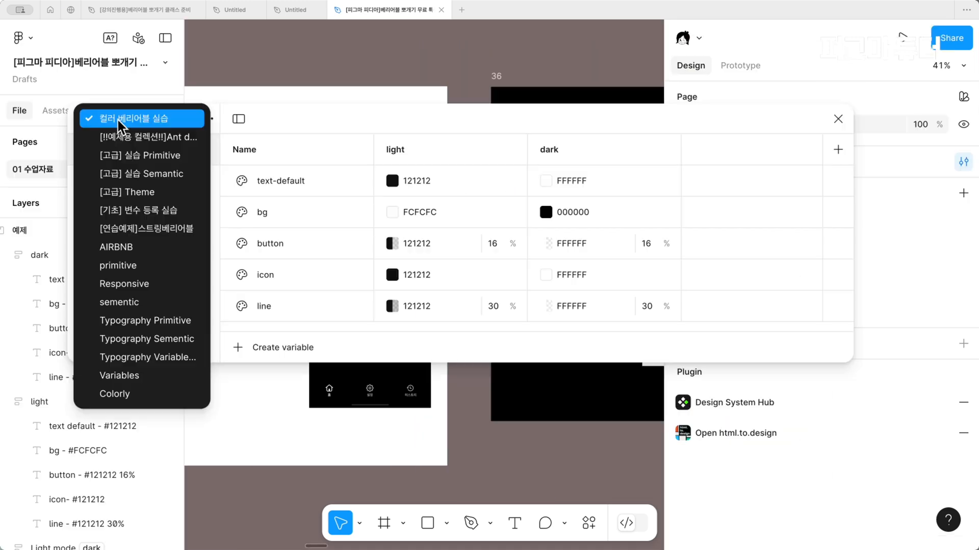
# Examine the variables in the Colorly collection, then close the variables window
pyautogui.click(123, 393)
pyautogui.scroll(-10, 459, 238)
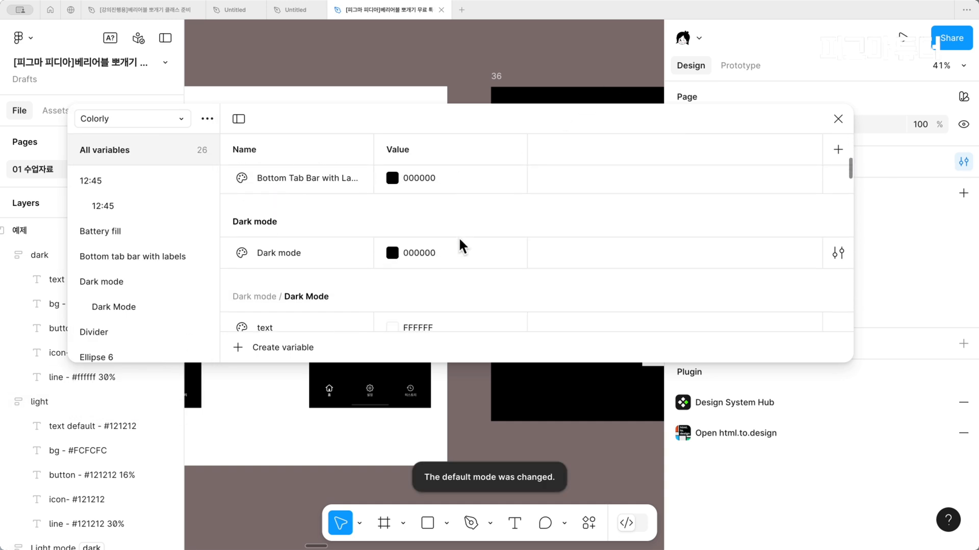
pyautogui.scroll(-15, 459, 239)
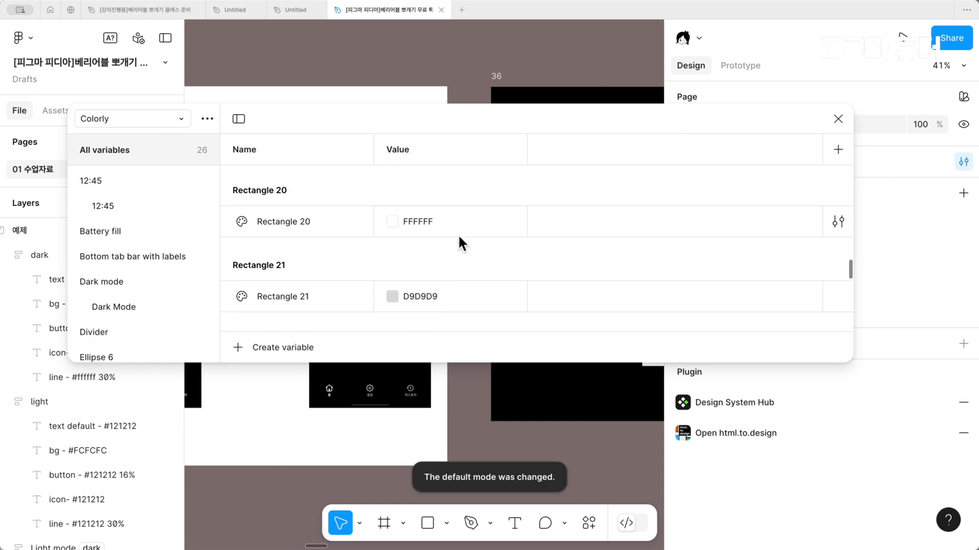
pyautogui.scroll(-5, 459, 240)
pyautogui.scroll(10, 459, 240)
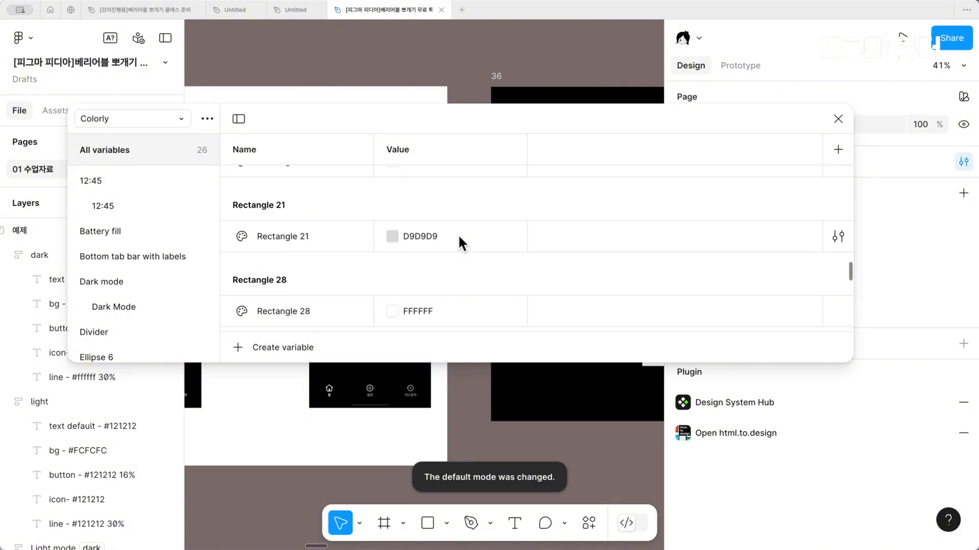
pyautogui.scroll(5, 459, 238)
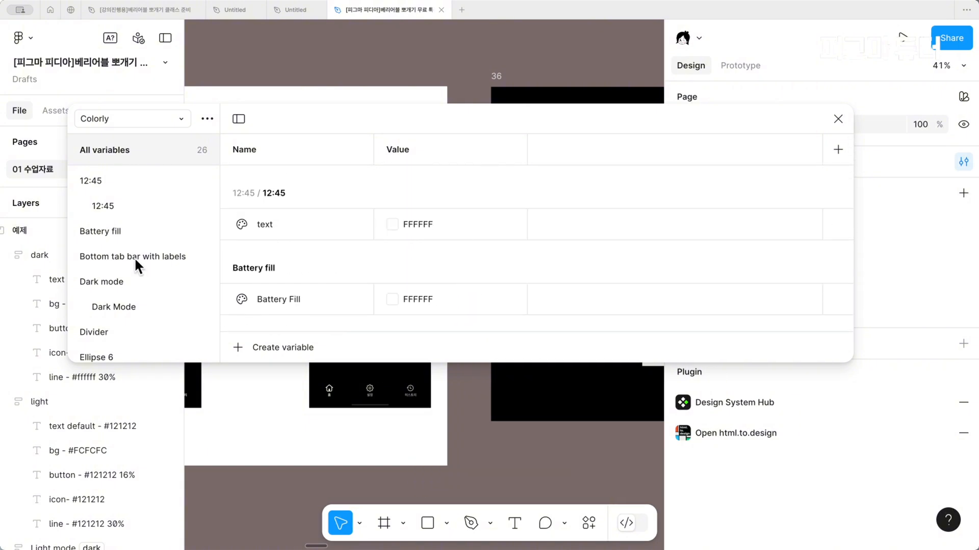
pyautogui.click(838, 119)
# Run the Pixellink Variable Toolkit plugin
pyautogui.hscroll(-2, 371, 259)
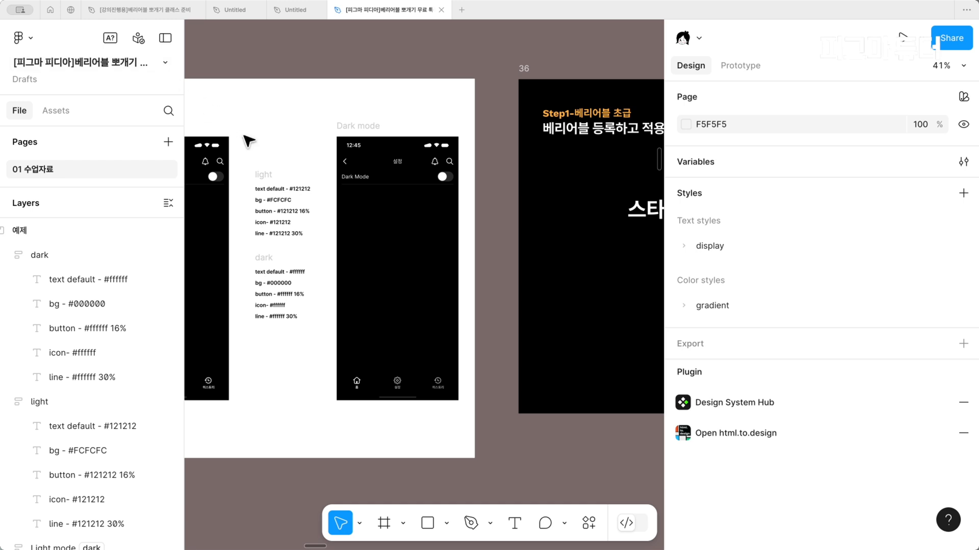
pyautogui.hscroll(2, 365, 190)
pyautogui.hscroll(3, 370, 192)
pyautogui.scroll(-1, 370, 192)
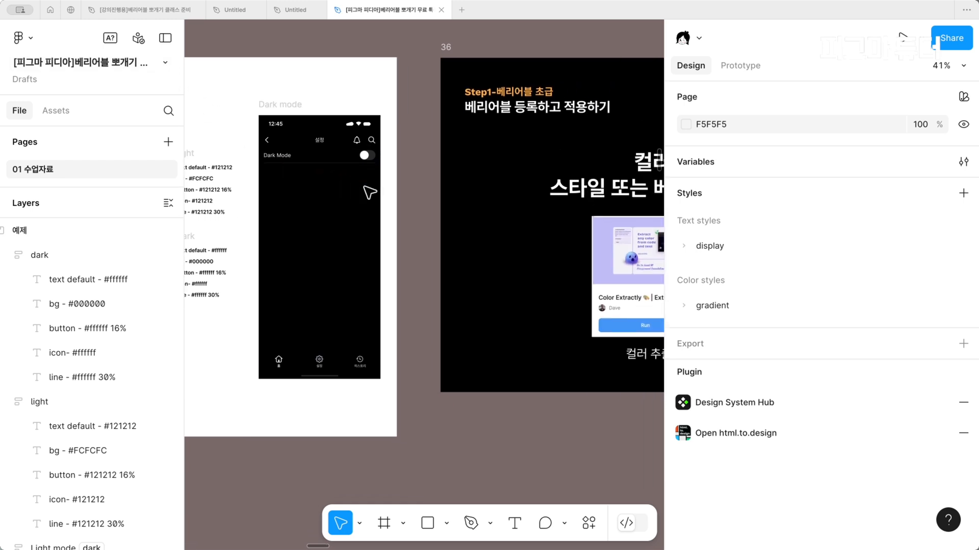
pyautogui.press('super+k')
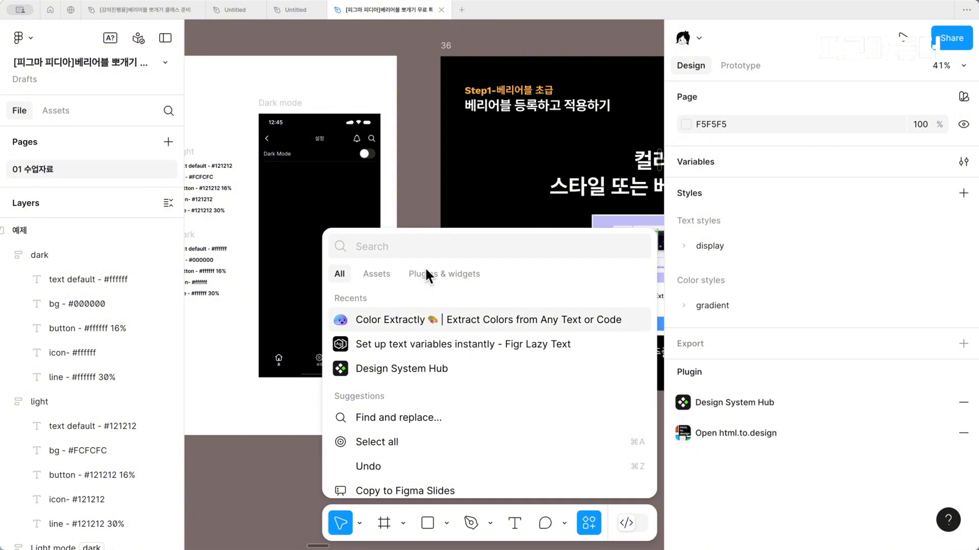
pyautogui.click(434, 265)
pyautogui.click(567, 400)
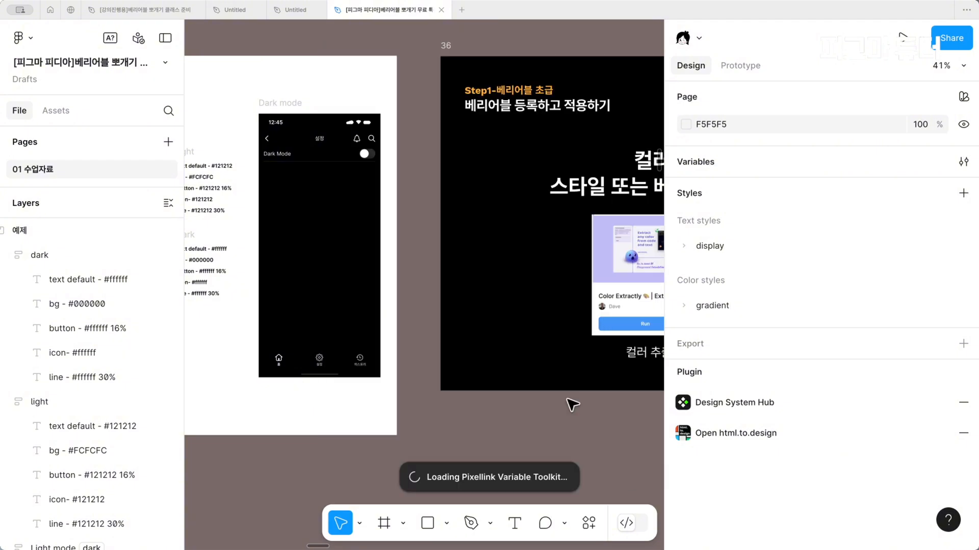
# Open the "컬러 베리어블 실습" collection in the Pixellink Variable Toolkit
pyautogui.hscroll(4, 428, 302)
pyautogui.click(306, 179)
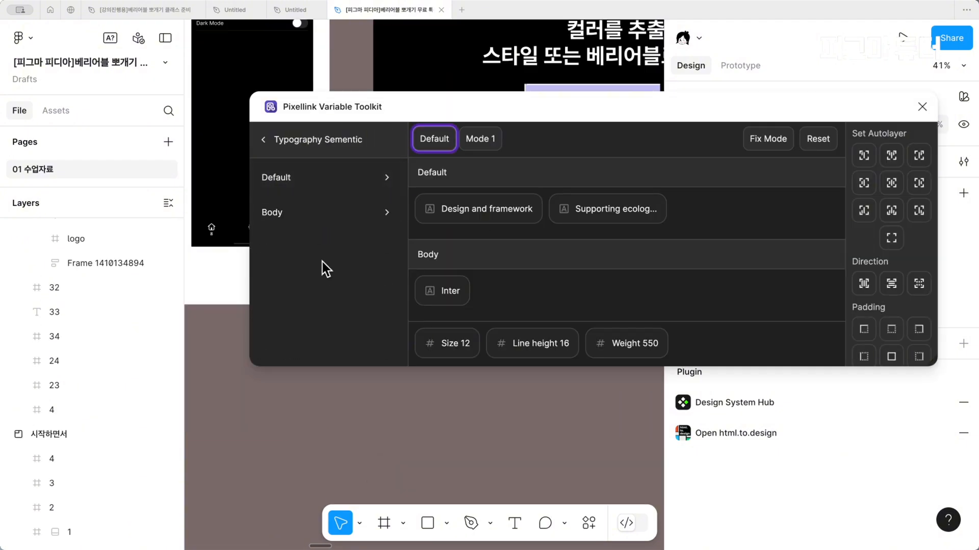
pyautogui.click(275, 142)
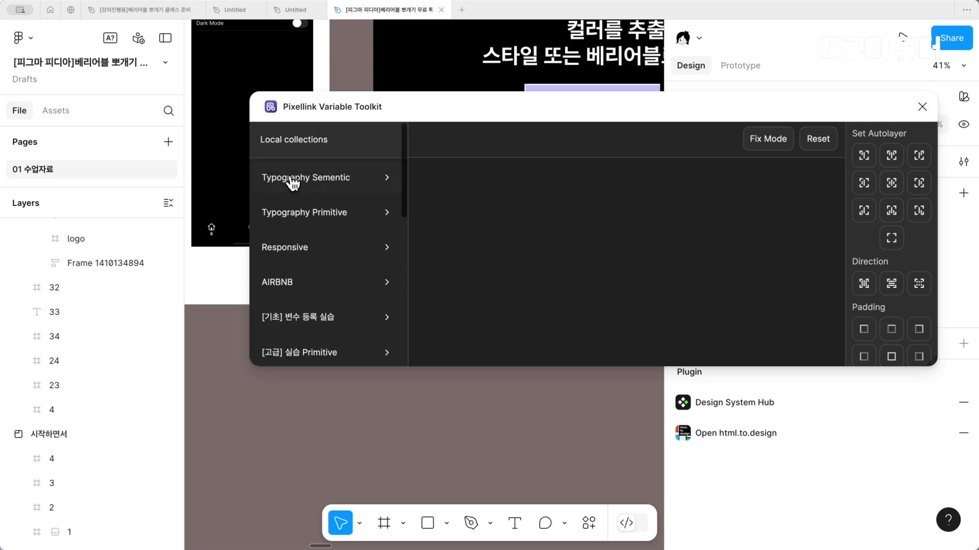
pyautogui.scroll(-3, 333, 300)
pyautogui.scroll(-6, 334, 301)
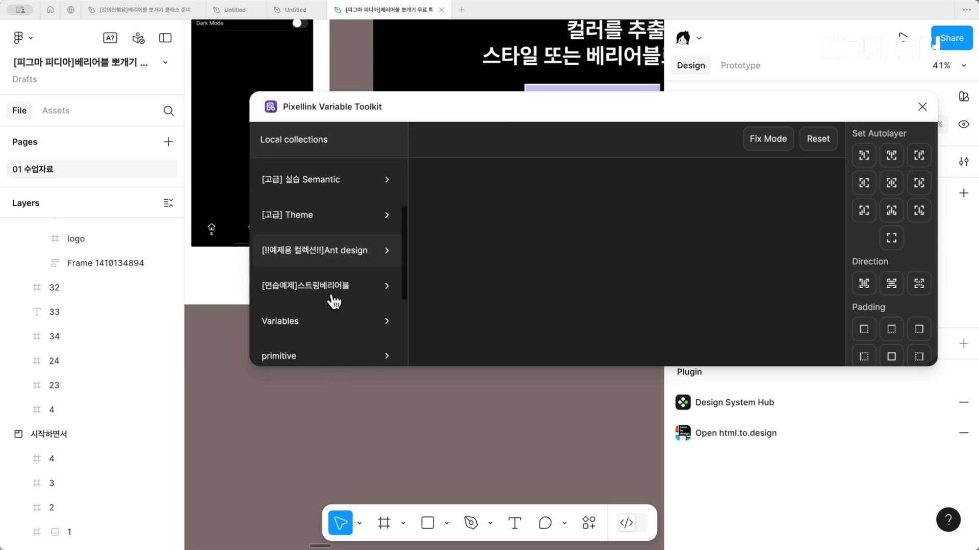
pyautogui.click(332, 313)
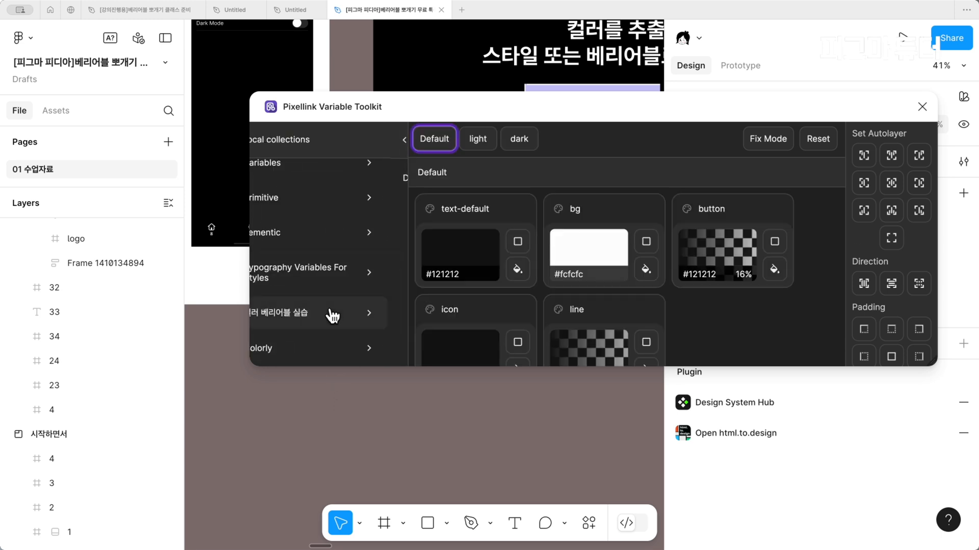
# Compare the collection's swatches in light mode and set the toolkit to its dark mode
pyautogui.scroll(5, 360, 469)
pyautogui.scroll(5, 359, 464)
pyautogui.hscroll(-2, 357, 456)
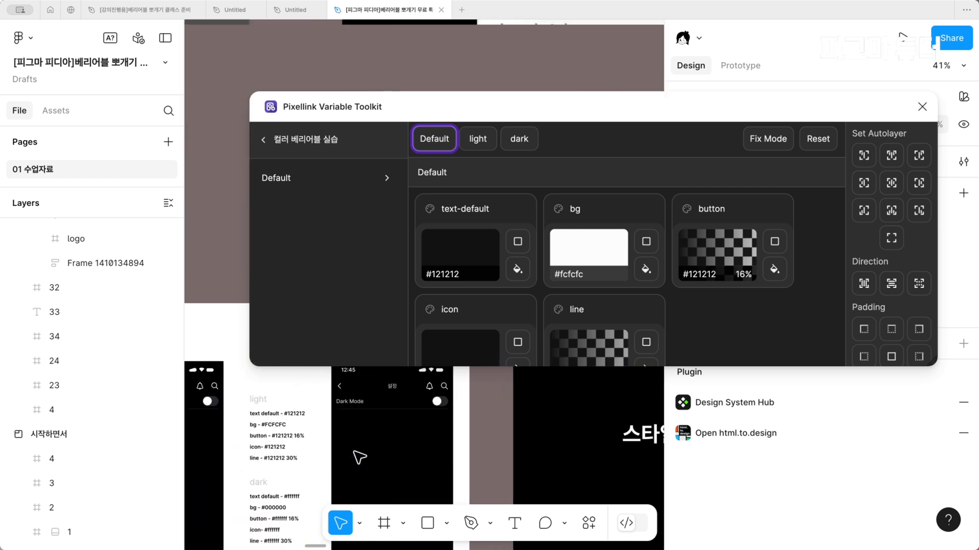
pyautogui.scroll(-1, 503, 289)
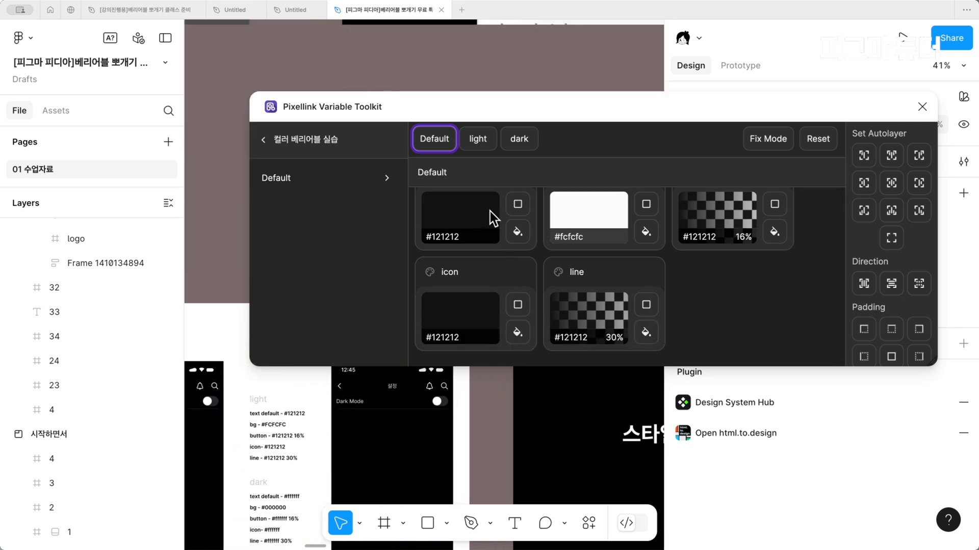
pyautogui.click(478, 140)
pyautogui.click(518, 139)
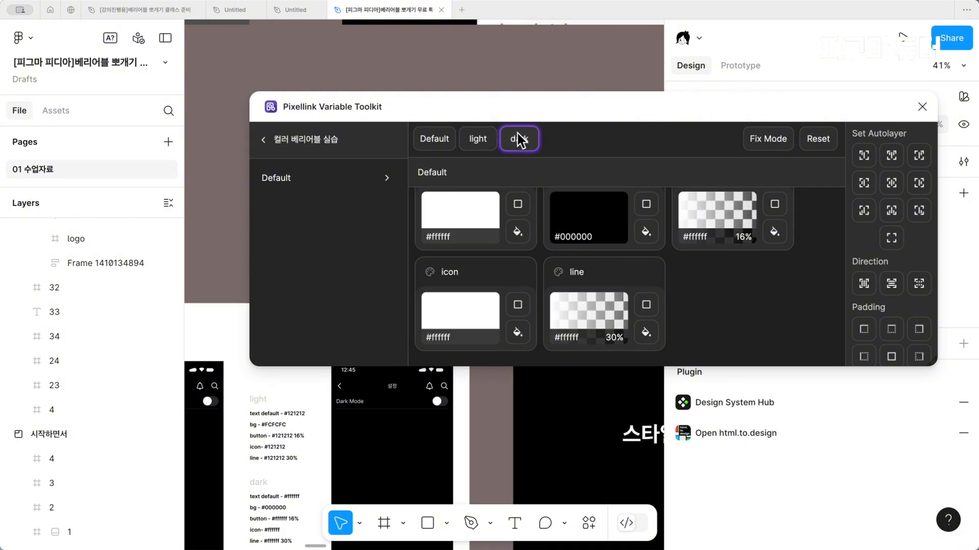
# Apply the bg variable in dark mode to the Dark mode frame's fill through the toolkit
pyautogui.scroll(2, 454, 431)
pyautogui.hscroll(-2, 454, 431)
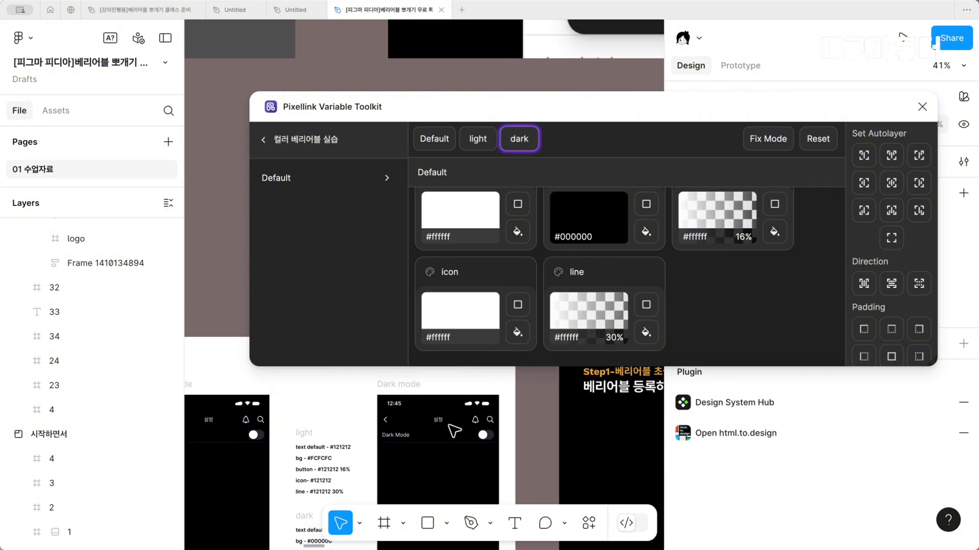
pyautogui.click(425, 395)
pyautogui.hscroll(-2, 427, 397)
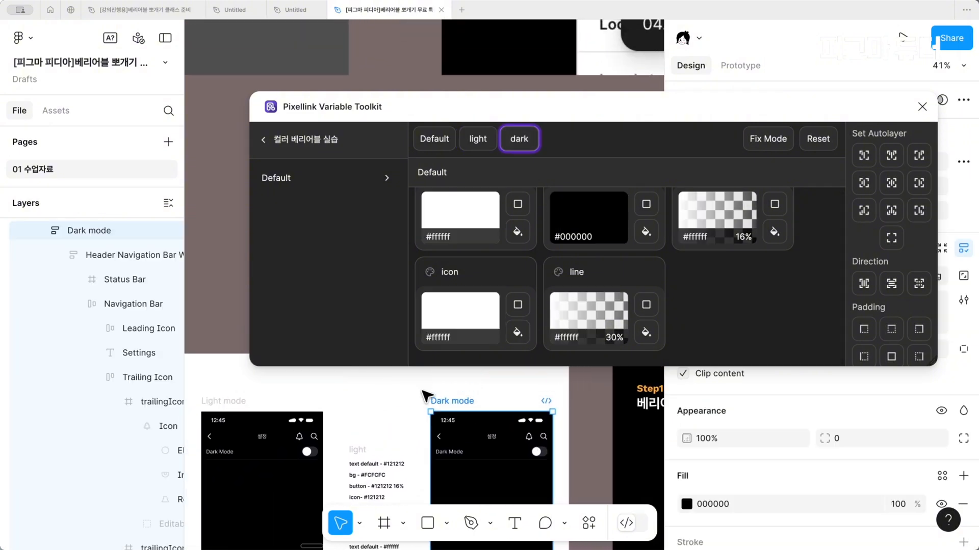
pyautogui.click(646, 235)
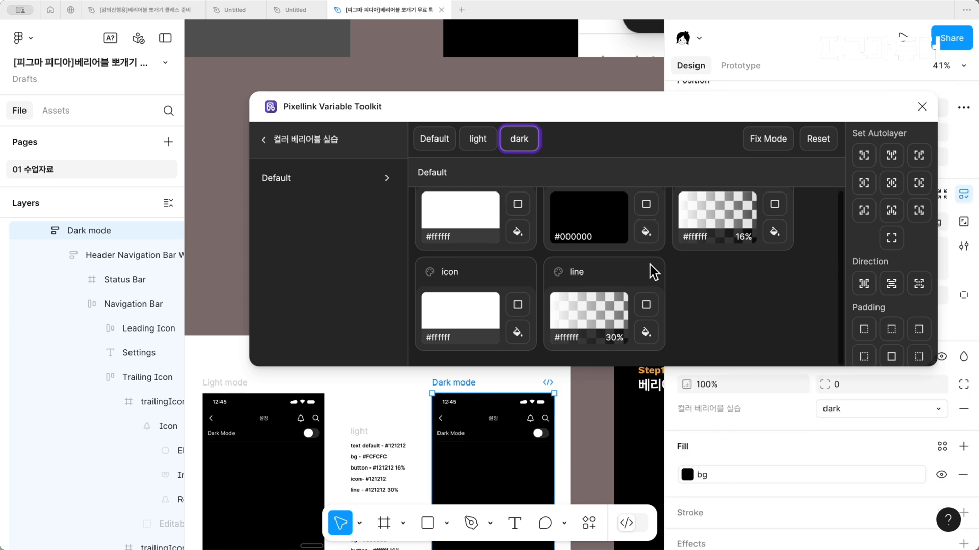
# Apply the bg variable as a stroke on the Dark mode frame, then remove that stroke
pyautogui.click(656, 205)
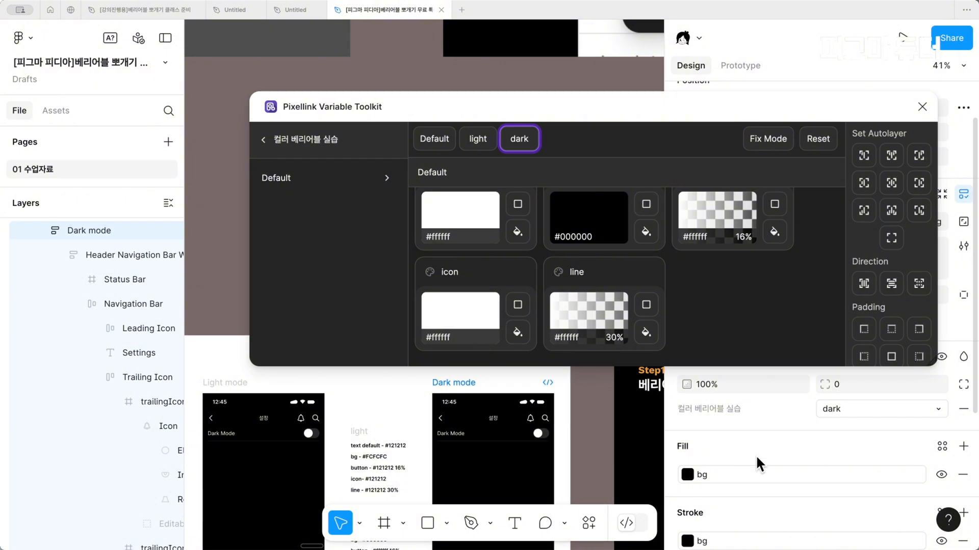
pyautogui.scroll(-2, 755, 455)
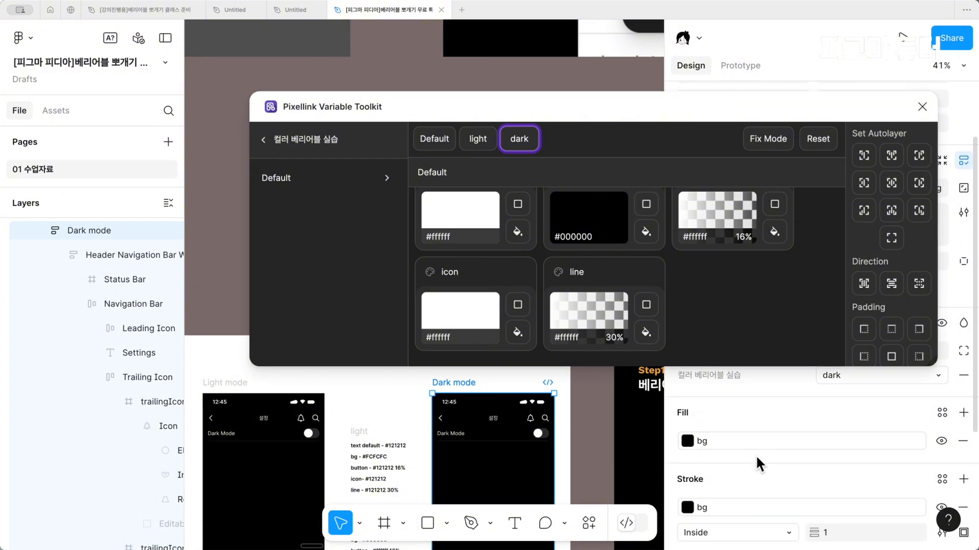
pyautogui.click(964, 501)
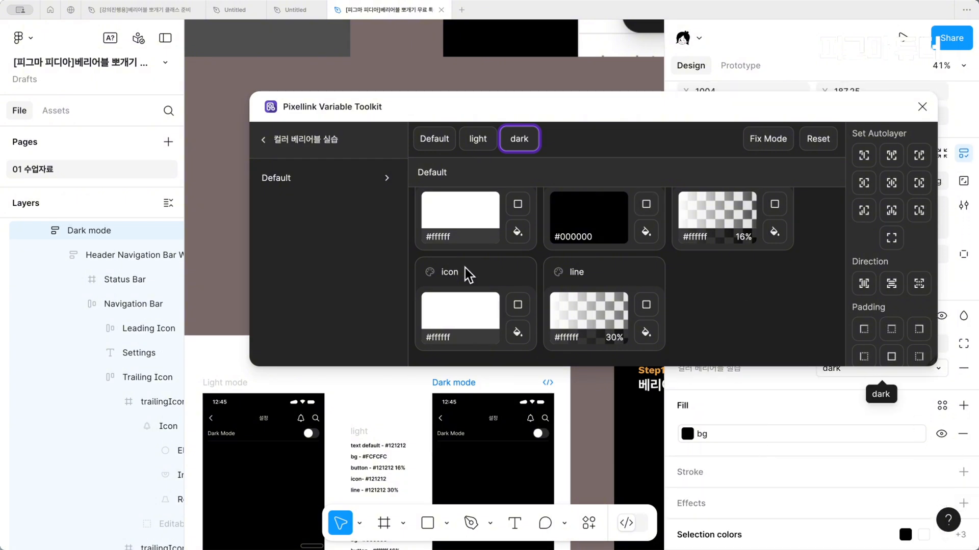
# Select the Dark Mode label on the Dark mode screen, then undo the last change
pyautogui.keyDown('super'); pyautogui.click(454, 434); pyautogui.keyUp('super')
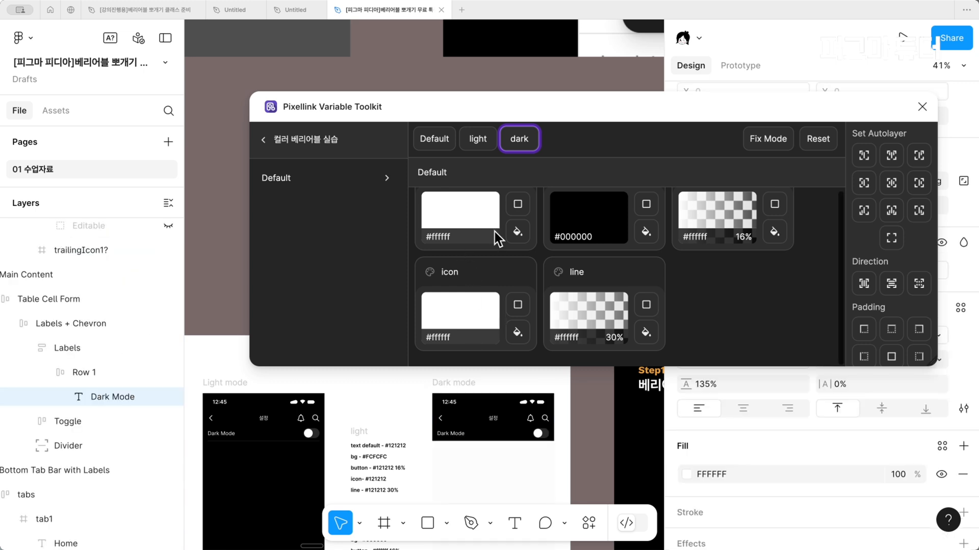
pyautogui.press('super+z')
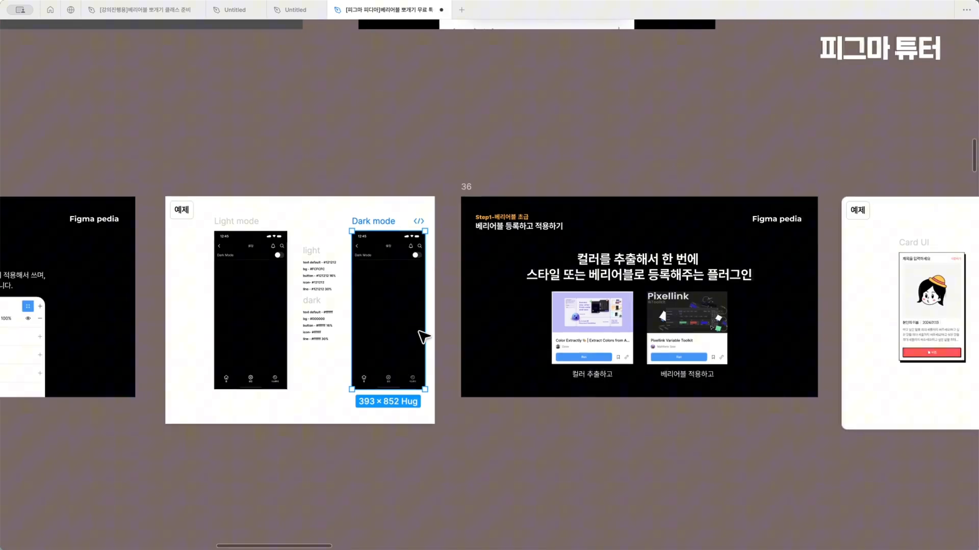
# Select the Card UI frame in the example beside slide 36 and review the slide's color extraction and variable plugins
pyautogui.hscroll(10, 424, 337)
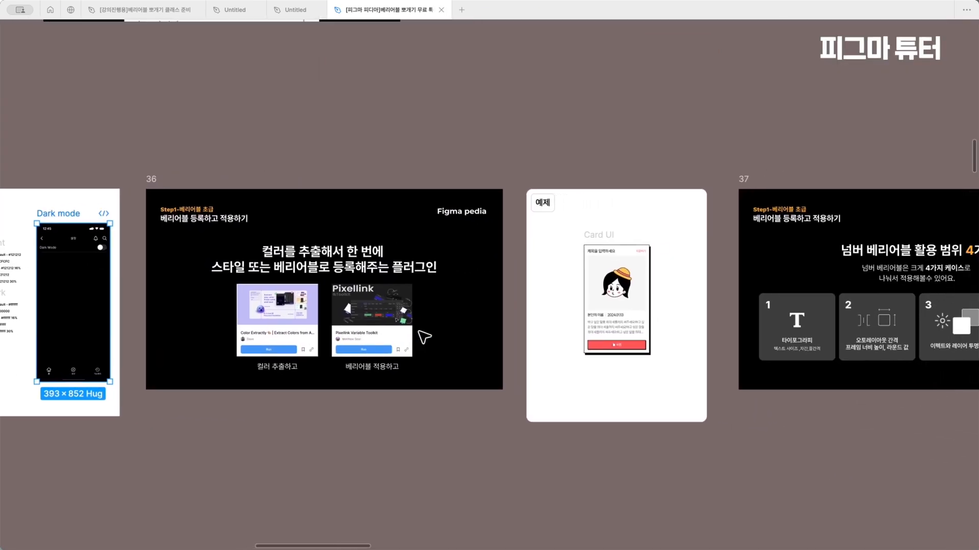
pyautogui.click(611, 234)
pyautogui.hscroll(2, 592, 219)
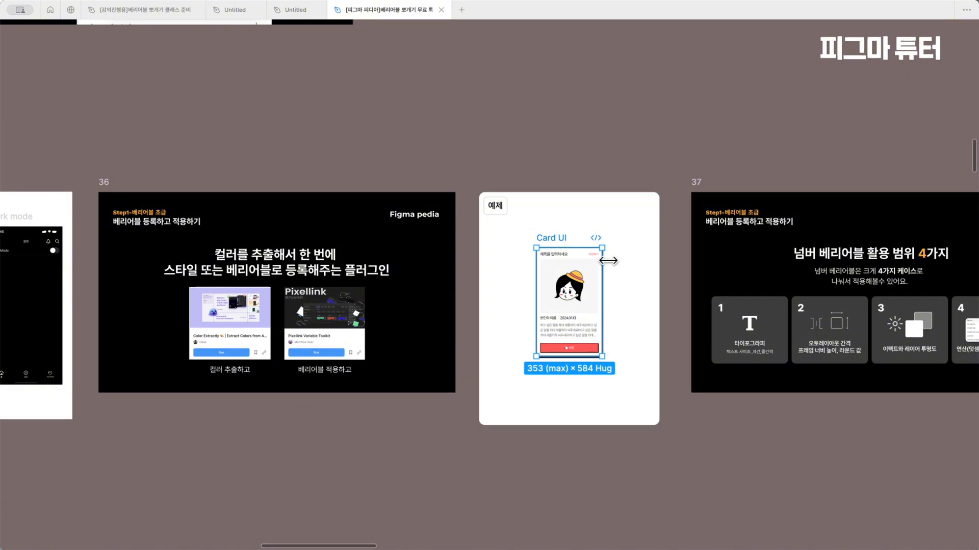
pyautogui.hscroll(-7, 387, 271)
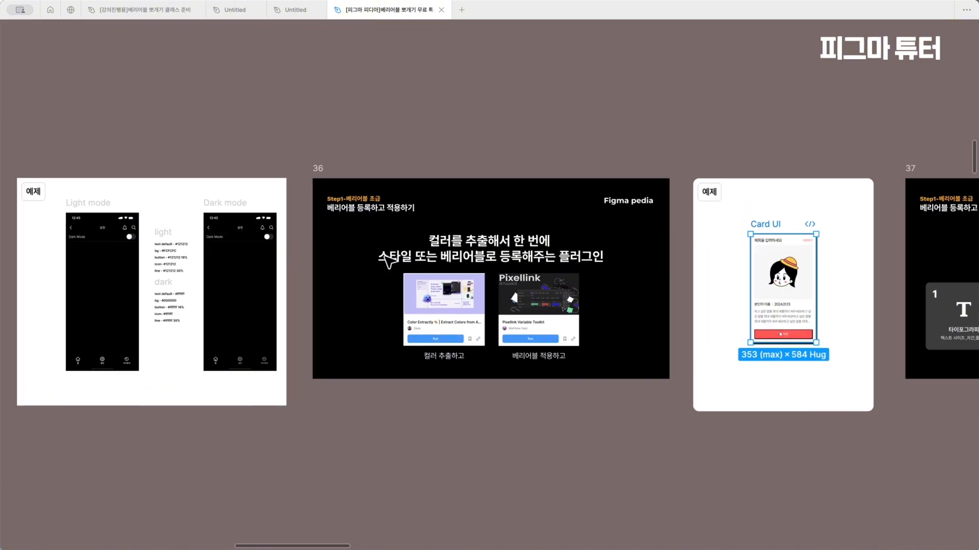
pyautogui.hscroll(4, 206, 307)
pyautogui.hscroll(4, 206, 307)
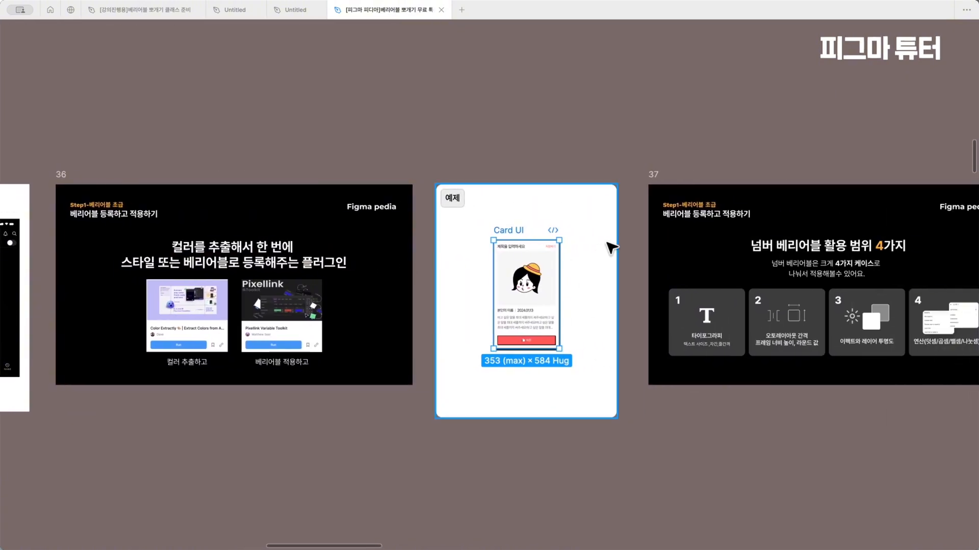
pyautogui.hscroll(4, 570, 304)
pyautogui.hscroll(5, 566, 301)
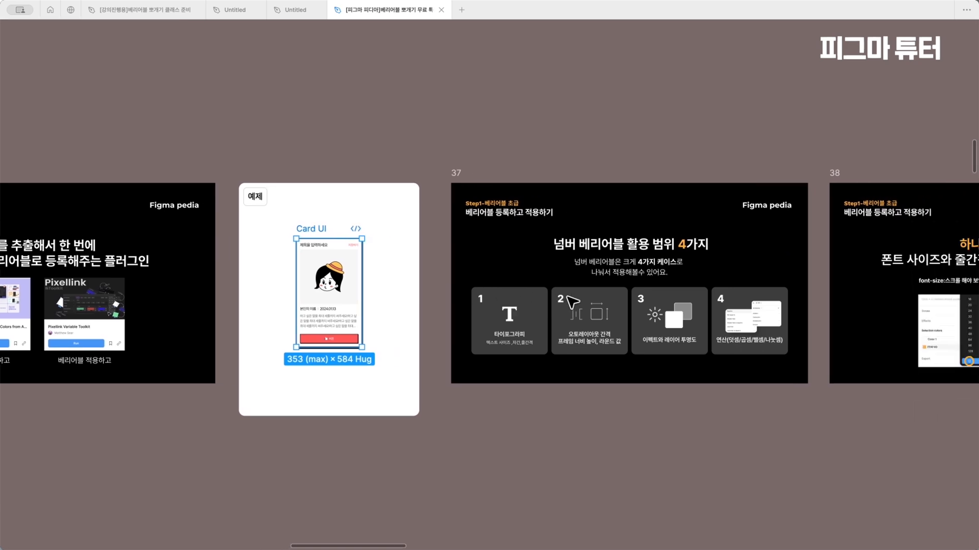
# Select slide 37, fit it to the view and examine the four use cases for number variables
pyautogui.scroll(10, 548, 264)
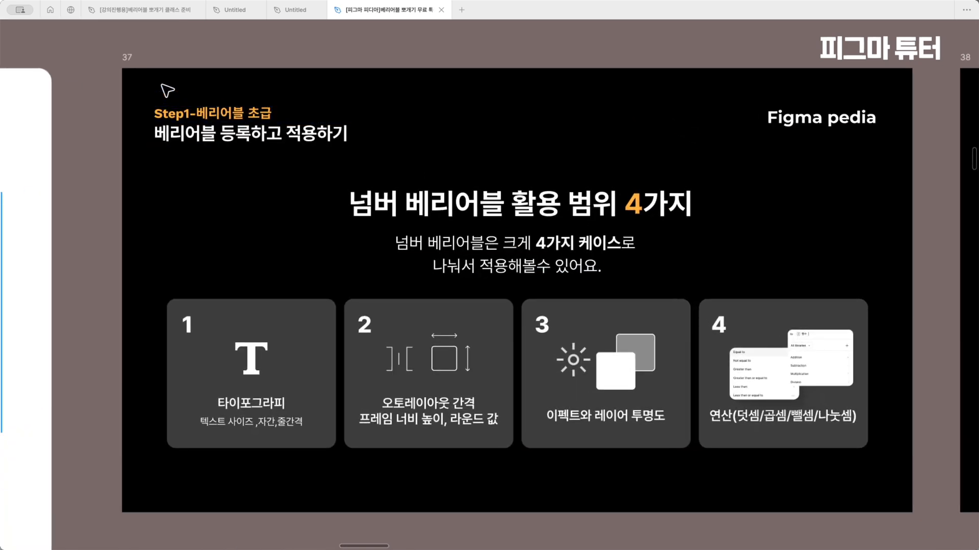
pyautogui.click(123, 61)
pyautogui.hotkey('shift', '2')
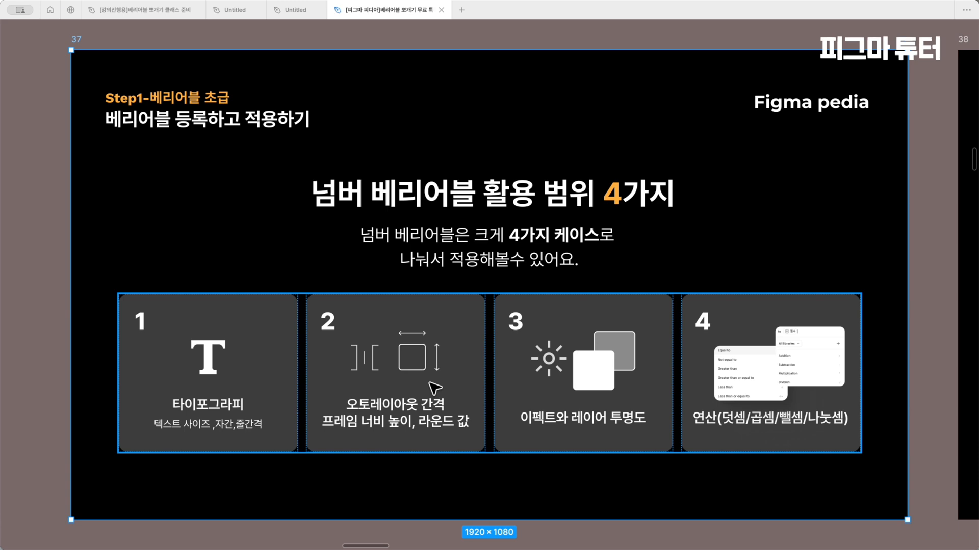
# Go to slide 38 and examine where font size, line height and letter spacing variables are applied
pyautogui.press('n')
pyautogui.scroll(-3, 434, 389)
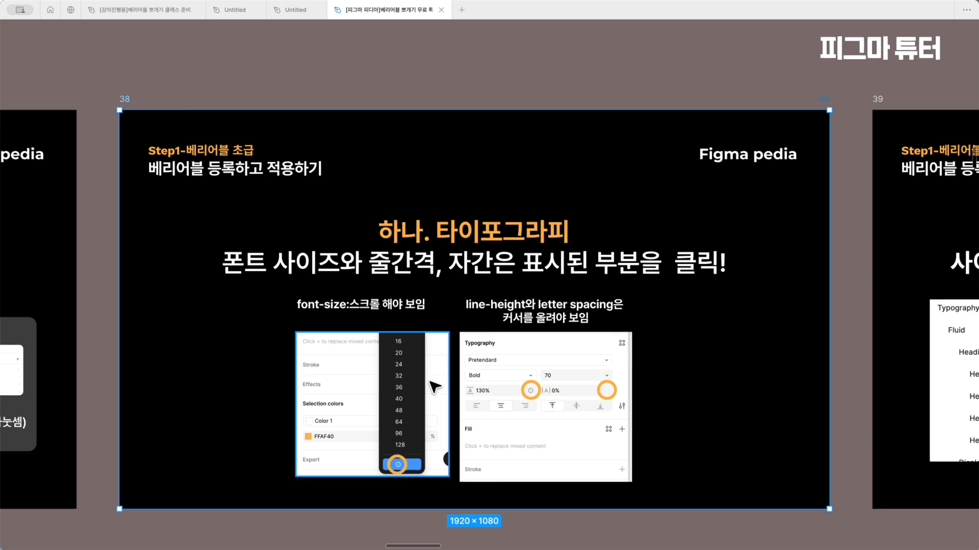
pyautogui.scroll(3, 436, 326)
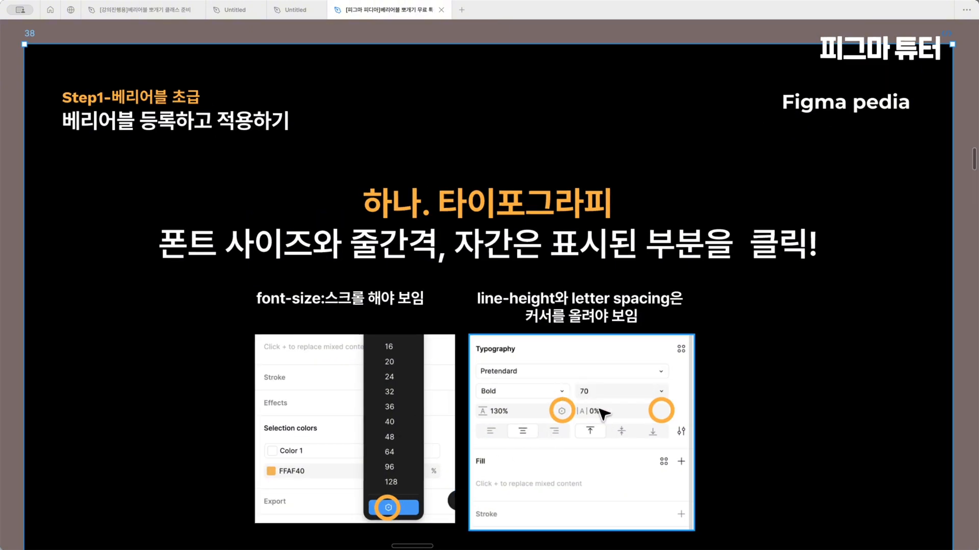
pyautogui.hscroll(5, 604, 414)
pyautogui.scroll(-5, 604, 414)
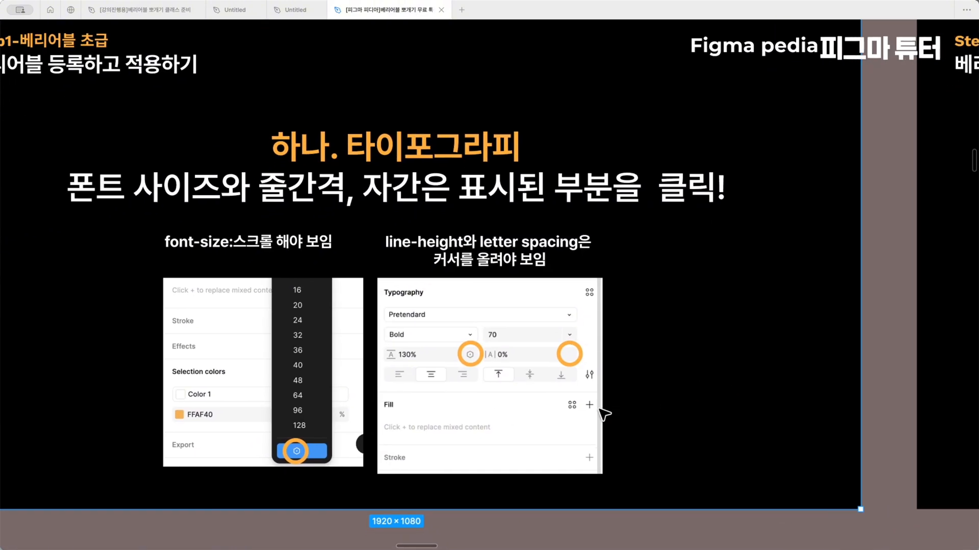
pyautogui.hscroll(4, 604, 414)
pyautogui.hscroll(-3, 603, 414)
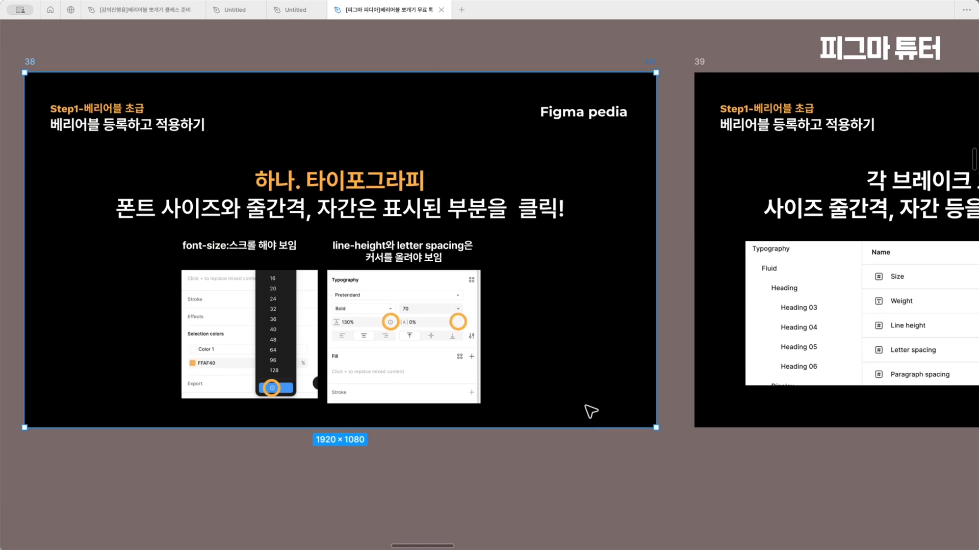
# Examine slide 39's example table of typography variables managed as modes for each breakpoint
pyautogui.hscroll(8, 589, 406)
pyautogui.hscroll(4, 550, 394)
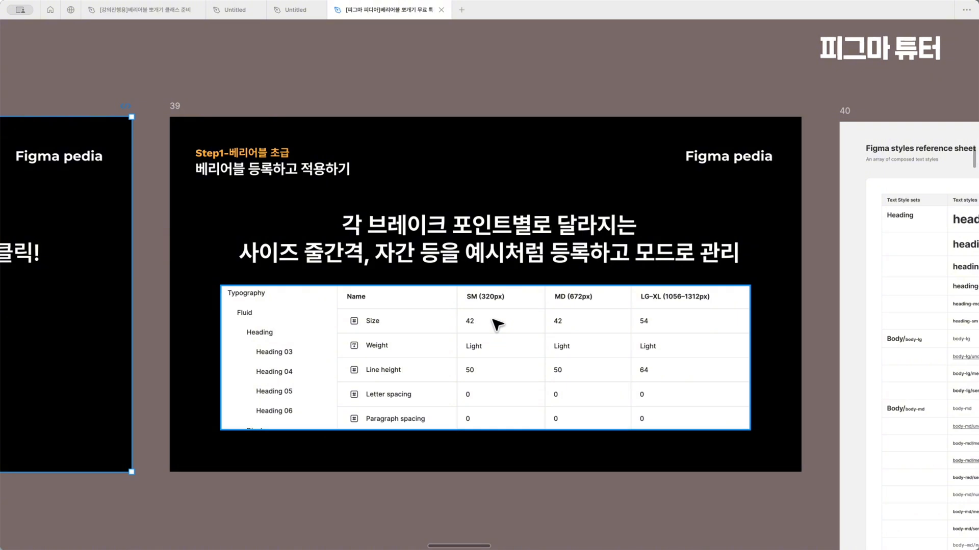
pyautogui.scroll(2, 497, 324)
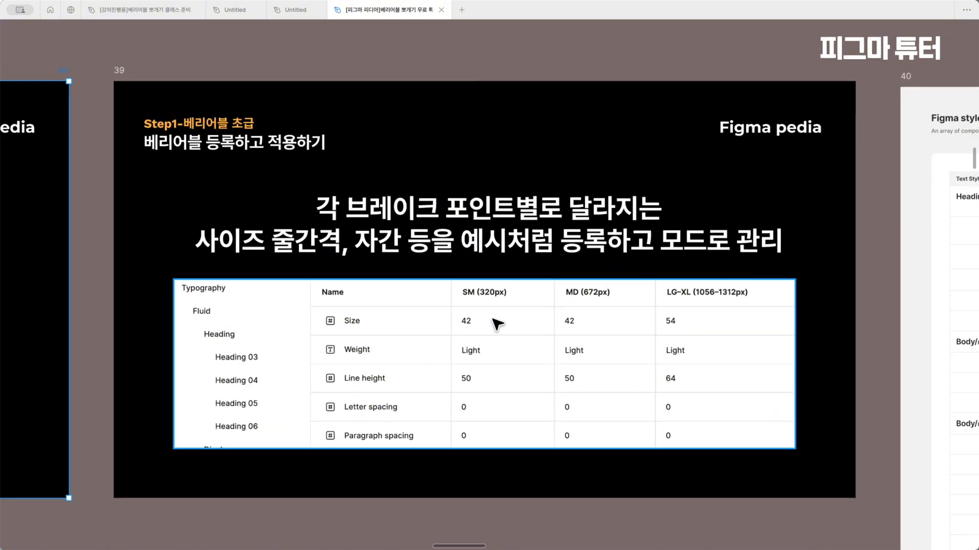
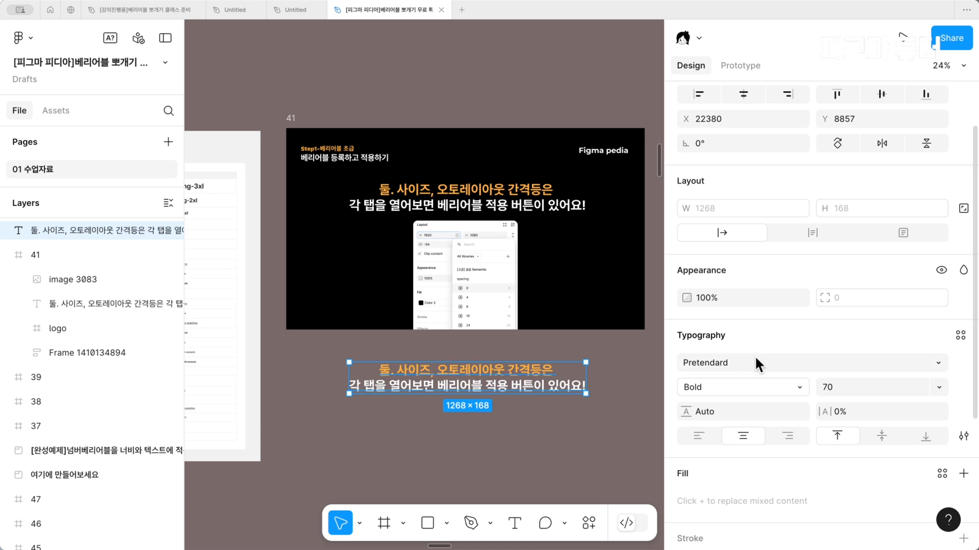
# Examine the variable options for font family, weight, size and line height of the text below slide 41
pyautogui.scroll(2, 614, 350)
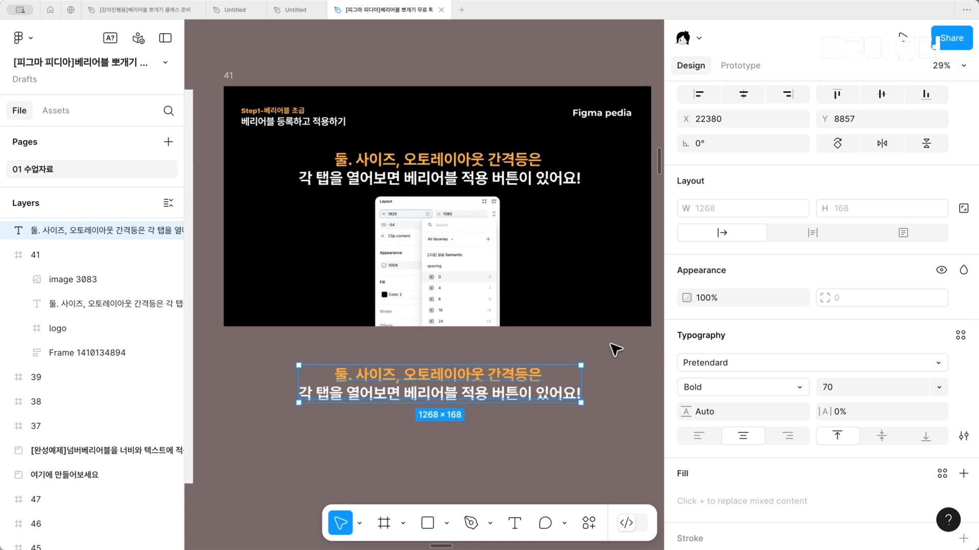
pyautogui.click(857, 363)
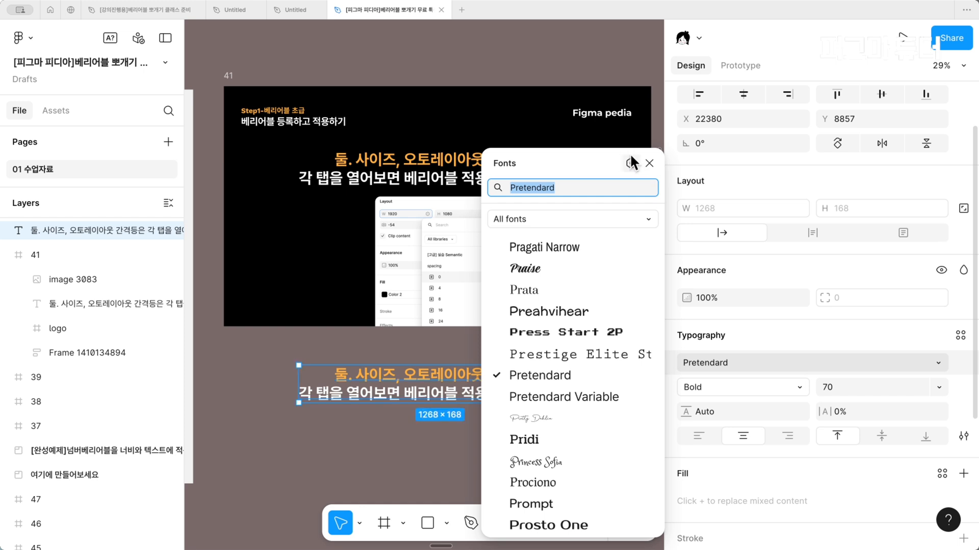
pyautogui.click(700, 393)
pyautogui.click(701, 394)
pyautogui.click(701, 390)
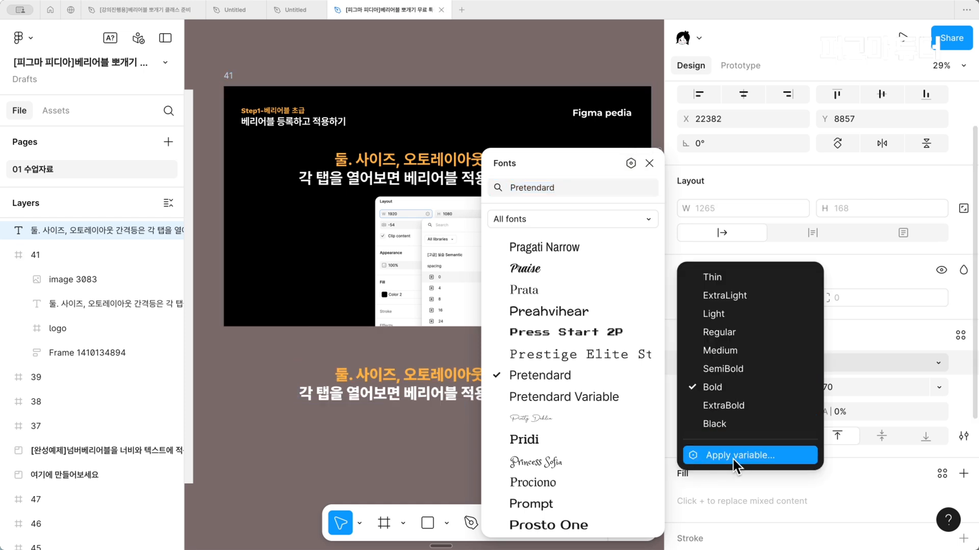
pyautogui.click(899, 392)
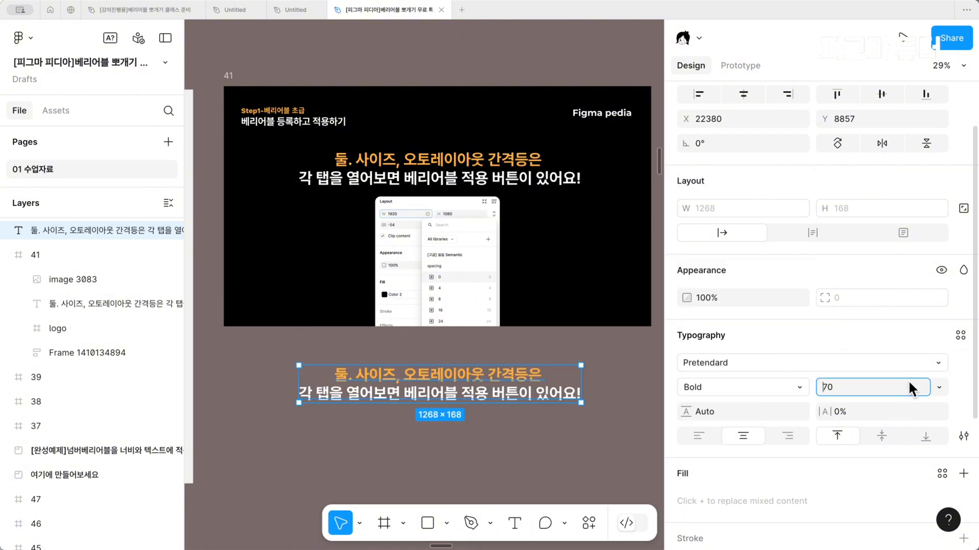
pyautogui.click(937, 387)
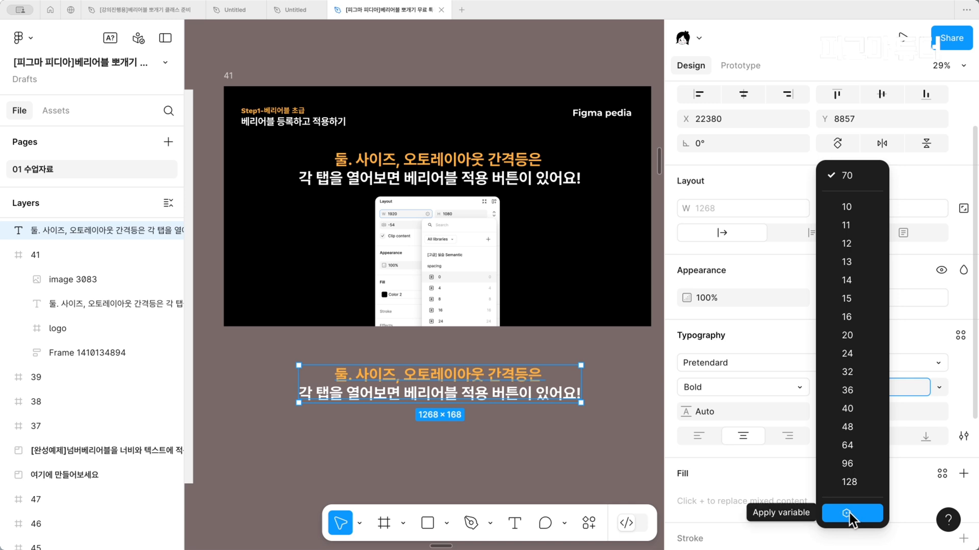
pyautogui.click(702, 468)
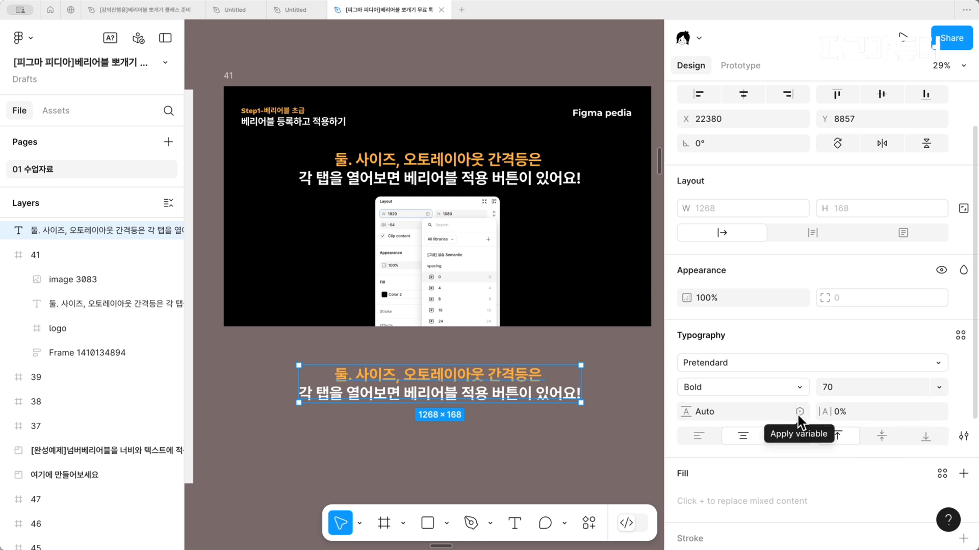
# Wrap the text below slide 41 in an auto layout frame and check the variable options for its width and height
pyautogui.scroll(3, 813, 304)
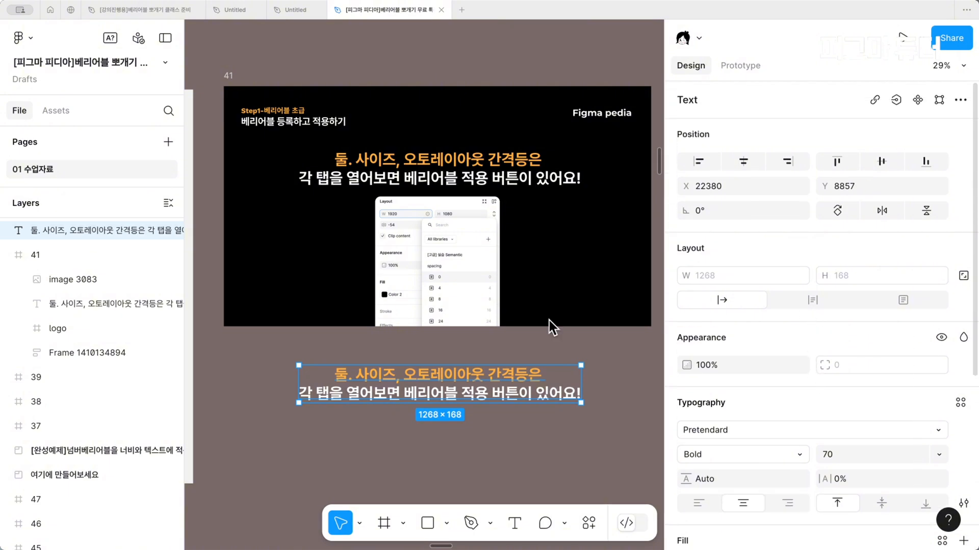
pyautogui.hotkey('shift', 'a')
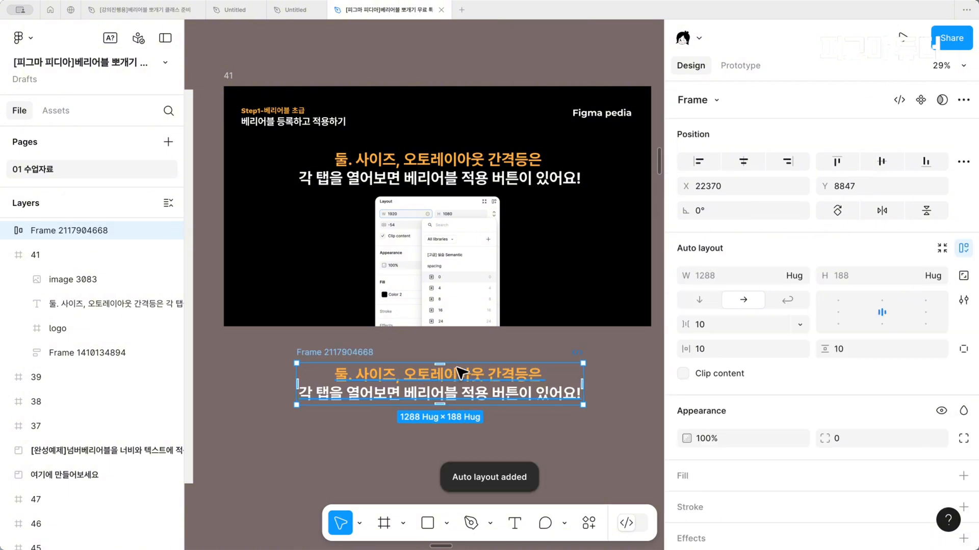
pyautogui.click(799, 276)
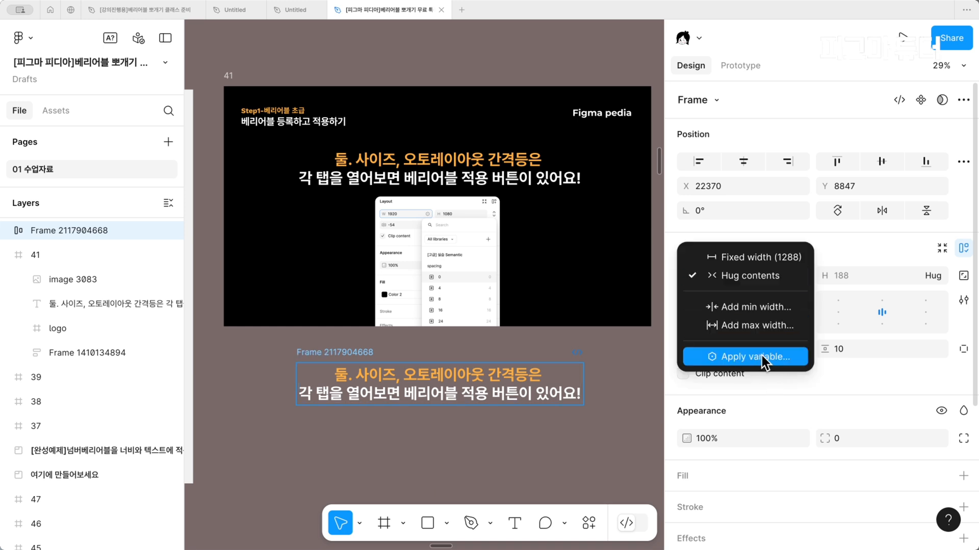
pyautogui.click(935, 275)
pyautogui.click(936, 276)
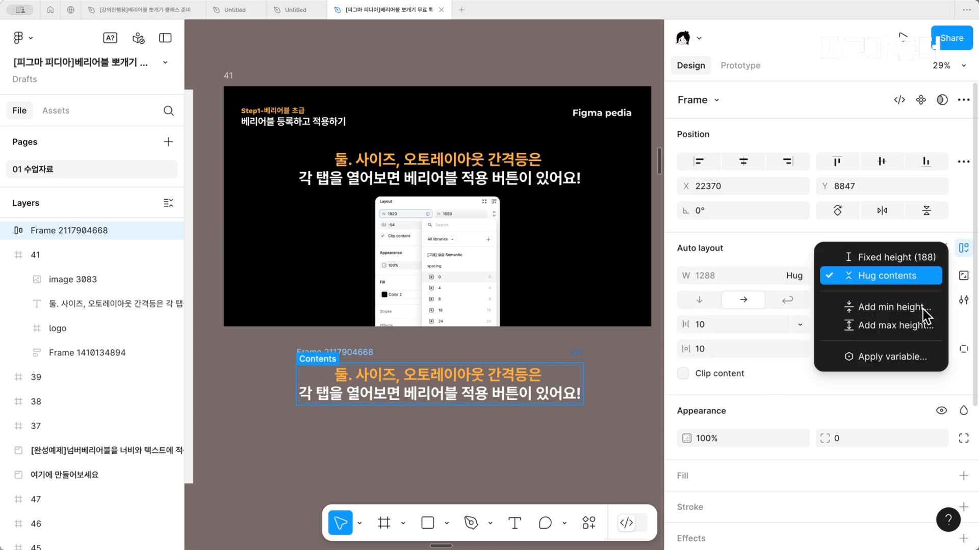
pyautogui.click(818, 371)
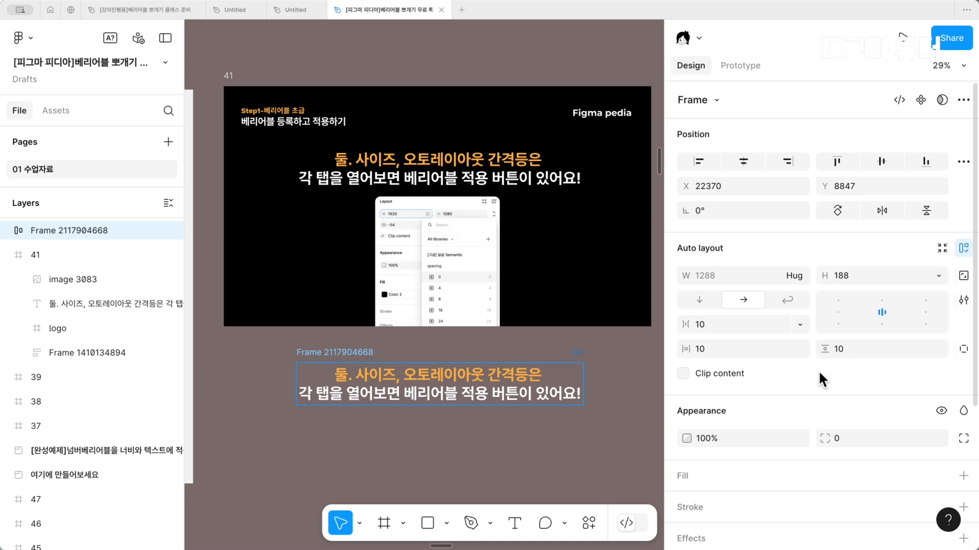
# Examine where variables can be applied to the auto layout frame's gap and padding
pyautogui.click(799, 323)
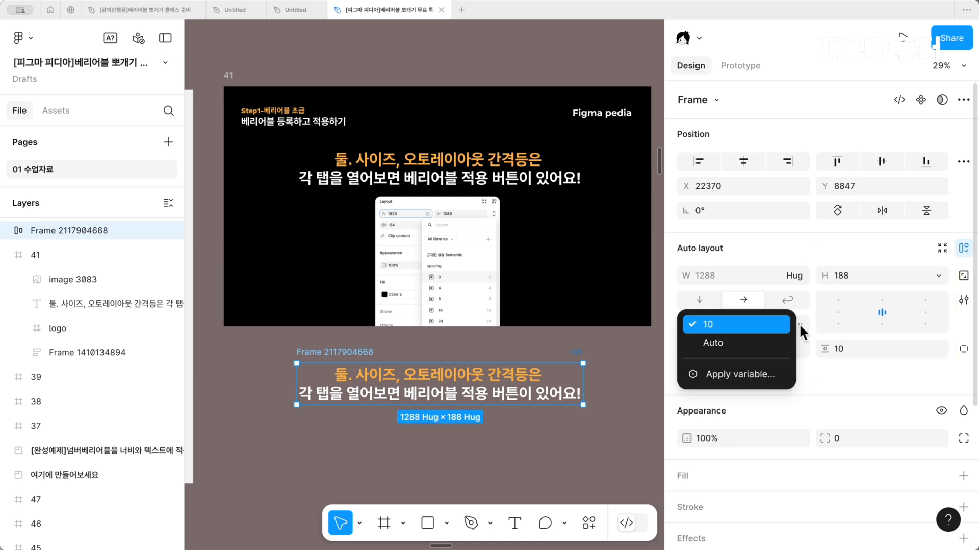
pyautogui.click(750, 381)
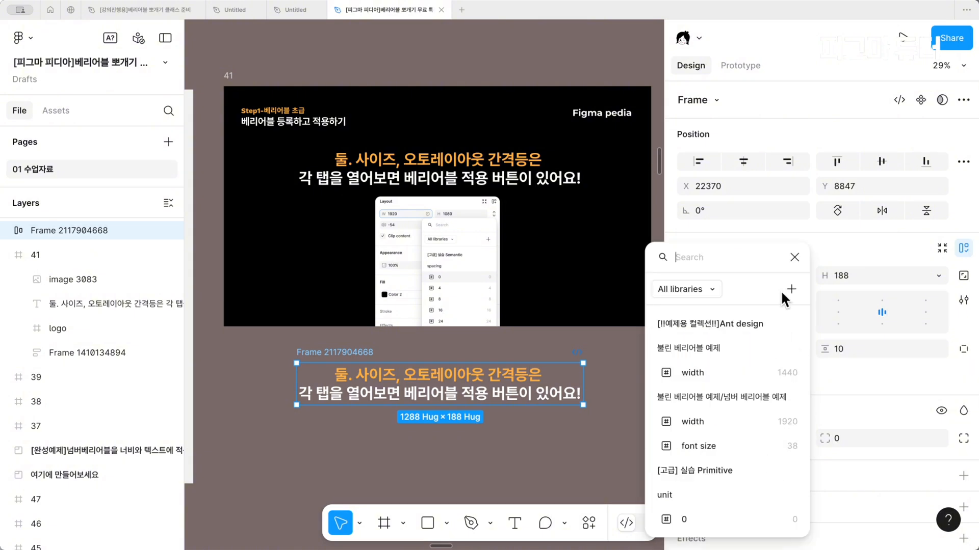
pyautogui.click(939, 342)
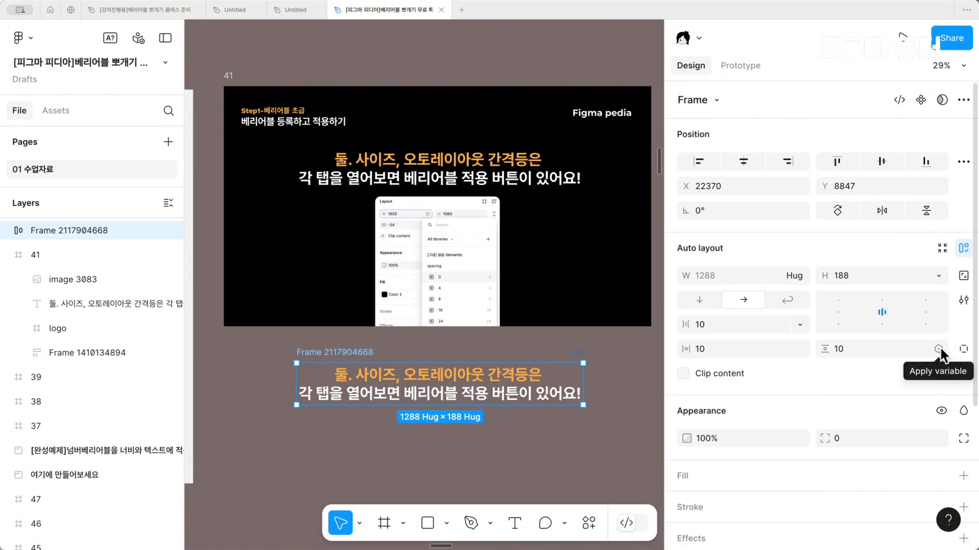
pyautogui.click(939, 348)
pyautogui.click(776, 378)
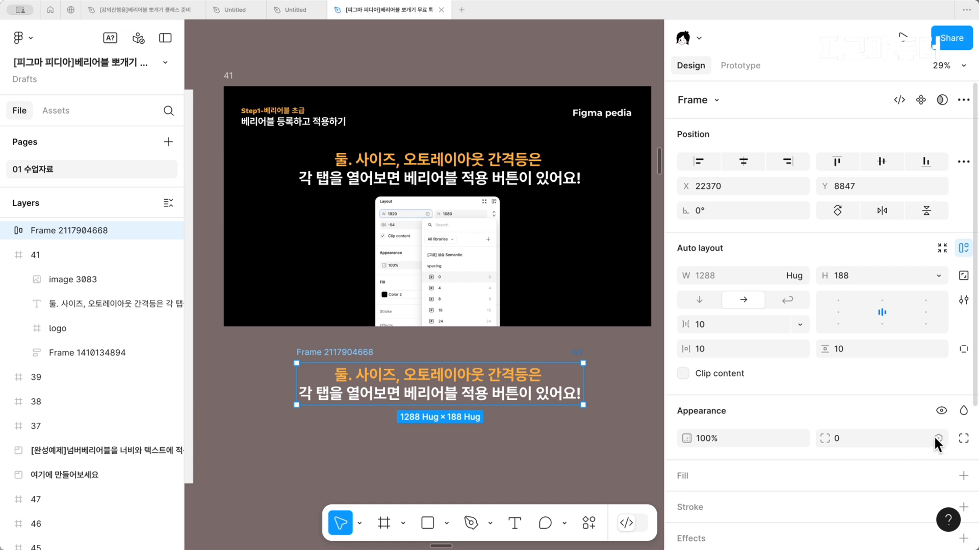
# Check the list of variables available for the auto layout frame's corner radius without applying one
pyautogui.scroll(-3, 936, 436)
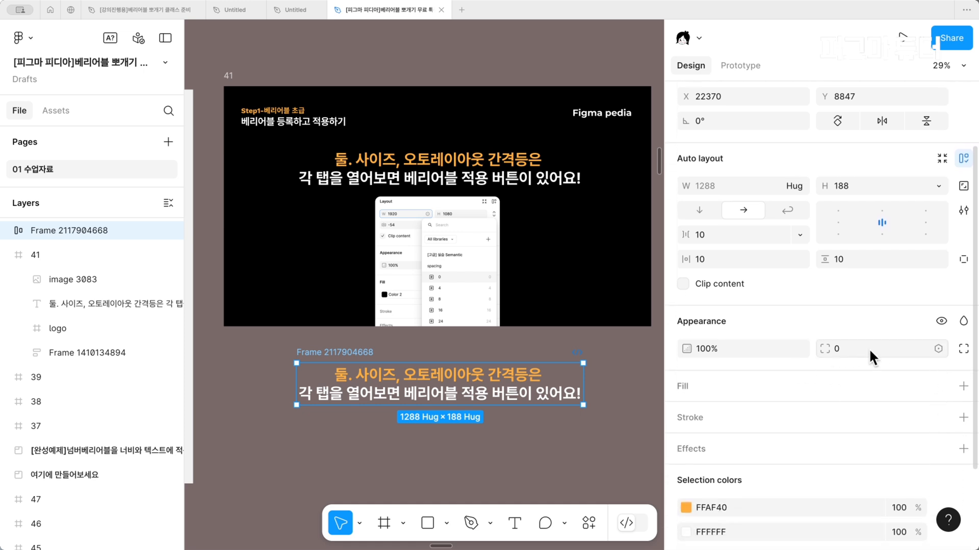
pyautogui.click(938, 347)
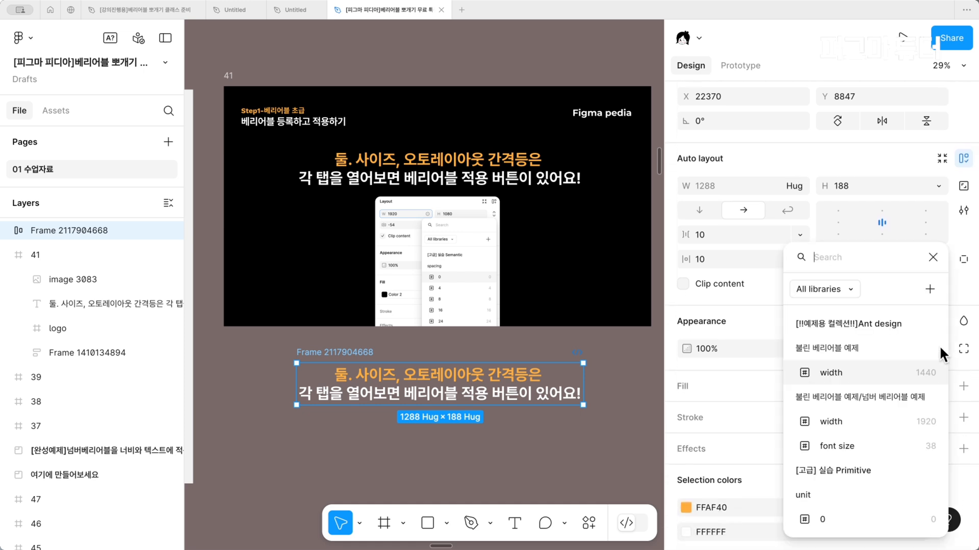
pyautogui.click(933, 258)
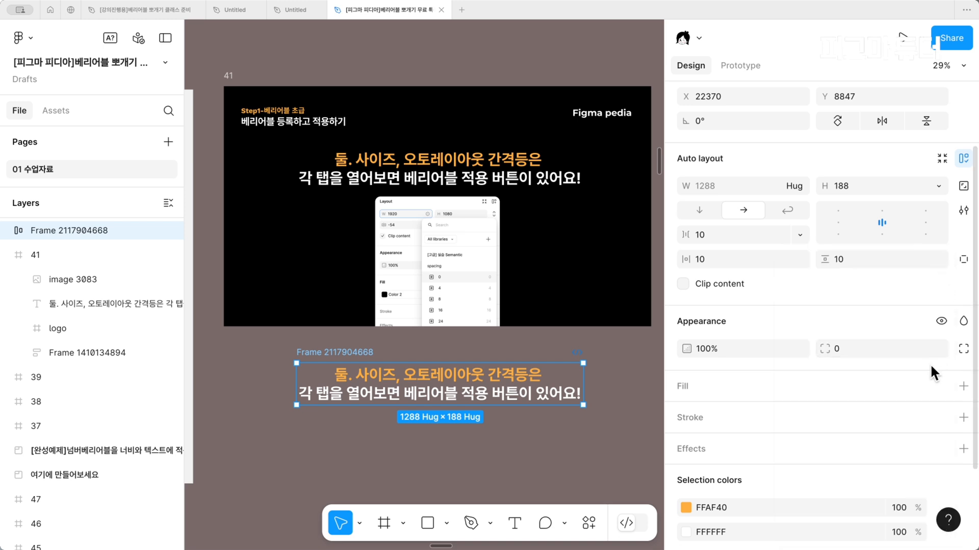
pyautogui.click(937, 347)
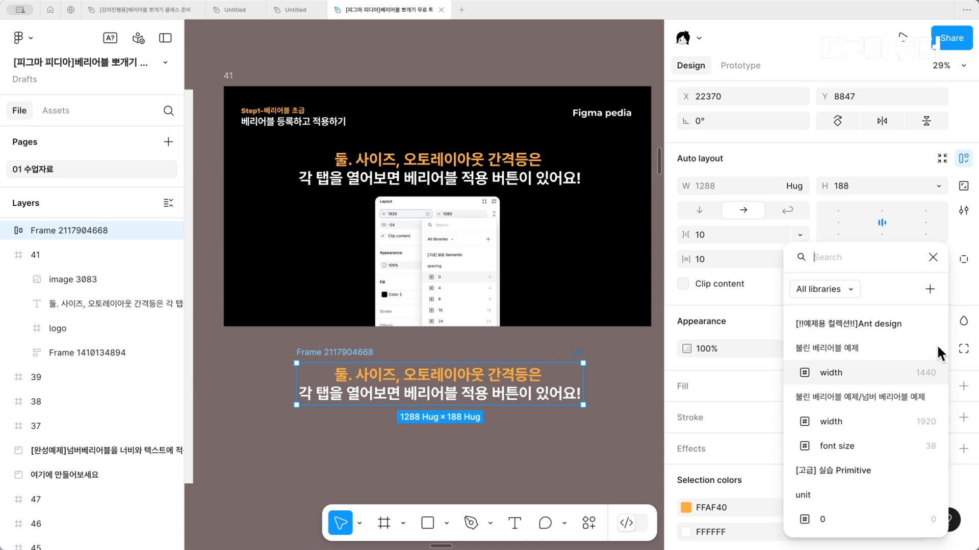
pyautogui.press('Escape')
pyautogui.keyDown('ctrl'); pyautogui.scroll(-2, 553, 378); pyautogui.keyUp('ctrl')
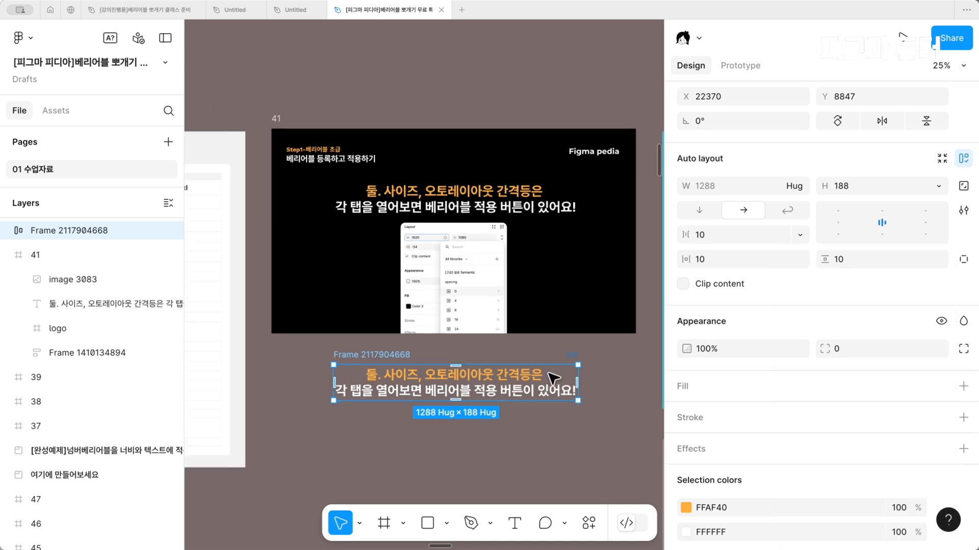
# Remove the auto layout frame below slide 41 and go to the completed example that applies number variables to width and text
pyautogui.hscroll(5, 553, 379)
pyautogui.hscroll(-3, 553, 378)
pyautogui.hscroll(-3, 553, 378)
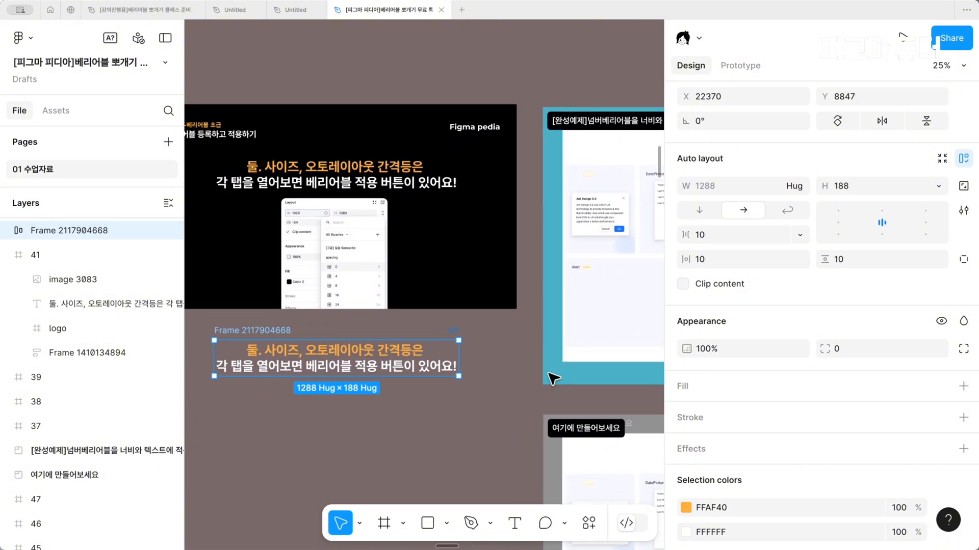
pyautogui.click(553, 357)
pyautogui.hscroll(5, 553, 357)
pyautogui.scroll(-4, 553, 357)
pyautogui.hscroll(3, 554, 357)
pyautogui.scroll(-2, 553, 357)
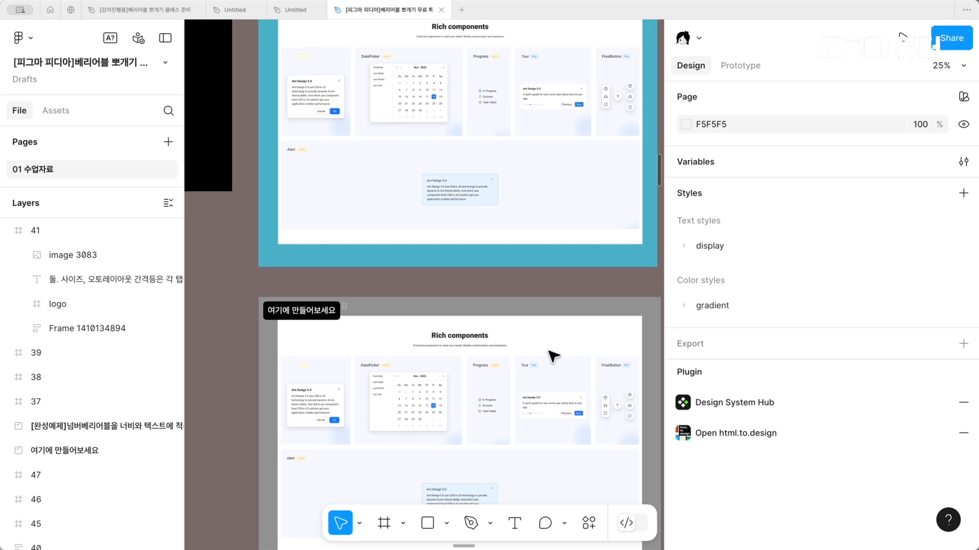
pyautogui.scroll(5, 553, 356)
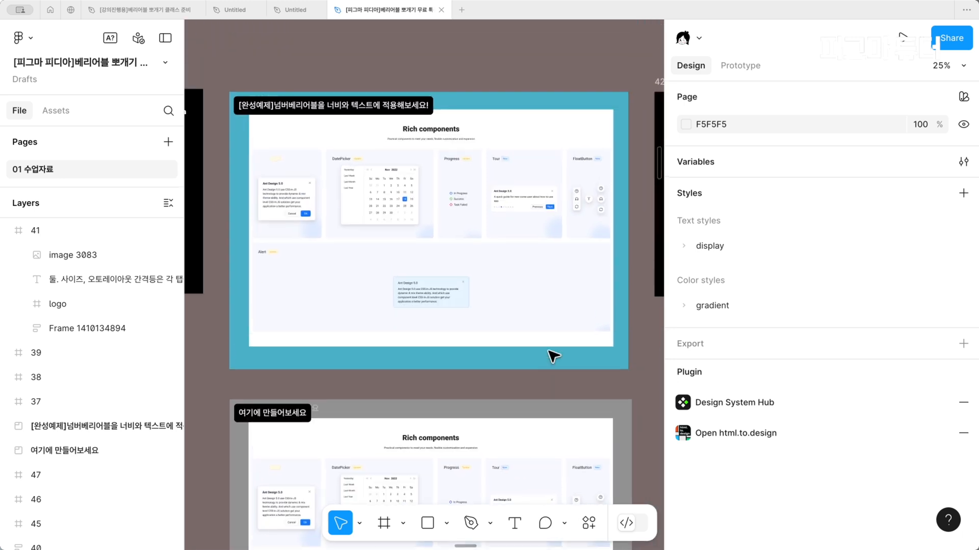
# View the completed example with the interface hidden, select its Rich components frame and show the interface again
pyautogui.press('super+backslash')
pyautogui.scroll(7, 409, 221)
pyautogui.hscroll(-1, 409, 221)
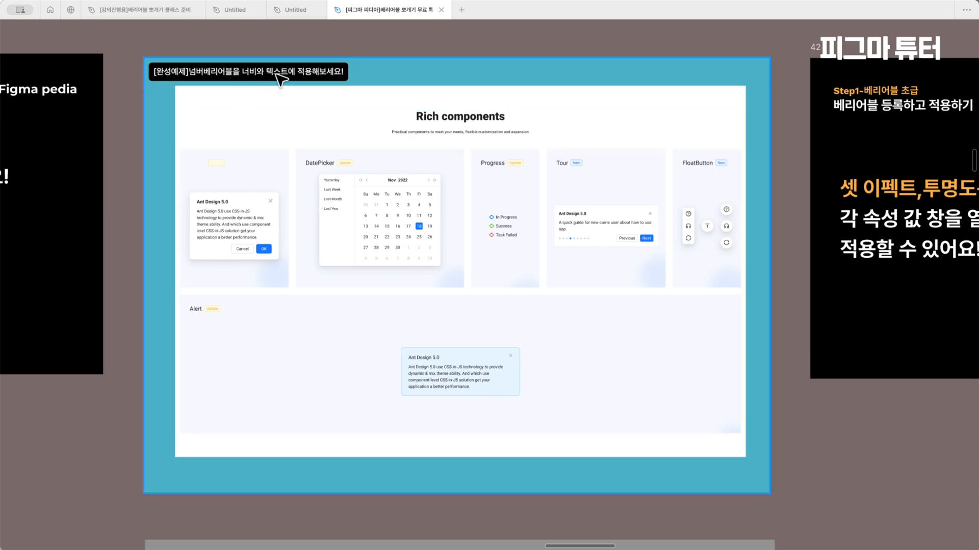
pyautogui.click(366, 128)
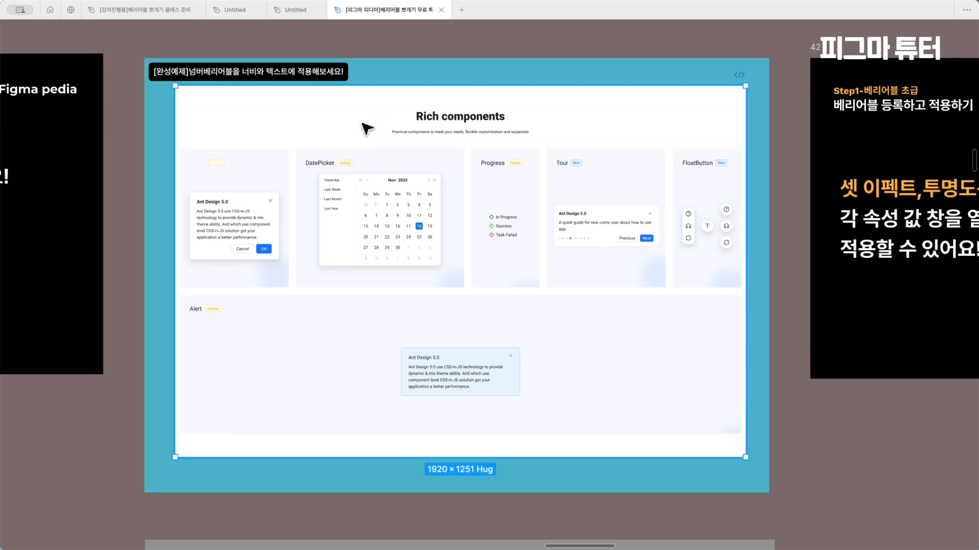
pyautogui.scroll(-5, 366, 128)
pyautogui.scroll(4, 365, 247)
pyautogui.press('super+backslash')
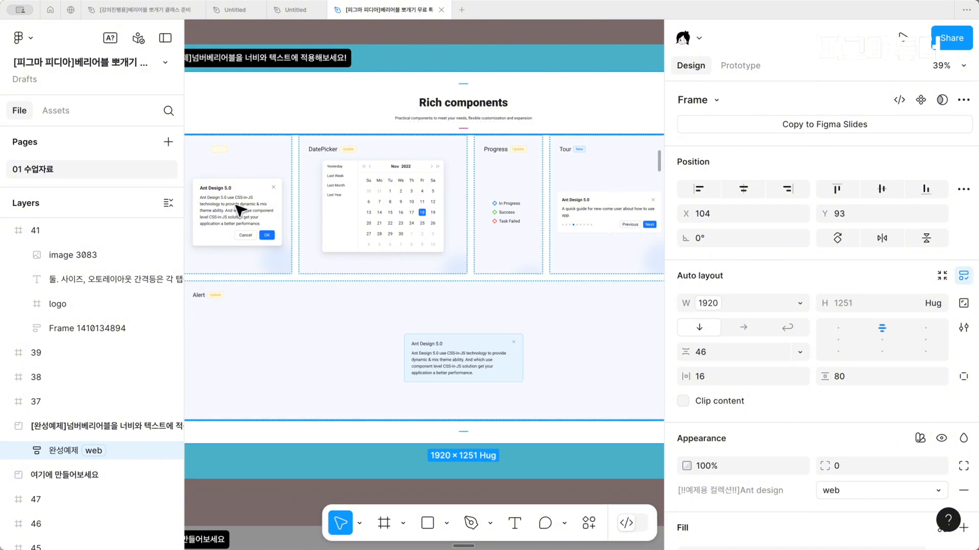
pyautogui.scroll(-2, 269, 282)
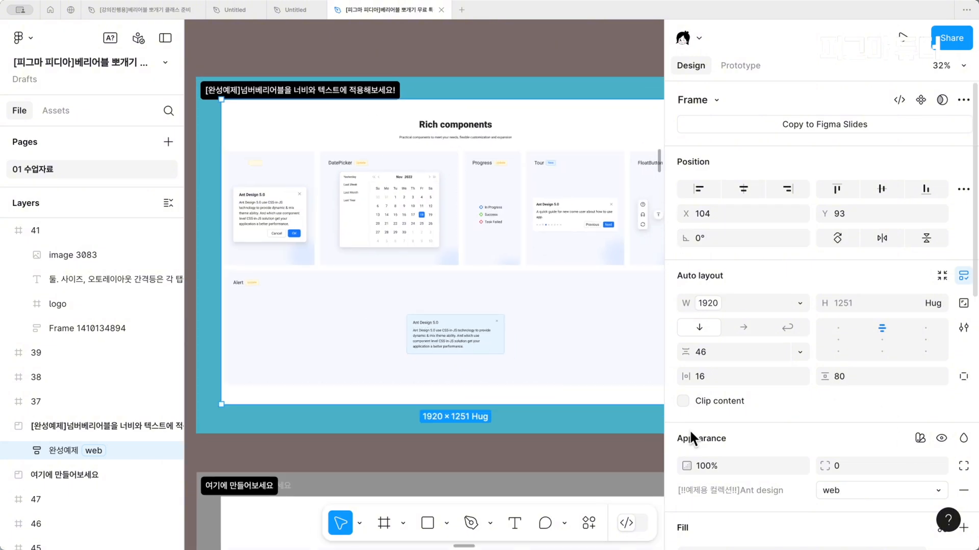
# Switch the completed example's Ant design variable mode from web to mo and back to web, twice
pyautogui.click(845, 492)
pyautogui.click(841, 508)
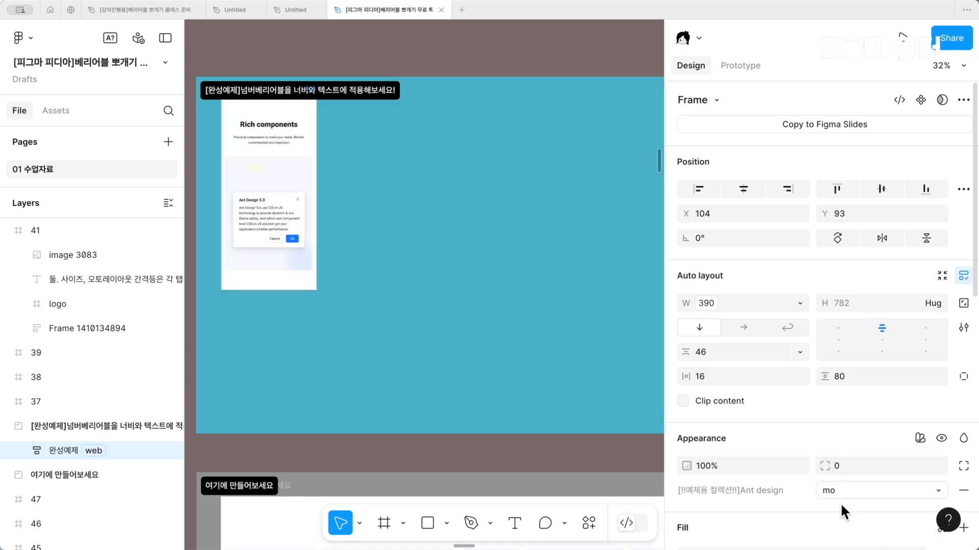
pyautogui.click(852, 484)
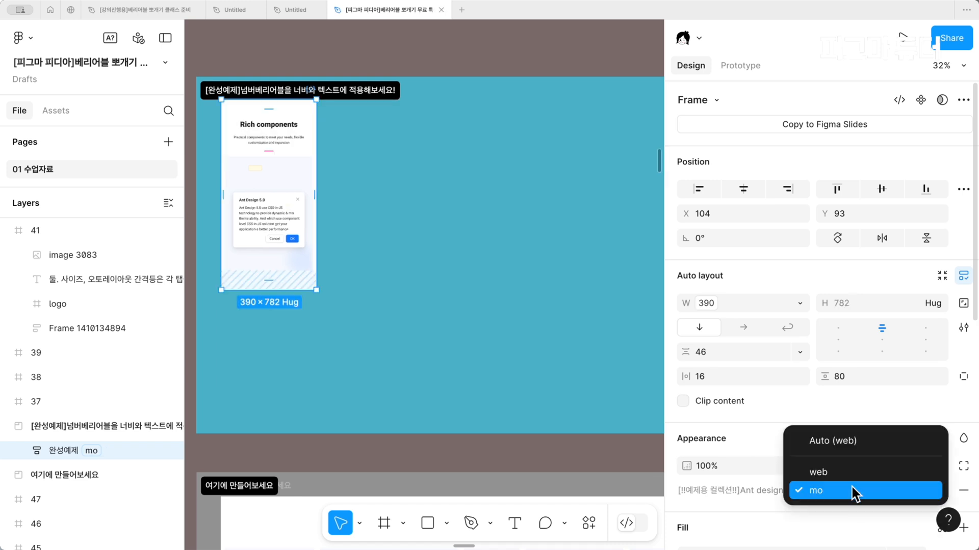
pyautogui.click(853, 472)
pyautogui.click(869, 497)
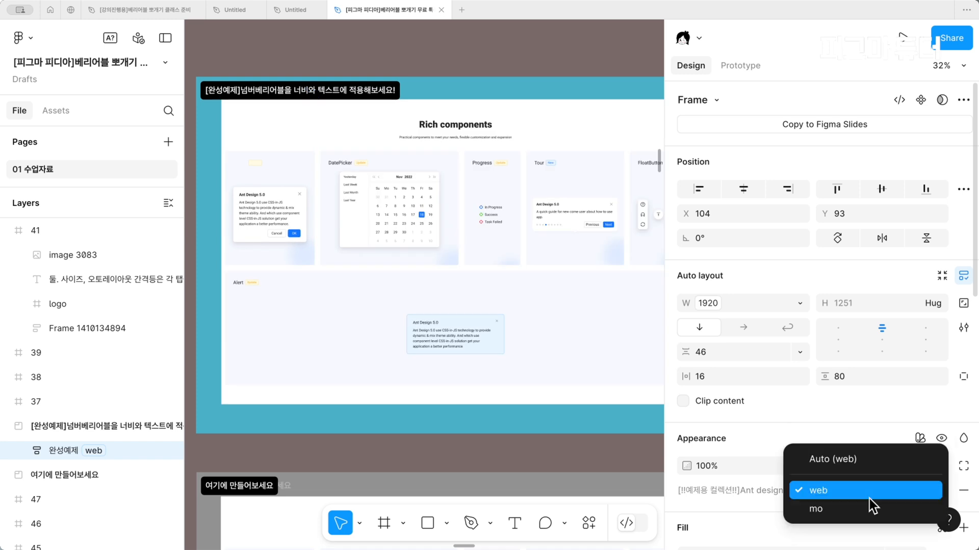
pyautogui.click(865, 511)
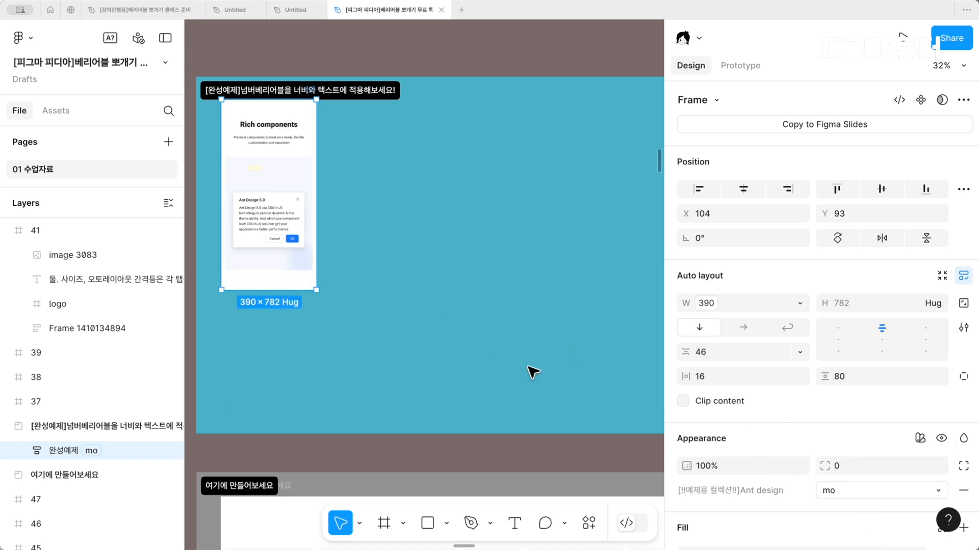
pyautogui.click(826, 488)
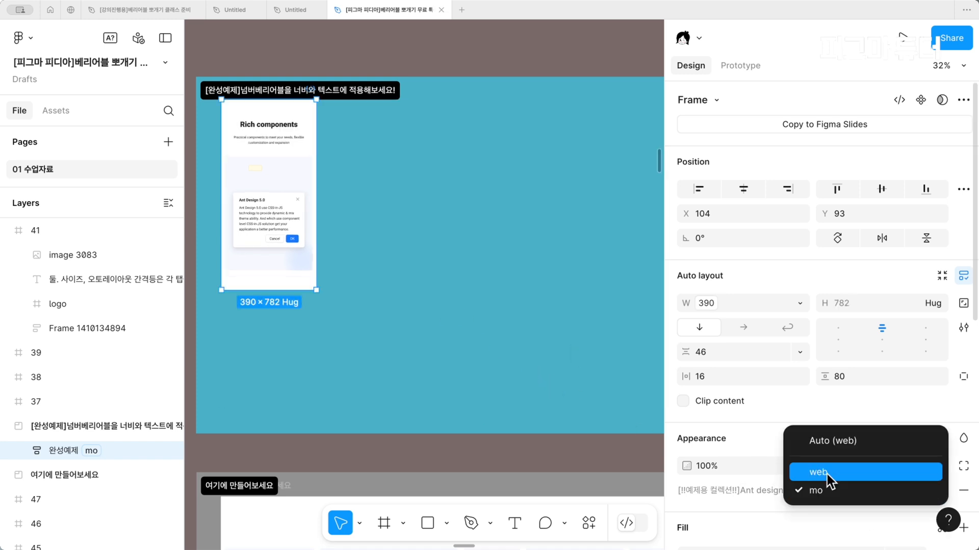
pyautogui.click(827, 472)
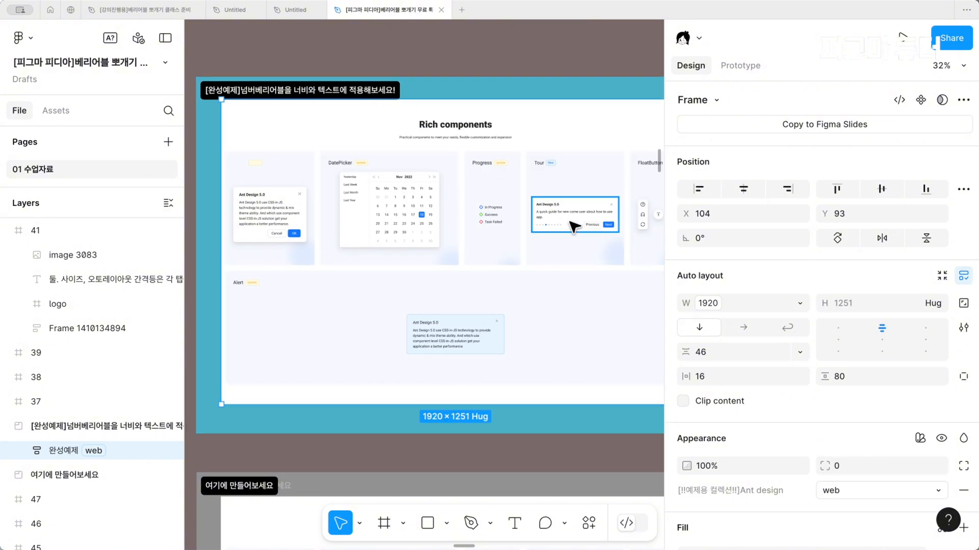
# Select the Rich components heading in the completed example and go to the 여기에 만들어보세요 practice section
pyautogui.scroll(-3, 511, 255)
pyautogui.scroll(3, 511, 255)
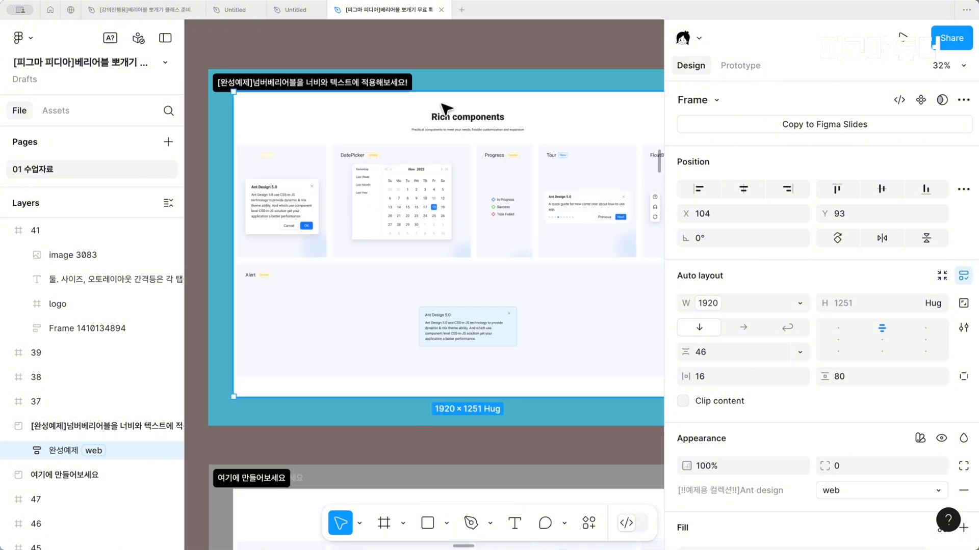
pyautogui.click(451, 118)
pyautogui.scroll(-5, 500, 313)
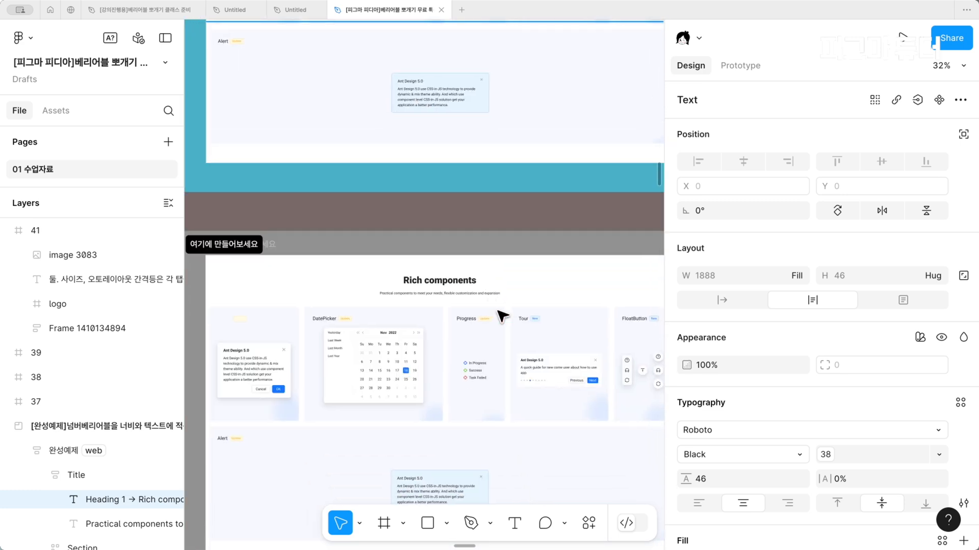
# Examine the completed example's 완성예제 frame for its width and variable mode, and its Rich components heading for its font size
pyautogui.scroll(1, 502, 316)
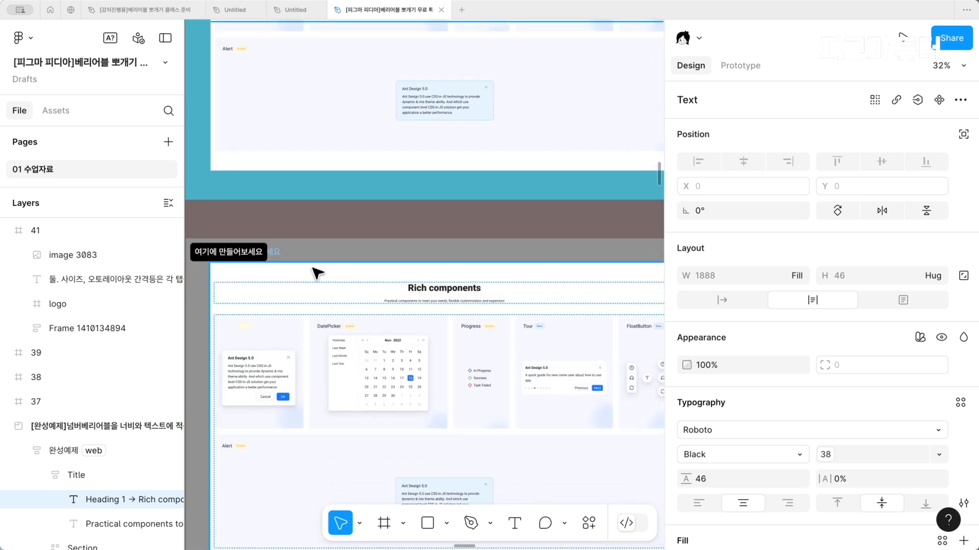
pyautogui.click(288, 256)
pyautogui.scroll(5, 290, 260)
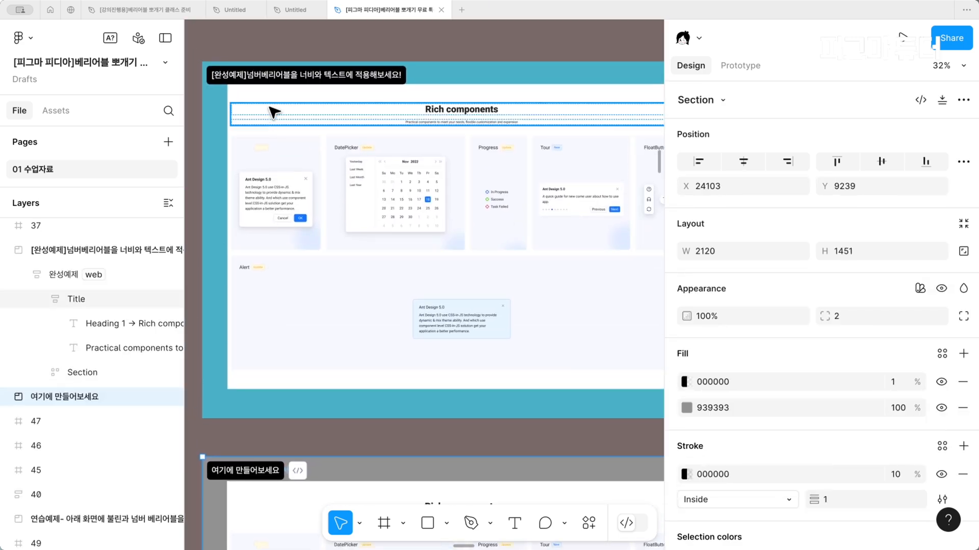
pyautogui.click(274, 112)
pyautogui.scroll(5, 274, 117)
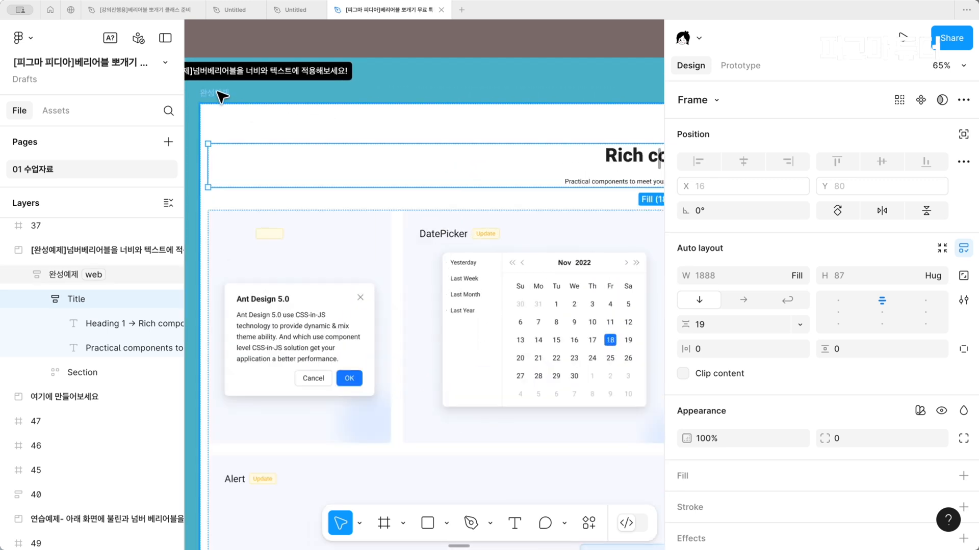
pyautogui.click(218, 94)
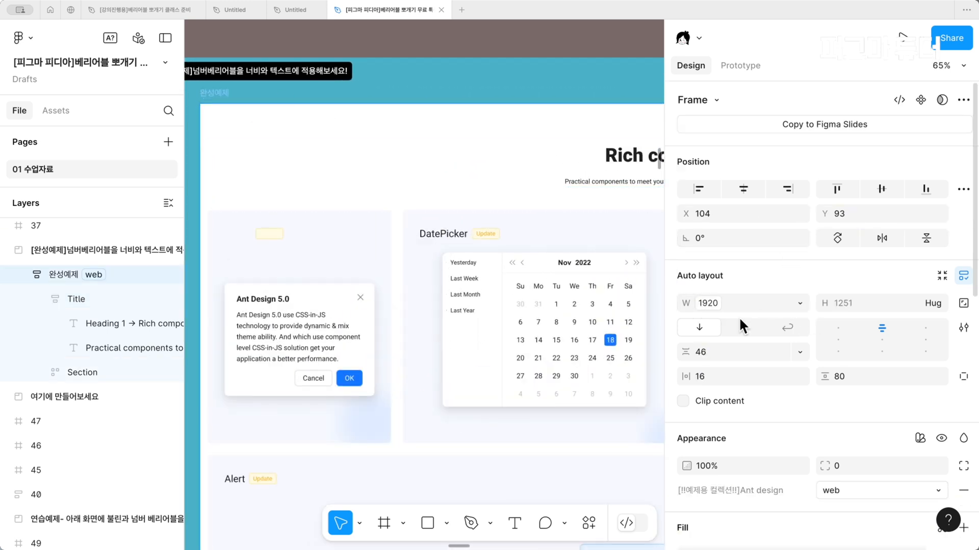
pyautogui.scroll(-4, 739, 317)
pyautogui.scroll(-2, 739, 326)
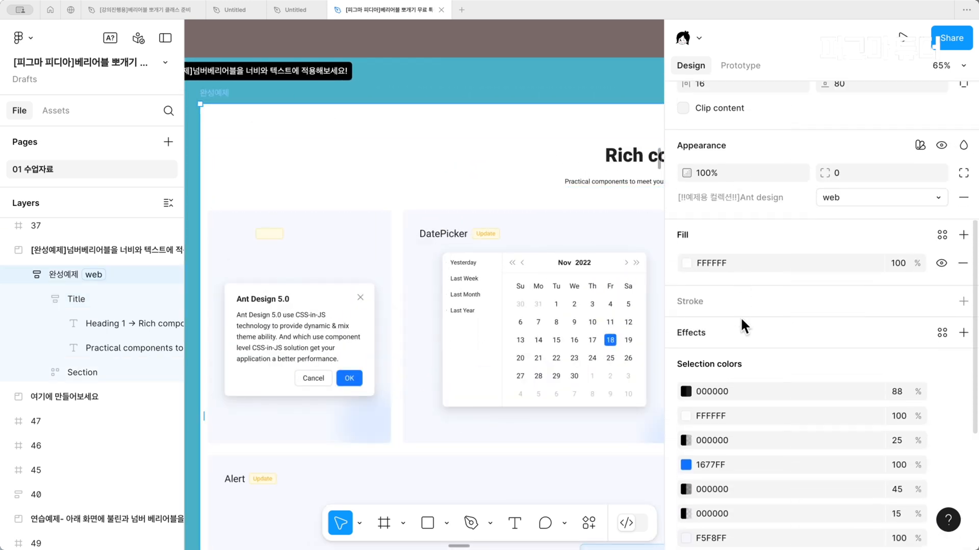
pyautogui.scroll(-1, 471, 247)
pyautogui.hscroll(4, 470, 244)
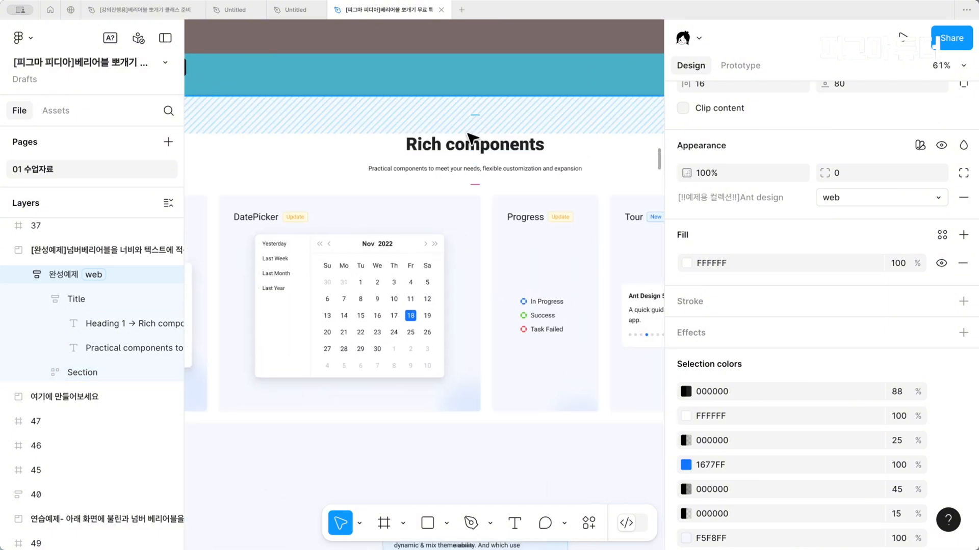
pyautogui.keyDown('super'); pyautogui.click(531, 144); pyautogui.keyUp('super')
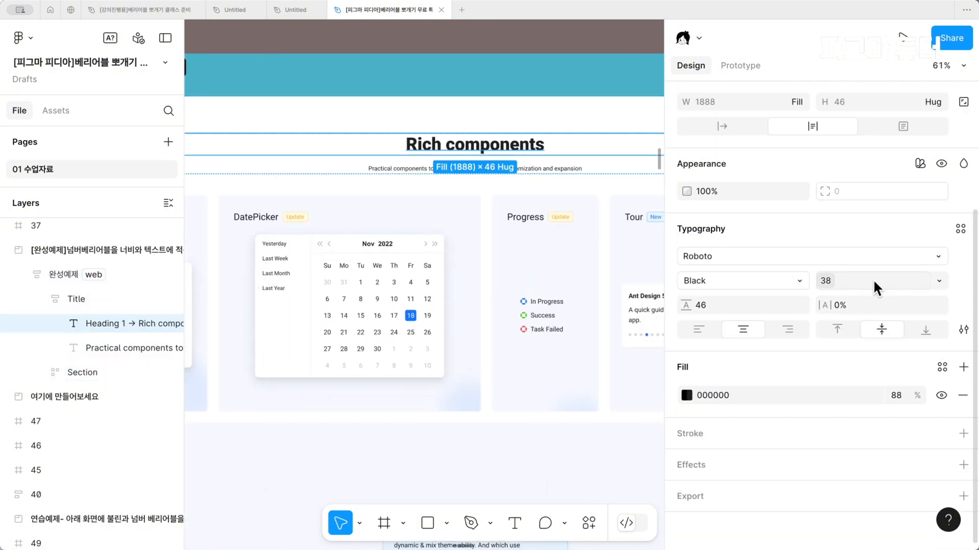
# Apply the Ant design collection's font size variable to the Rich components heading in the 여기에 만들어보세요 practice section
pyautogui.click(426, 332)
pyautogui.scroll(-5, 427, 331)
pyautogui.scroll(-3, 425, 331)
pyautogui.scroll(-3, 426, 331)
pyautogui.scroll(2, 426, 332)
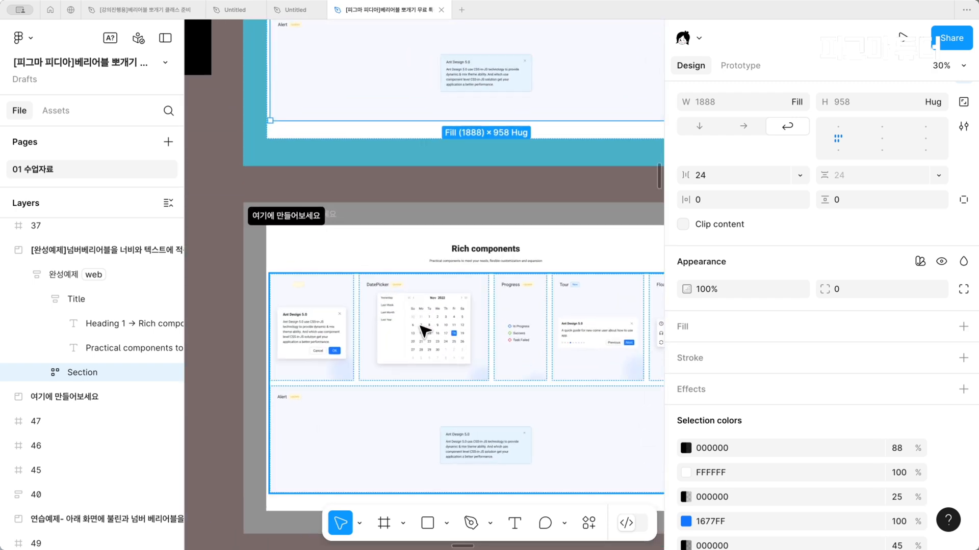
pyautogui.keyDown('super'); pyautogui.click(485, 253); pyautogui.keyUp('super')
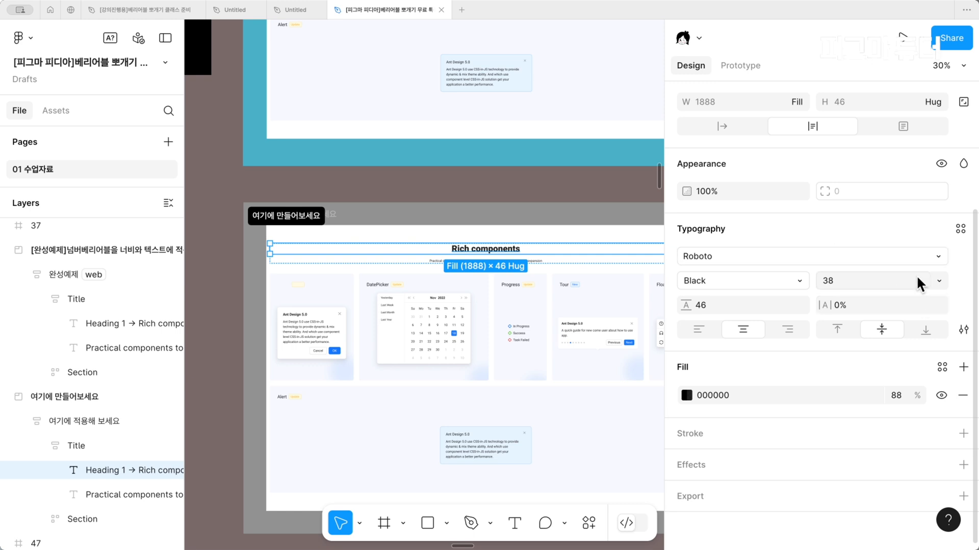
pyautogui.click(942, 280)
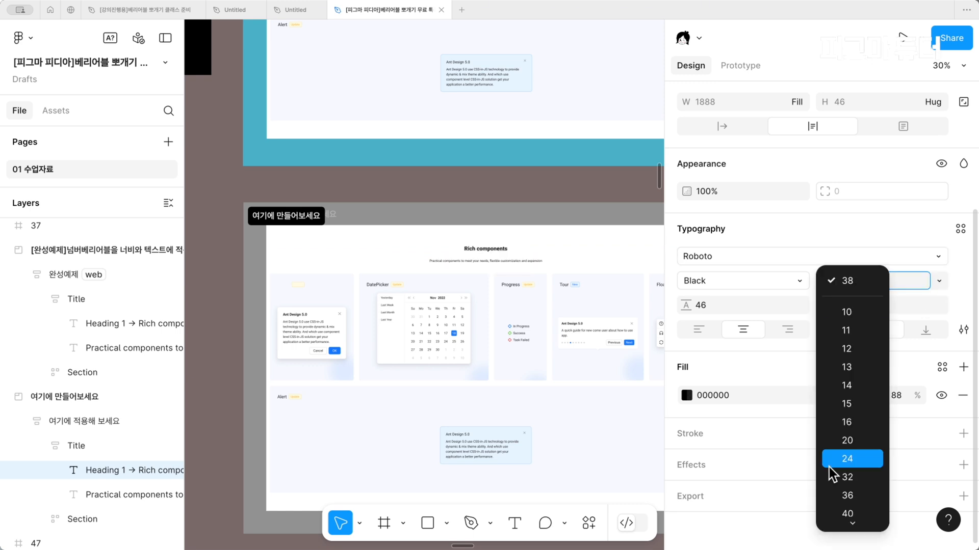
pyautogui.scroll(-3, 829, 467)
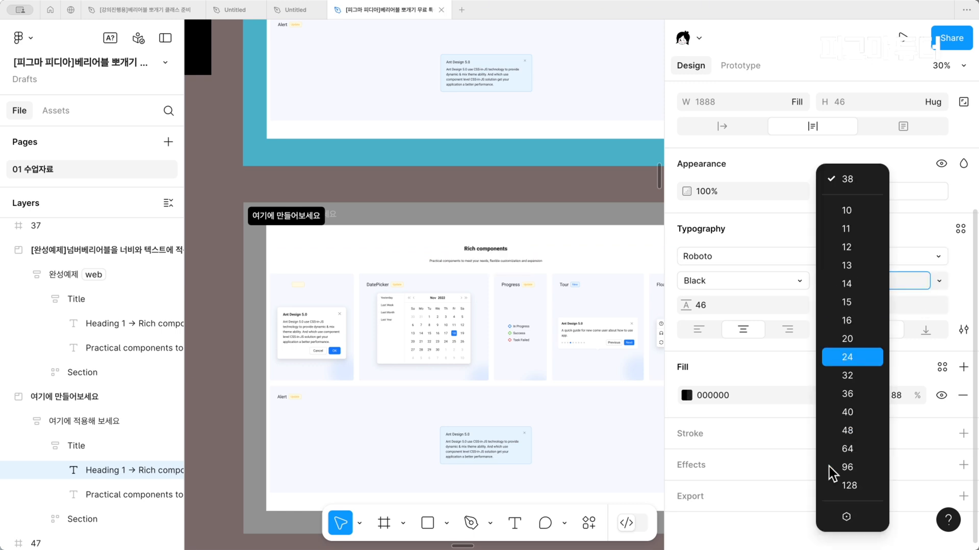
pyautogui.click(840, 516)
pyautogui.scroll(-1, 825, 427)
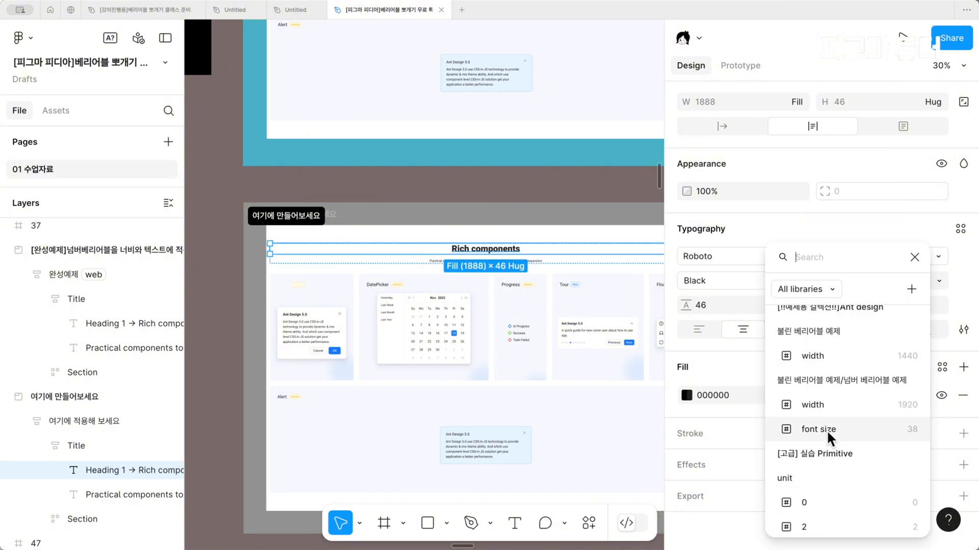
pyautogui.scroll(1, 827, 430)
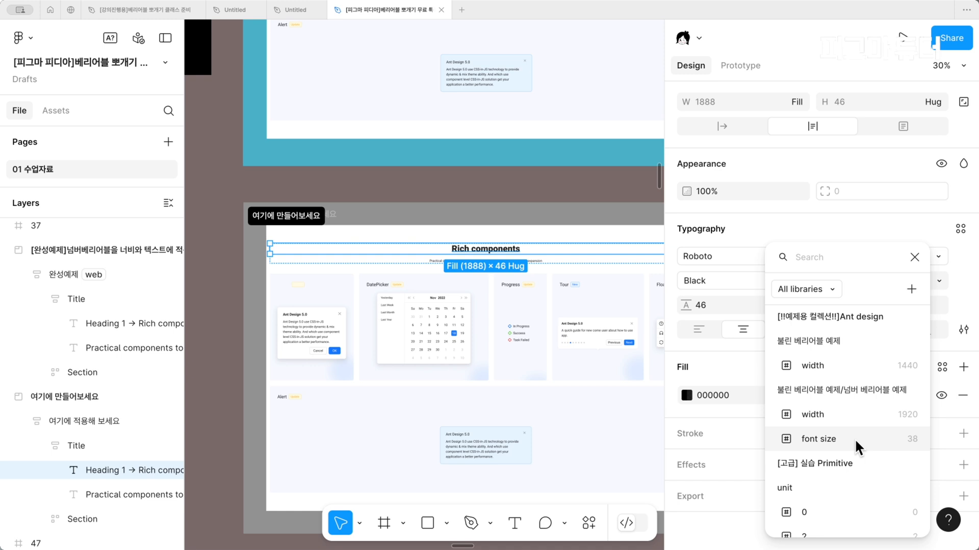
pyautogui.click(855, 439)
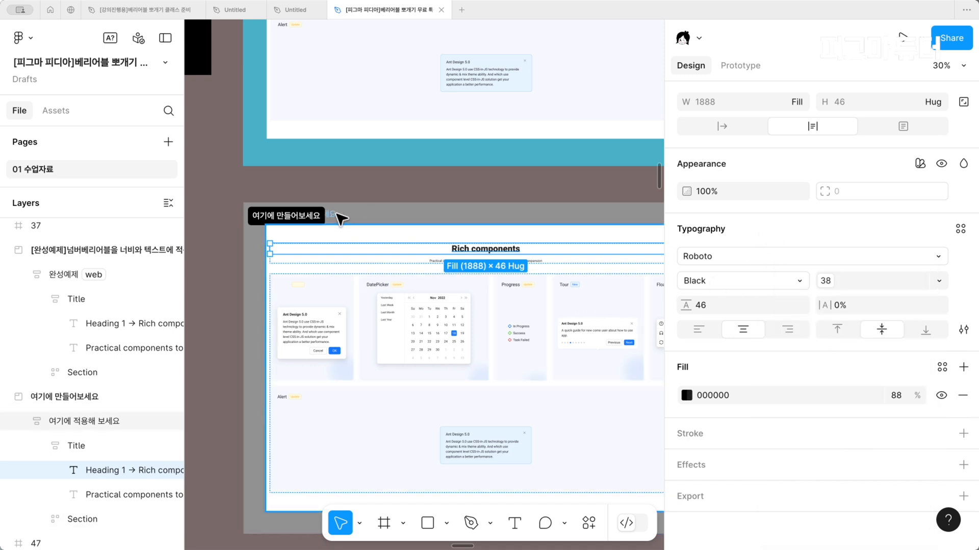
# Apply the width variable from the 넘버 베리어블 예제 group to the width of the 여기에 적용해 보세요 frame
pyautogui.click(336, 215)
pyautogui.scroll(3, 765, 245)
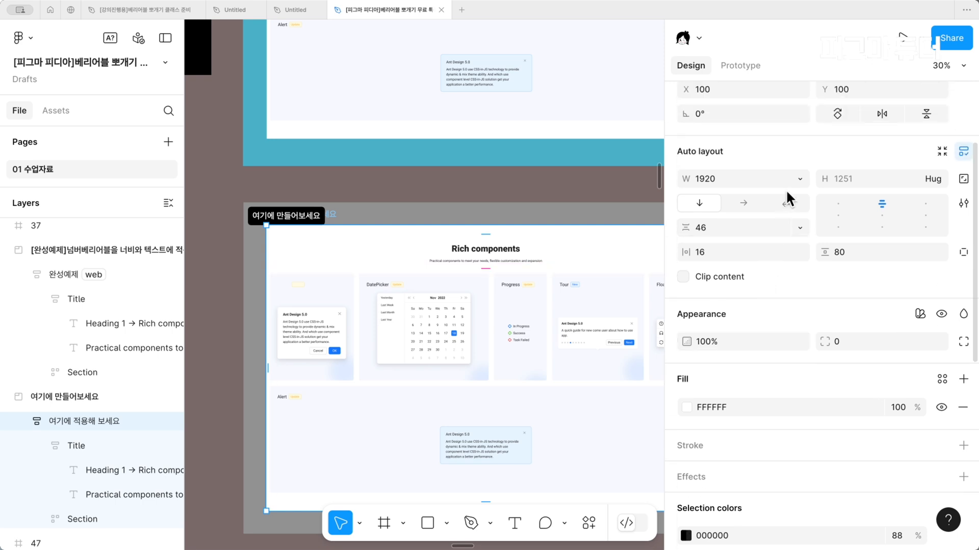
pyautogui.click(797, 179)
pyautogui.click(757, 278)
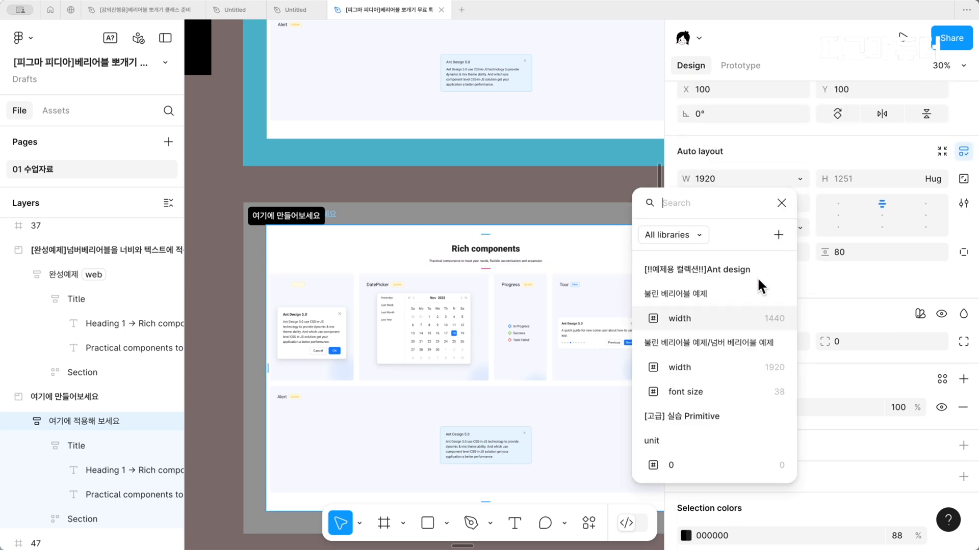
pyautogui.click(719, 369)
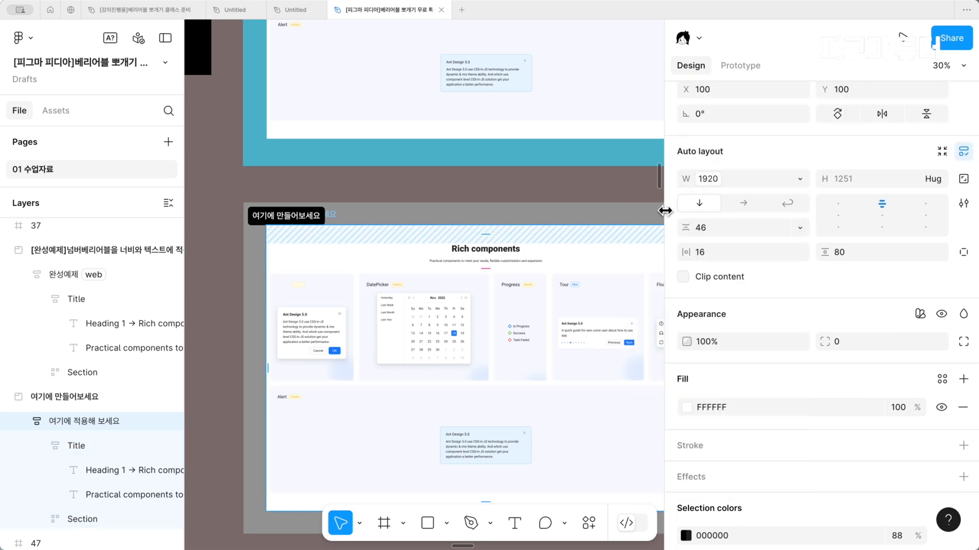
# Open the file's variables and show the [!!예제용 컬렉션!!]Ant design collection with its number variables
pyautogui.click(640, 194)
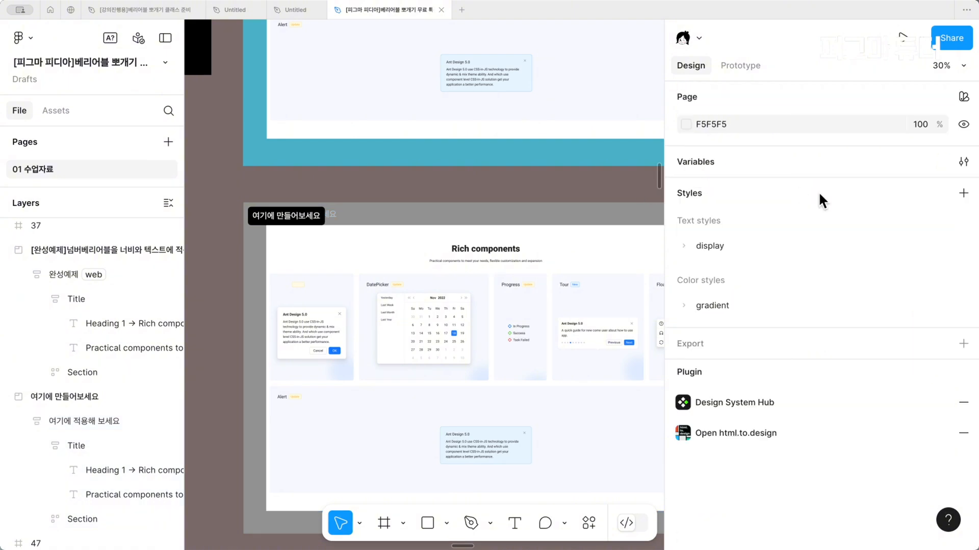
pyautogui.click(963, 163)
pyautogui.click(153, 119)
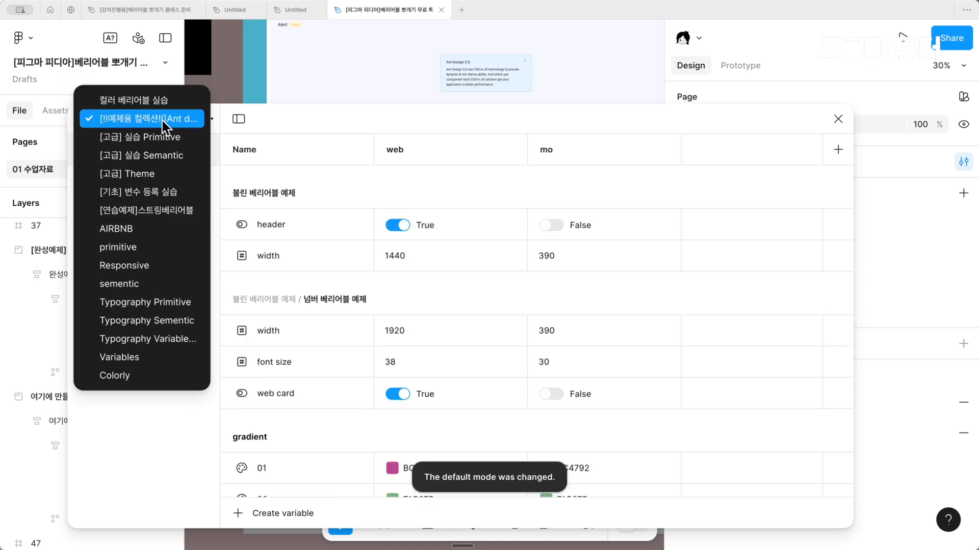
pyautogui.click(335, 249)
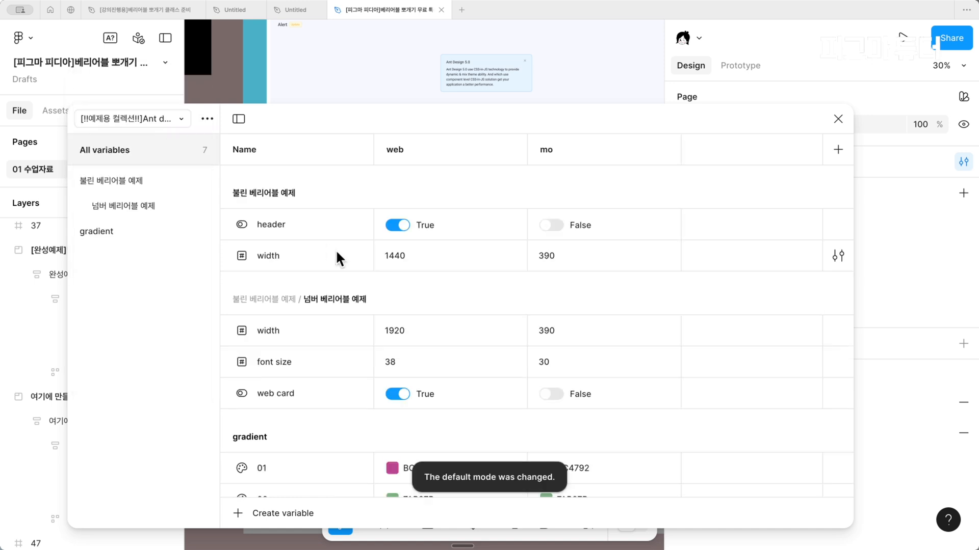
pyautogui.scroll(-1, 354, 252)
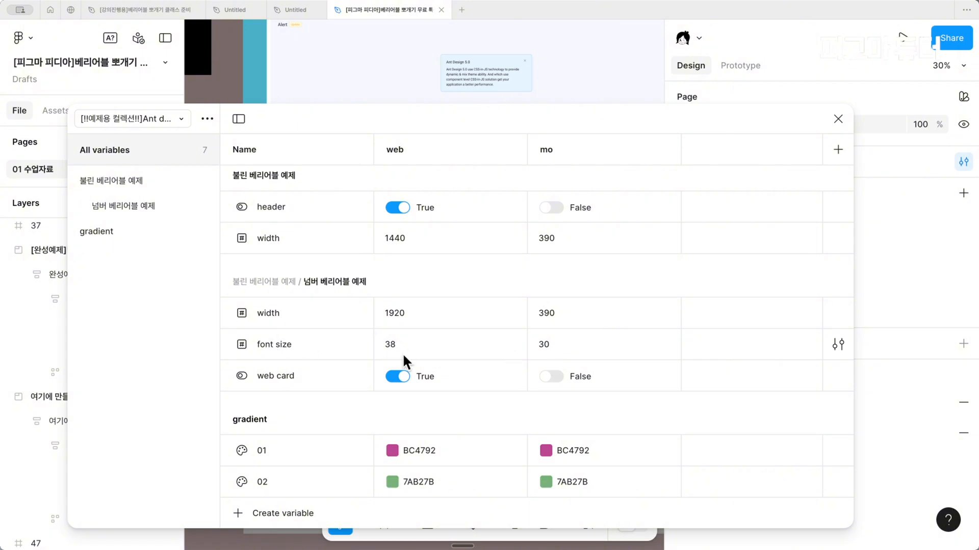
# Set the font size variable's mo value to 24 and close the variables table
pyautogui.click(549, 350)
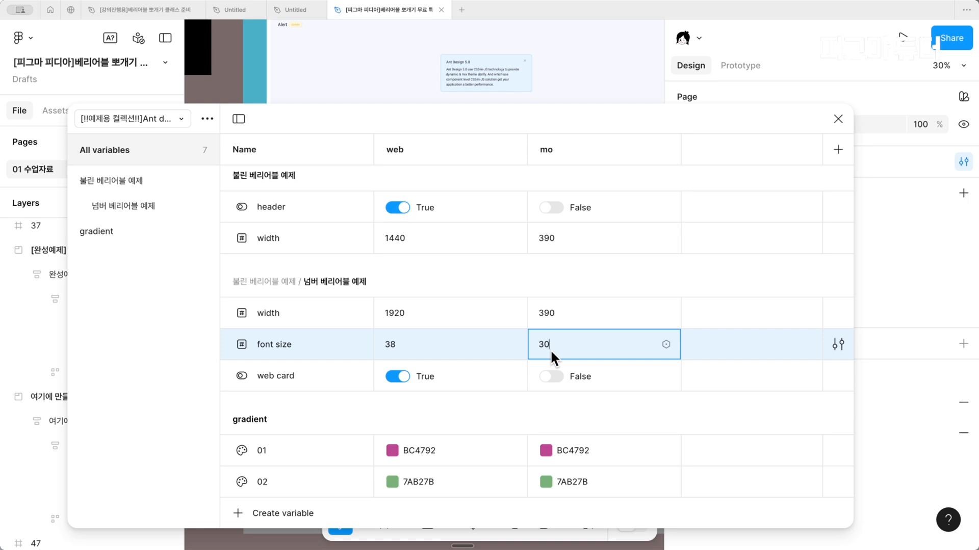
pyautogui.press('BackSpace')
pyautogui.press('BackSpace')
pyautogui.press('Return')
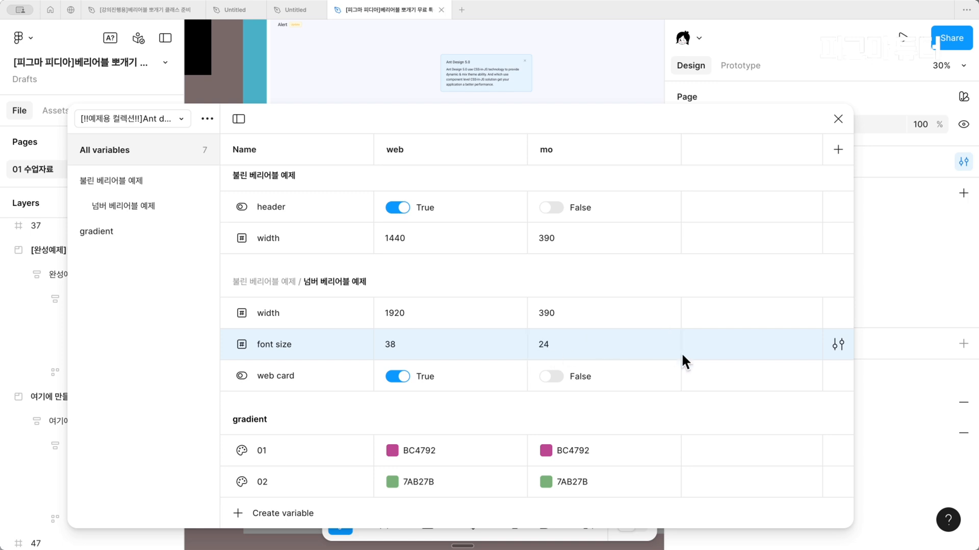
pyautogui.click(835, 119)
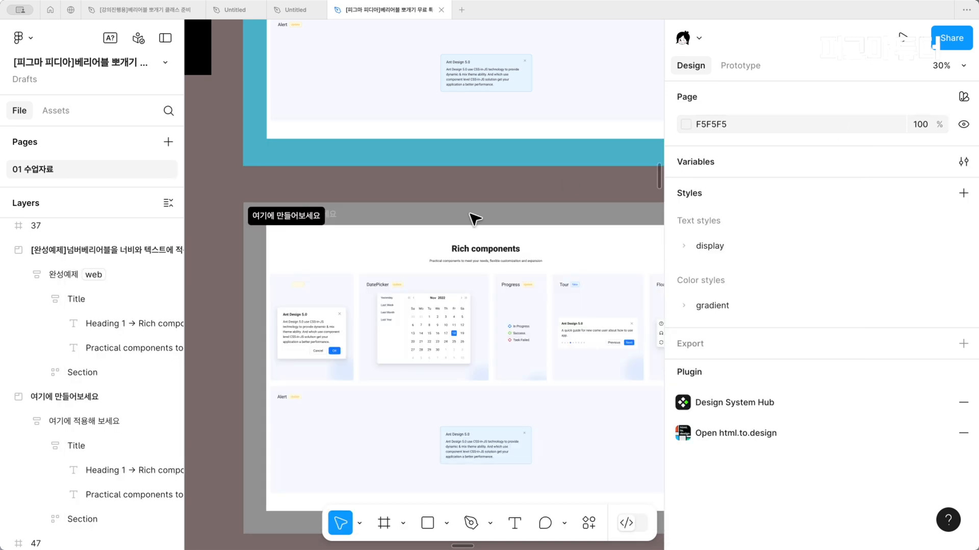
# Set the Ant design variable mode of the 여기에 적용해 보세요 frame to mo
pyautogui.click(343, 218)
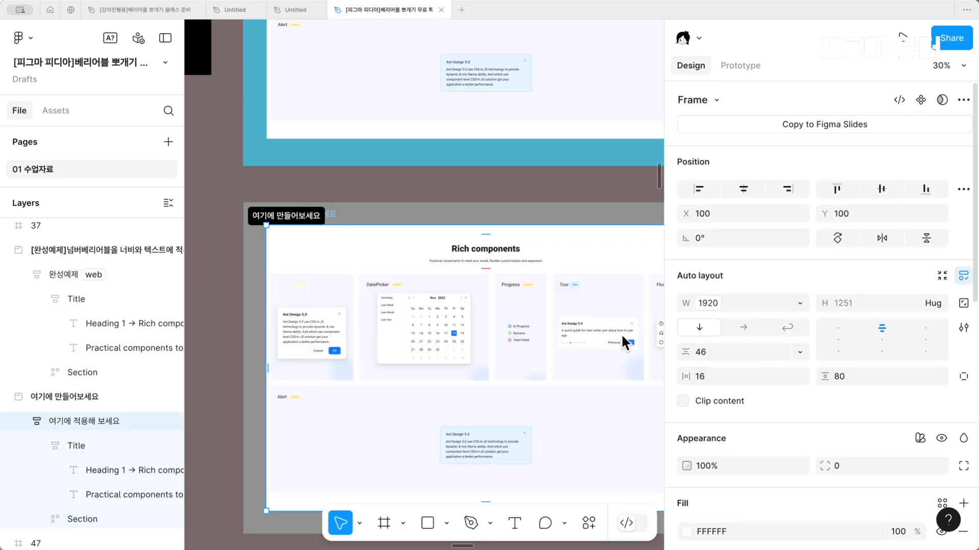
pyautogui.hscroll(3, 432, 299)
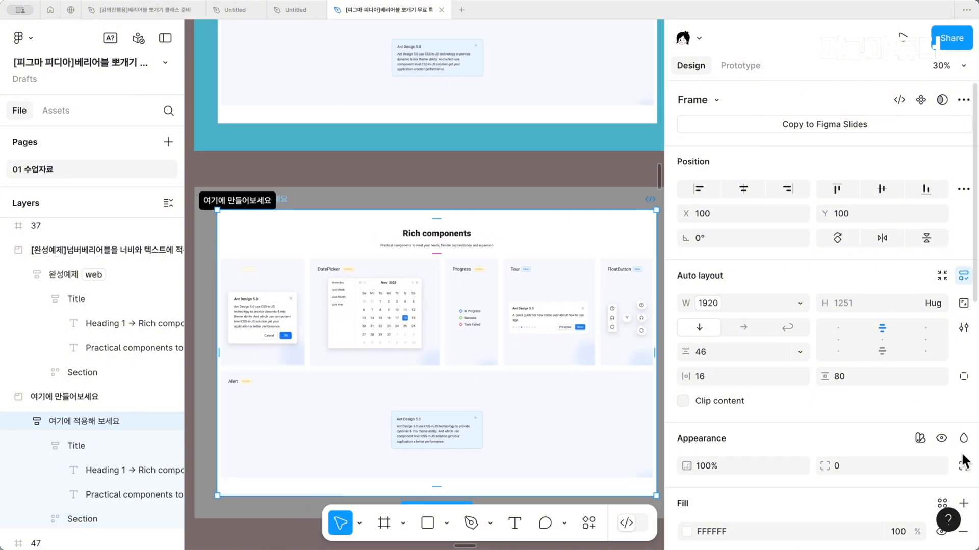
pyautogui.click(920, 438)
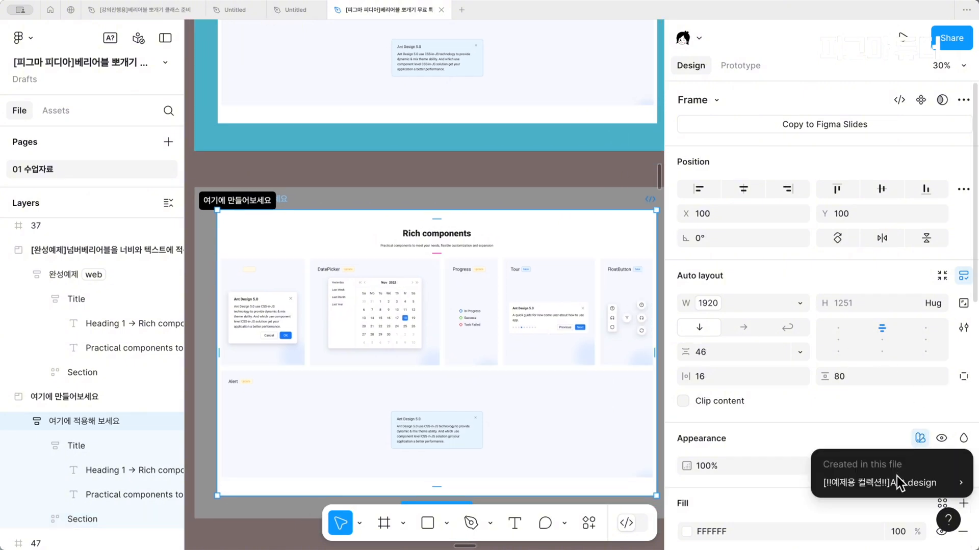
pyautogui.moveTo(898, 476)
pyautogui.click(742, 482)
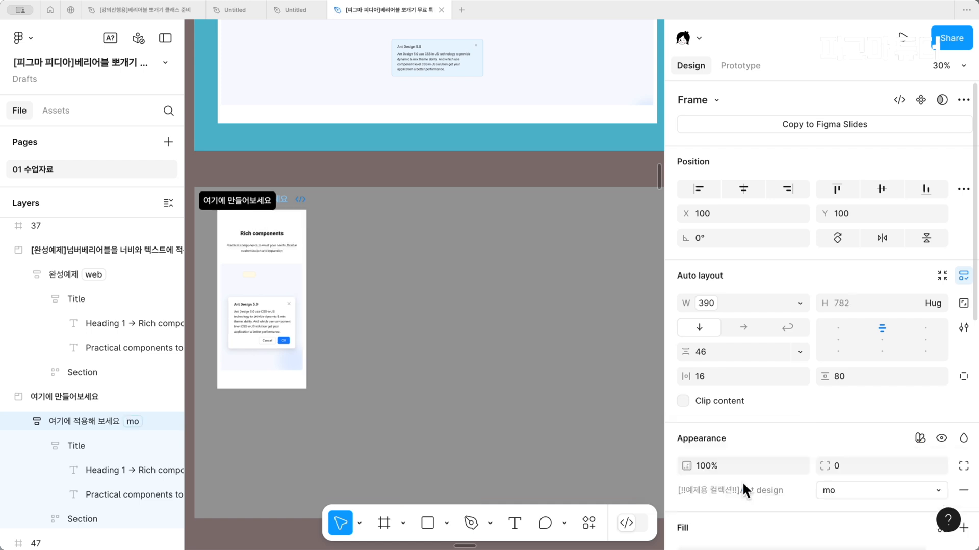
# Select the practice frame's Rich components heading in mo mode, check its font size, and clear the selection
pyautogui.scroll(5, 260, 265)
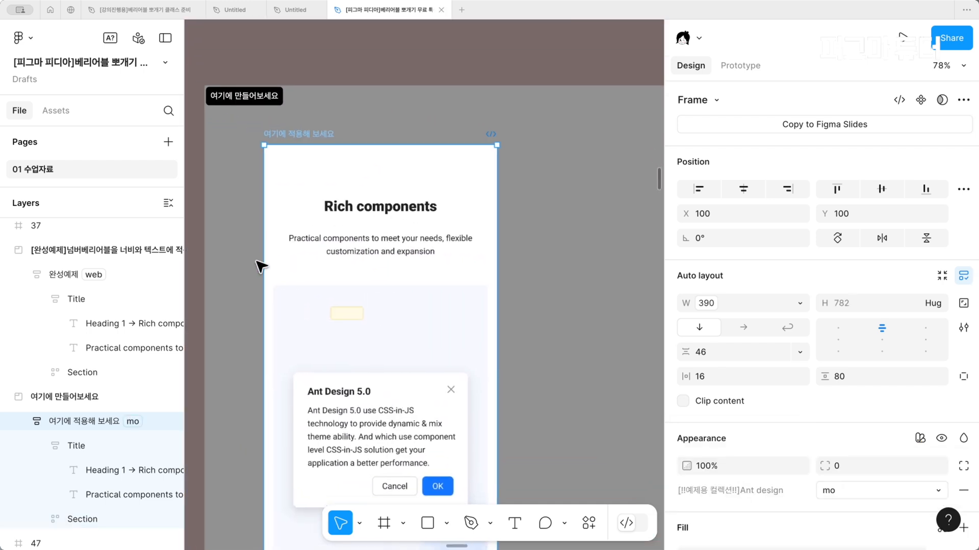
pyautogui.click(353, 227)
pyautogui.click(374, 214)
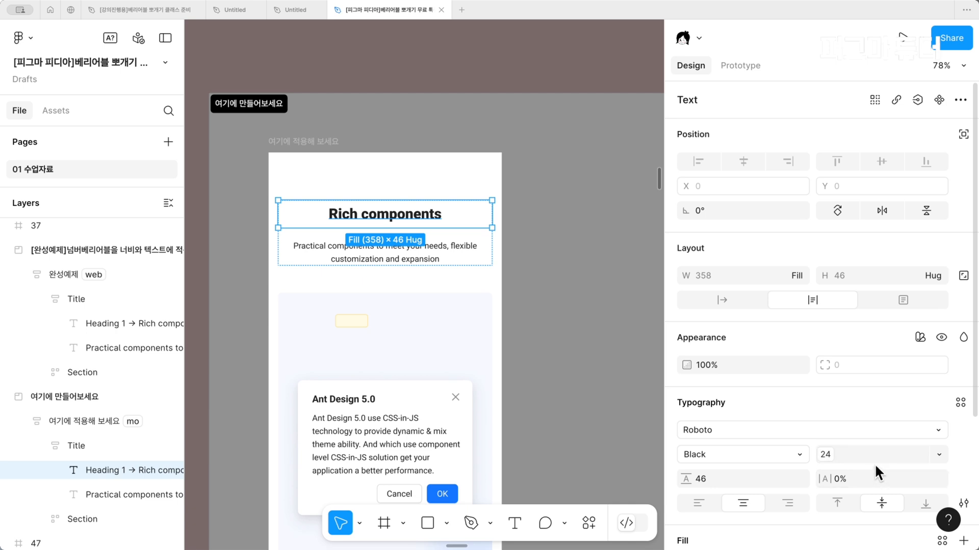
pyautogui.click(703, 431)
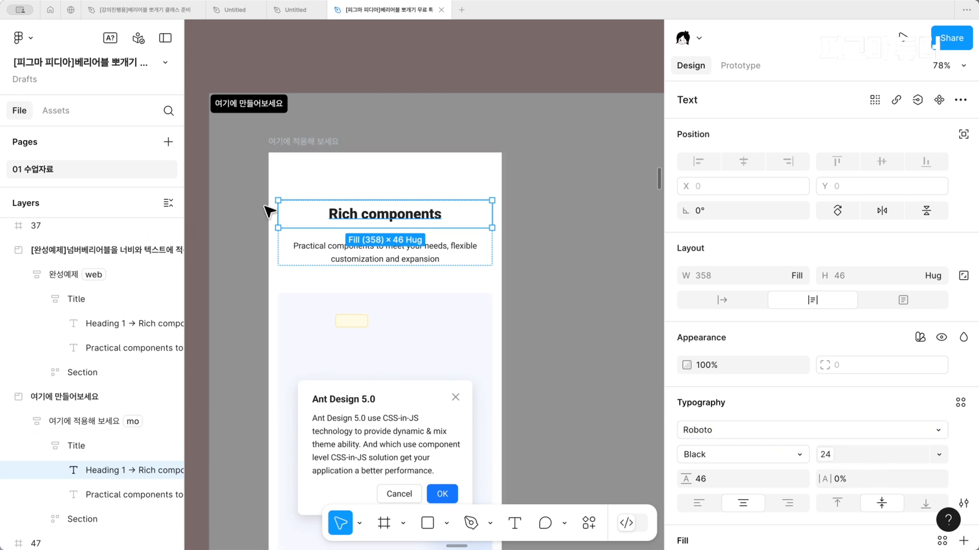
pyautogui.click(257, 214)
# Hide the interface and go to slide 42 about applying variables to effects and opacity
pyautogui.scroll(-3, 250, 223)
pyautogui.scroll(-3, 250, 223)
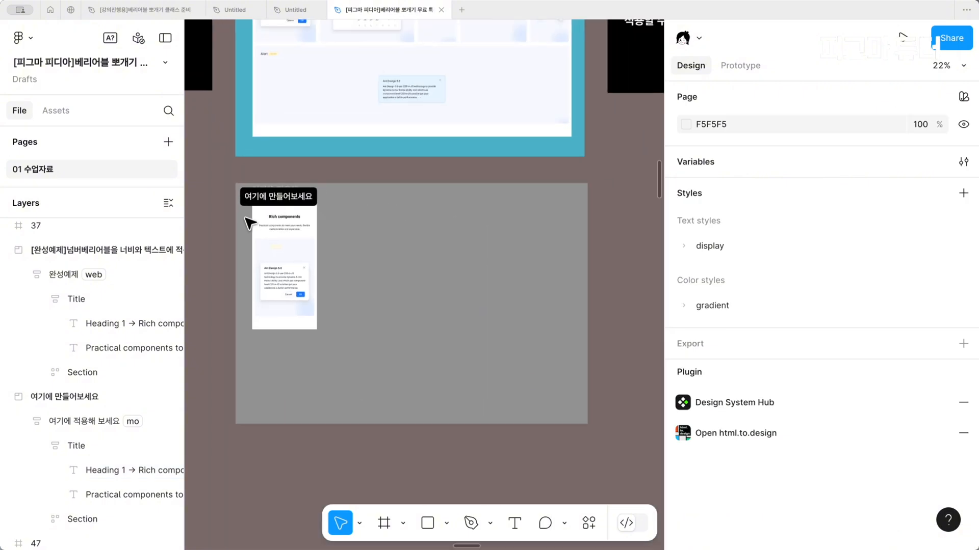
pyautogui.scroll(3, 256, 221)
pyautogui.hscroll(5, 255, 221)
pyautogui.hscroll(-5, 269, 228)
pyautogui.scroll(1, 269, 228)
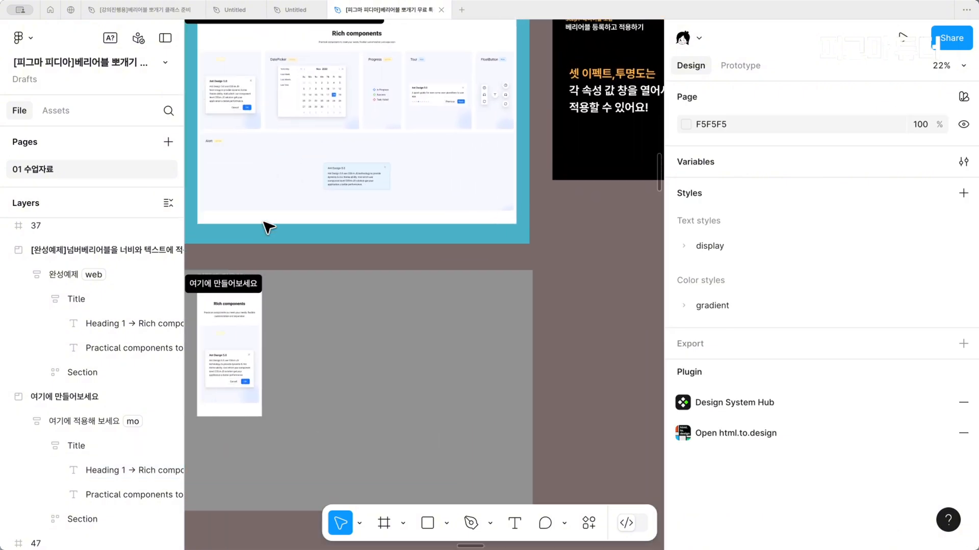
pyautogui.hotkey('ctrl', '\\')
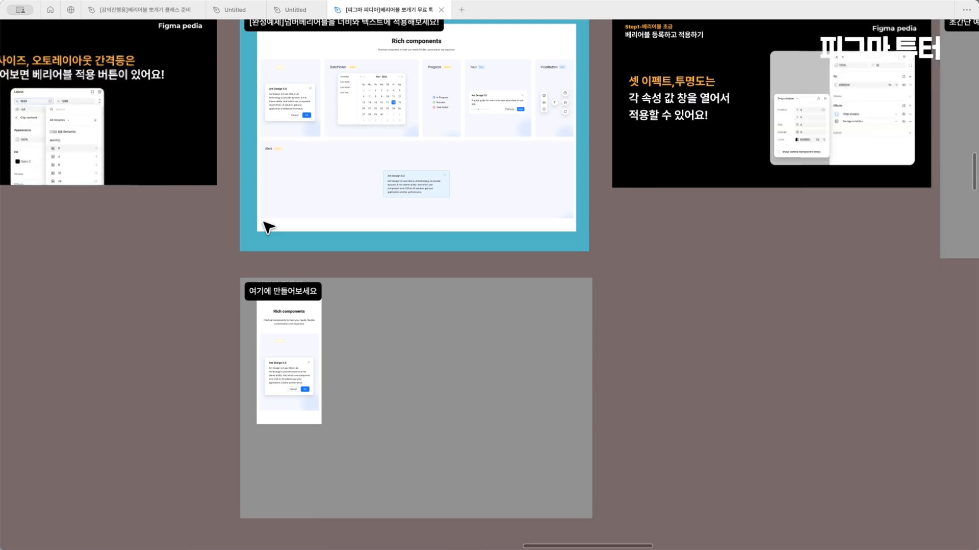
pyautogui.scroll(5, 270, 229)
pyautogui.hscroll(3, 276, 232)
pyautogui.scroll(-2, 276, 233)
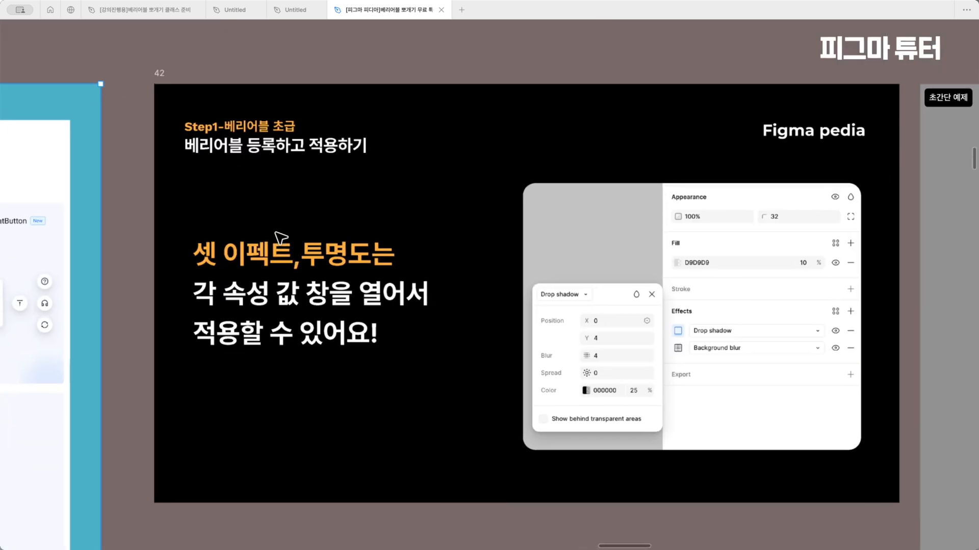
# Read slide 42 on applying variables to effects and opacity, and examine its example of Drop shadow settings
pyautogui.keyDown('ctrl'); pyautogui.scroll(2, 276, 233); pyautogui.keyUp('ctrl')
pyautogui.hscroll(1, 276, 233)
pyautogui.hscroll(2, 276, 233)
pyautogui.scroll(-1, 276, 233)
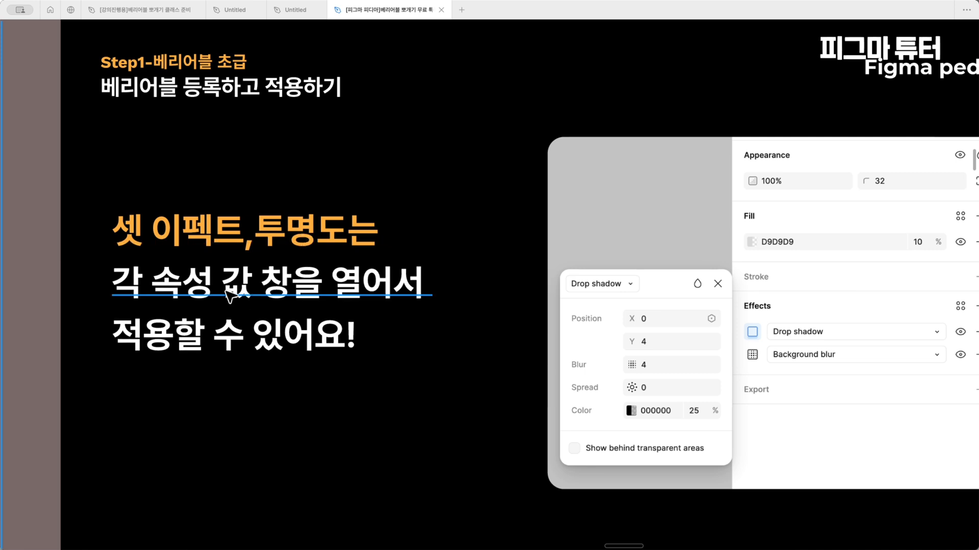
pyautogui.hscroll(4, 335, 385)
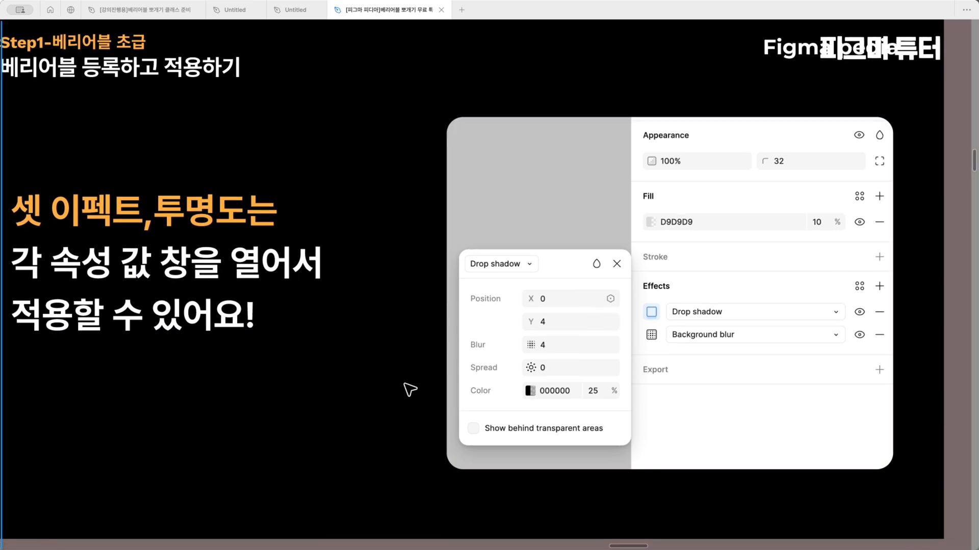
pyautogui.hscroll(3, 396, 394)
pyautogui.scroll(2, 396, 393)
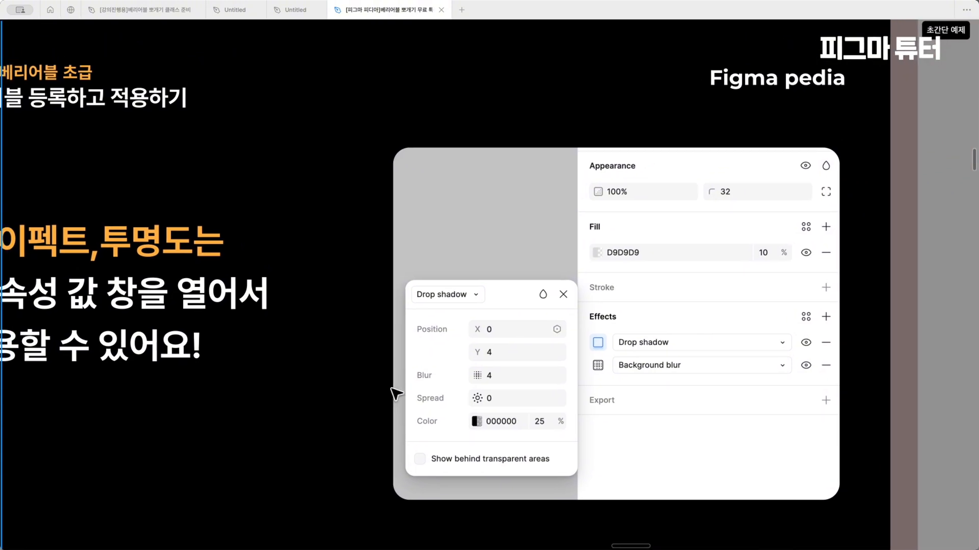
pyautogui.scroll(1, 397, 394)
pyautogui.scroll(-1, 396, 394)
pyautogui.scroll(1, 396, 394)
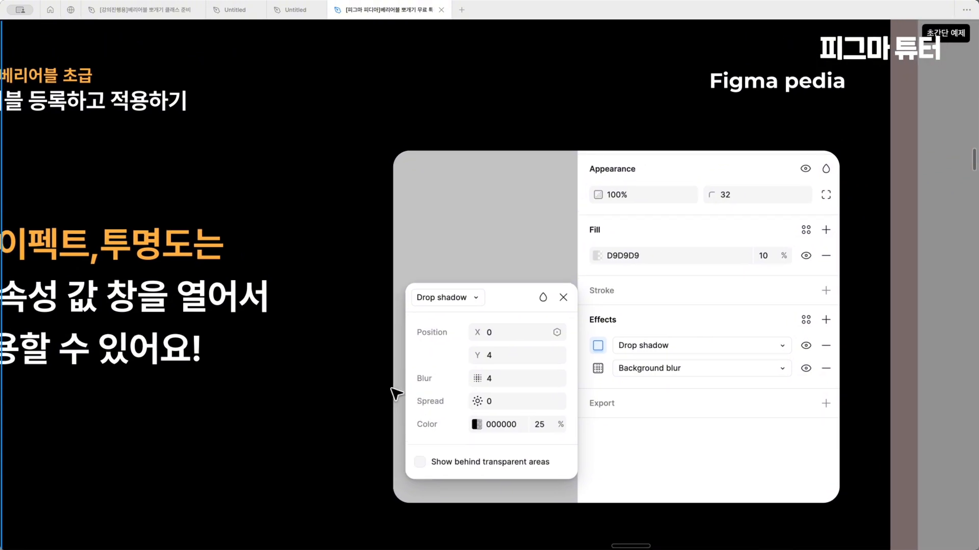
pyautogui.scroll(-1, 395, 393)
pyautogui.scroll(2, 396, 394)
pyautogui.hscroll(-1, 396, 394)
pyautogui.scroll(-1, 397, 393)
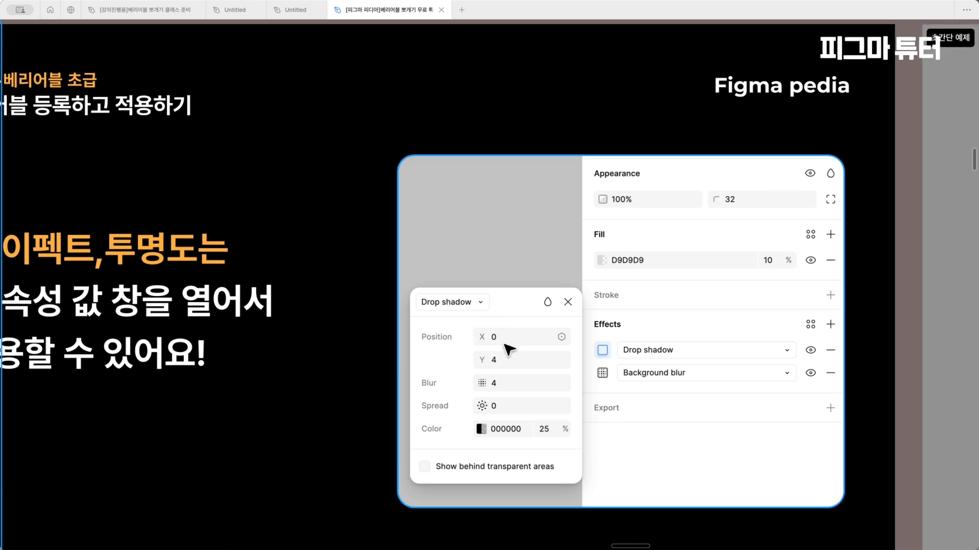
pyautogui.click(539, 385)
pyautogui.scroll(-5, 540, 385)
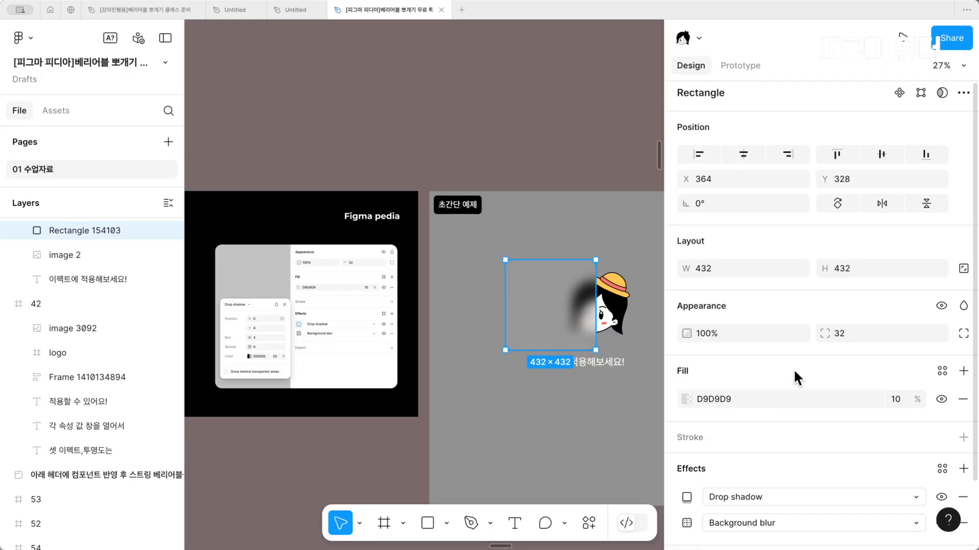
# Inspect the Drop shadow and Background blur settings of the rectangle in the 초간단 예제 section
pyautogui.scroll(-3, 793, 369)
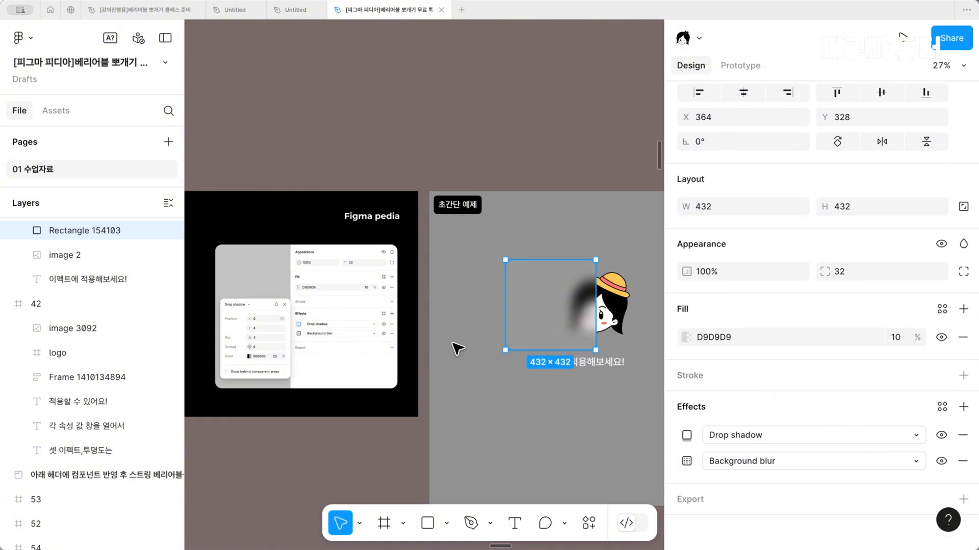
pyautogui.scroll(5, 511, 375)
pyautogui.scroll(1, 509, 372)
pyautogui.hscroll(-1, 508, 372)
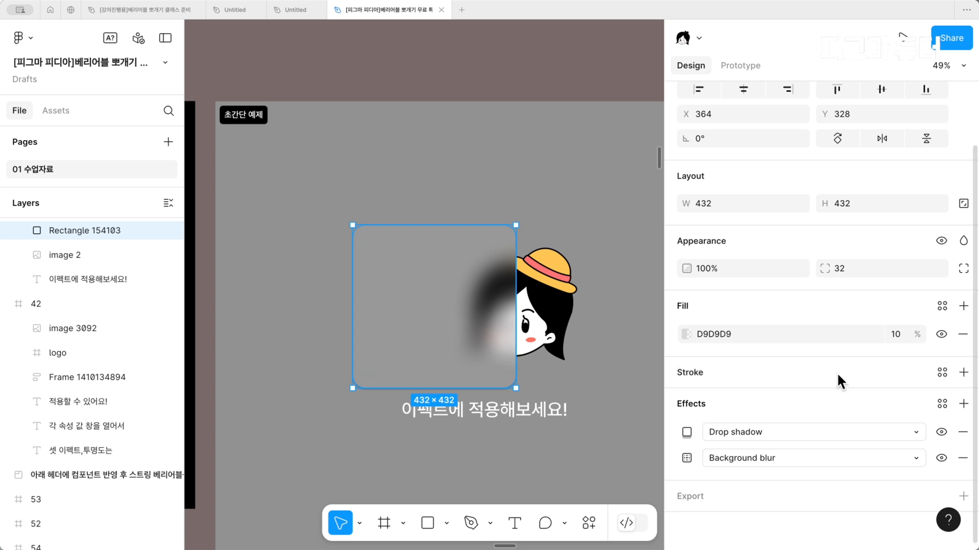
pyautogui.click(687, 432)
pyautogui.click(687, 458)
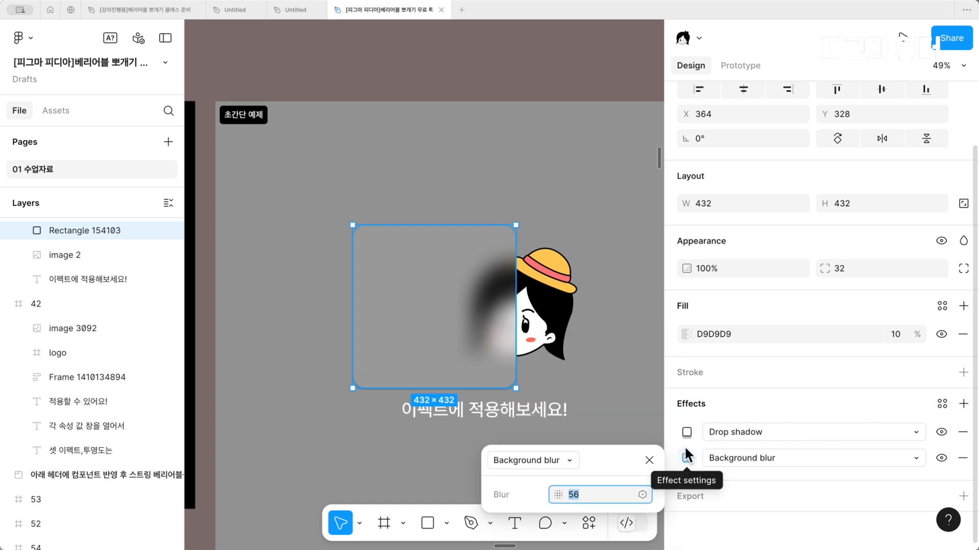
pyautogui.click(686, 433)
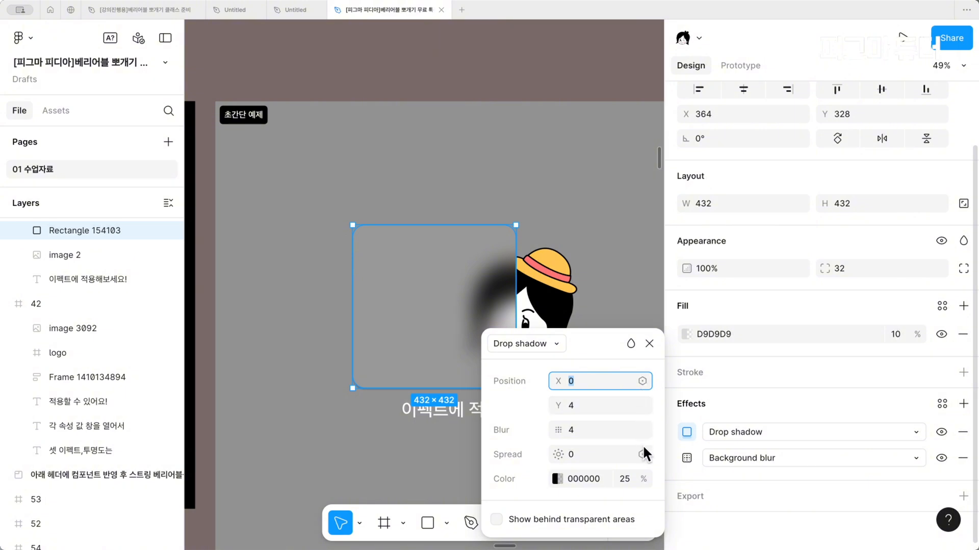
pyautogui.click(687, 459)
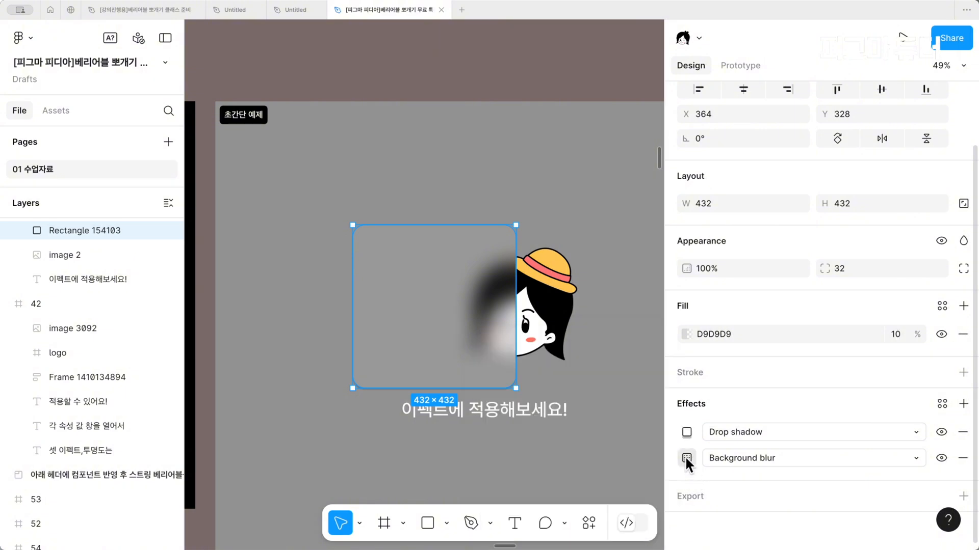
# Apply the font size variable to the rectangle's Background blur amount and clear the selection
pyautogui.click(687, 458)
pyautogui.moveTo(627, 451); pyautogui.dragTo(628, 240)
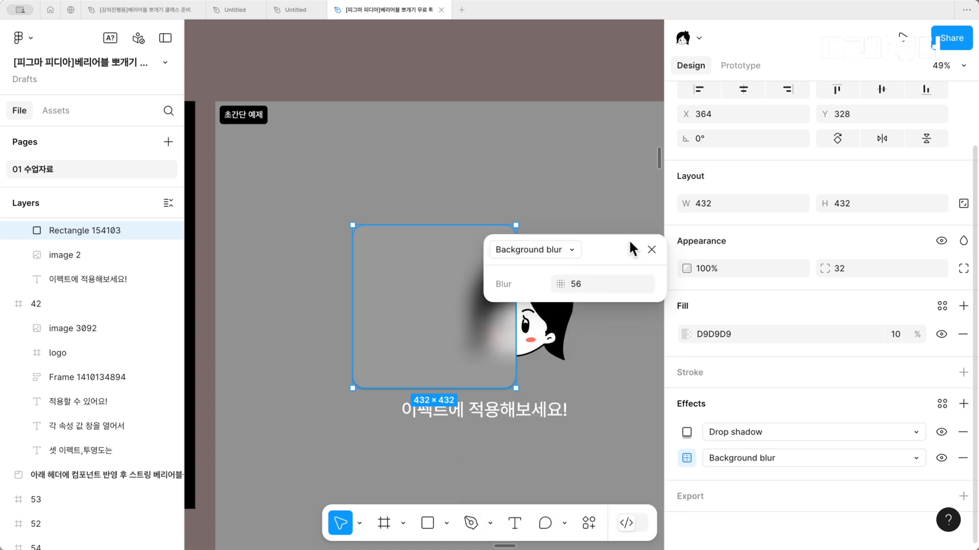
pyautogui.click(642, 284)
pyautogui.scroll(-2, 660, 498)
pyautogui.scroll(2, 661, 498)
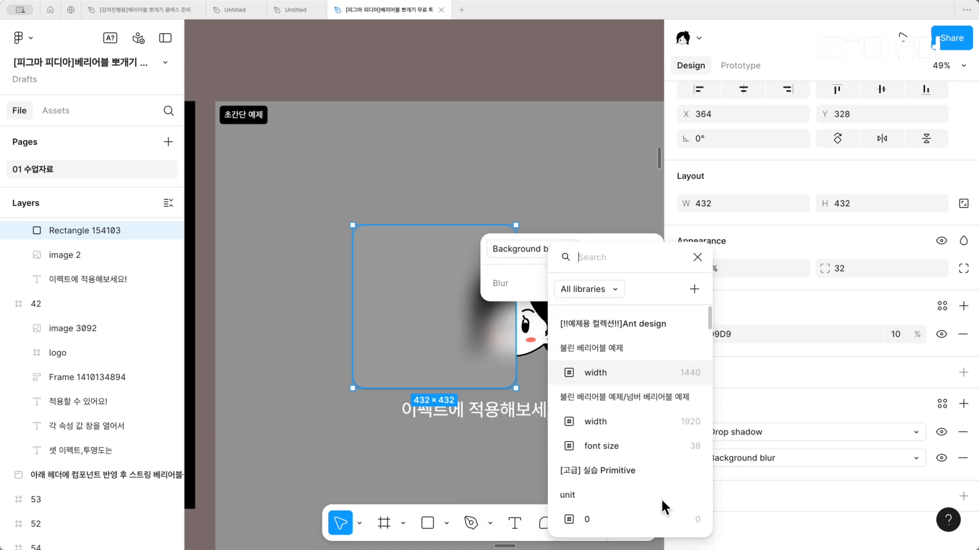
pyautogui.click(637, 446)
pyautogui.click(632, 443)
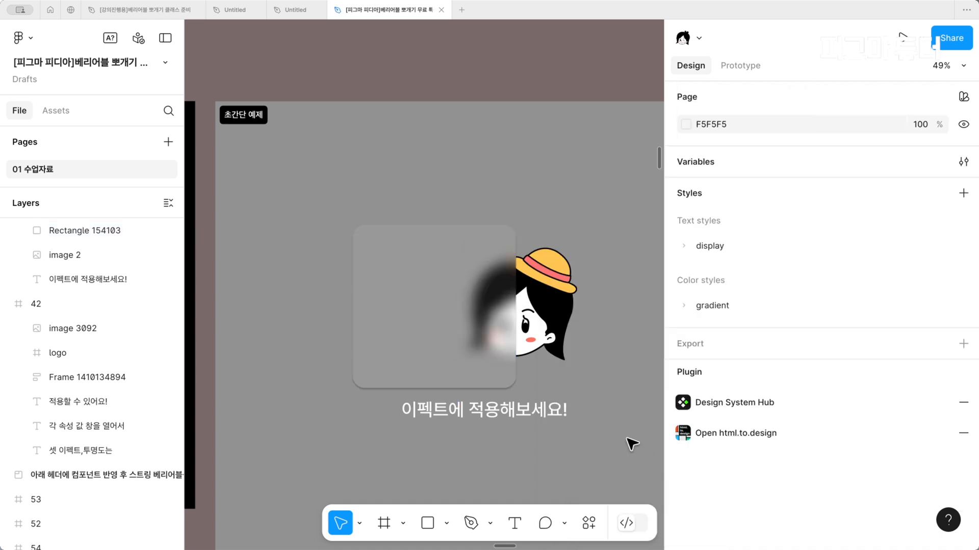
# Set the Ant design variable mode of the blurred rectangle in the 초간단 예제 section to mo
pyautogui.click(477, 339)
pyautogui.scroll(-3, 904, 471)
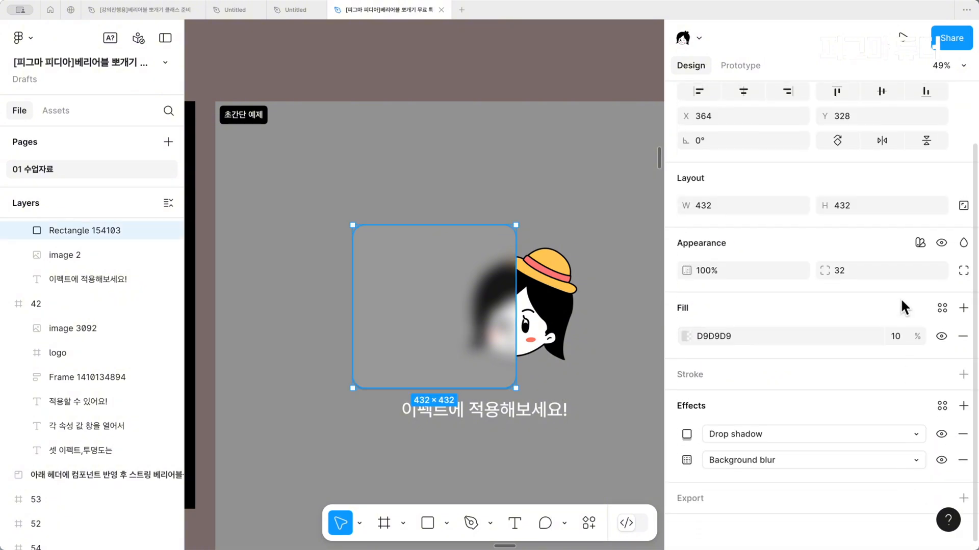
pyautogui.click(919, 242)
pyautogui.moveTo(906, 283)
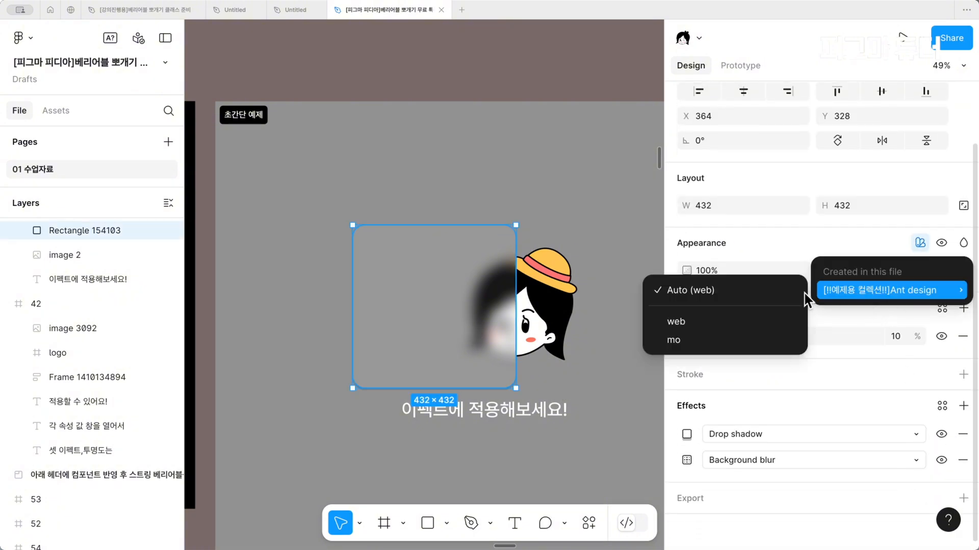
pyautogui.click(696, 345)
# Switch the rectangle's Ant design mode between web and mo, finish on web, and clear the selection
pyautogui.click(873, 296)
pyautogui.click(845, 276)
pyautogui.click(846, 299)
pyautogui.click(831, 312)
pyautogui.click(858, 295)
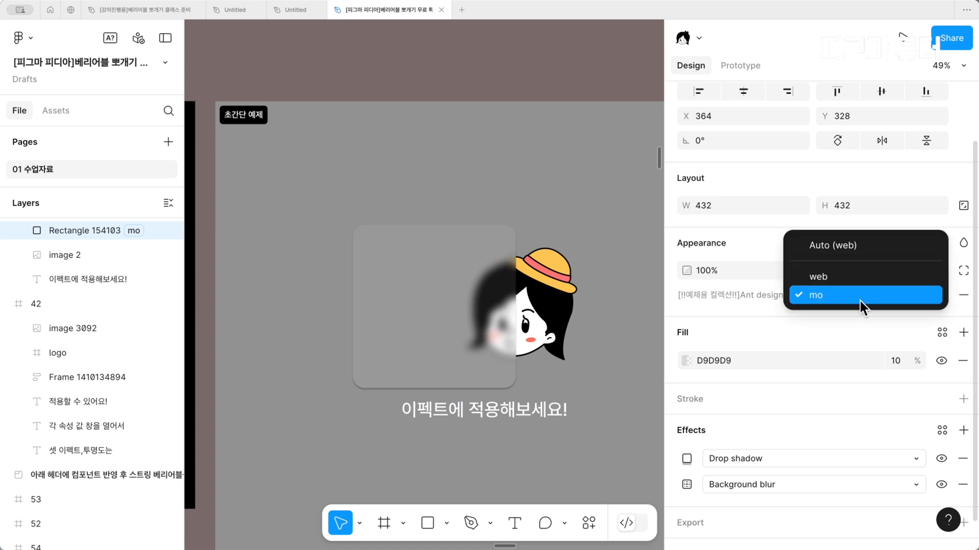
pyautogui.click(815, 277)
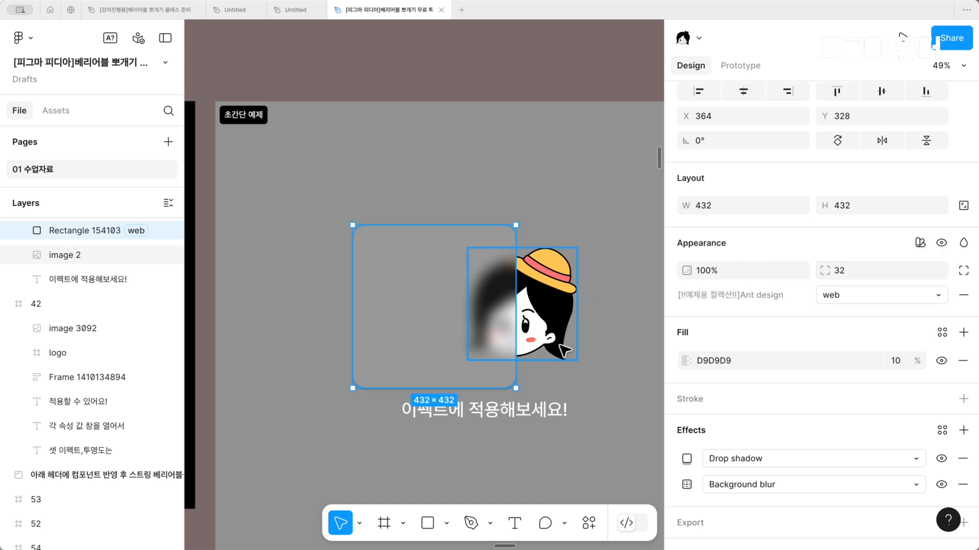
pyautogui.click(587, 361)
pyautogui.scroll(-4, 588, 361)
pyautogui.hscroll(2, 588, 361)
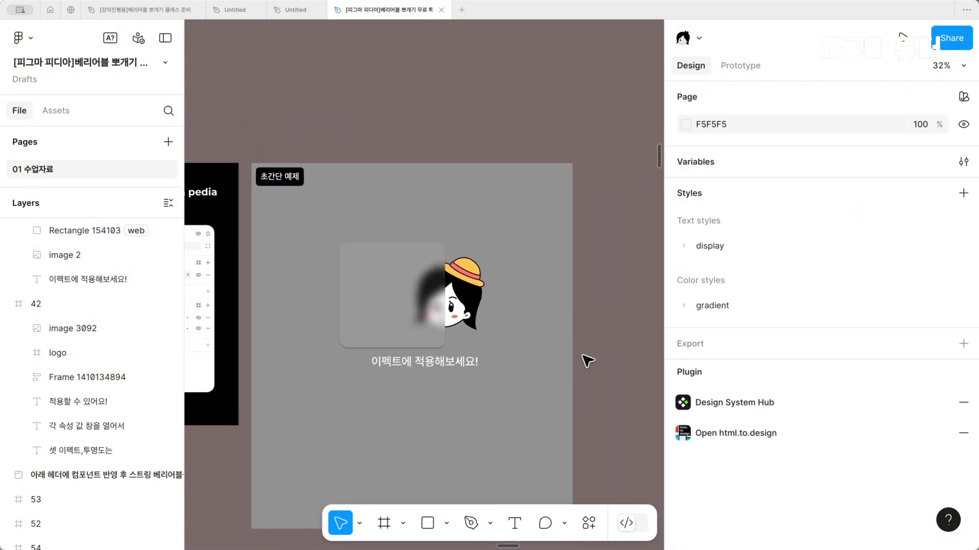
pyautogui.scroll(-1, 587, 361)
pyautogui.hscroll(-1, 588, 361)
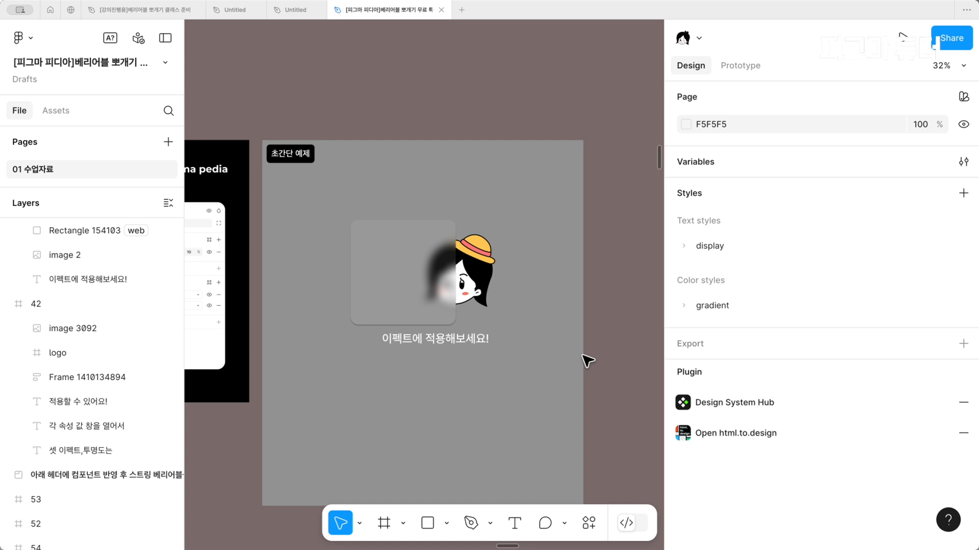
pyautogui.hscroll(1, 588, 361)
pyautogui.scroll(-2, 588, 361)
pyautogui.hscroll(-2, 587, 361)
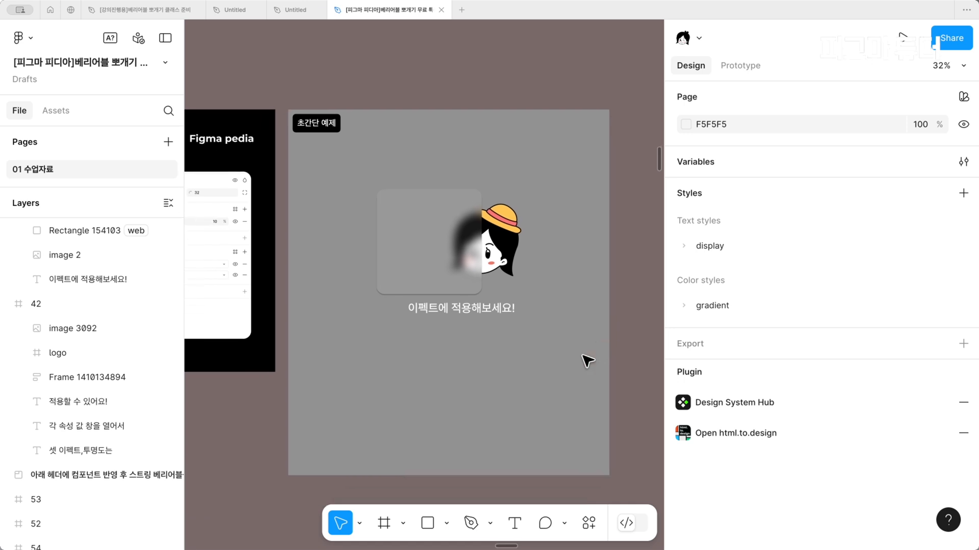
pyautogui.scroll(1, 588, 361)
pyautogui.scroll(-1, 588, 361)
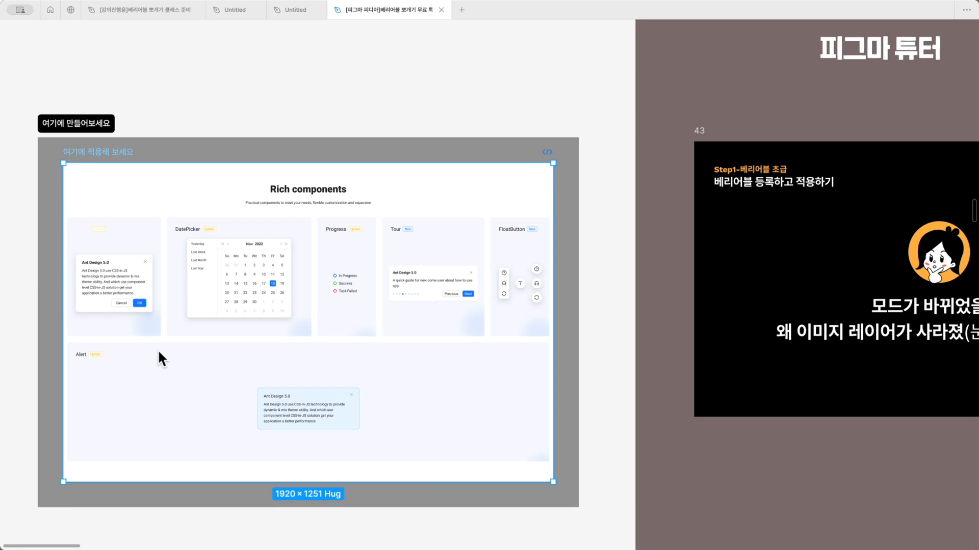
# Show the interface again and set the 여기에 적용해 보세요 frame's Ant design mode to mo
pyautogui.click(175, 79)
pyautogui.press('super+backslash')
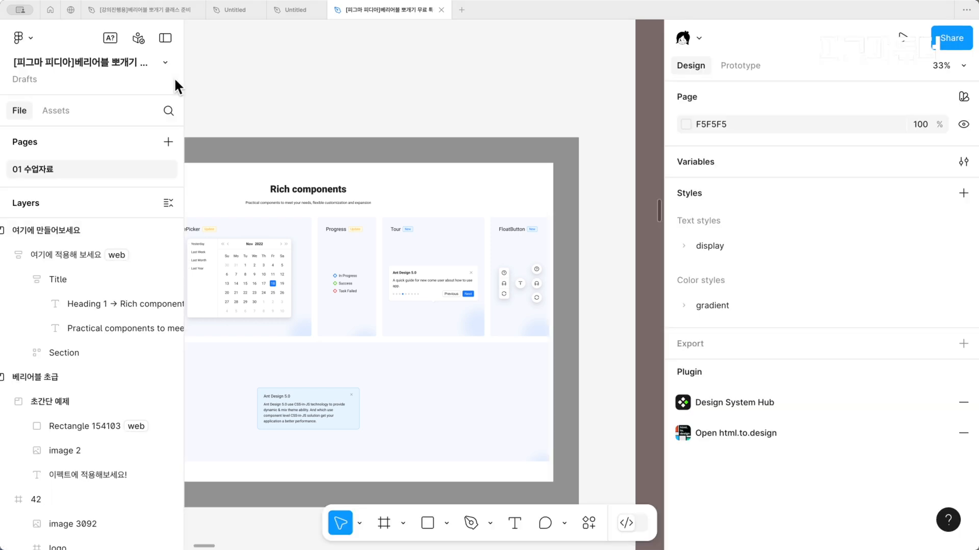
pyautogui.hscroll(-1, 339, 108)
pyautogui.scroll(-1, 339, 108)
pyautogui.hscroll(-1, 330, 121)
pyautogui.scroll(-1, 330, 120)
pyautogui.click(236, 124)
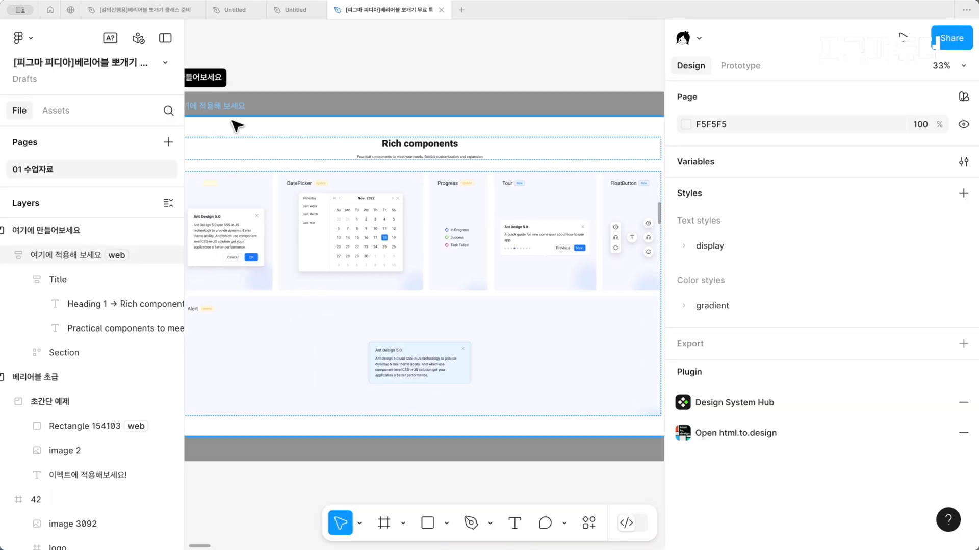
pyautogui.click(844, 449)
pyautogui.click(829, 465)
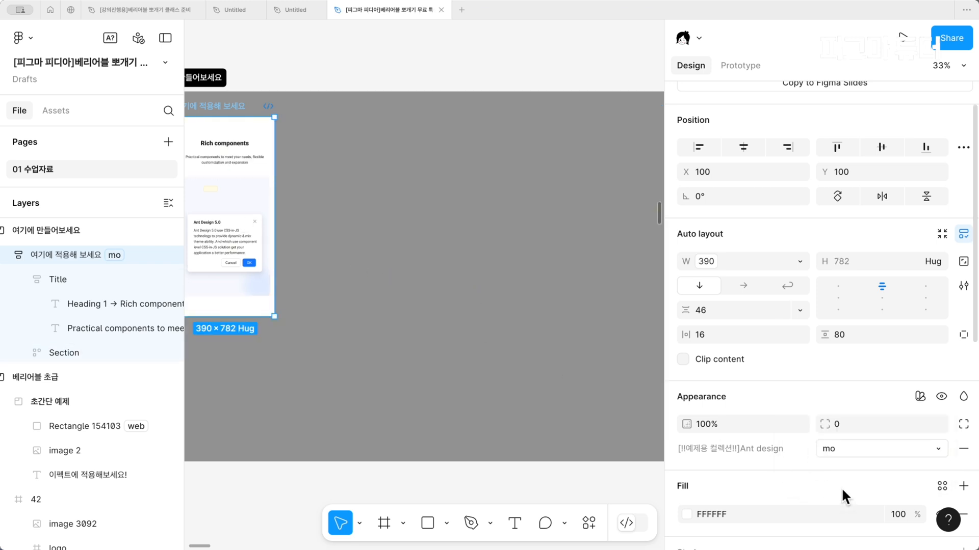
# Switch the practice frame's Ant design mode to web and back to mo
pyautogui.click(841, 448)
pyautogui.click(833, 430)
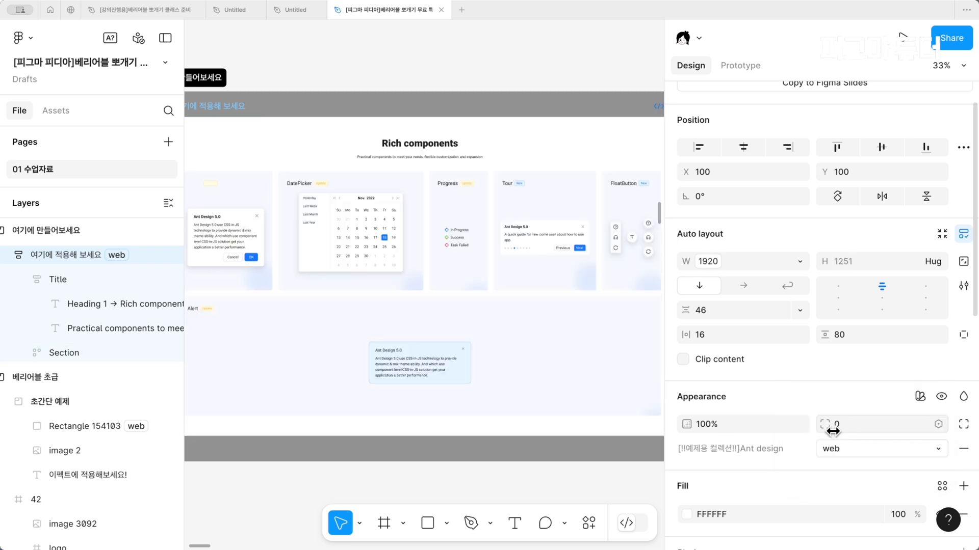
pyautogui.click(842, 449)
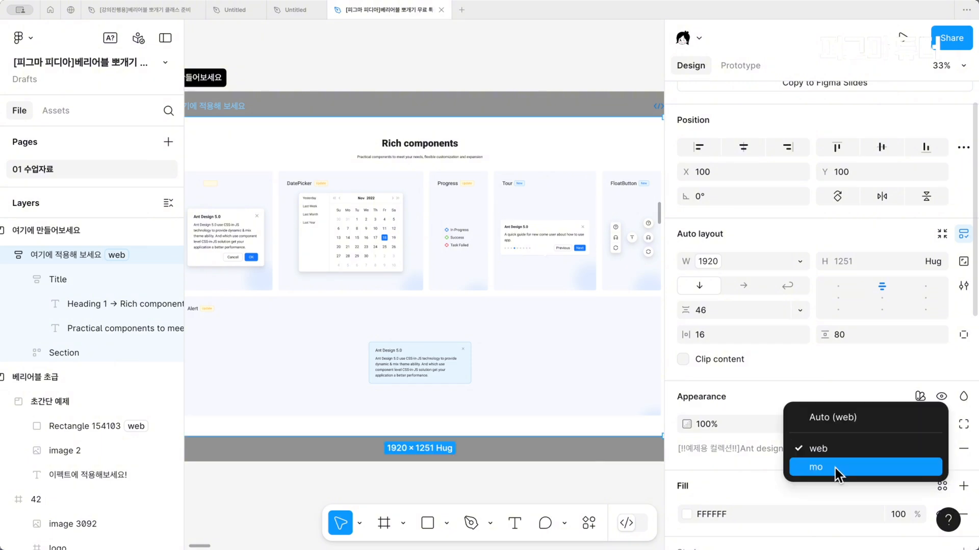
pyautogui.click(834, 465)
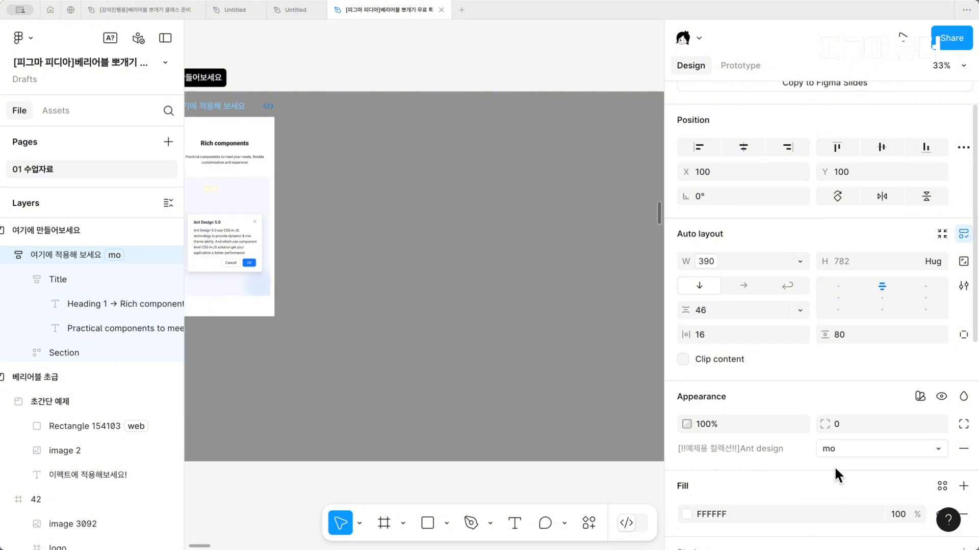
# Expand the practice frame's Section layer and inspect the visibility variable on several of its Background layers
pyautogui.click(24, 353)
pyautogui.hscroll(-2, 275, 402)
pyautogui.scroll(1, 275, 402)
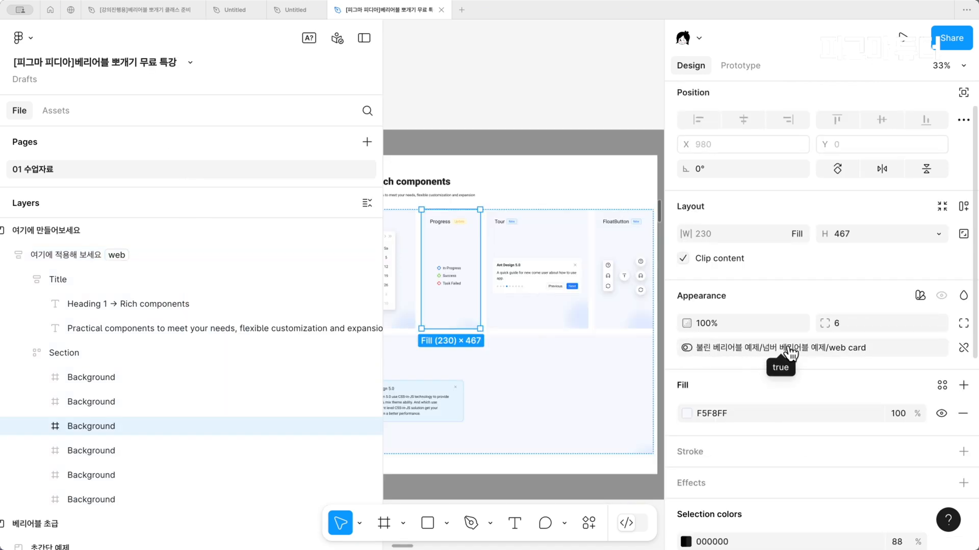
pyautogui.click(215, 448)
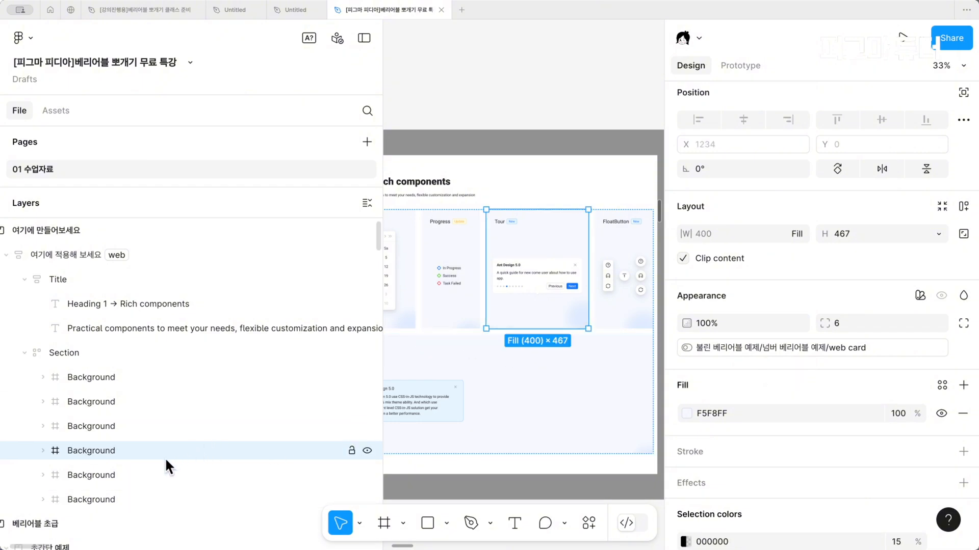
pyautogui.click(147, 475)
pyautogui.click(131, 490)
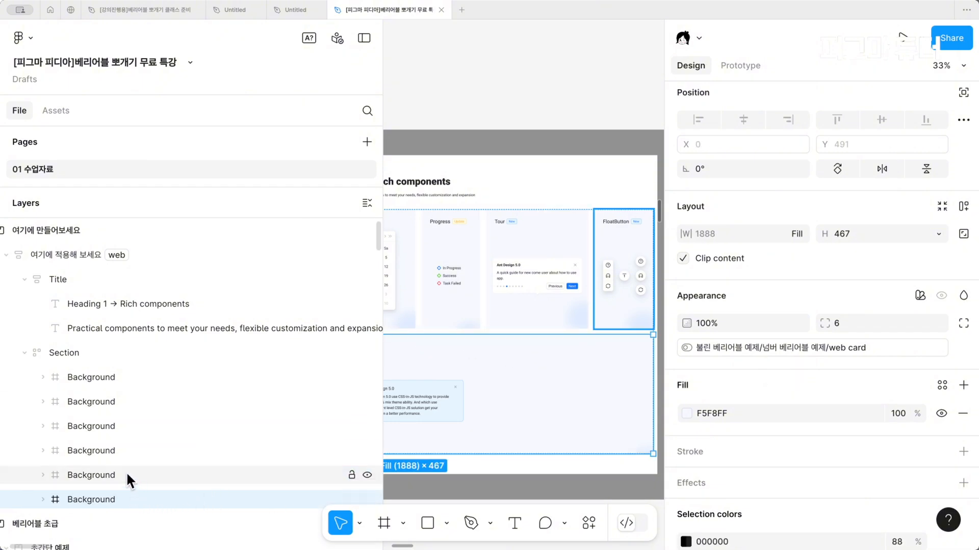
pyautogui.click(107, 406)
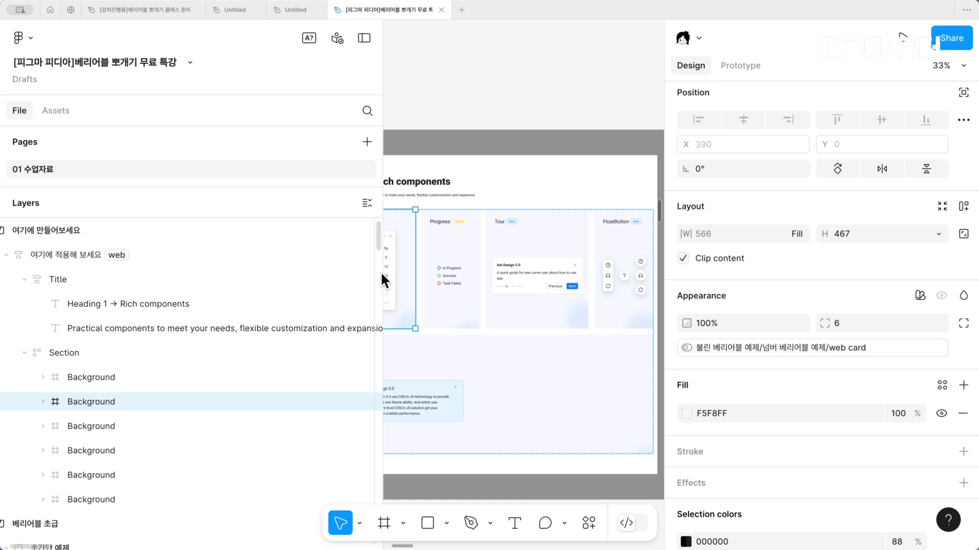
# Narrow the layers sidebar and, with the interface hidden, go to slide 44 about boolean variables
pyautogui.scroll(-10, 210, 291)
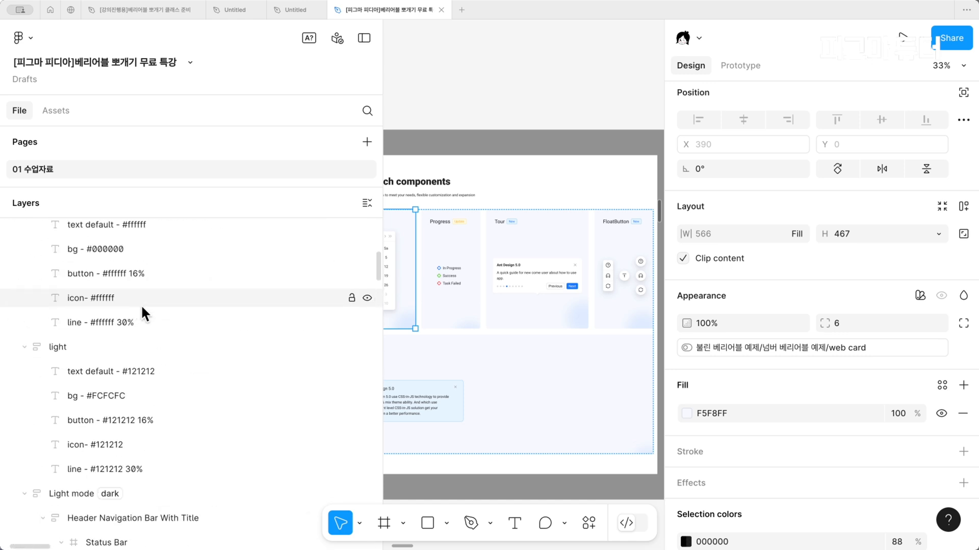
pyautogui.moveTo(382, 261); pyautogui.dragTo(195, 337)
pyautogui.hscroll(15, 396, 336)
pyautogui.scroll(-3, 395, 339)
pyautogui.press('super+backslash')
pyautogui.scroll(2, 396, 339)
pyautogui.scroll(2, 397, 339)
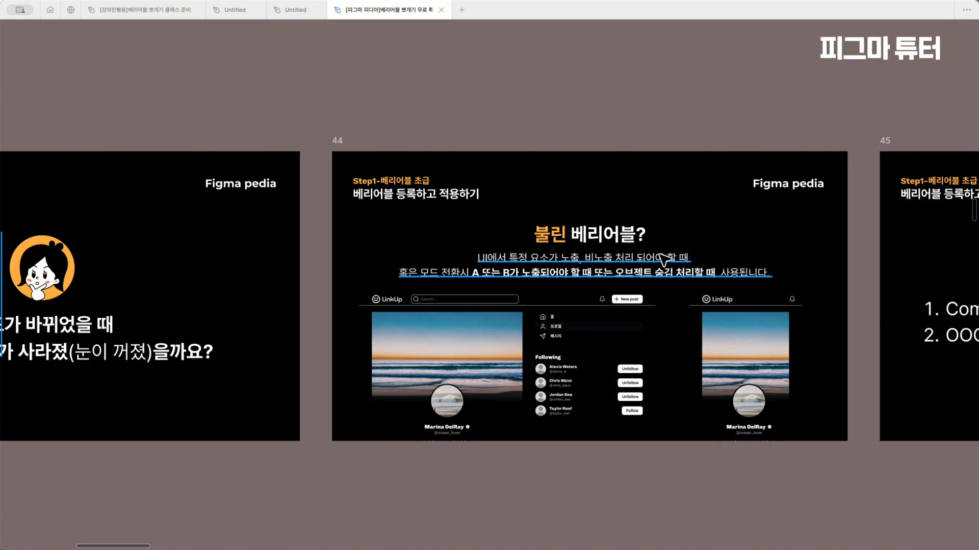
pyautogui.hscroll(5, 662, 260)
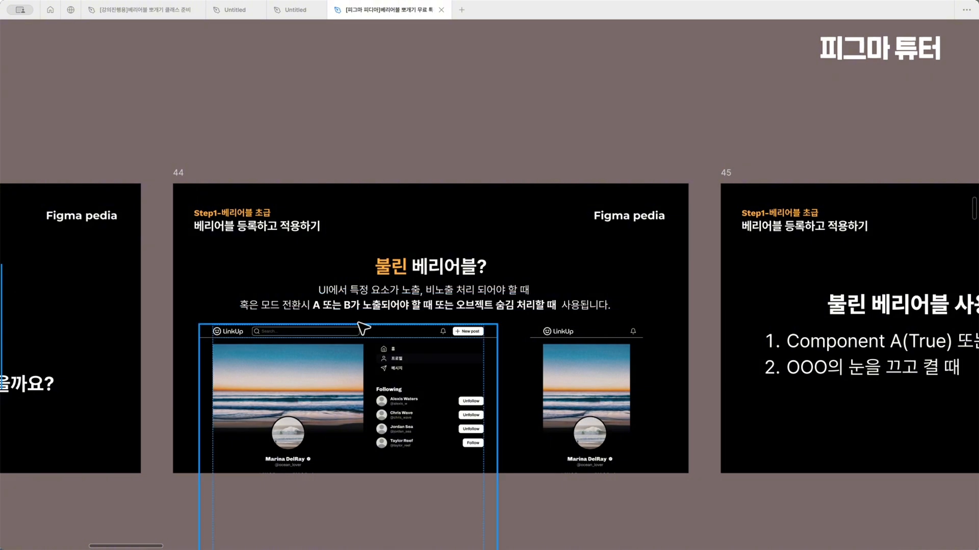
# Inspect the header row of the web example and of the mobile example on slide 44
pyautogui.scroll(3, 363, 328)
pyautogui.click(365, 337)
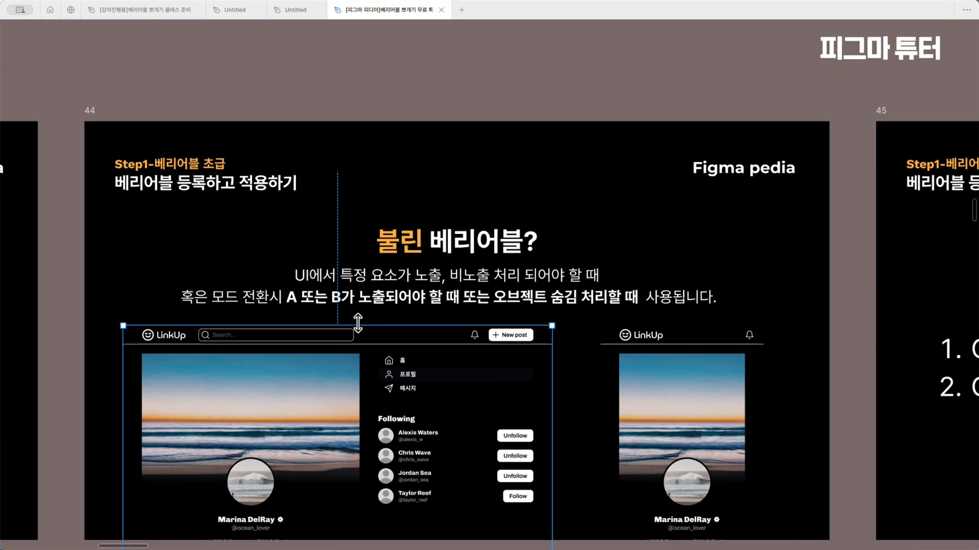
pyautogui.click(419, 338)
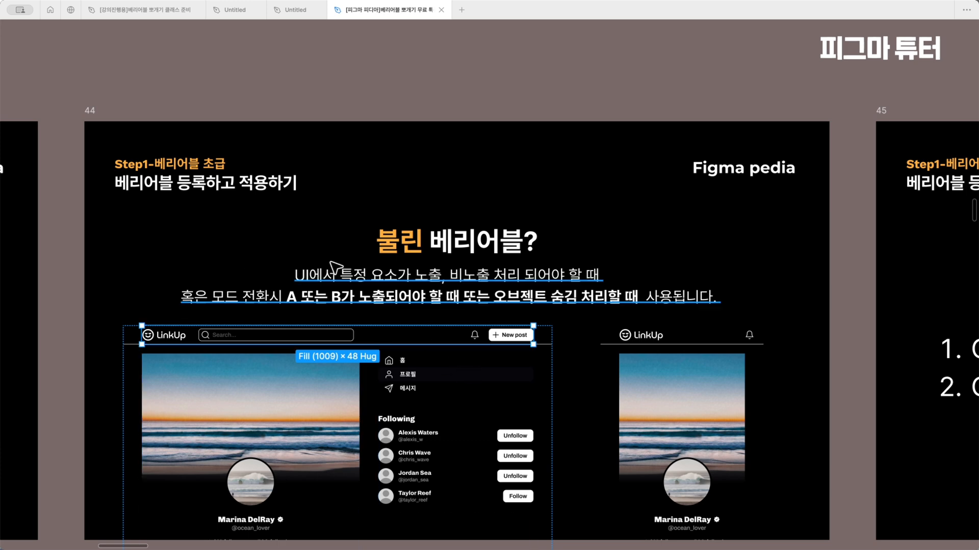
pyautogui.click(687, 339)
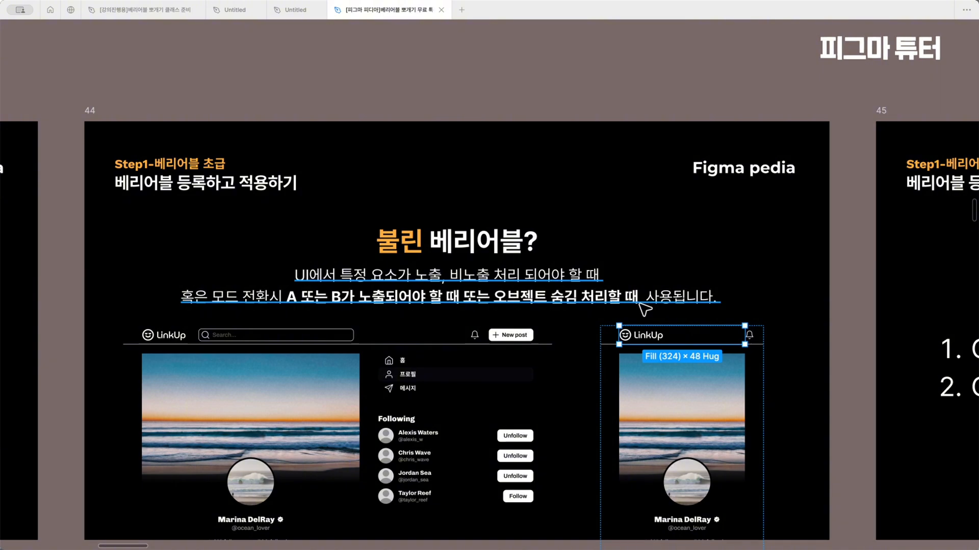
# Go through slides 45 and 46 on boolean variable use cases to the completed A-or-B example section
pyautogui.hscroll(15, 645, 309)
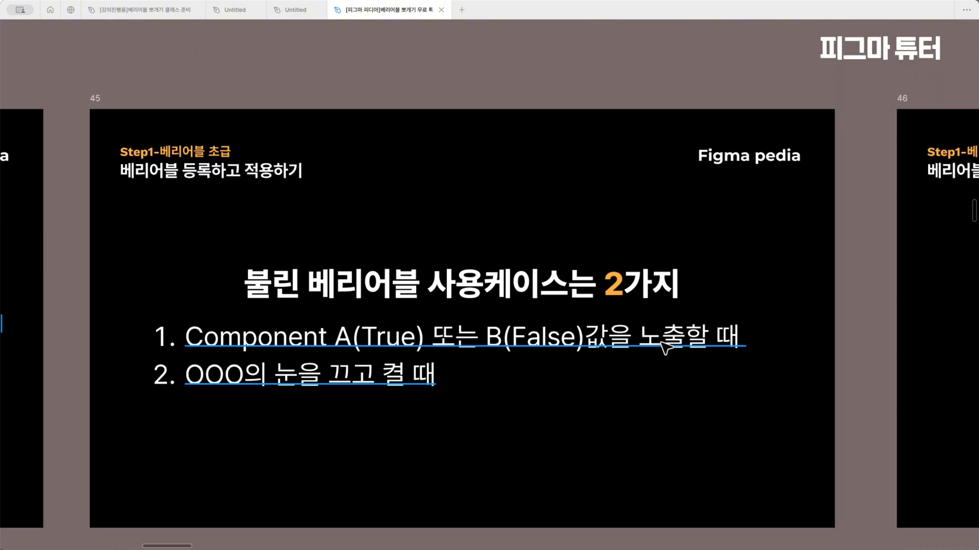
pyautogui.click(664, 347)
pyautogui.click(572, 448)
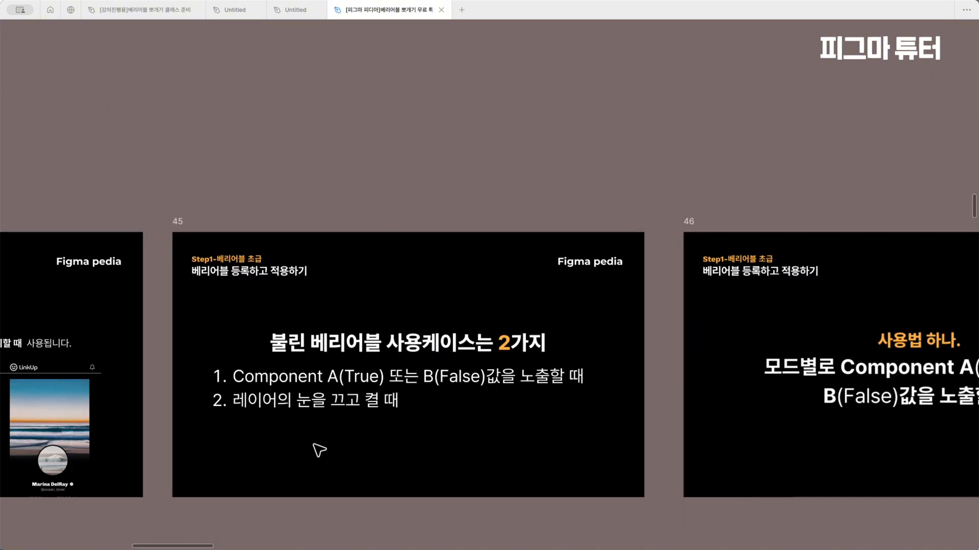
pyautogui.scroll(3, 317, 449)
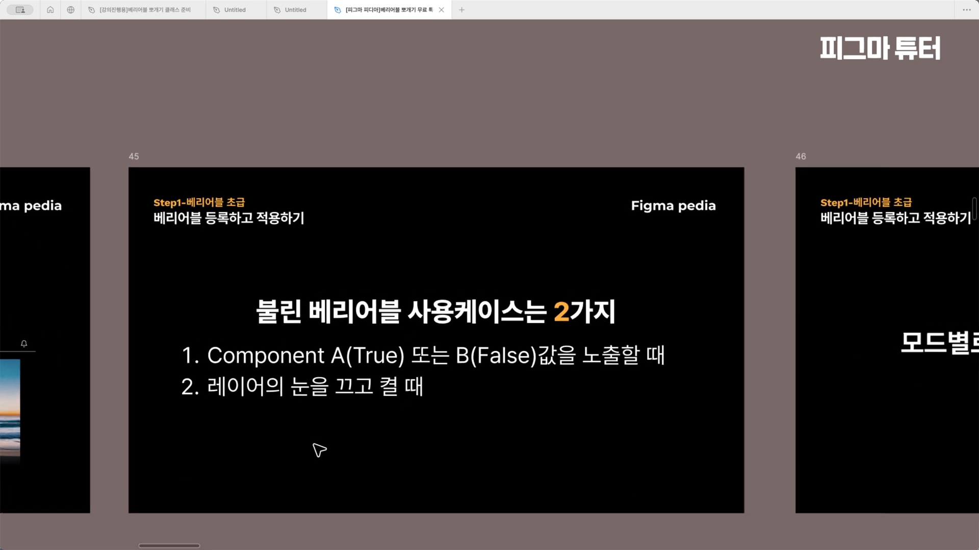
pyautogui.press('n')
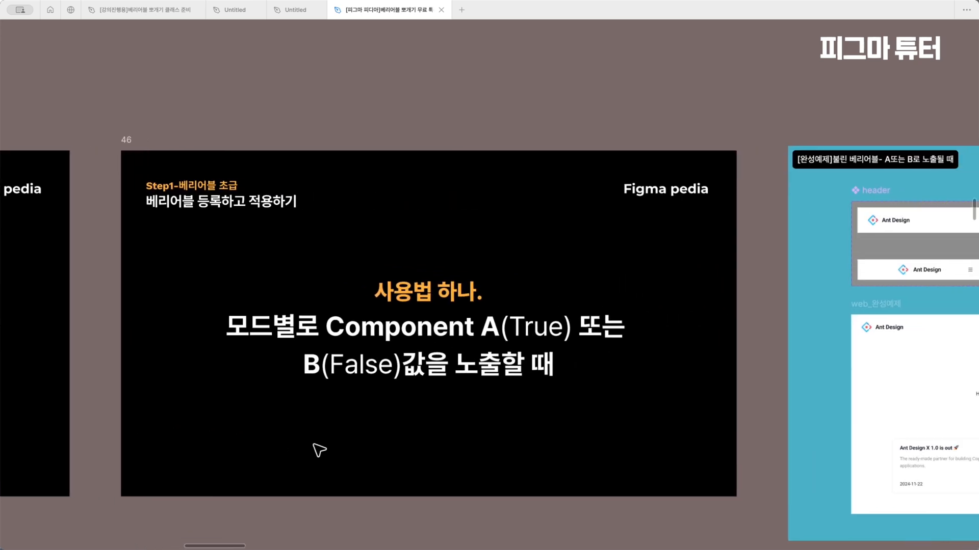
pyautogui.hscroll(1, 319, 450)
pyautogui.hscroll(1, 315, 444)
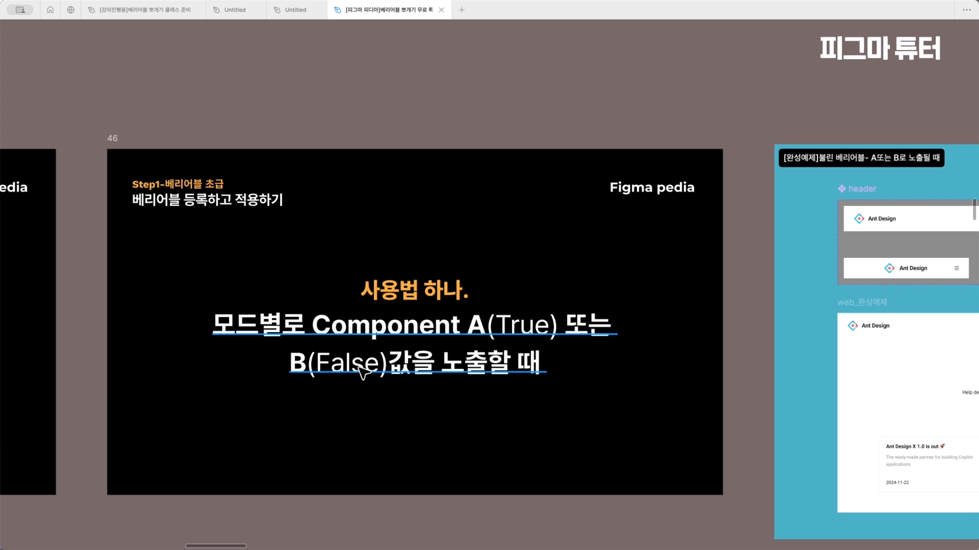
pyautogui.hscroll(10, 363, 372)
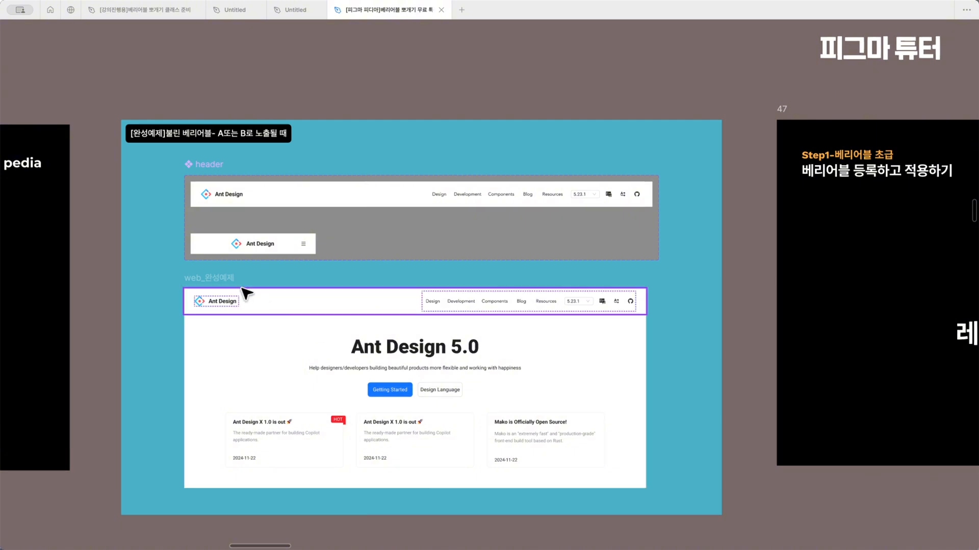
# Show the interface again and inspect the Property 1 value of the header component's true and false variants
pyautogui.click(227, 280)
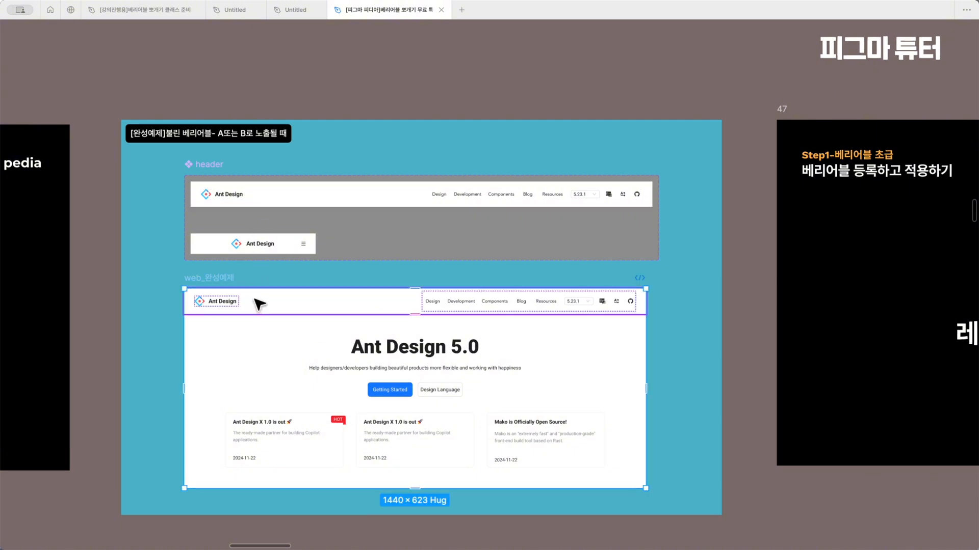
pyautogui.click(249, 198)
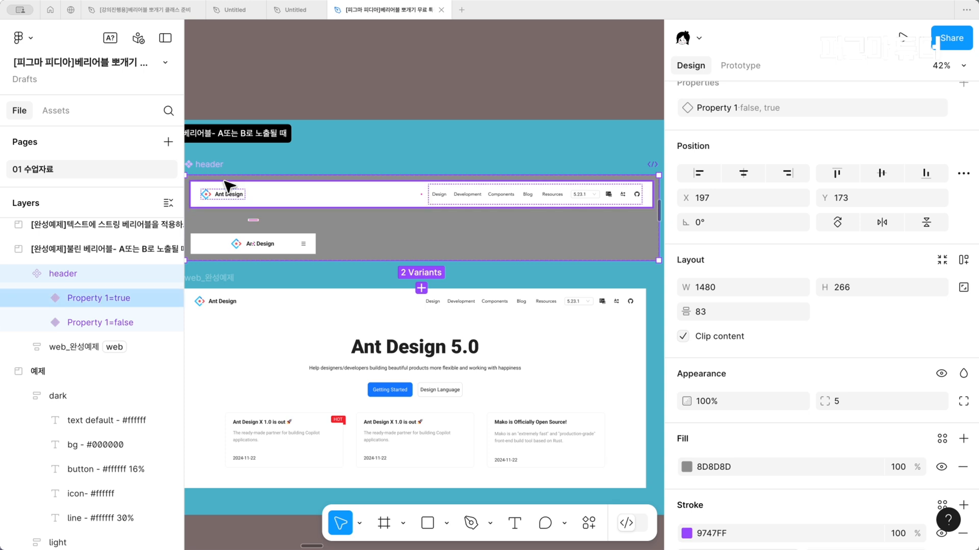
pyautogui.scroll(3, 228, 186)
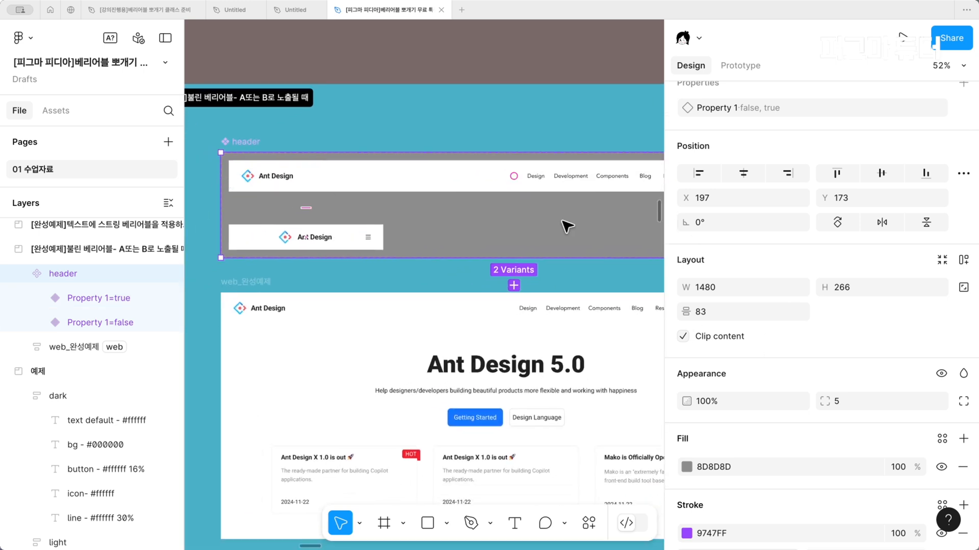
pyautogui.click(521, 171)
pyautogui.scroll(1, 881, 157)
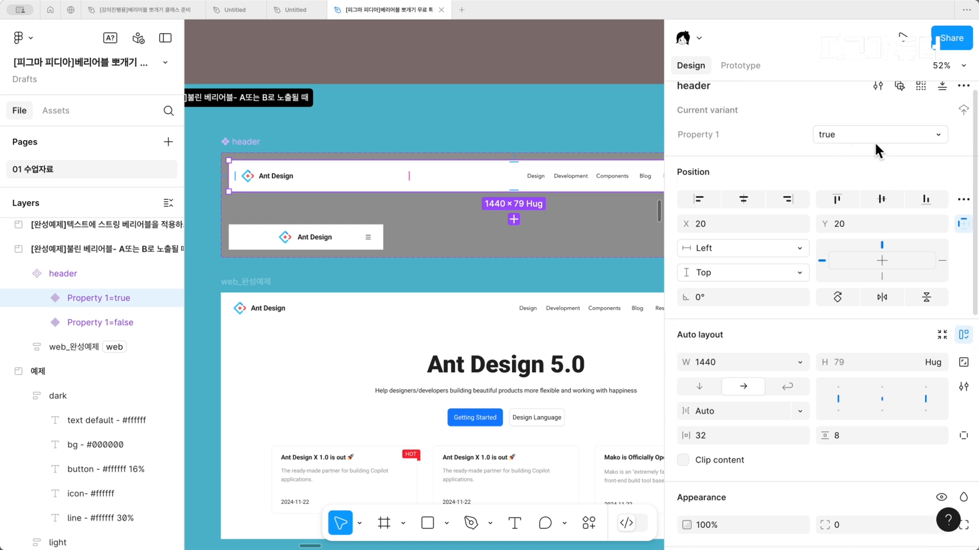
pyautogui.click(341, 237)
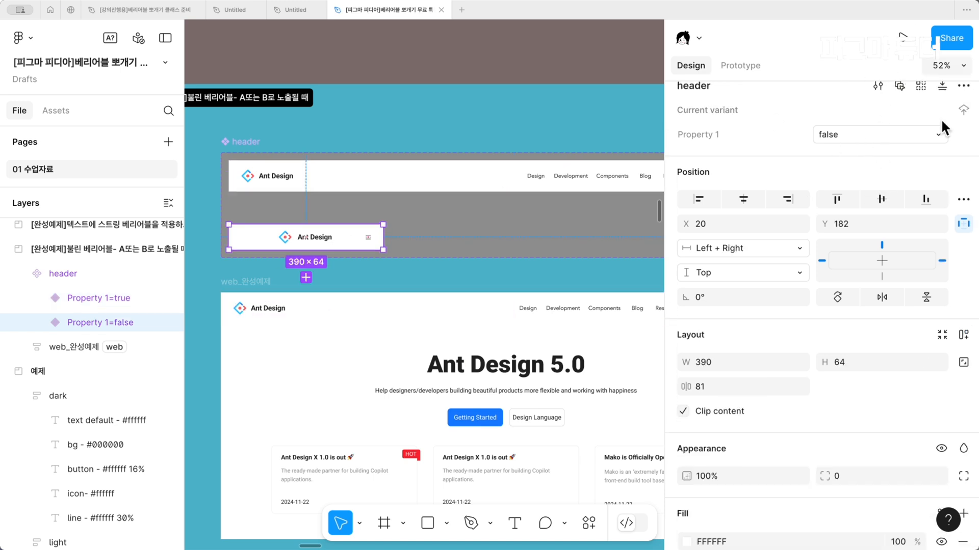
# Try to move the header component's true variant down toward the web_완성예제 frame and undo the move
pyautogui.scroll(-2, 538, 199)
pyautogui.click(513, 150)
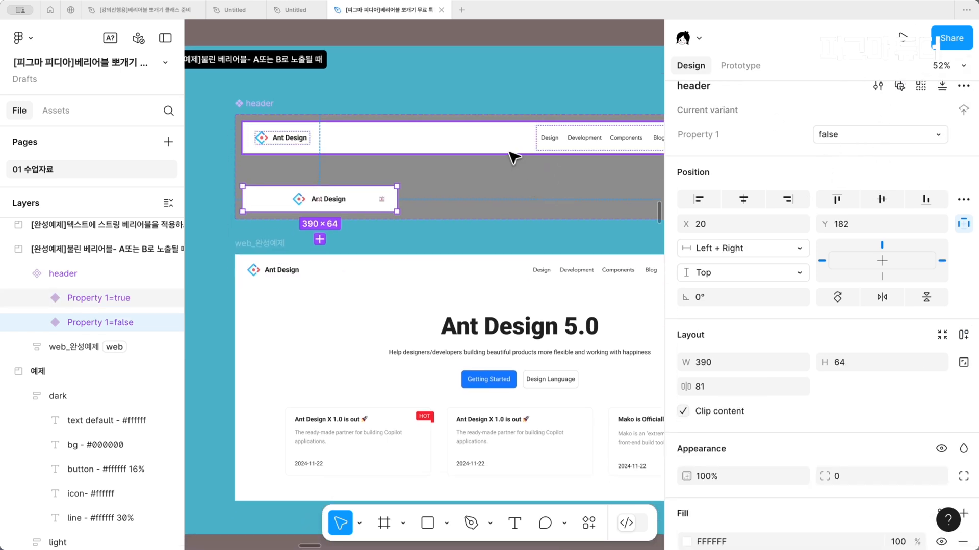
pyautogui.moveTo(512, 141); pyautogui.dragTo(433, 301)
pyautogui.press('super+z')
# Inspect which variable is bound to Property 1 of the header instance in the web_완성예제 frame
pyautogui.hscroll(2, 436, 301)
pyautogui.click(502, 252)
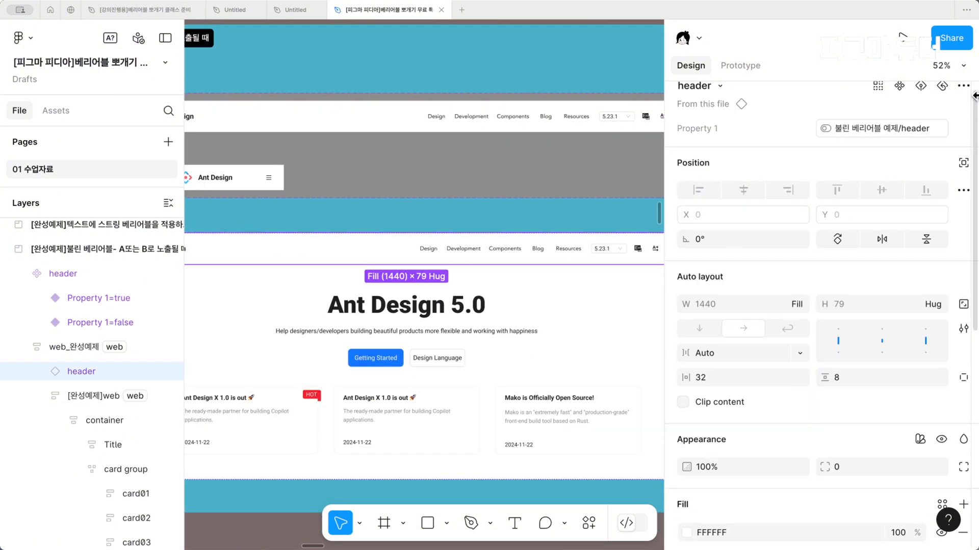
pyautogui.click(406, 218)
# Switch the web_완성예제 frame's Ant design mode to mo and back to web, twice
pyautogui.scroll(-2, 406, 219)
pyautogui.scroll(-2, 407, 220)
pyautogui.click(268, 217)
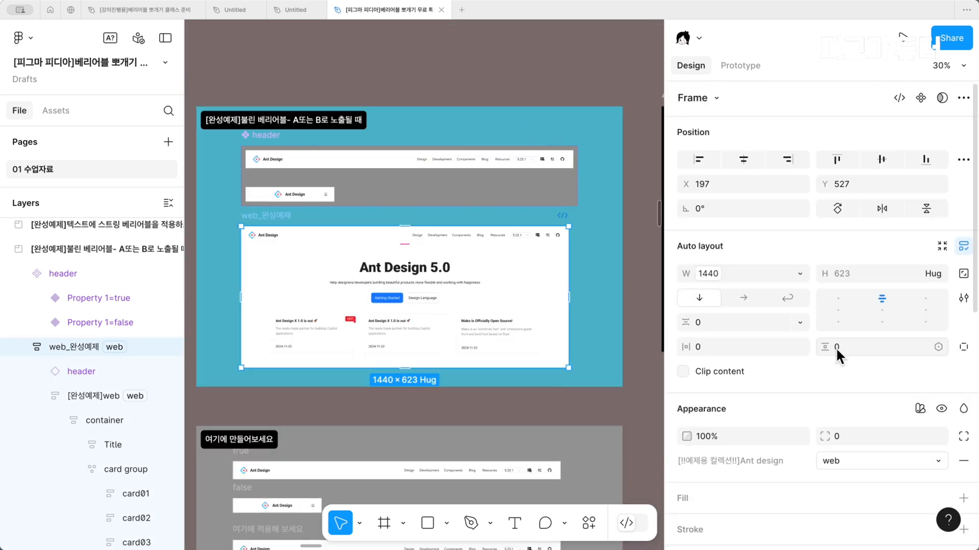
pyautogui.click(863, 463)
pyautogui.click(832, 477)
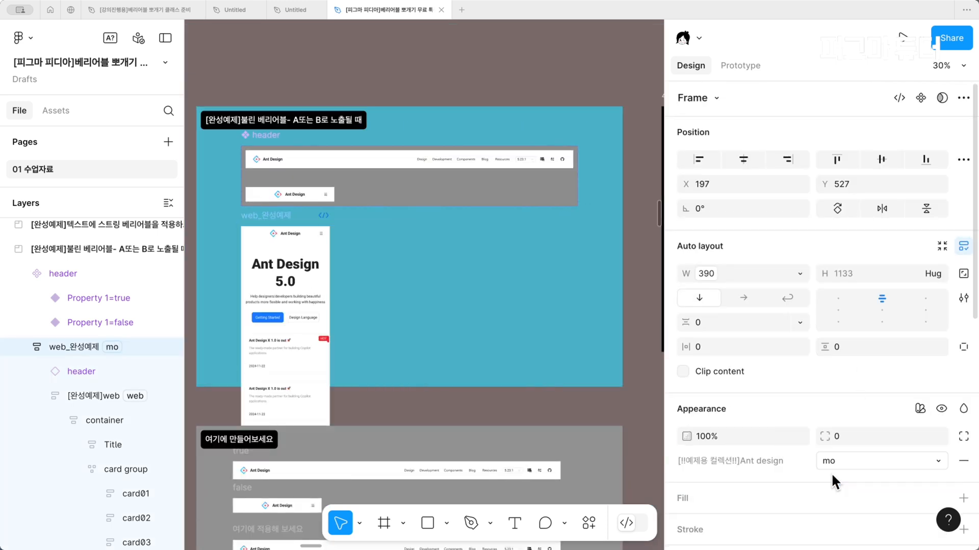
pyautogui.click(874, 460)
pyautogui.click(874, 441)
pyautogui.click(878, 458)
pyautogui.click(856, 481)
pyautogui.click(861, 460)
pyautogui.click(859, 441)
# Open the file's variables for the Ant design example collection and move their window down to uncover the canvas
pyautogui.click(589, 122)
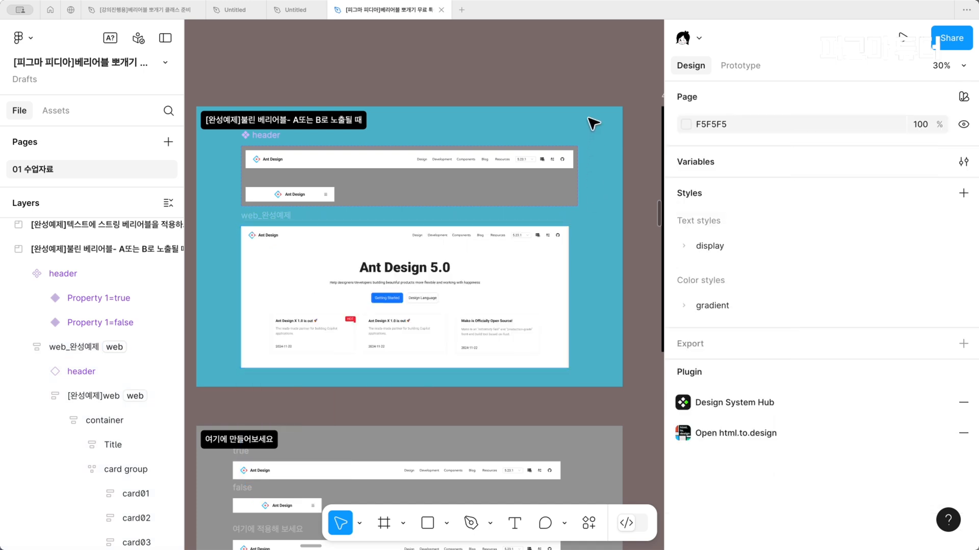
pyautogui.click(963, 162)
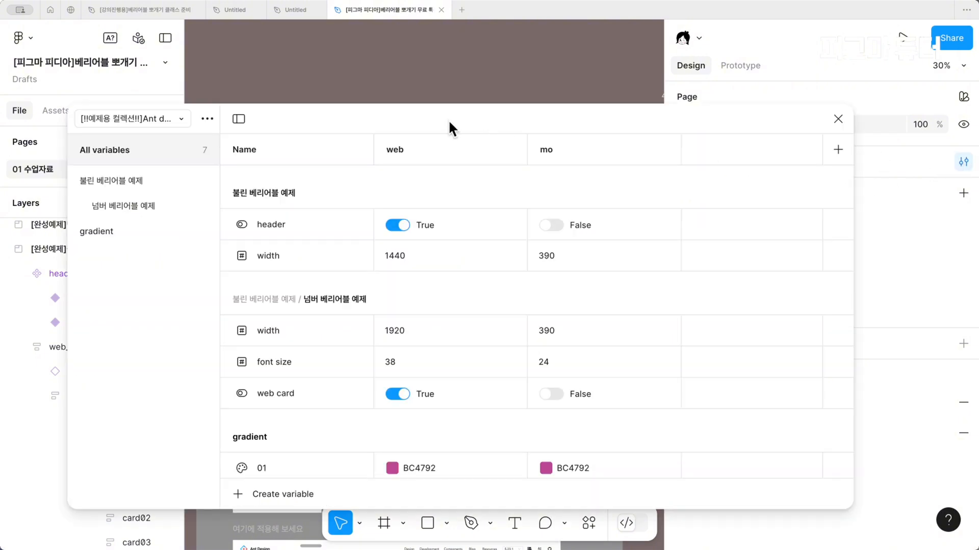
pyautogui.moveTo(448, 122); pyautogui.dragTo(432, 163)
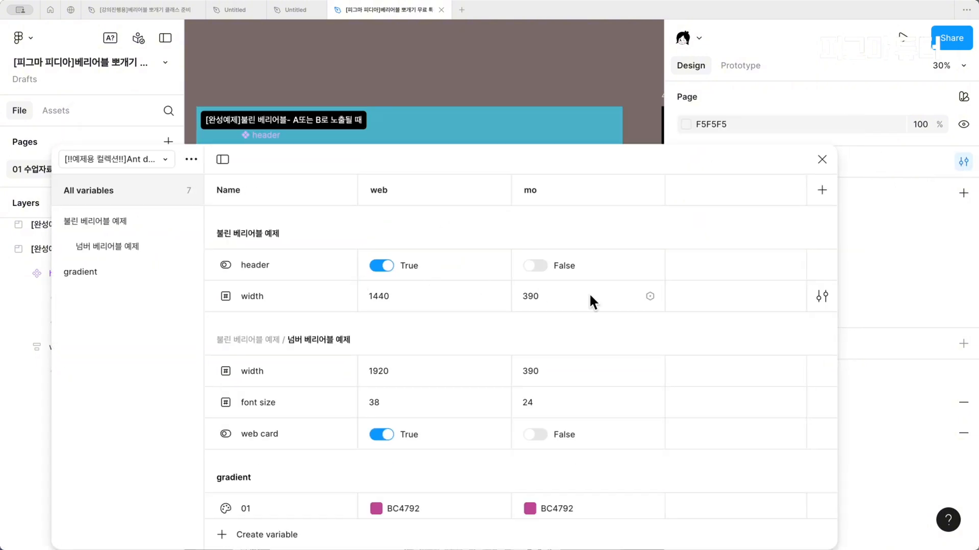
pyautogui.scroll(-4, 592, 133)
pyautogui.scroll(-1, 459, 102)
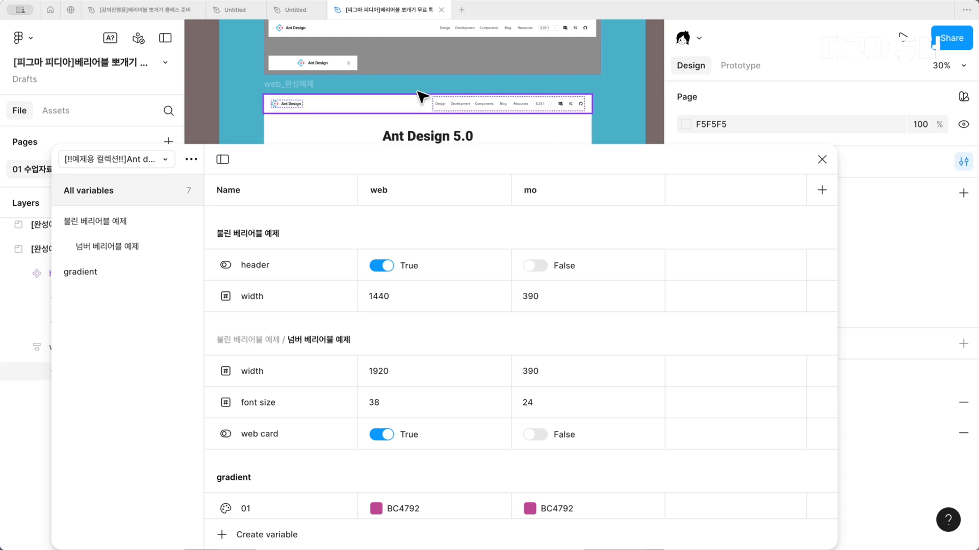
# Compare the header component's wide and narrow variants with the header variable's web and mo values
pyautogui.click(414, 44)
pyautogui.scroll(3, 413, 44)
pyautogui.scroll(-1, 434, 62)
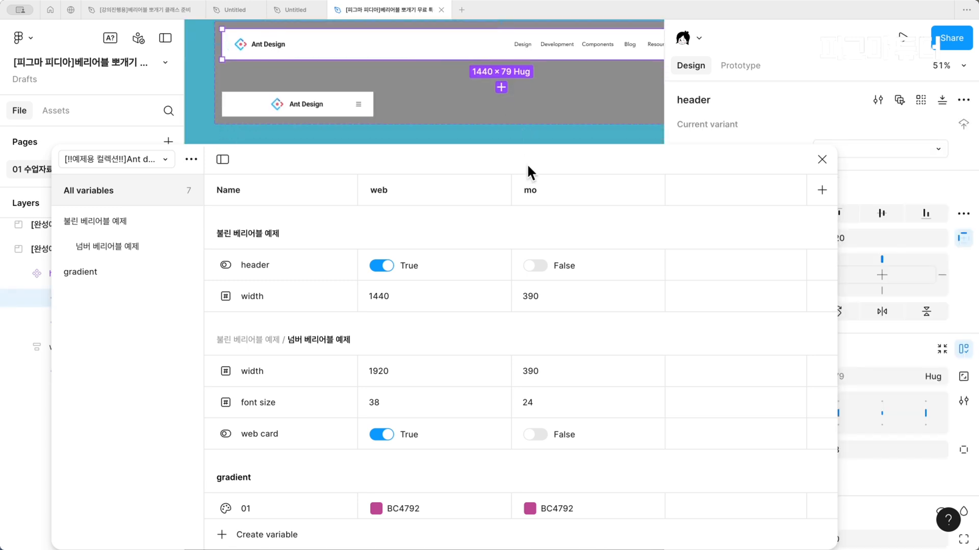
pyautogui.moveTo(527, 163); pyautogui.dragTo(410, 244)
pyautogui.click(329, 111)
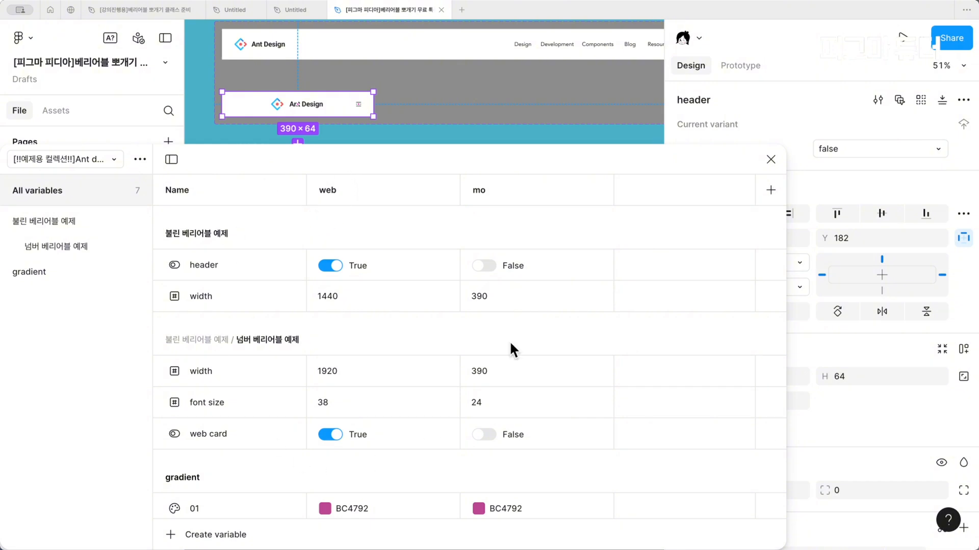
# Toggle the header variable's web value to False and back to True
pyautogui.click(331, 265)
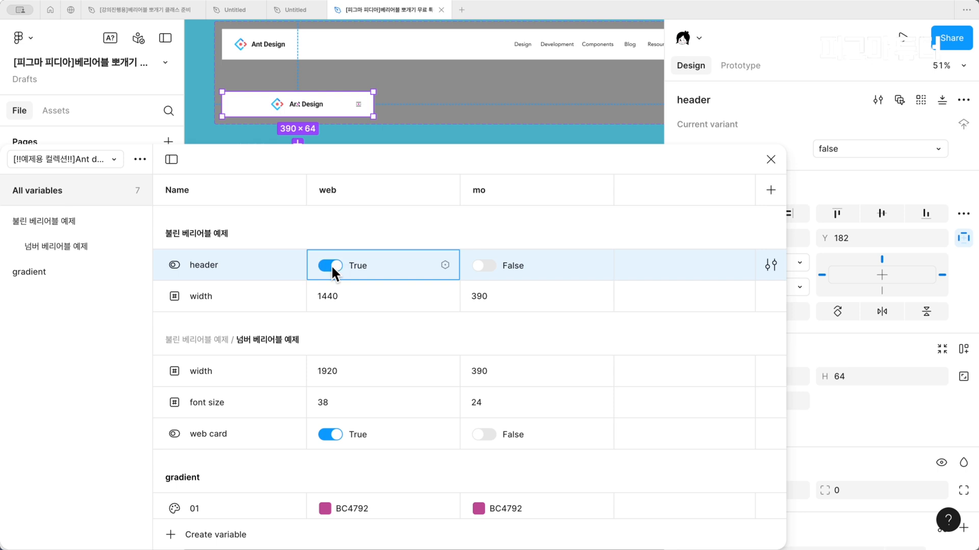
pyautogui.click(331, 265)
pyautogui.click(332, 264)
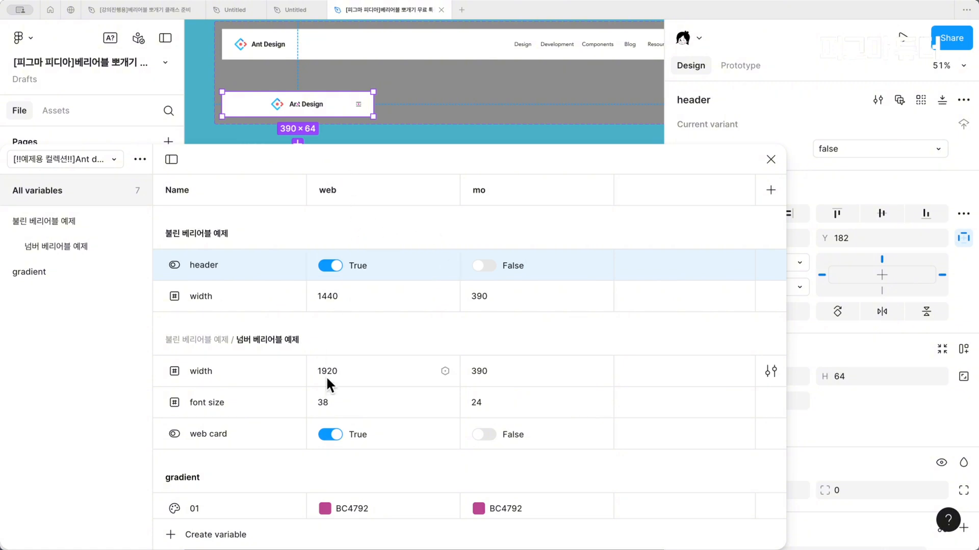
pyautogui.click(329, 265)
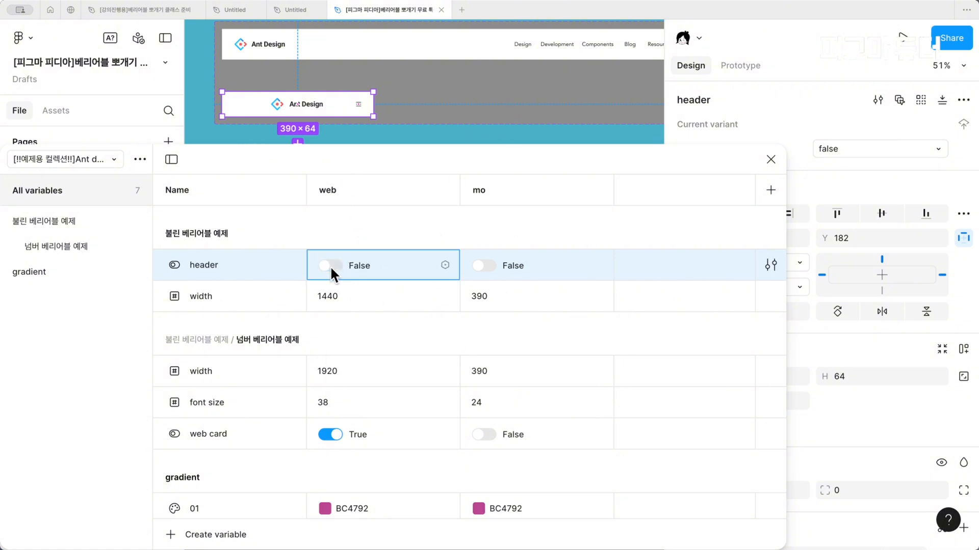
pyautogui.click(329, 265)
# Select the header instance in web_완성예제, then set the header variable's web value to False and restore it to True
pyautogui.scroll(-4, 494, 142)
pyautogui.scroll(3, 494, 144)
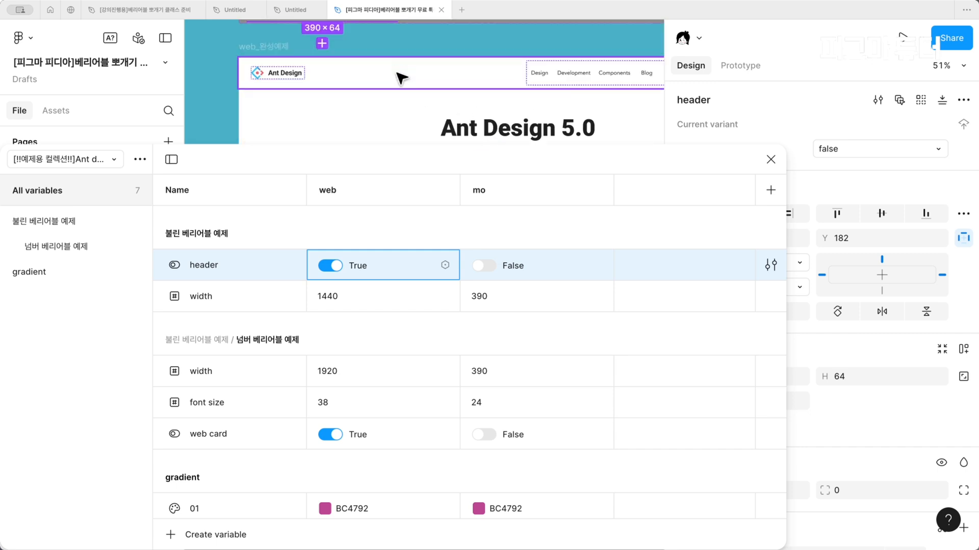
pyautogui.click(400, 77)
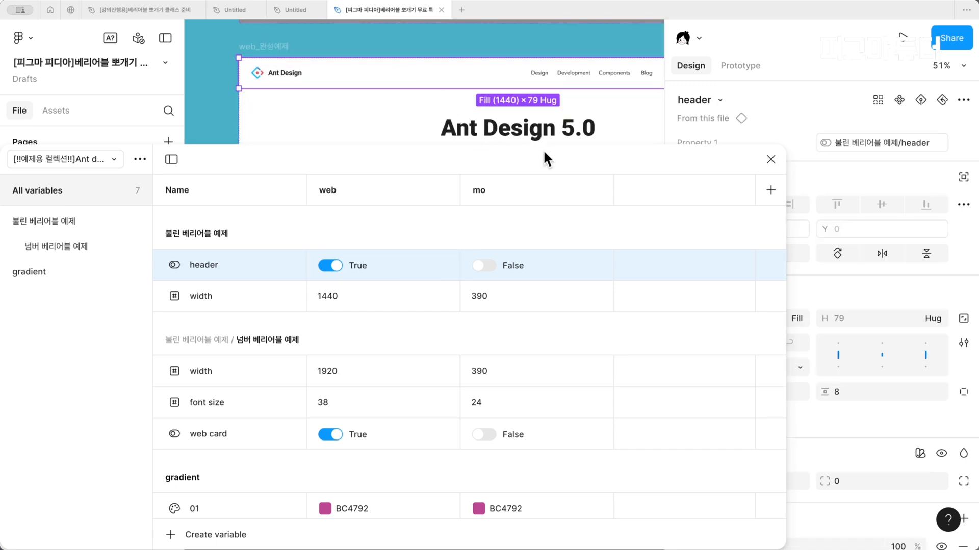
pyautogui.click(333, 264)
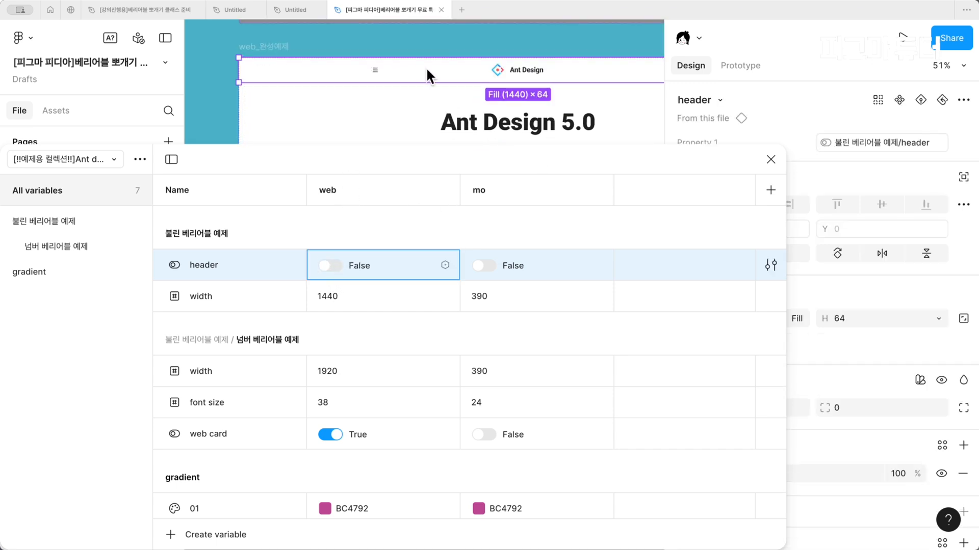
pyautogui.hscroll(3, 444, 54)
pyautogui.hscroll(2, 444, 55)
pyautogui.scroll(1, 443, 55)
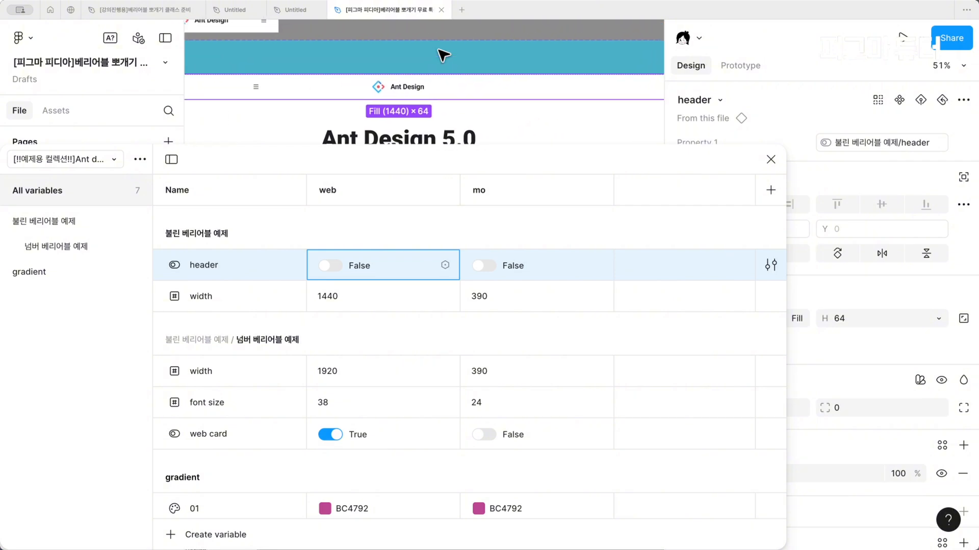
pyautogui.click(328, 266)
pyautogui.scroll(-2, 402, 125)
pyautogui.hscroll(3, 402, 125)
pyautogui.hscroll(-4, 403, 125)
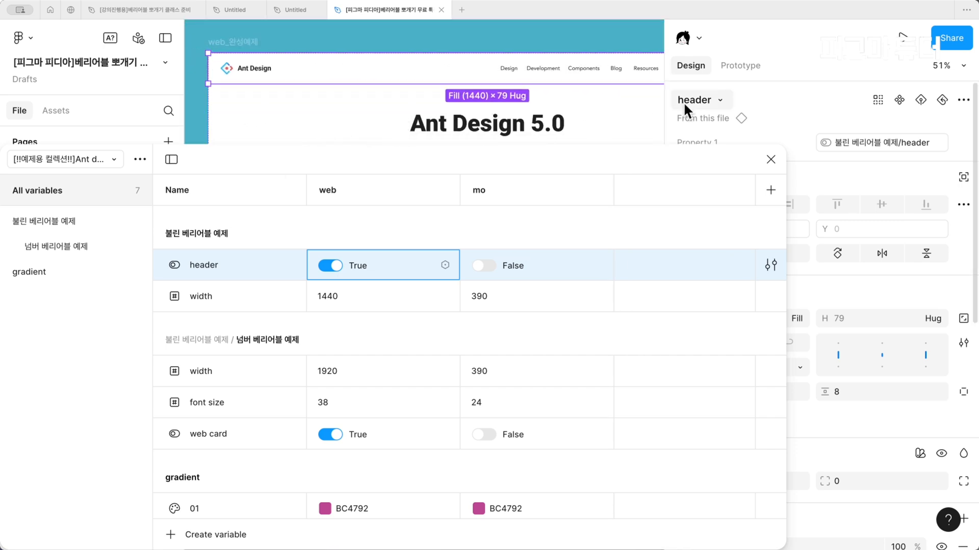
# Close the variables window and go to the 여기에 만들어보세요 practice section below the completed example
pyautogui.click(770, 160)
pyautogui.scroll(-5, 448, 280)
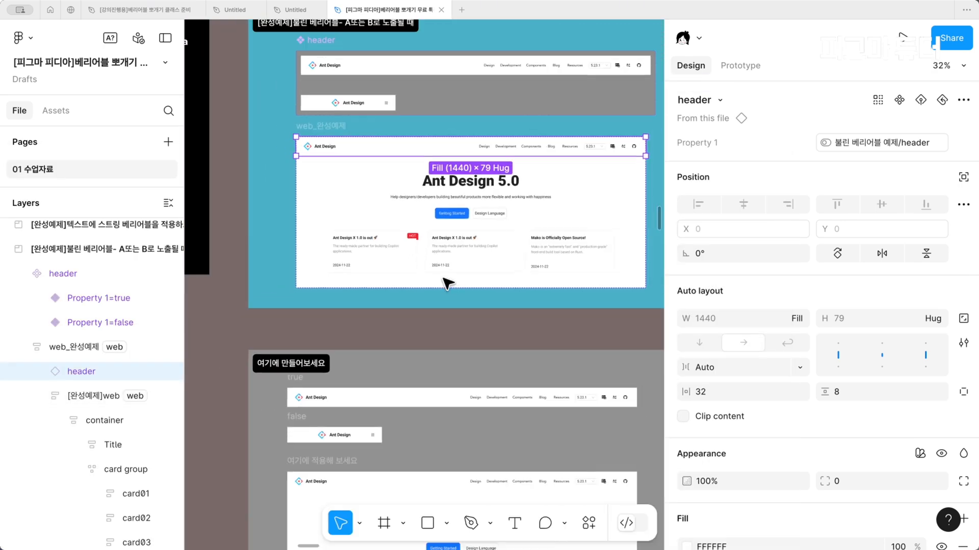
pyautogui.scroll(-3, 448, 280)
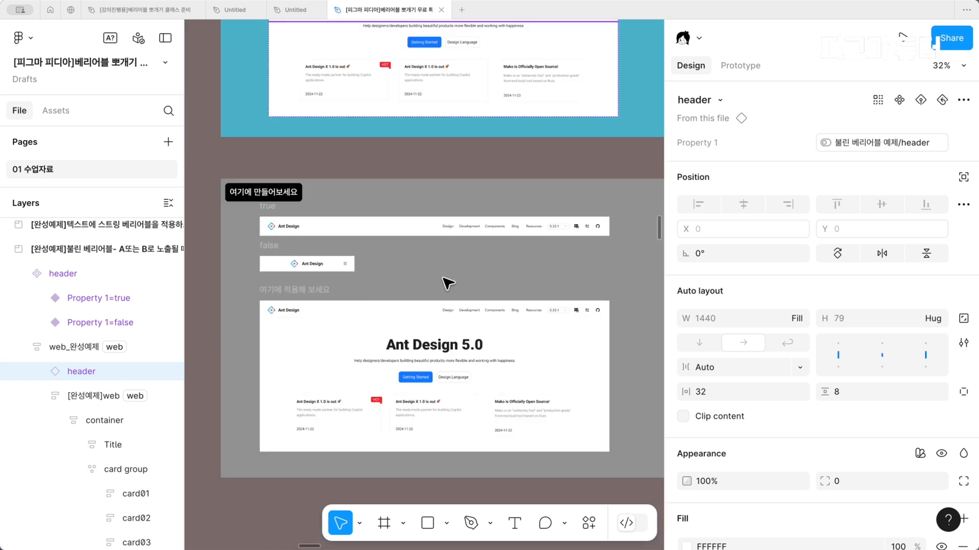
pyautogui.hscroll(1, 448, 279)
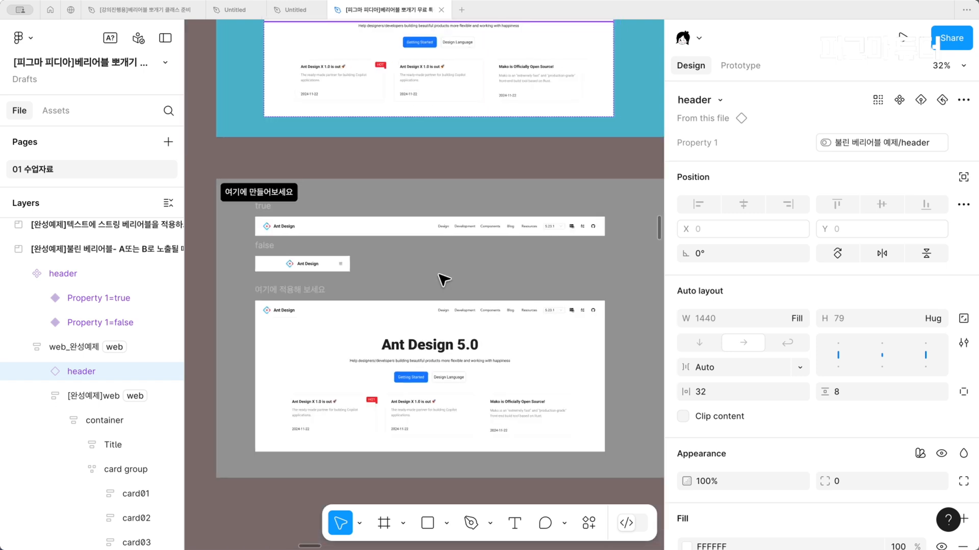
# Combine the true and false header frames in the practice section into one component set and check both variants
pyautogui.scroll(2, 439, 275)
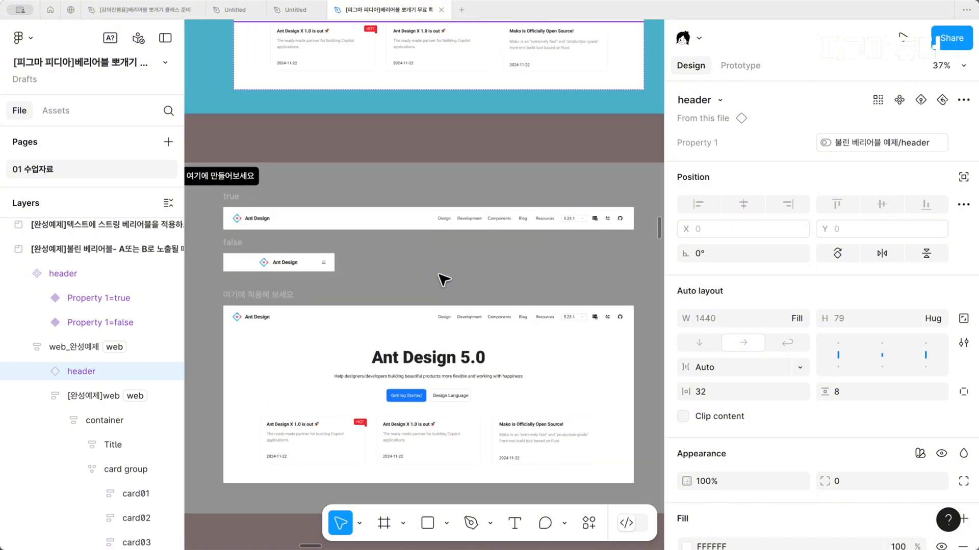
pyautogui.moveTo(212, 193); pyautogui.dragTo(228, 264)
pyautogui.hscroll(-2, 228, 264)
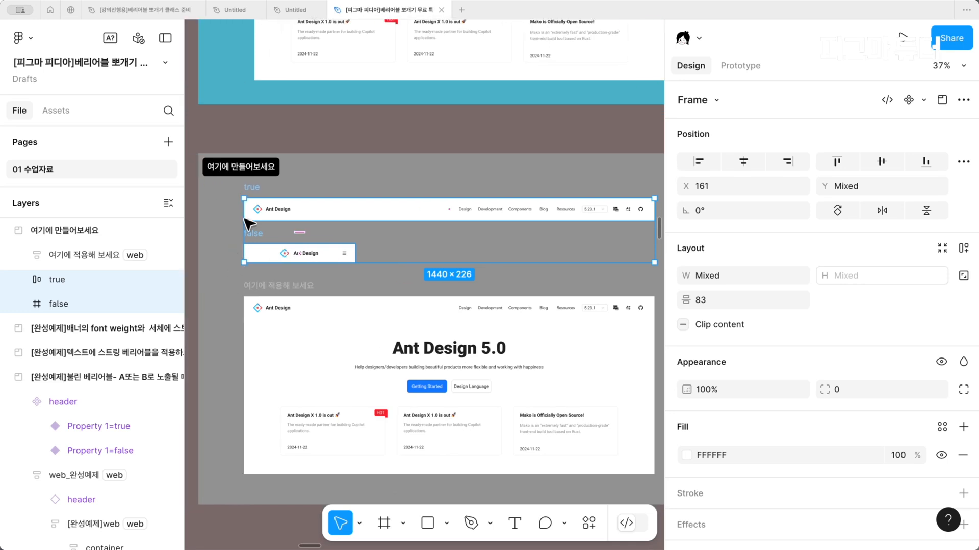
pyautogui.scroll(3, 270, 210)
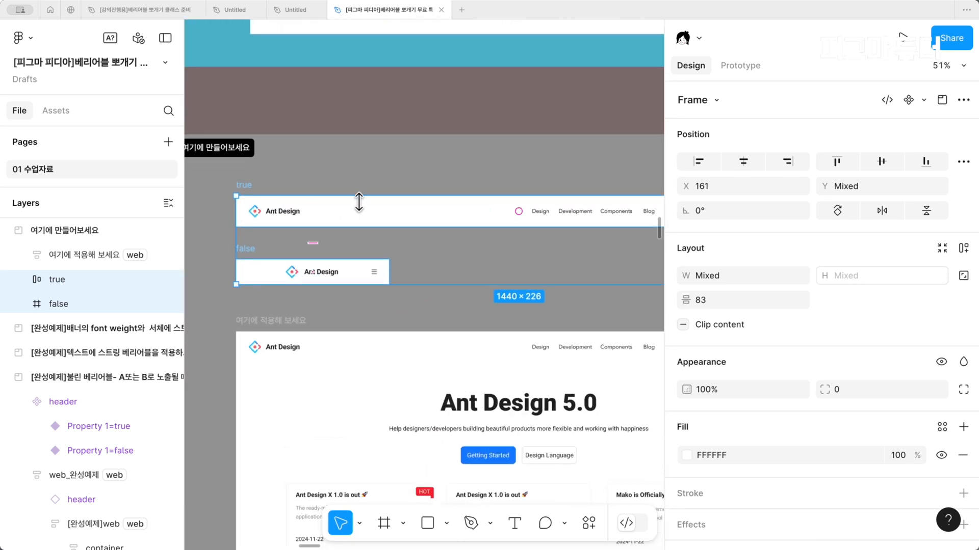
pyautogui.click(924, 100)
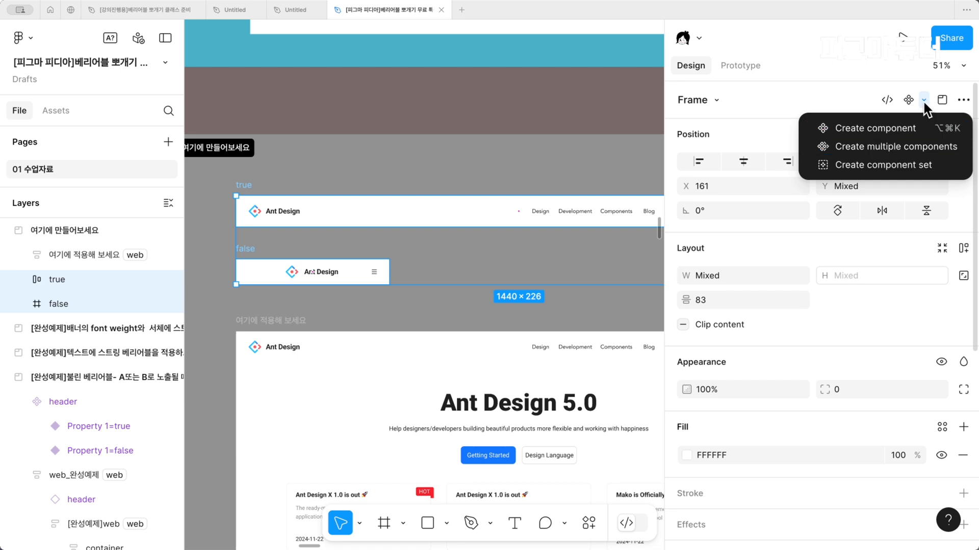
pyautogui.click(900, 165)
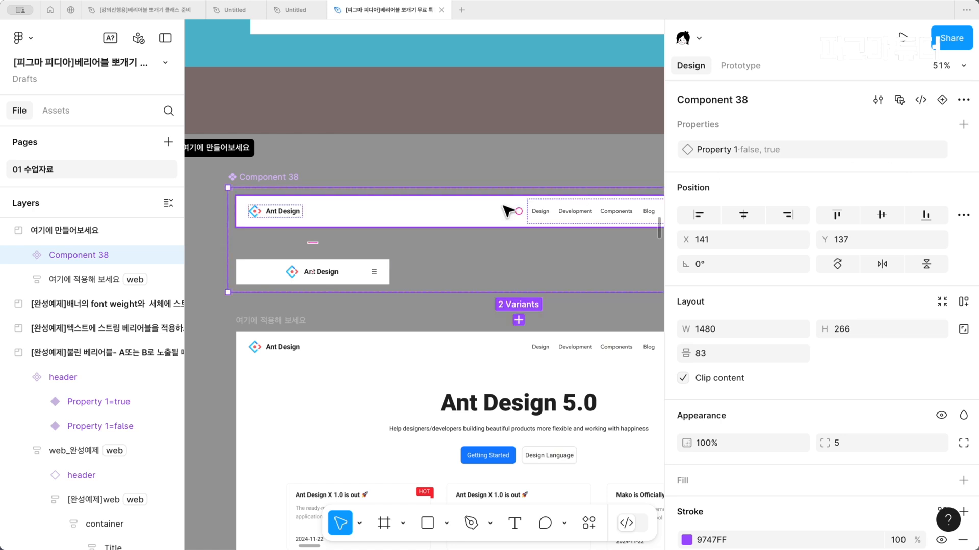
pyautogui.click(492, 217)
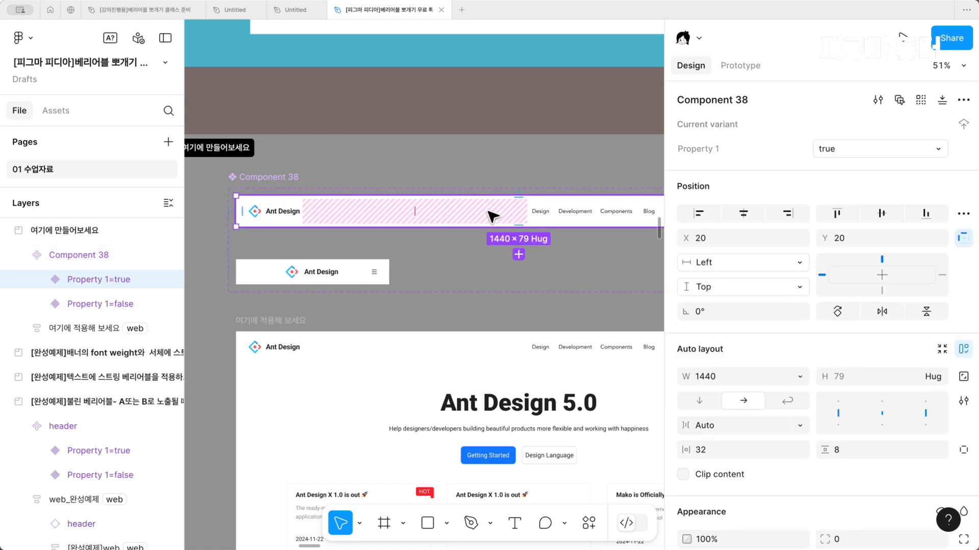
pyautogui.click(313, 272)
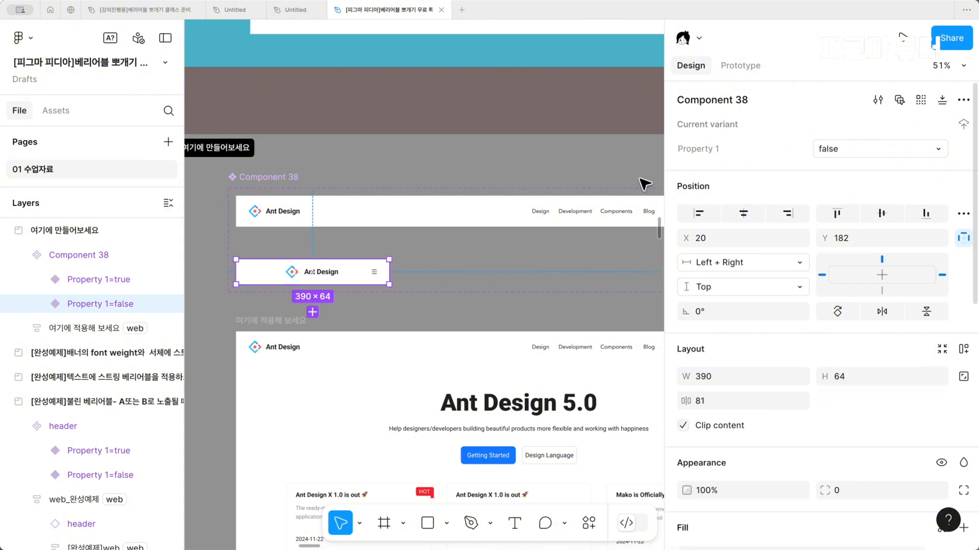
# Try placing an instance of the true variant in the 여기에 적용해 보세요 frame and deleting its original header
pyautogui.scroll(-2, 507, 260)
pyautogui.scroll(-3, 509, 261)
pyautogui.click(437, 177)
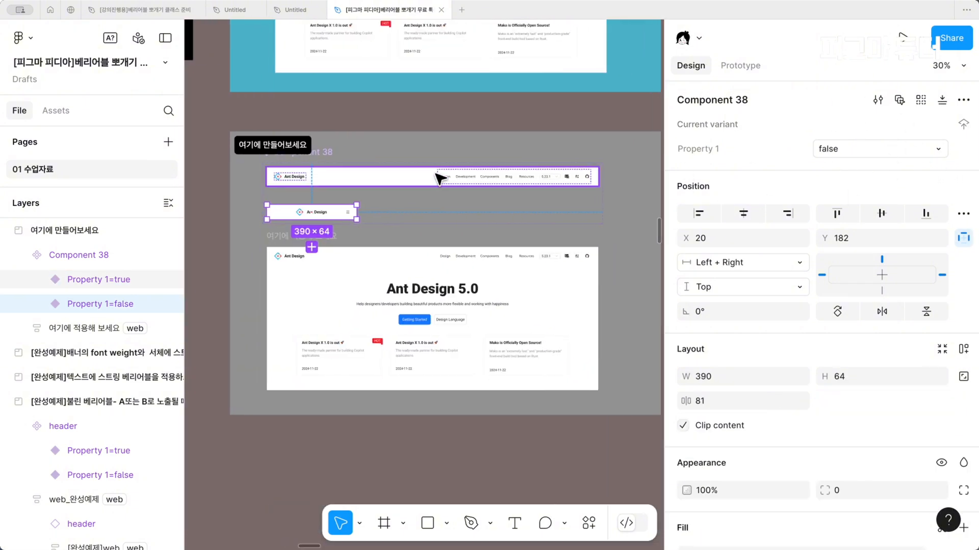
pyautogui.moveTo(437, 177); pyautogui.dragTo(426, 264)
pyautogui.scroll(2, 357, 408)
pyautogui.click(430, 249)
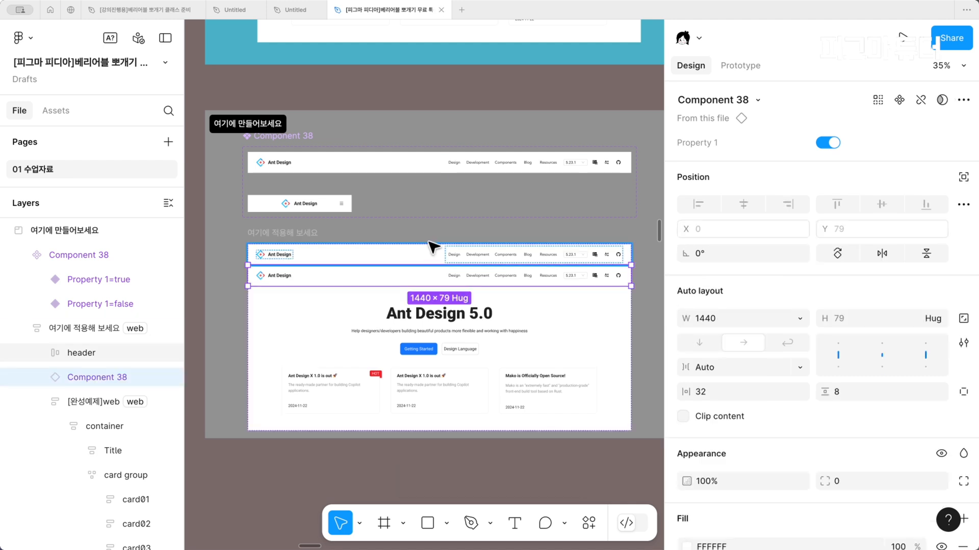
pyautogui.press('Delete')
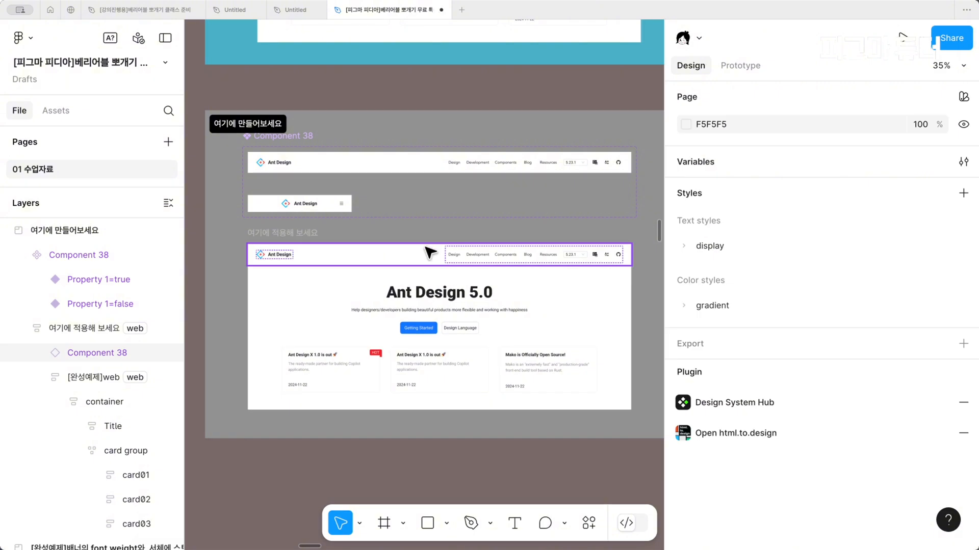
# Undo the header deletion and the placement of the variant instance
pyautogui.press('super+z')
pyautogui.press('super+z')
pyautogui.press('super+z')
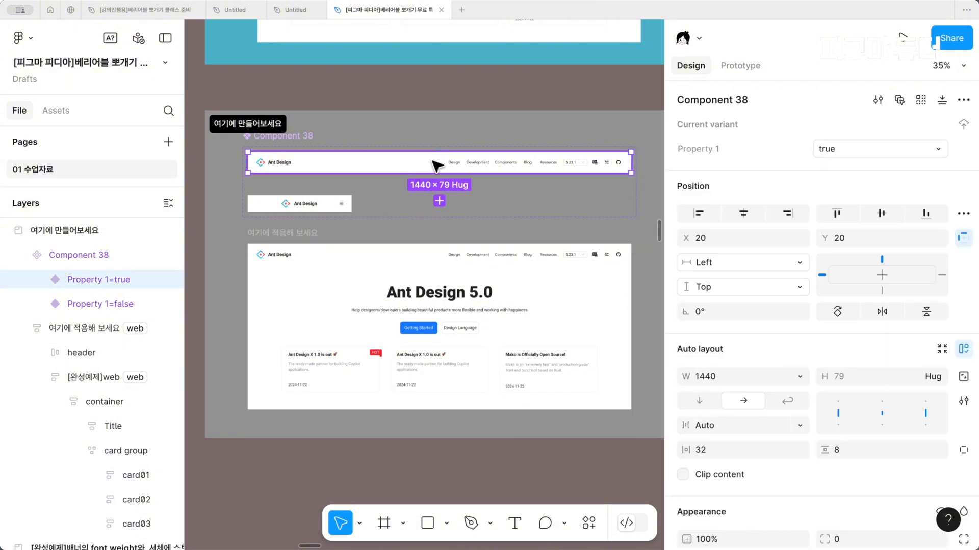
# Replace the original header in 여기에 적용해 보세요 with an instance of the true variant, and rename the component set to header
pyautogui.scroll(2, 437, 164)
pyautogui.click(429, 133)
pyautogui.click(418, 169)
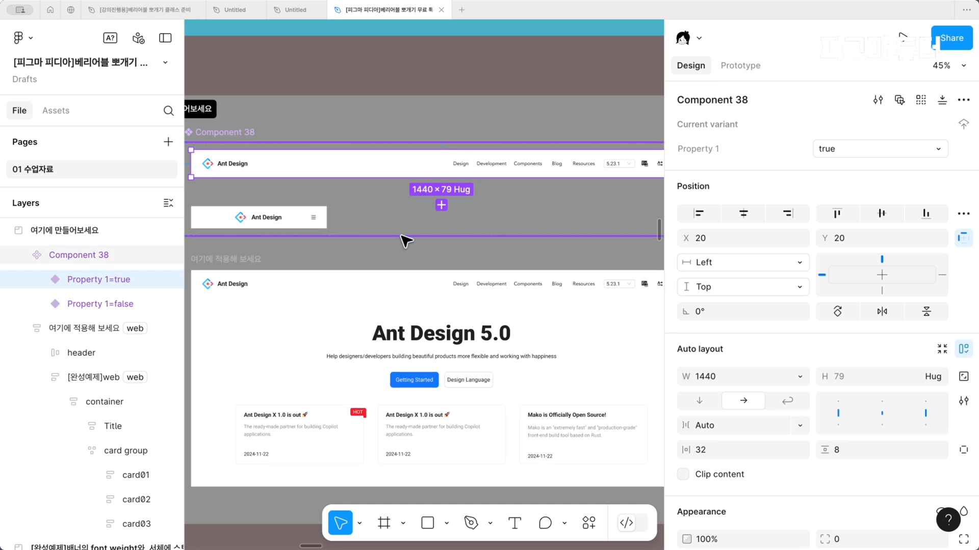
pyautogui.click(403, 284)
pyautogui.scroll(-1, 403, 283)
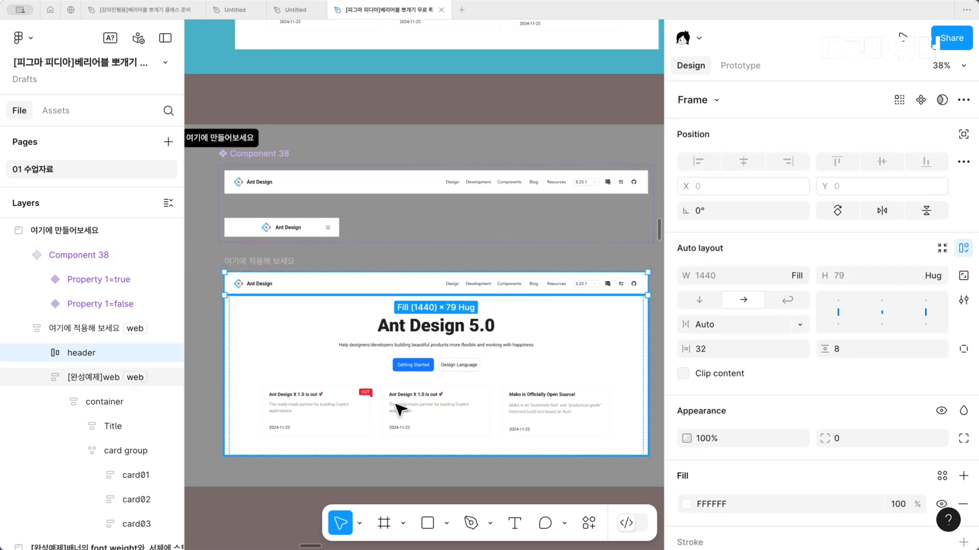
pyautogui.rightClick(303, 290)
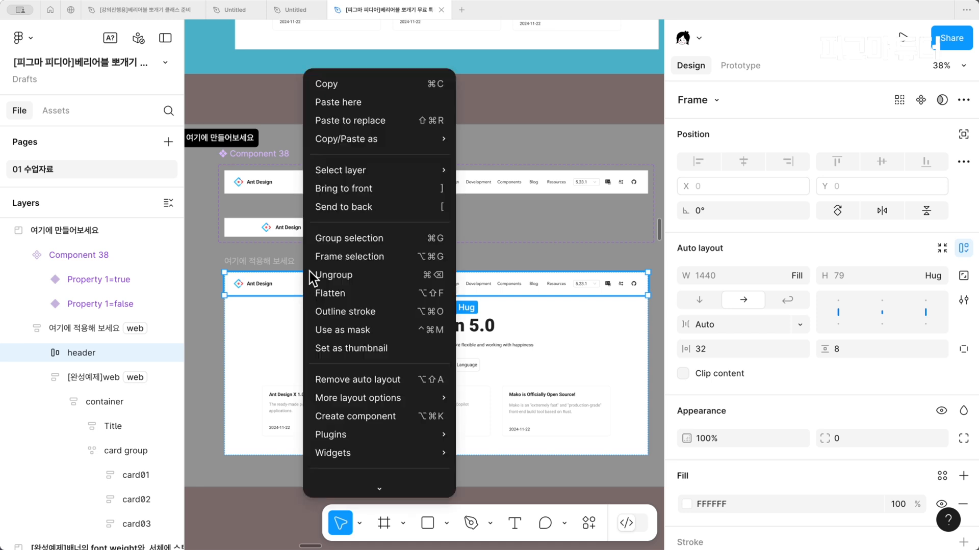
pyautogui.click(356, 118)
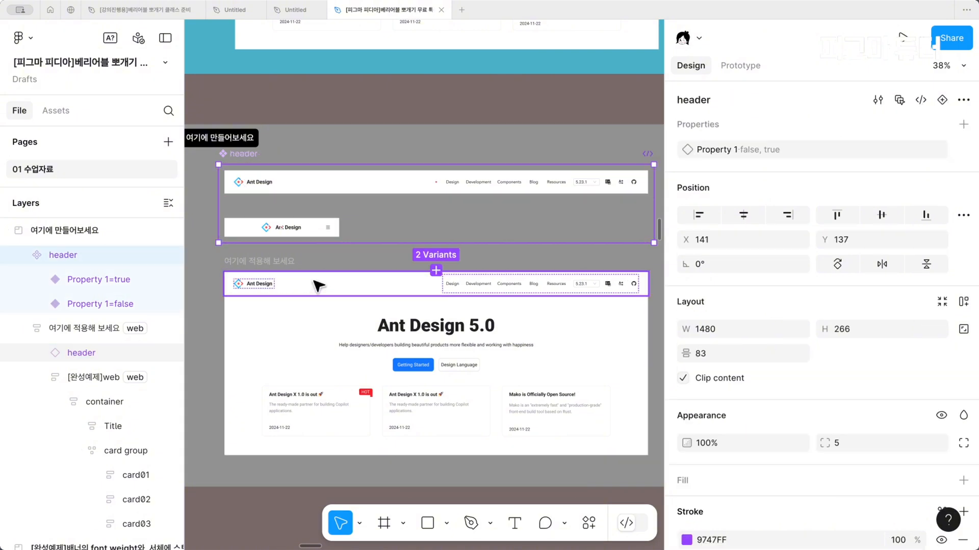
# Review the web and mo values of the header and width variables in the 불린 베리어블 예제 group
pyautogui.click(318, 285)
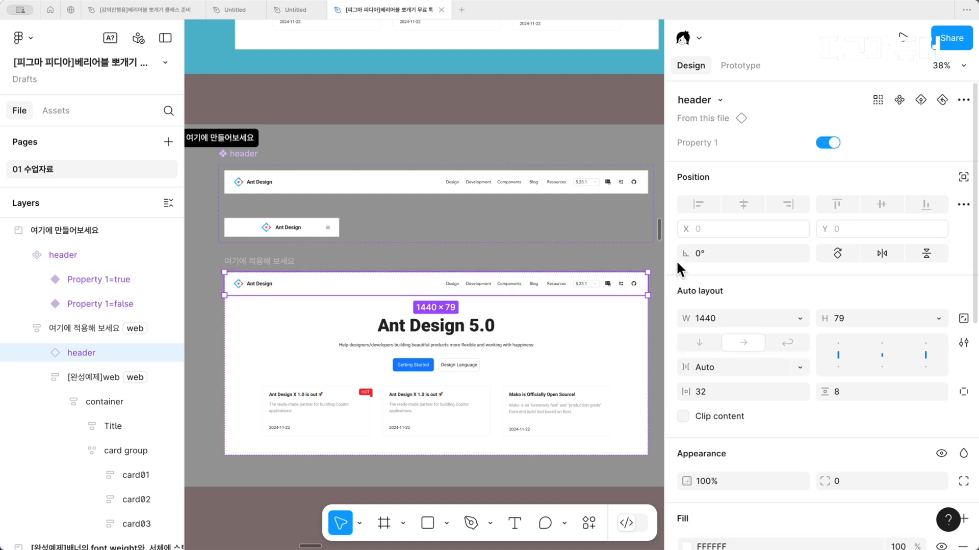
pyautogui.click(512, 471)
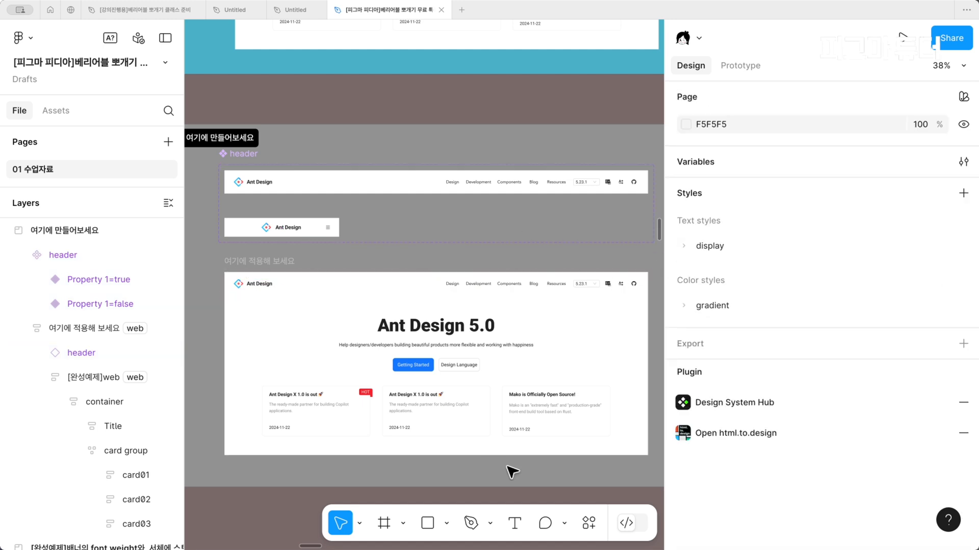
pyautogui.click(964, 162)
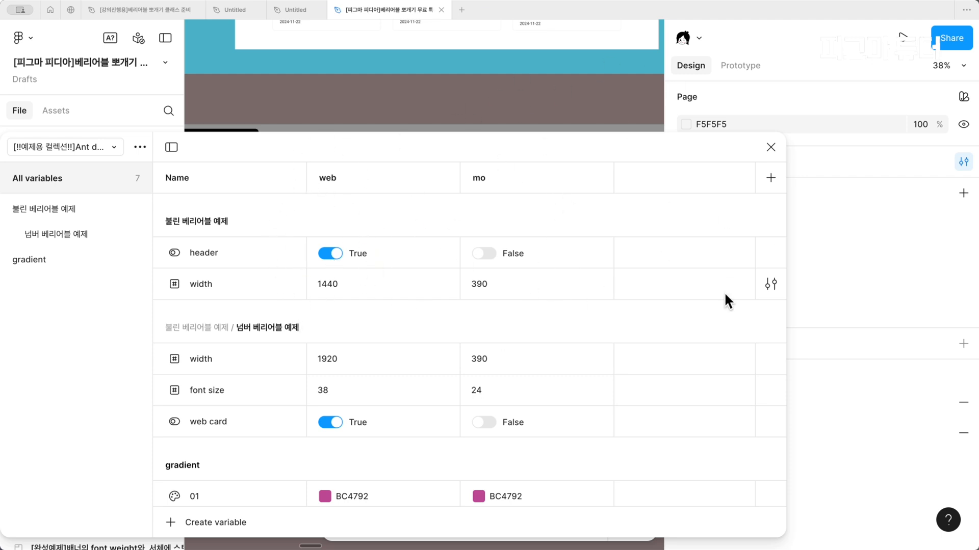
pyautogui.click(770, 147)
# Apply the boolean variable 불린 베리어블 예제/header to Property 1 of the header instance in 여기에 적용해 보세요
pyautogui.click(275, 297)
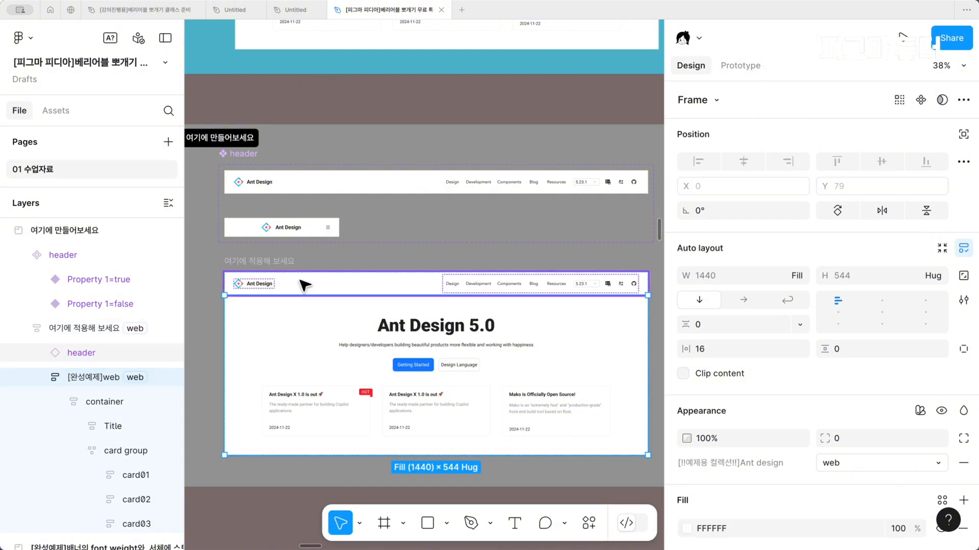
pyautogui.click(304, 282)
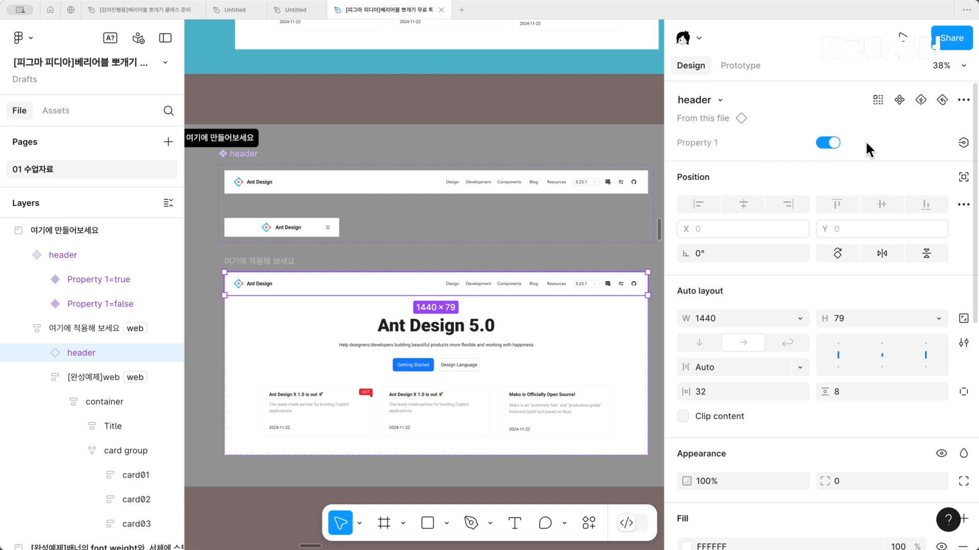
pyautogui.click(961, 144)
pyautogui.moveTo(934, 186); pyautogui.dragTo(502, 175)
pyautogui.click(461, 276)
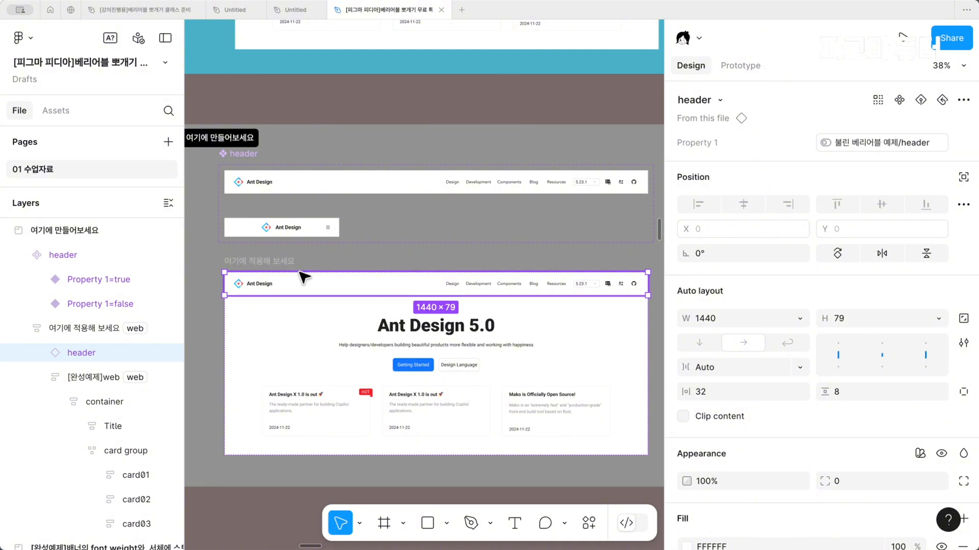
# Apply the width variable from the 불린 베리어블 예제 group to the width of the 여기에 적용해 보세요 frame
pyautogui.click(285, 260)
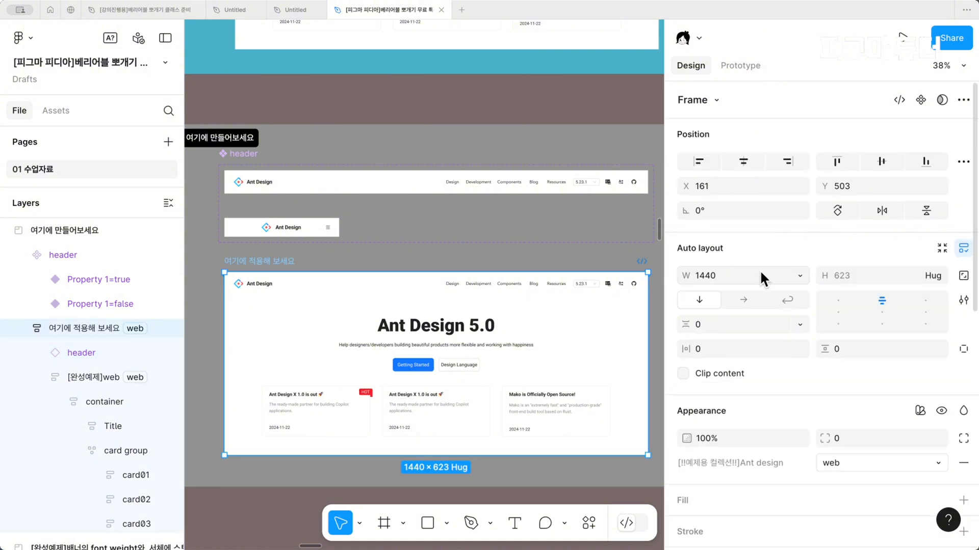
pyautogui.click(804, 275)
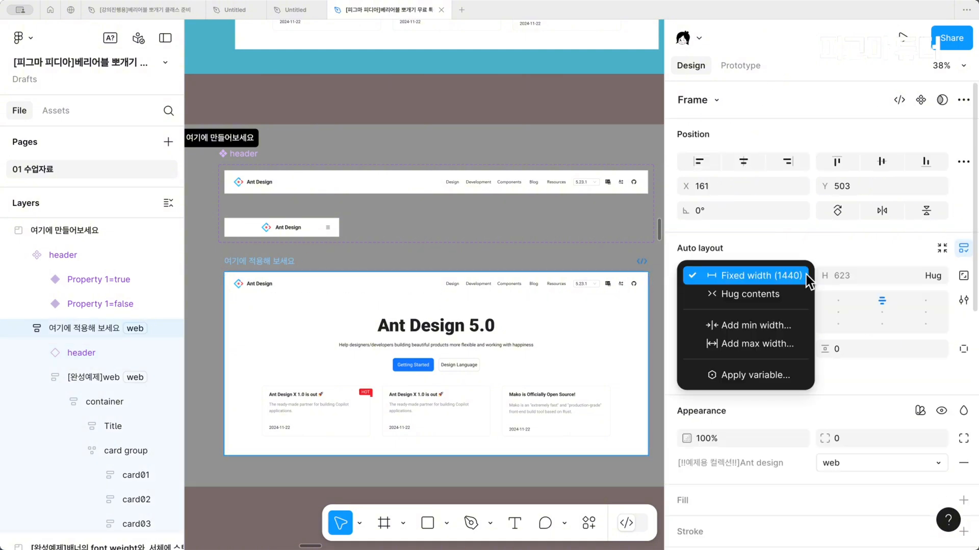
pyautogui.click(777, 377)
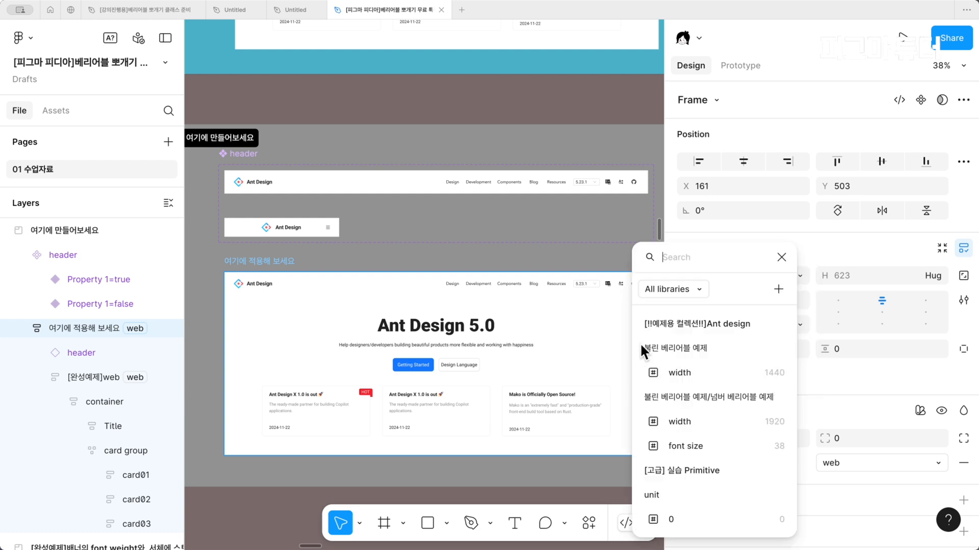
pyautogui.click(698, 372)
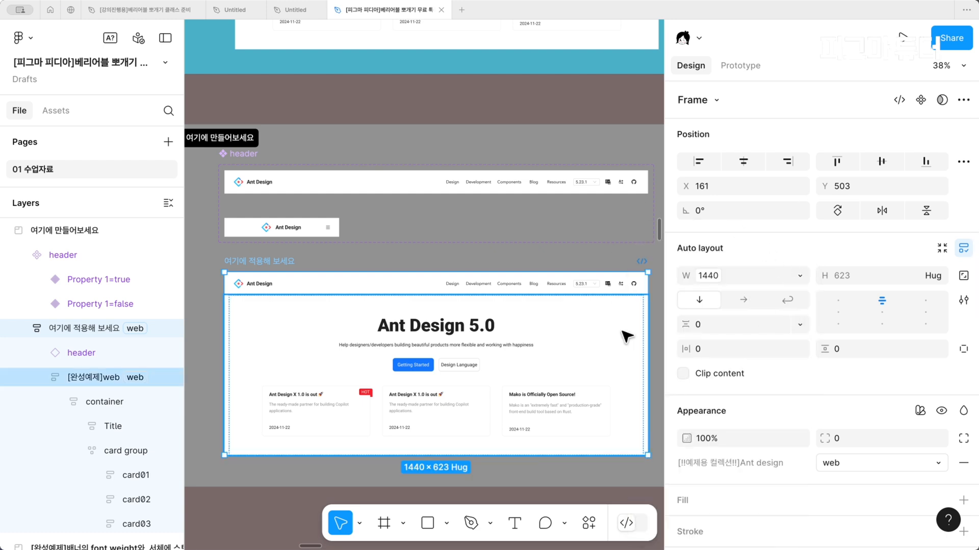
# Remove the frame's web mode and assign it the mo mode of the [!!예제용 컬렉션!!]Ant design collection
pyautogui.scroll(-2, 784, 275)
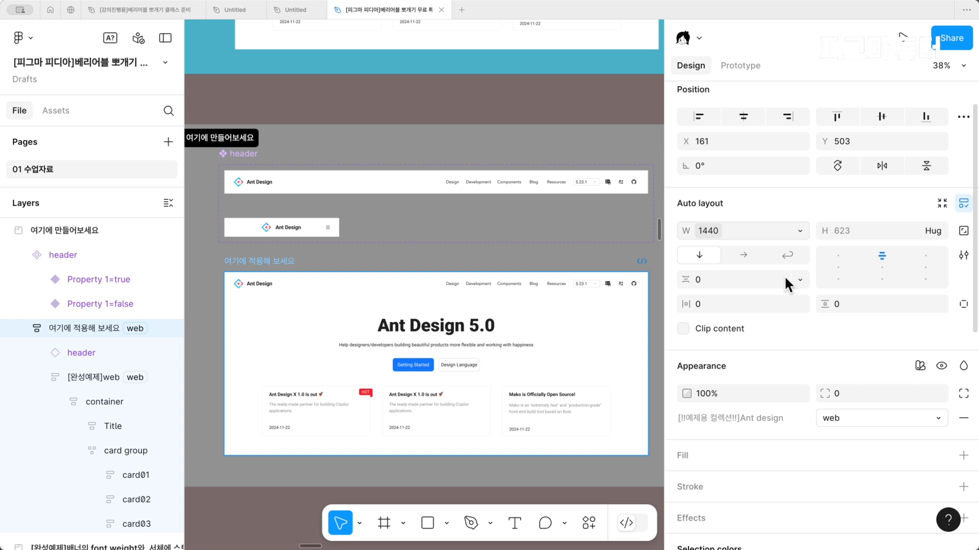
pyautogui.click(963, 411)
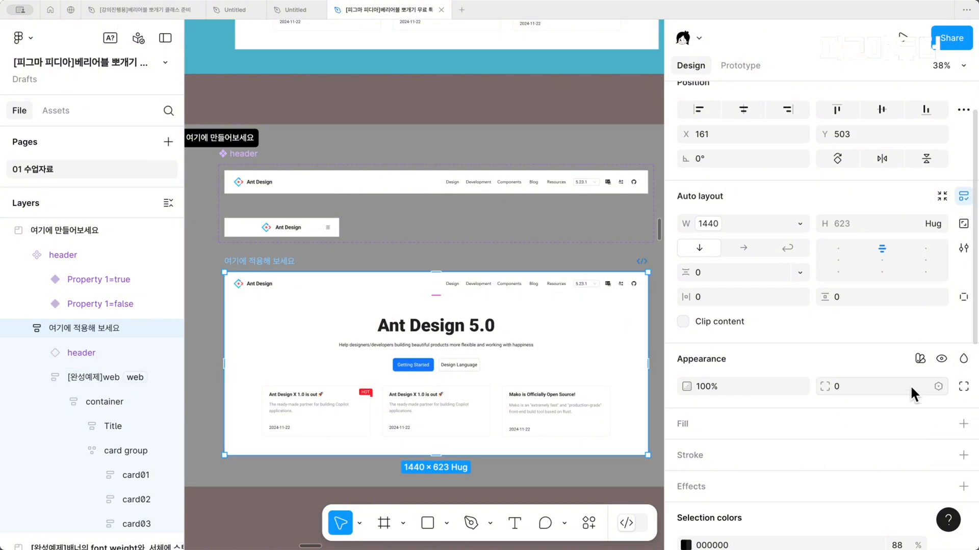
pyautogui.click(920, 359)
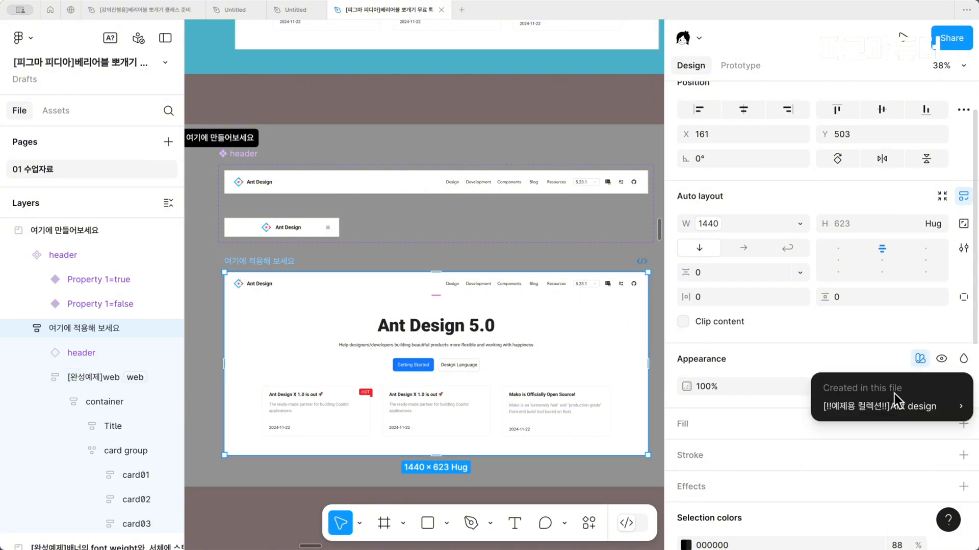
pyautogui.moveTo(872, 408)
pyautogui.click(702, 457)
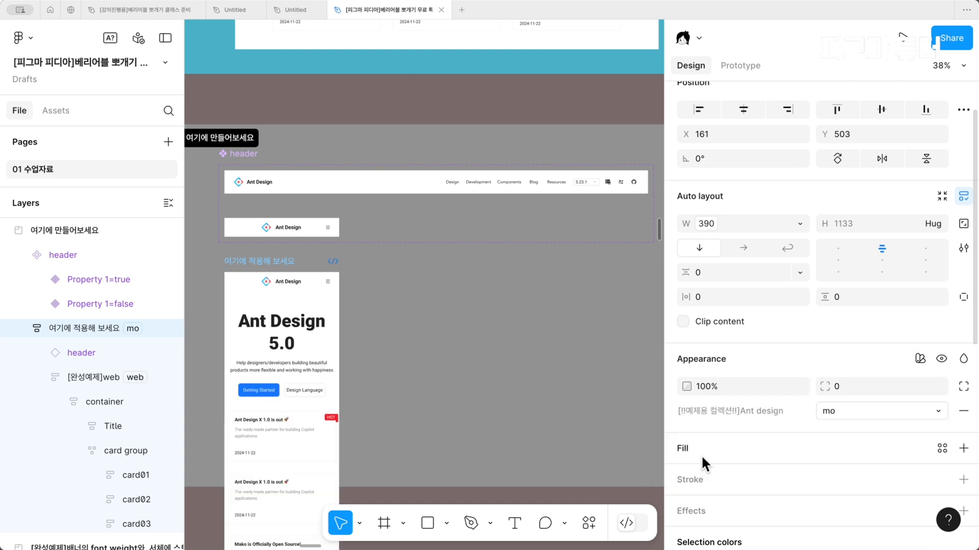
# Switch the 여기에 적용해 보세요 frame's variable mode repeatedly between web and mo to compare the layouts, ending on mo
pyautogui.click(872, 405)
pyautogui.click(869, 389)
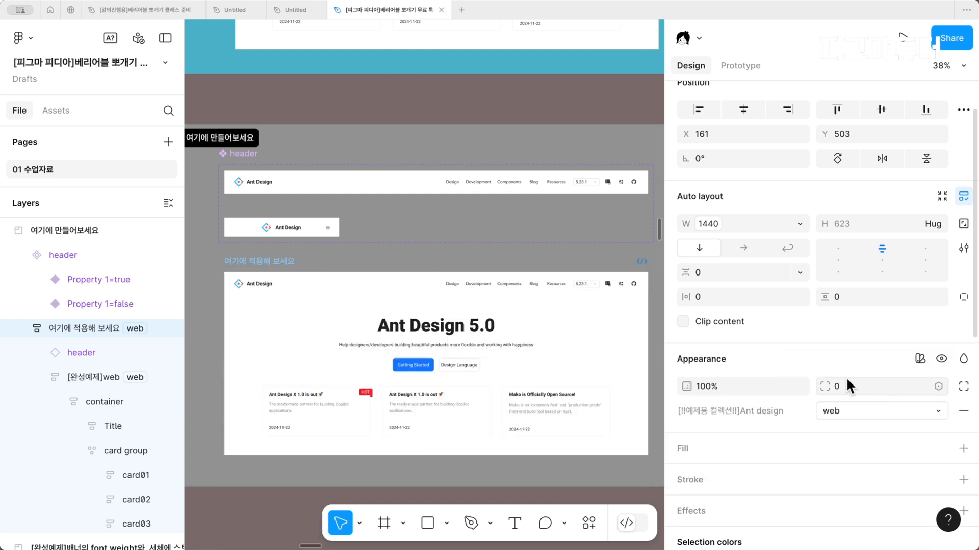
pyautogui.click(860, 412)
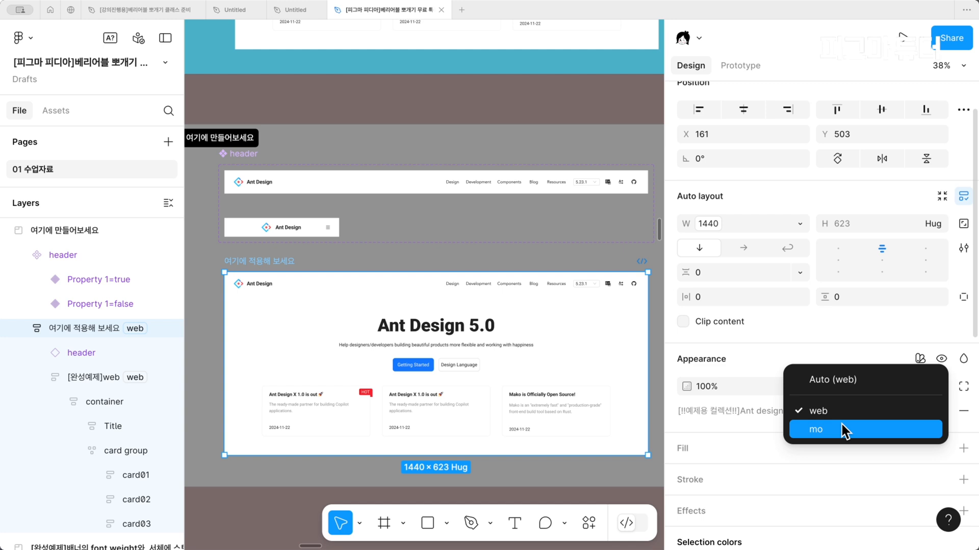
pyautogui.click(843, 426)
pyautogui.click(849, 408)
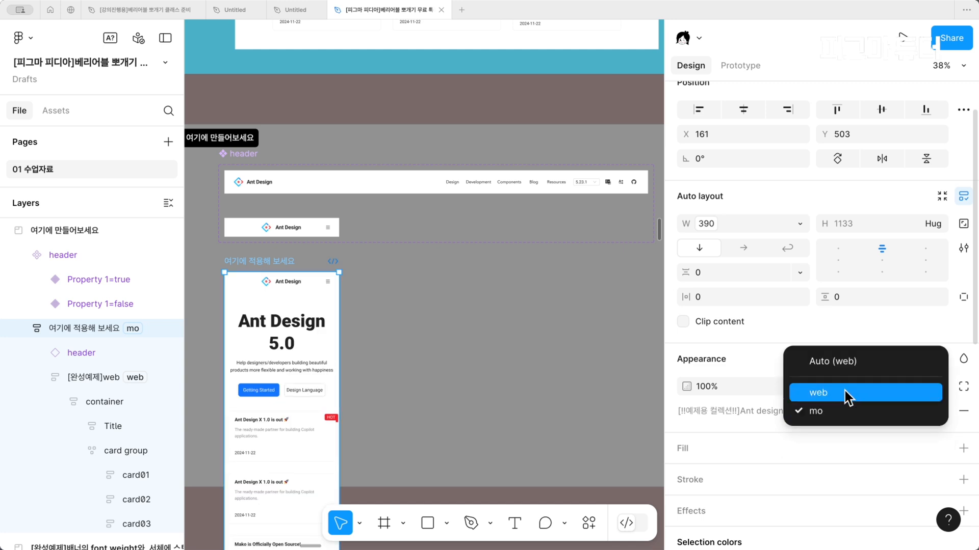
pyautogui.click(847, 394)
pyautogui.click(845, 406)
pyautogui.click(825, 427)
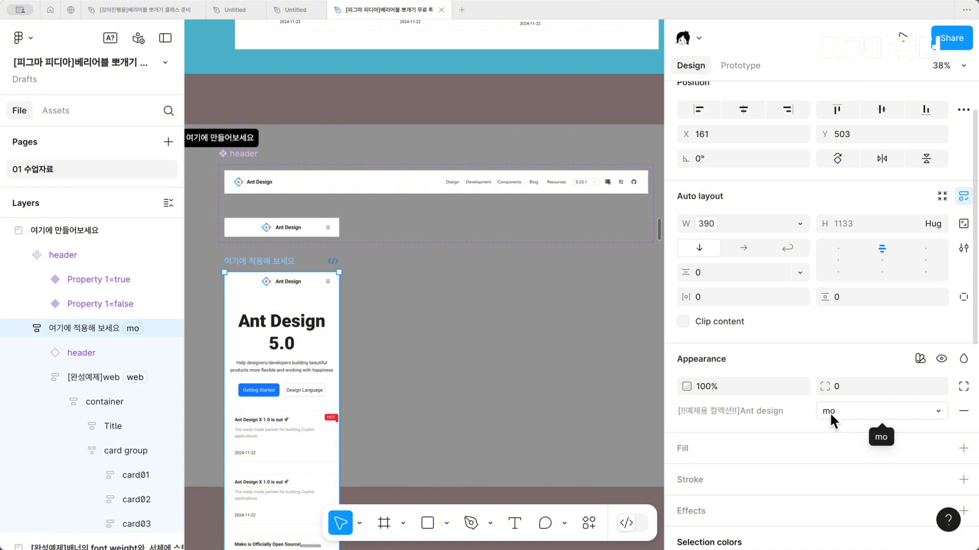
pyautogui.click(830, 412)
pyautogui.click(833, 393)
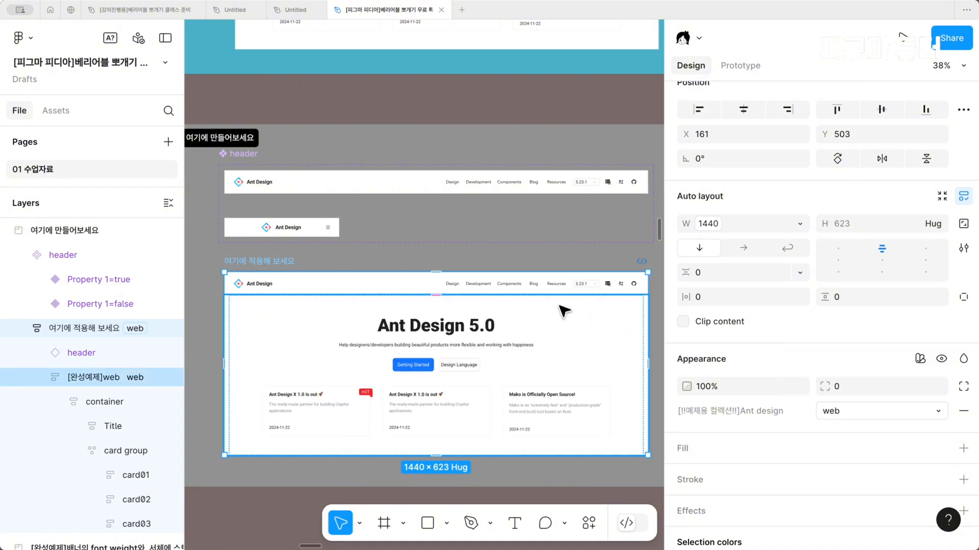
pyautogui.click(839, 408)
pyautogui.click(834, 435)
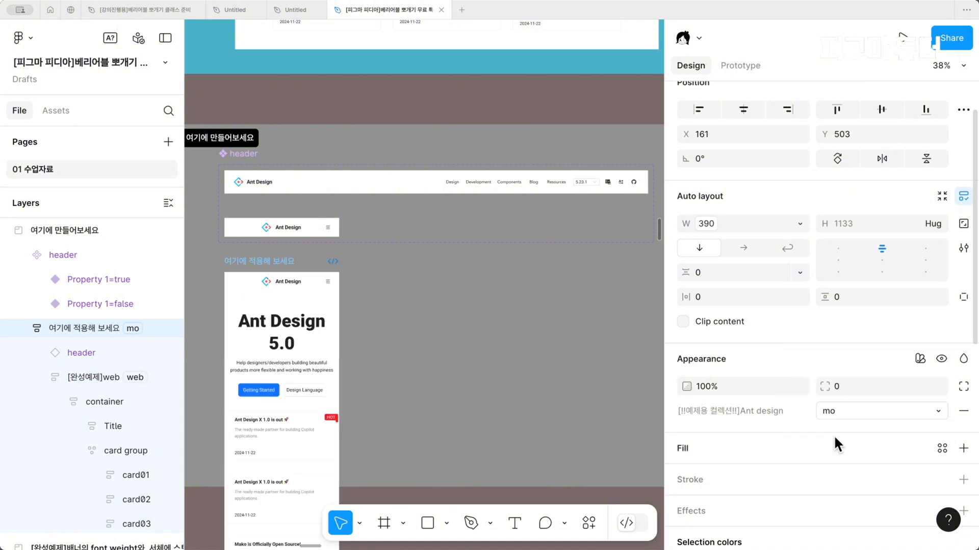
# Toggle the 여기에 적용해 보세요 frame between the web and mo modes again to check the header swap, finishing on mo
pyautogui.click(846, 409)
pyautogui.click(841, 390)
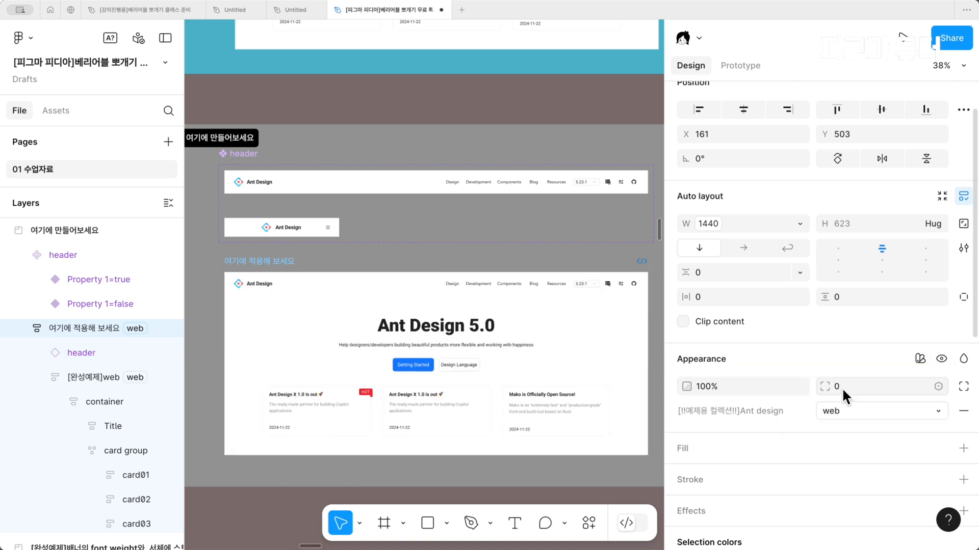
pyautogui.click(841, 409)
pyautogui.click(838, 422)
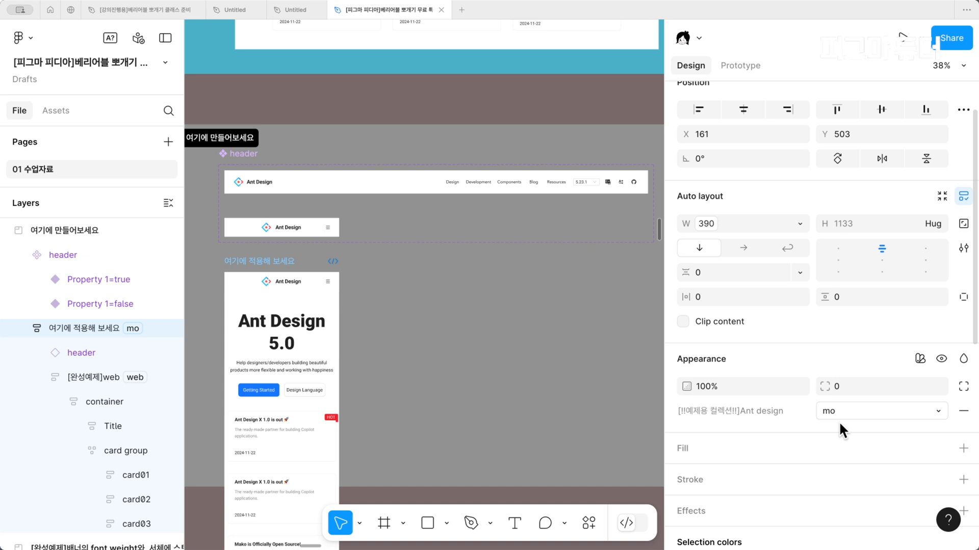
pyautogui.click(845, 409)
pyautogui.click(836, 390)
pyautogui.click(853, 411)
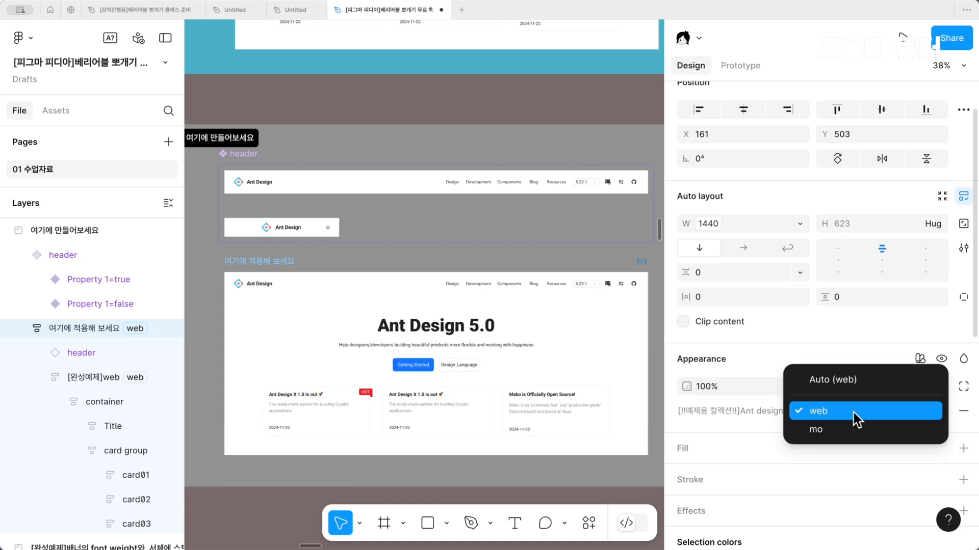
pyautogui.click(849, 429)
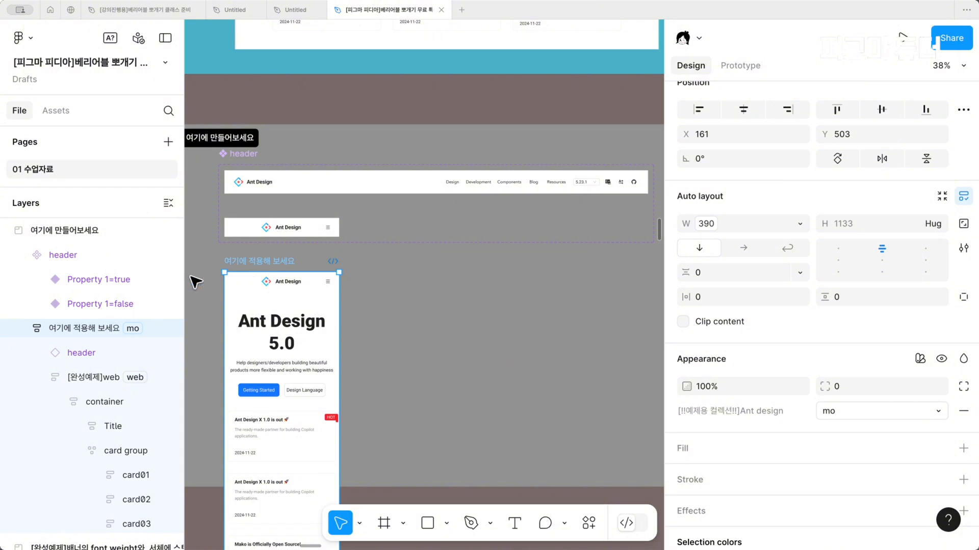
# Inspect the header instance in the 여기에 적용해 보세요 frame and the true and false variants of the header component set
pyautogui.click(330, 280)
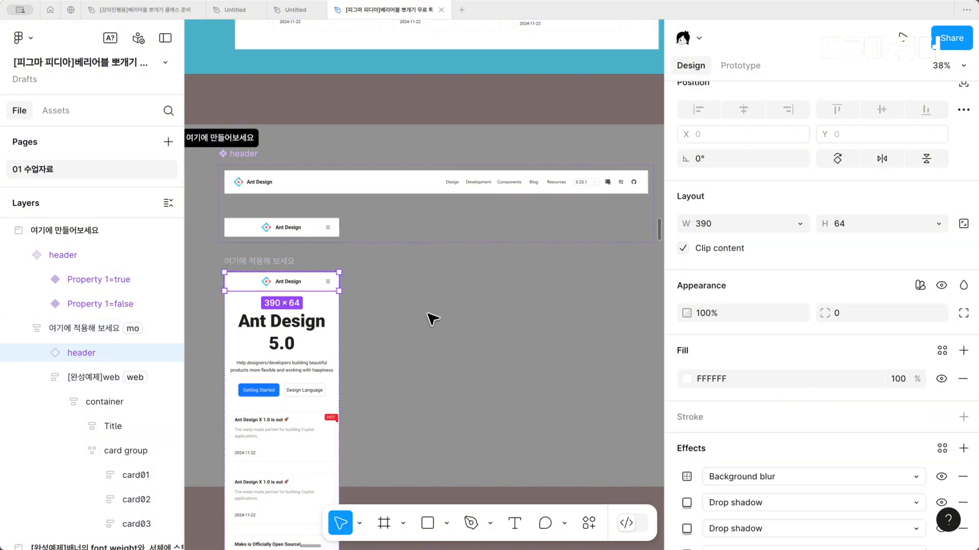
pyautogui.click(433, 320)
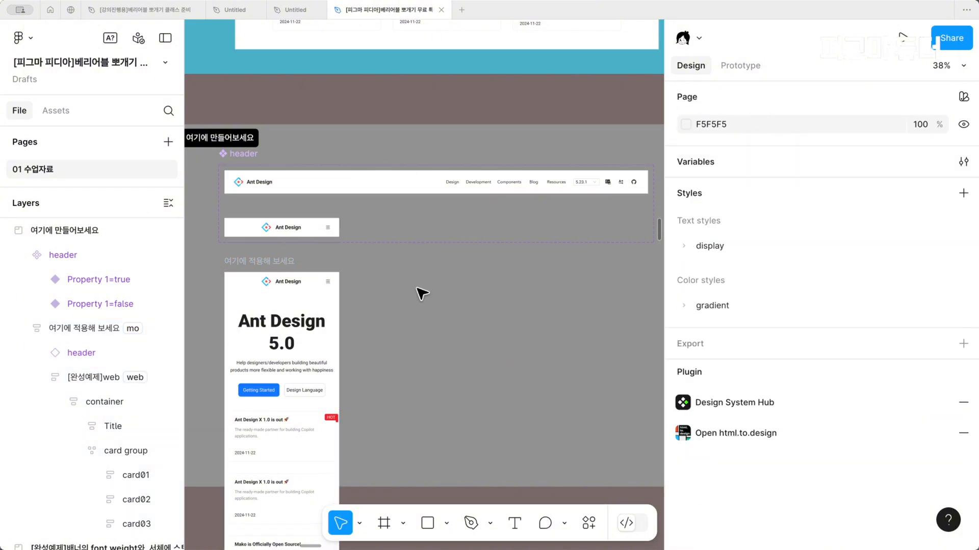
pyautogui.click(372, 181)
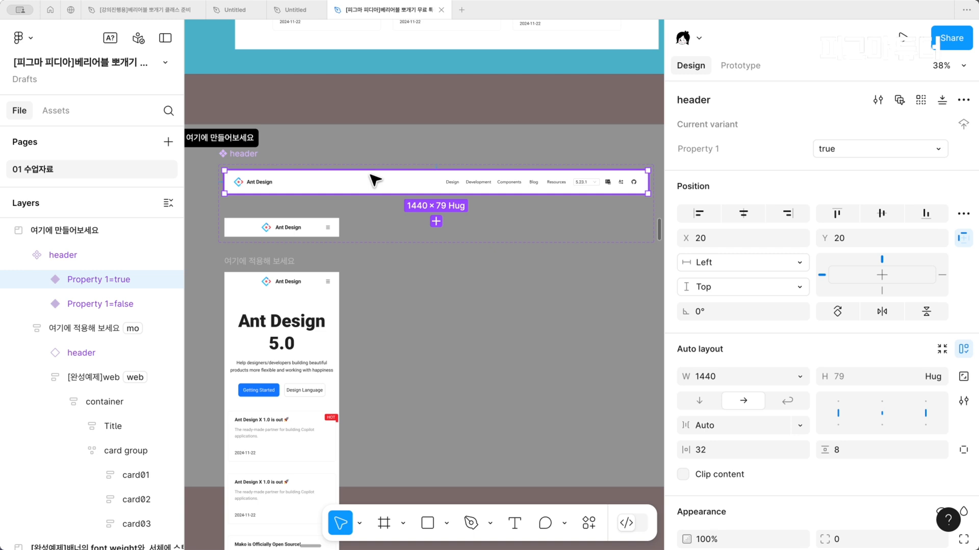
pyautogui.click(323, 225)
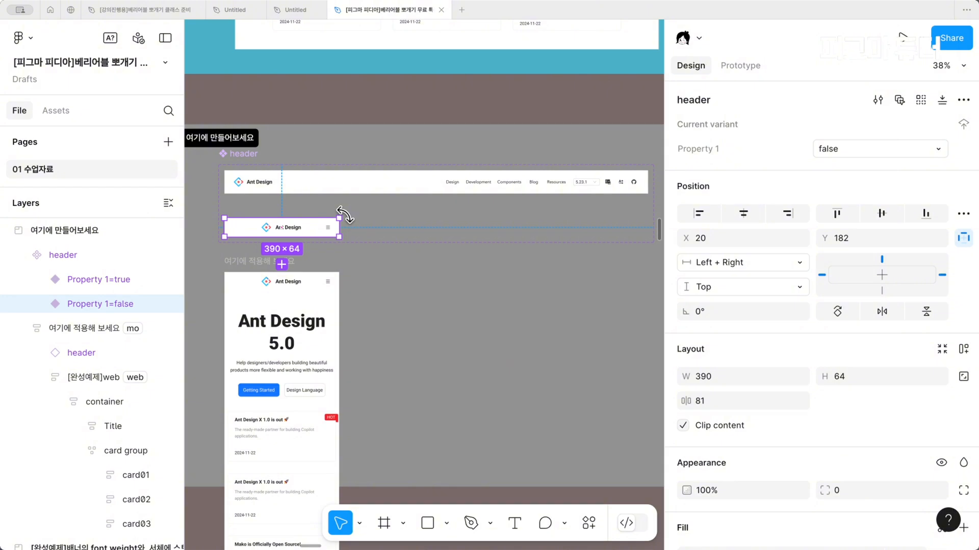
pyautogui.click(357, 191)
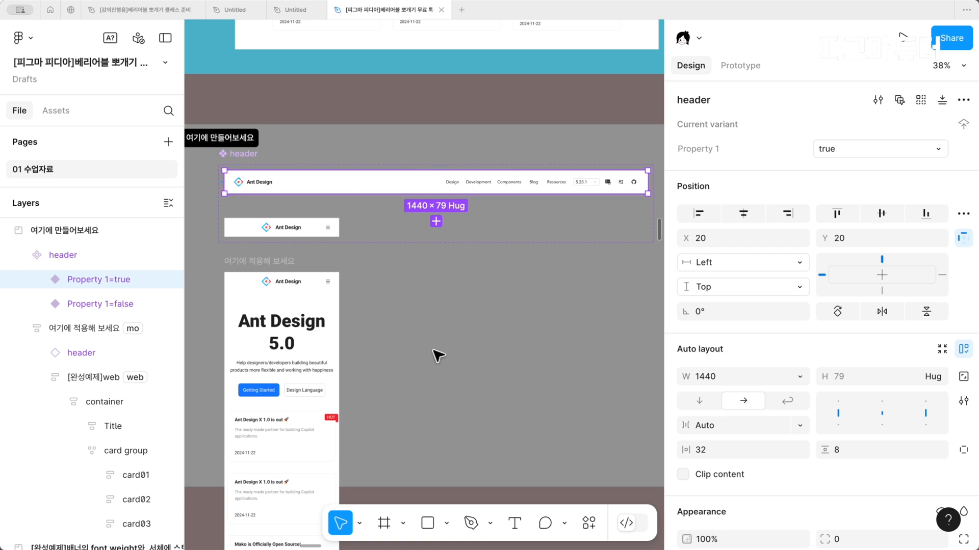
# Read slides 47 and 48 on showing or hiding layers per mode with a boolean variable
pyautogui.keyDown('ctrl'); pyautogui.scroll(-3, 438, 356); pyautogui.keyUp('ctrl')
pyautogui.scroll(2, 439, 355)
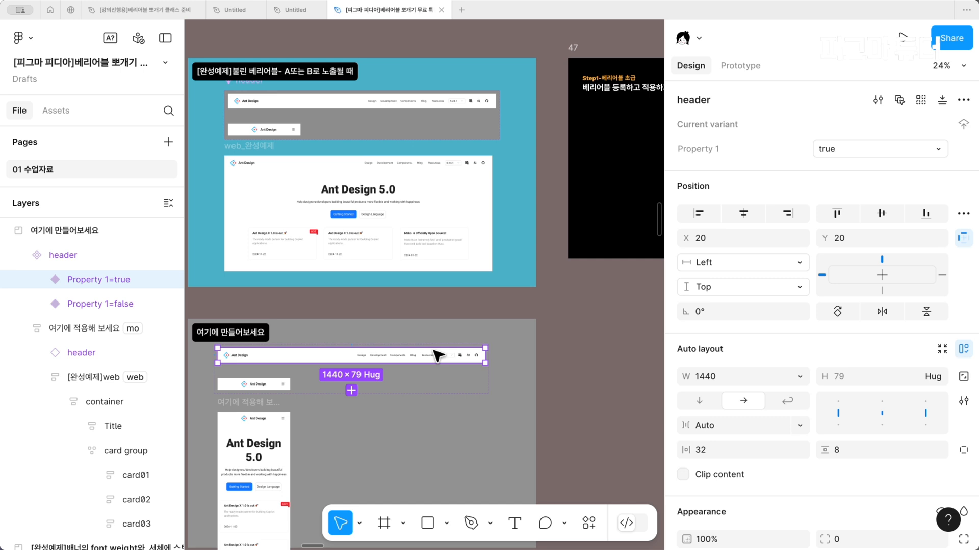
pyautogui.hscroll(10, 438, 356)
pyautogui.scroll(3, 438, 356)
pyautogui.keyDown('ctrl'); pyautogui.scroll(3, 441, 301); pyautogui.keyUp('ctrl')
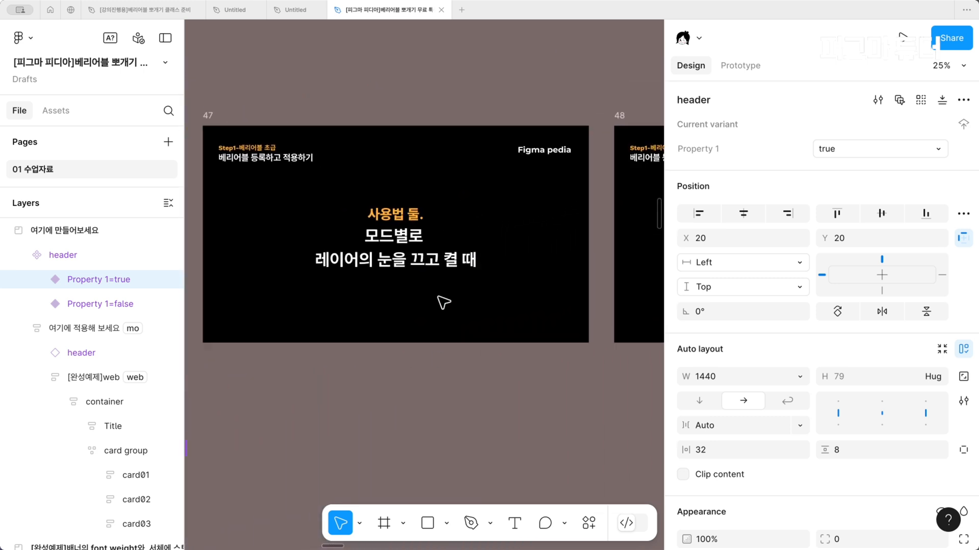
pyautogui.hscroll(-2, 442, 302)
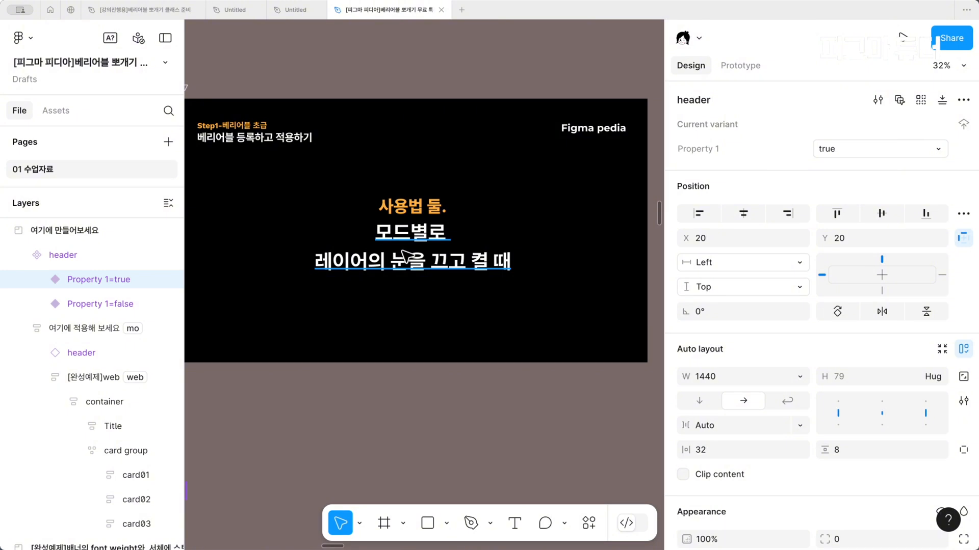
pyautogui.hscroll(10, 403, 257)
pyautogui.scroll(1, 357, 235)
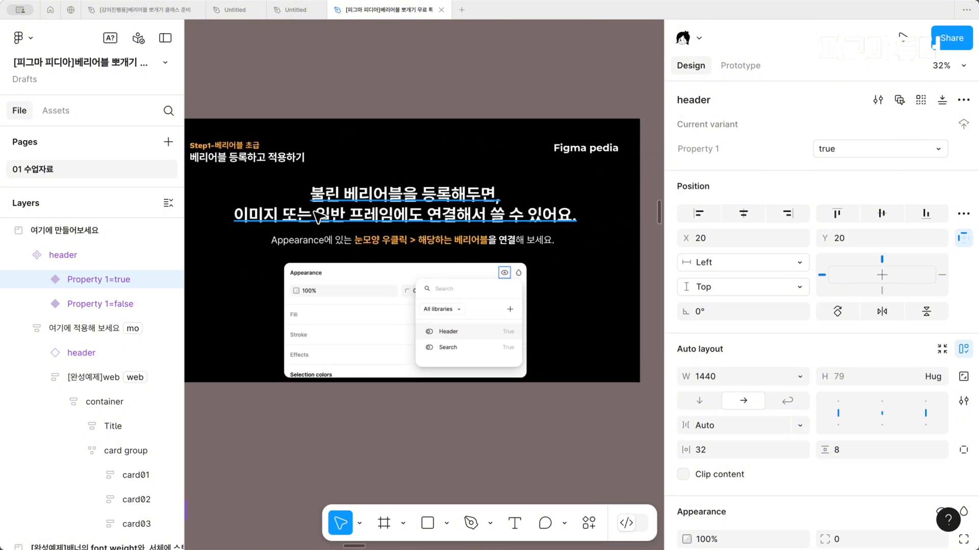
pyautogui.click(319, 217)
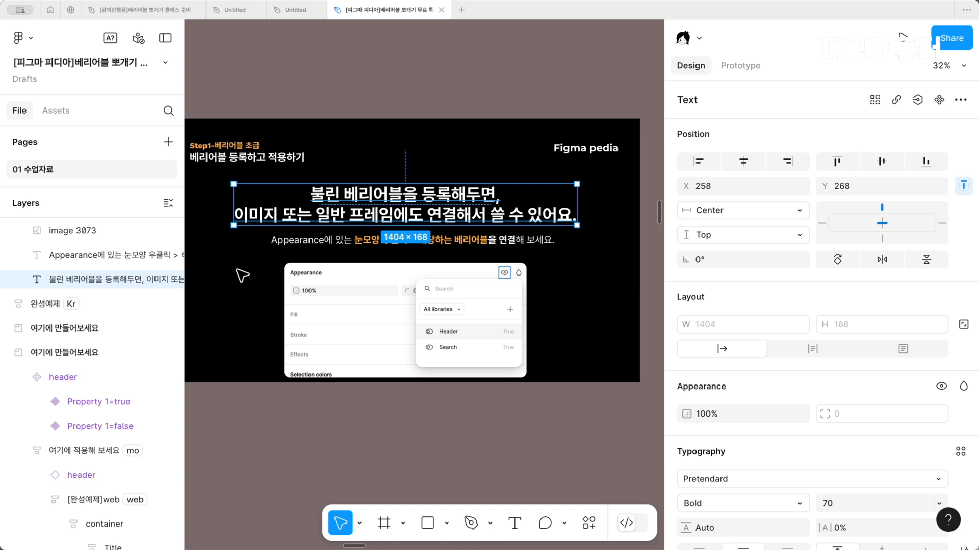
pyautogui.press('Escape')
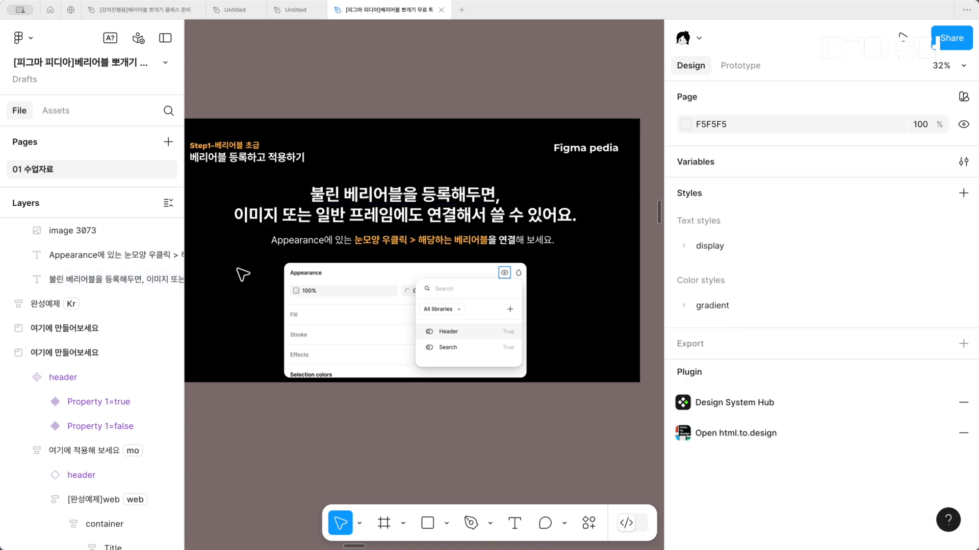
pyautogui.hotkey('ctrl', '\\')
pyautogui.scroll(3, 243, 275)
pyautogui.hscroll(5, 243, 275)
pyautogui.scroll(-2, 243, 275)
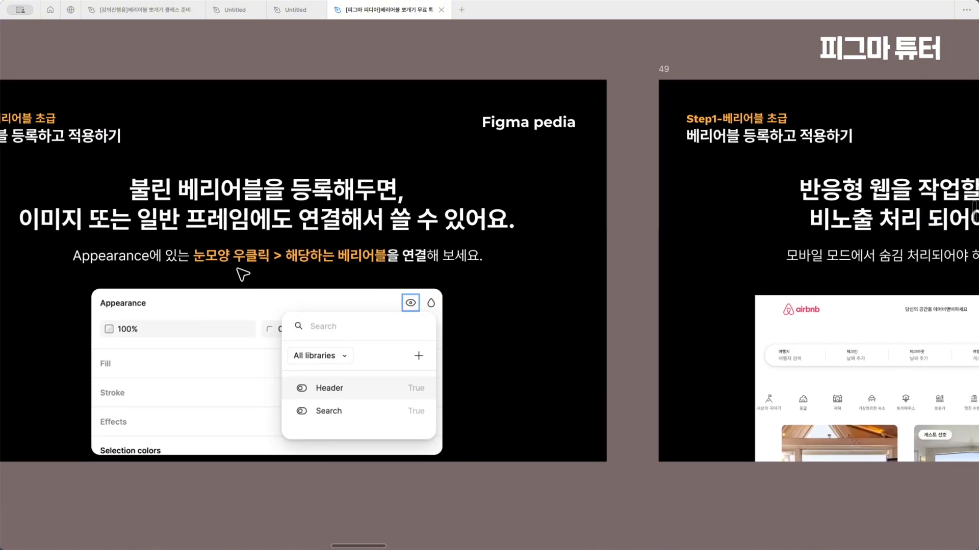
# Apply the boolean variable 불린 베리어블 예제/header to the visibility of the Appearance screenshot image on slide 48
pyautogui.click(434, 402)
pyautogui.hscroll(-2, 434, 403)
pyautogui.scroll(-1, 435, 402)
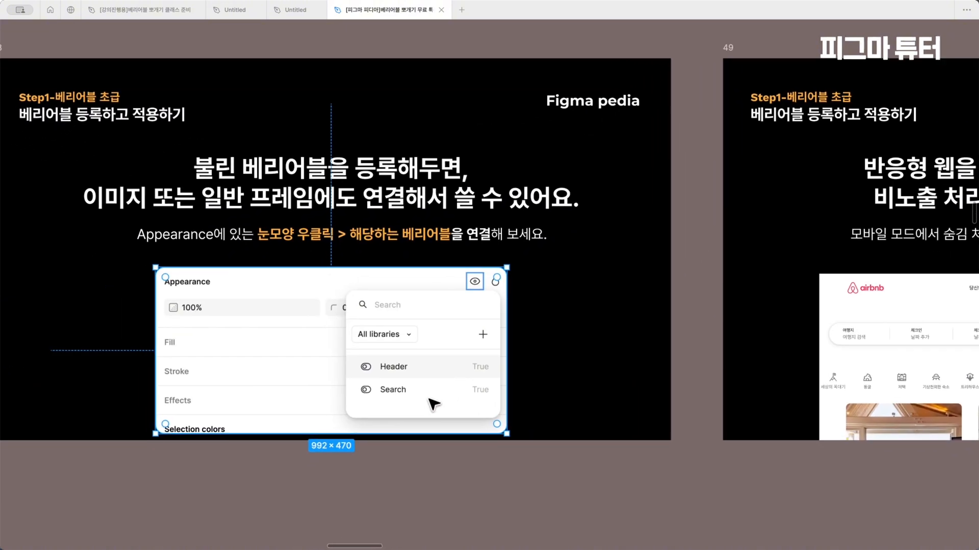
pyautogui.hotkey('ctrl', '\\')
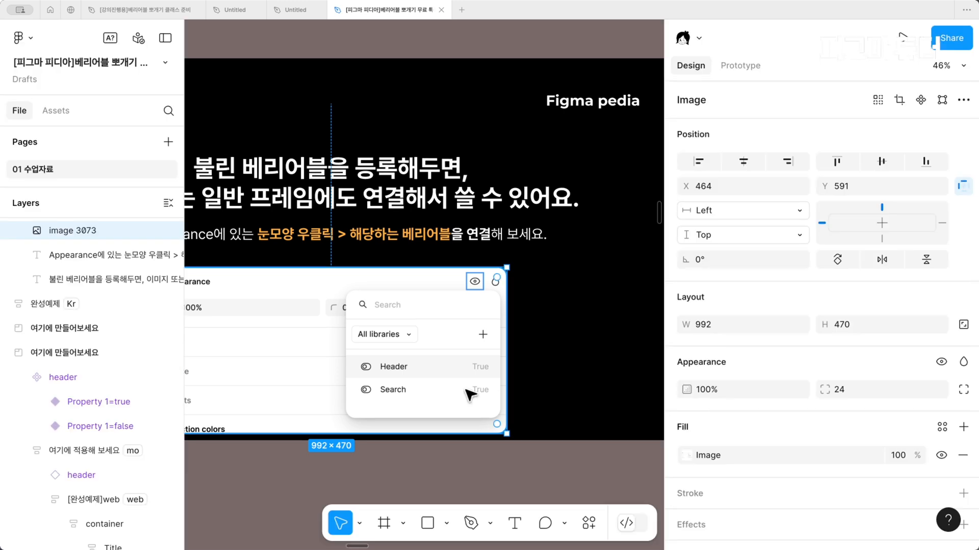
pyautogui.hscroll(-2, 467, 393)
pyautogui.scroll(-1, 466, 394)
pyautogui.hscroll(-2, 469, 394)
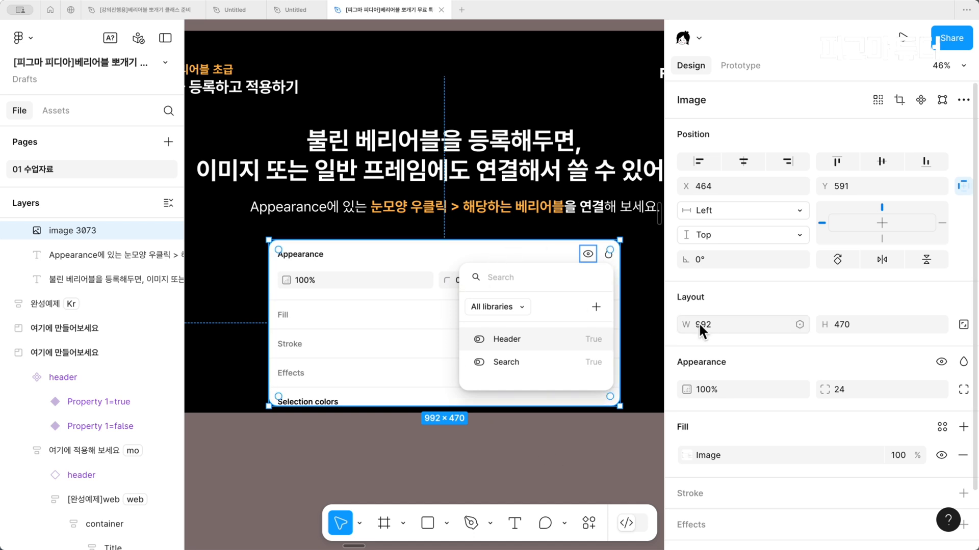
pyautogui.rightClick(939, 362)
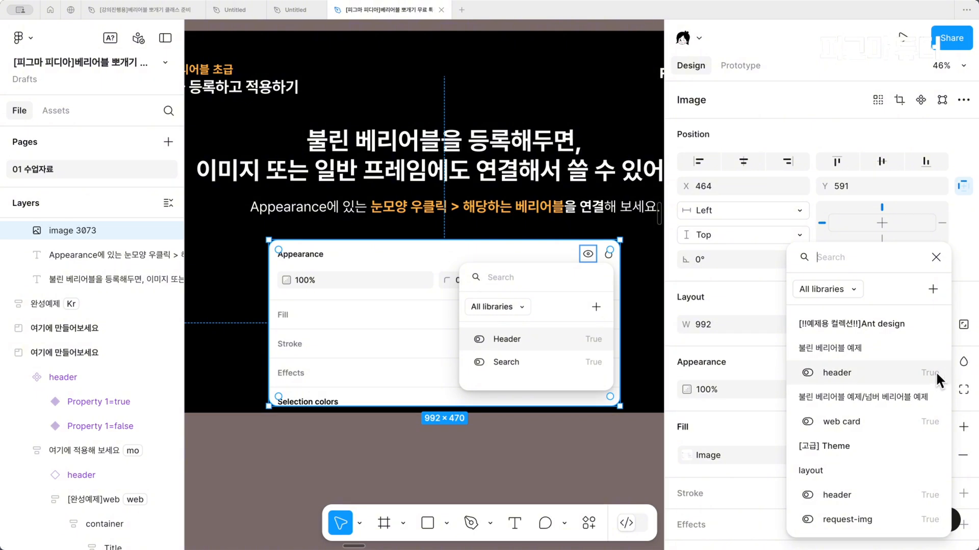
pyautogui.click(856, 368)
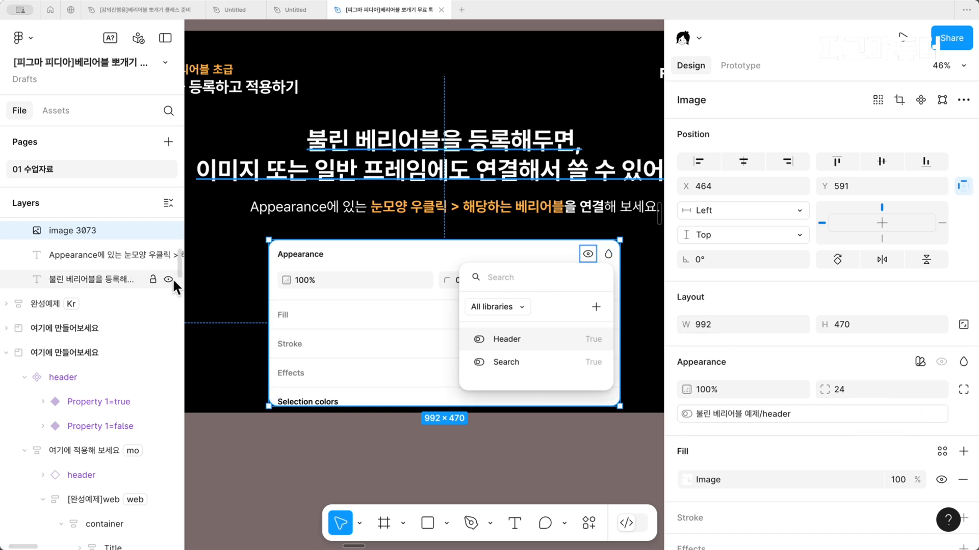
# Widen the layer list to locate image 3073 and detach the header variable from the image's visibility
pyautogui.moveTo(185, 284); pyautogui.dragTo(302, 283)
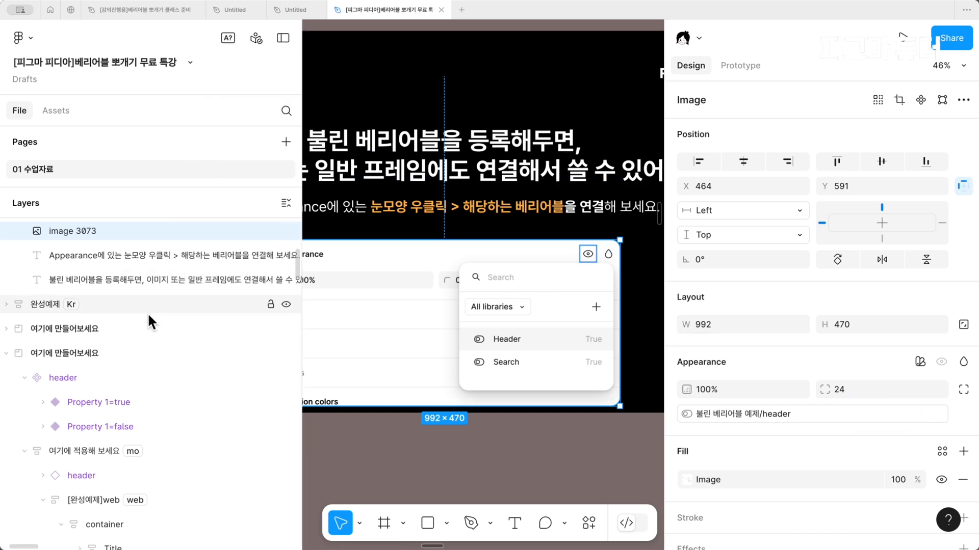
pyautogui.scroll(2, 148, 313)
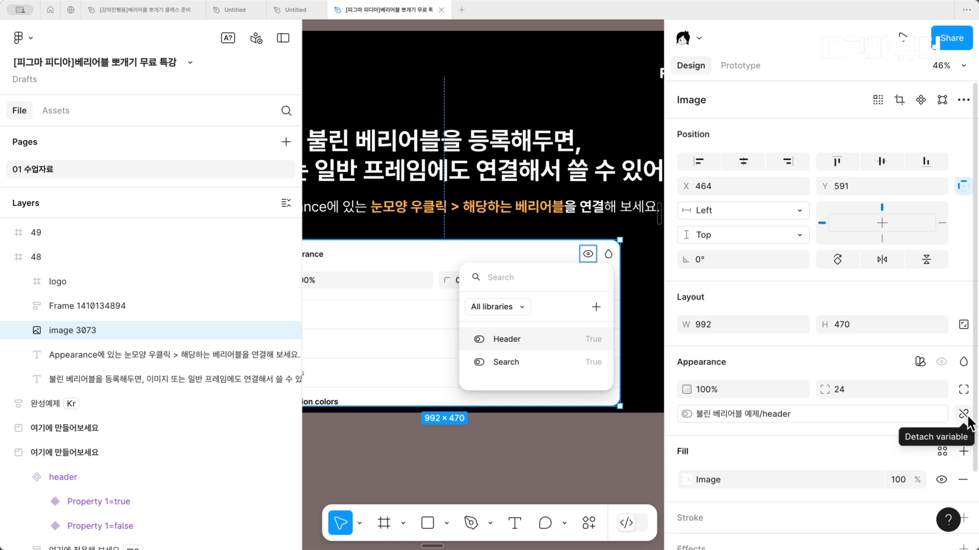
pyautogui.click(963, 414)
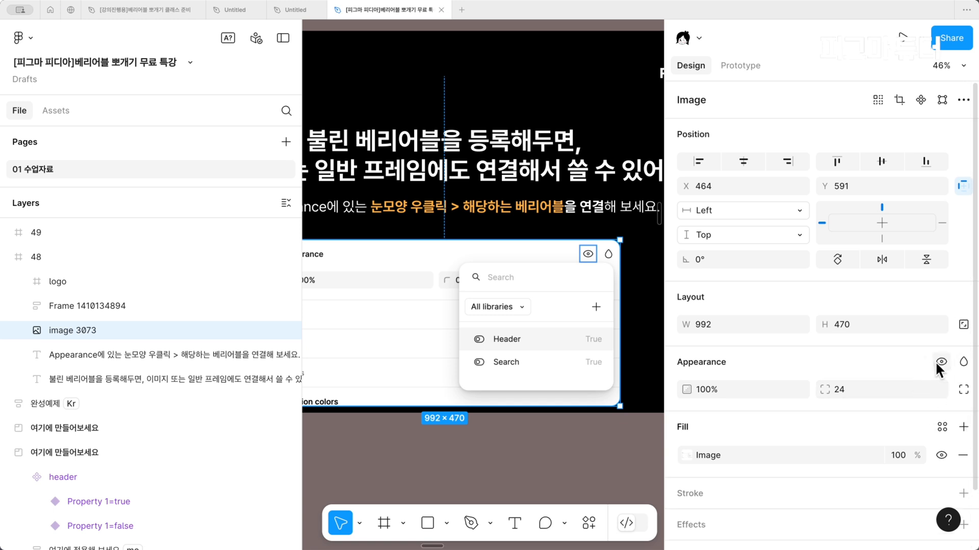
pyautogui.rightClick(936, 360)
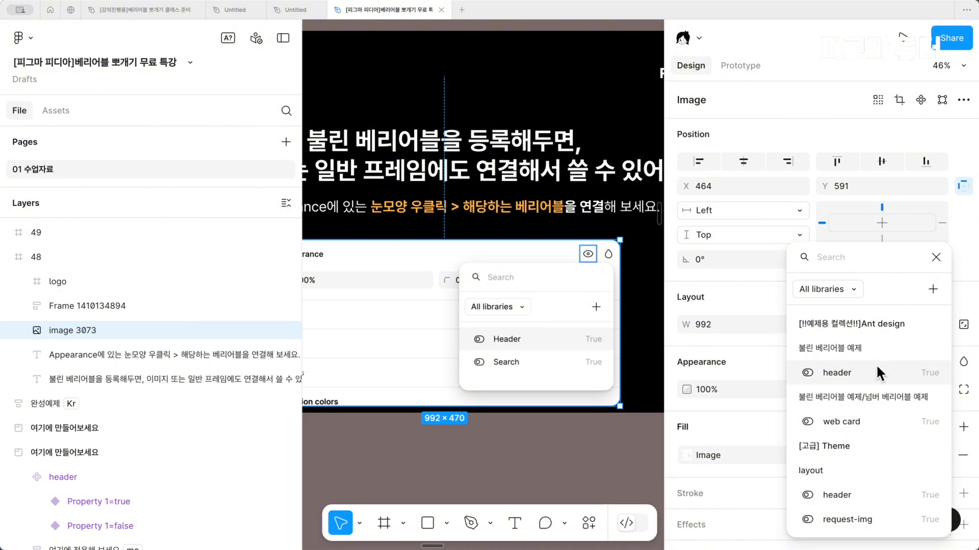
pyautogui.click(934, 257)
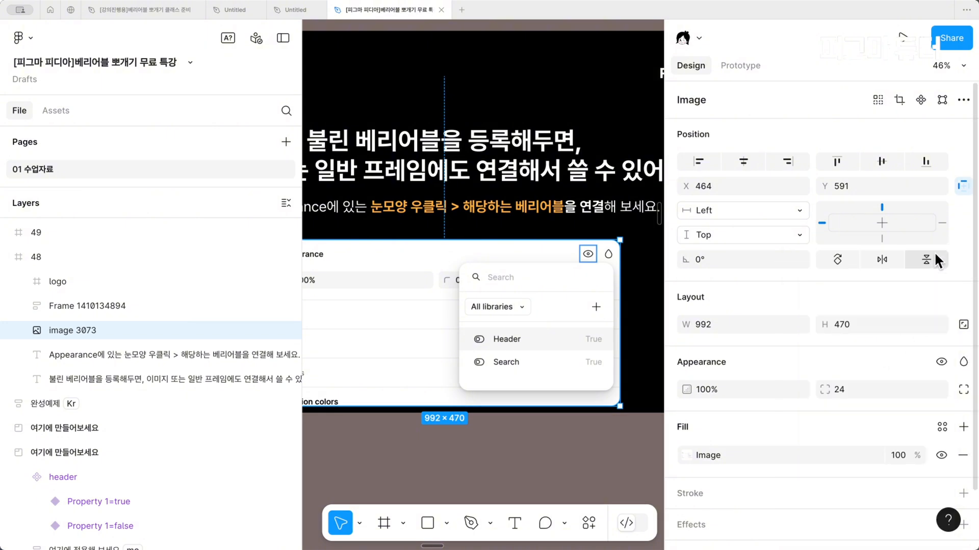
# Examine slide 49, comparing the search area of the airbnb web screen with that of the mobile screen
pyautogui.press('super+backslash')
pyautogui.hscroll(10, 366, 321)
pyautogui.hscroll(3, 365, 321)
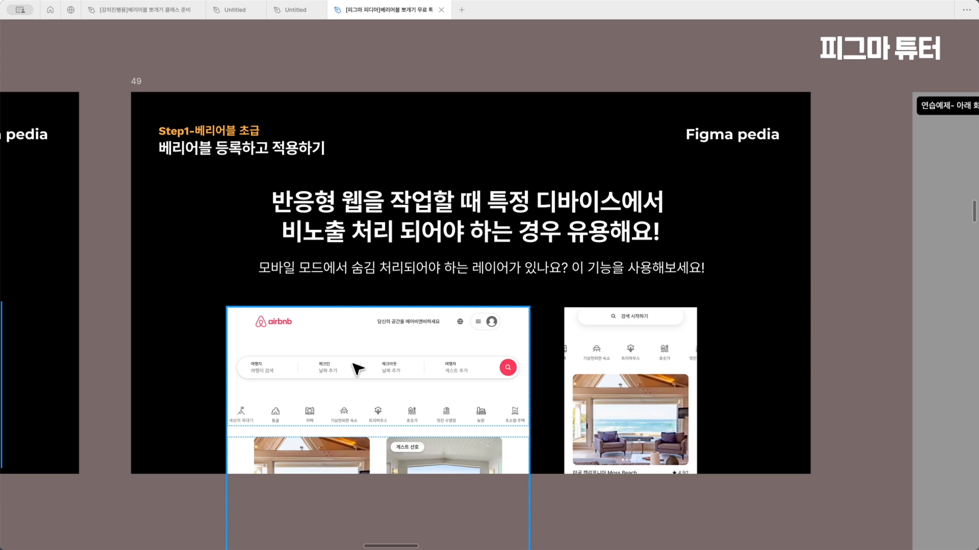
pyautogui.click(326, 375)
pyautogui.click(409, 366)
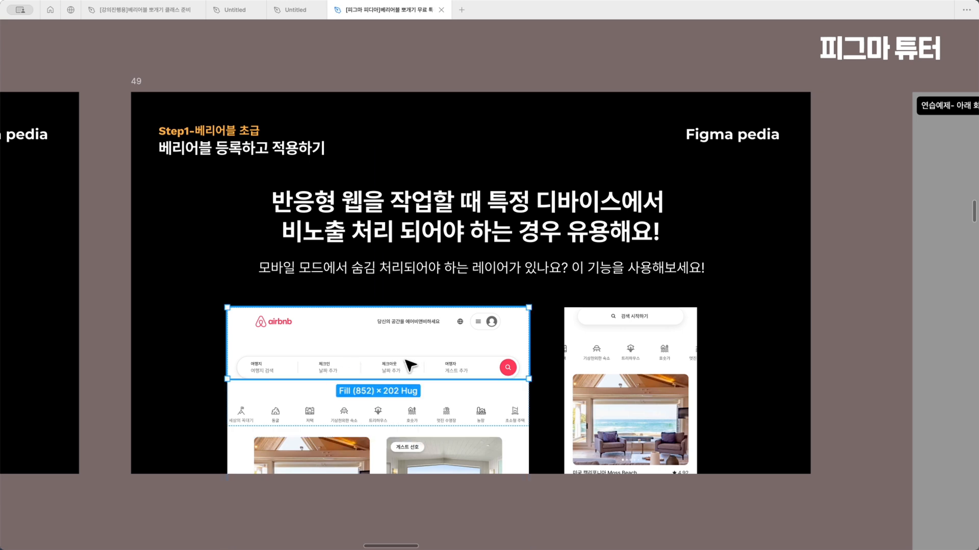
pyautogui.click(730, 360)
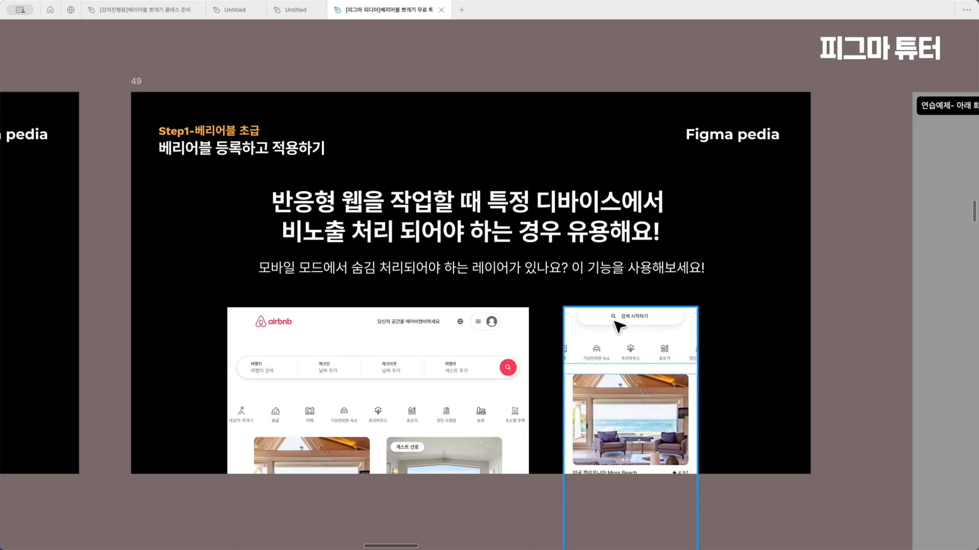
pyautogui.click(628, 344)
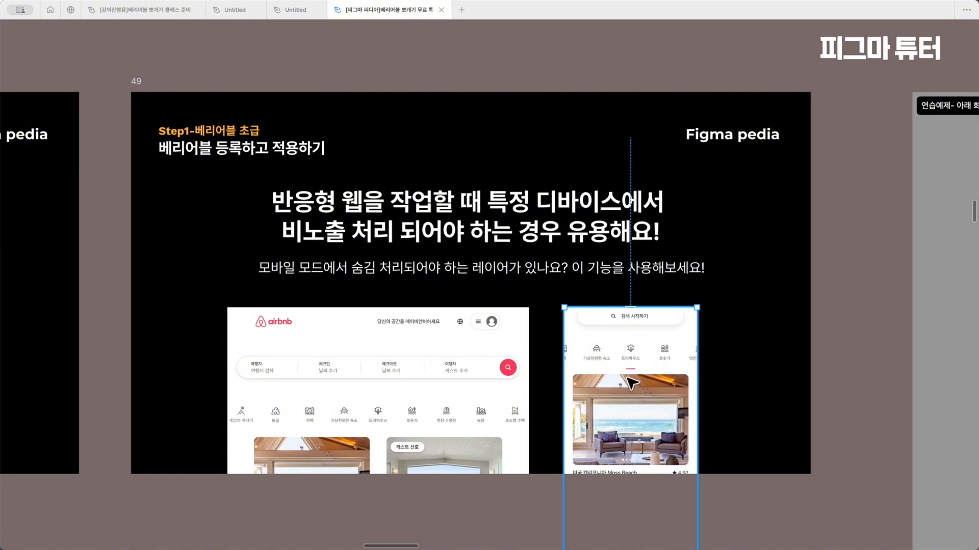
# Set the AIRBNB collection mode of the web완성예제 frame in the 연습예제 section to mo
pyautogui.hscroll(10, 631, 384)
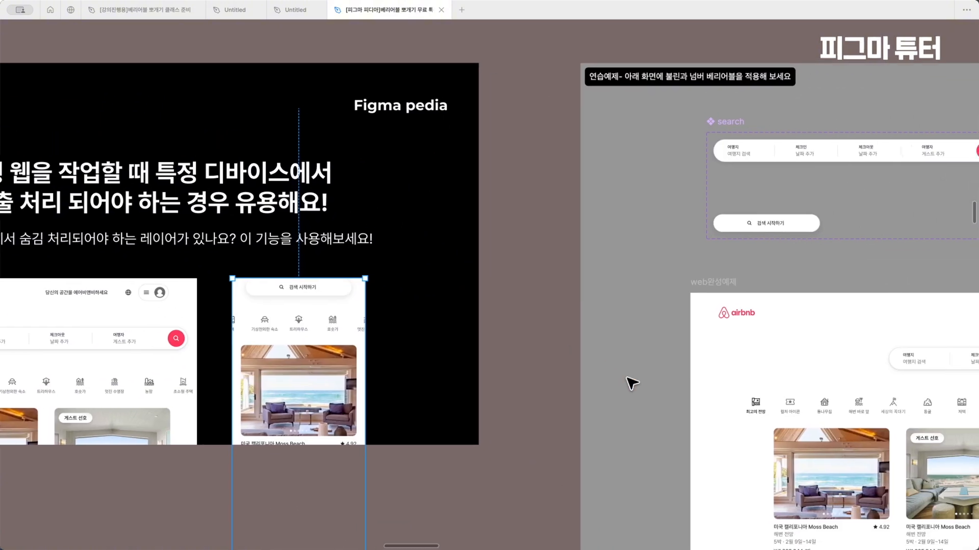
pyautogui.scroll(-5, 631, 383)
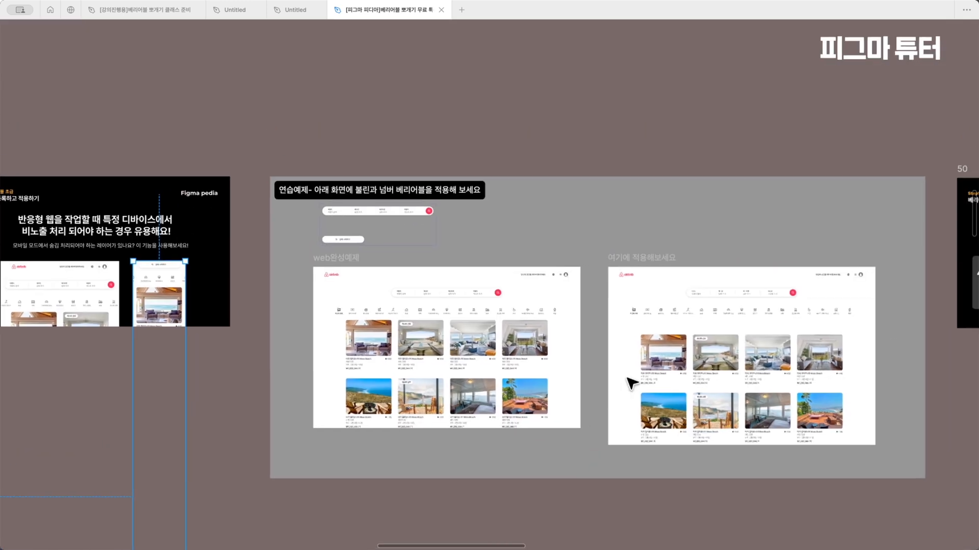
pyautogui.scroll(3, 524, 351)
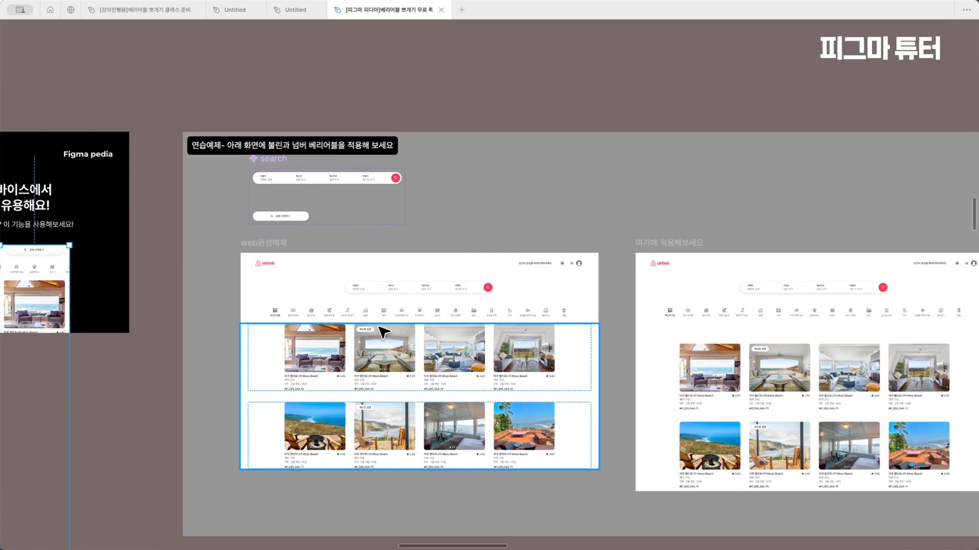
pyautogui.hscroll(3, 524, 350)
pyautogui.click(177, 226)
pyautogui.hotkey('ctrl', '\\')
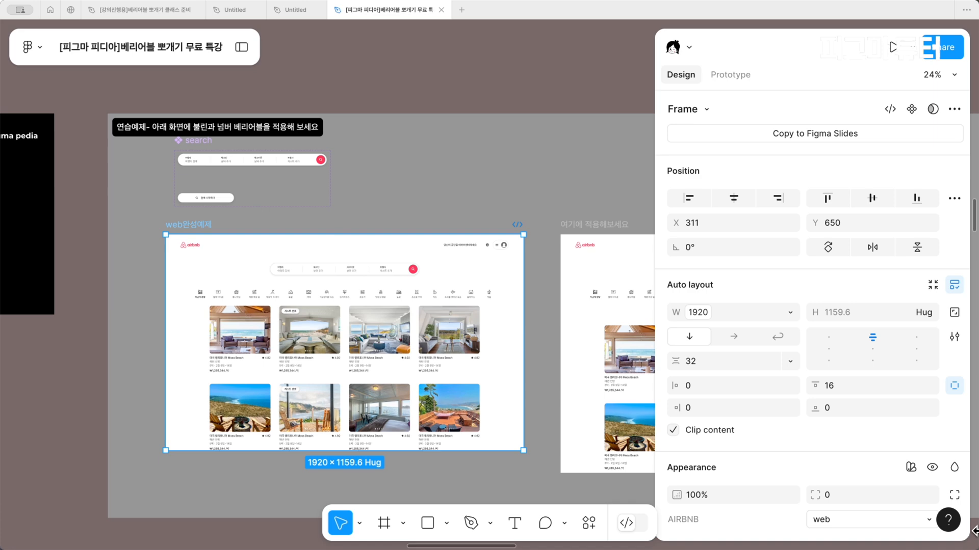
pyautogui.click(869, 461)
pyautogui.click(861, 478)
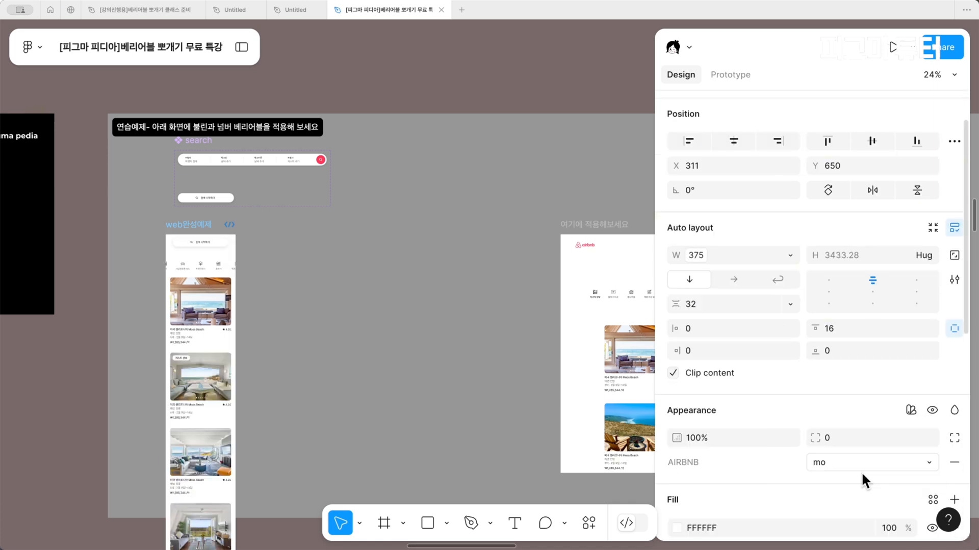
# Alternate the AIRBNB mode of the web완성예제 frame between web and mo, leaving it on web to examine its header and search bar
pyautogui.click(860, 459)
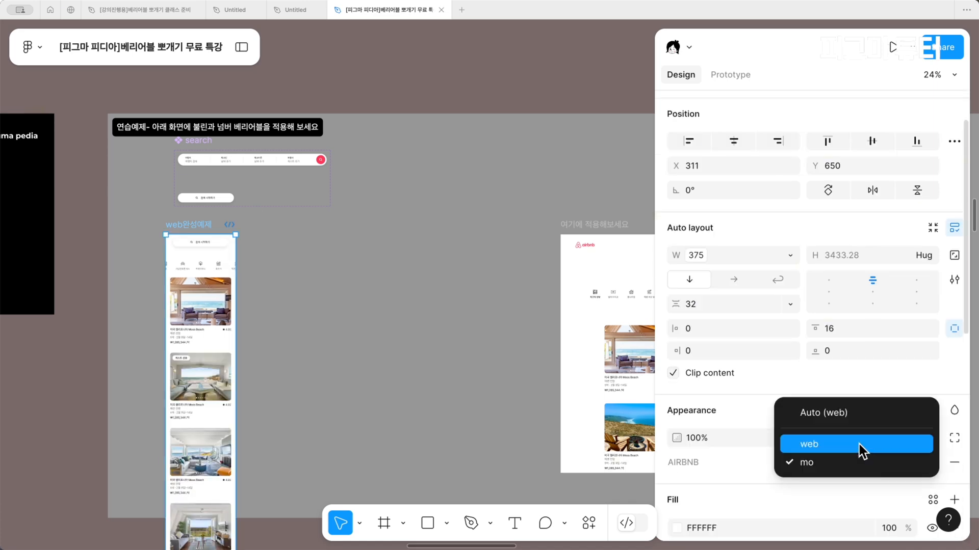
pyautogui.click(858, 444)
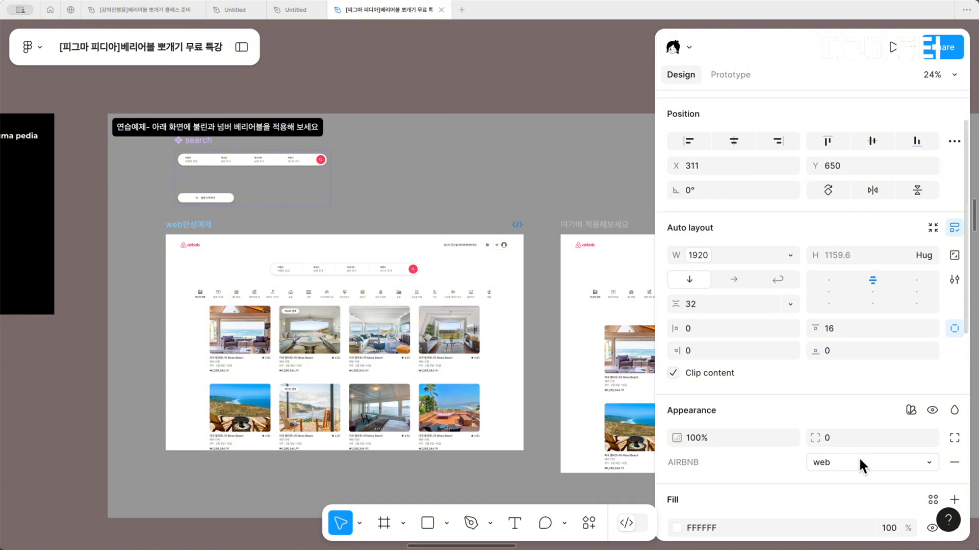
pyautogui.click(858, 457)
pyautogui.click(857, 477)
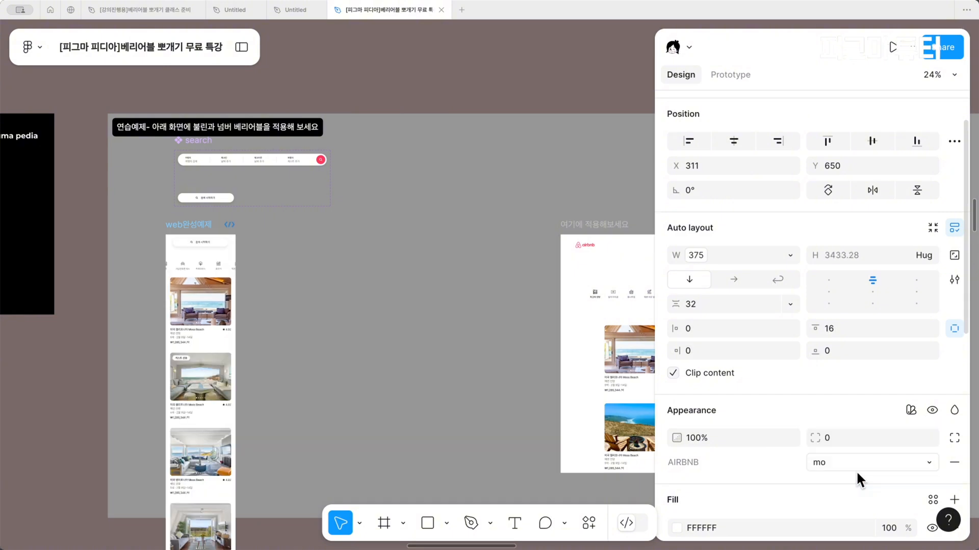
pyautogui.click(857, 467)
pyautogui.click(855, 446)
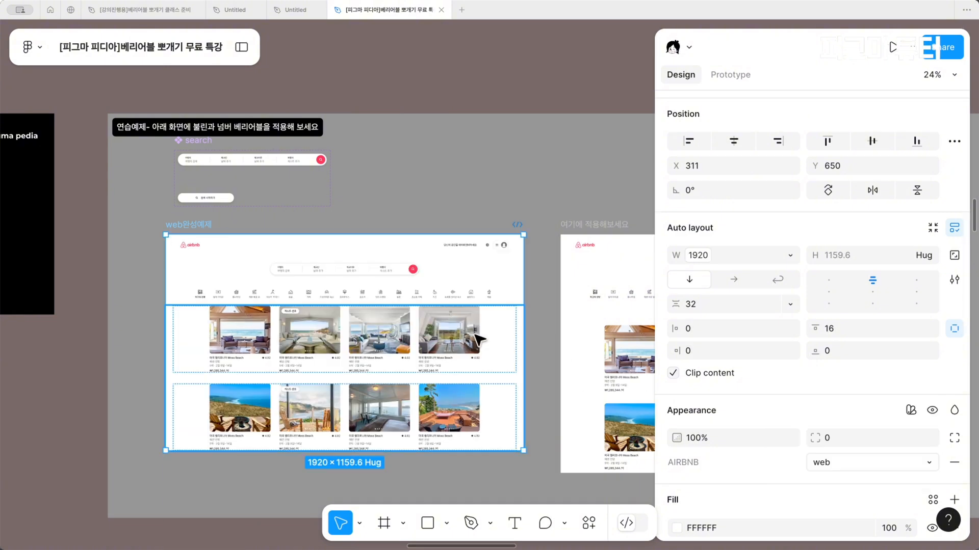
pyautogui.hscroll(5, 479, 338)
pyautogui.hscroll(-4, 475, 335)
pyautogui.scroll(5, 577, 342)
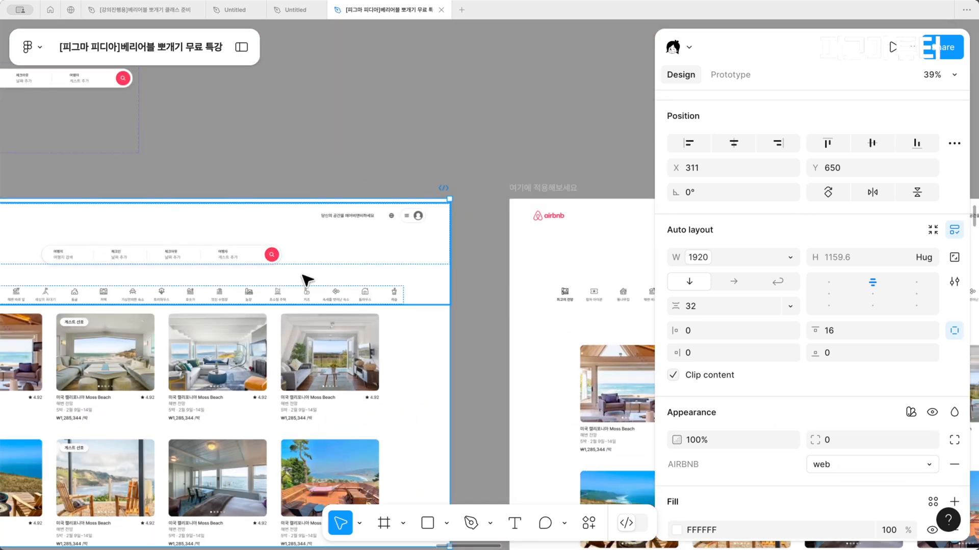
pyautogui.scroll(3, 302, 276)
pyautogui.hscroll(-4, 306, 279)
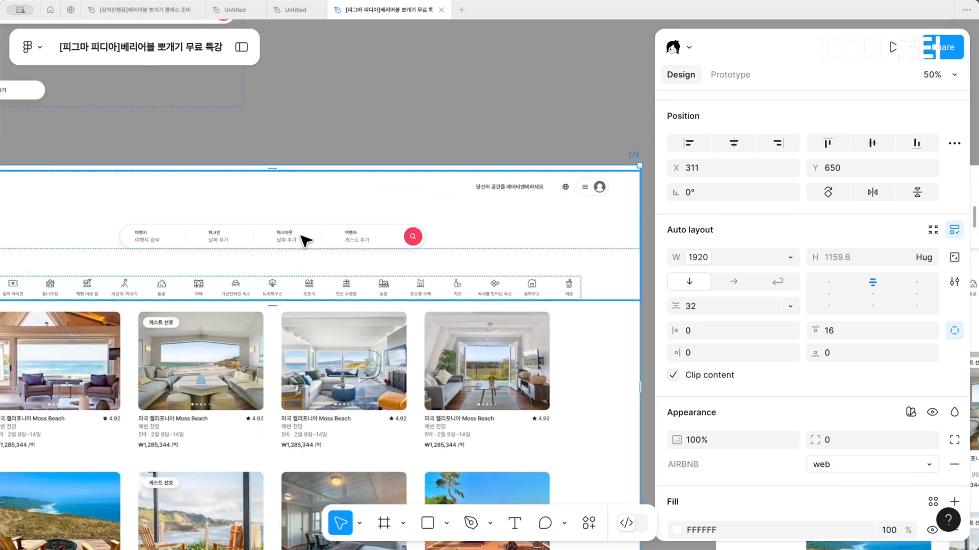
# Set the AIRBNB mode of the web완성예제 frame to mo and move the frame to X 601, beneath the search component
pyautogui.click(885, 468)
pyautogui.click(881, 482)
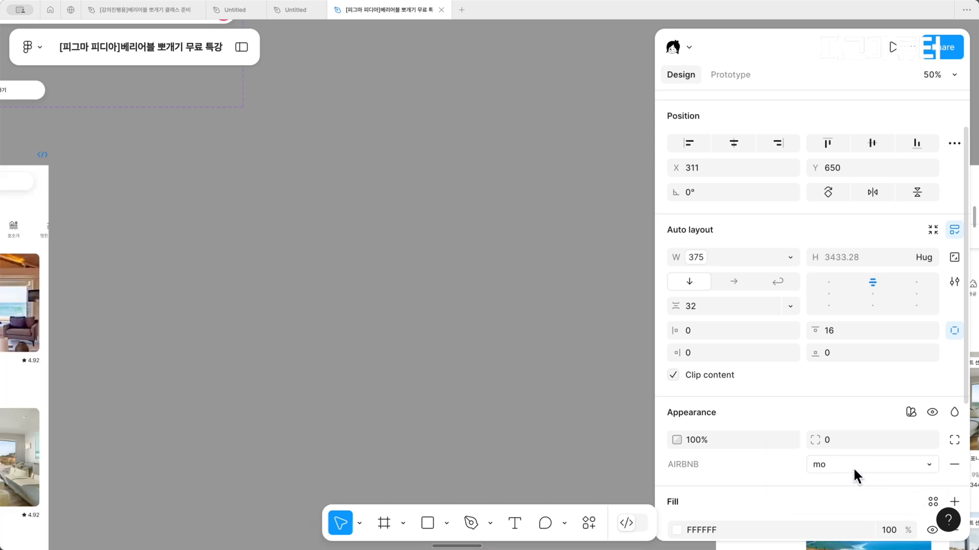
pyautogui.hscroll(-8, 345, 415)
pyautogui.moveTo(237, 213); pyautogui.dragTo(348, 221)
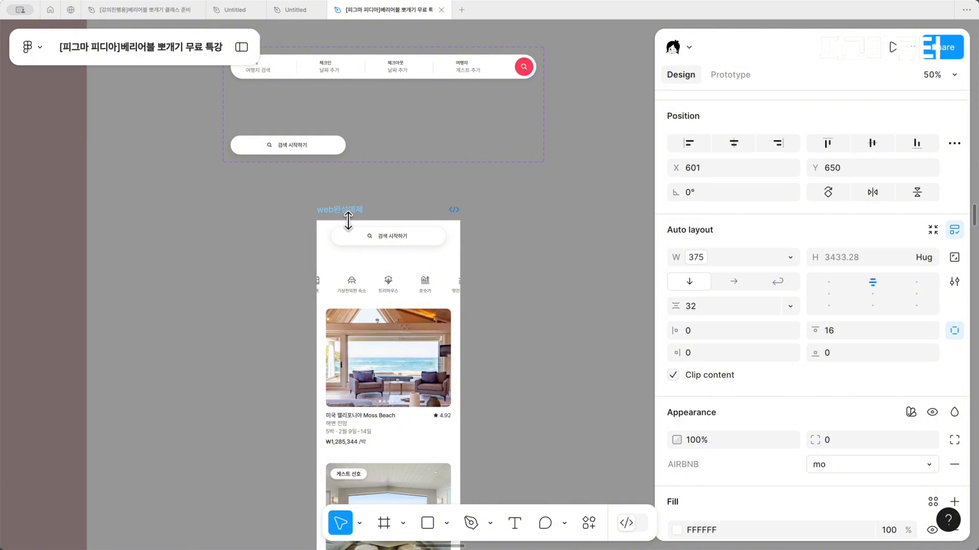
pyautogui.scroll(1, 348, 220)
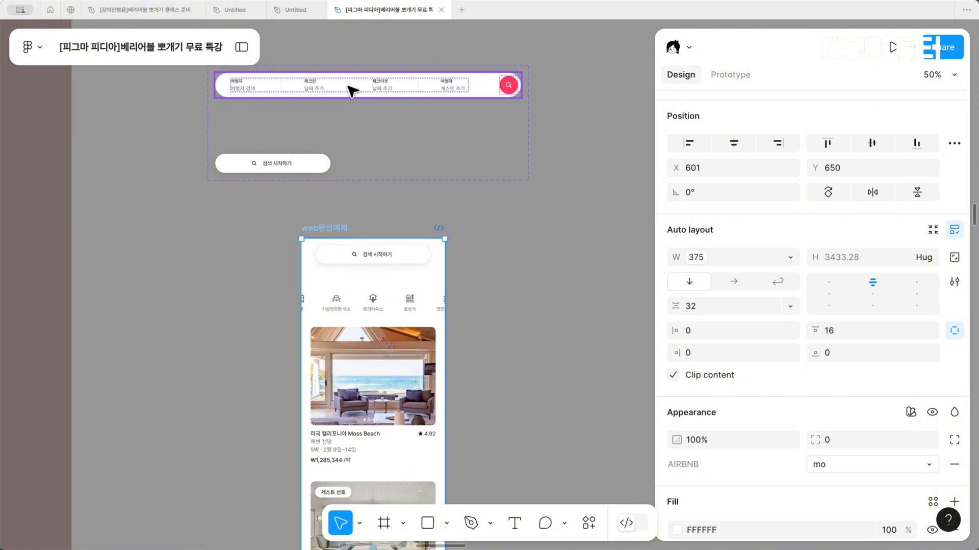
# Return the AIRBNB mode of the web완성예제 frame to web
pyautogui.click(846, 471)
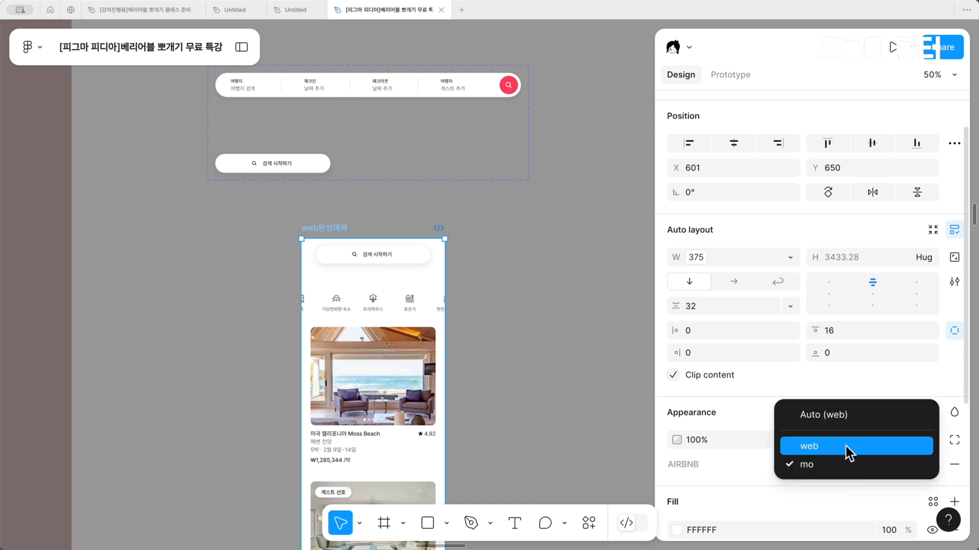
pyautogui.click(847, 446)
pyautogui.hscroll(3, 516, 379)
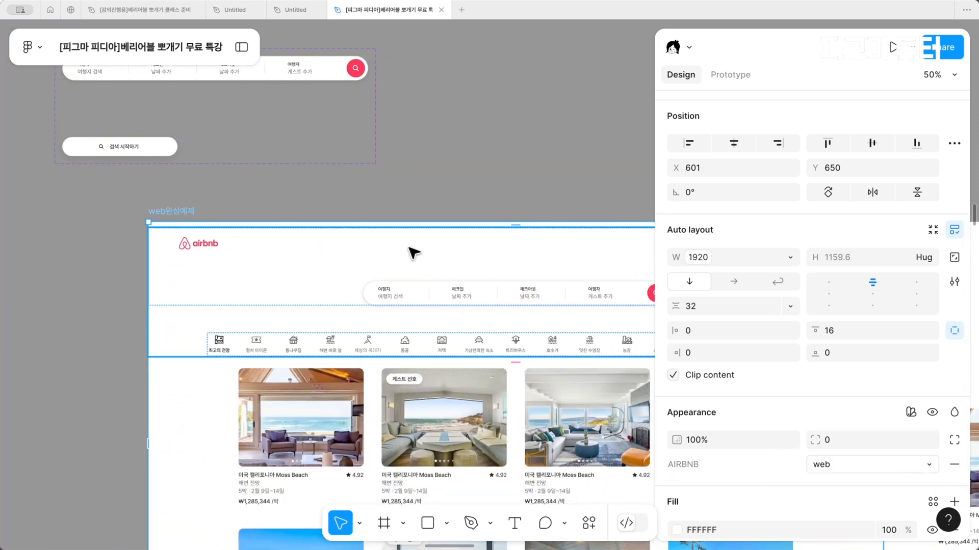
# Inspect the variables on the header and search bar in web완성예제, along with both variants of the search component
pyautogui.click(412, 254)
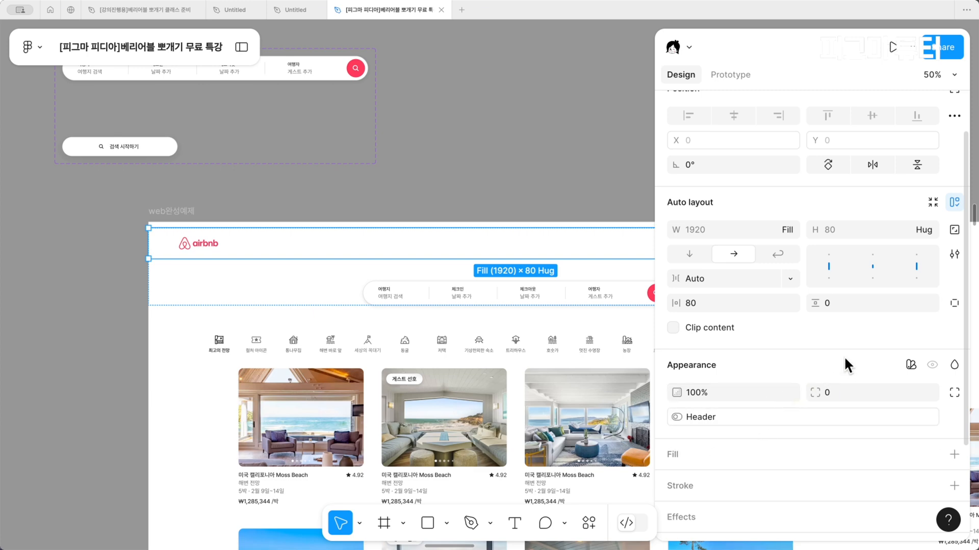
pyautogui.click(455, 299)
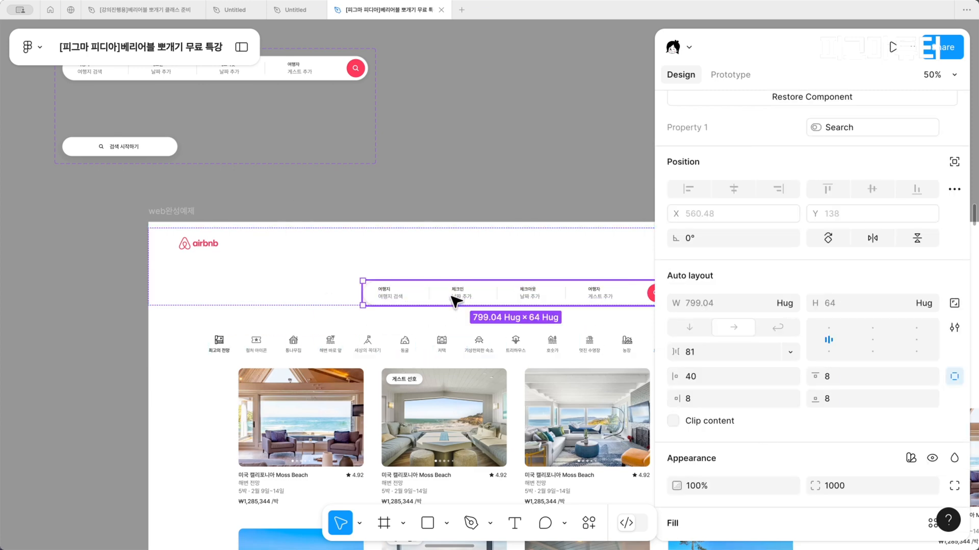
pyautogui.scroll(1, 203, 107)
pyautogui.click(232, 91)
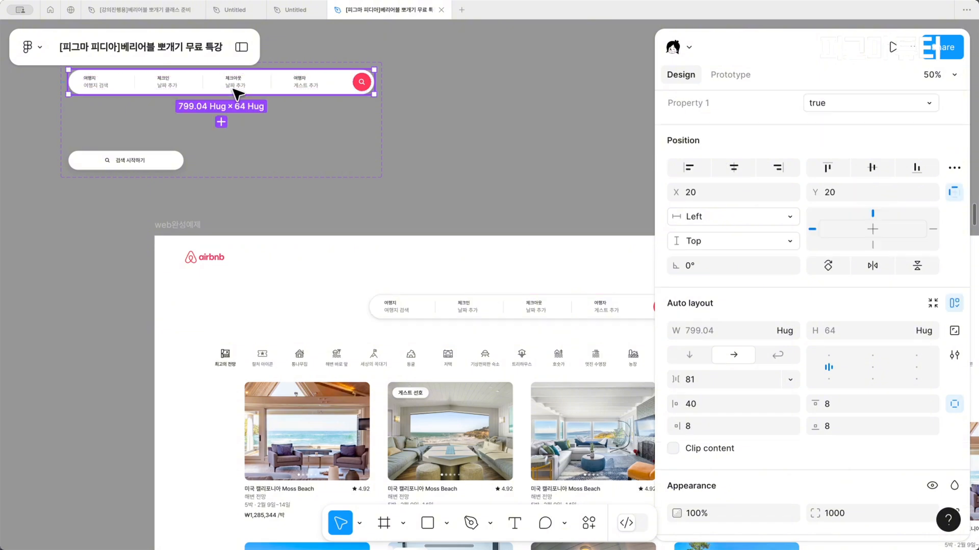
pyautogui.click(127, 160)
pyautogui.hscroll(3, 335, 304)
pyautogui.scroll(-2, 336, 304)
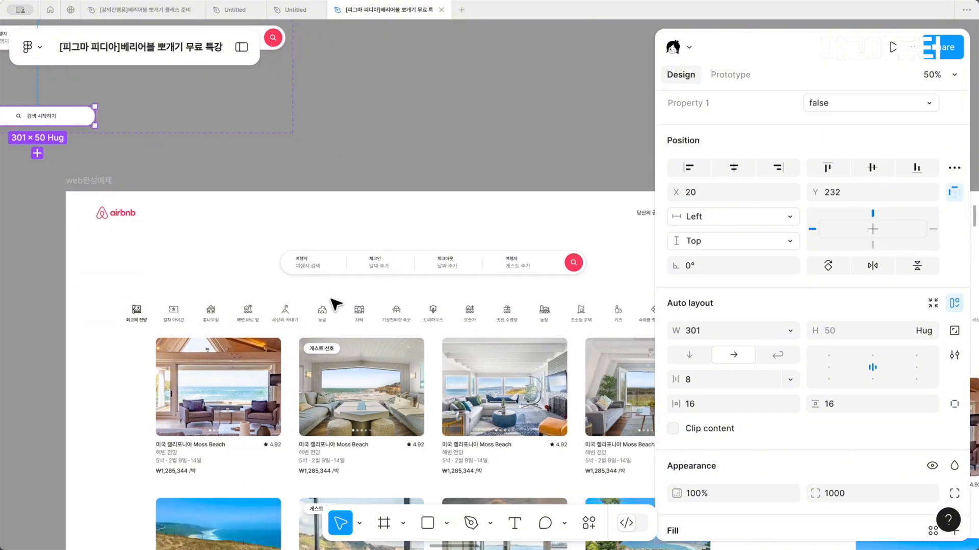
pyautogui.click(388, 263)
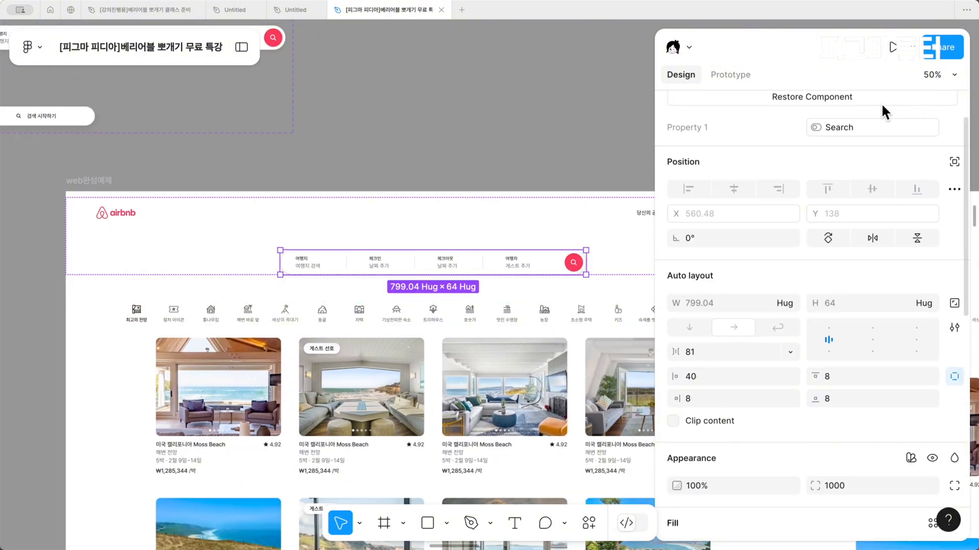
# Move the web완성예제 frame to X 278 so it clears the neighbouring 여기에 적용해보세요 frame
pyautogui.click(92, 182)
pyautogui.scroll(-4, 88, 181)
pyautogui.hscroll(6, 92, 182)
pyautogui.hscroll(-2, 94, 182)
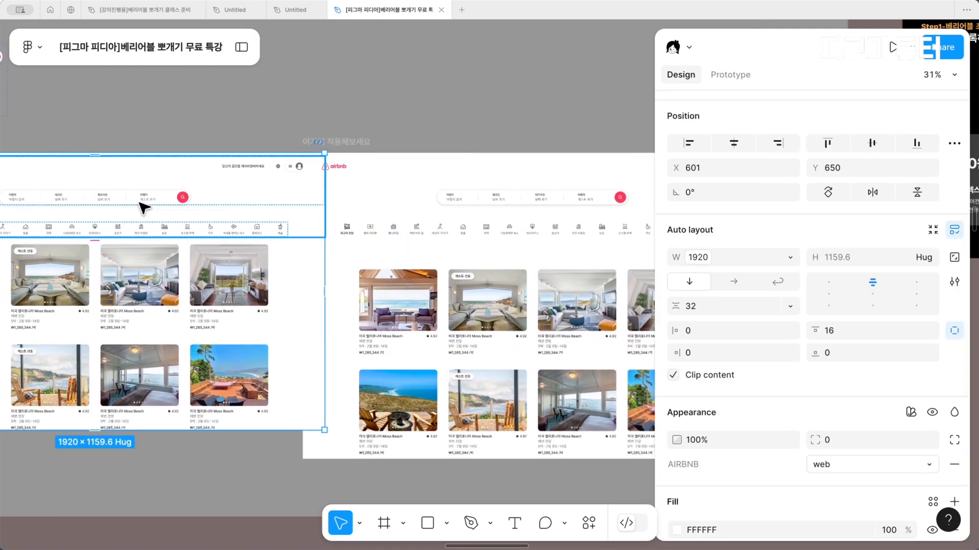
pyautogui.moveTo(184, 260); pyautogui.dragTo(106, 260)
pyautogui.scroll(-3, 245, 245)
pyautogui.scroll(2, 306, 232)
pyautogui.hscroll(1, 305, 232)
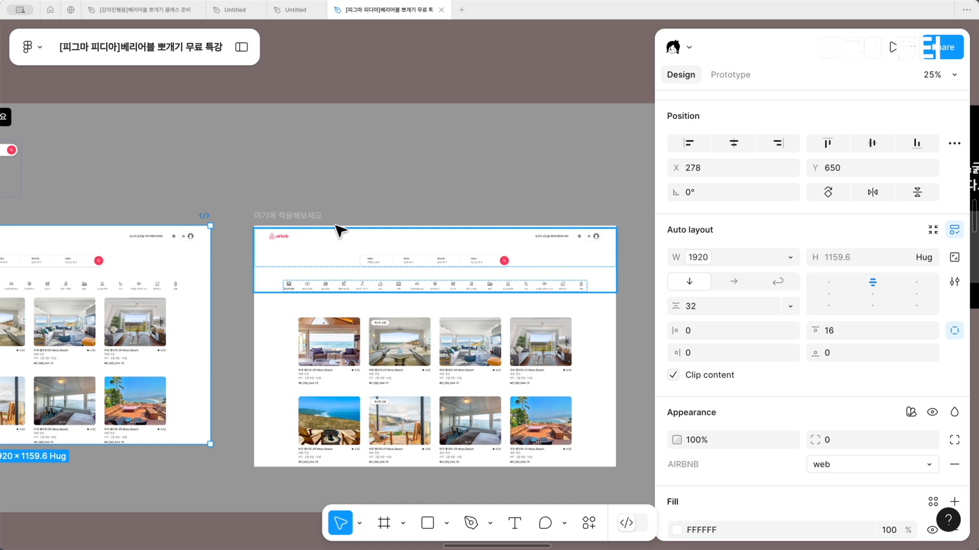
# Inspect the header row and search bar inside the 여기에 적용해보세요 frame for applied components and variables
pyautogui.click(335, 235)
pyautogui.doubleClick(335, 236)
pyautogui.doubleClick(335, 235)
pyautogui.hscroll(-2, 335, 238)
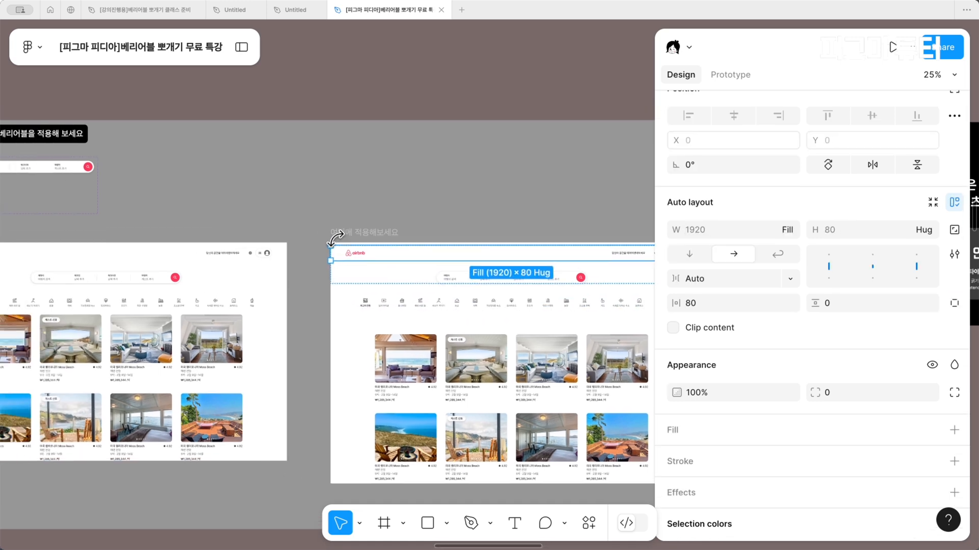
pyautogui.hscroll(-4, 335, 238)
pyautogui.scroll(1, 334, 238)
pyautogui.click(549, 301)
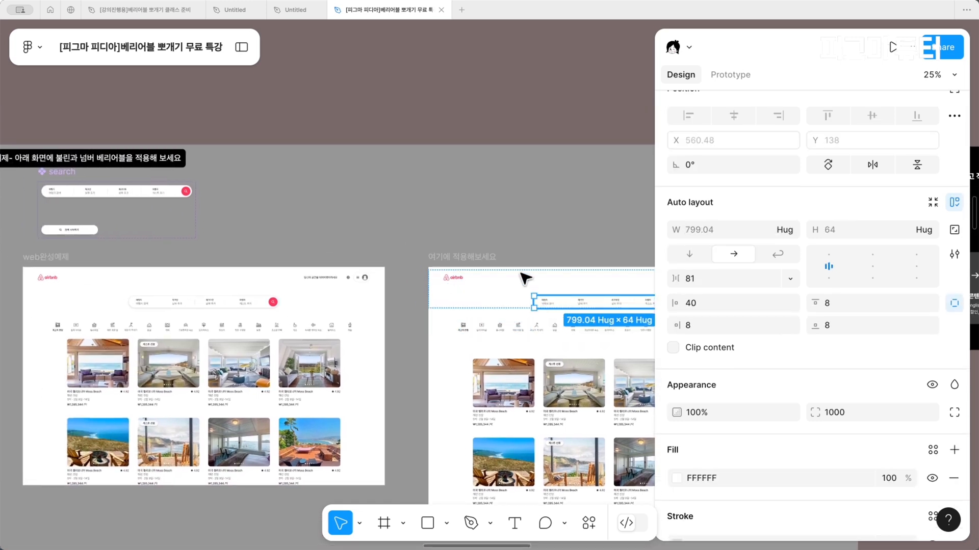
# Try placing an instance of the search component's true variant above the 여기에 적용해보세요 frame, and undo the placement
pyautogui.click(85, 208)
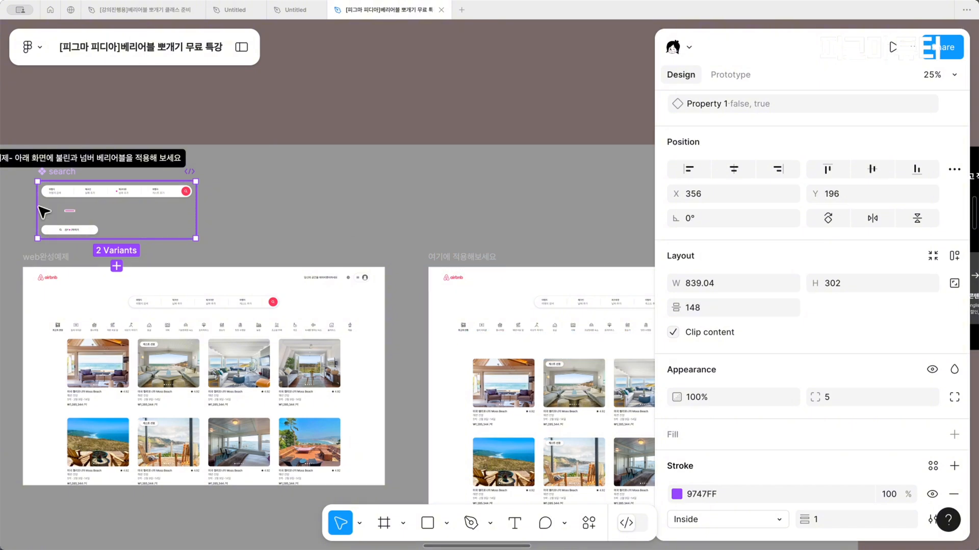
pyautogui.click(81, 192)
pyautogui.moveTo(83, 192); pyautogui.dragTo(484, 220)
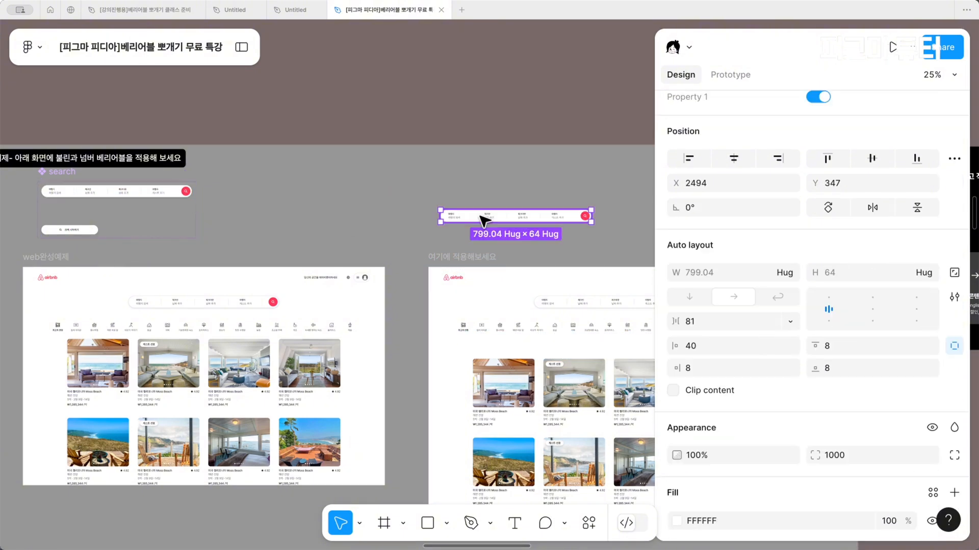
pyautogui.hscroll(3, 485, 220)
pyautogui.press('super+z')
pyautogui.hscroll(-3, 465, 219)
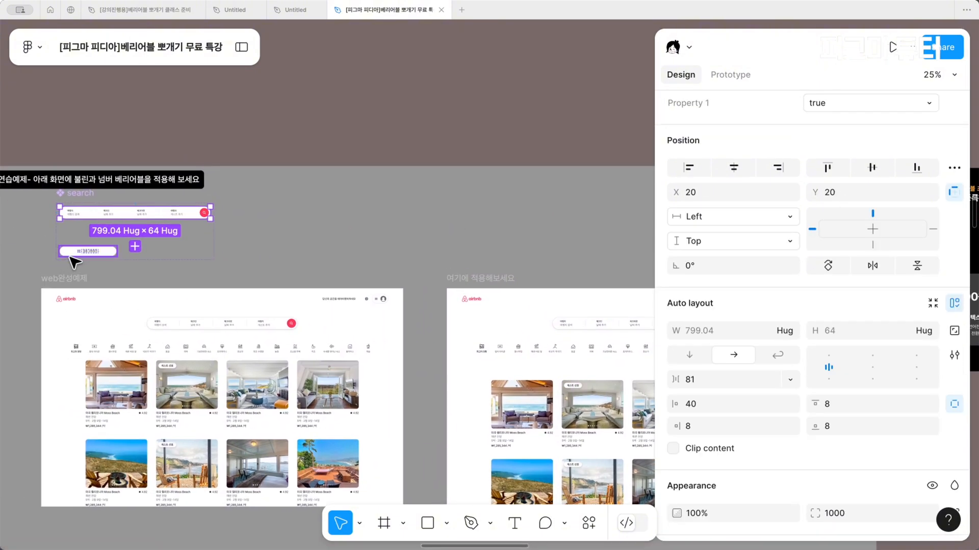
# Replace the search bar in the 여기에 적용해보세요 frame with an instance of the search component's true variant
pyautogui.scroll(5, 74, 261)
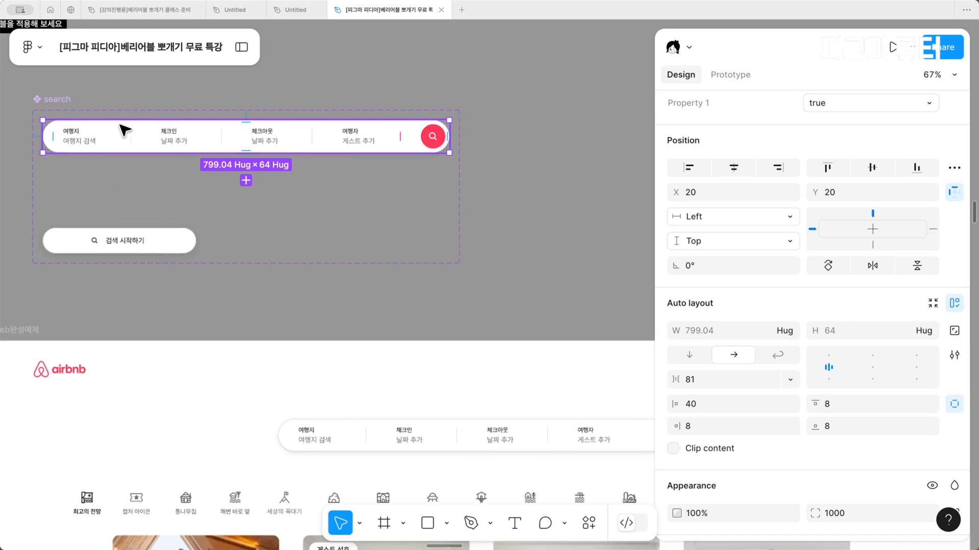
pyautogui.scroll(-3, 382, 251)
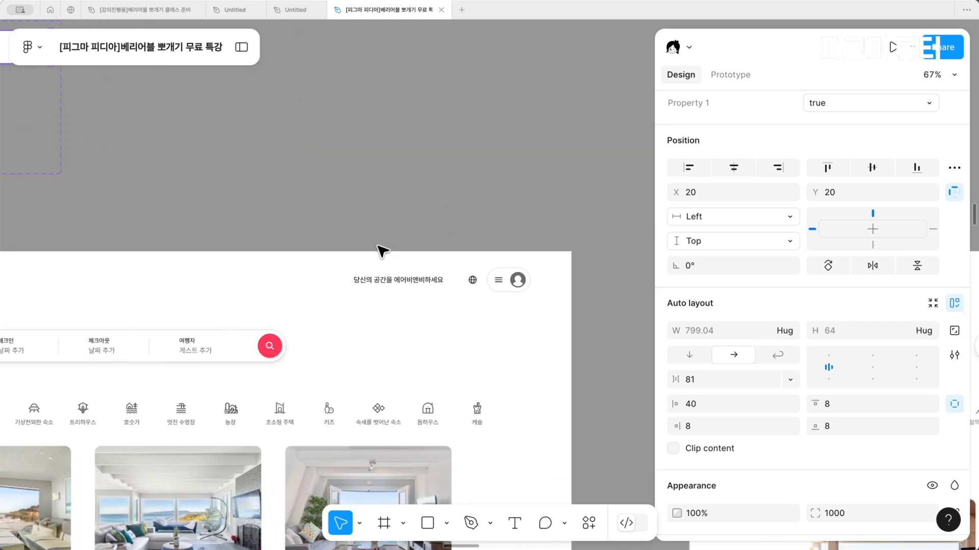
pyautogui.hscroll(10, 383, 251)
pyautogui.scroll(-1, 383, 251)
pyautogui.hscroll(10, 382, 251)
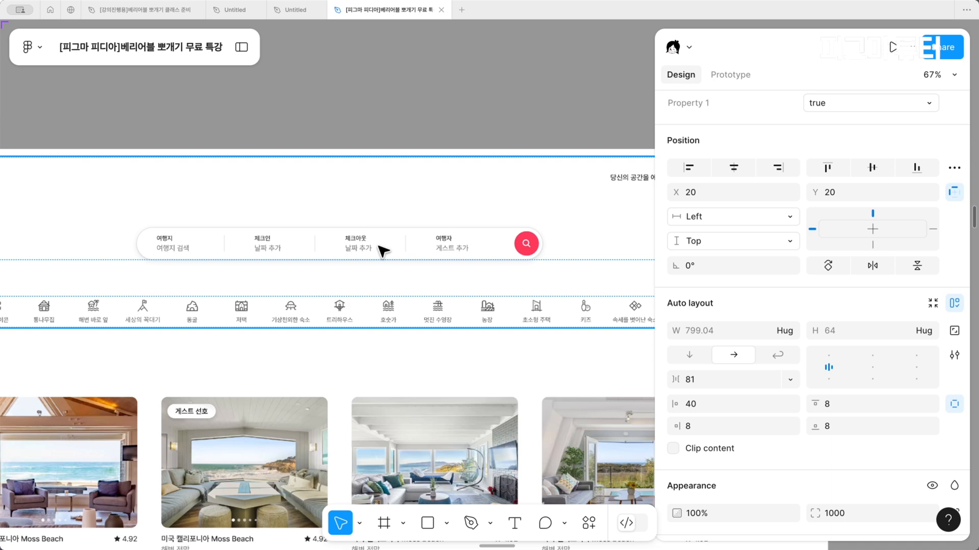
pyautogui.click(382, 249)
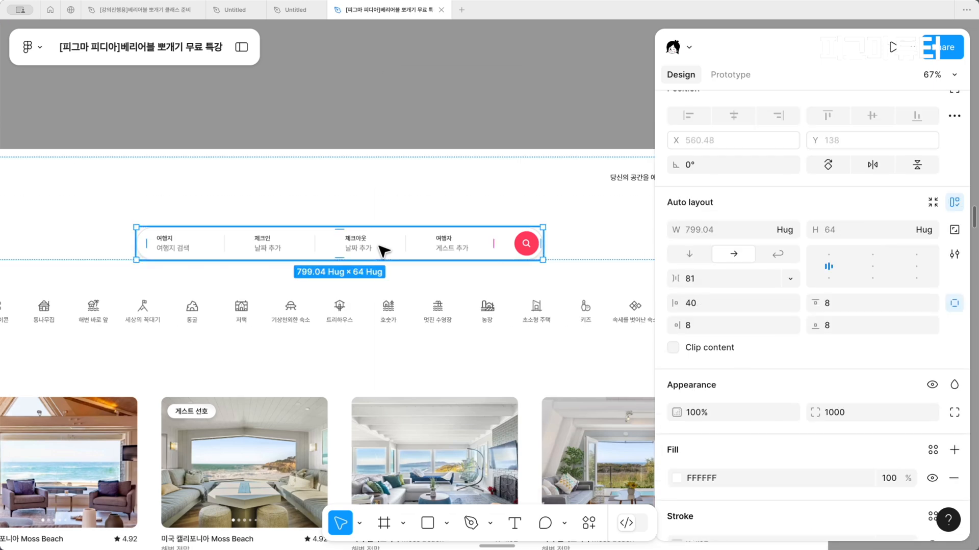
pyautogui.rightClick(383, 249)
pyautogui.click(466, 121)
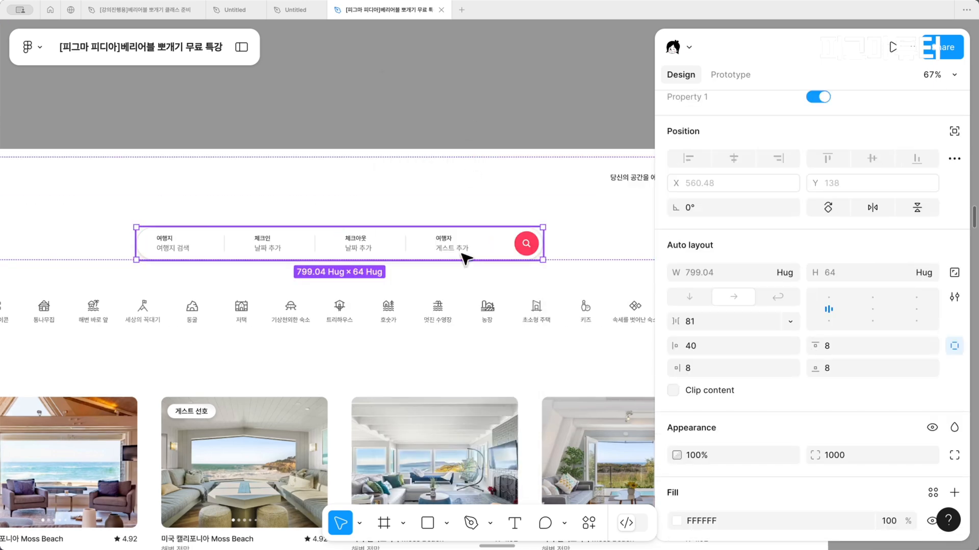
# Apply the AIRBNB boolean variable Search to Property 1 of the search instance in the 여기에 적용해보세요 frame
pyautogui.scroll(2, 773, 323)
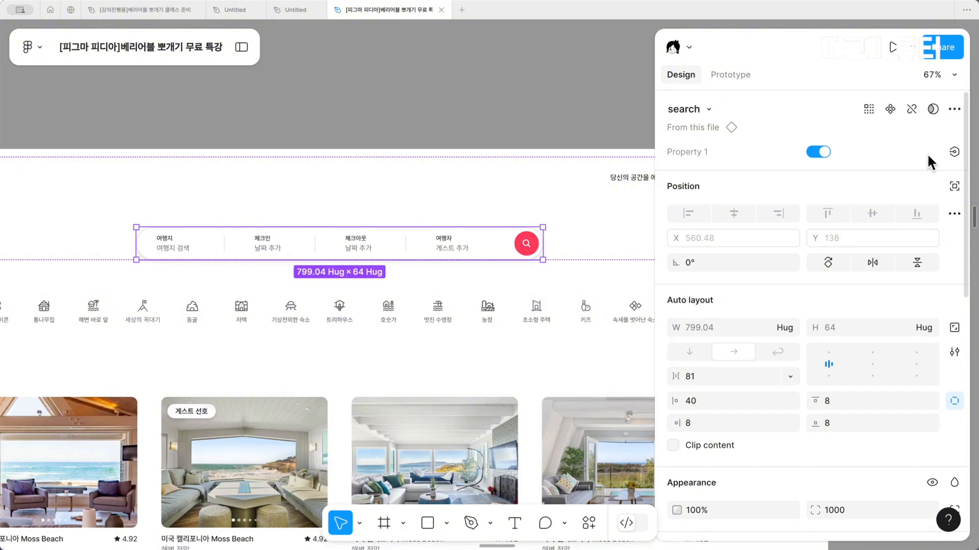
pyautogui.click(952, 152)
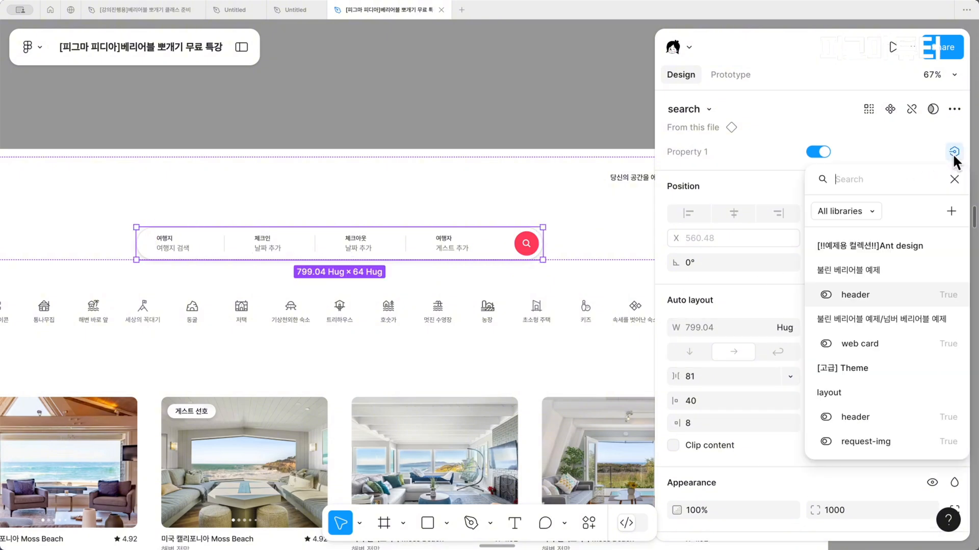
pyautogui.scroll(-2, 885, 363)
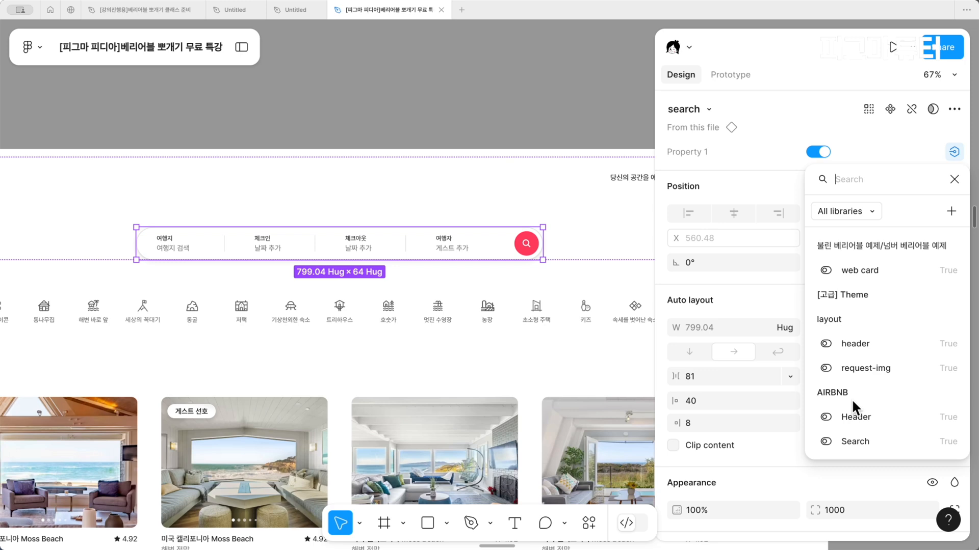
pyautogui.click(863, 440)
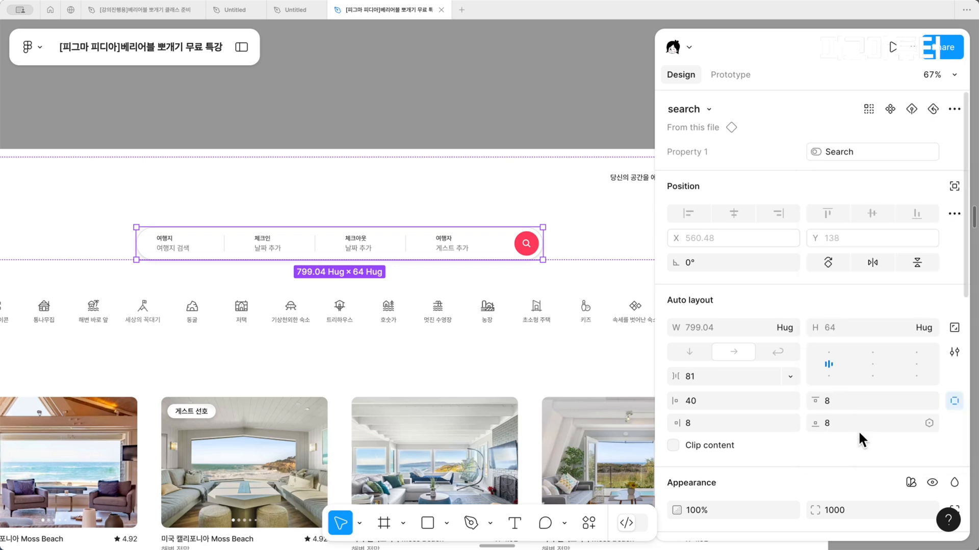
# Deselect the search instance, restore the full interface, and open the file's local variables
pyautogui.scroll(-3, 430, 199)
pyautogui.click(479, 100)
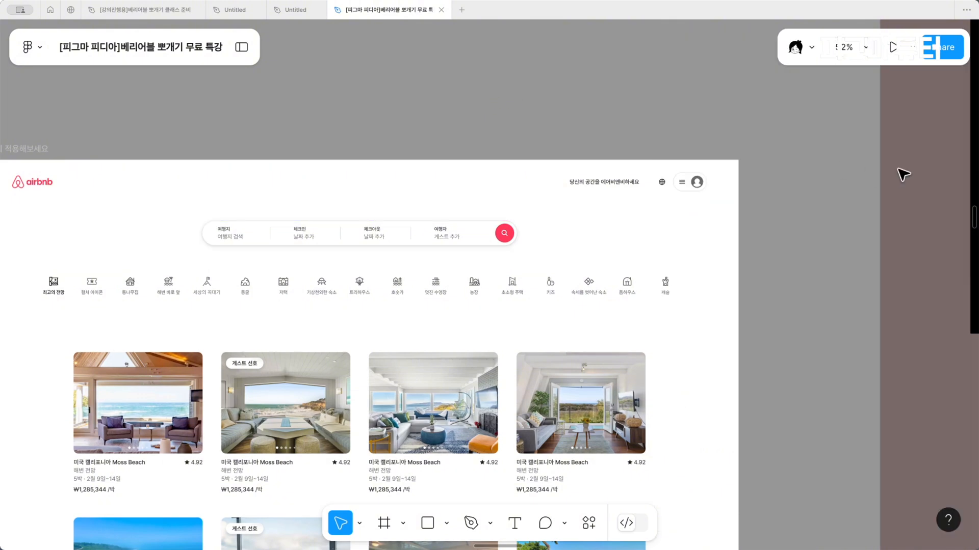
pyautogui.click(243, 46)
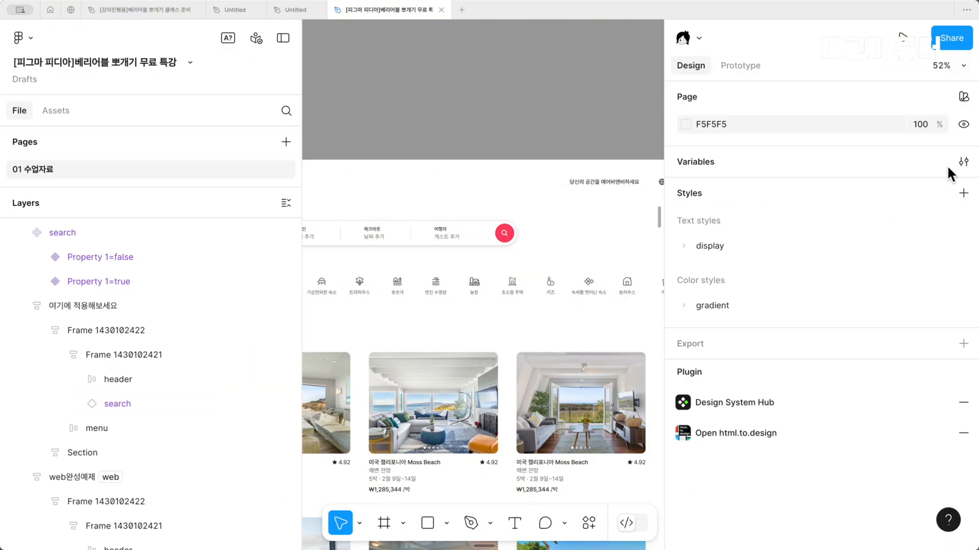
pyautogui.click(964, 162)
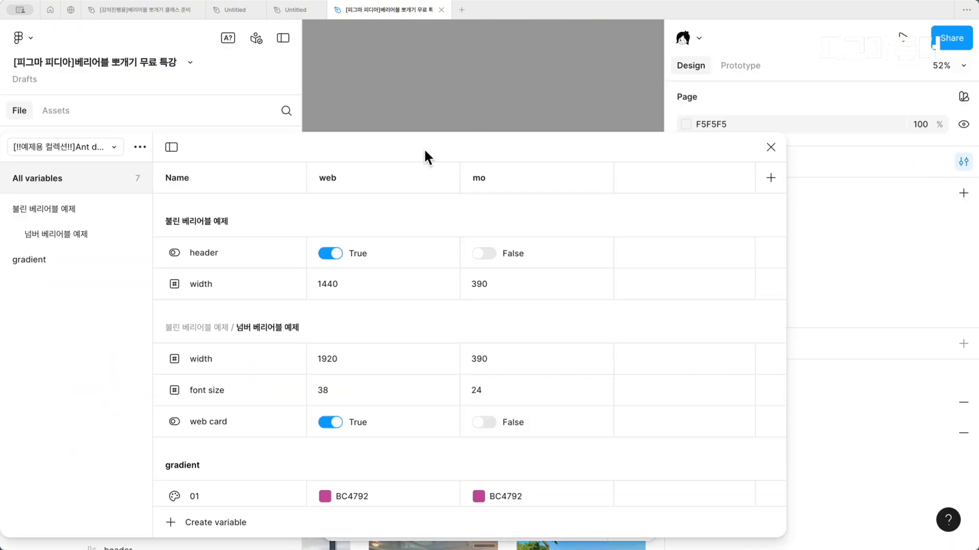
# Open the AIRBNB variable collection, make web its default mode, and close the variables window
pyautogui.click(116, 147)
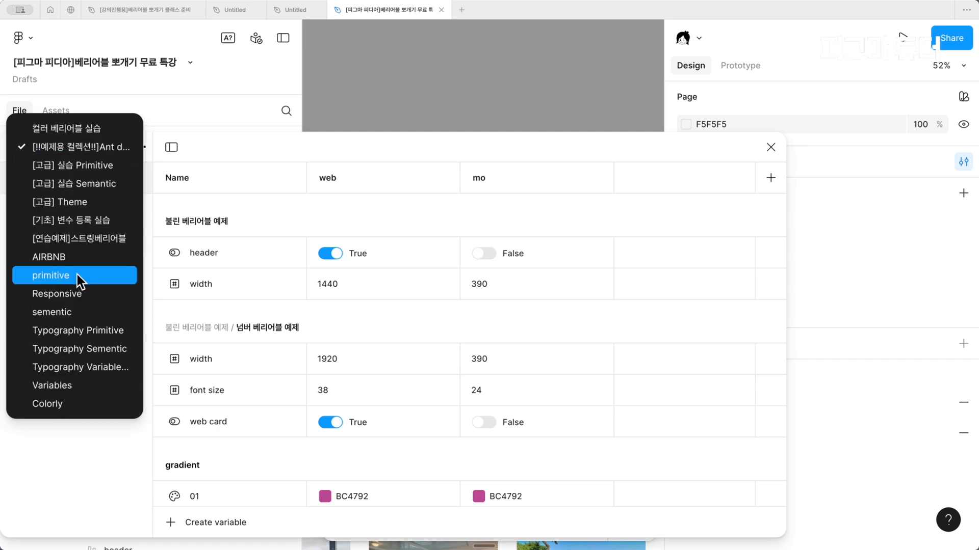
pyautogui.click(72, 256)
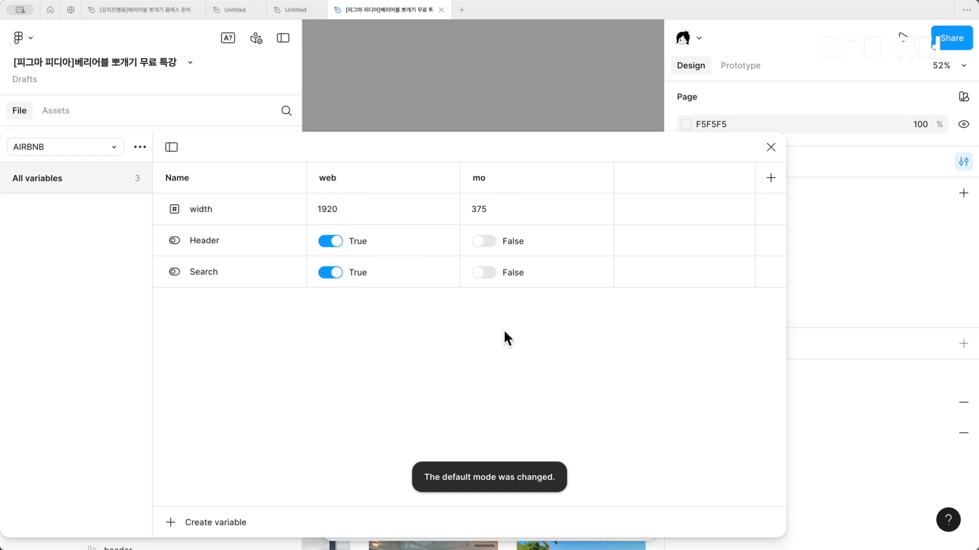
pyautogui.press('Escape')
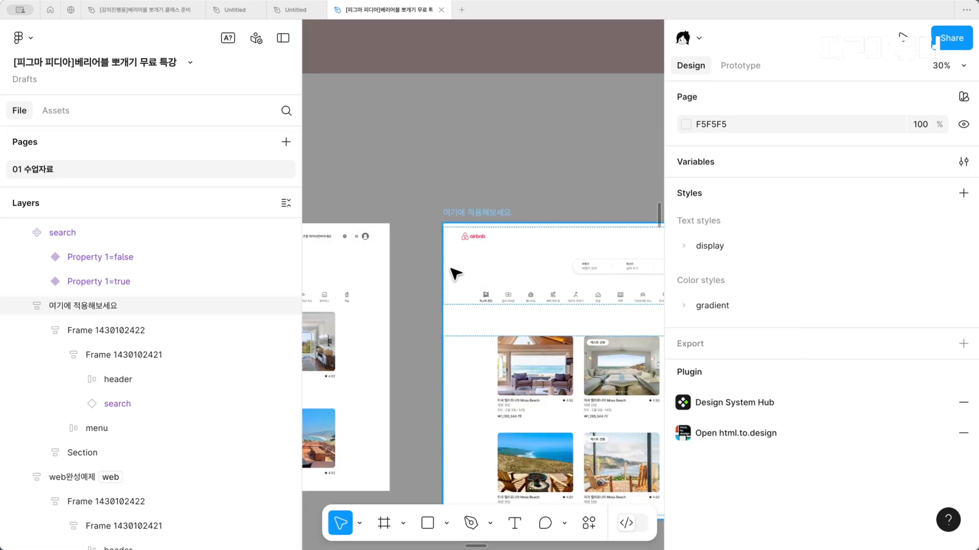
# Inspect the search component's false variant and compare it with the search instance in the 여기에 적용해보세요 frame
pyautogui.press('super+backslash')
pyautogui.scroll(1, 456, 274)
pyautogui.hscroll(-3, 443, 271)
pyautogui.click(100, 202)
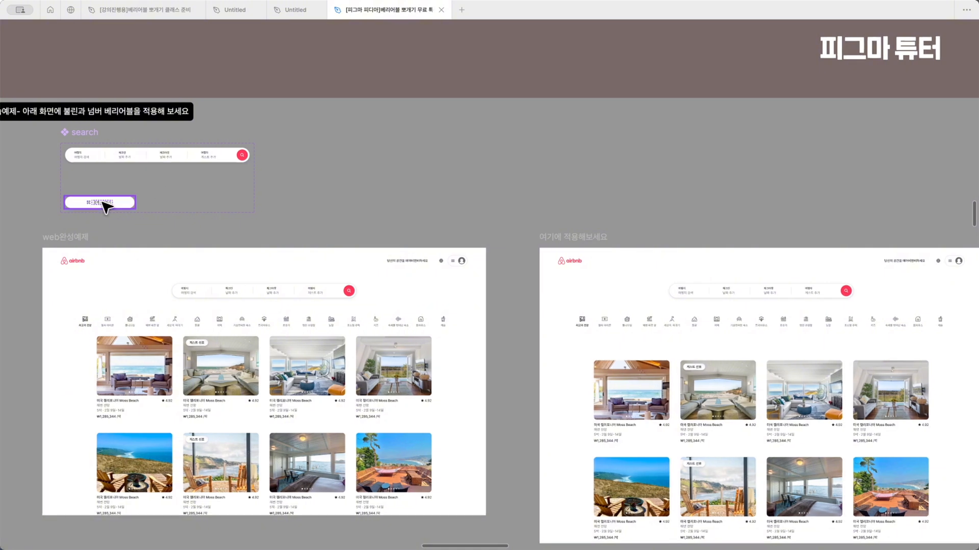
pyautogui.press('super+backslash')
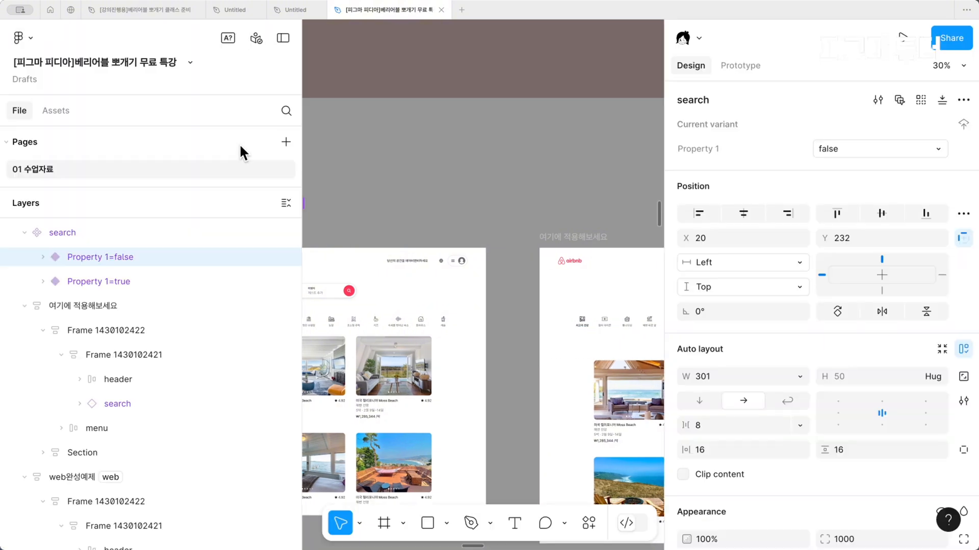
pyautogui.hotkey('shift', '\\')
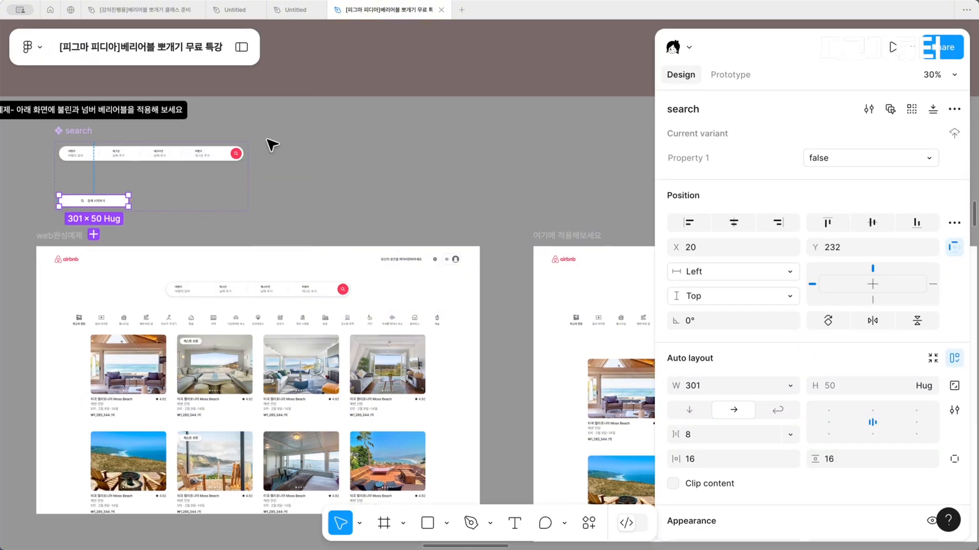
pyautogui.hscroll(7, 267, 139)
pyautogui.scroll(-1, 268, 139)
pyautogui.doubleClick(354, 249)
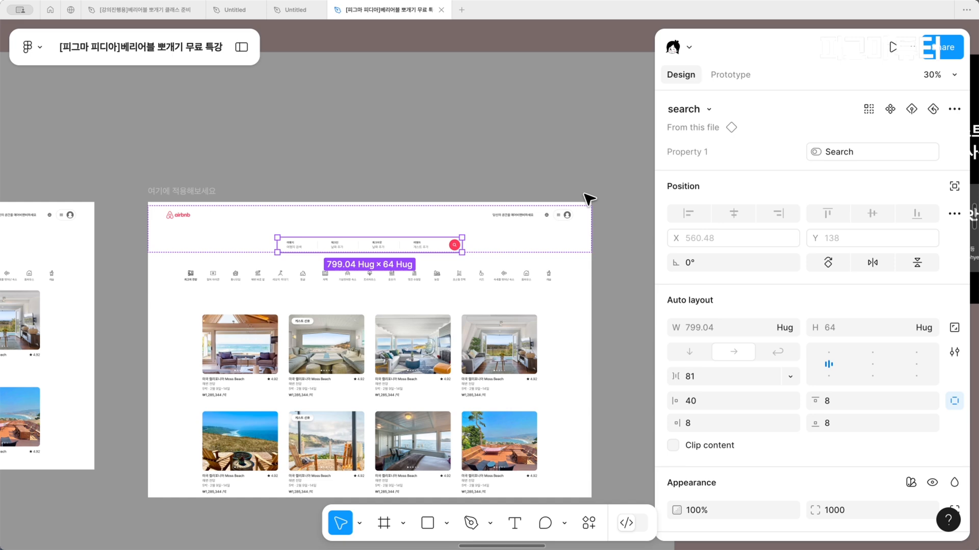
pyautogui.scroll(-2, 586, 201)
pyautogui.hscroll(-1, 586, 200)
pyautogui.hscroll(-10, 589, 200)
pyautogui.scroll(2, 589, 199)
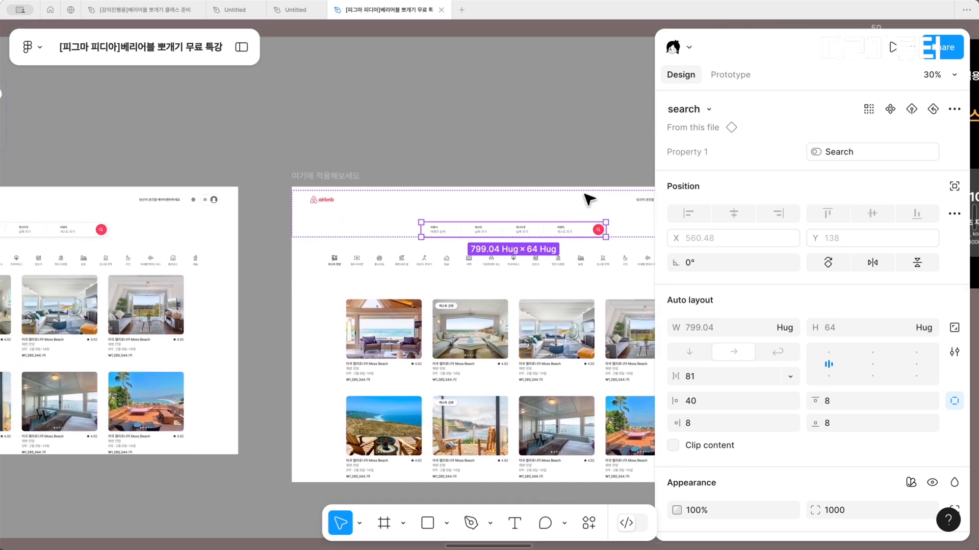
pyautogui.hscroll(10, 588, 199)
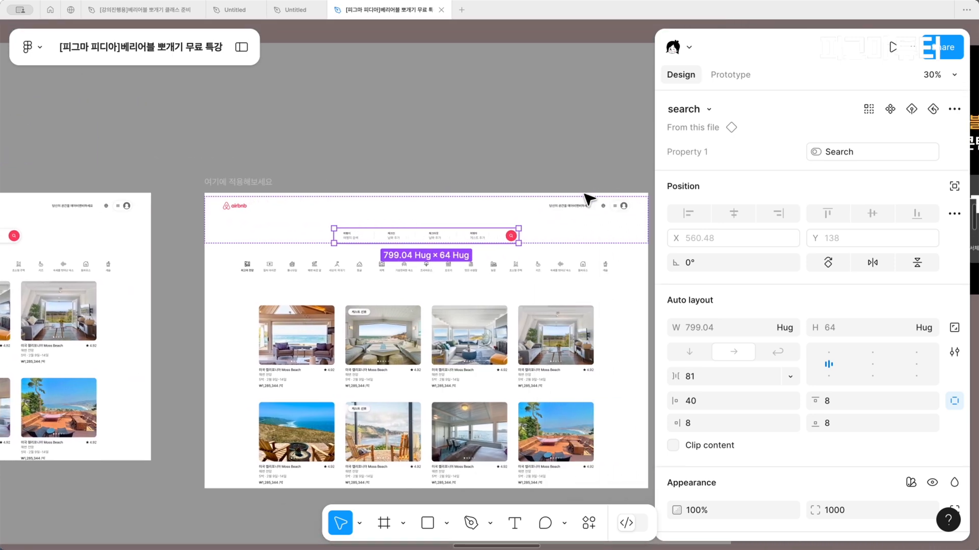
# Apply the AIRBNB boolean variable Header to the visibility of the header frame in the 여기에 적용해보세요 frame
pyautogui.scroll(2, 489, 219)
pyautogui.click(489, 220)
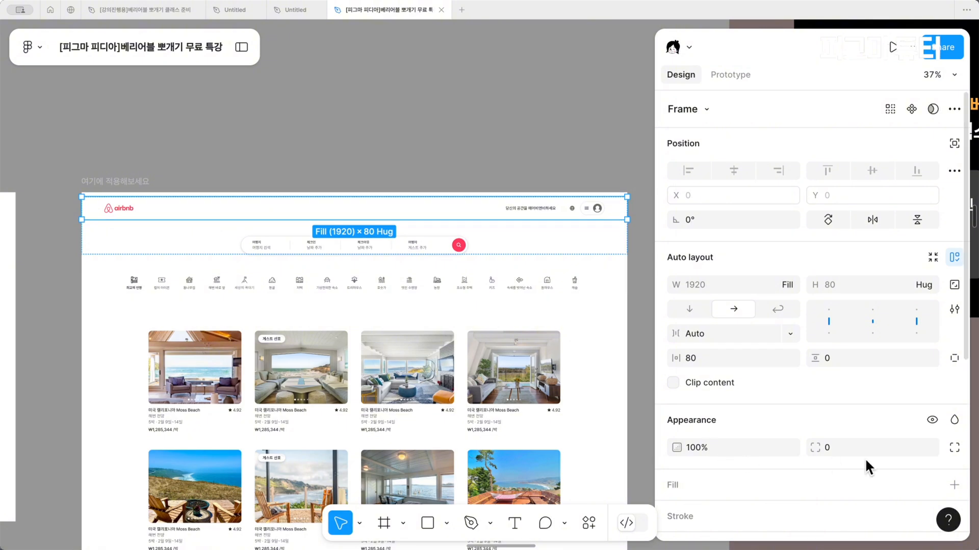
pyautogui.scroll(-3, 864, 458)
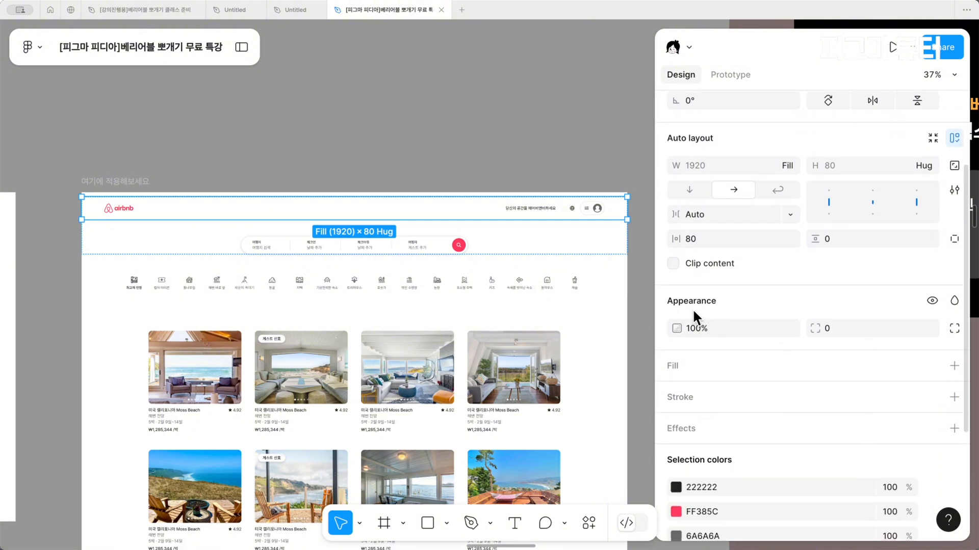
pyautogui.click(936, 301)
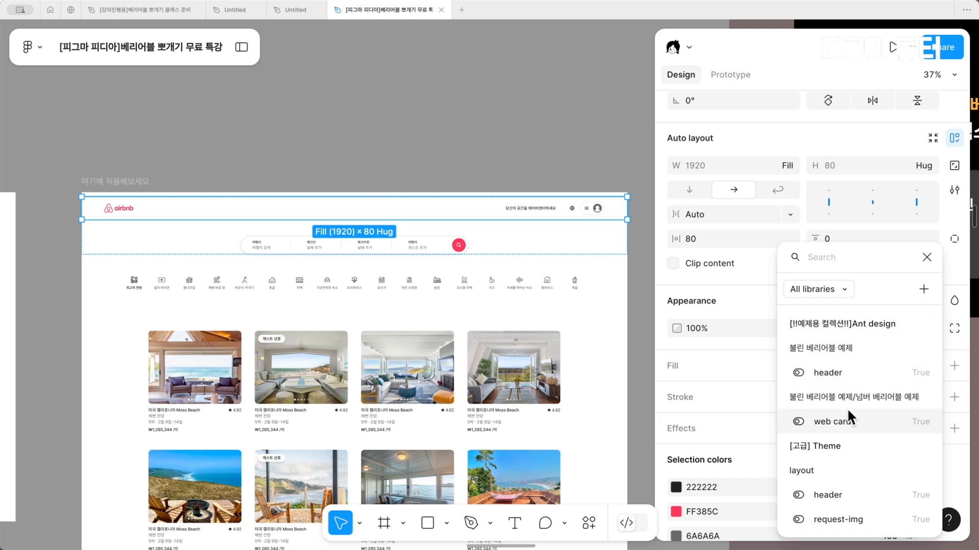
pyautogui.scroll(-3, 848, 411)
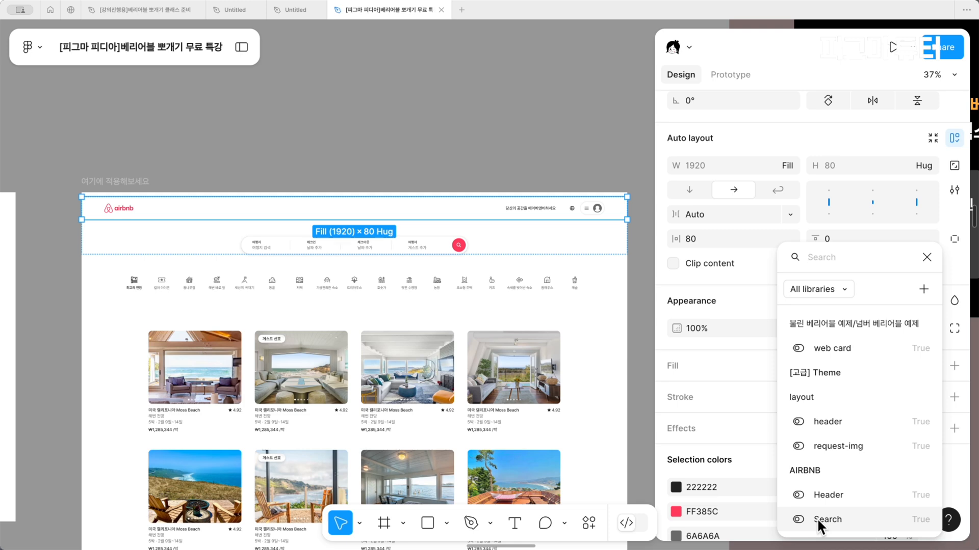
pyautogui.click(827, 496)
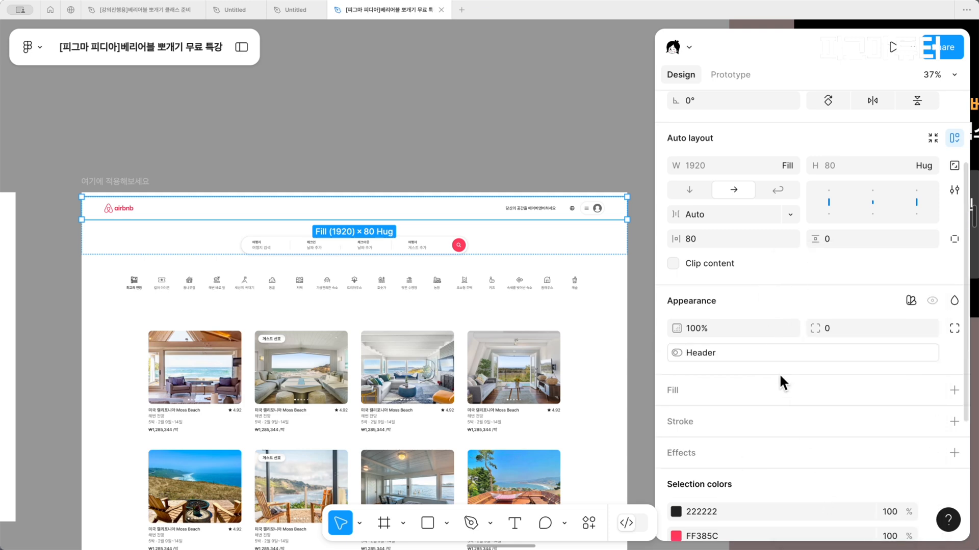
# Check the variables applied to the search instance and the header frame, and clear the selection
pyautogui.scroll(3, 780, 376)
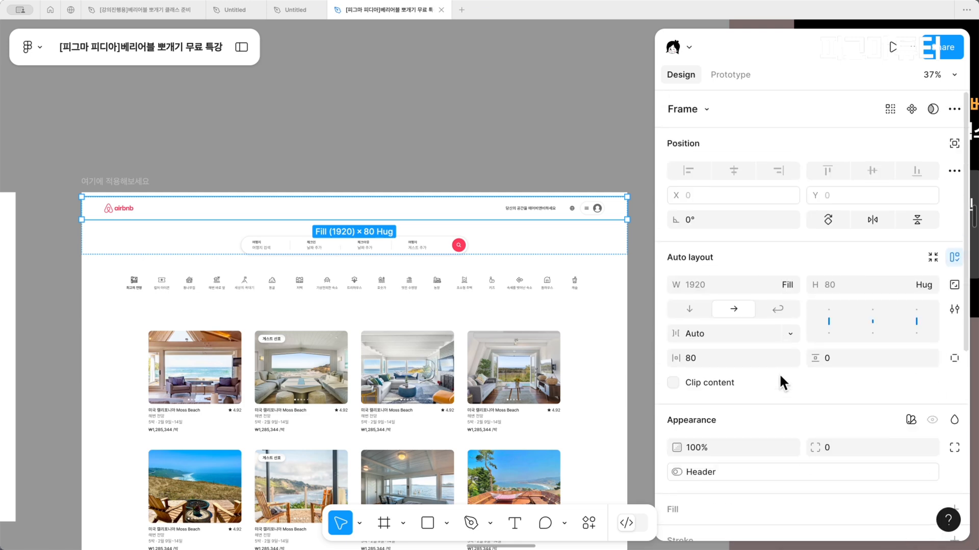
pyautogui.click(273, 251)
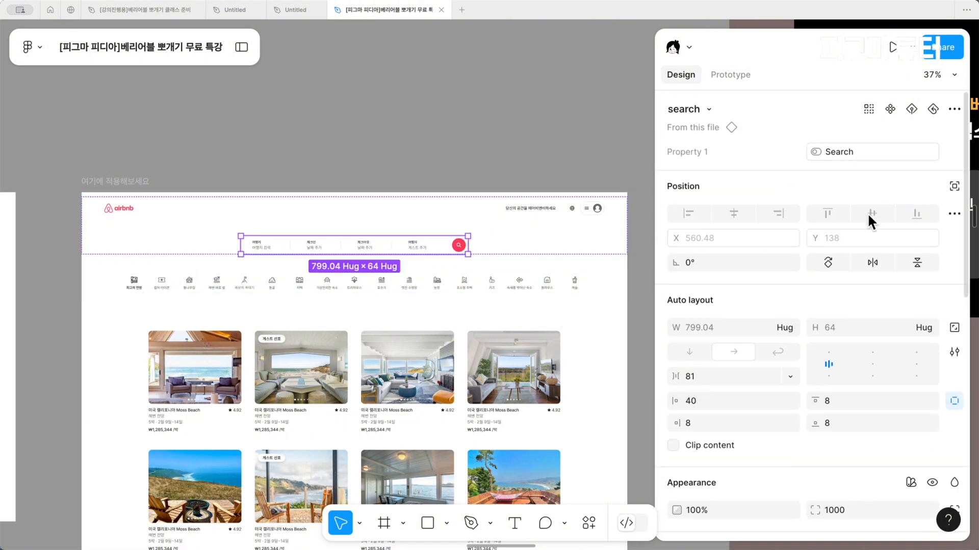
pyautogui.click(328, 217)
pyautogui.scroll(-6, 842, 394)
pyautogui.scroll(2, 711, 393)
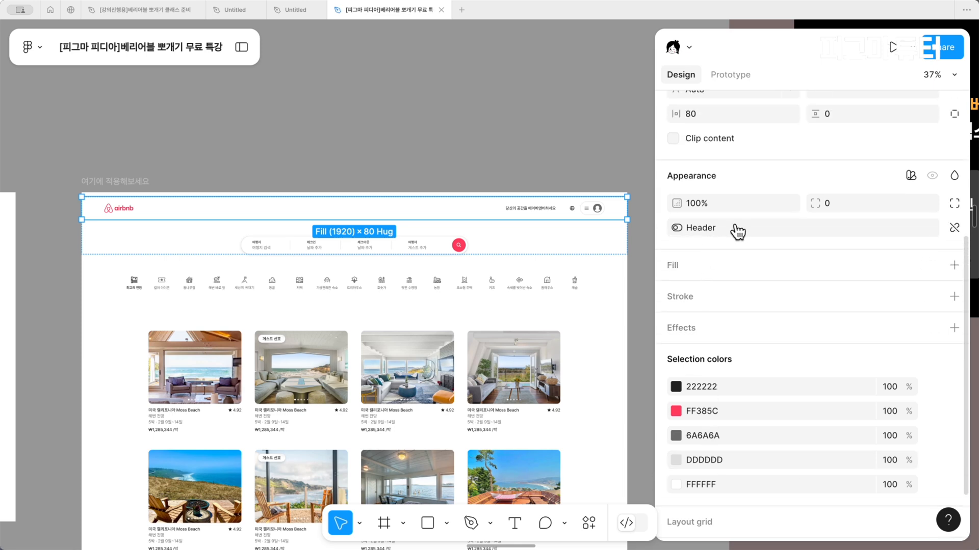
pyautogui.click(261, 79)
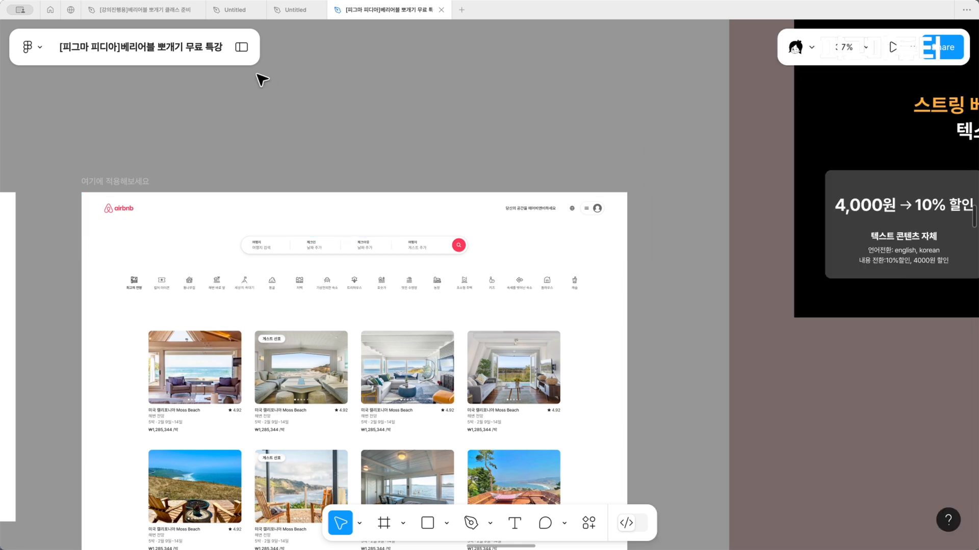
# Apply the AIRBNB number variable width to the width of the 여기에 적용해보세요 frame
pyautogui.click(128, 180)
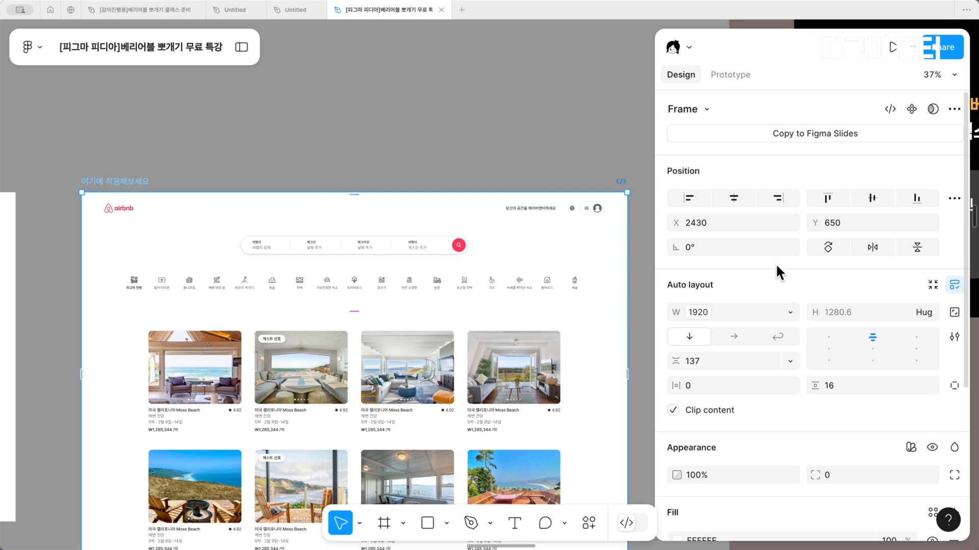
pyautogui.click(791, 316)
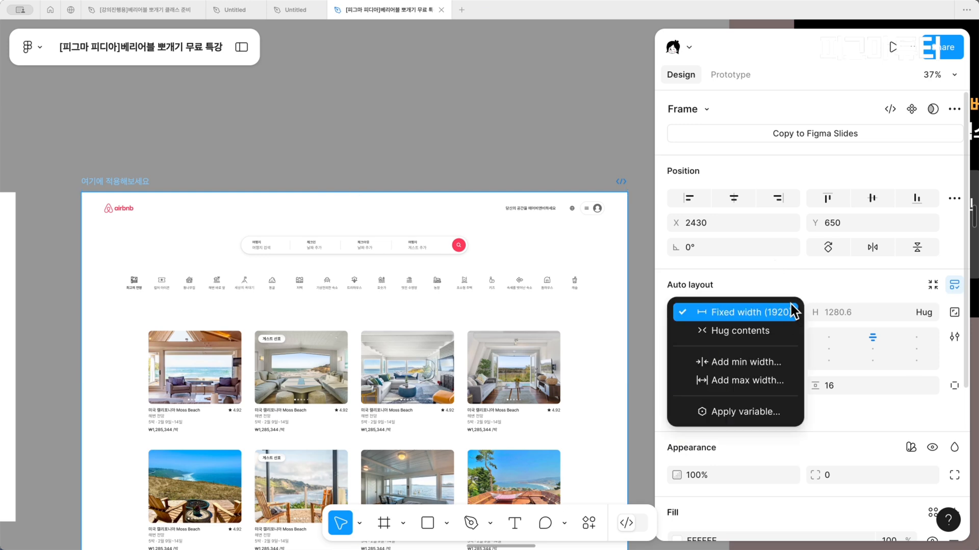
pyautogui.click(791, 311)
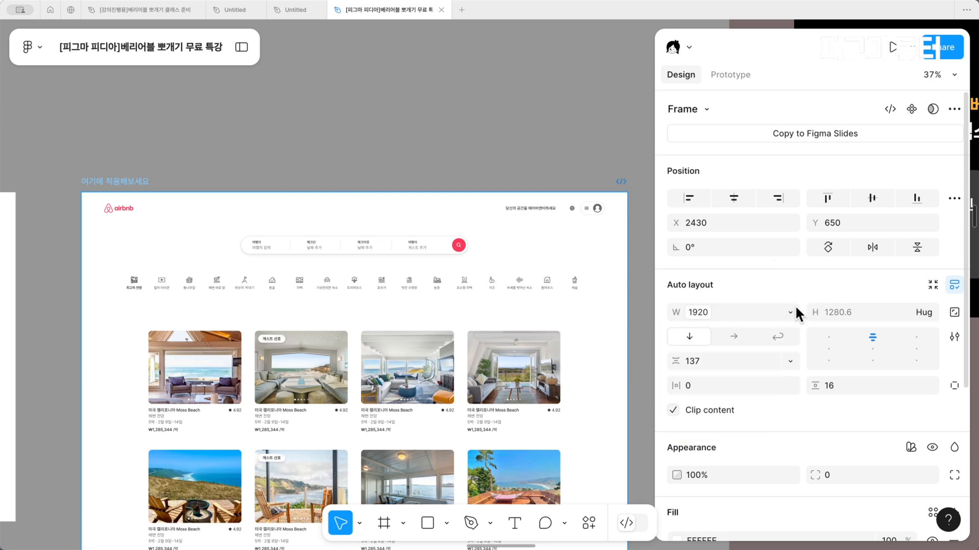
pyautogui.click(791, 311)
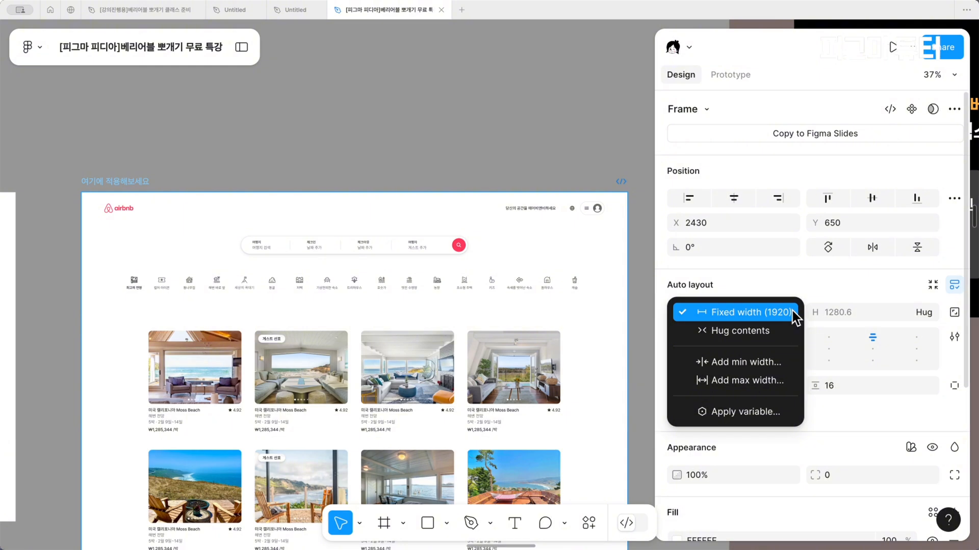
pyautogui.click(759, 413)
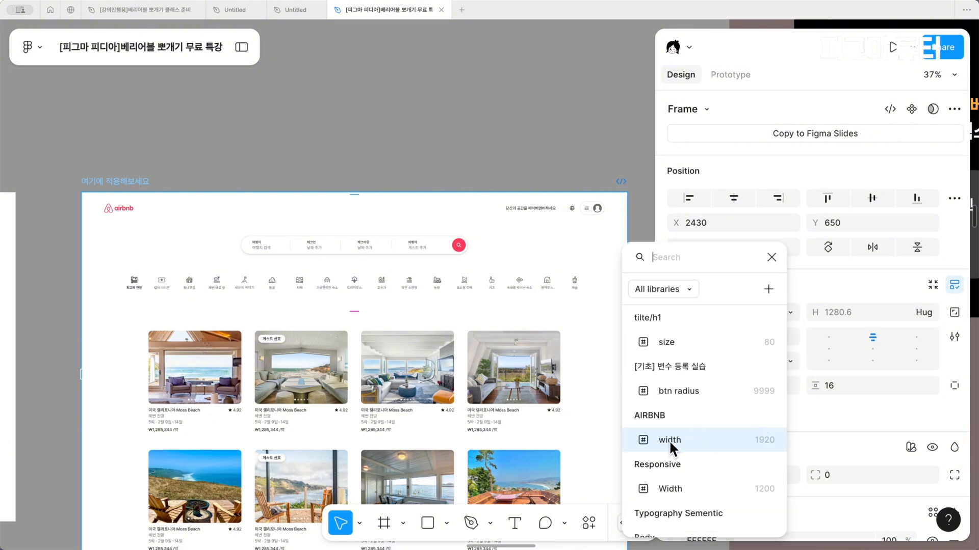
pyautogui.click(722, 442)
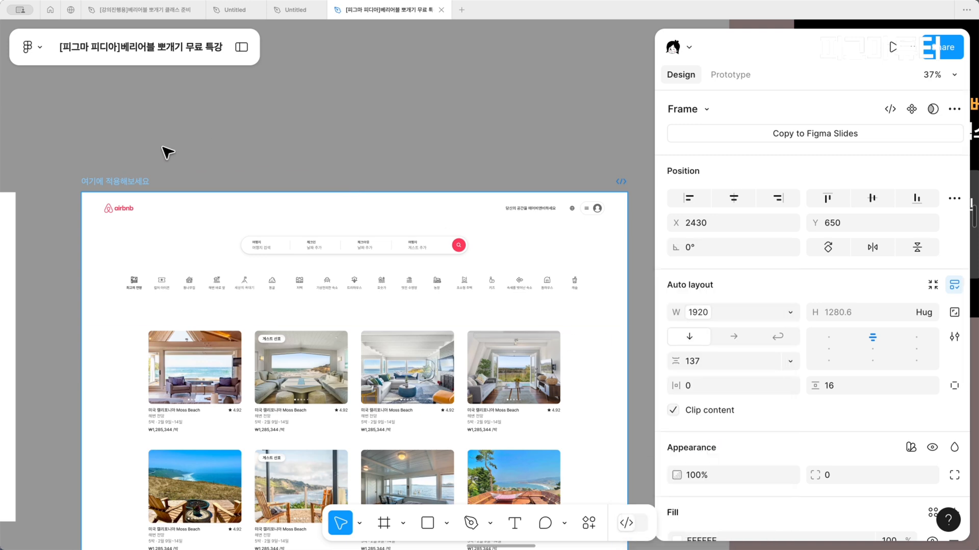
pyautogui.click(159, 173)
# Set the AIRBNB variable mode of the 여기에 적용해보세요 frame to mo
pyautogui.scroll(-1, 157, 170)
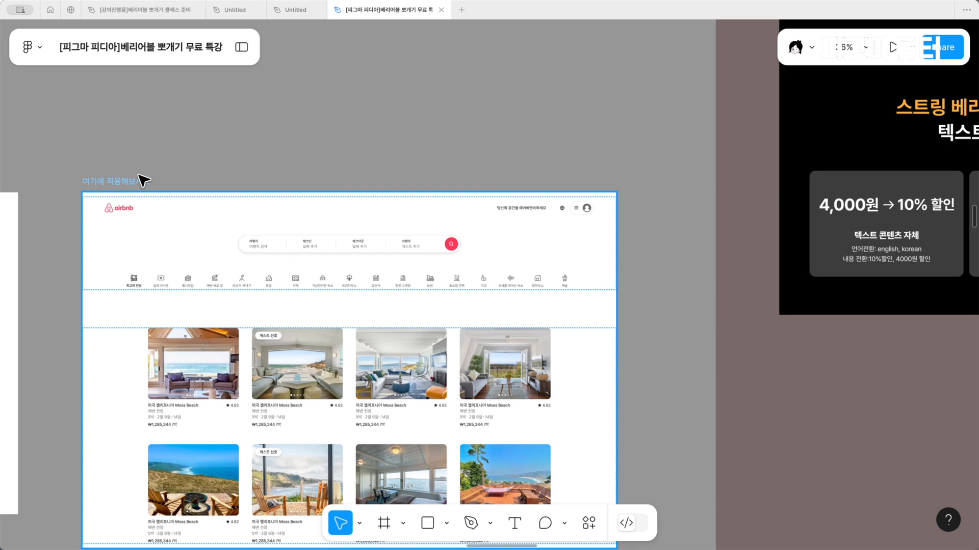
pyautogui.click(144, 181)
pyautogui.scroll(-1, 144, 181)
pyautogui.scroll(-1, 865, 453)
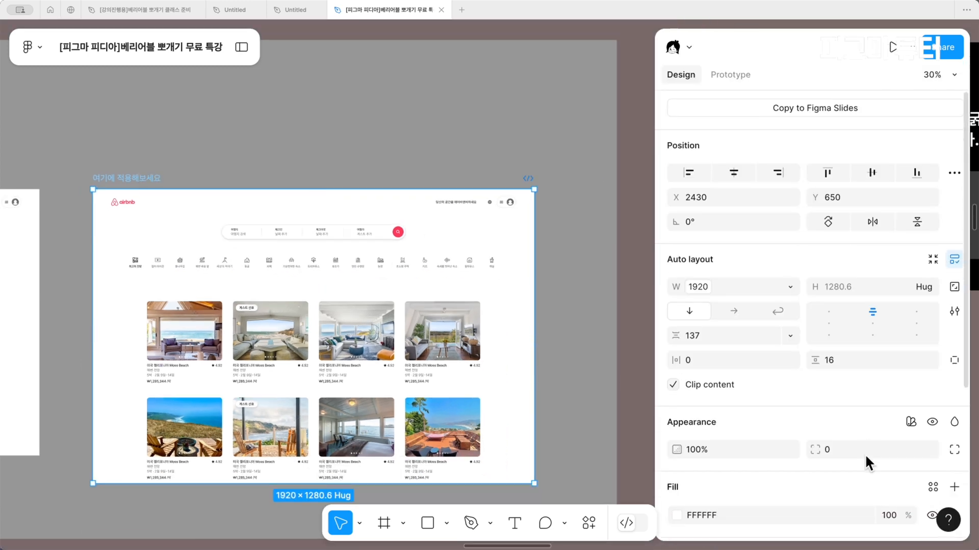
pyautogui.click(909, 416)
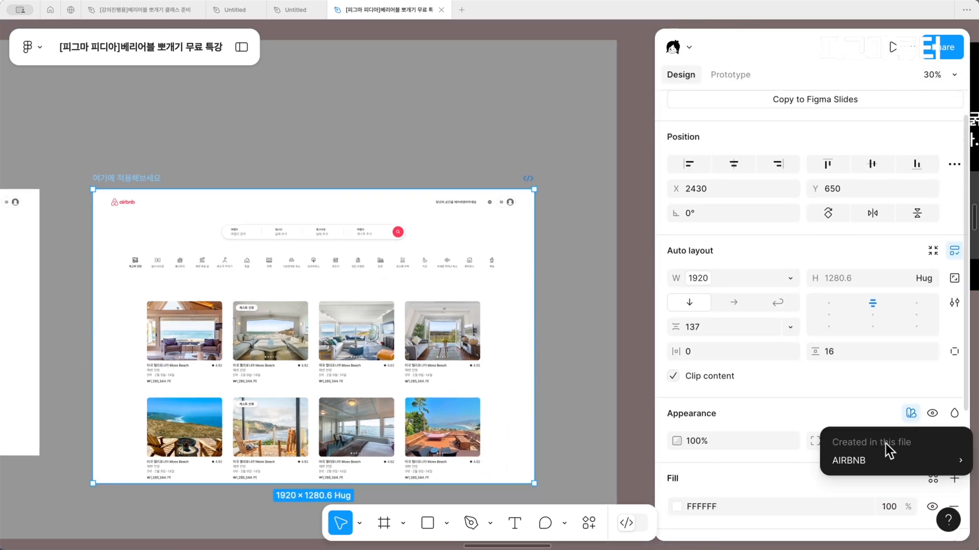
pyautogui.moveTo(876, 457)
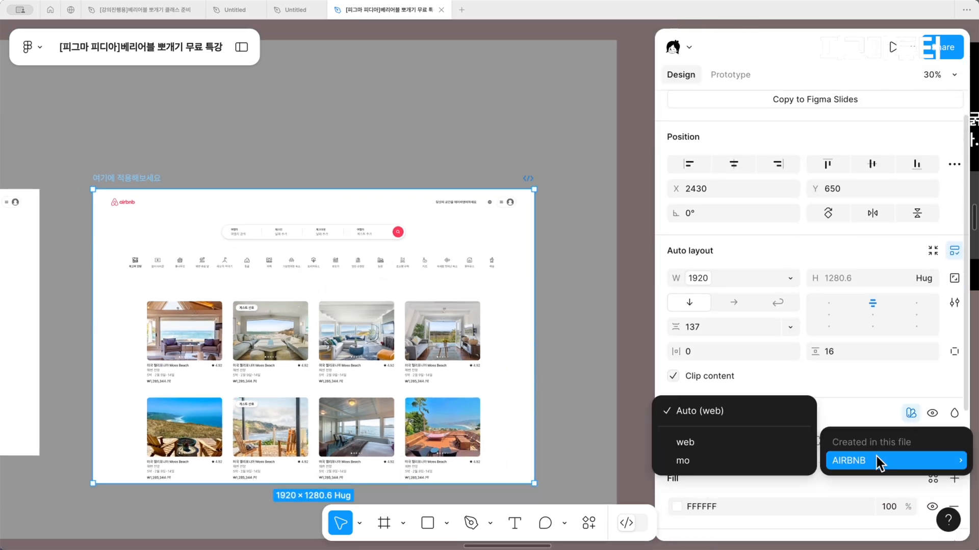
pyautogui.click(782, 460)
pyautogui.hscroll(-5, 427, 323)
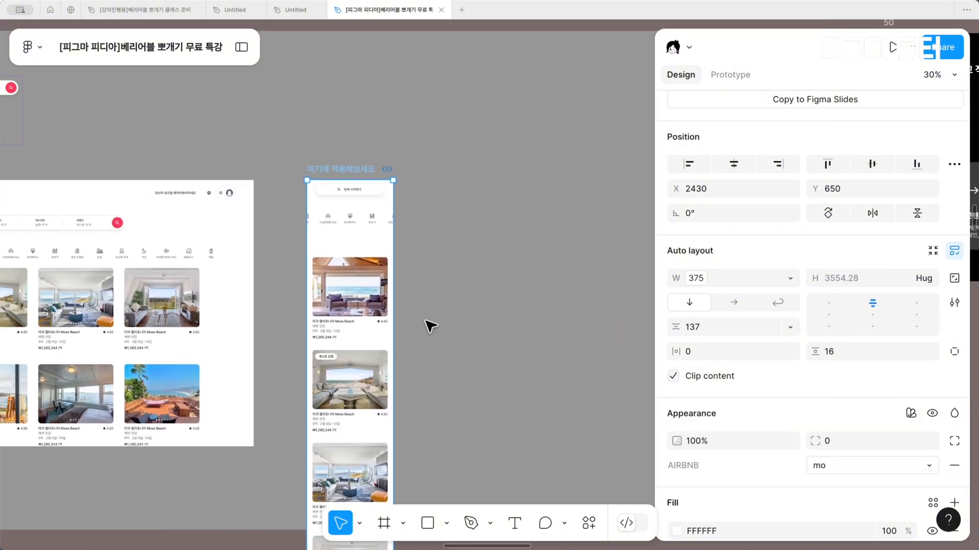
pyautogui.hscroll(-1, 426, 321)
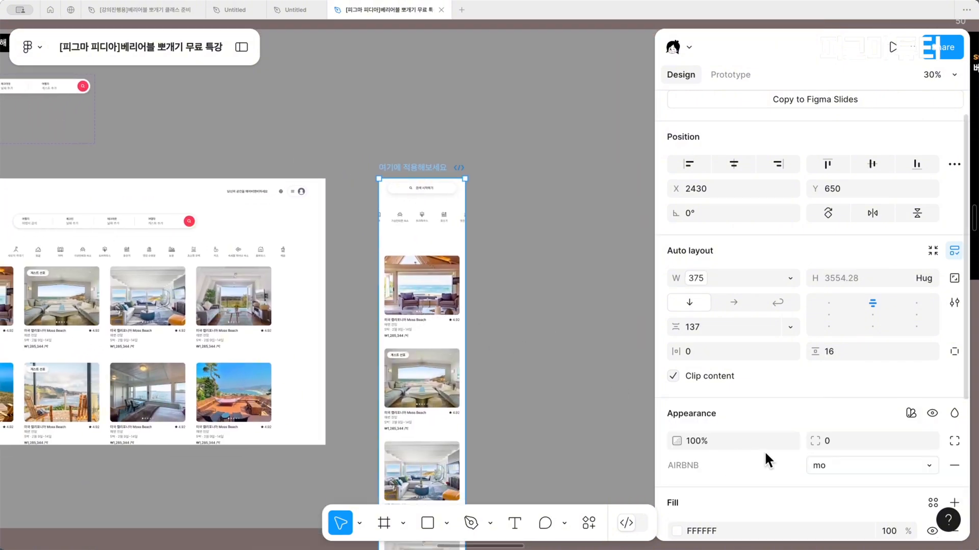
# Switch the 여기에 적용해보세요 frame's AIRBNB mode to web to compare the layout
pyautogui.click(841, 468)
pyautogui.click(842, 447)
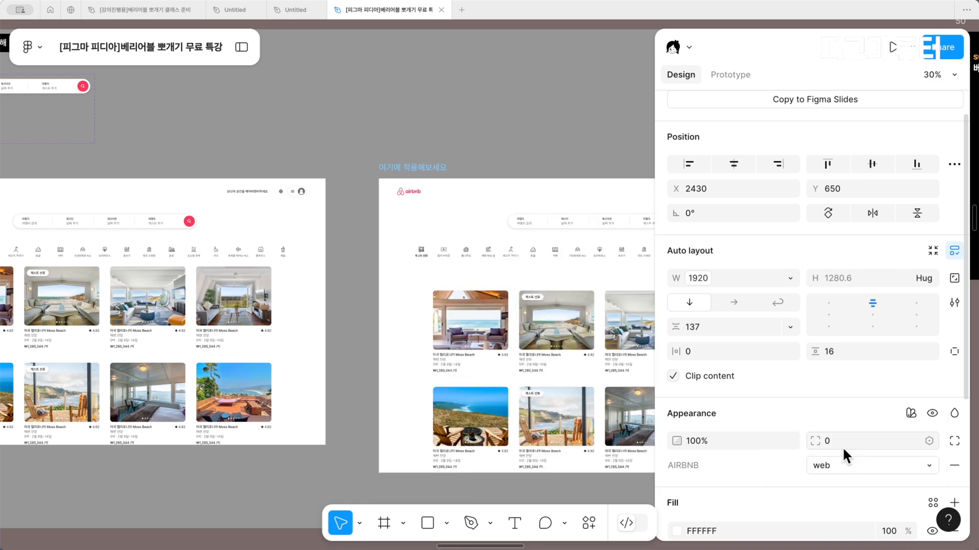
pyautogui.hscroll(2, 443, 260)
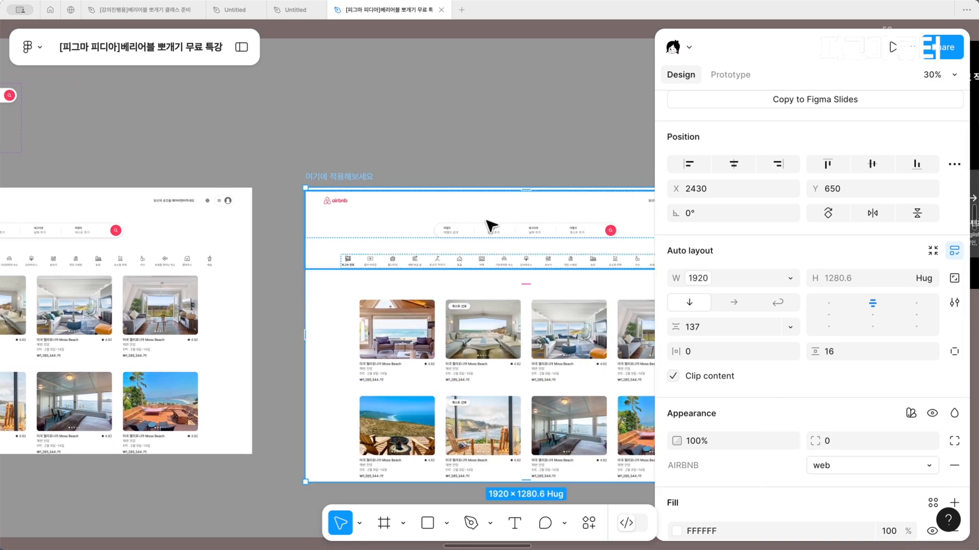
# Return the 여기에 적용해보세요 frame's AIRBNB mode to mo and set its vertical auto layout gap to 32
pyautogui.click(833, 466)
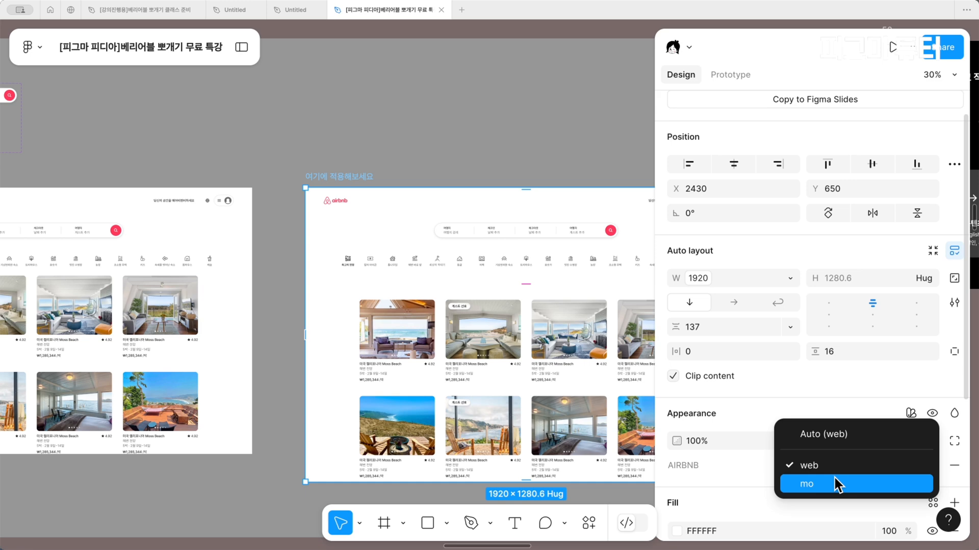
pyautogui.click(834, 480)
pyautogui.click(710, 326)
pyautogui.write('24\\')
pyautogui.press('BackSpace')
pyautogui.write('32')
pyautogui.press('Return')
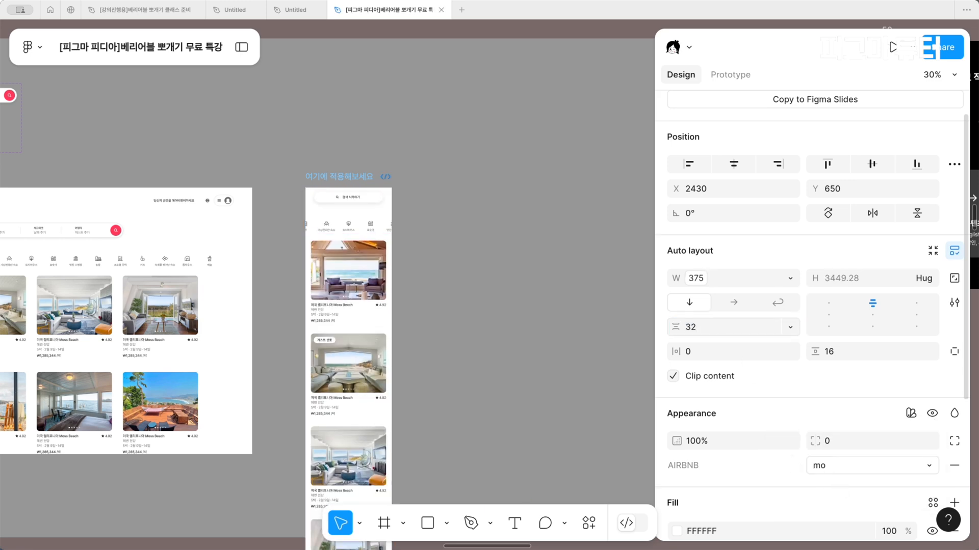
pyautogui.scroll(1, 382, 131)
pyautogui.hscroll(-1, 387, 143)
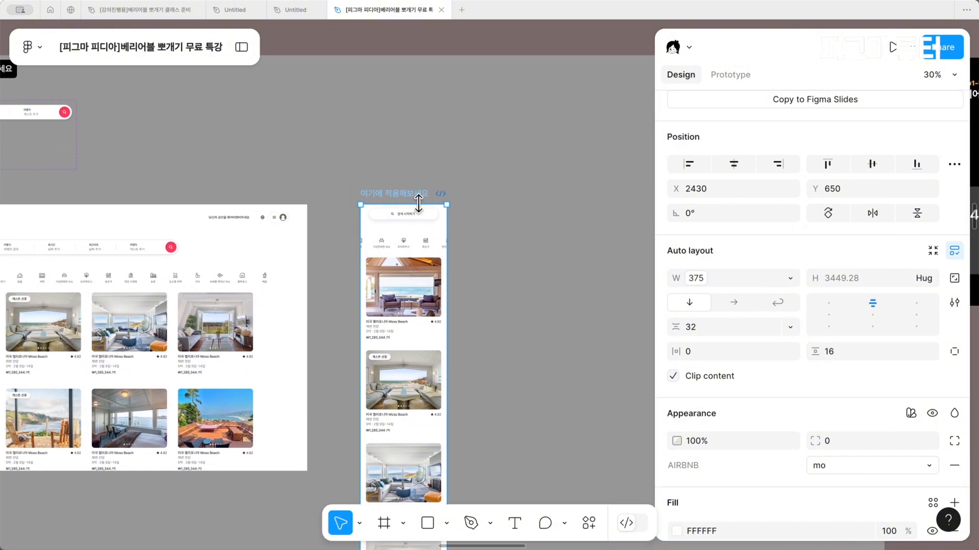
# Switch the AIRBNB variable mode of the 여기에 적용해보세요 frame to web
pyautogui.scroll(3, 418, 205)
pyautogui.click(830, 465)
pyautogui.click(828, 444)
pyautogui.hscroll(5, 385, 343)
pyautogui.scroll(-1, 386, 343)
pyautogui.hscroll(1, 383, 343)
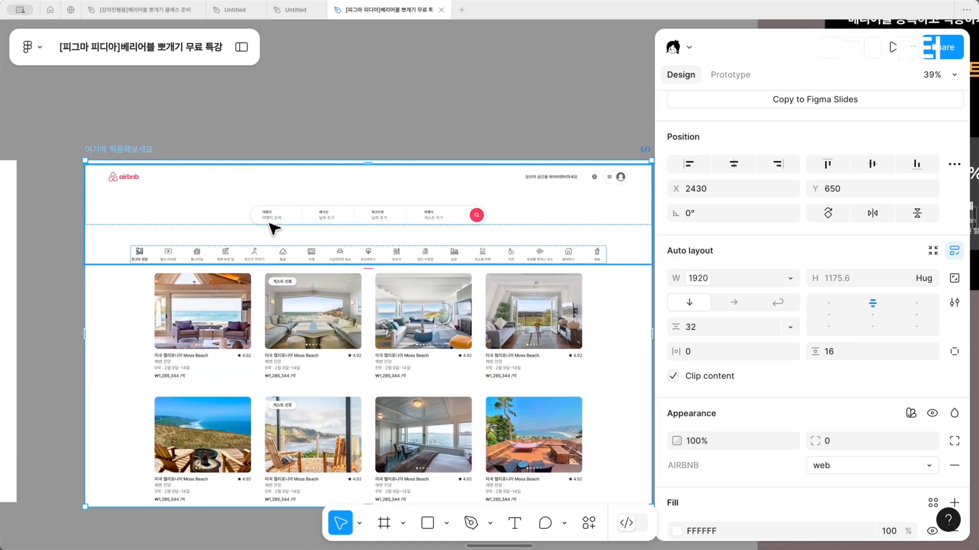
# Inspect the variable properties of the search bar and header in the 여기에 적용해보세요 frame, and check the header layer's visibility control
pyautogui.click(275, 226)
pyautogui.click(275, 212)
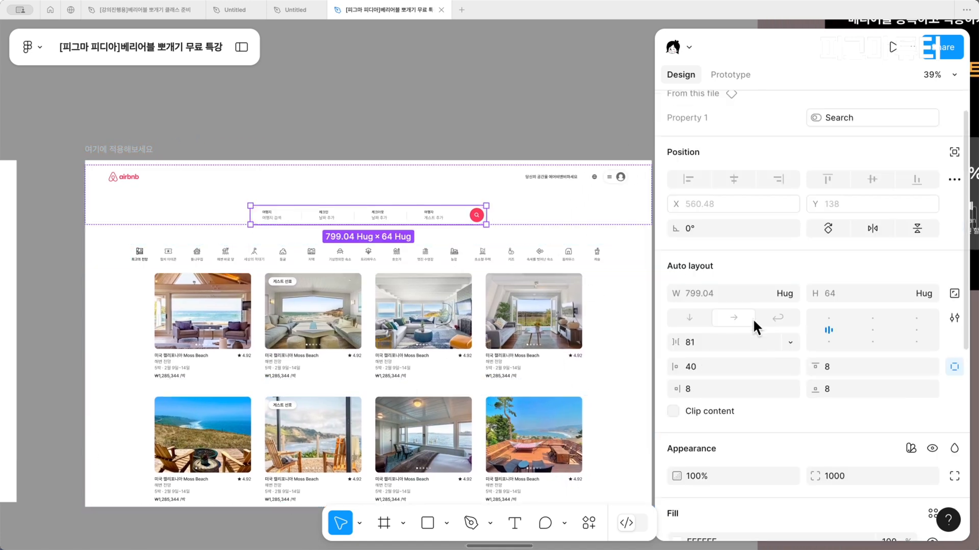
pyautogui.click(350, 181)
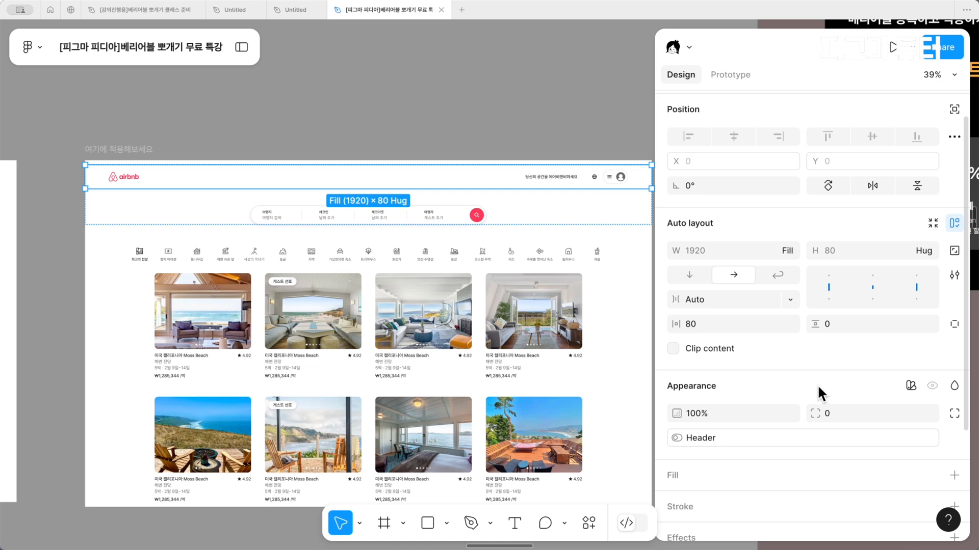
pyautogui.press('alt')
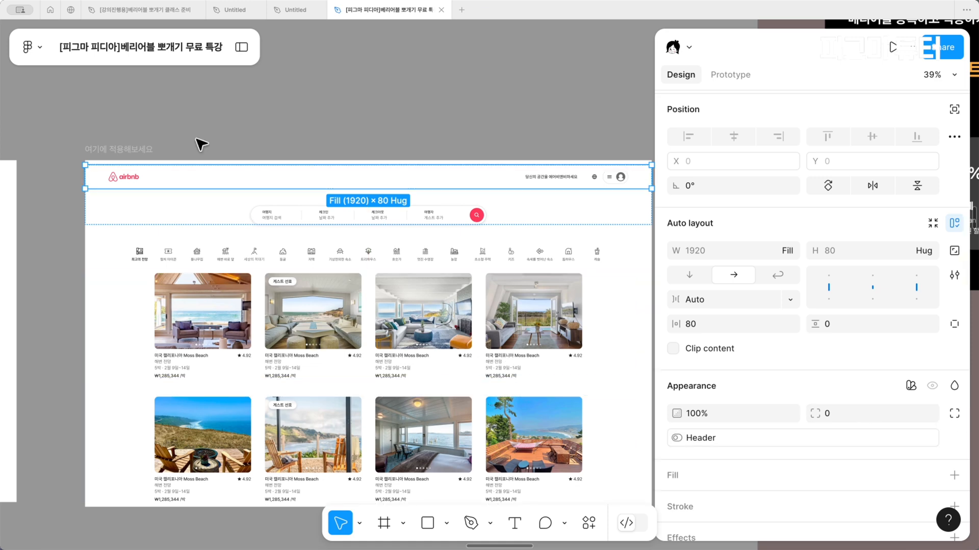
pyautogui.click(241, 47)
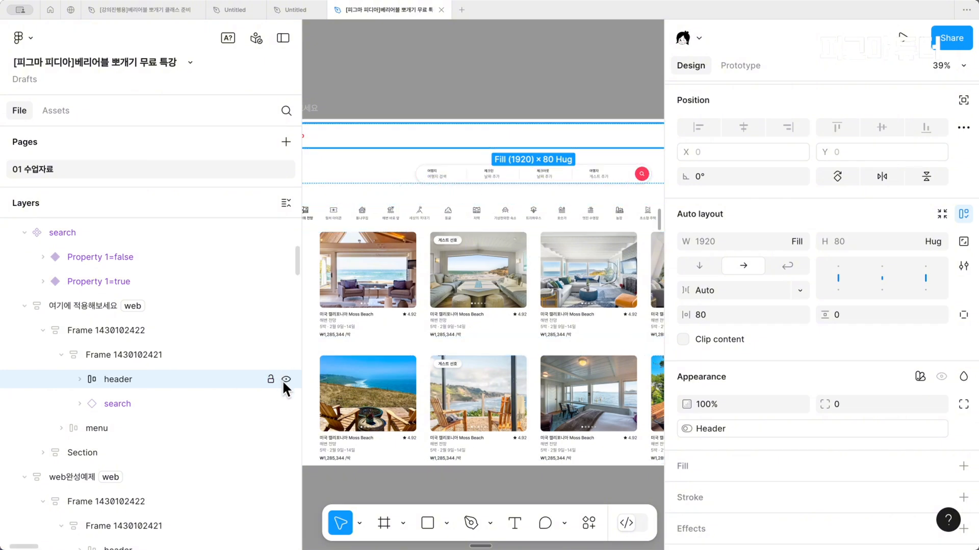
pyautogui.click(284, 380)
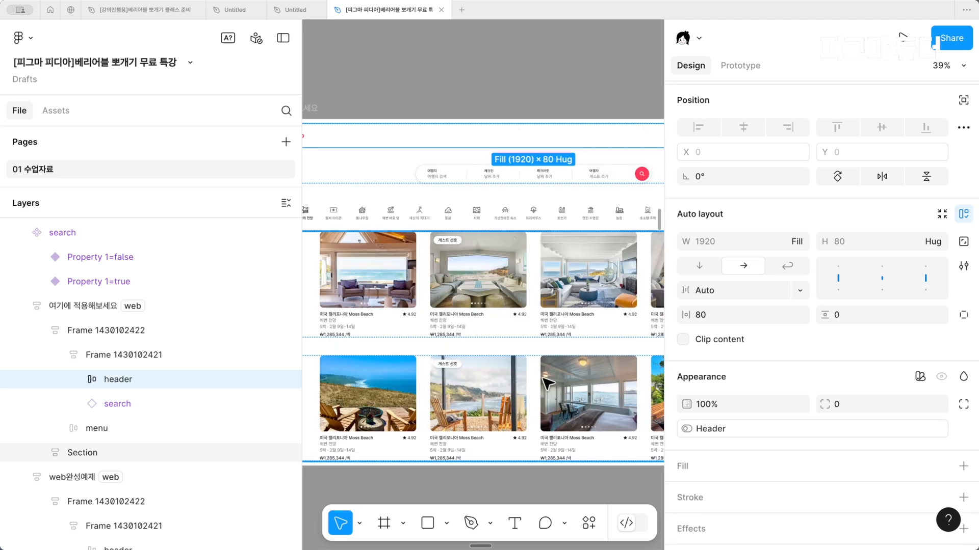
# Hide the interface and examine slide 50 on using string variables for text content, typography and variant values
pyautogui.scroll(-5, 547, 384)
pyautogui.hscroll(3, 548, 384)
pyautogui.scroll(-3, 548, 384)
pyautogui.press('super+backslash')
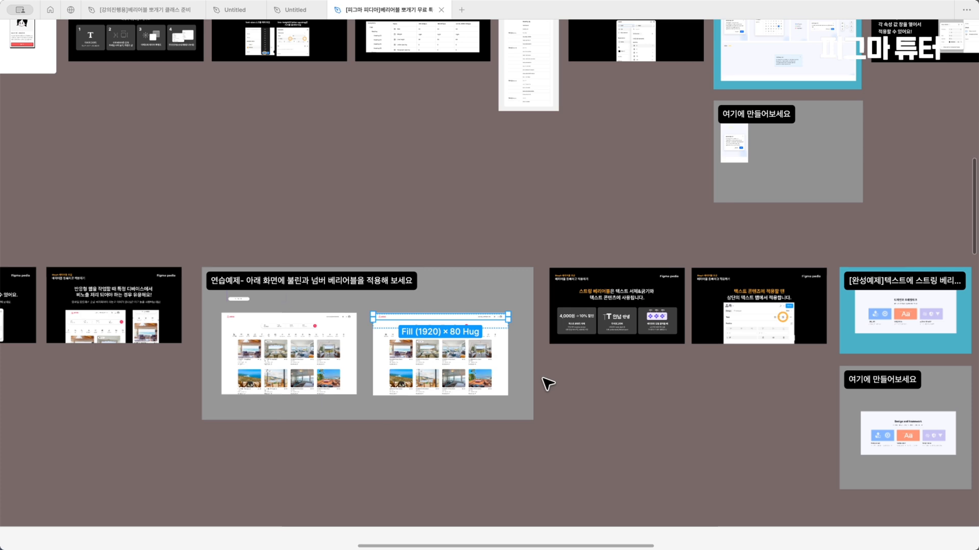
pyautogui.hscroll(-2, 548, 383)
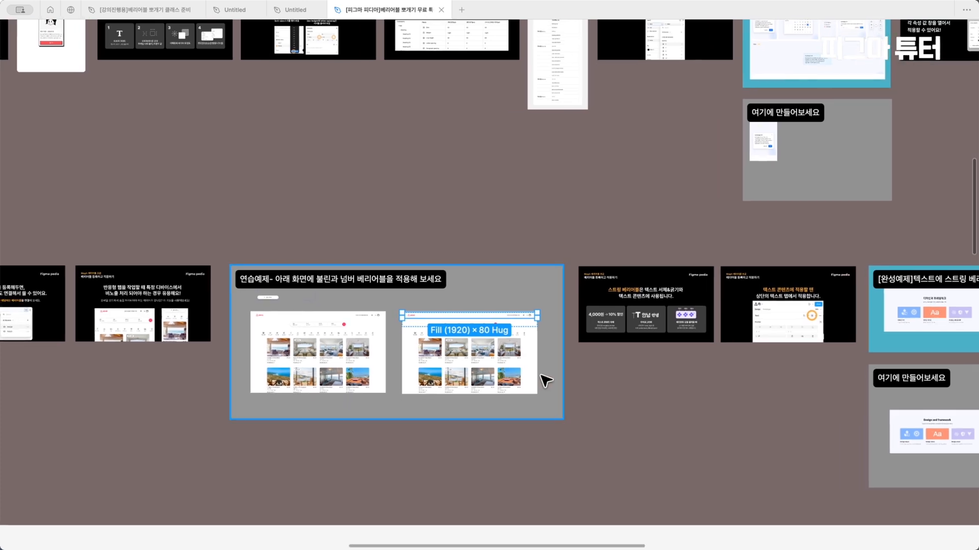
pyautogui.scroll(5, 546, 380)
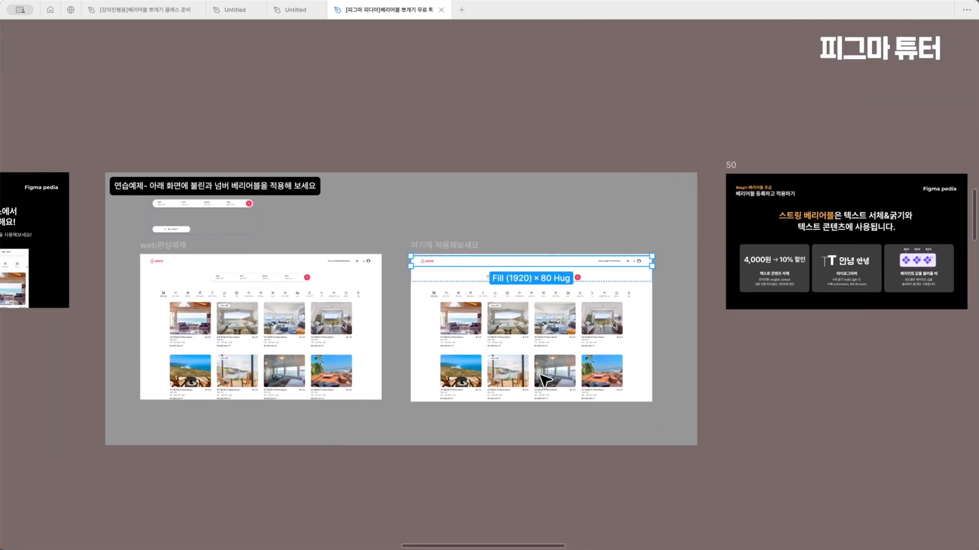
pyautogui.hscroll(5, 545, 380)
pyautogui.scroll(5, 590, 321)
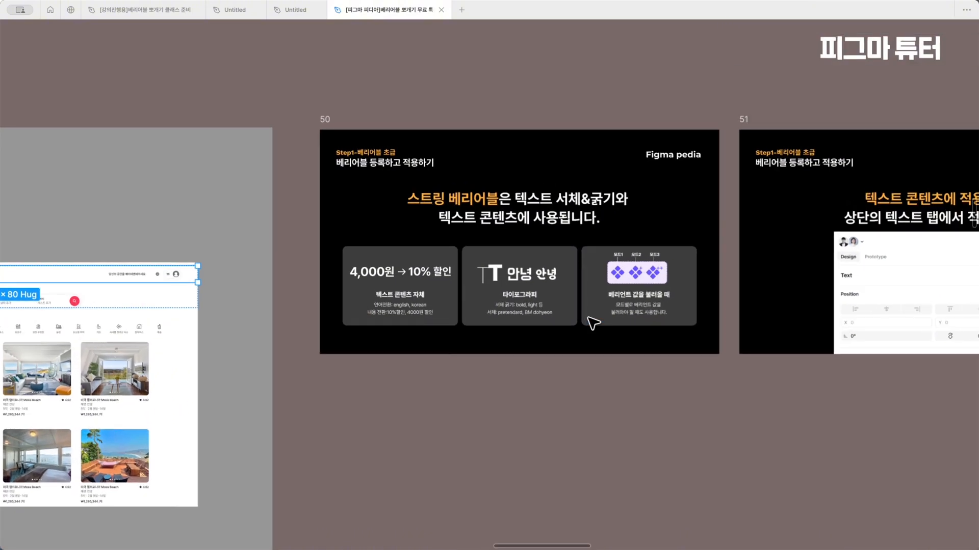
pyautogui.scroll(3, 593, 323)
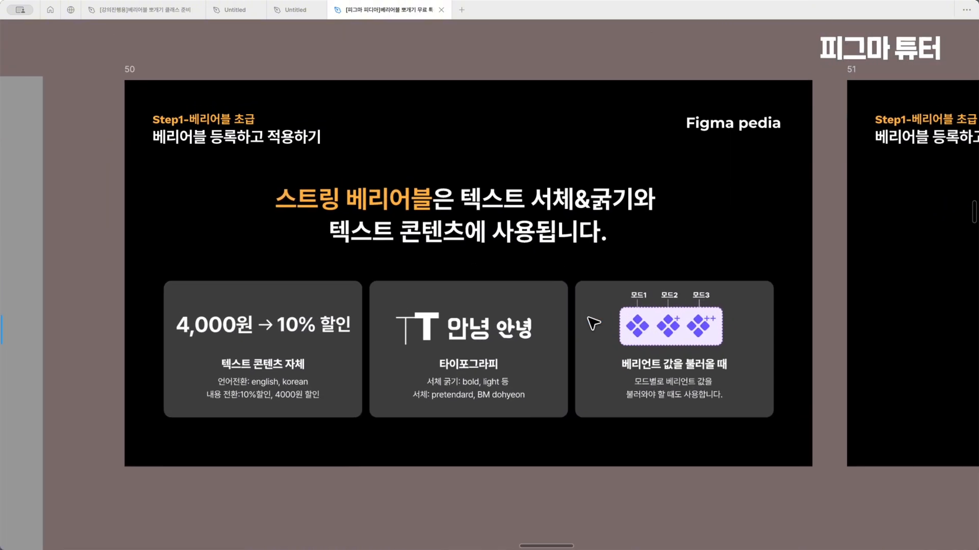
pyautogui.scroll(1, 593, 323)
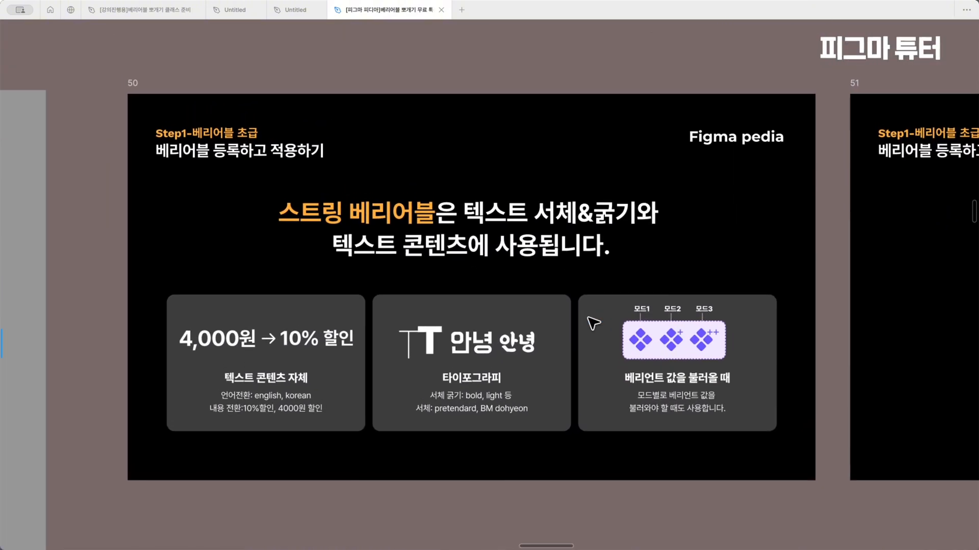
pyautogui.click(577, 305)
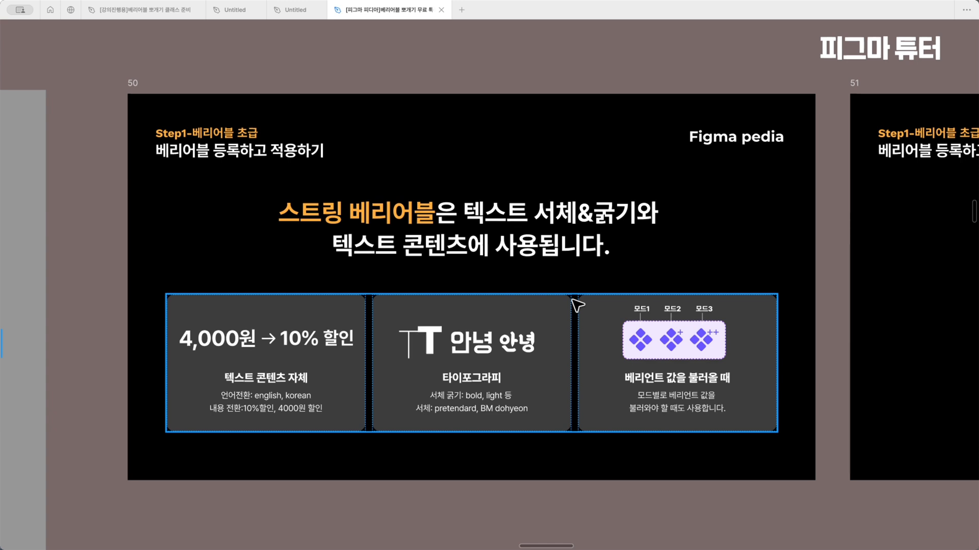
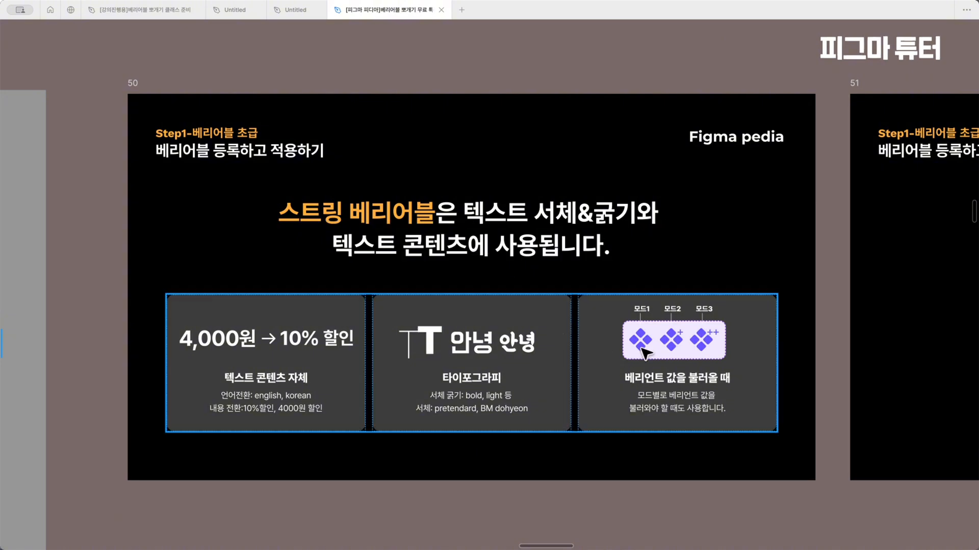
# Examine slides 50 and 51 on string variable uses and applying them to text content, and the completed string variable example
pyautogui.hscroll(2, 645, 352)
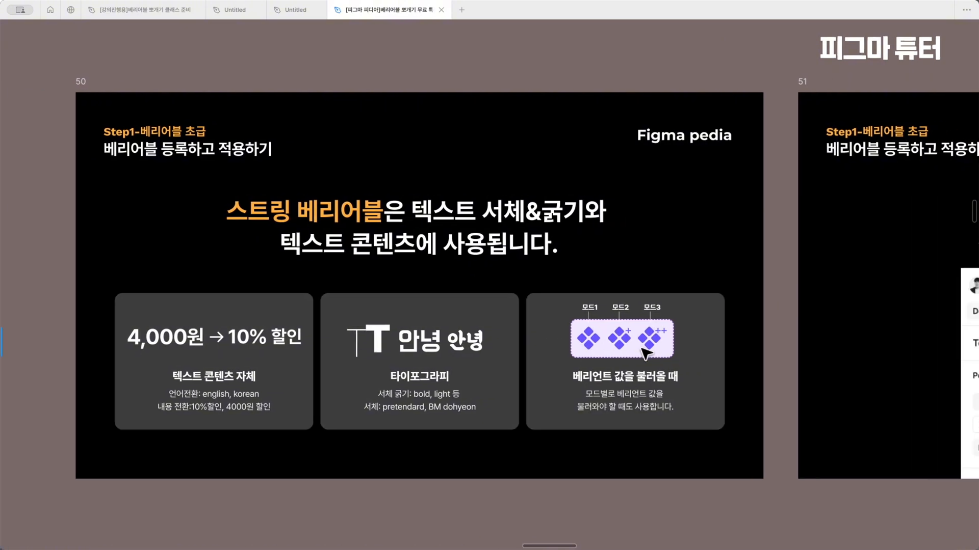
pyautogui.scroll(5, 643, 350)
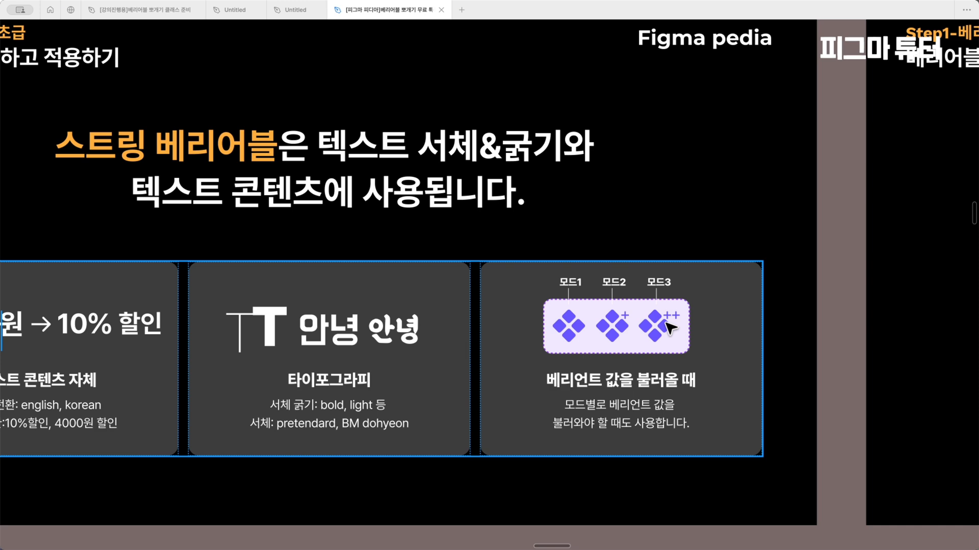
pyautogui.scroll(-5, 535, 251)
pyautogui.hscroll(5, 531, 313)
pyautogui.scroll(5, 536, 317)
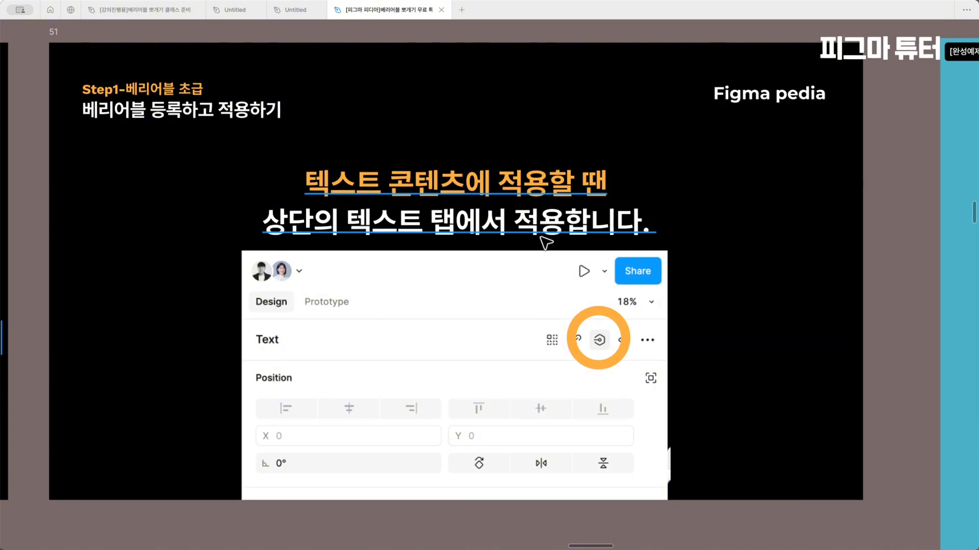
pyautogui.scroll(-3, 545, 243)
pyautogui.hscroll(5, 545, 243)
pyautogui.scroll(3, 545, 243)
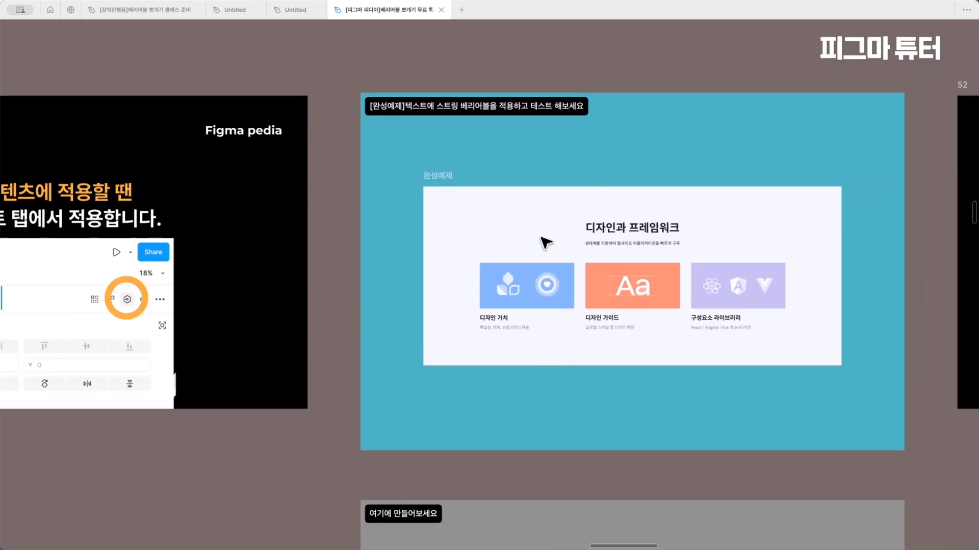
# Show the interface and create a new variable collection named 스트링 베리어블
pyautogui.click(963, 161)
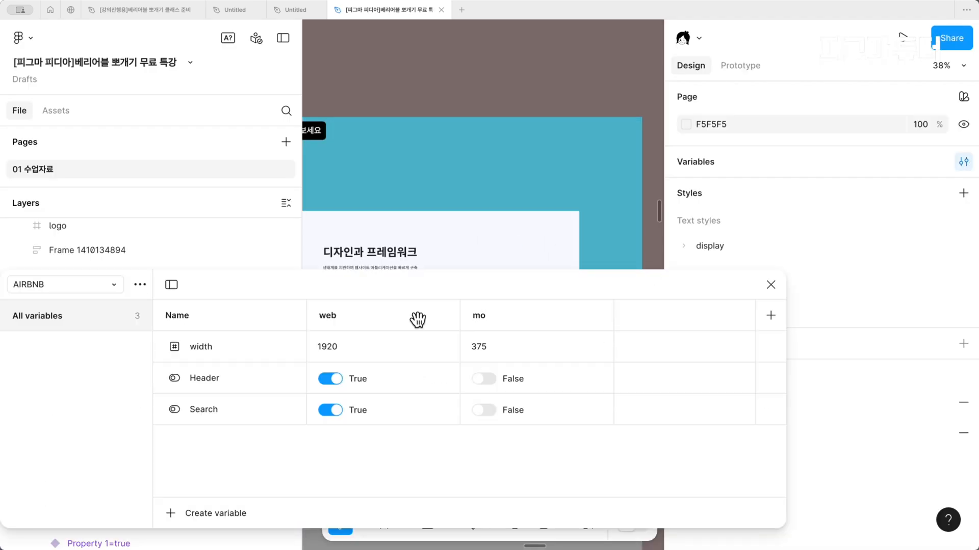
pyautogui.moveTo(403, 284); pyautogui.dragTo(510, 515)
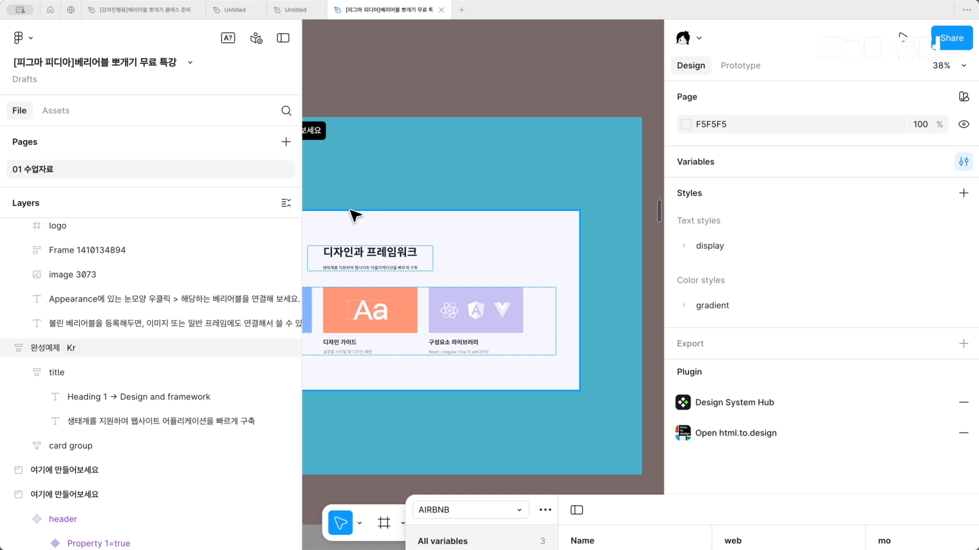
pyautogui.moveTo(613, 502); pyautogui.dragTo(325, 53)
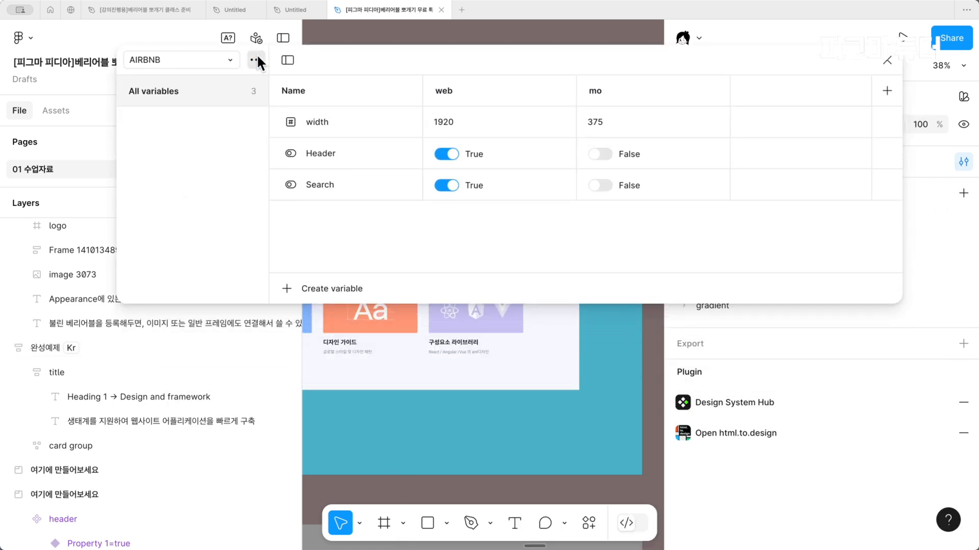
pyautogui.click(255, 60)
pyautogui.click(236, 138)
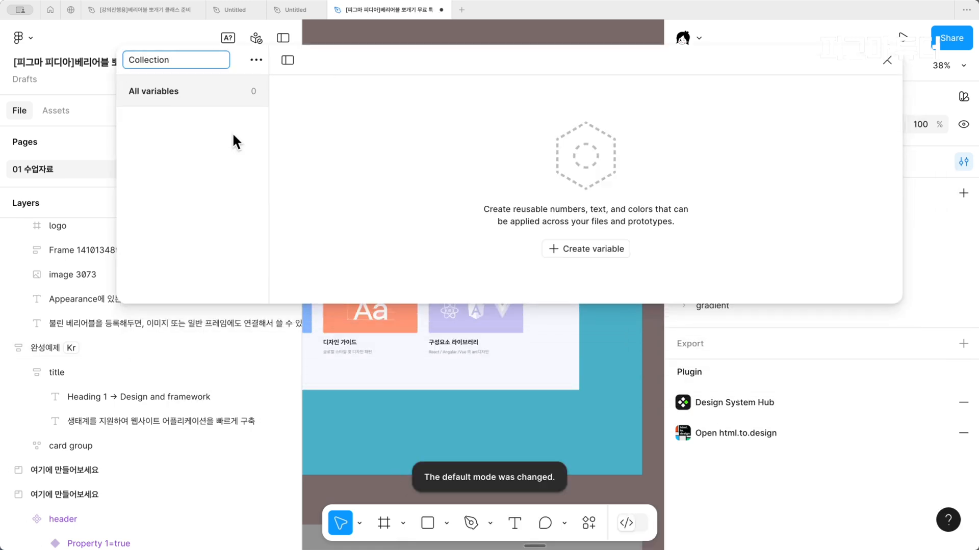
pyautogui.write('크로벌')
pyautogui.press('BackSpace')
pyautogui.press('BackSpace')
pyautogui.press('BackSpace')
pyautogui.write('스트링 베리어블')
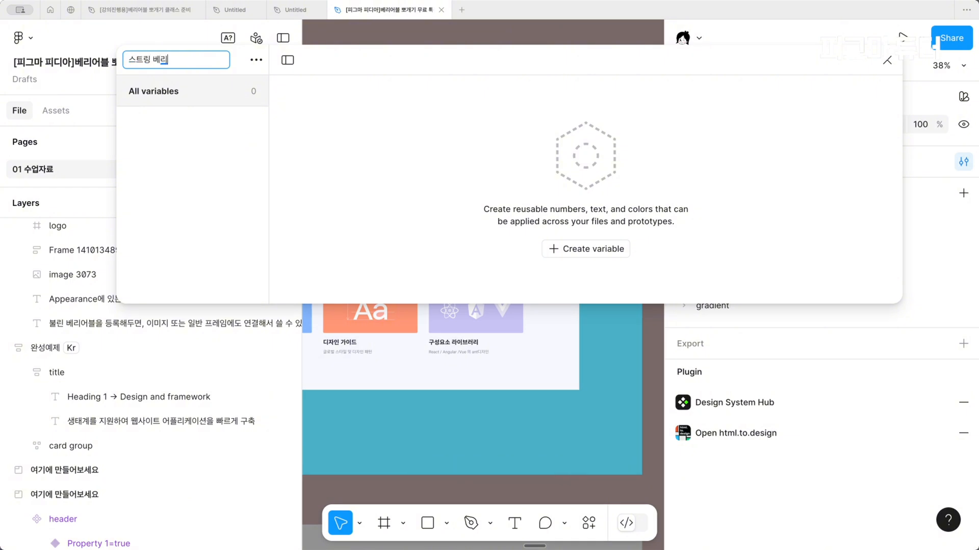
pyautogui.press('Return')
# Narrow the layers sidebar and reorder the collections so that 스트링 베리어블 comes first
pyautogui.moveTo(355, 59); pyautogui.dragTo(431, 157)
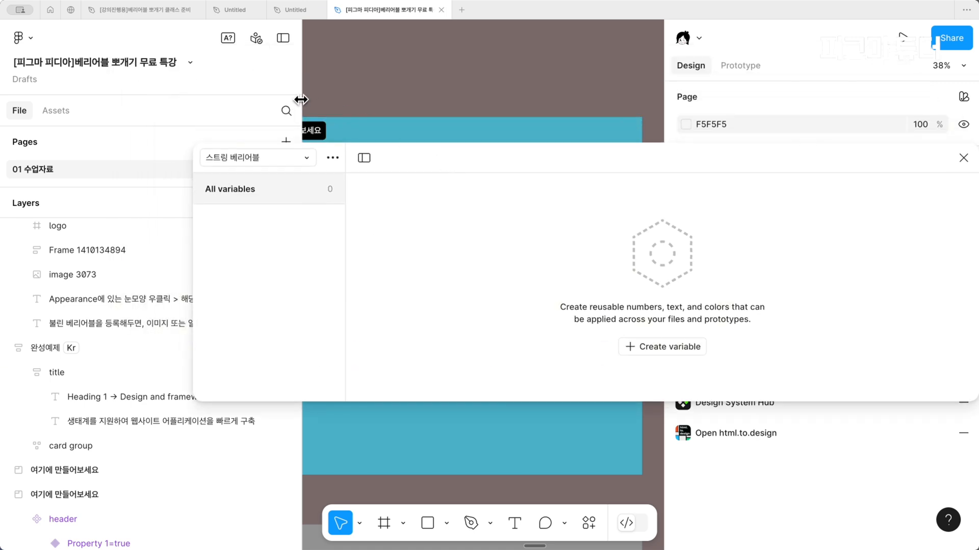
pyautogui.moveTo(301, 97); pyautogui.dragTo(244, 97)
pyautogui.click(333, 158)
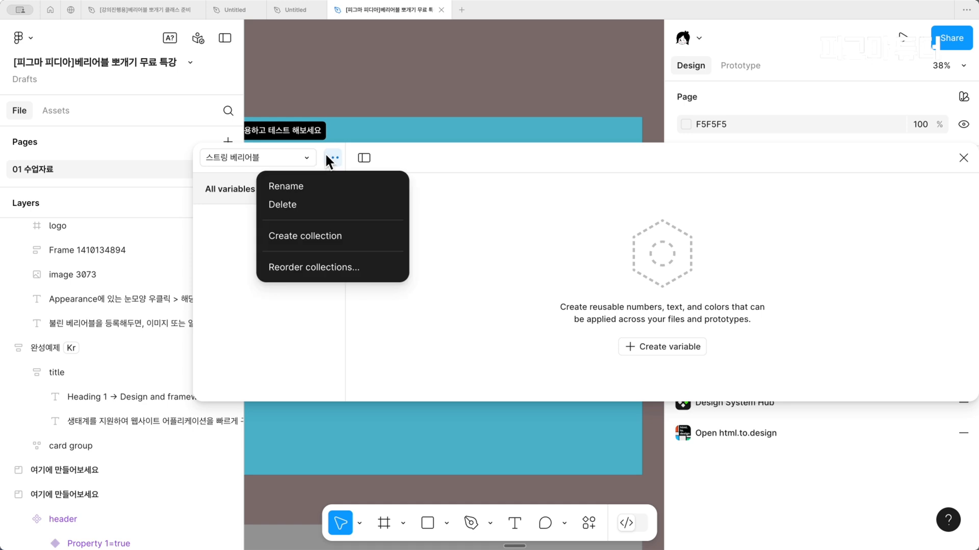
pyautogui.click(332, 265)
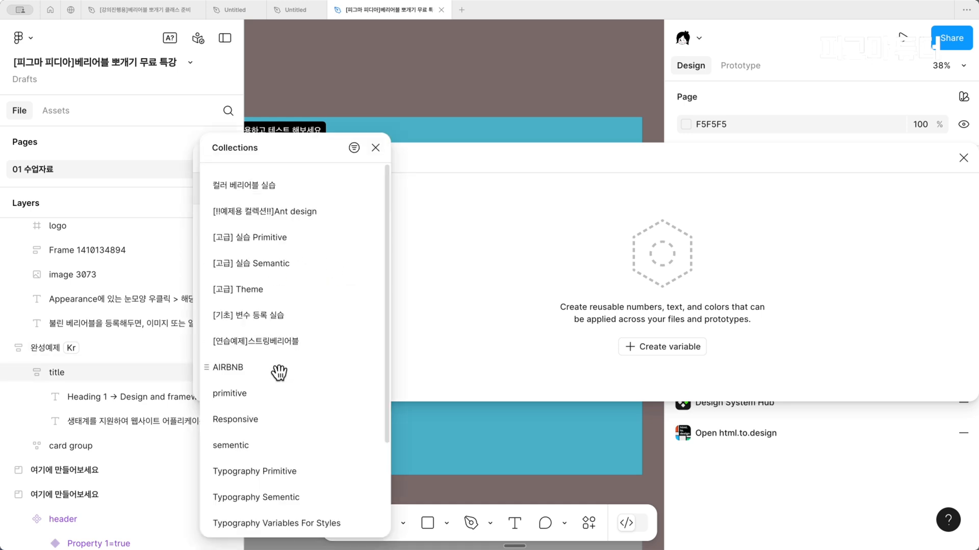
pyautogui.scroll(-1, 292, 471)
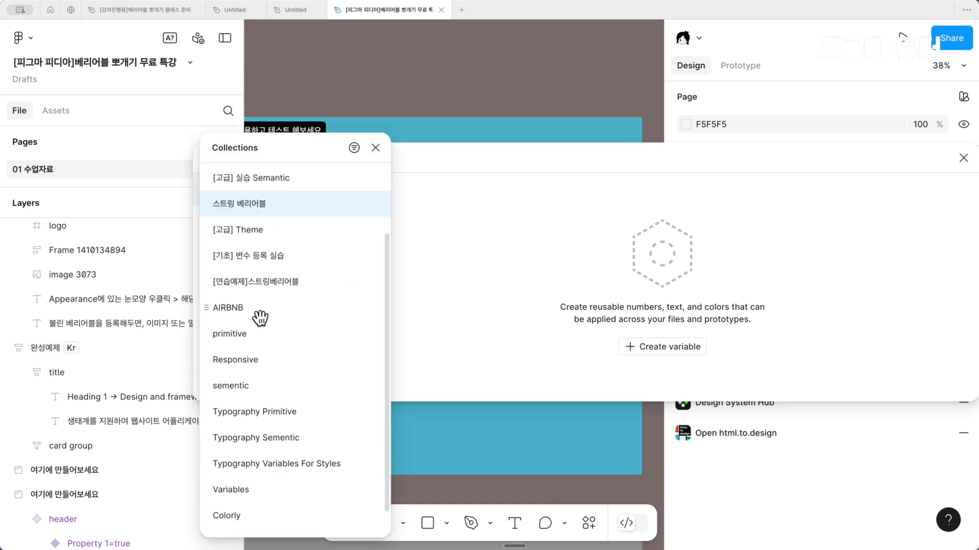
pyautogui.scroll(1, 260, 317)
pyautogui.moveTo(261, 315); pyautogui.dragTo(262, 171)
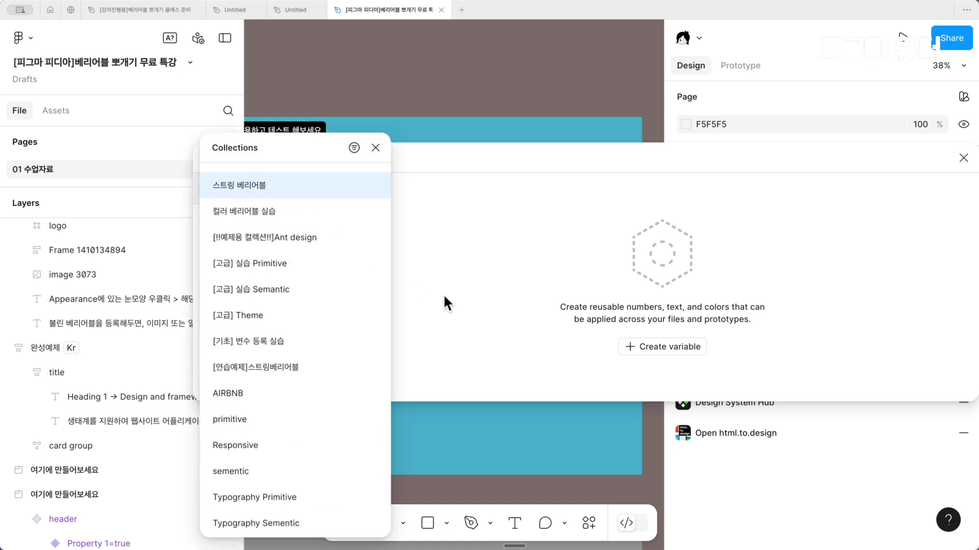
# Create a string variable named 콘텐츠 in the 스트링 베리어블 collection with the value 디자인과 프레임 워크
pyautogui.click(654, 348)
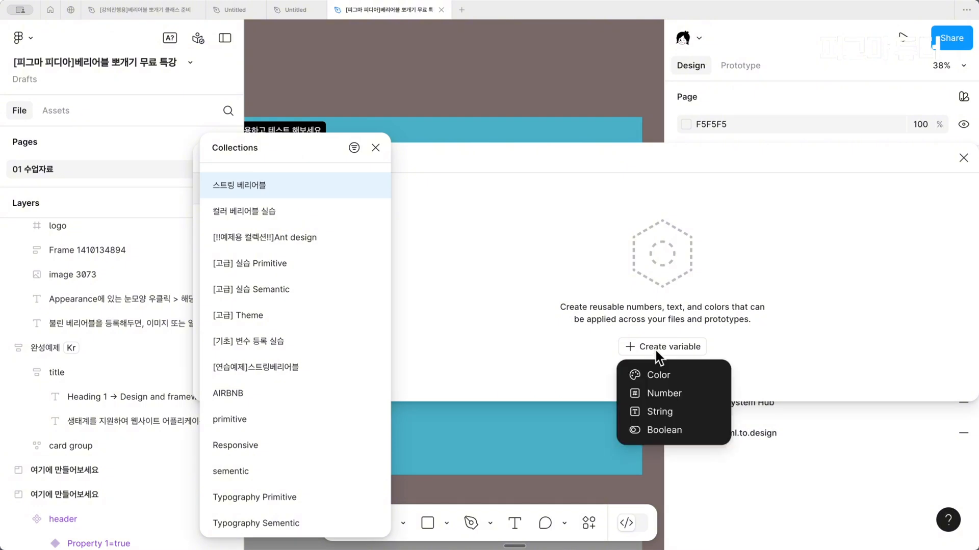
pyautogui.click(674, 411)
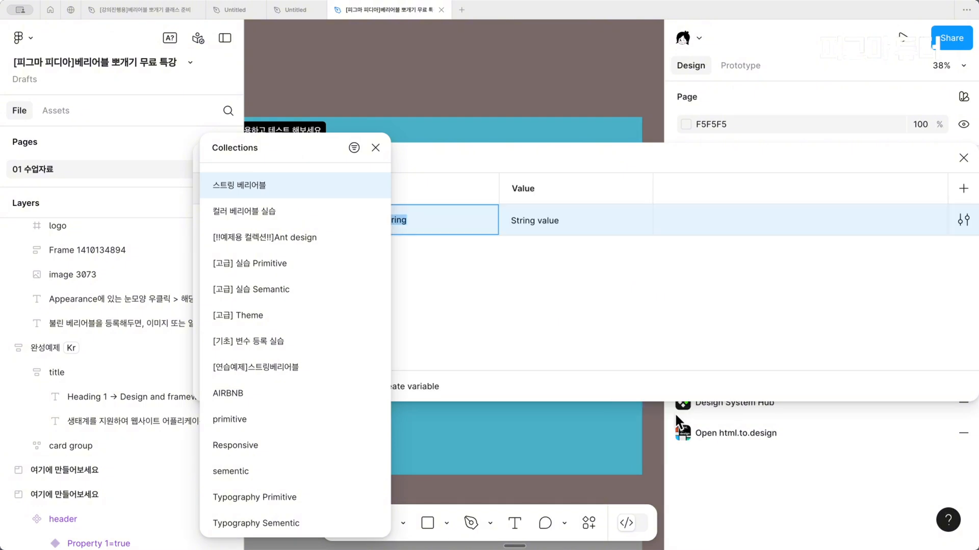
pyautogui.click(376, 148)
pyautogui.write('콘텐츠')
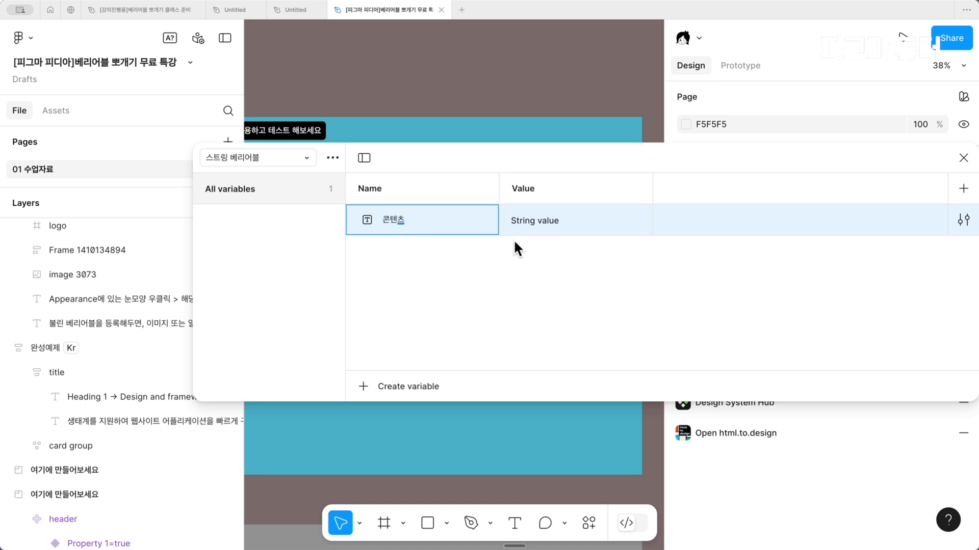
pyautogui.press('Tab')
pyautogui.write('ㄷ')
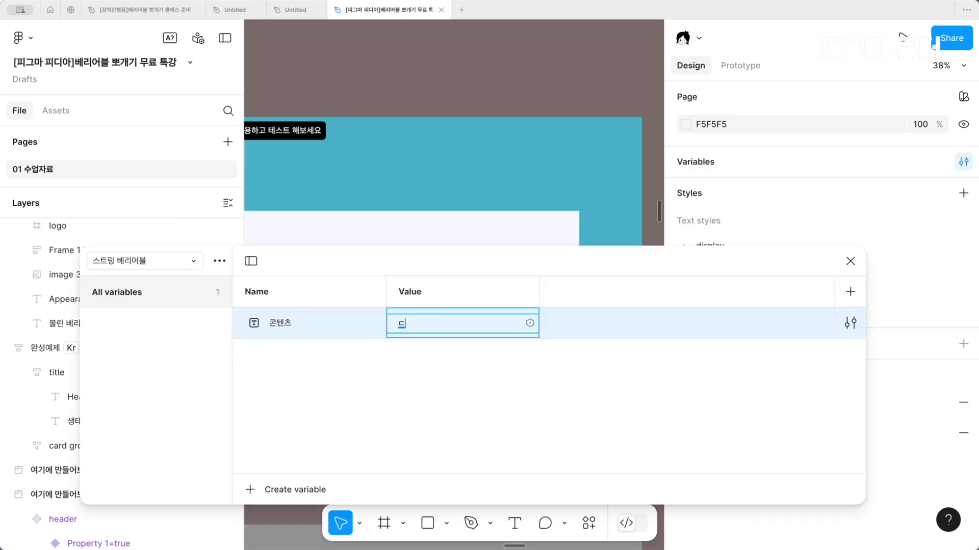
pyautogui.write('디자인과 프레임 워크')
# Rename the collection's Value mode to KR
pyautogui.doubleClick(426, 291)
pyautogui.write('ㅏㅛ')
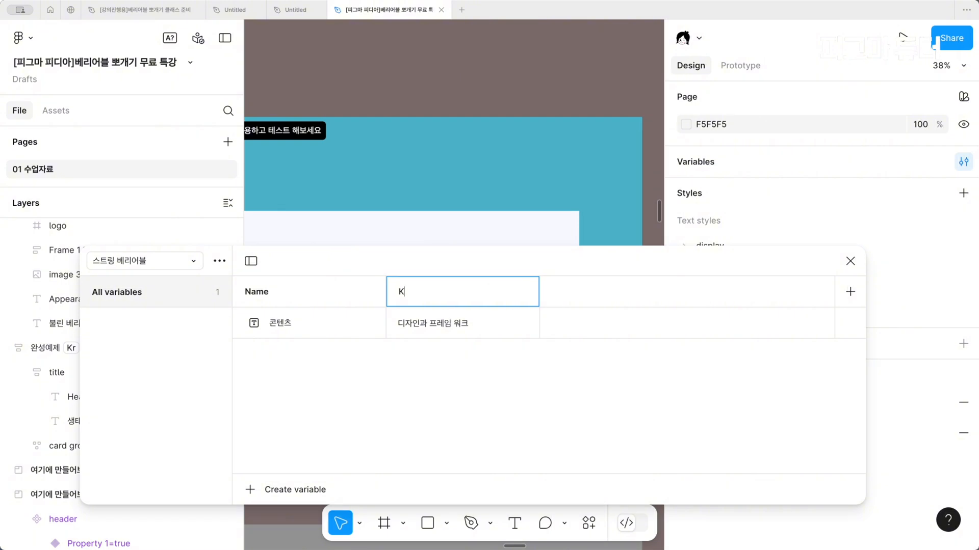
pyautogui.press('Return')
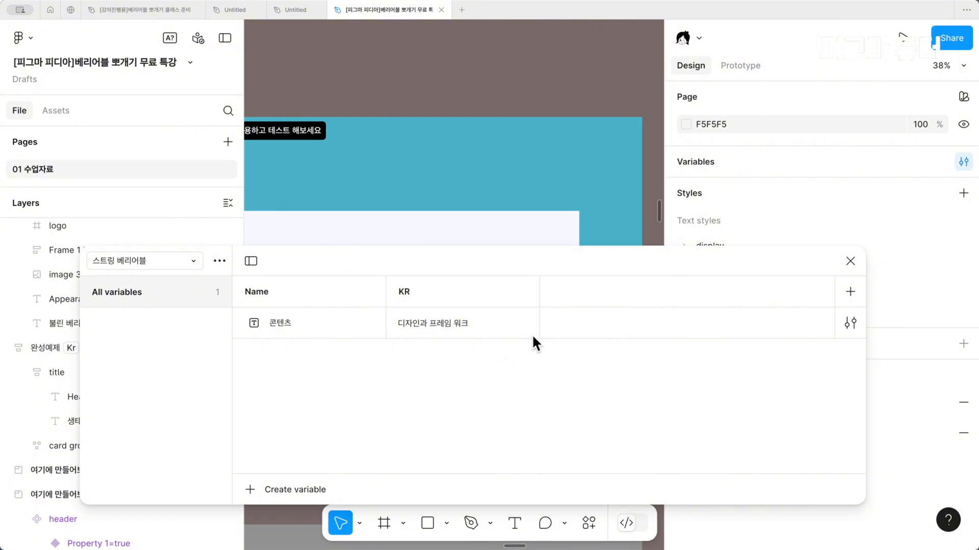
# Add a second mode named EN and set its 콘텐츠 value to Design and Framework
pyautogui.click(849, 291)
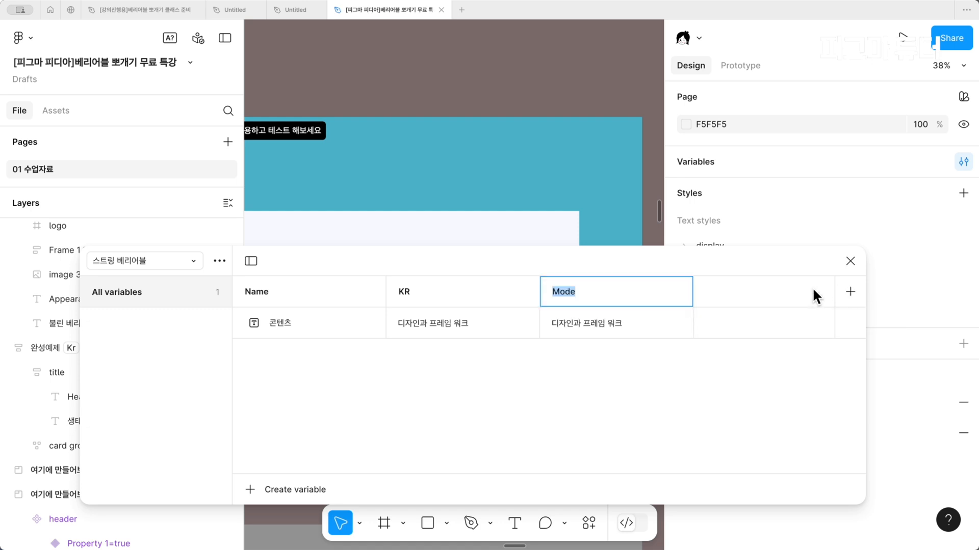
pyautogui.write('또')
pyautogui.doubleClick(586, 327)
pyautogui.write('Design and Frame work')
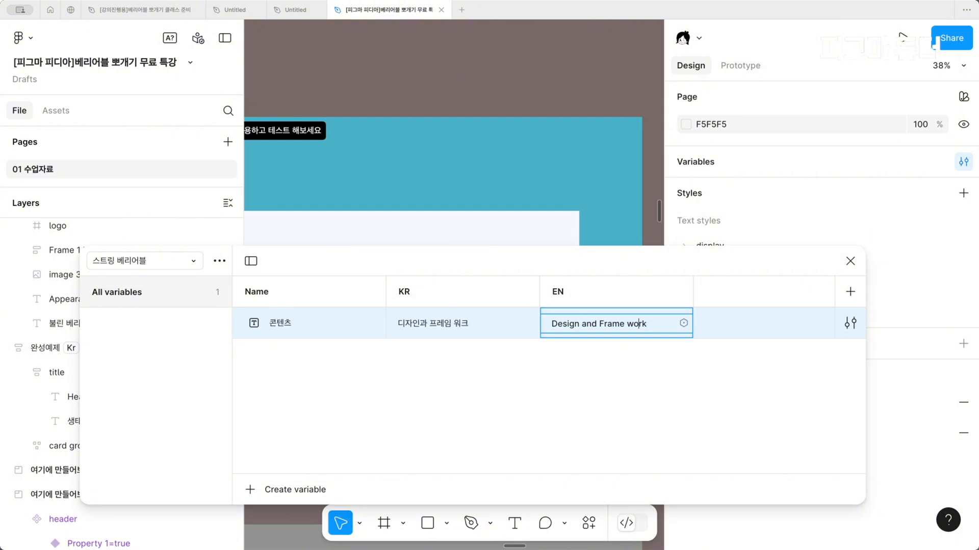
pyautogui.press('BackSpace')
pyautogui.press('Escape')
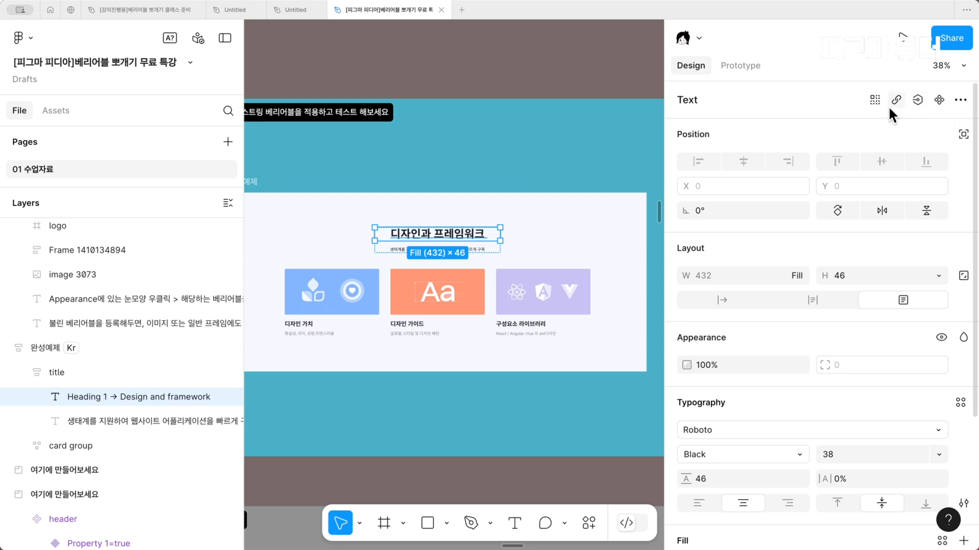
# Bind the 완성예제 frame's heading text content to the 콘텐츠 variable
pyautogui.click(917, 100)
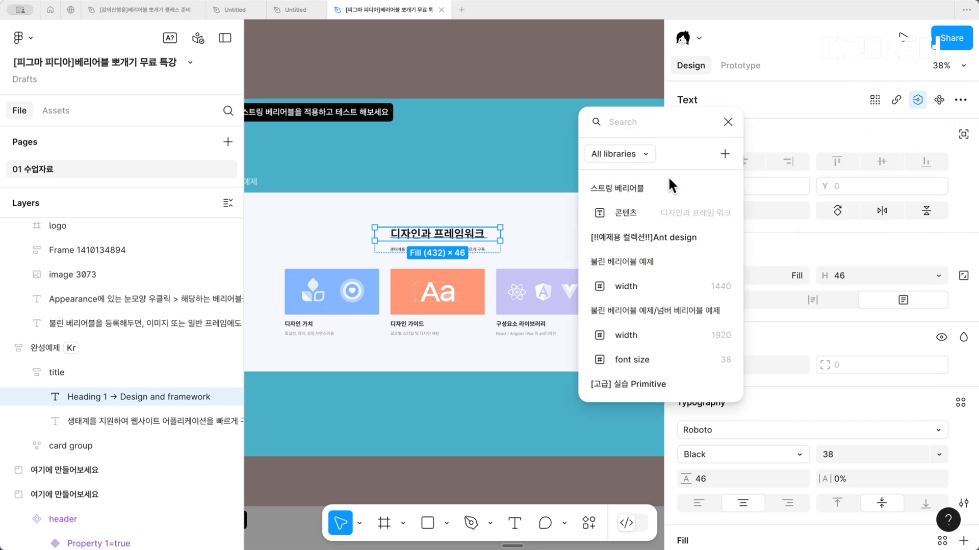
pyautogui.click(641, 213)
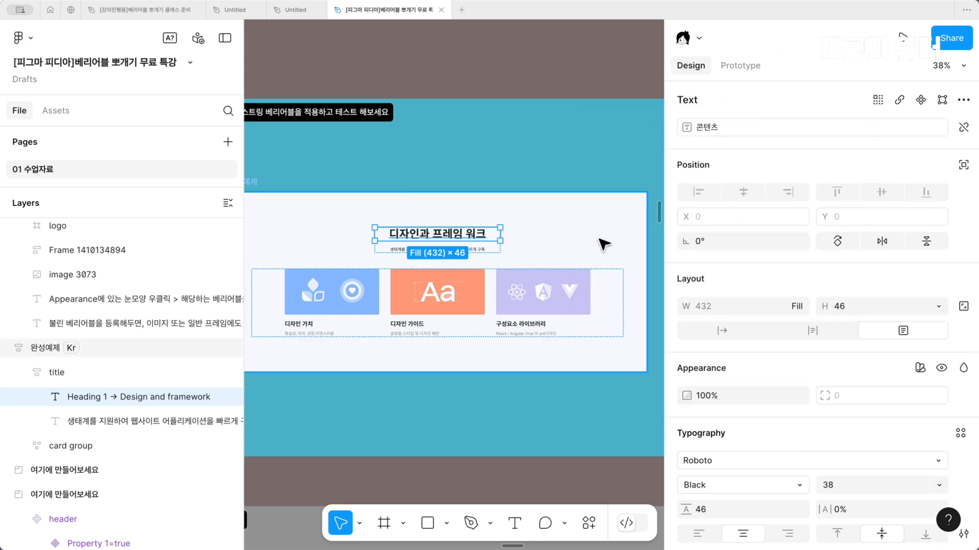
# Remove the [연습예제]스트링베리어블 mode setting from the 완성예제 frame
pyautogui.scroll(-1, 458, 172)
pyautogui.hscroll(-1, 459, 172)
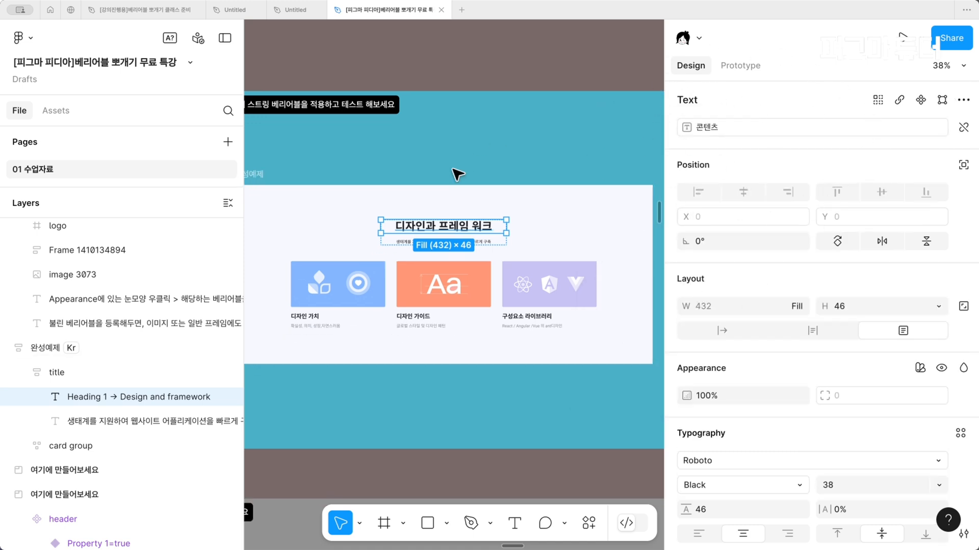
pyautogui.click(276, 167)
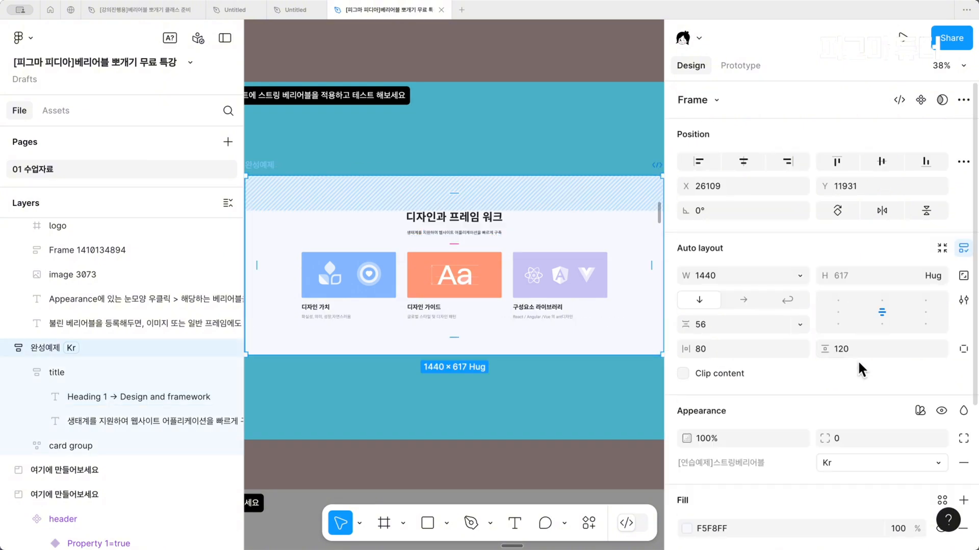
pyautogui.scroll(-2, 963, 464)
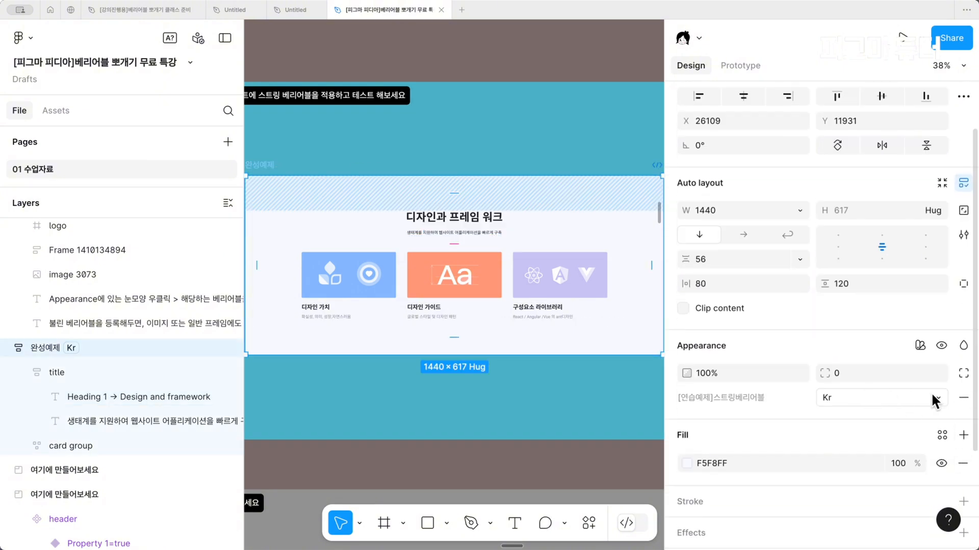
pyautogui.click(959, 401)
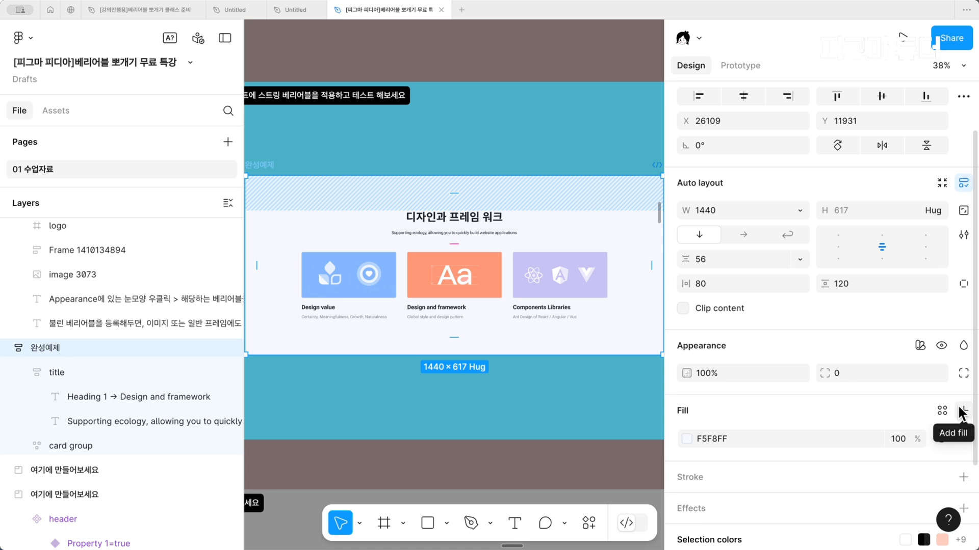
# Apply the EN mode of the 스트링 베리어블 collection to the 완성예제 frame and switch it to KR
pyautogui.click(919, 345)
pyautogui.moveTo(869, 400)
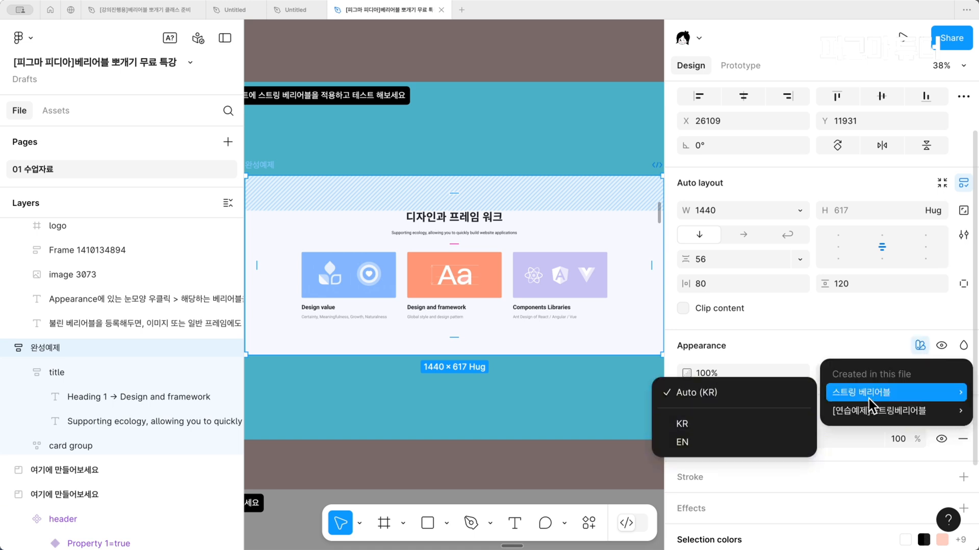
pyautogui.click(699, 436)
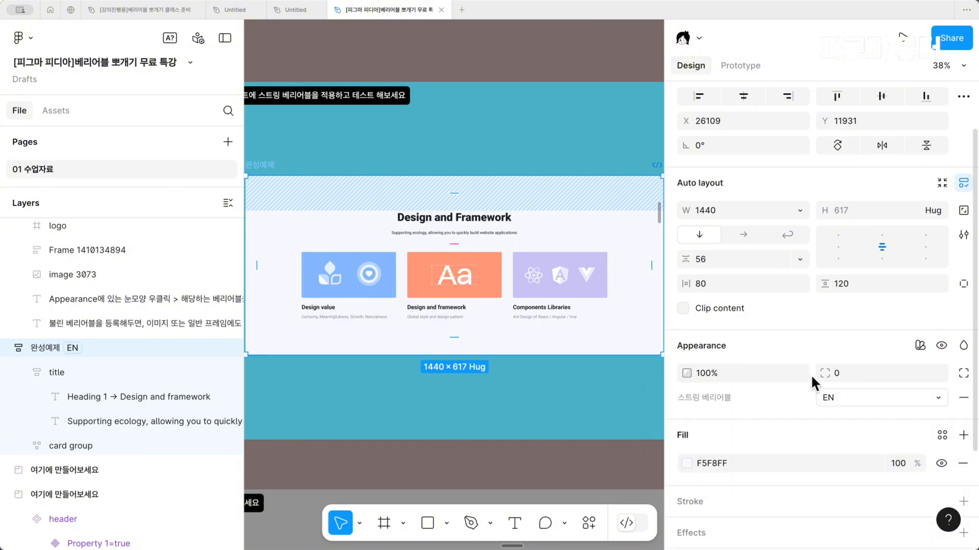
pyautogui.click(885, 387)
pyautogui.click(882, 382)
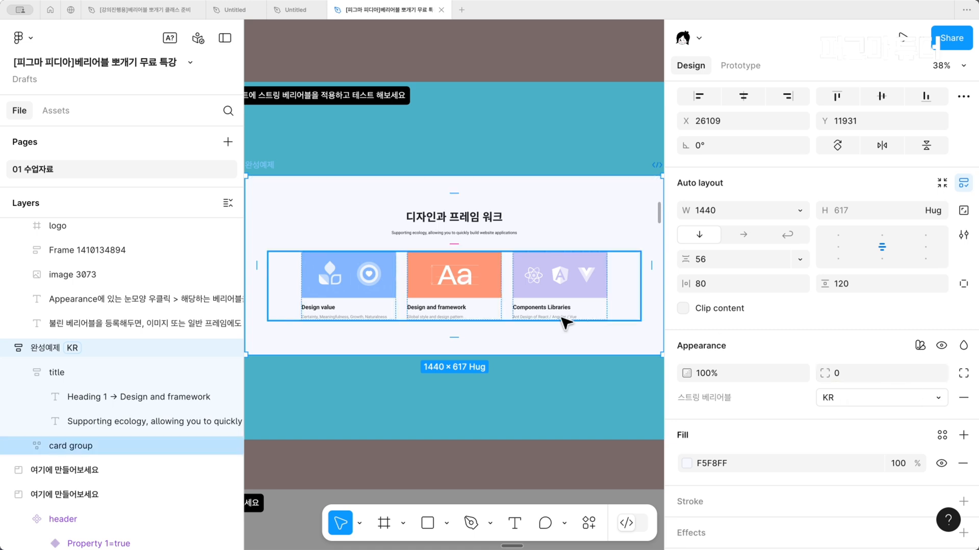
# Hide the interface and examine slide 52 on registering string variables in bulk with the Text to variables plugin
pyautogui.hscroll(5, 563, 323)
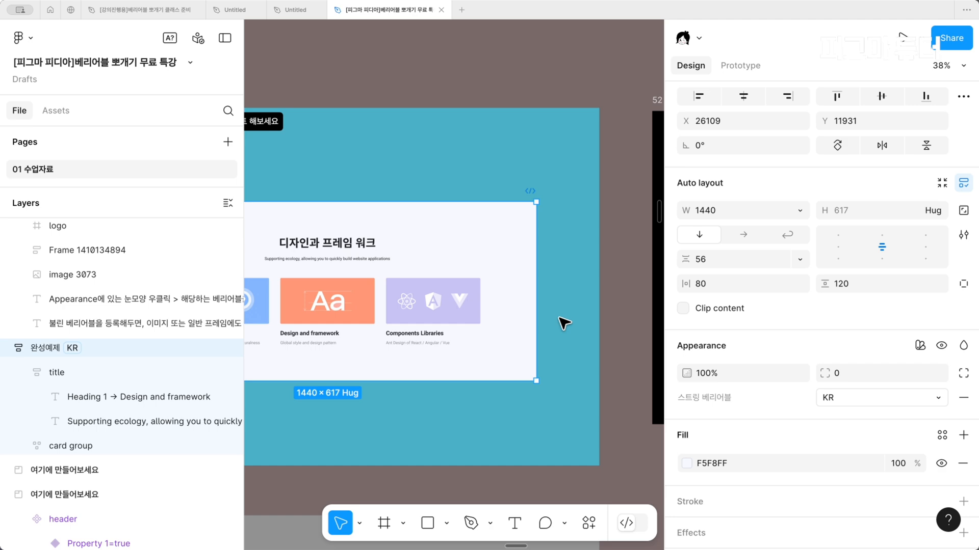
pyautogui.hotkey('ctrl', '\\')
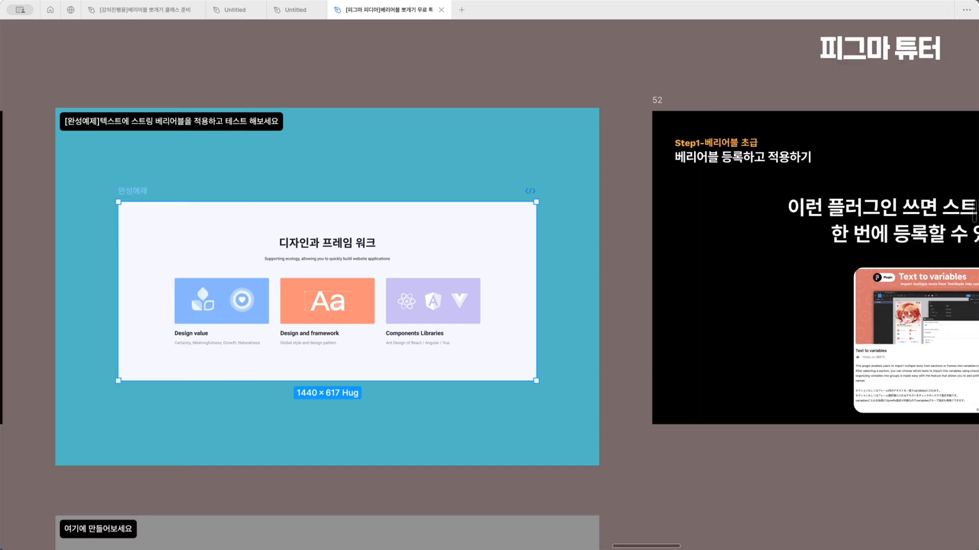
pyautogui.hscroll(9, 598, 215)
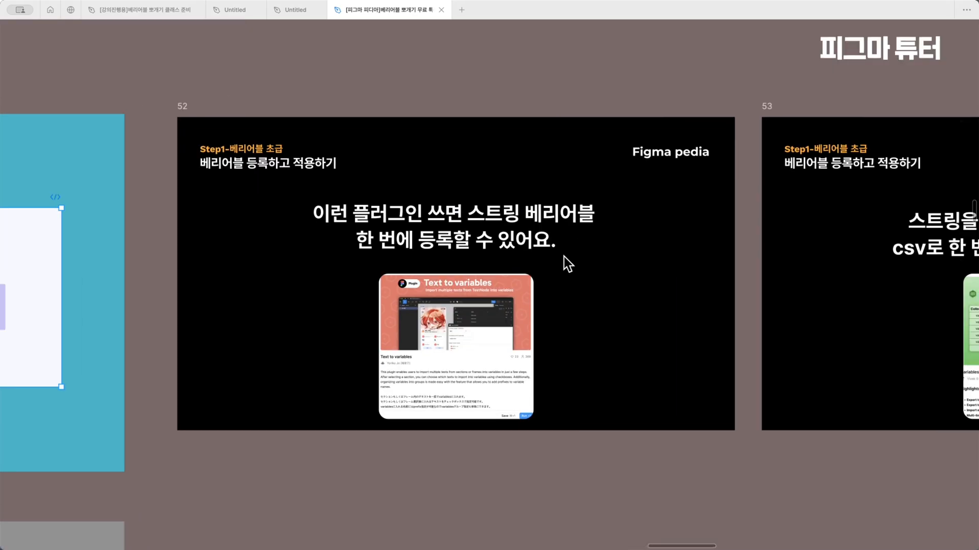
pyautogui.scroll(3, 561, 256)
pyautogui.scroll(2, 510, 306)
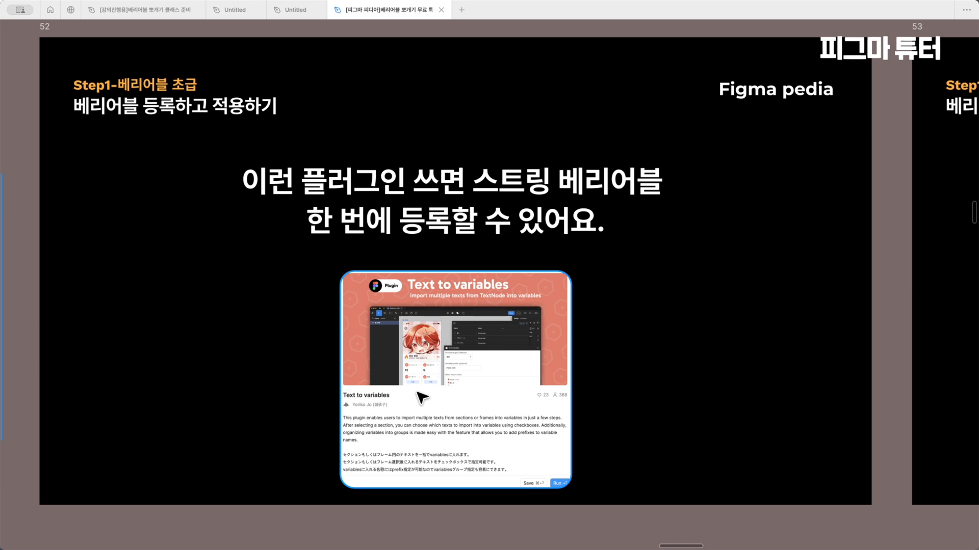
# Restore the interface, run the Text to variables plugin on the 완성예제 frame, and load its texts for import
pyautogui.hscroll(-15, 422, 397)
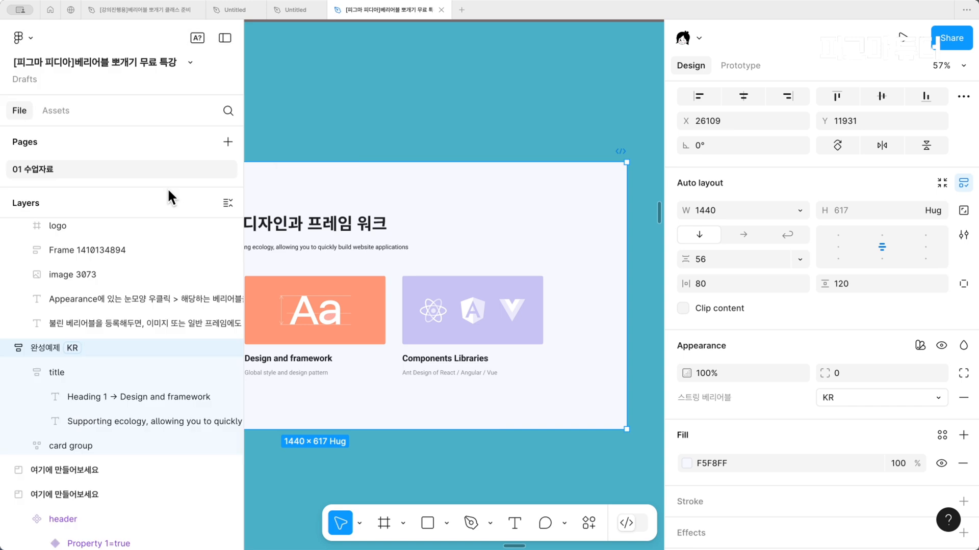
pyautogui.hotkey('ctrl', '\\')
pyautogui.click(589, 523)
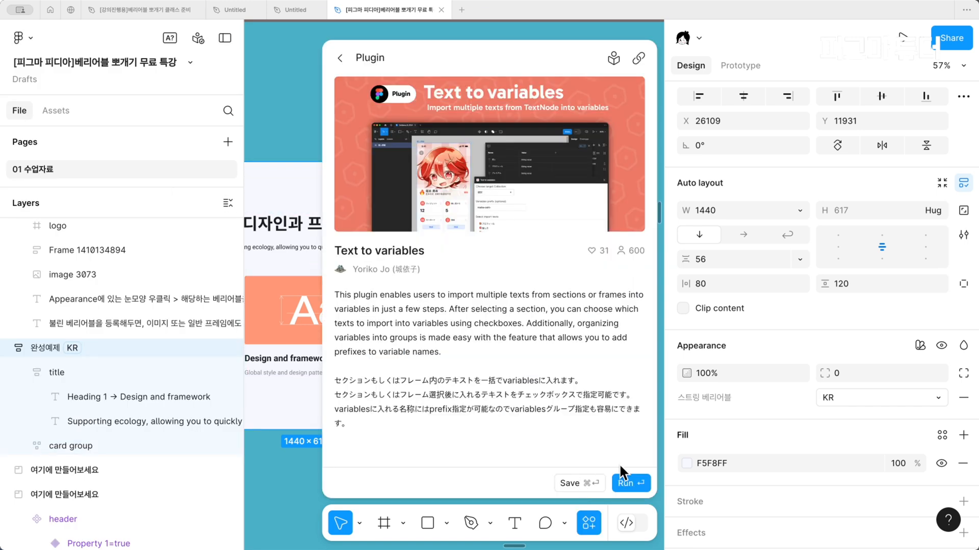
pyautogui.click(630, 483)
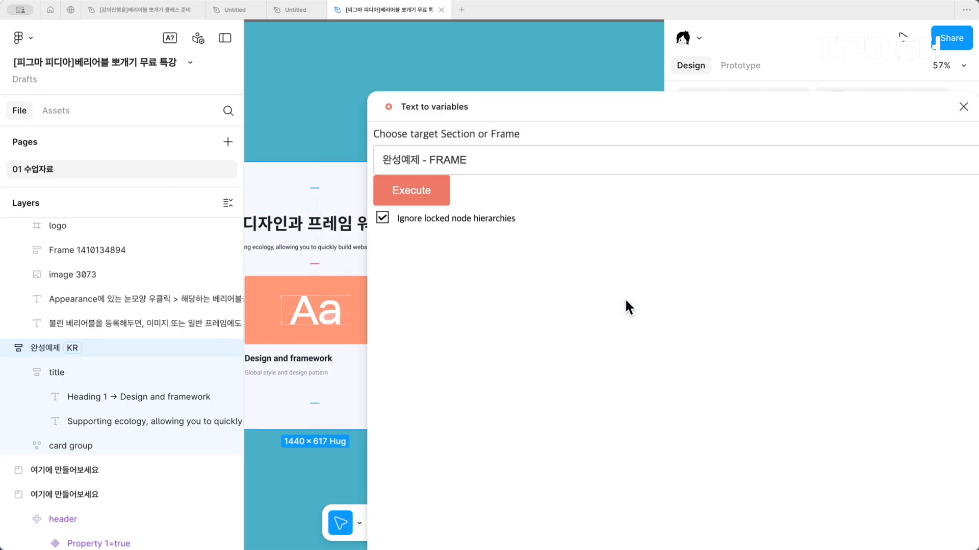
pyautogui.click(425, 199)
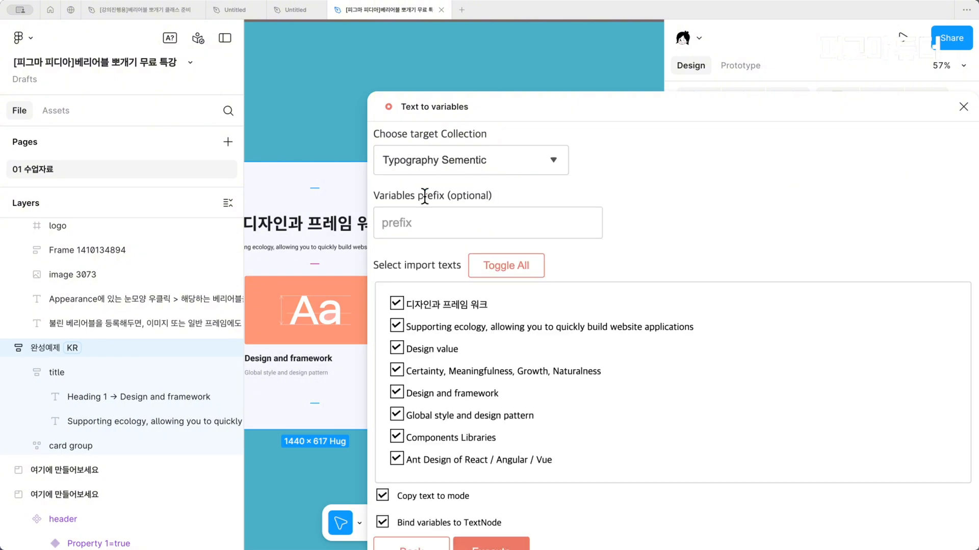
# Import all listed texts into the 스트링 베리어블 collection with copying to mode and text node binding enabled, and close the plugin
pyautogui.click(483, 169)
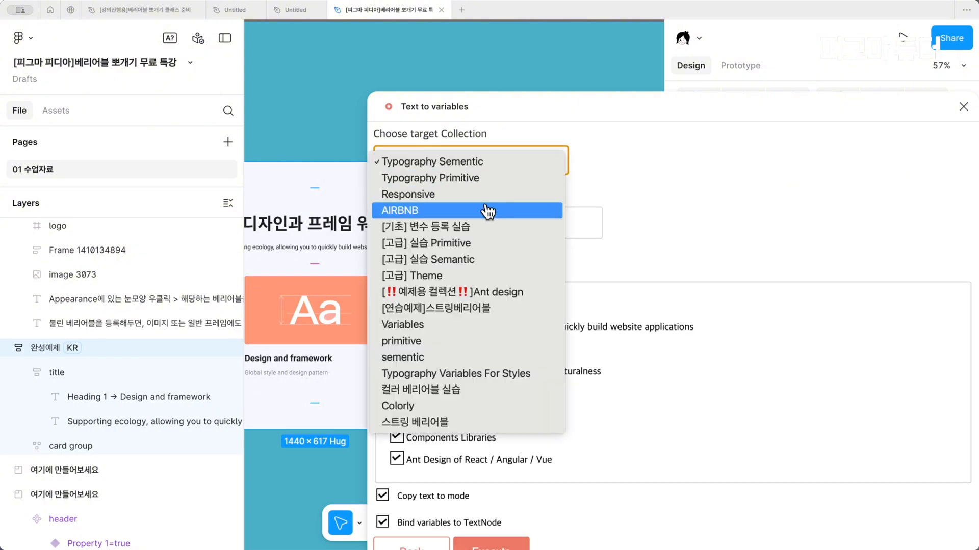
pyautogui.click(463, 423)
pyautogui.moveTo(526, 118); pyautogui.dragTo(427, 1)
pyautogui.click(396, 487)
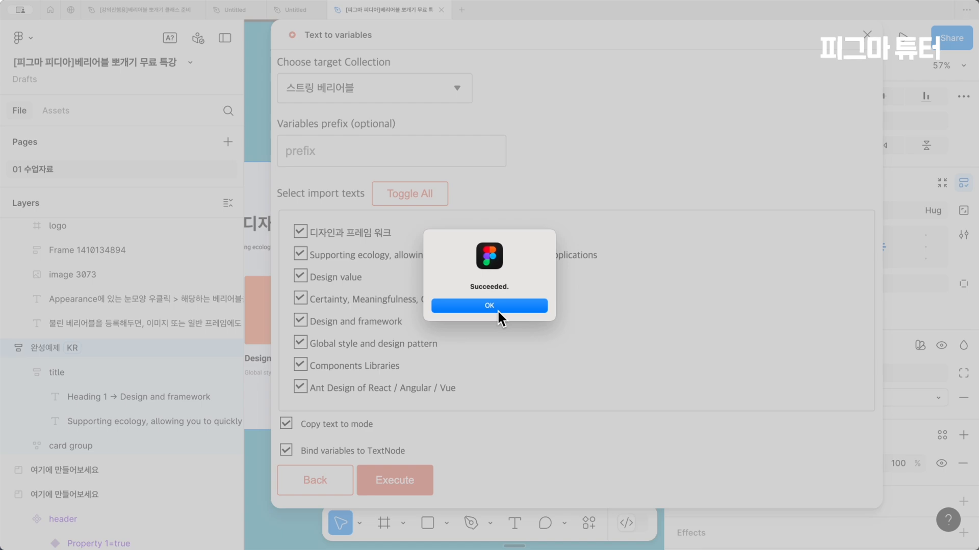
pyautogui.click(497, 307)
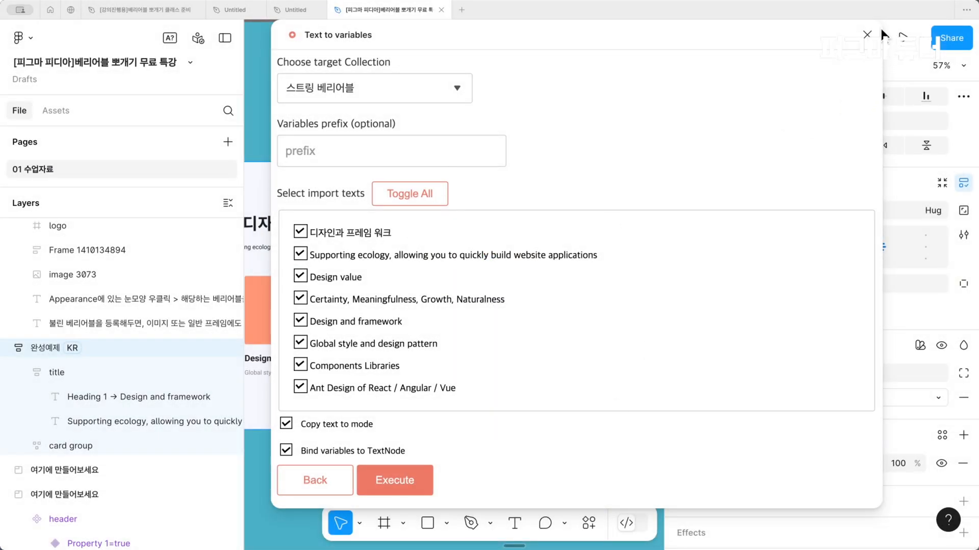
pyautogui.click(867, 34)
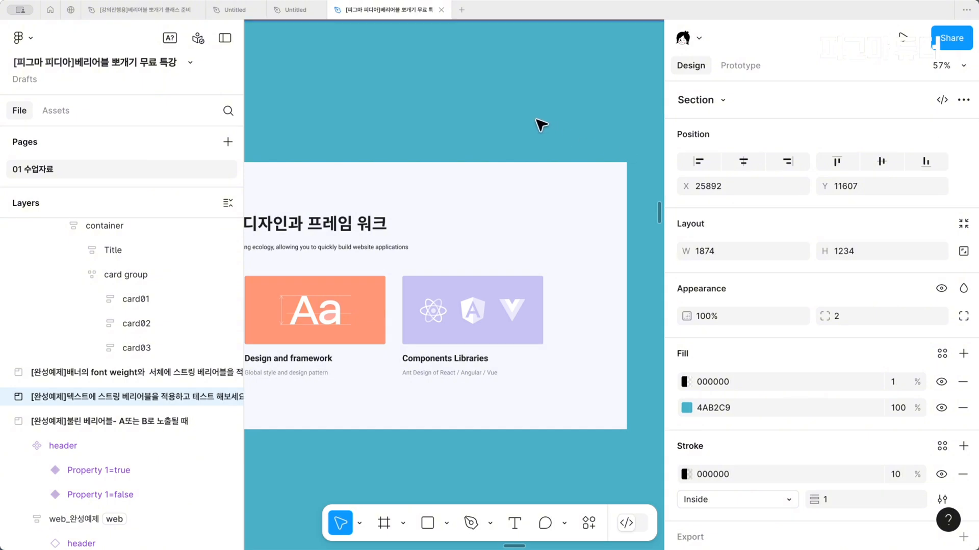
# Review the imported string variables and their KR and EN values in the 스트링 베리어블 collection
pyautogui.scroll(-6, 540, 125)
pyautogui.click(639, 331)
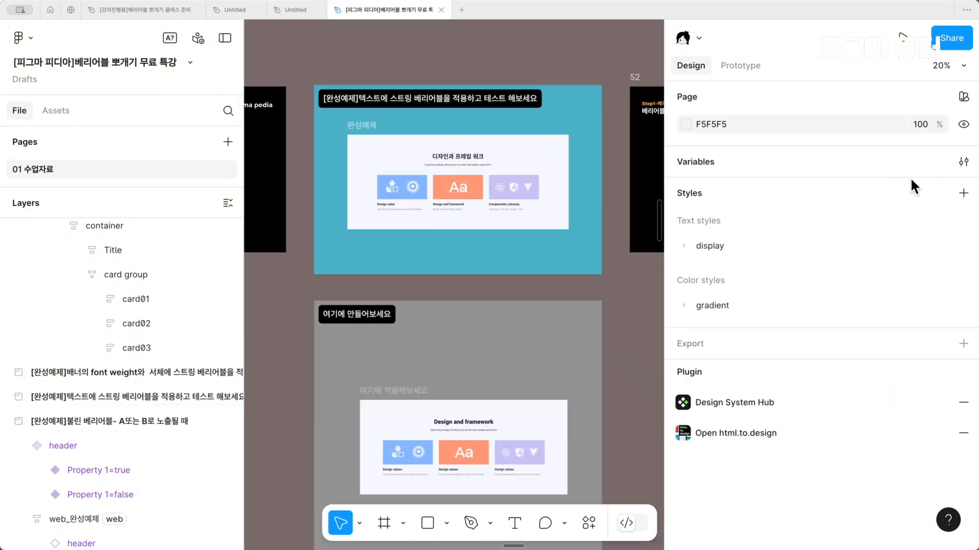
pyautogui.click(963, 162)
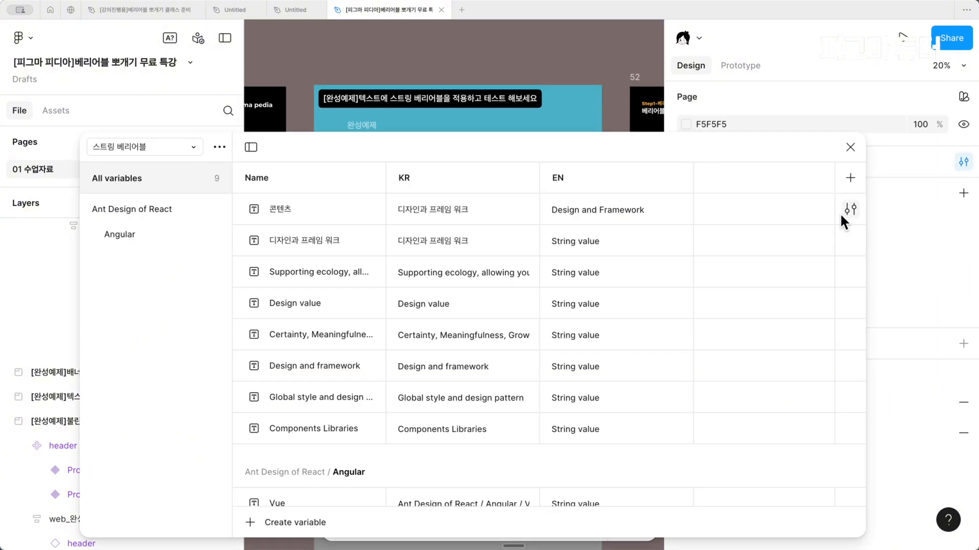
pyautogui.scroll(-1, 457, 357)
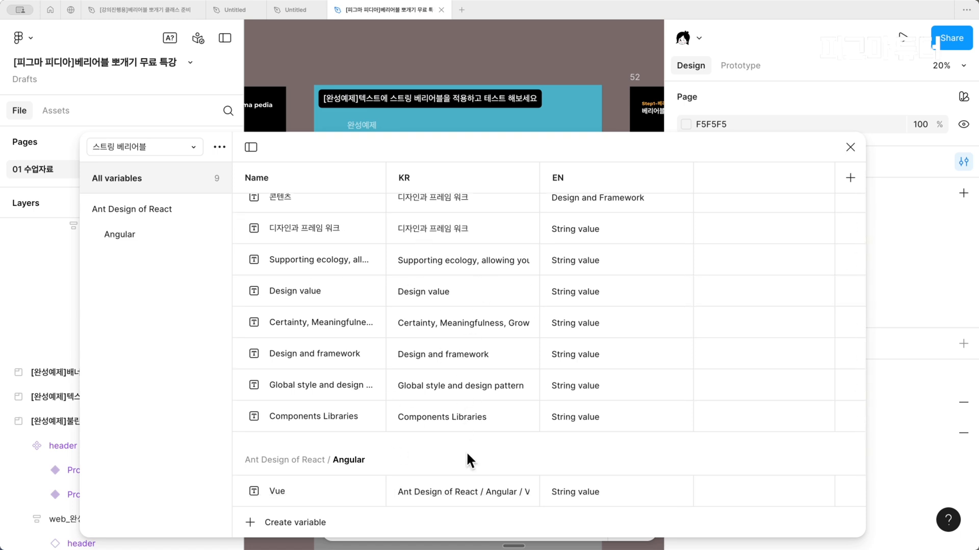
pyautogui.click(850, 146)
# Move the 여기에 적용해보세요 frame upward inside its section to about X 299, Y 353
pyautogui.scroll(-2, 447, 388)
pyautogui.scroll(2, 447, 387)
pyautogui.scroll(2, 450, 391)
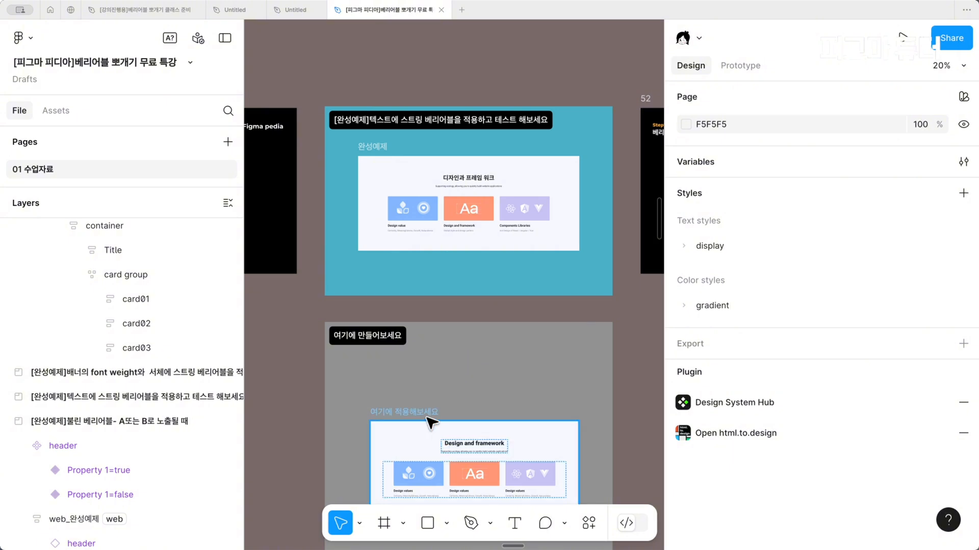
pyautogui.scroll(-2, 427, 427)
pyautogui.scroll(2, 428, 427)
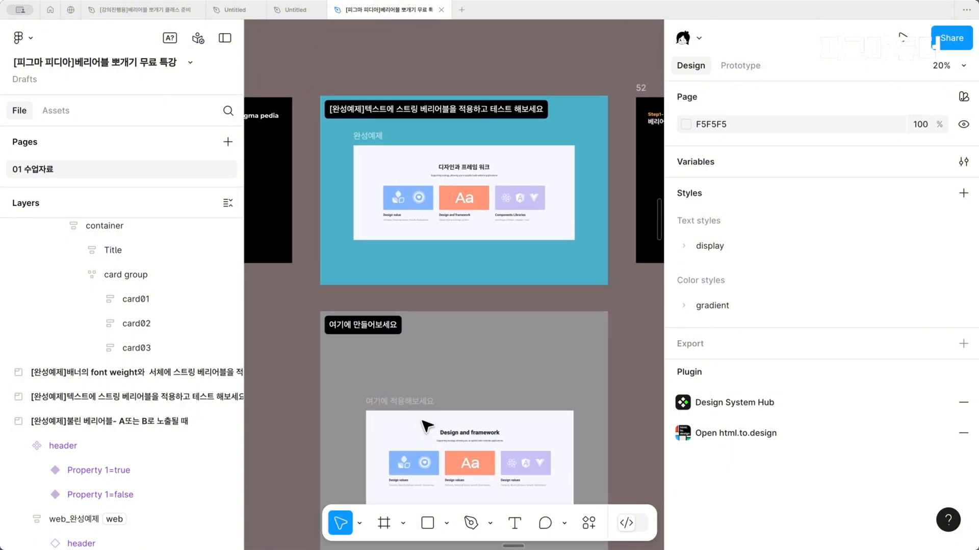
pyautogui.click(447, 430)
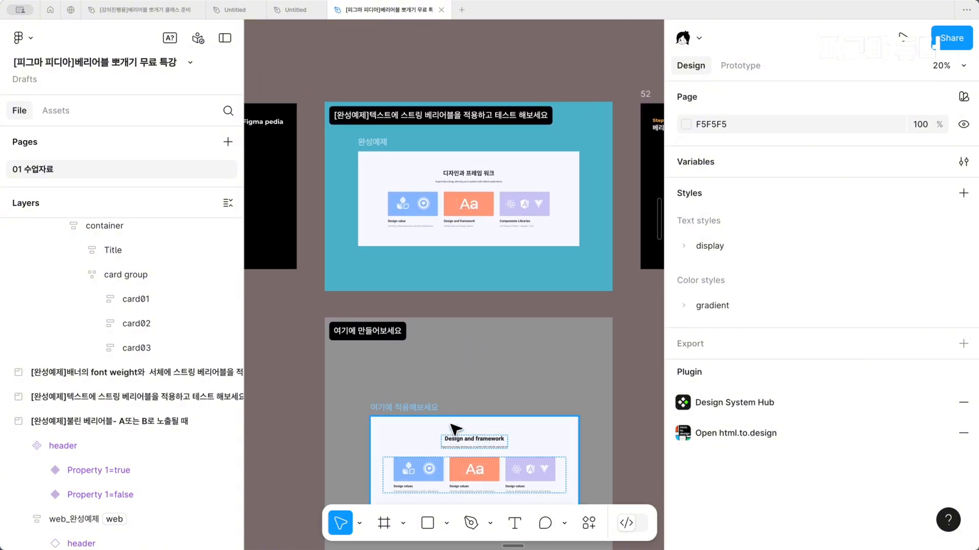
pyautogui.moveTo(443, 430); pyautogui.dragTo(391, 362)
pyautogui.hscroll(1, 392, 363)
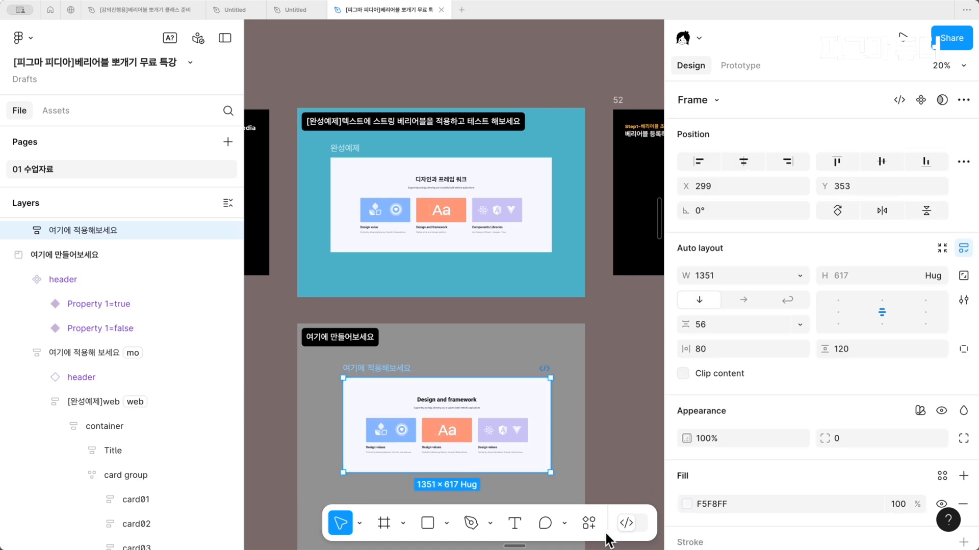
# Search the plugins for lokali, run the Lokalise plugin on the selected frame, and close its window
pyautogui.click(589, 523)
pyautogui.click(463, 273)
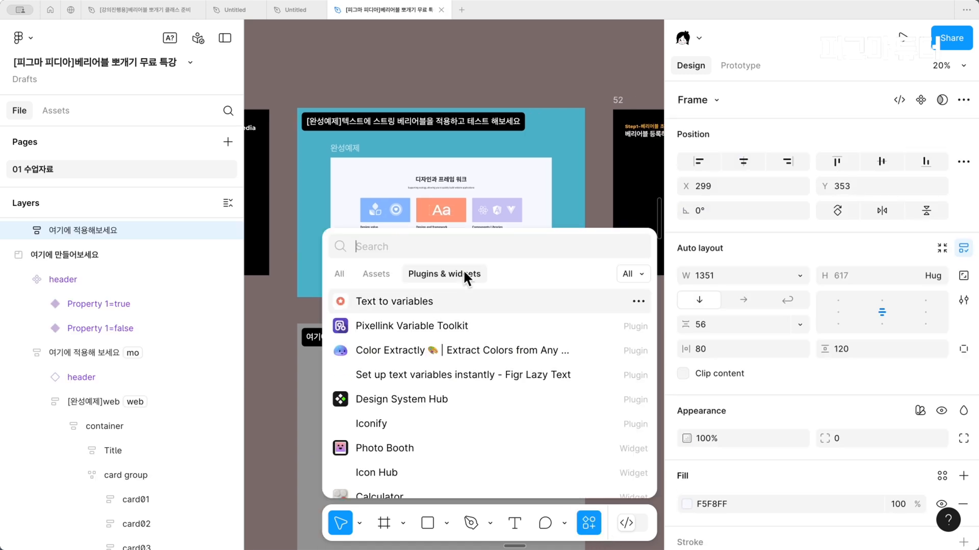
pyautogui.write('lokali')
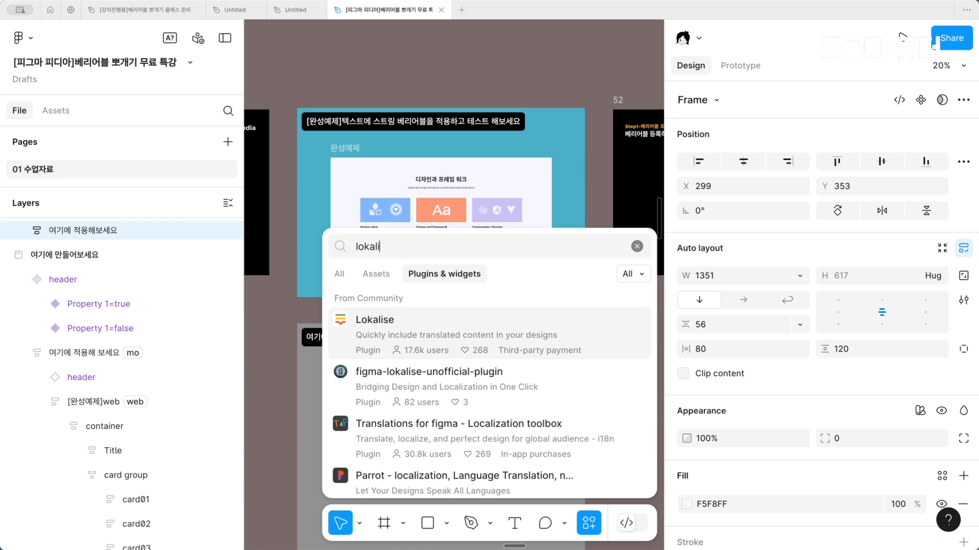
pyautogui.click(457, 333)
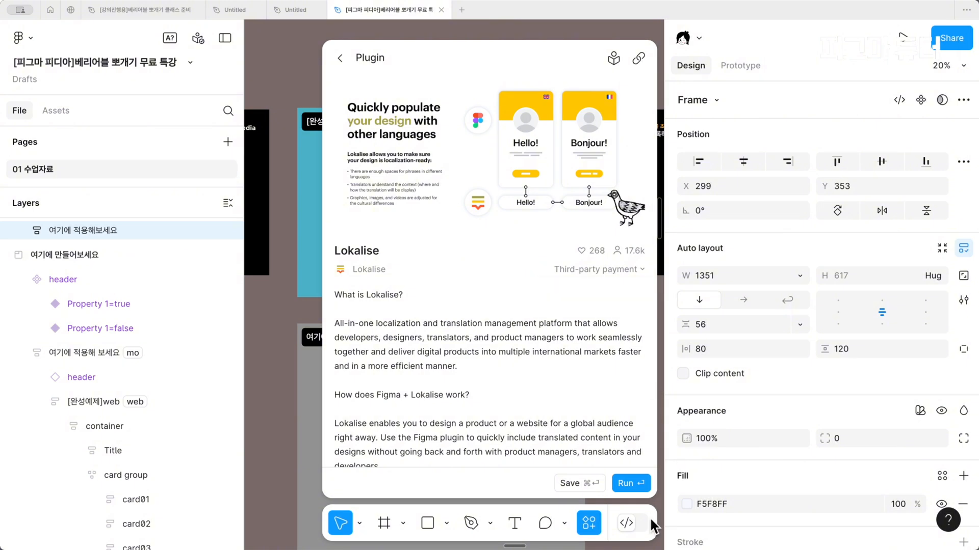
pyautogui.click(626, 483)
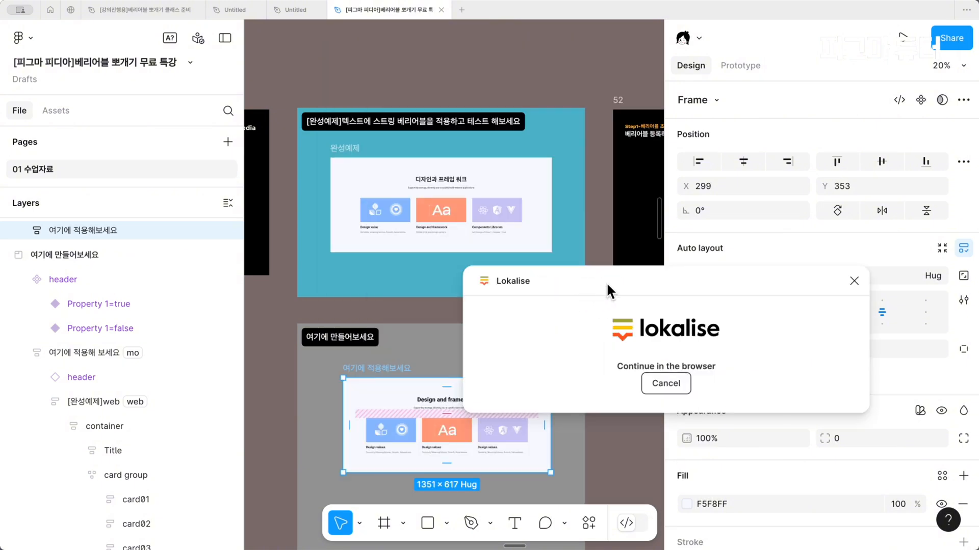
pyautogui.moveTo(601, 287); pyautogui.dragTo(482, 287)
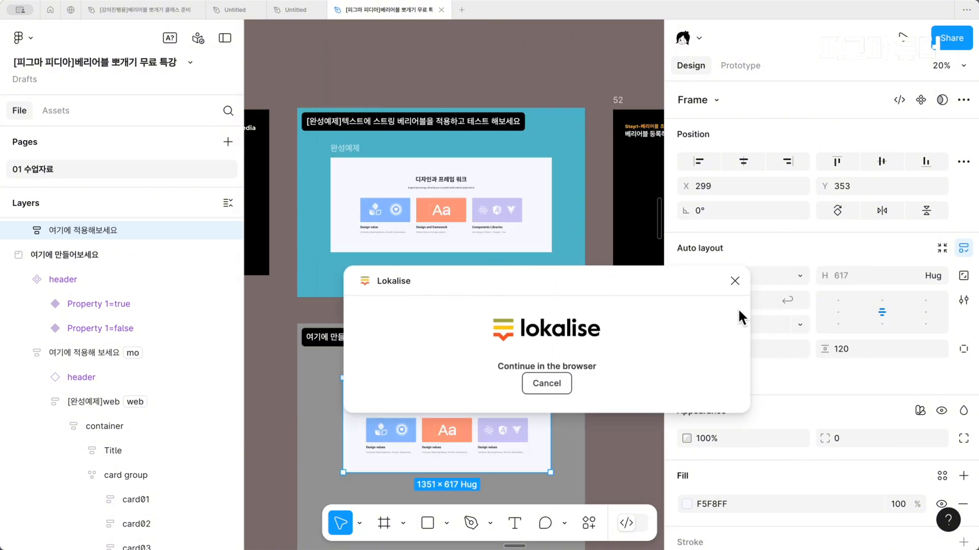
pyautogui.click(735, 282)
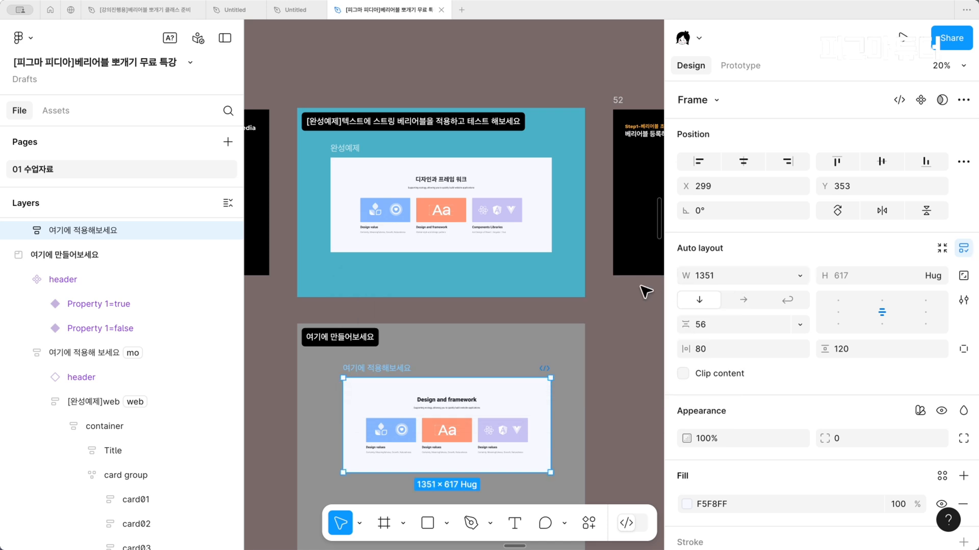
# Examine the slide on exporting all variables at once with the Variables ⇔ CSV (Export+Import) plugin
pyautogui.hscroll(3, 645, 292)
pyautogui.hscroll(10, 645, 292)
pyautogui.scroll(5, 428, 219)
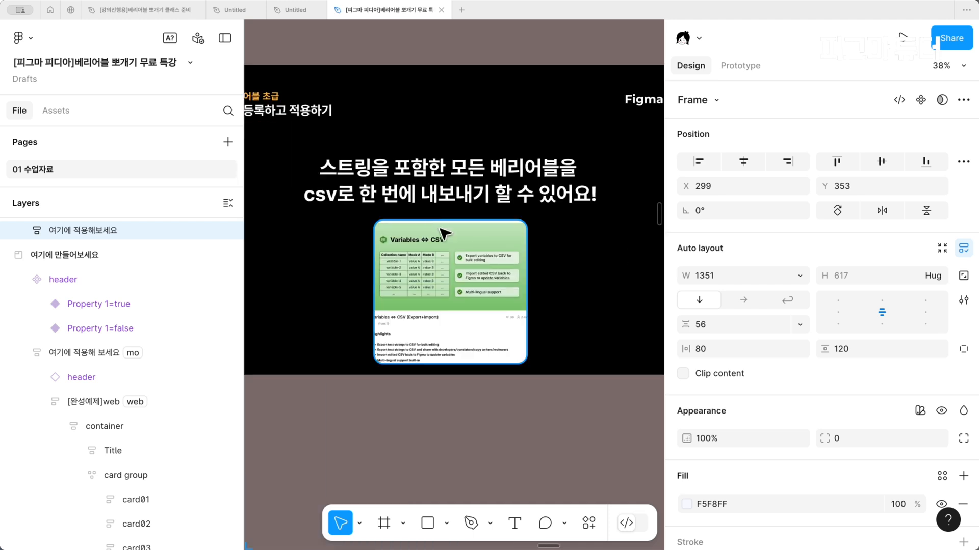
pyautogui.scroll(2, 440, 234)
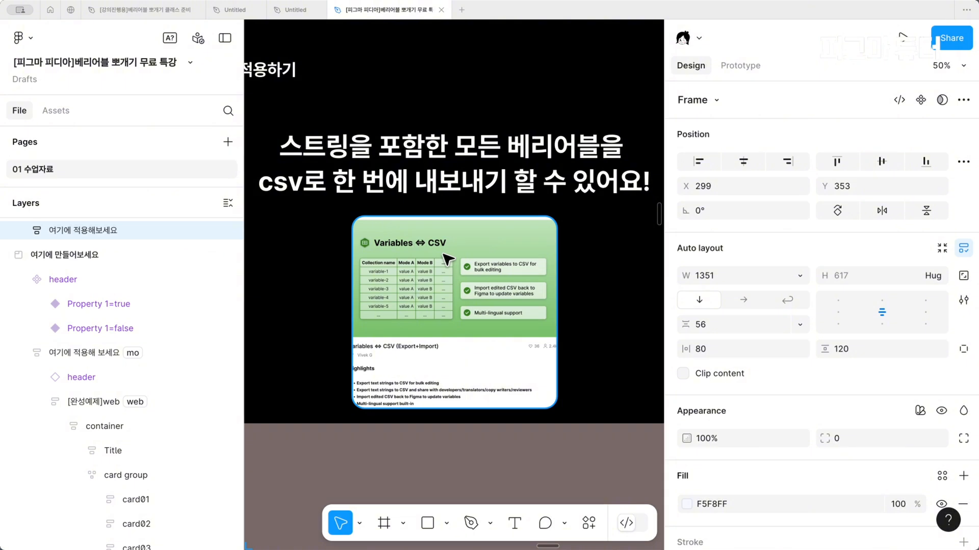
pyautogui.doubleClick(459, 332)
pyautogui.moveTo(349, 316); pyautogui.dragTo(343, 315)
pyautogui.click(303, 315)
pyautogui.scroll(3, 338, 331)
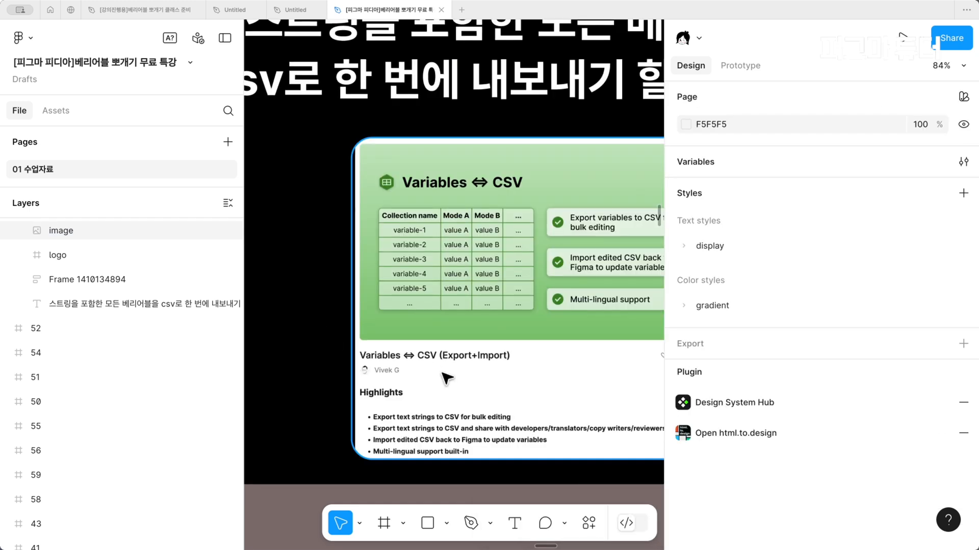
pyautogui.hscroll(3, 446, 377)
pyautogui.scroll(-1, 446, 377)
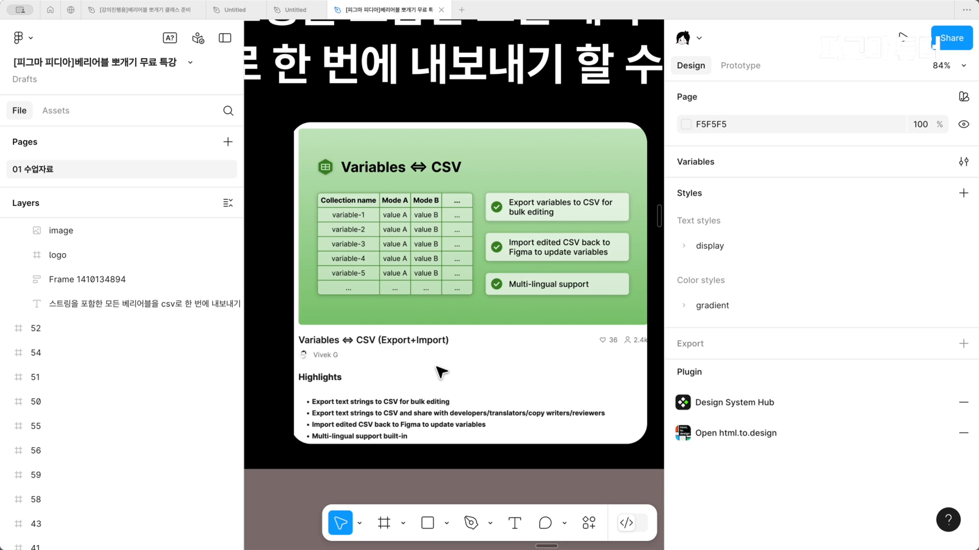
pyautogui.scroll(2, 442, 373)
pyautogui.hscroll(-2, 442, 373)
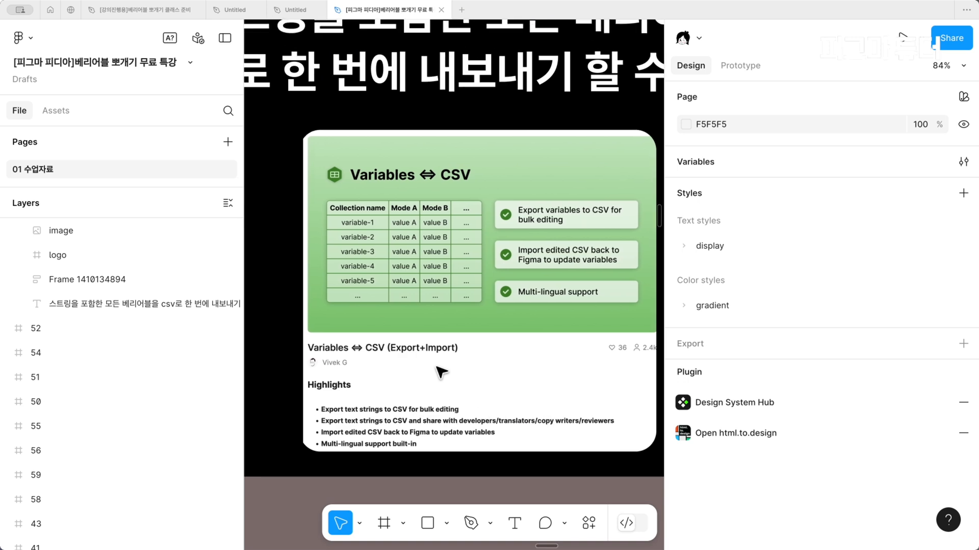
pyautogui.scroll(-5, 441, 373)
pyautogui.hscroll(2, 494, 372)
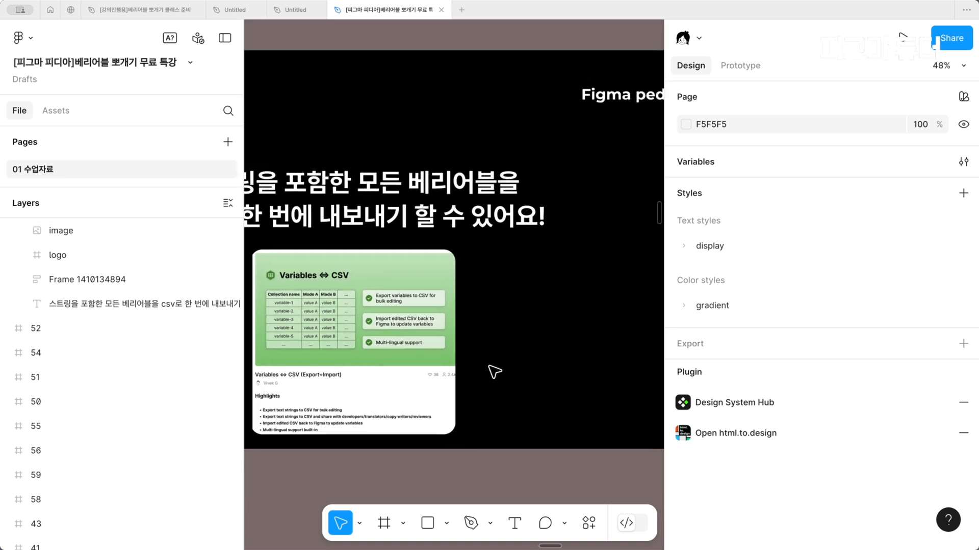
# Hide the interface and examine slide 54 on applying string variables to the font-family and font-weight typography properties
pyautogui.scroll(-3, 493, 372)
pyautogui.hscroll(3, 494, 372)
pyautogui.scroll(-1, 494, 372)
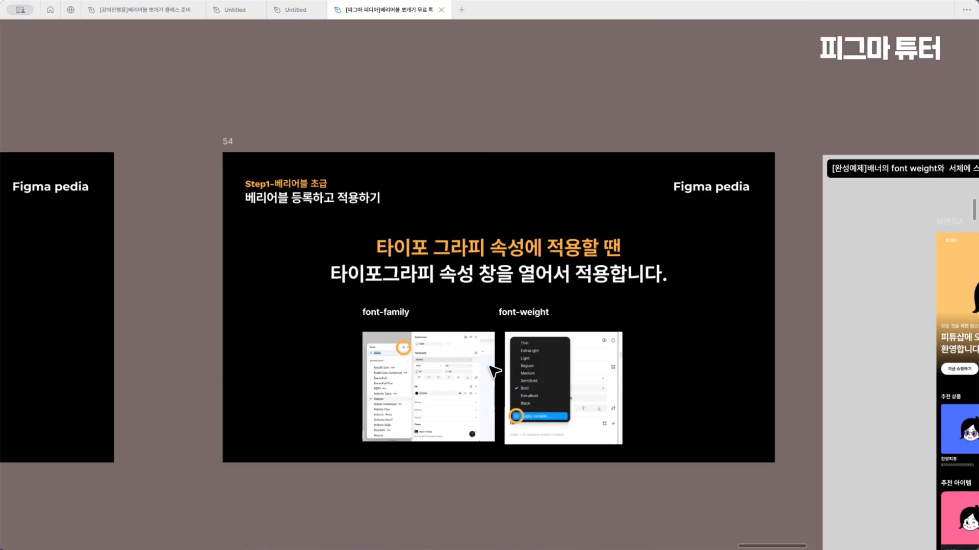
pyautogui.scroll(-2, 490, 368)
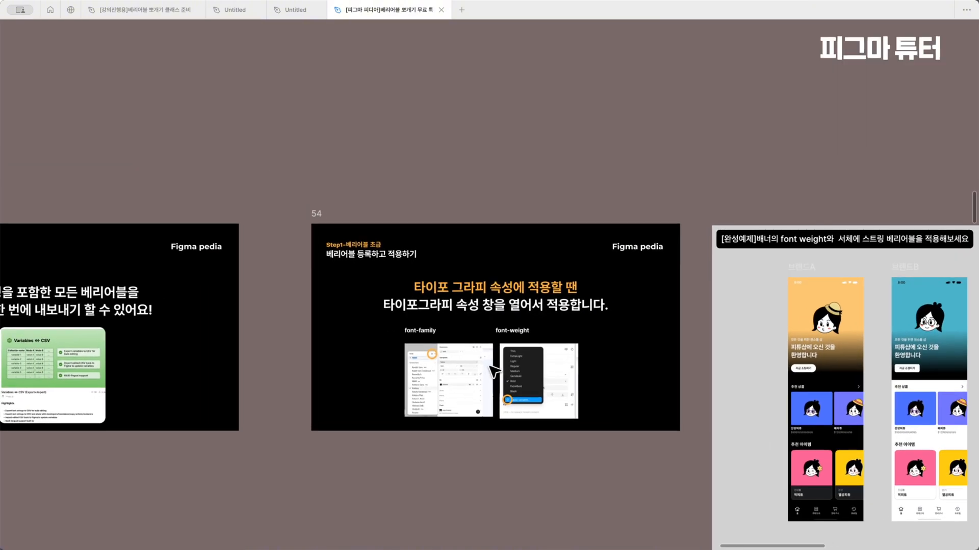
pyautogui.scroll(2, 490, 367)
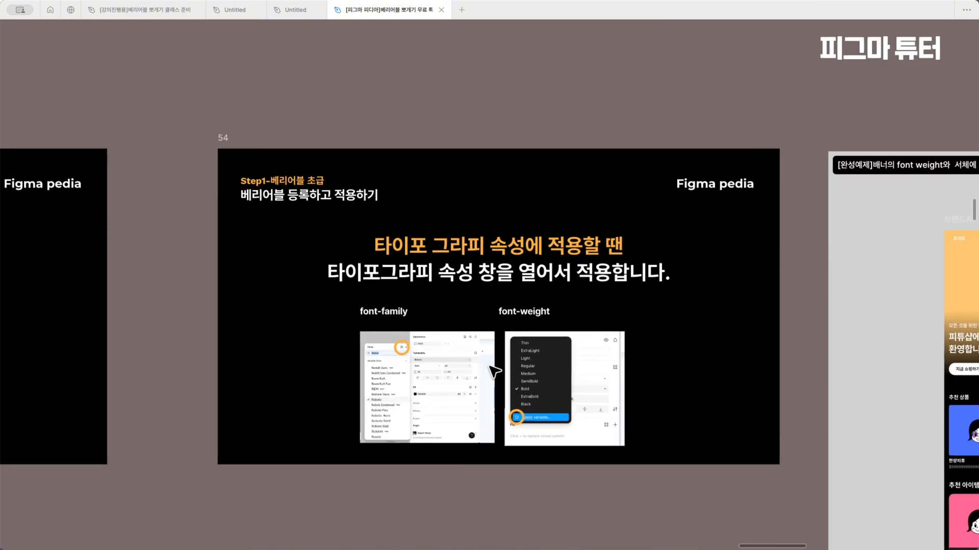
pyautogui.scroll(2, 491, 367)
pyautogui.scroll(-1, 490, 367)
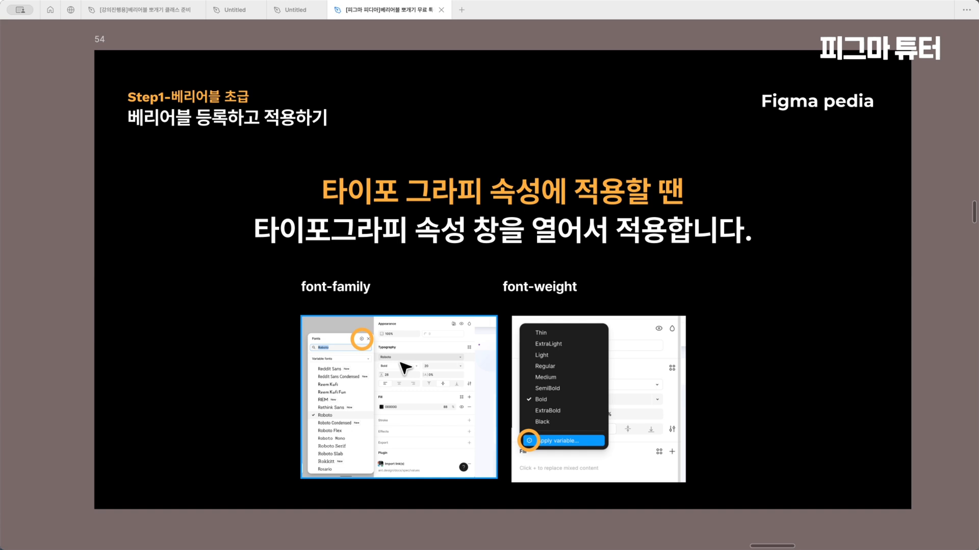
pyautogui.moveTo(256, 282); pyautogui.dragTo(397, 305)
pyautogui.moveTo(460, 277); pyautogui.dragTo(593, 297)
pyautogui.click(600, 297)
pyautogui.hscroll(3, 600, 296)
pyautogui.scroll(-3, 605, 302)
pyautogui.hscroll(5, 605, 302)
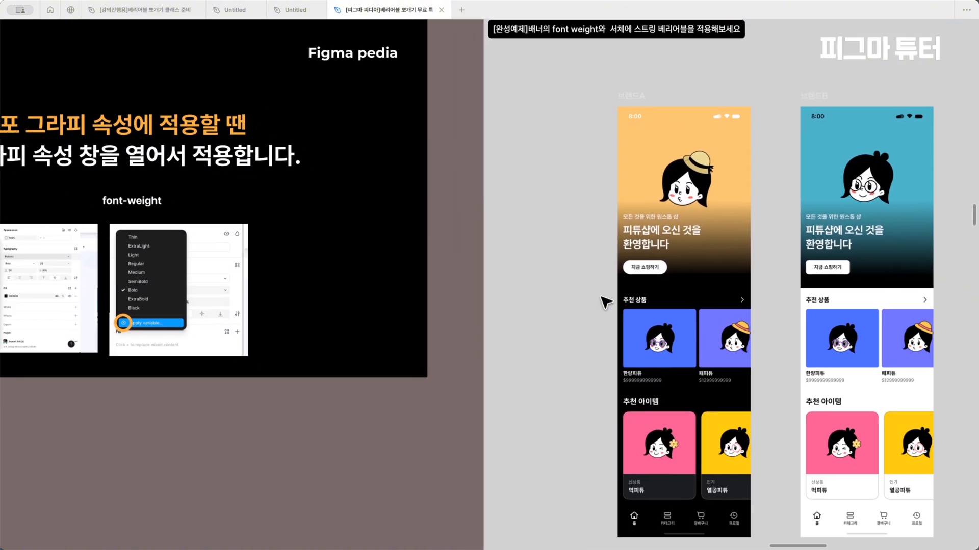
pyautogui.hscroll(-4, 605, 302)
pyautogui.scroll(2, 371, 323)
pyautogui.scroll(5, 371, 323)
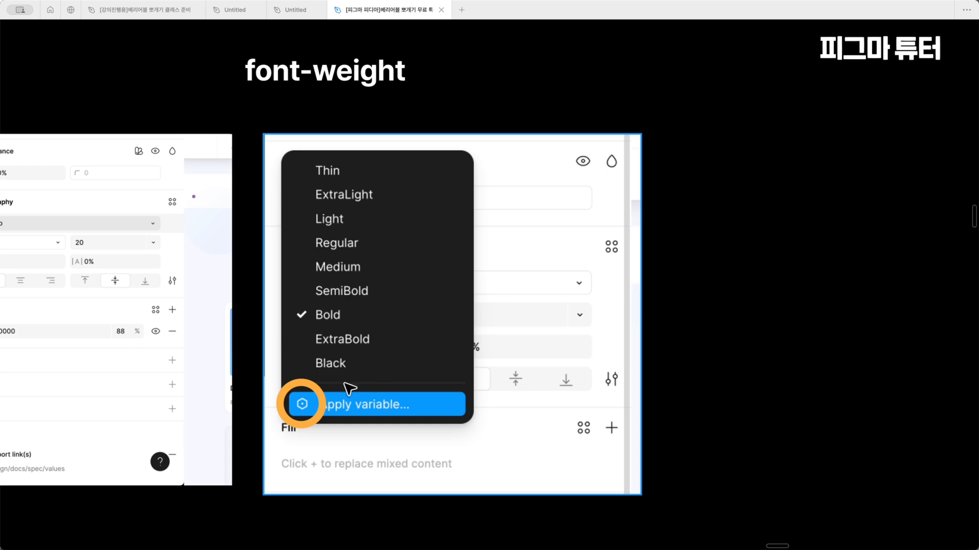
# Examine the [완성예제] banner section comparing the 브랜드A and 브랜드B screens for font weight and typeface variables
pyautogui.scroll(-4, 342, 393)
pyautogui.scroll(-3, 345, 397)
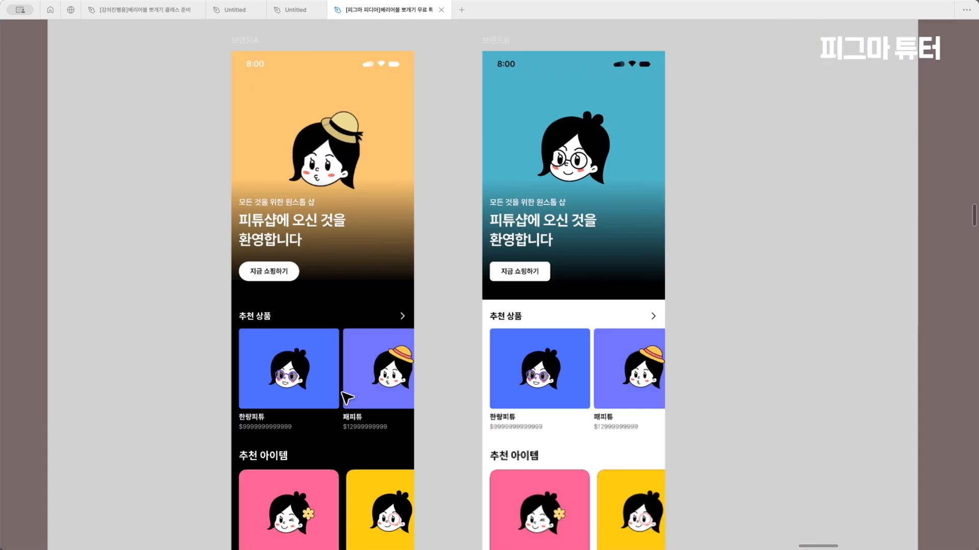
pyautogui.scroll(-2, 345, 397)
pyautogui.scroll(2, 347, 398)
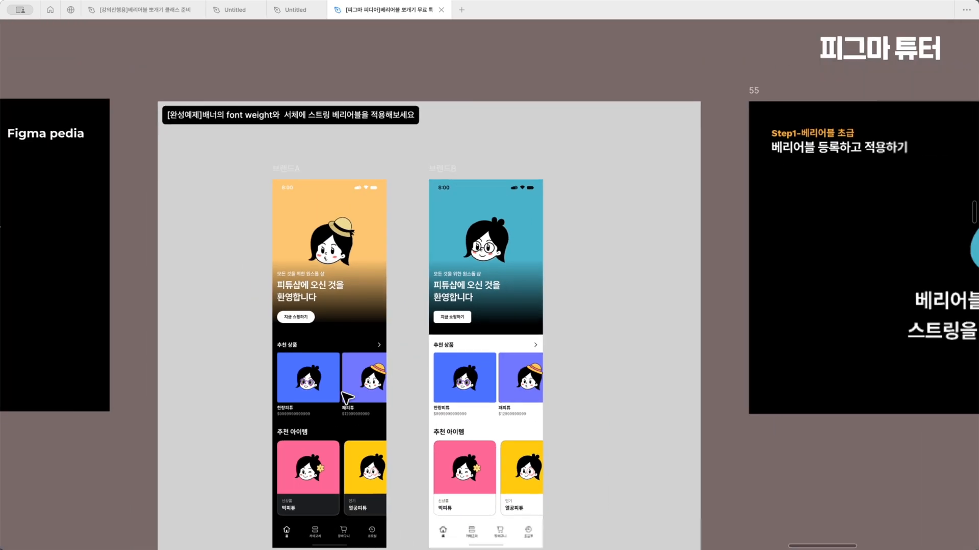
pyautogui.hscroll(1, 346, 398)
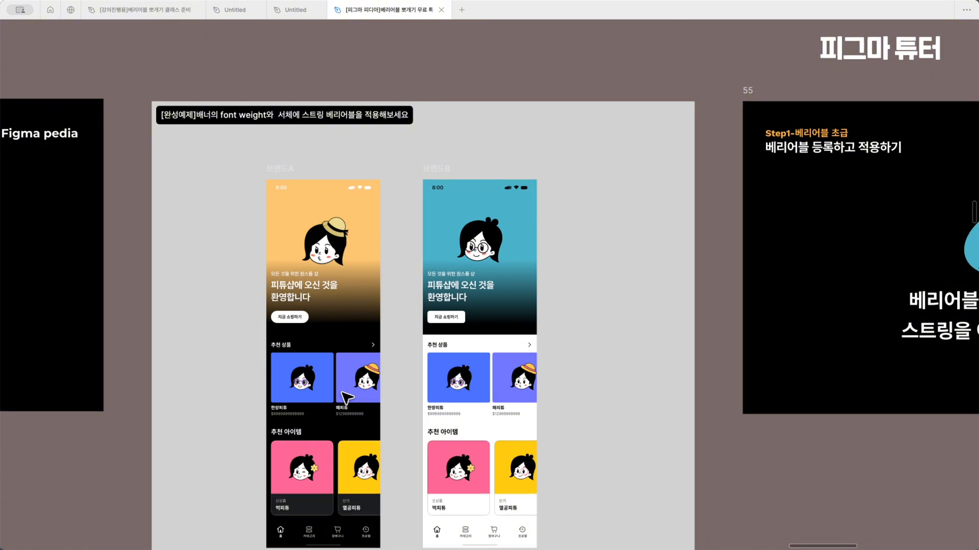
# Inspect the typography settings of the banner title in 브랜드A and compare it with the 브랜드B title
pyautogui.scroll(-6, 347, 398)
pyautogui.scroll(4, 346, 397)
pyautogui.hscroll(-1, 347, 397)
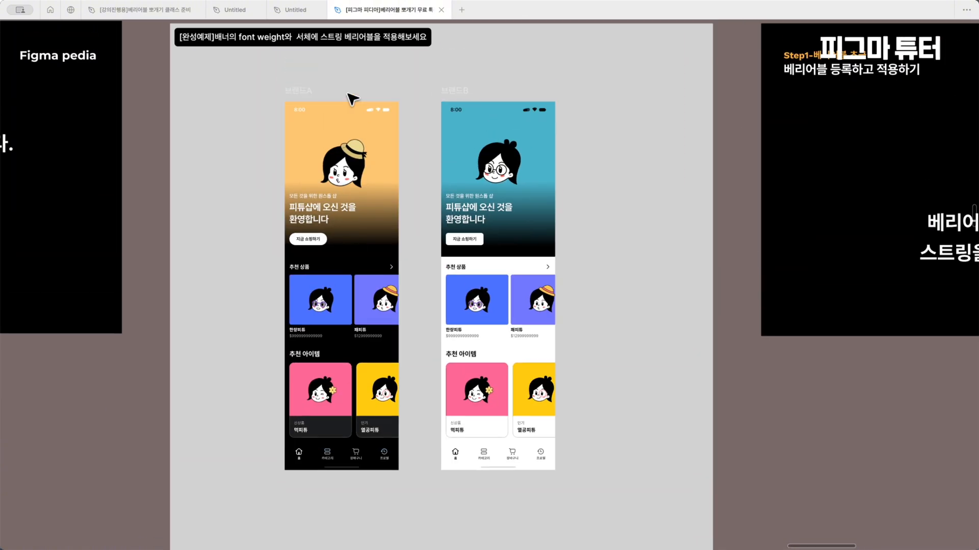
pyautogui.click(312, 92)
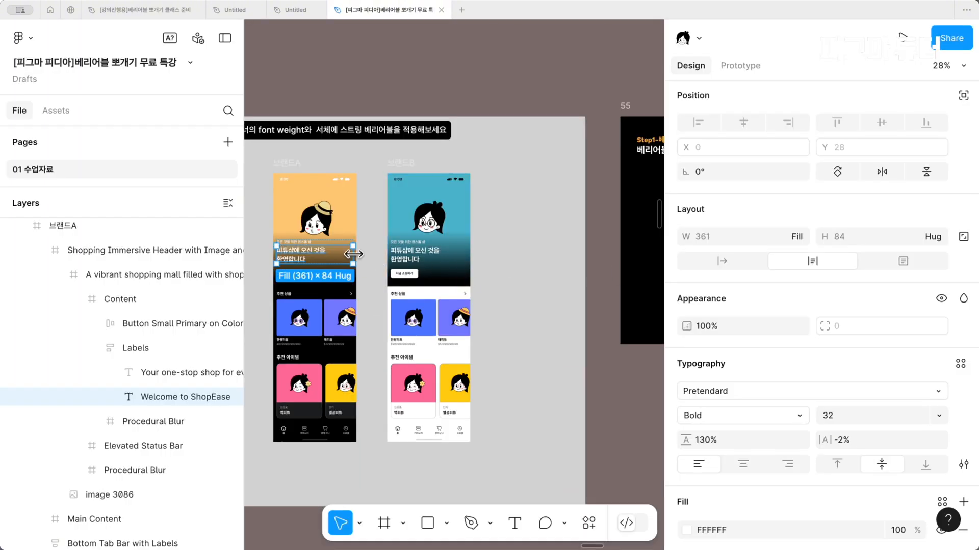
pyautogui.hscroll(-5, 353, 254)
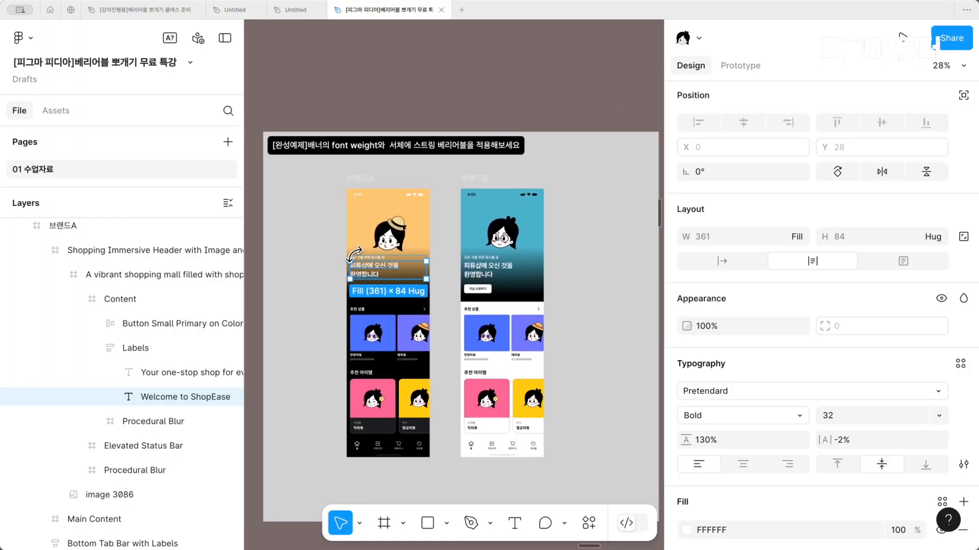
pyautogui.scroll(3, 460, 325)
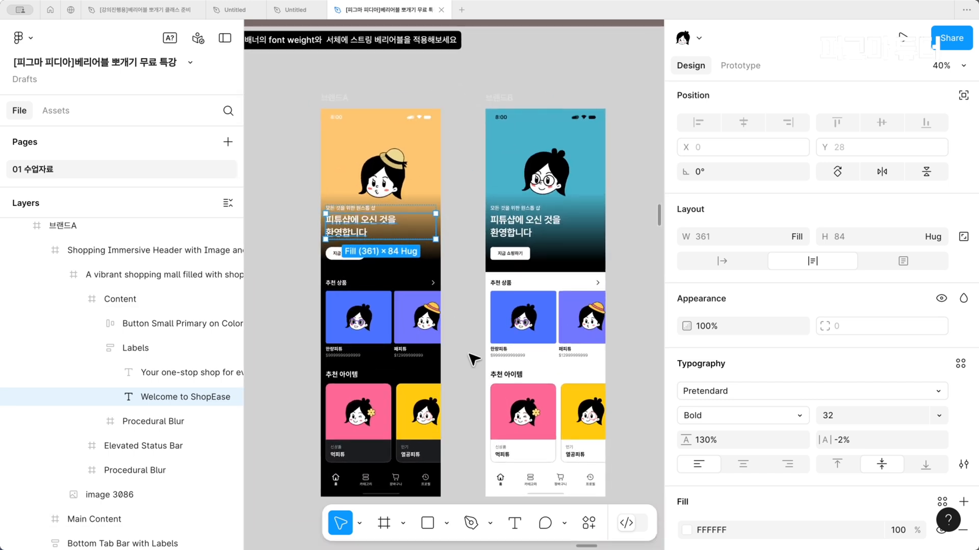
pyautogui.click(517, 229)
pyautogui.click(640, 209)
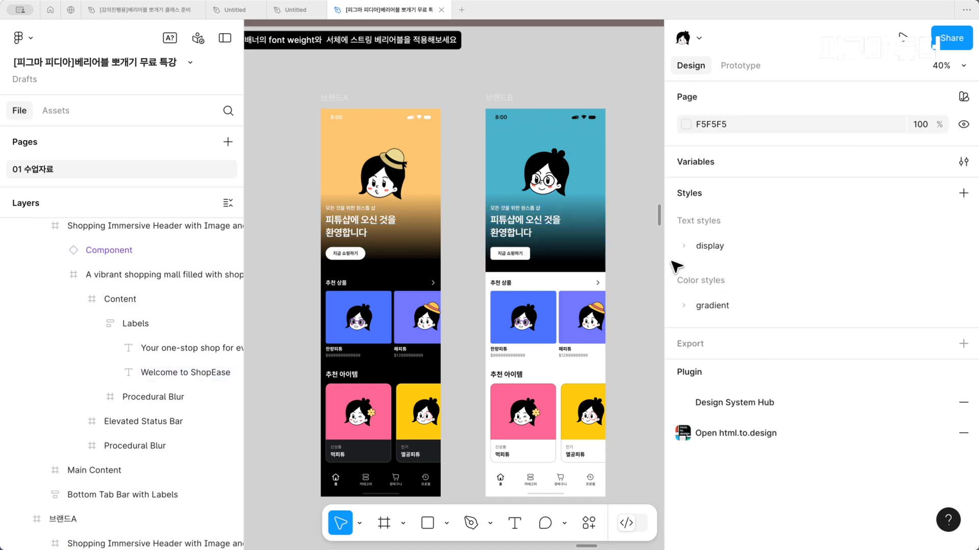
# Open the local variables and rename the first two string variables to font-family and font-weight
pyautogui.click(963, 162)
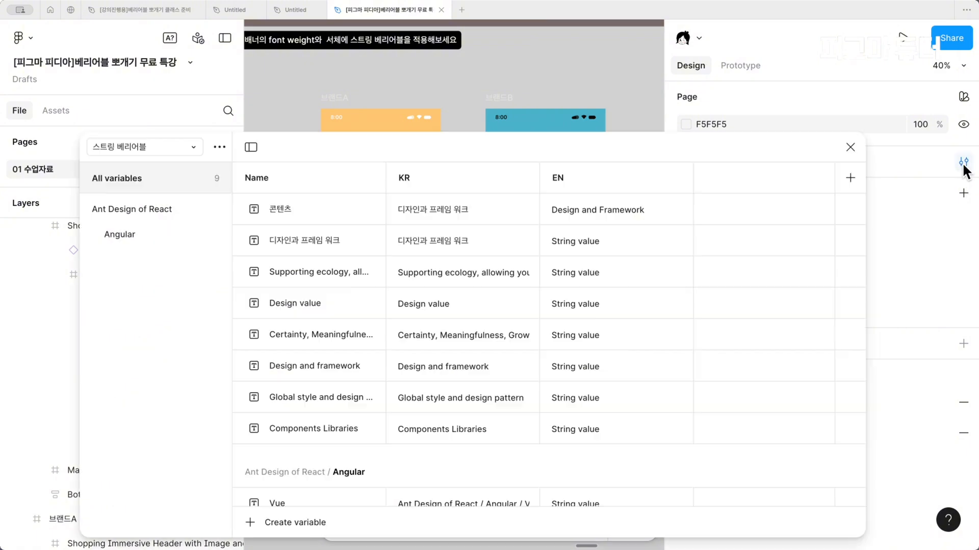
pyautogui.doubleClick(322, 209)
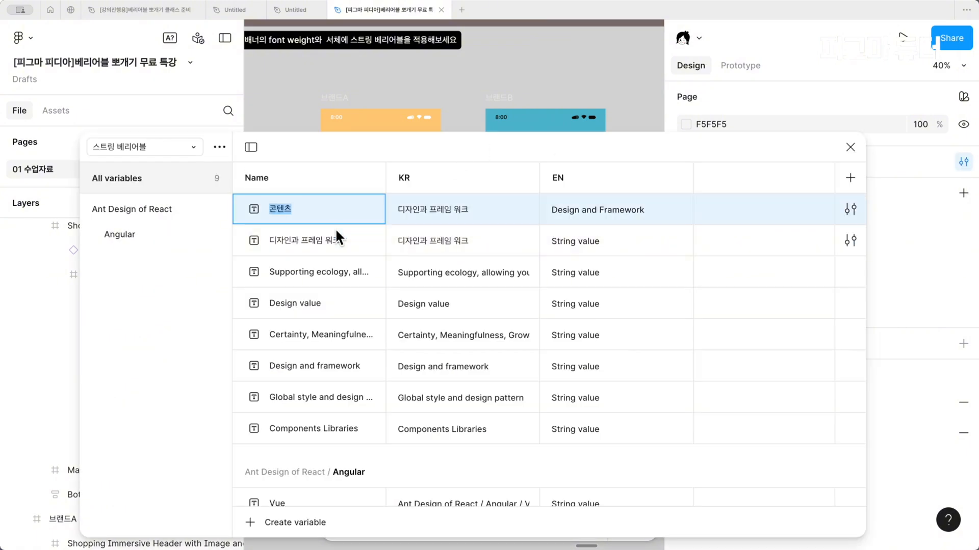
pyautogui.write('font-family')
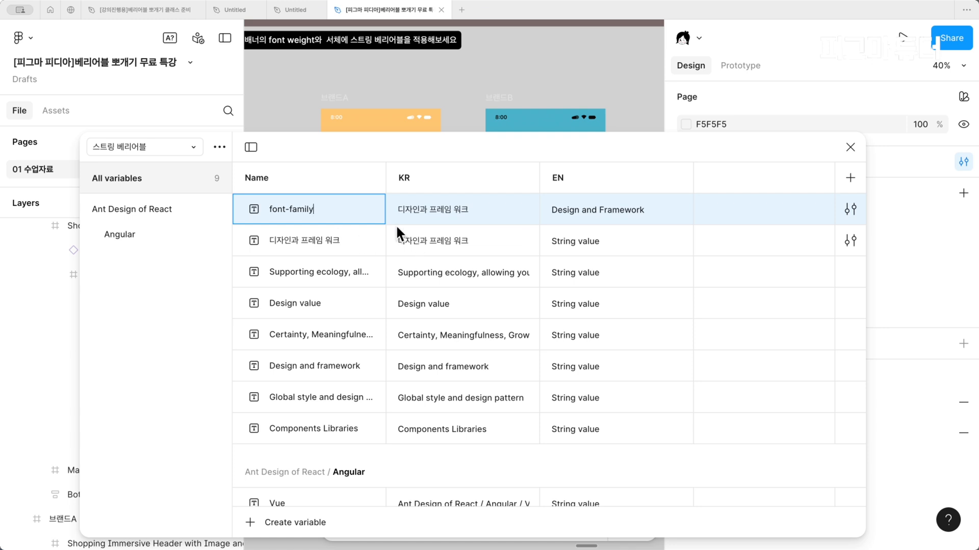
pyautogui.doubleClick(277, 232)
pyautogui.write('f')
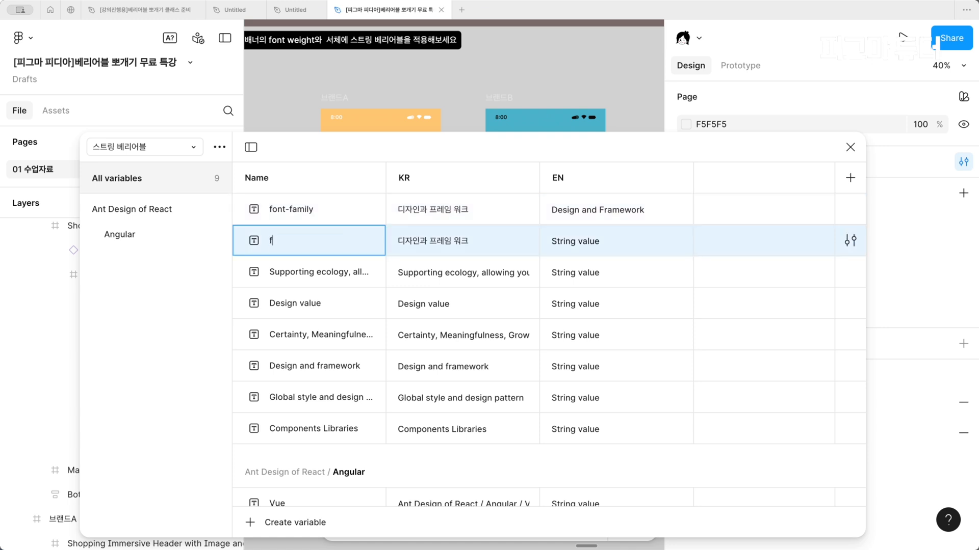
pyautogui.write('ont-weight')
# Set the KR mode values to pretendard for font-family and light for font-weight
pyautogui.doubleClick(443, 210)
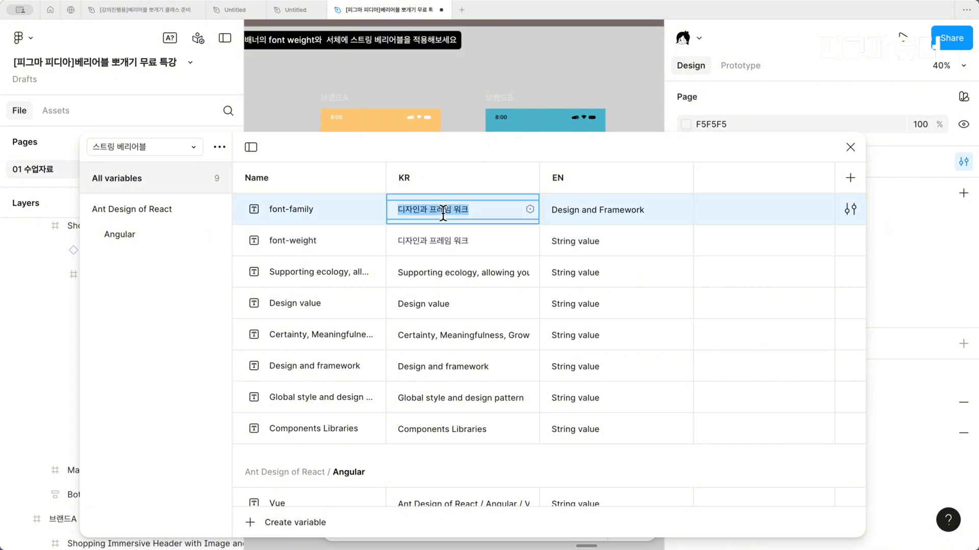
pyautogui.write('pretendard')
pyautogui.doubleClick(439, 238)
pyautogui.press('BackSpace')
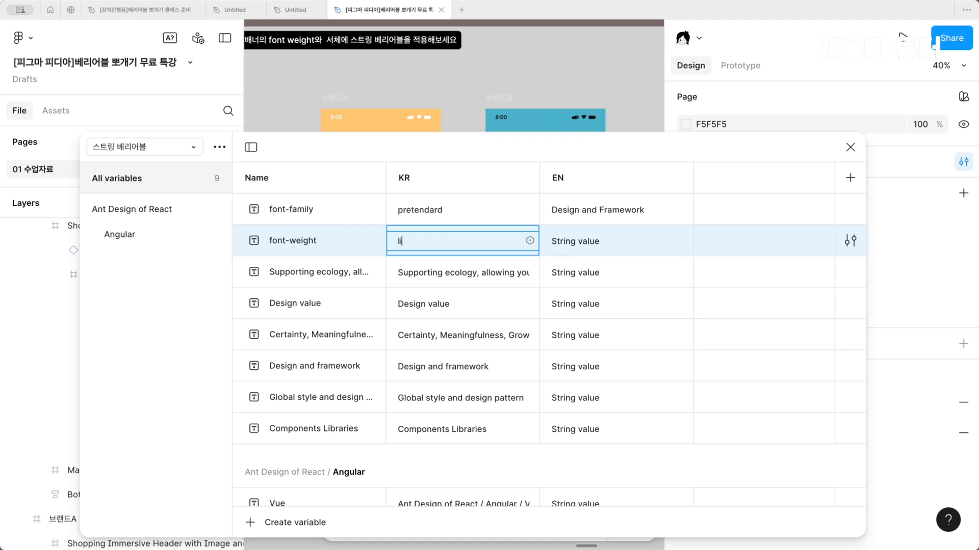
# Set the EN mode values to inter for font-family and bold for font-weight
pyautogui.moveTo(541, 210); pyautogui.dragTo(568, 209)
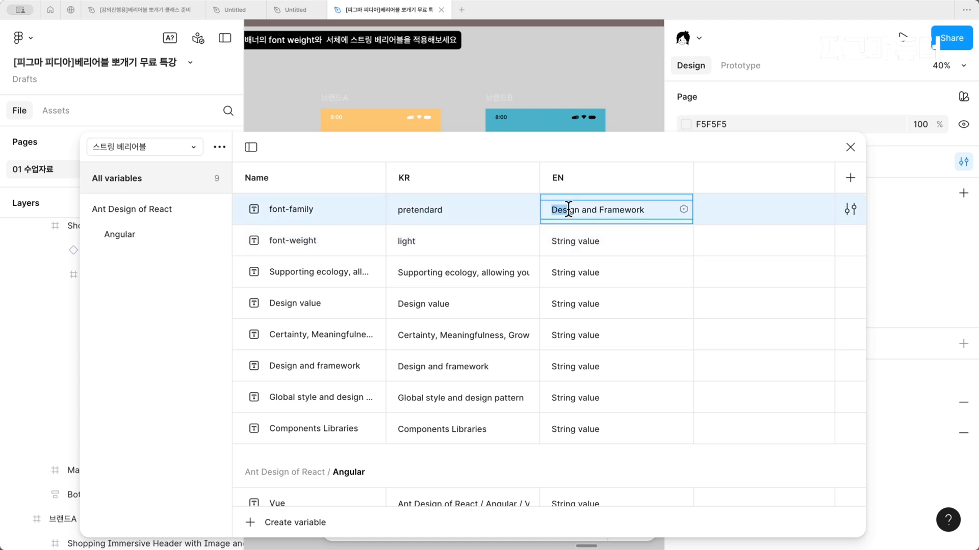
pyautogui.press('super+a')
pyautogui.write('inet')
pyautogui.click(557, 238)
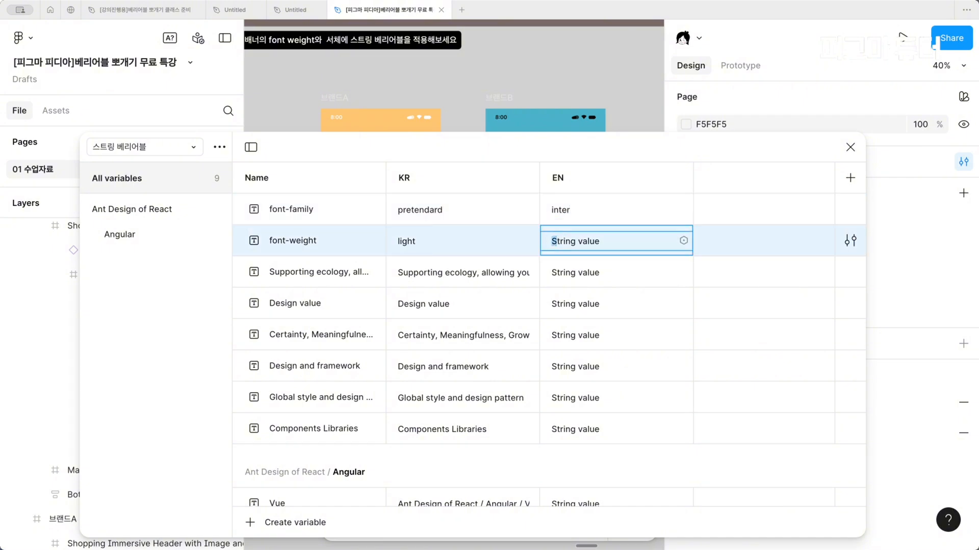
pyautogui.press('super+a')
pyautogui.write('bo')
# Review the KR and EN values of the font-family variable and close the variables window
pyautogui.moveTo(420, 210); pyautogui.dragTo(345, 221)
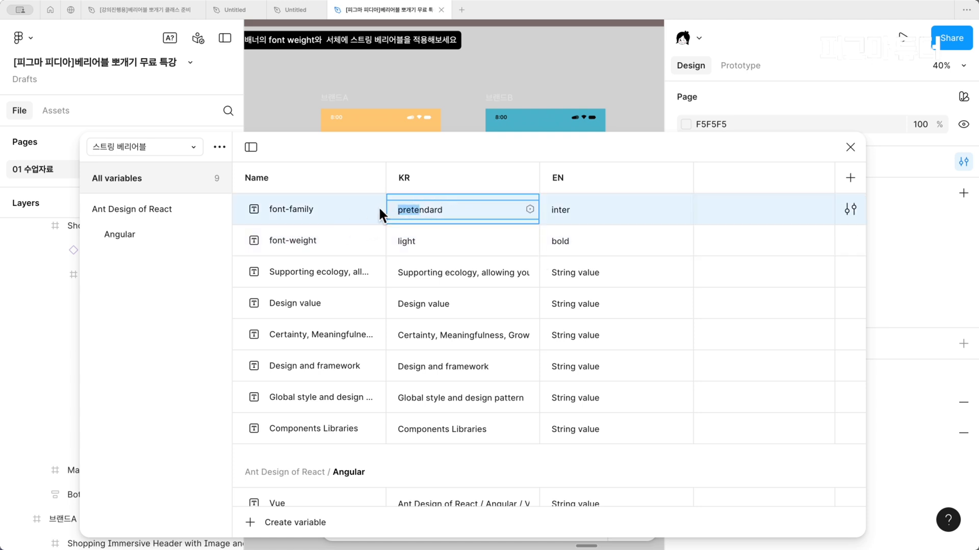
pyautogui.click(448, 203)
pyautogui.click(467, 218)
pyautogui.click(616, 215)
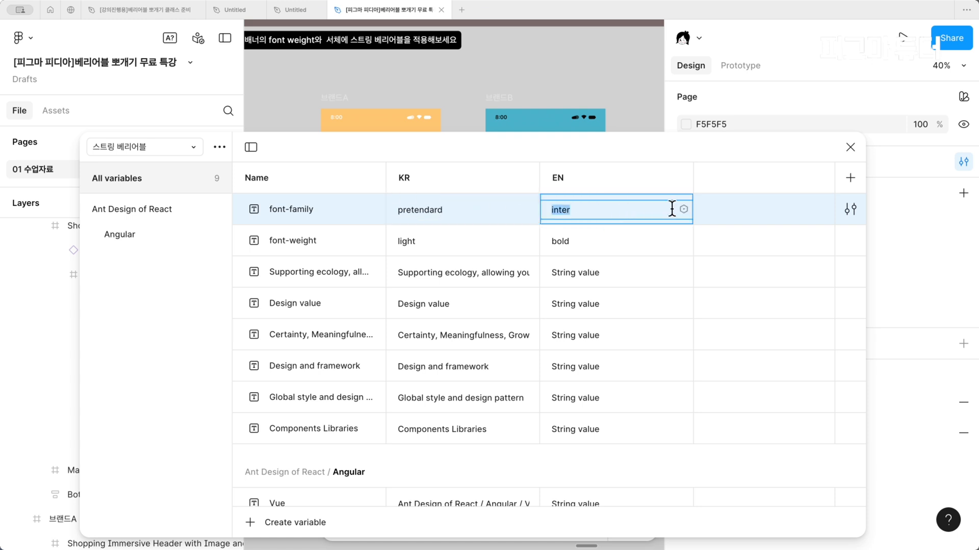
pyautogui.click(753, 269)
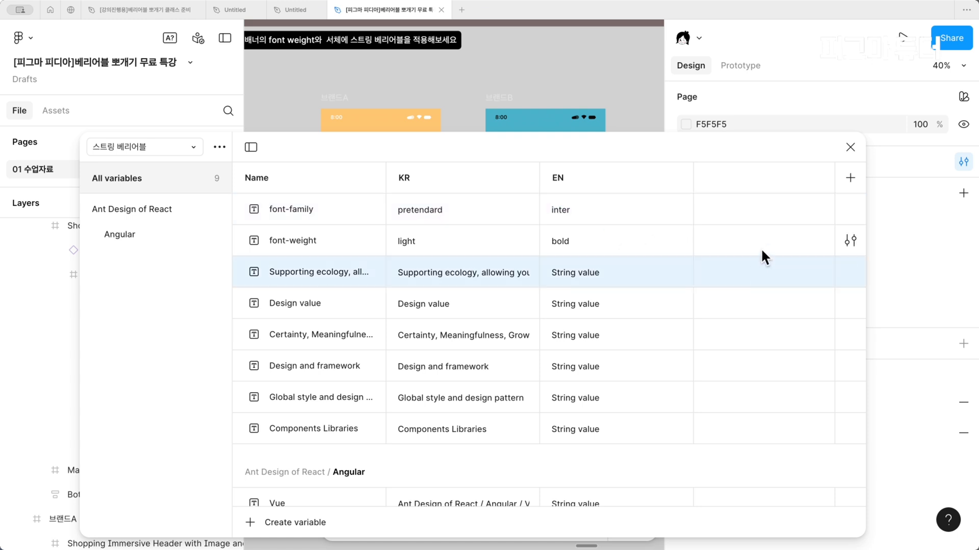
pyautogui.click(849, 148)
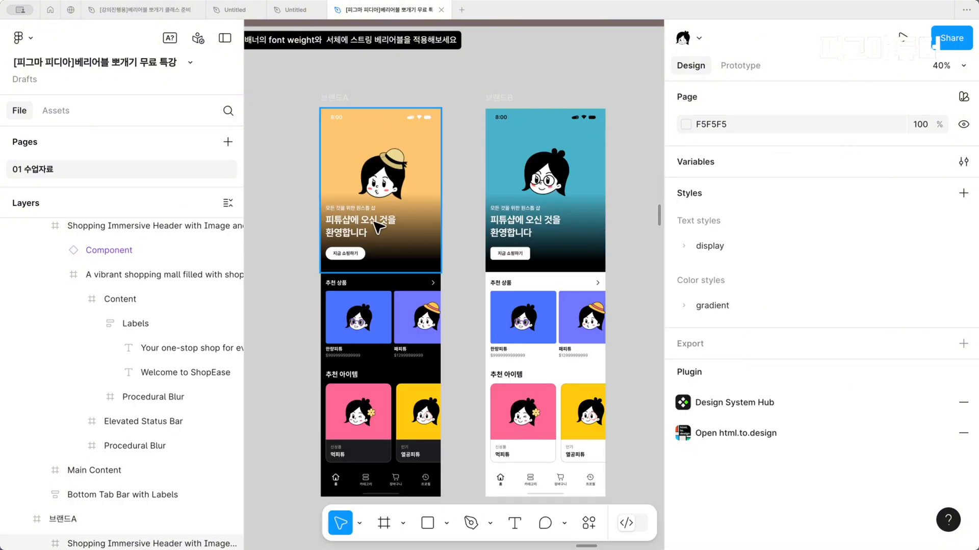
# Apply the font-family variable to the font of the banner title in 브랜드A
pyautogui.doubleClick(354, 228)
pyautogui.scroll(-3, 744, 327)
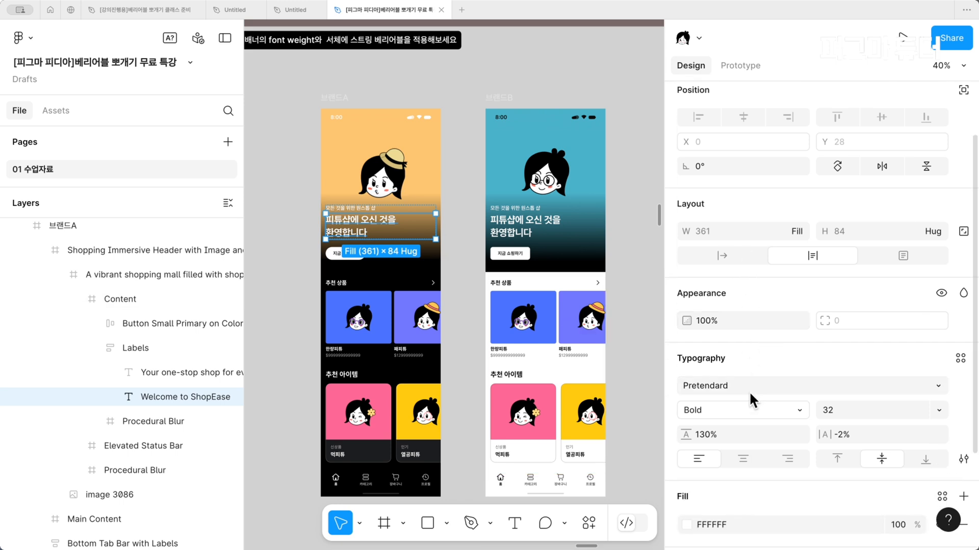
pyautogui.click(752, 386)
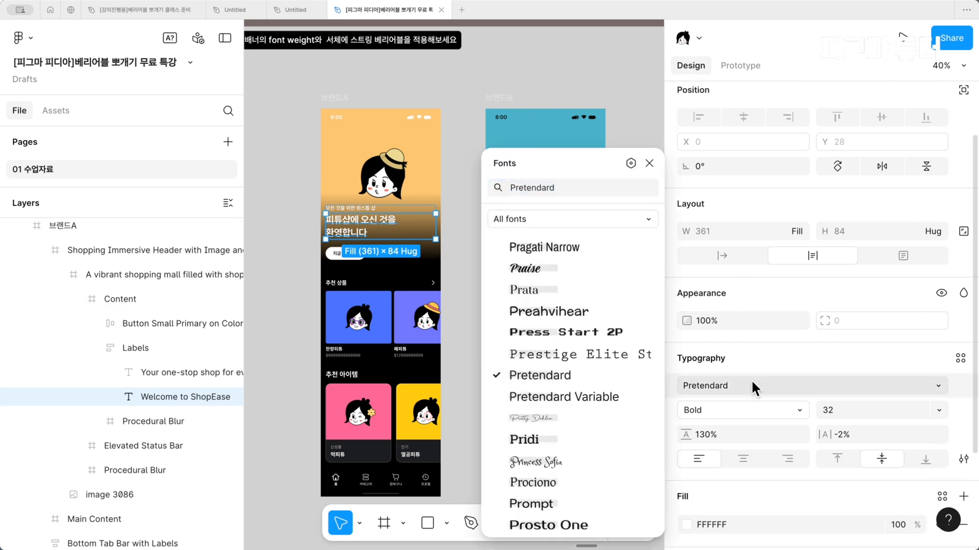
pyautogui.click(630, 164)
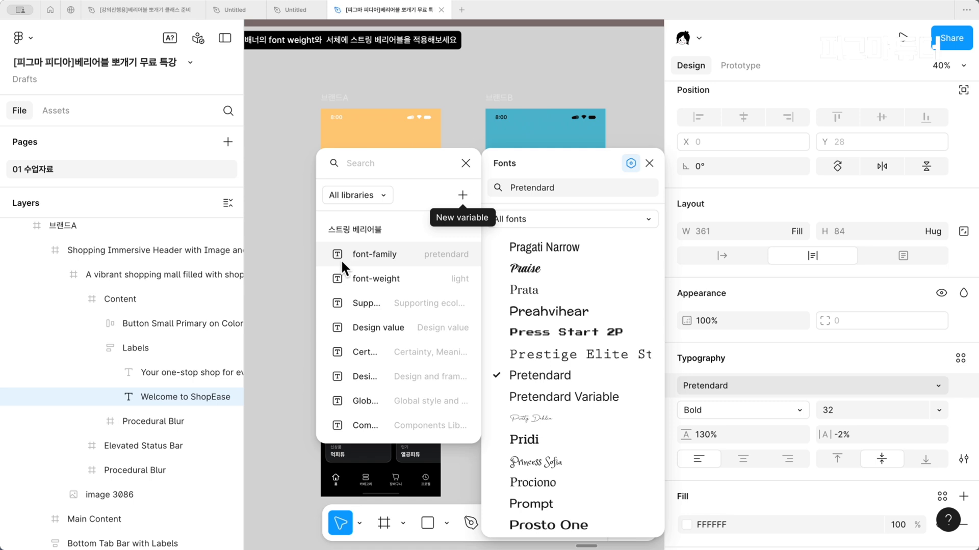
pyautogui.click(396, 250)
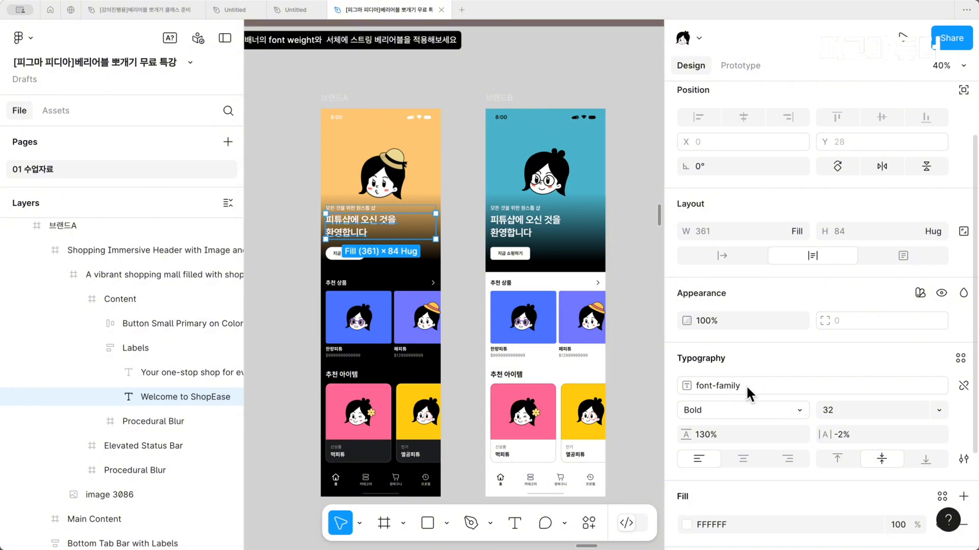
# Apply the font-weight variable to the weight of the 브랜드A banner title
pyautogui.click(757, 407)
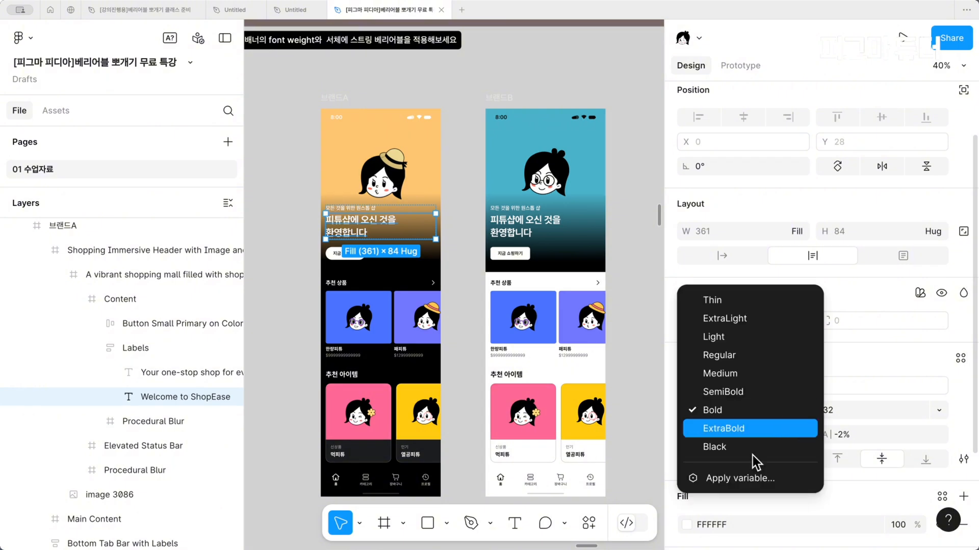
pyautogui.click(751, 477)
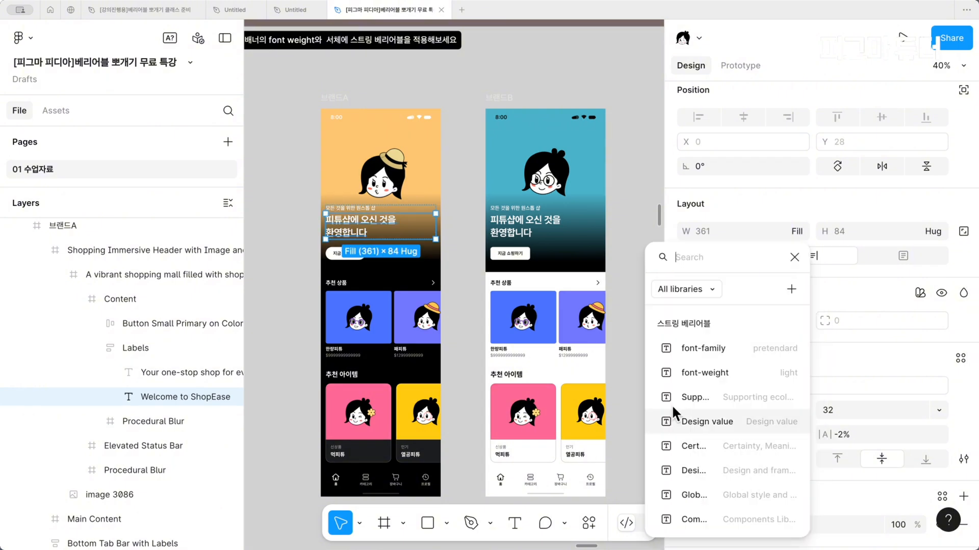
pyautogui.click(735, 366)
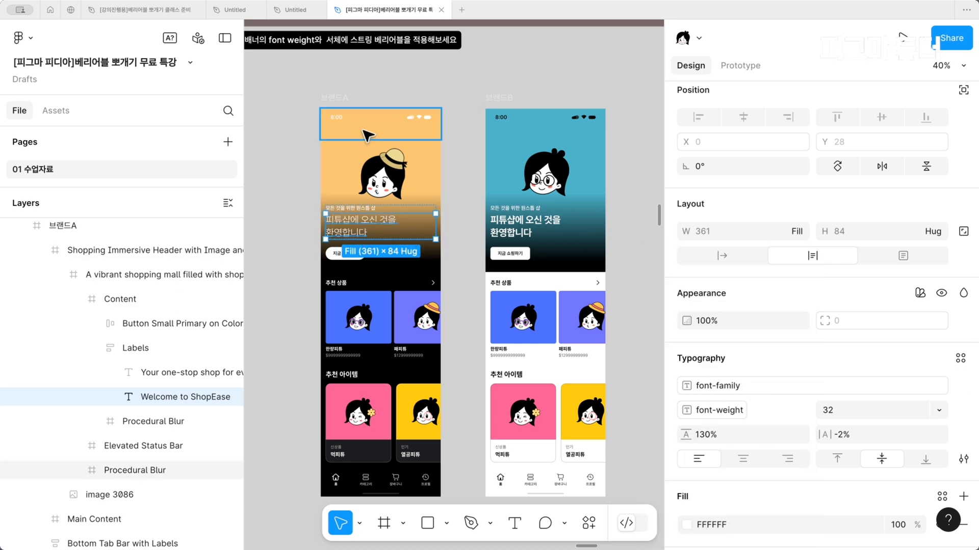
# Set the 스트링 베리어블 mode of the whole 브랜드A frame to EN
pyautogui.click(348, 96)
pyautogui.scroll(5, 350, 134)
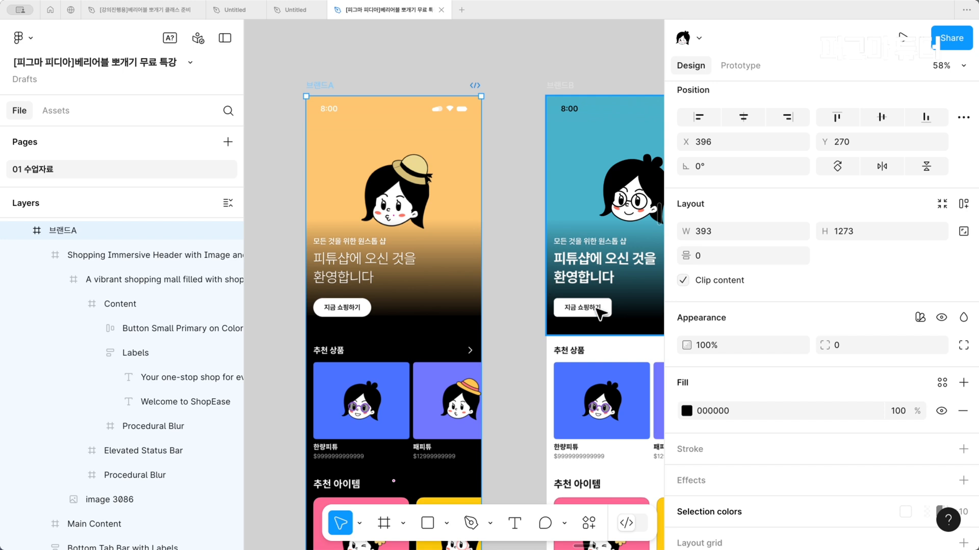
pyautogui.click(920, 317)
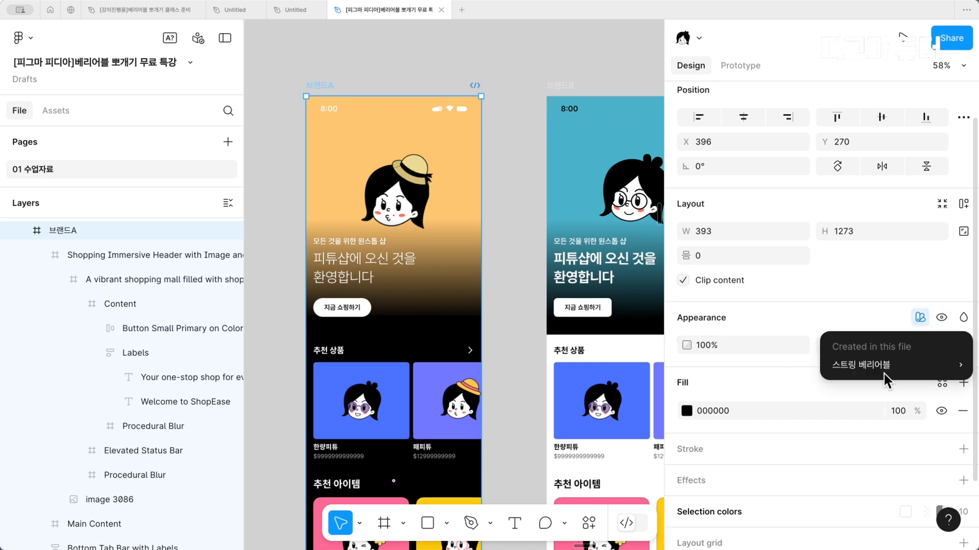
pyautogui.moveTo(897, 365)
pyautogui.click(696, 417)
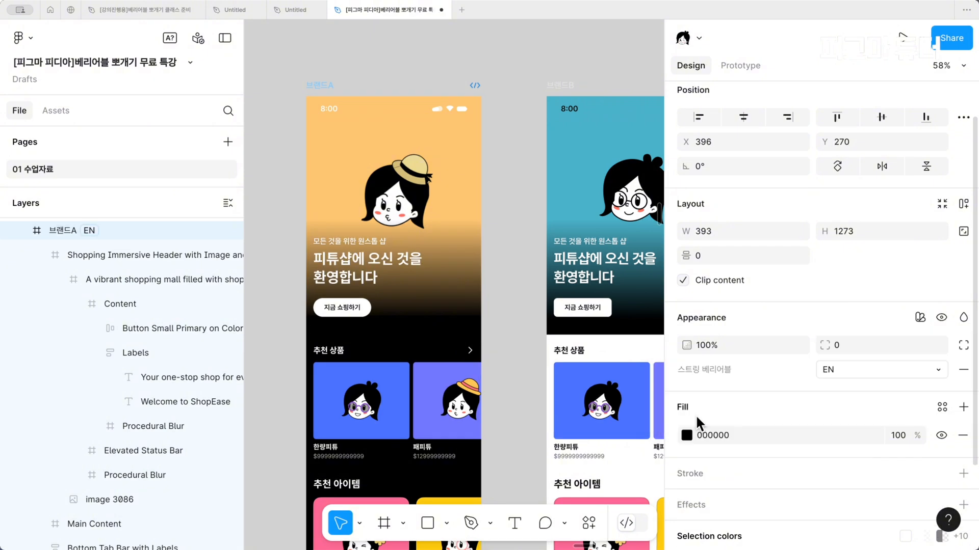
# Detach the font-family variable from the 브랜드A banner title, and undo the detachment
pyautogui.keyDown('super'); pyautogui.click(407, 275); pyautogui.keyUp('super')
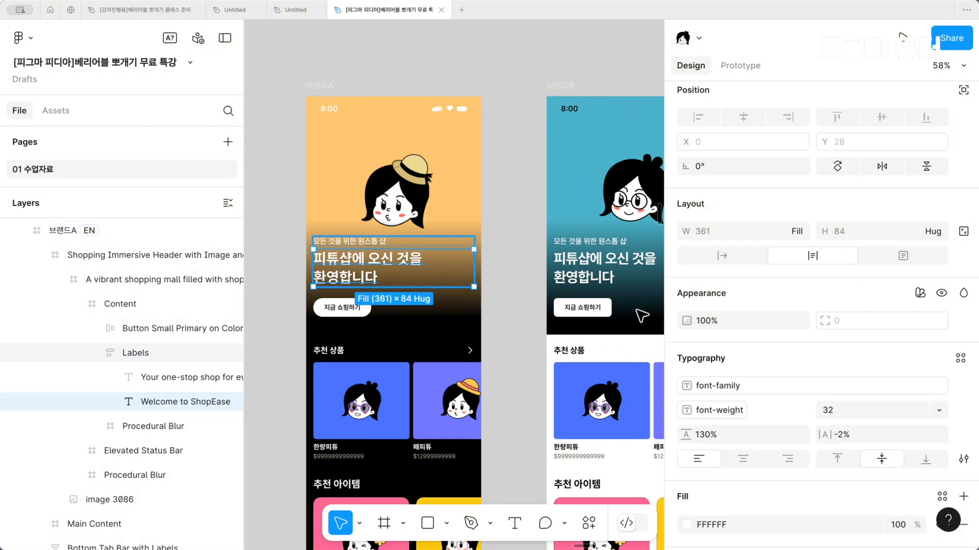
pyautogui.scroll(-1, 812, 381)
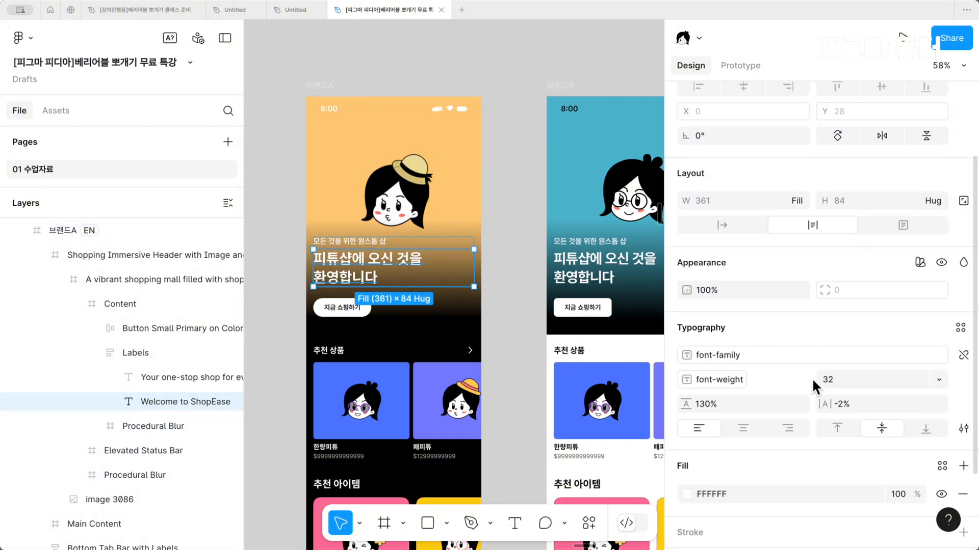
pyautogui.click(961, 355)
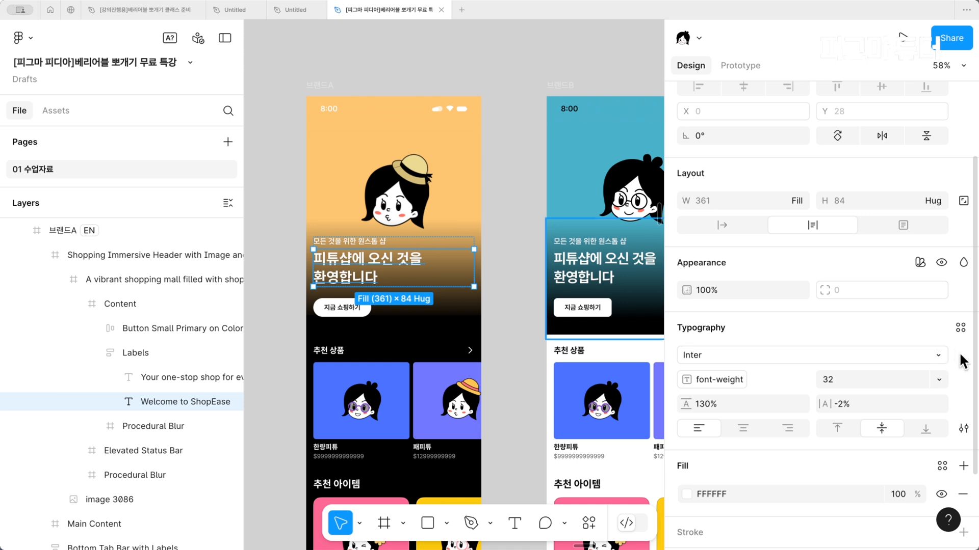
pyautogui.press('super+z')
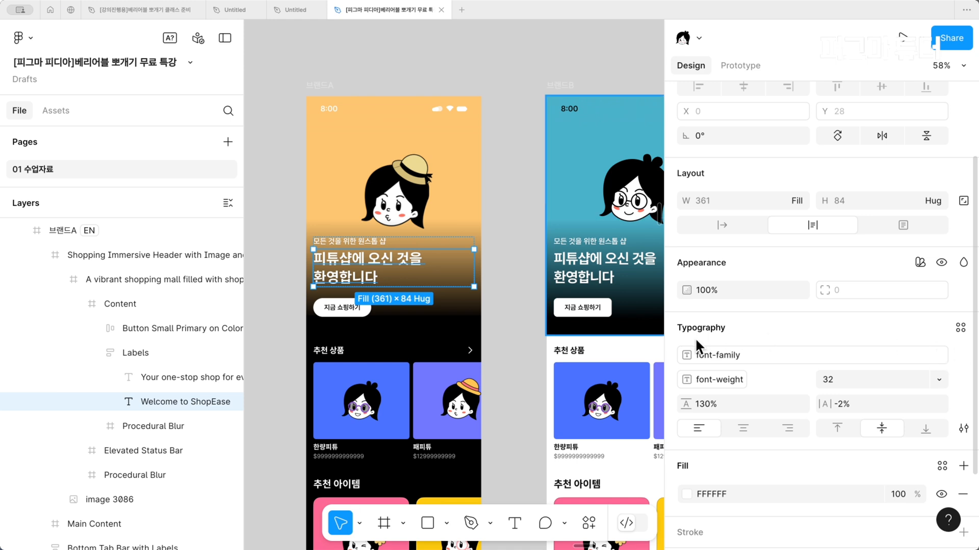
# Look over the banner example, hide the interface, and bring the following slides on managing variables by mode into view
pyautogui.click(546, 392)
pyautogui.scroll(-4, 546, 392)
pyautogui.keyDown('super'); pyautogui.click(445, 312); pyautogui.keyUp('super')
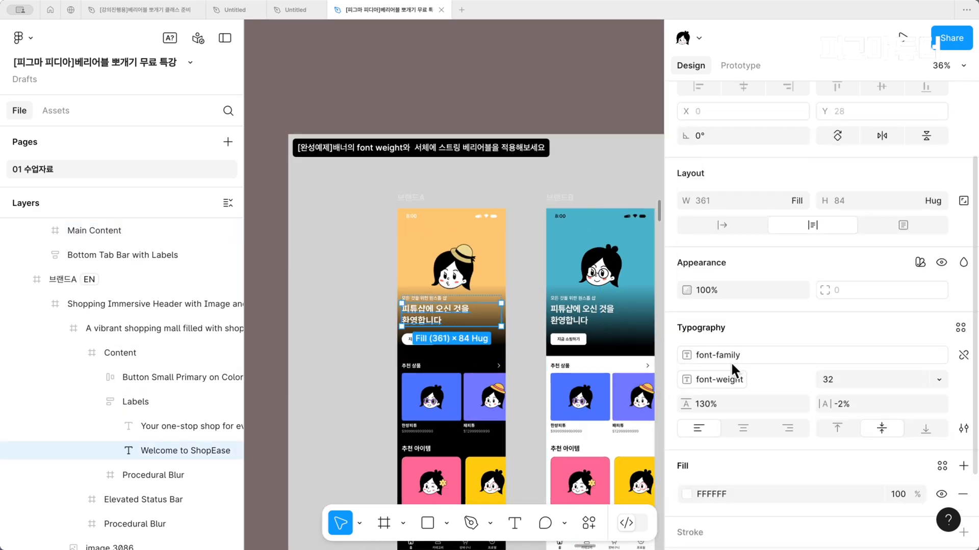
pyautogui.hscroll(3, 532, 423)
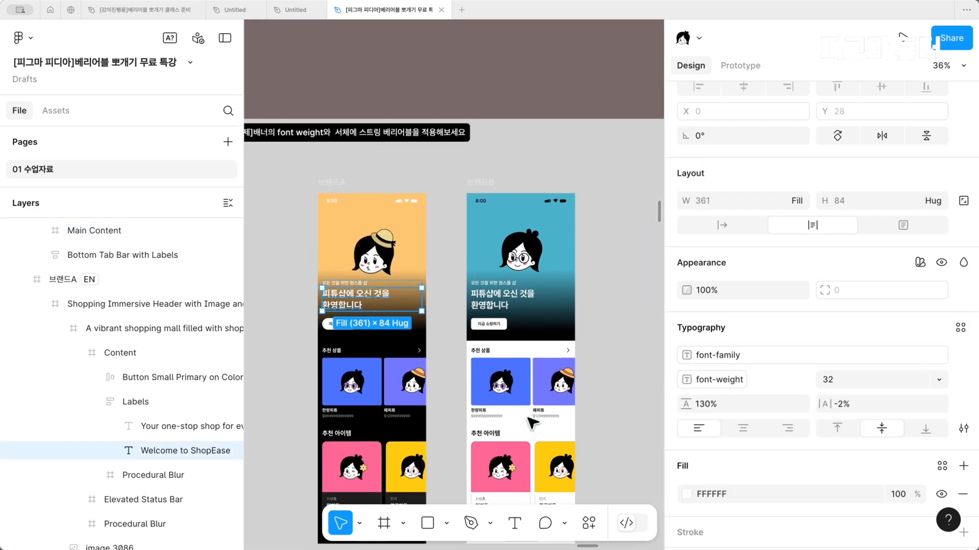
pyautogui.scroll(-3, 532, 423)
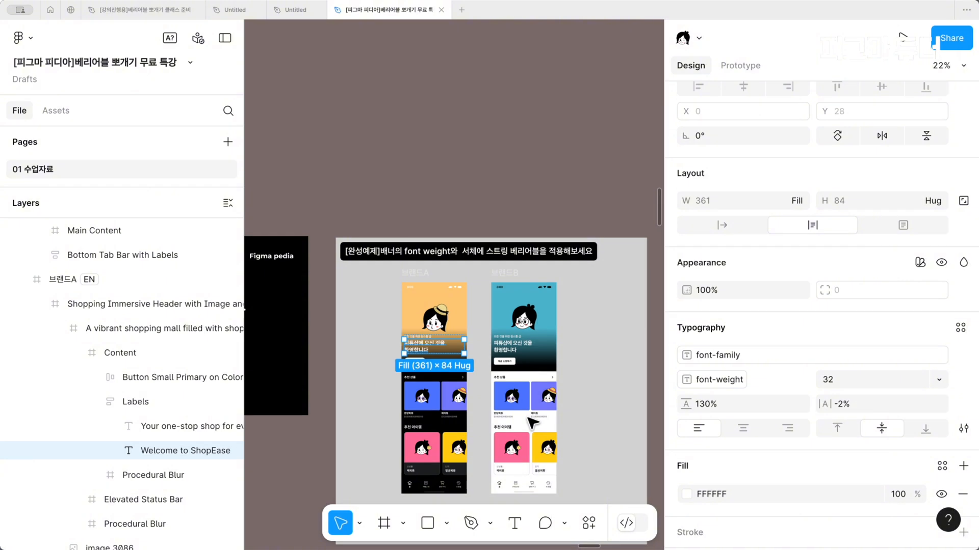
pyautogui.scroll(-3, 532, 423)
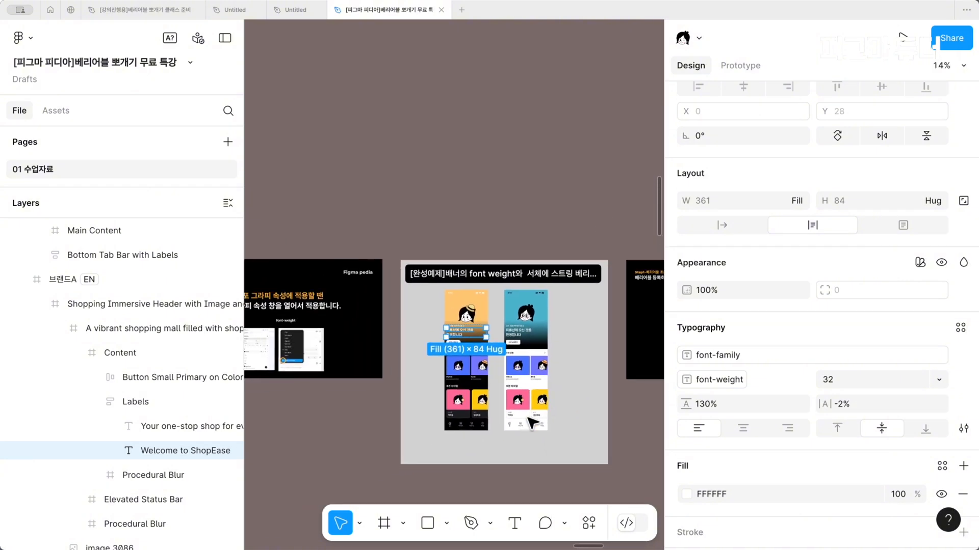
pyautogui.hotkey('ctrl', '\\')
pyautogui.hscroll(5, 530, 425)
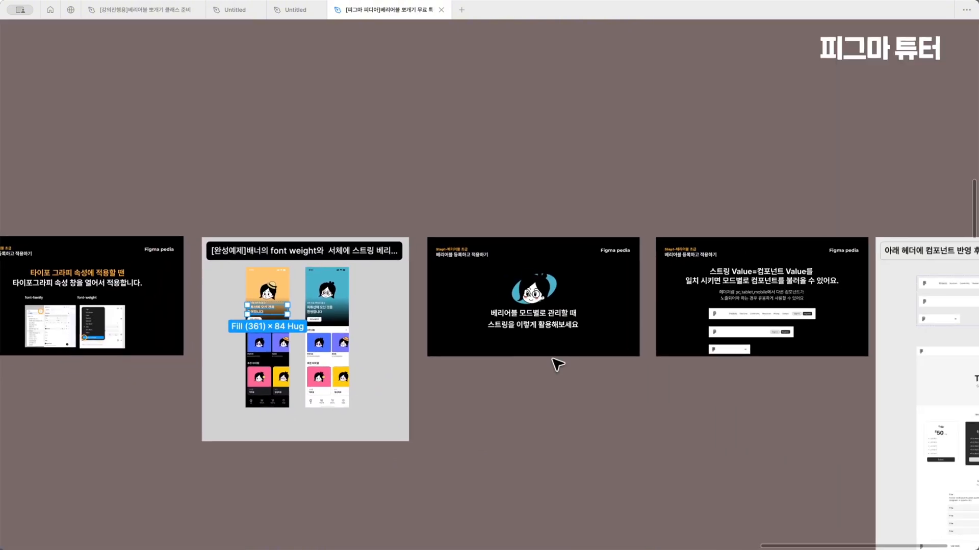
# Read the slides on using strings with modes and look at the three header examples on slide 56
pyautogui.scroll(5, 557, 365)
pyautogui.scroll(3, 500, 377)
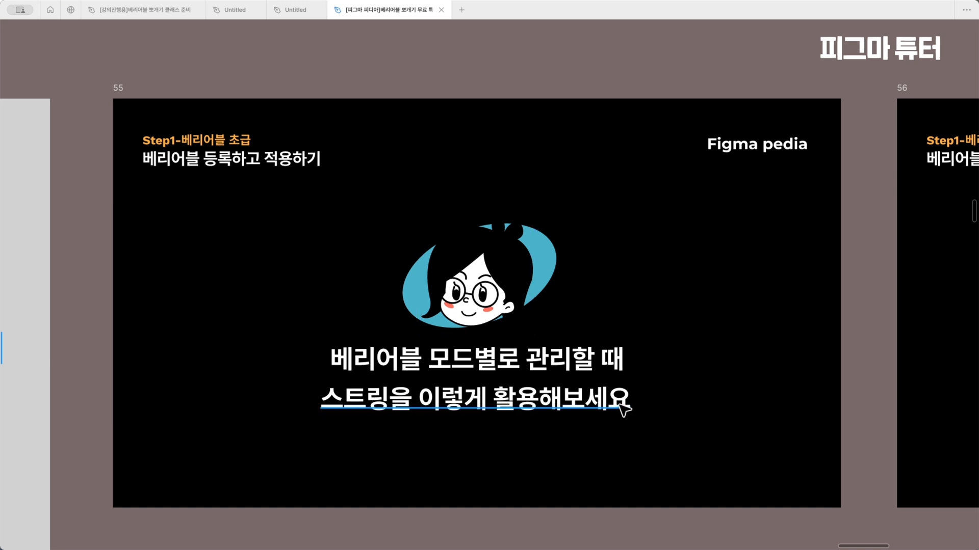
pyautogui.press('Right')
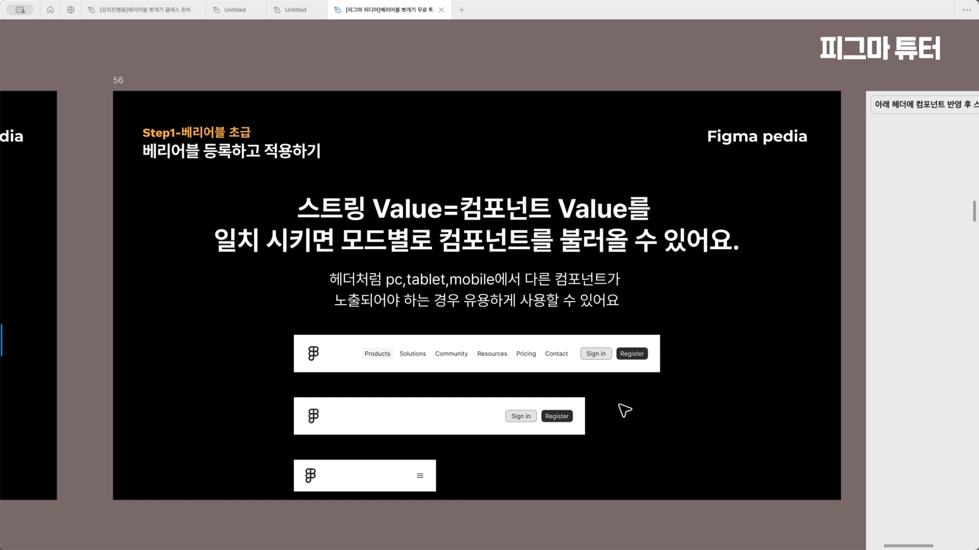
pyautogui.click(528, 353)
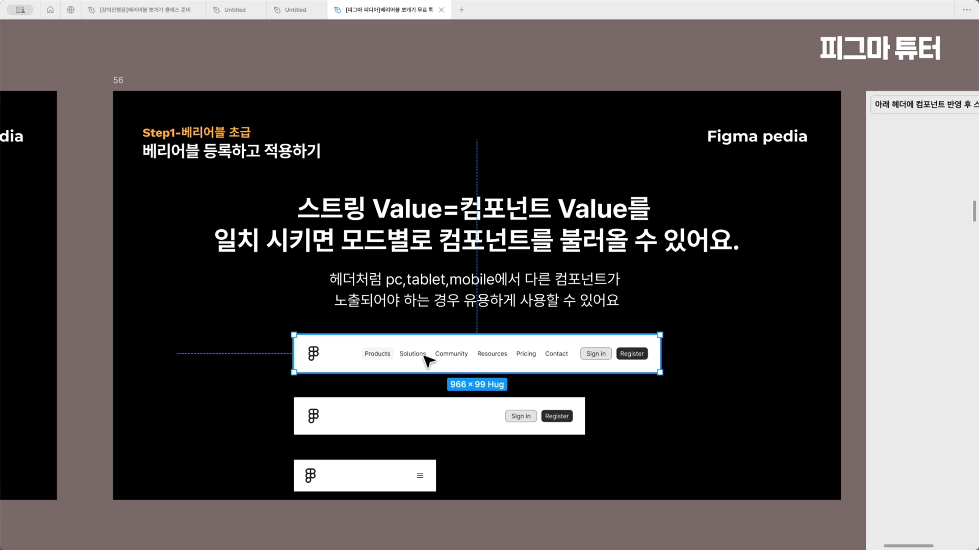
pyautogui.click(406, 469)
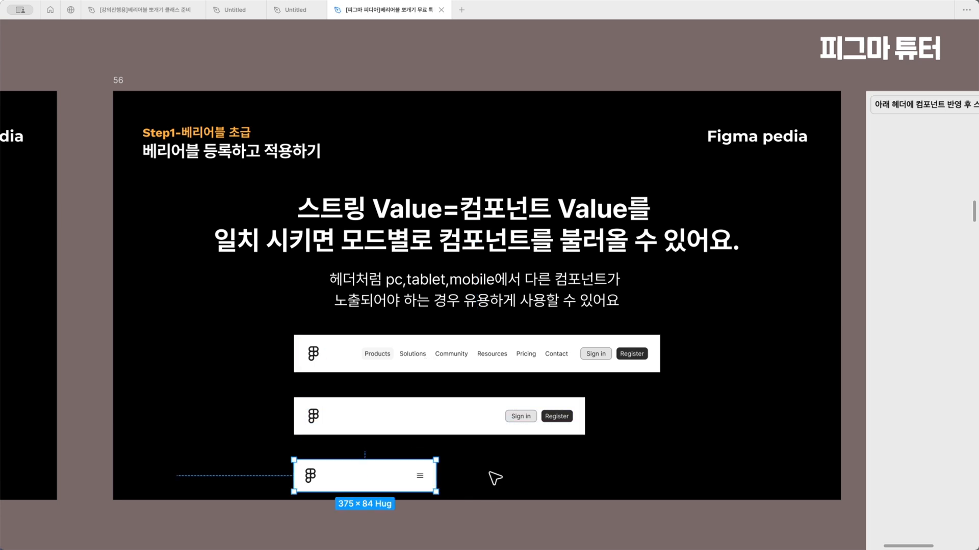
pyautogui.click(445, 413)
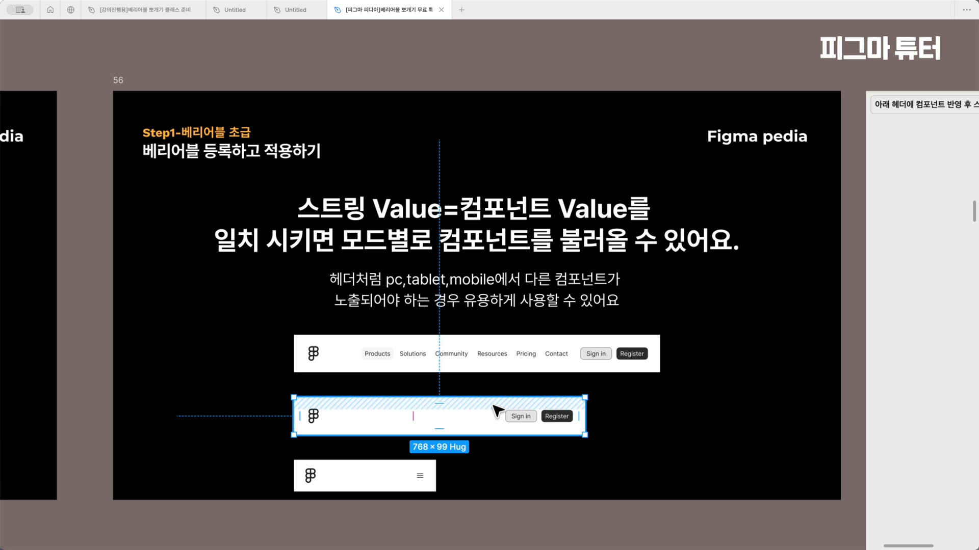
# Examine slide 56's heading on matching string values to component values, alongside its three header examples
pyautogui.click(339, 207)
pyautogui.doubleClick(582, 234)
pyautogui.doubleClick(465, 207)
pyautogui.moveTo(589, 208); pyautogui.dragTo(662, 209)
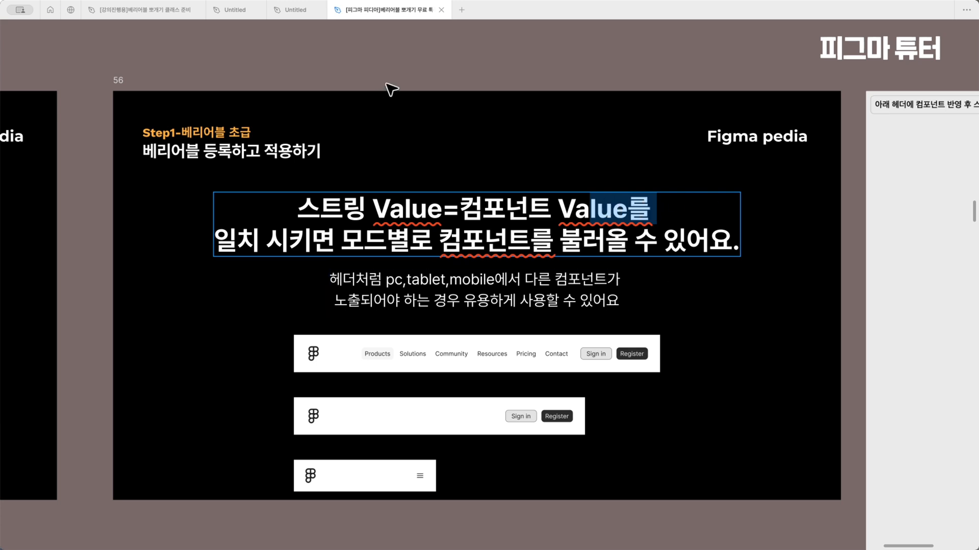
pyautogui.press('Escape')
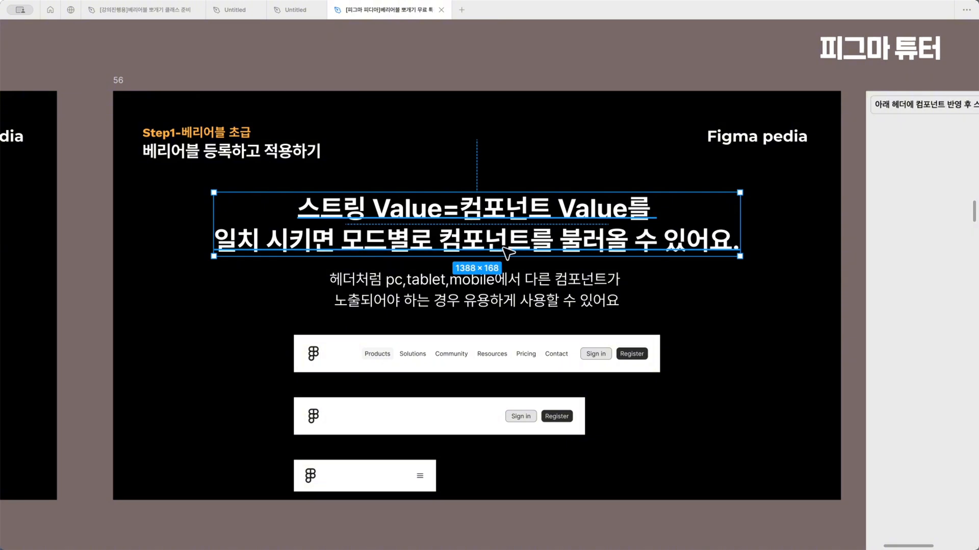
pyautogui.moveTo(187, 338); pyautogui.dragTo(672, 515)
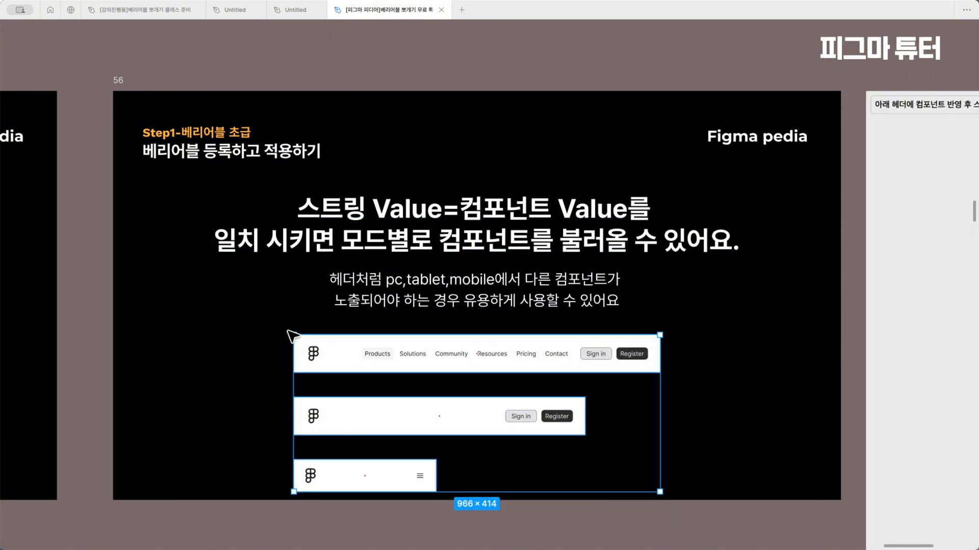
pyautogui.hscroll(4, 614, 455)
pyautogui.hscroll(-3, 614, 455)
pyautogui.click(148, 344)
pyautogui.moveTo(148, 327); pyautogui.dragTo(540, 479)
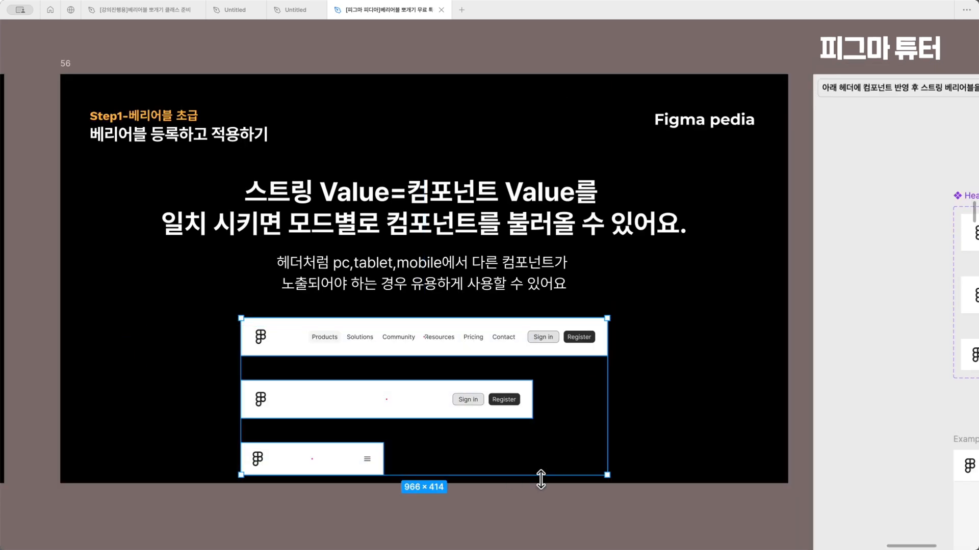
# Bring the Header component set into view, restore the interface, and inspect the tablet variant's property value
pyautogui.hscroll(8, 541, 479)
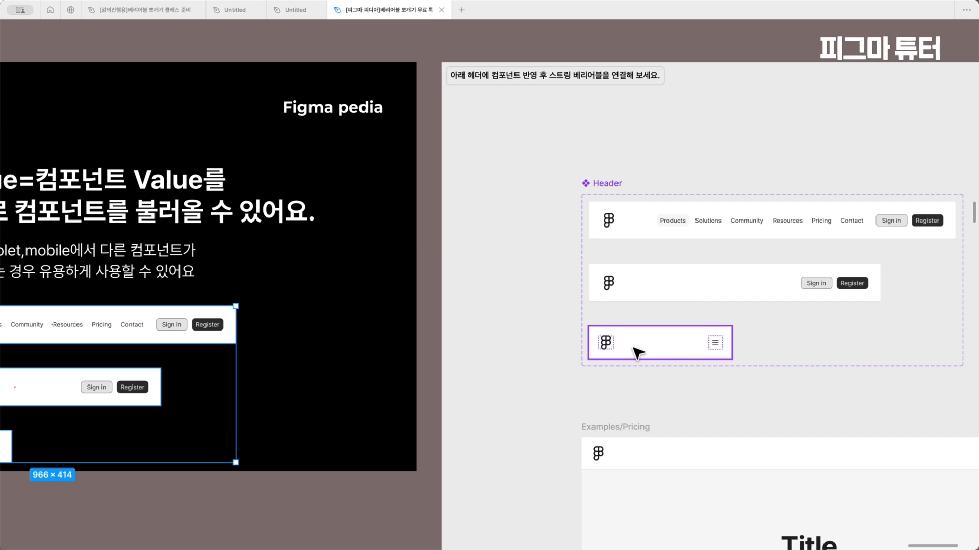
pyautogui.click(642, 349)
pyautogui.click(669, 290)
pyautogui.hotkey('ctrl', '\\')
pyautogui.click(846, 146)
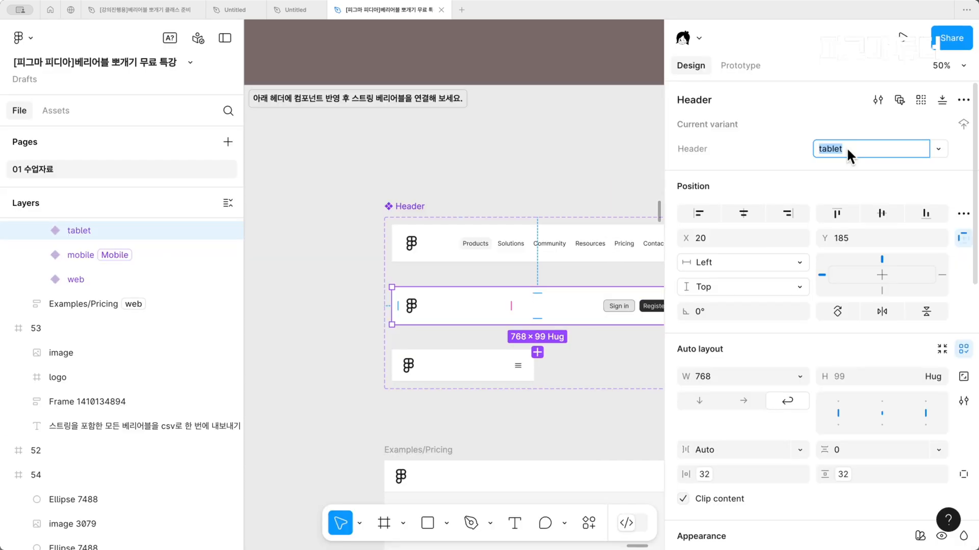
# In the 스트링 베리어블 collection, set the KR value of the font-family variable to tablet
pyautogui.click(963, 162)
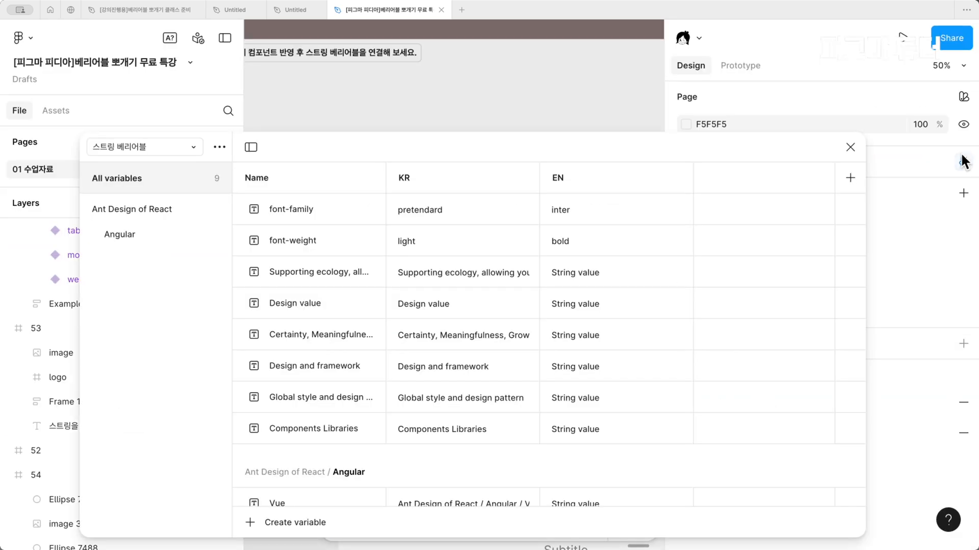
pyautogui.click(163, 152)
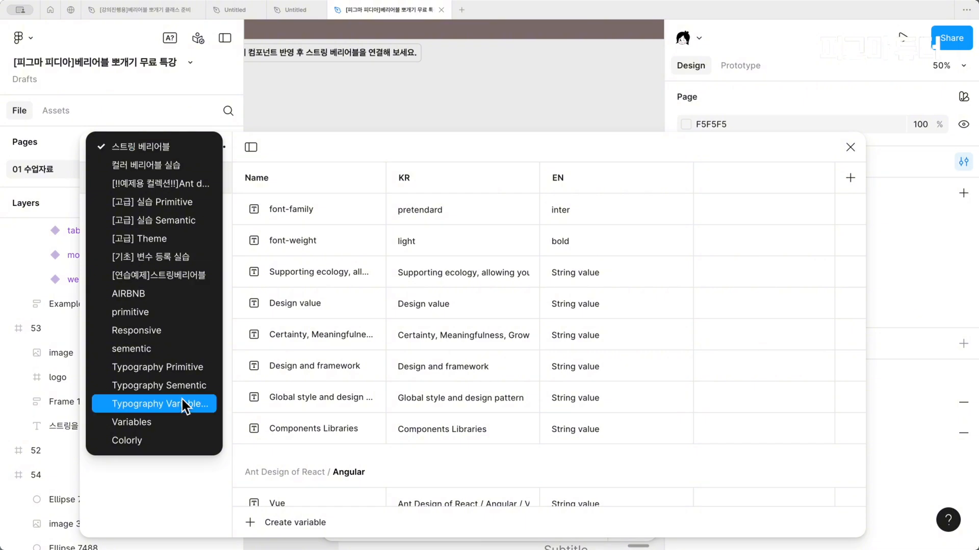
pyautogui.doubleClick(430, 210)
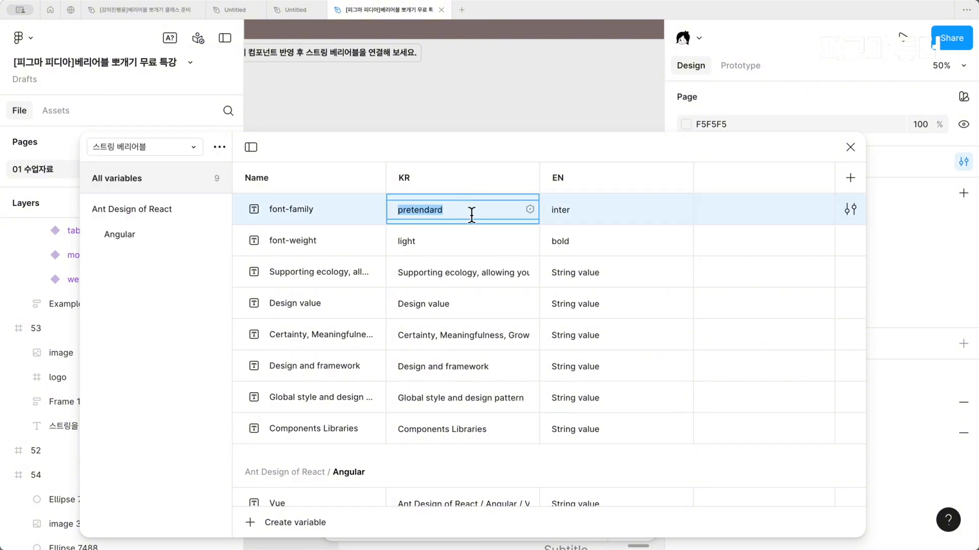
pyautogui.write('ㅅㅁ')
pyautogui.write('tablet')
pyautogui.press('Return')
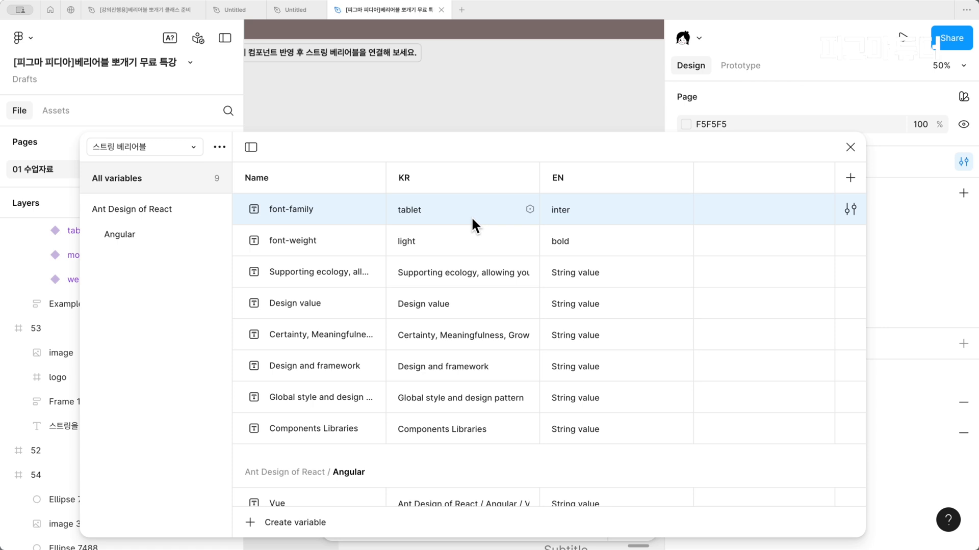
# Set the EN value of the font-family variable to web and close the variables window
pyautogui.click(575, 209)
pyautogui.write('q')
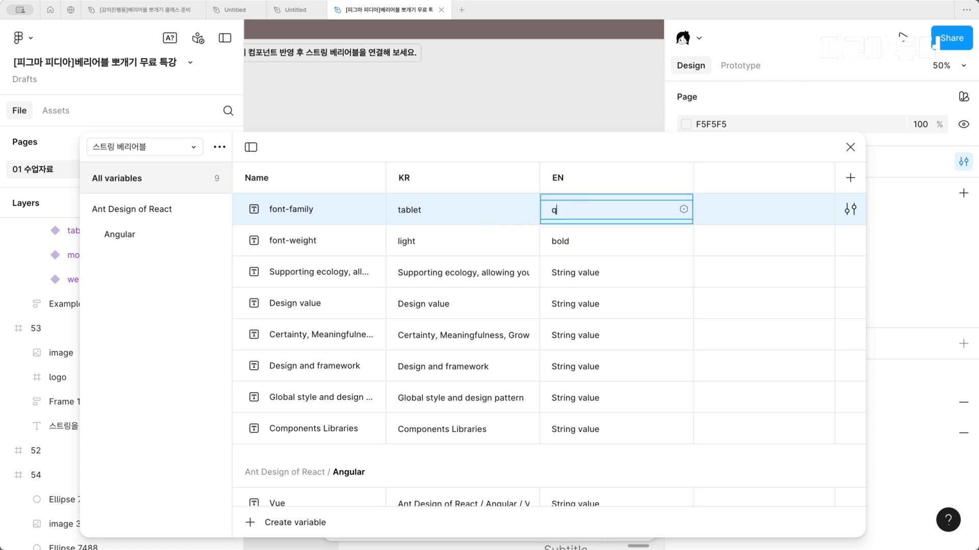
pyautogui.press('Return')
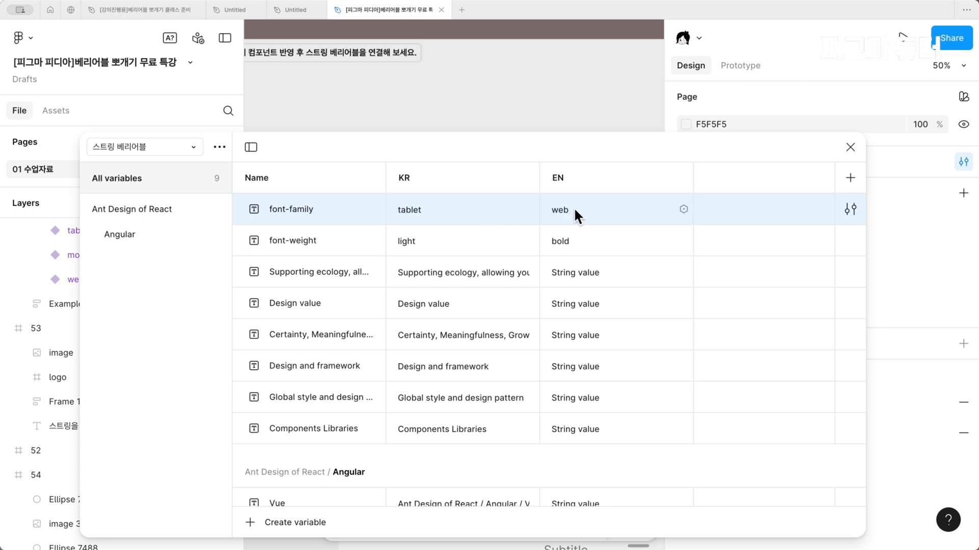
pyautogui.click(856, 148)
# Inspect the web, tablet and mobile variants of the Header component set and check their Header property values
pyautogui.hscroll(3, 515, 339)
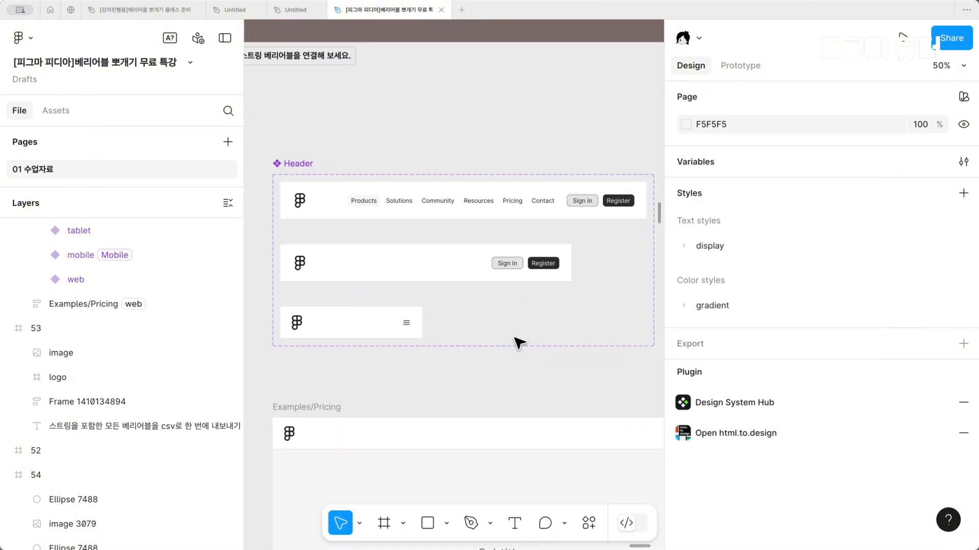
pyautogui.hotkey('ctrl', '\\')
pyautogui.scroll(-4, 518, 341)
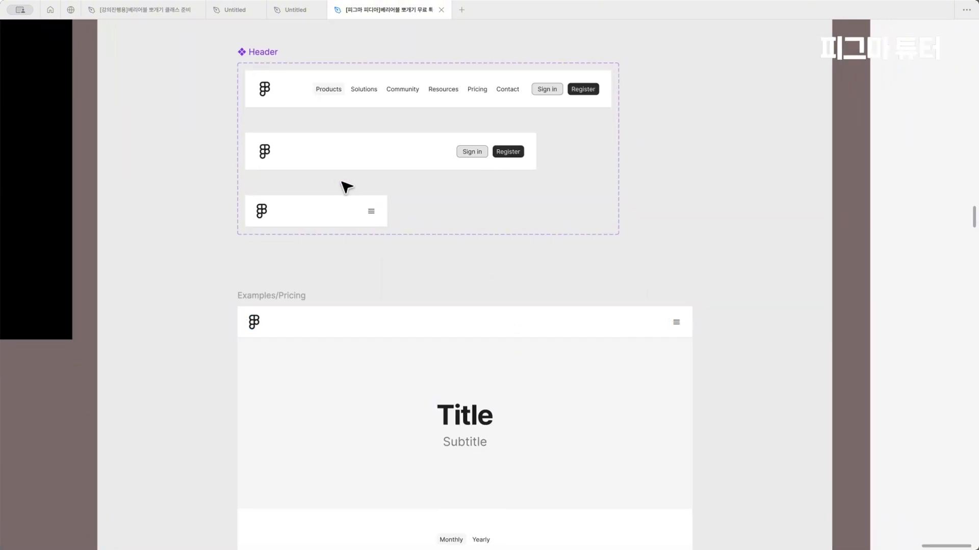
pyautogui.click(335, 142)
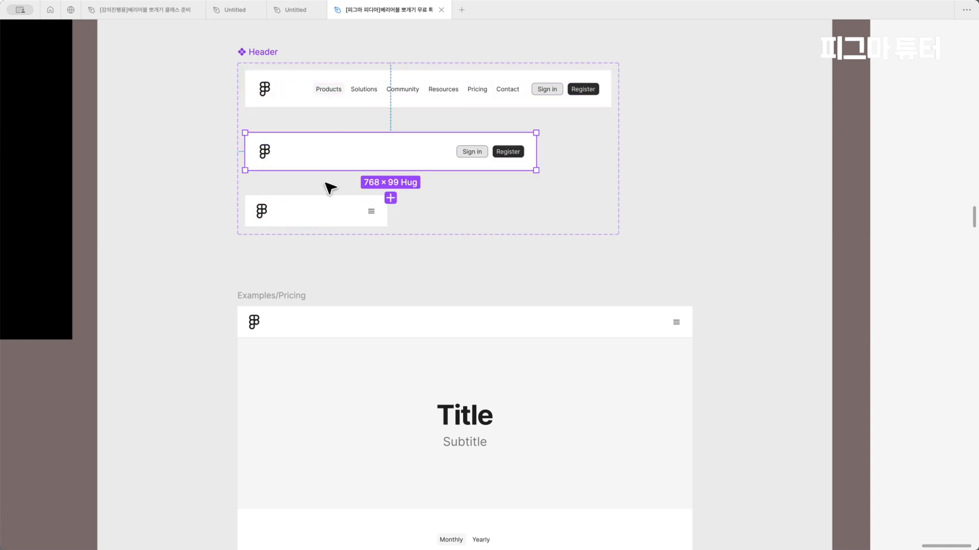
pyautogui.click(332, 203)
pyautogui.hotkey('ctrl', '\\')
pyautogui.click(433, 103)
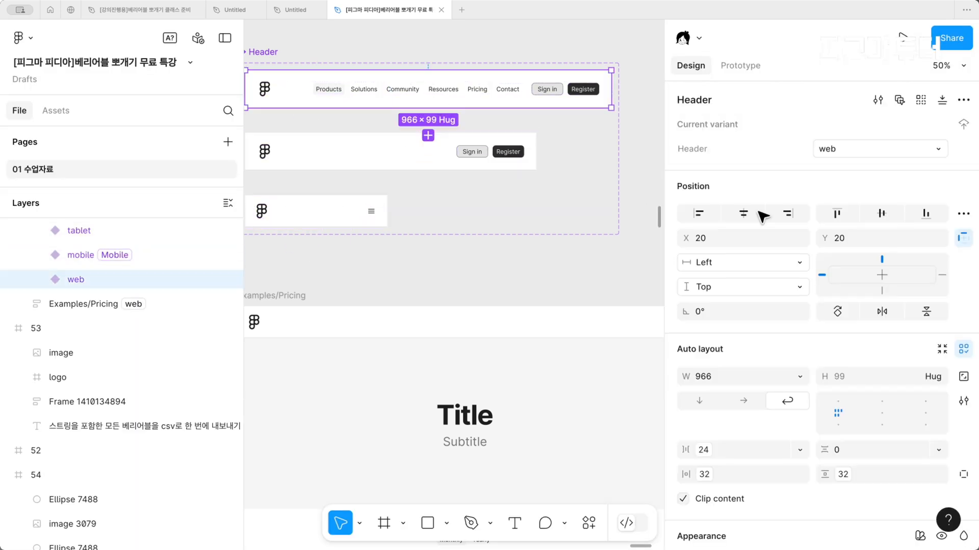
pyautogui.click(500, 169)
pyautogui.press('Tab')
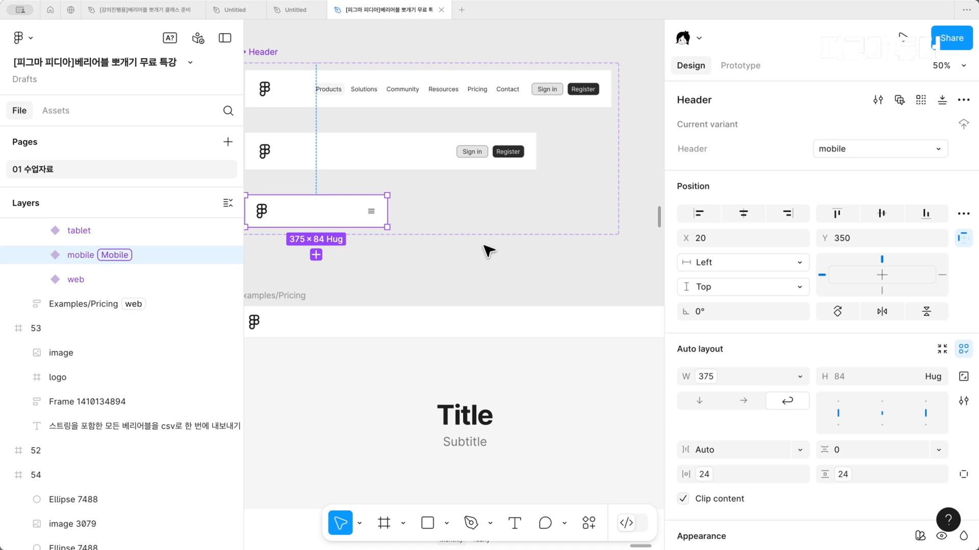
pyautogui.scroll(-5, 487, 250)
pyautogui.hscroll(-4, 487, 250)
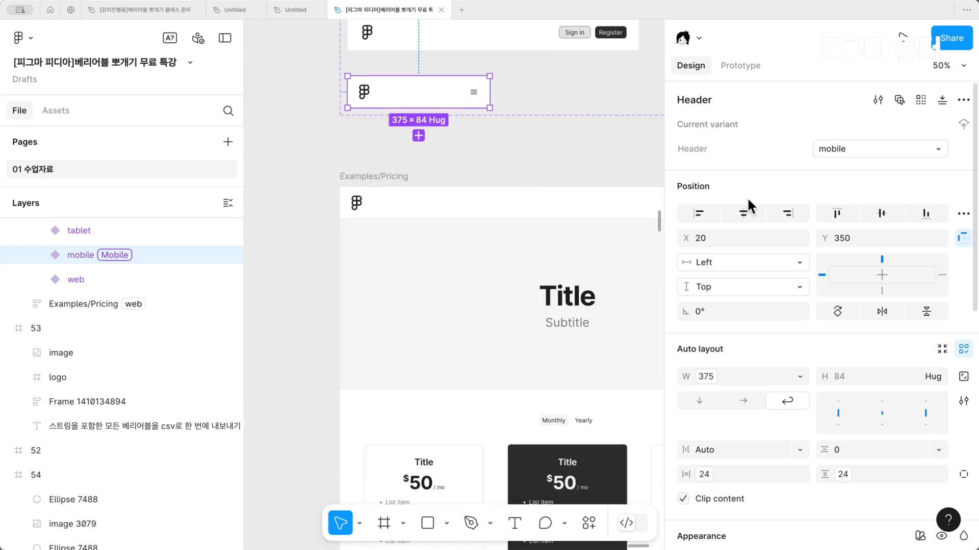
pyautogui.click(867, 146)
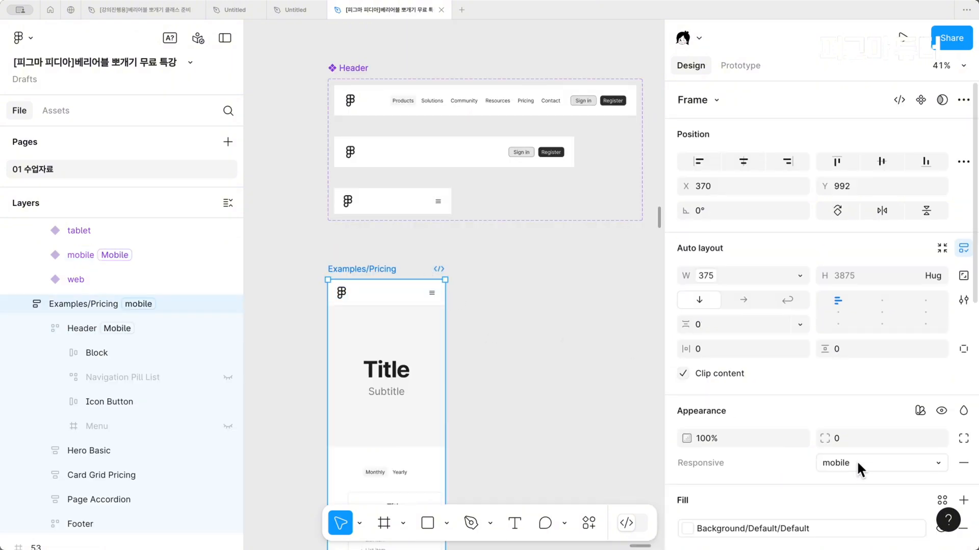
# Switch the Examples/Pricing frame's Responsive mode through tablet and web, ending on mobile
pyautogui.click(858, 461)
pyautogui.click(857, 442)
pyautogui.click(876, 462)
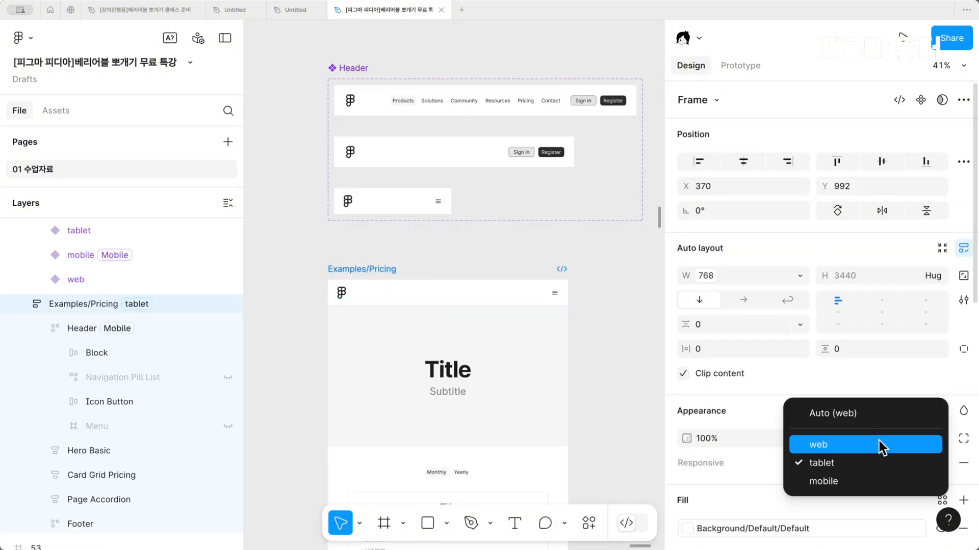
pyautogui.click(878, 442)
pyautogui.hscroll(2, 376, 410)
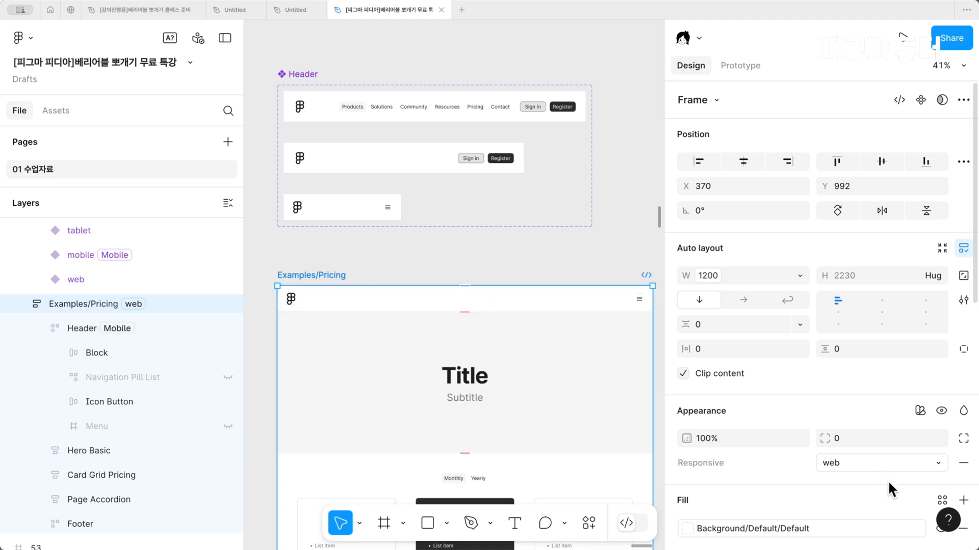
pyautogui.click(874, 462)
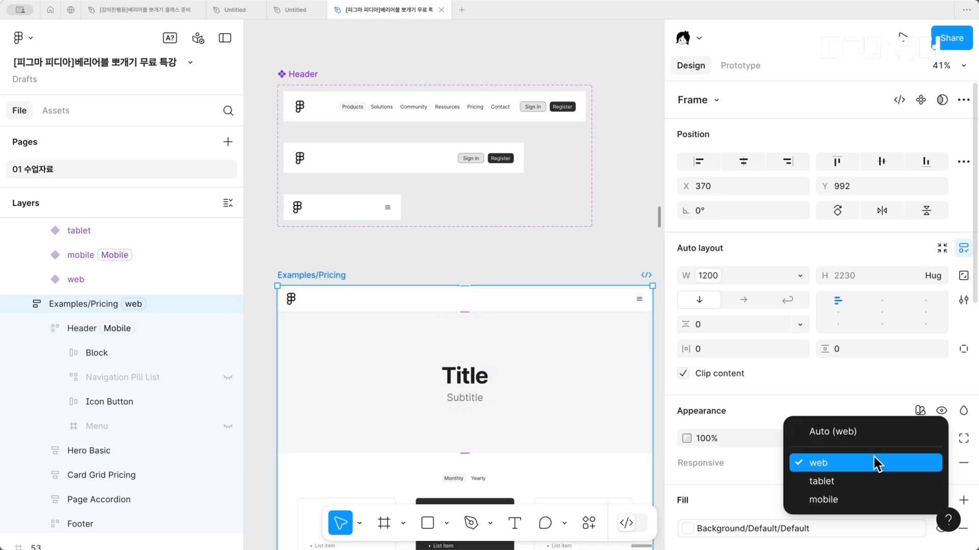
pyautogui.click(864, 501)
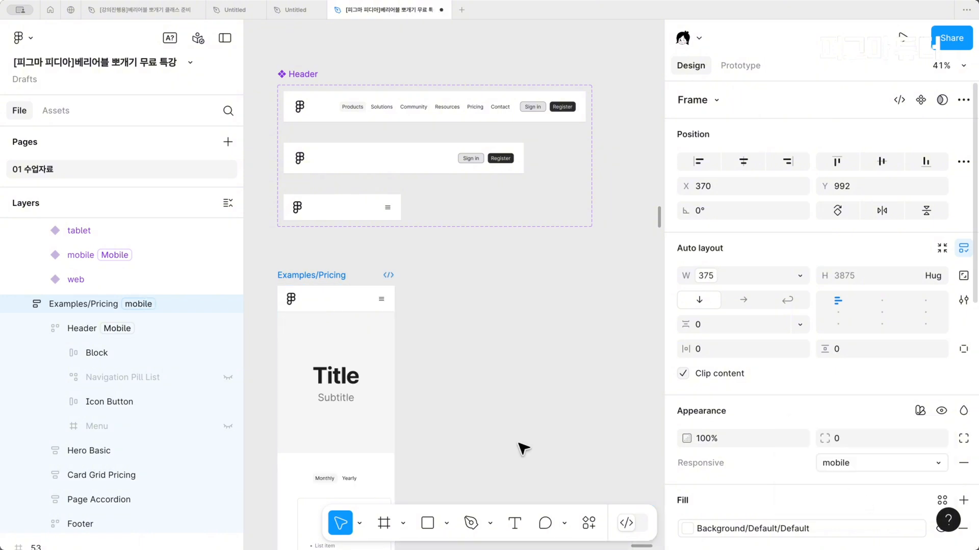
# Move the web, tablet and mobile variants out of the Header component set, placing them beside the Examples/Pricing frame
pyautogui.scroll(1, 517, 444)
pyautogui.click(444, 145)
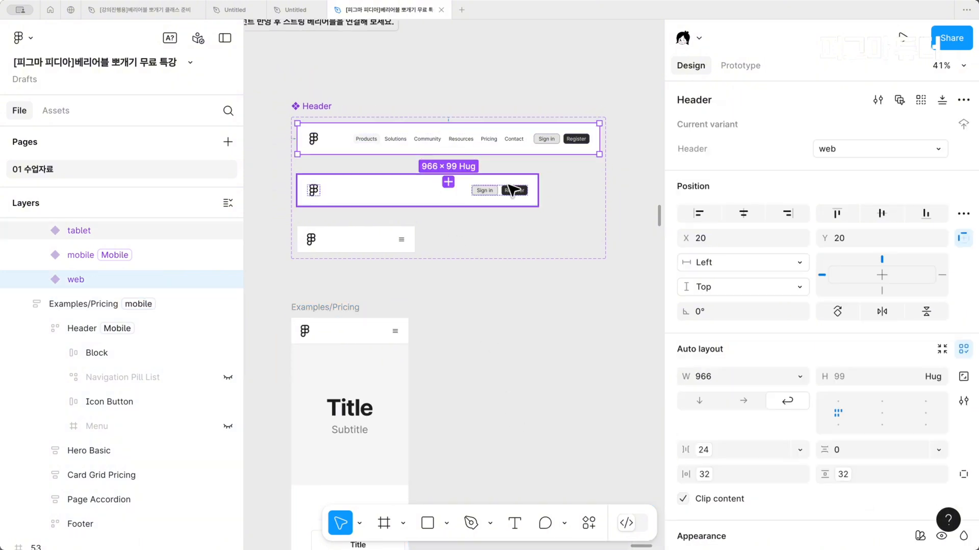
pyautogui.scroll(1, 481, 198)
pyautogui.scroll(-4, 476, 204)
pyautogui.keyDown('shift'); pyautogui.click(457, 218); pyautogui.keyUp('shift')
pyautogui.keyDown('shift'); pyautogui.click(418, 241); pyautogui.keyUp('shift')
pyautogui.keyDown('shift'); pyautogui.click(418, 241); pyautogui.keyUp('shift')
pyautogui.hotkey('ctrl', 'z')
pyautogui.click(419, 236)
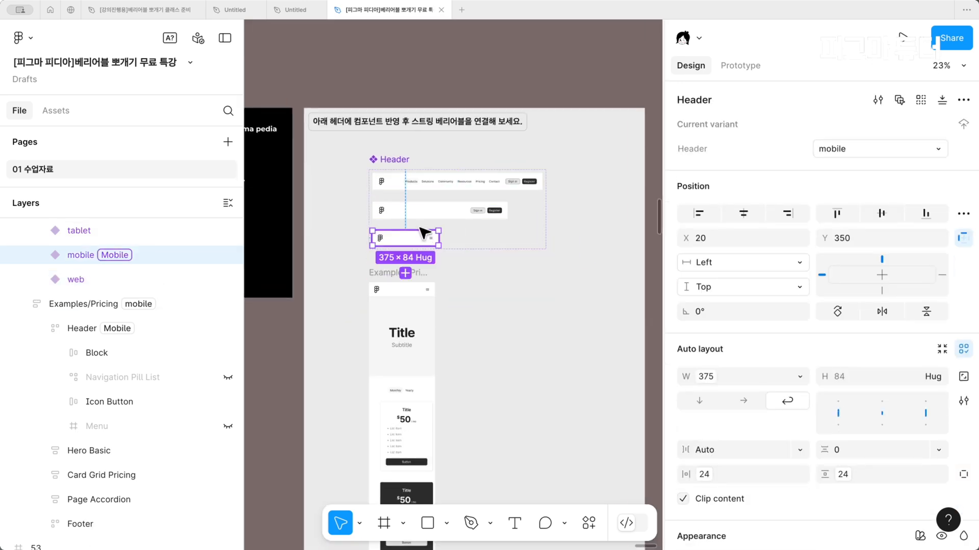
pyautogui.keyDown('shift'); pyautogui.click(420, 211); pyautogui.keyUp('shift')
pyautogui.keyDown('shift'); pyautogui.click(436, 185); pyautogui.keyUp('shift')
pyautogui.moveTo(440, 189); pyautogui.dragTo(542, 322)
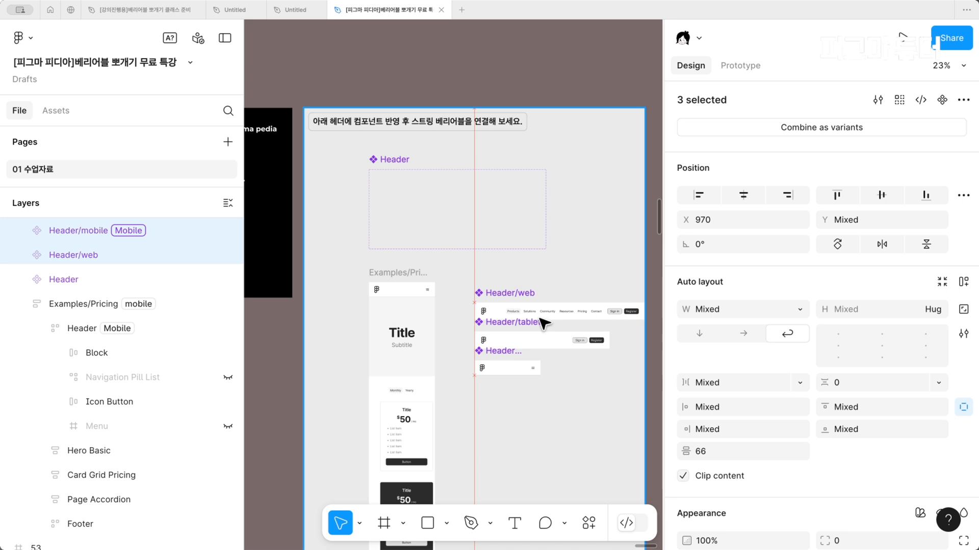
# Combine the three separate header components as variants of one component set
pyautogui.scroll(4, 535, 322)
pyautogui.scroll(2, 536, 324)
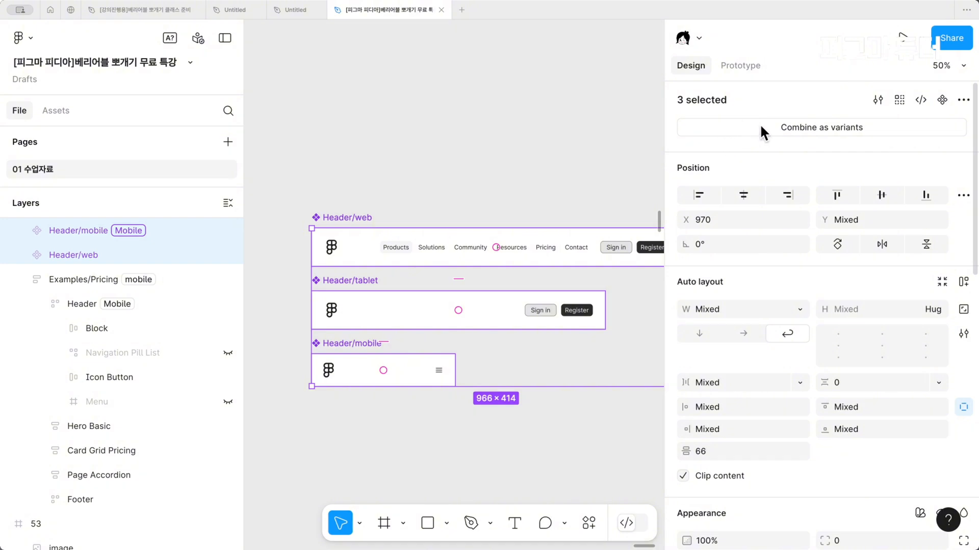
pyautogui.click(786, 127)
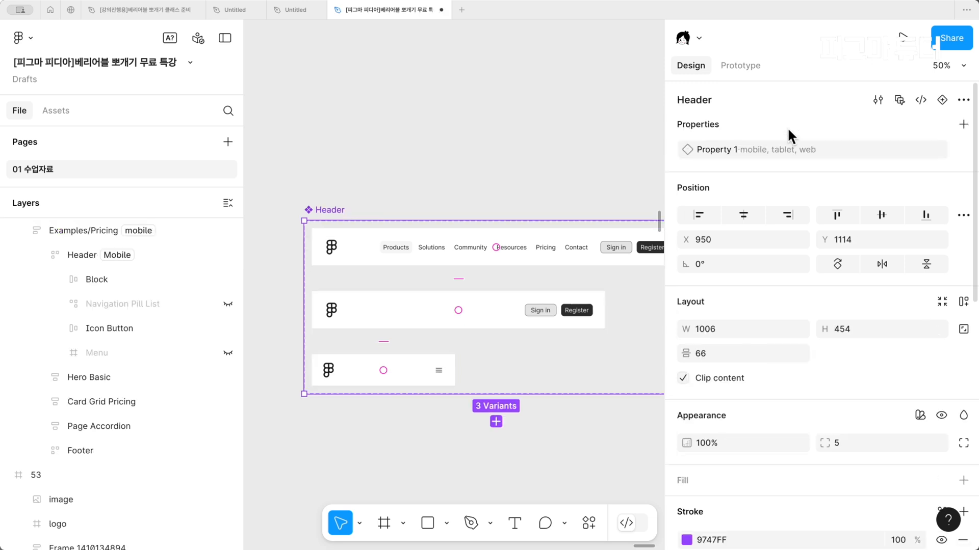
# Check the variant property values of the headers in the newly combined component set
pyautogui.click(503, 244)
pyautogui.click(474, 316)
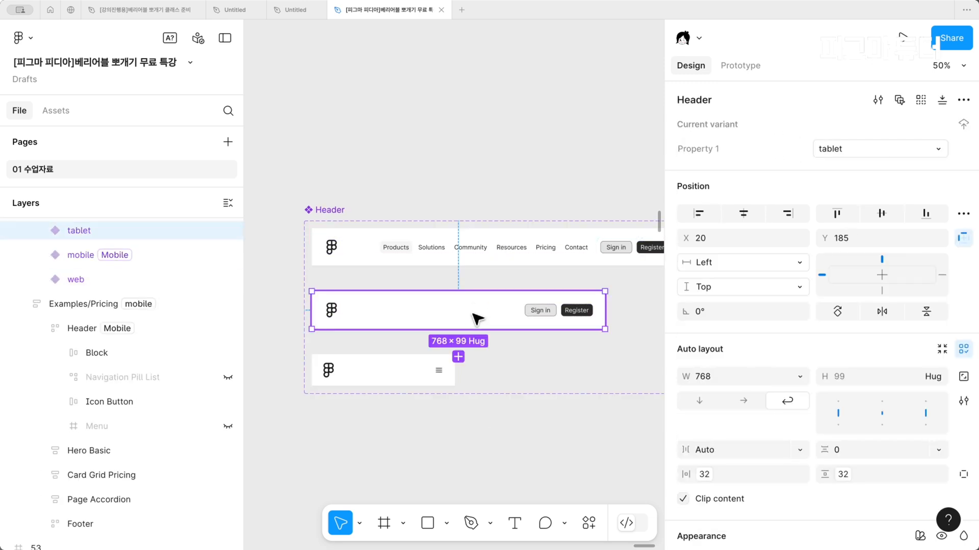
pyautogui.click(431, 371)
pyautogui.click(476, 341)
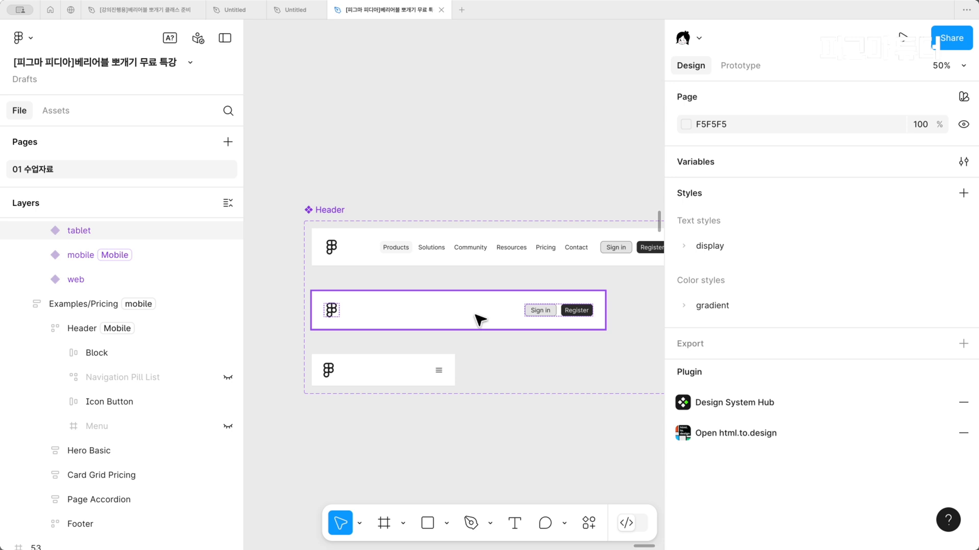
pyautogui.click(478, 320)
pyautogui.click(494, 276)
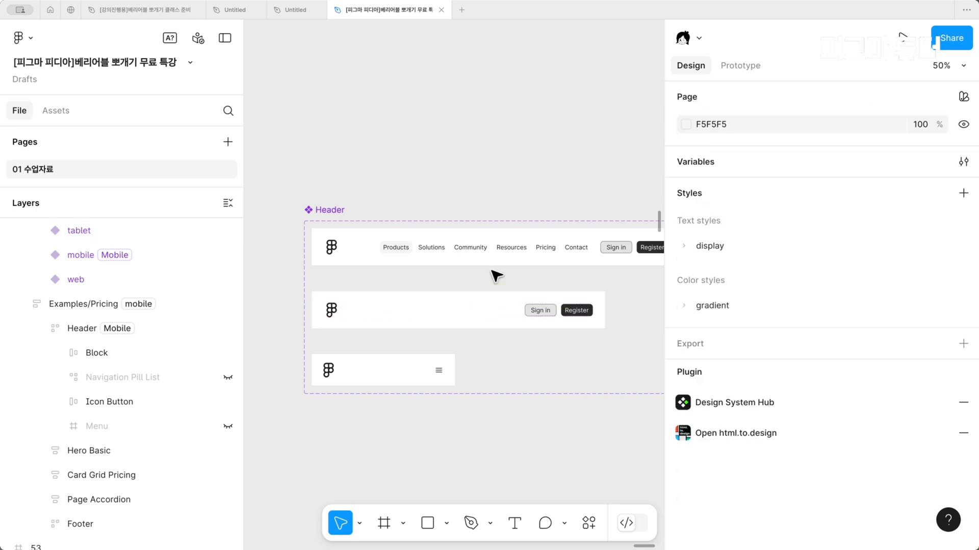
# Replace the header frame at the start of the Examples/Pricing frame with an instance of the mobile Header variant
pyautogui.click(496, 264)
pyautogui.scroll(-5, 495, 260)
pyautogui.scroll(2, 495, 260)
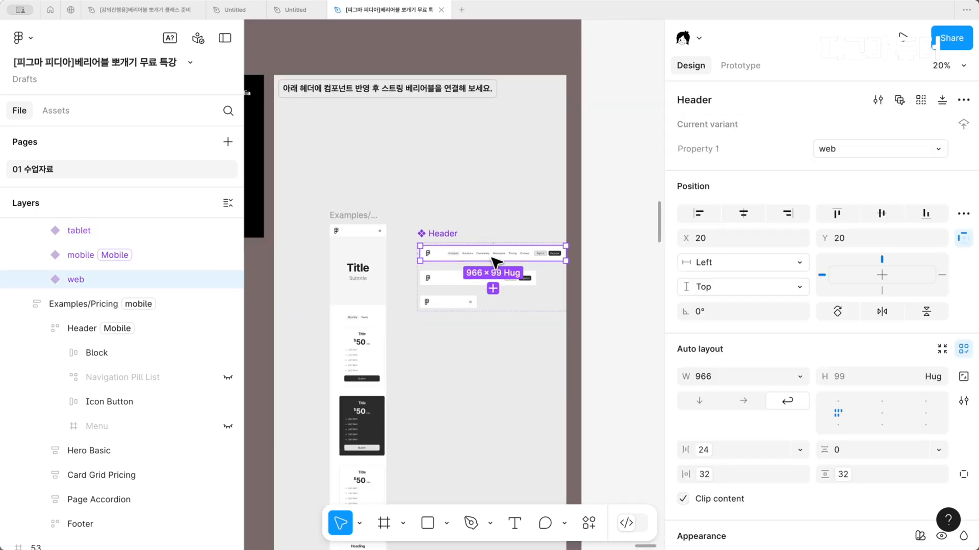
pyautogui.click(523, 344)
pyautogui.scroll(2, 523, 346)
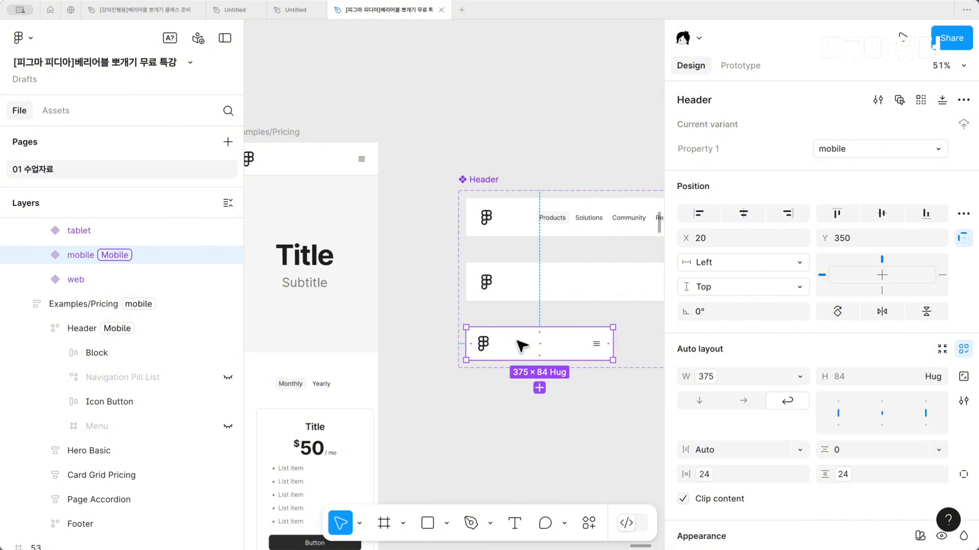
pyautogui.hscroll(-3, 522, 346)
pyautogui.scroll(1, 522, 346)
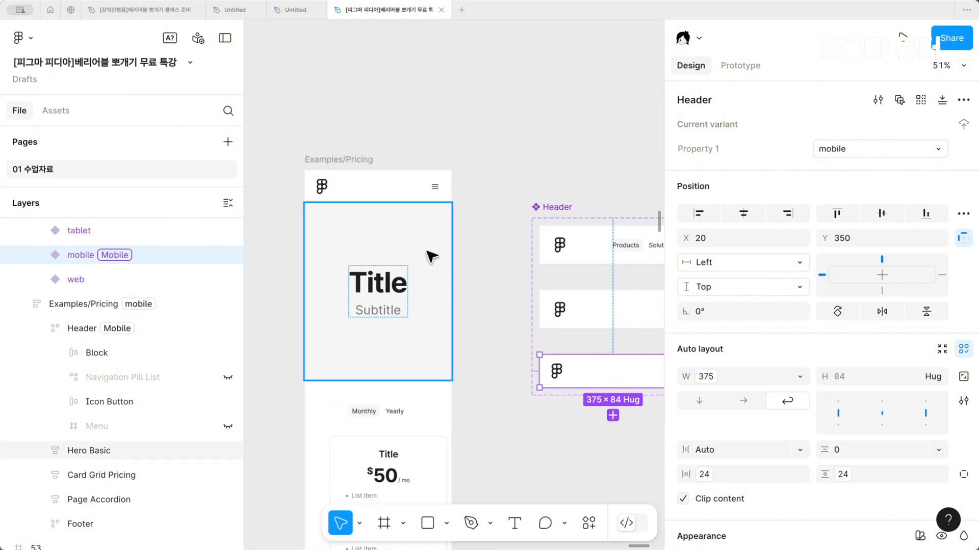
pyautogui.click(389, 182)
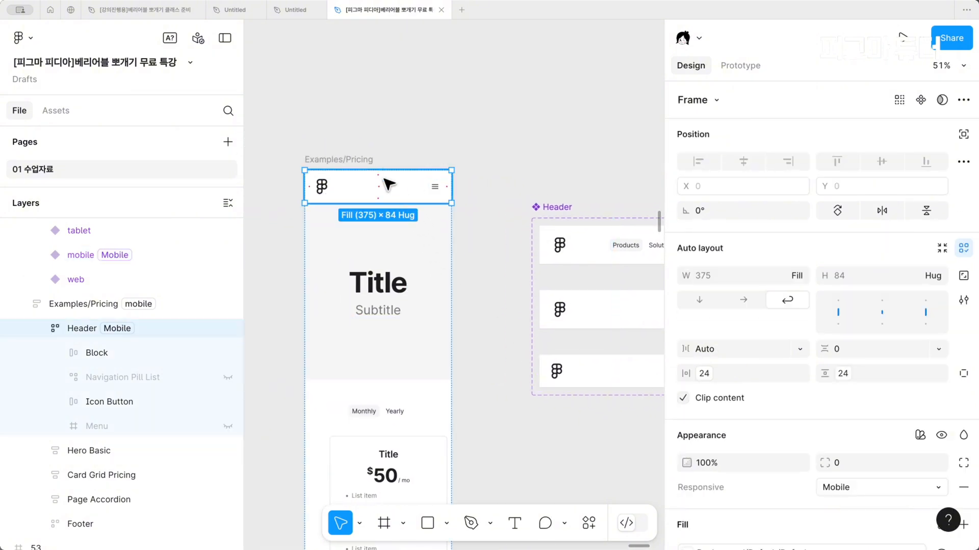
pyautogui.rightClick(389, 183)
pyautogui.click(445, 125)
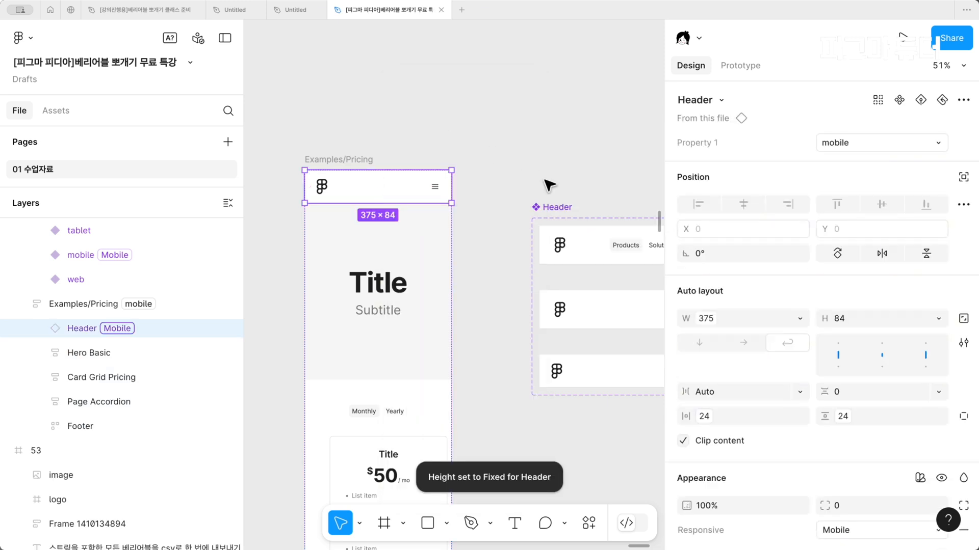
pyautogui.click(490, 217)
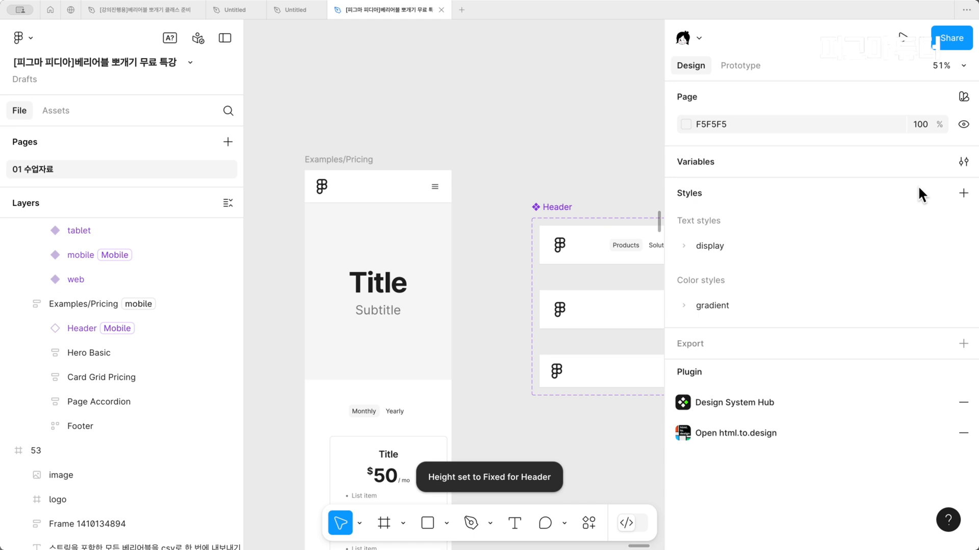
# Create a new variable collection named 반응형
pyautogui.click(963, 161)
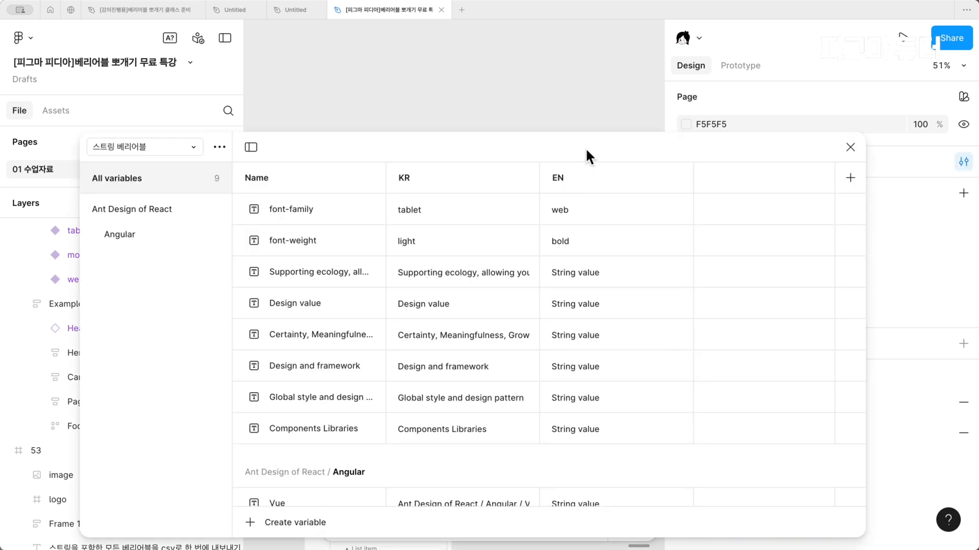
pyautogui.moveTo(585, 148); pyautogui.dragTo(793, 273)
pyautogui.scroll(-4, 444, 134)
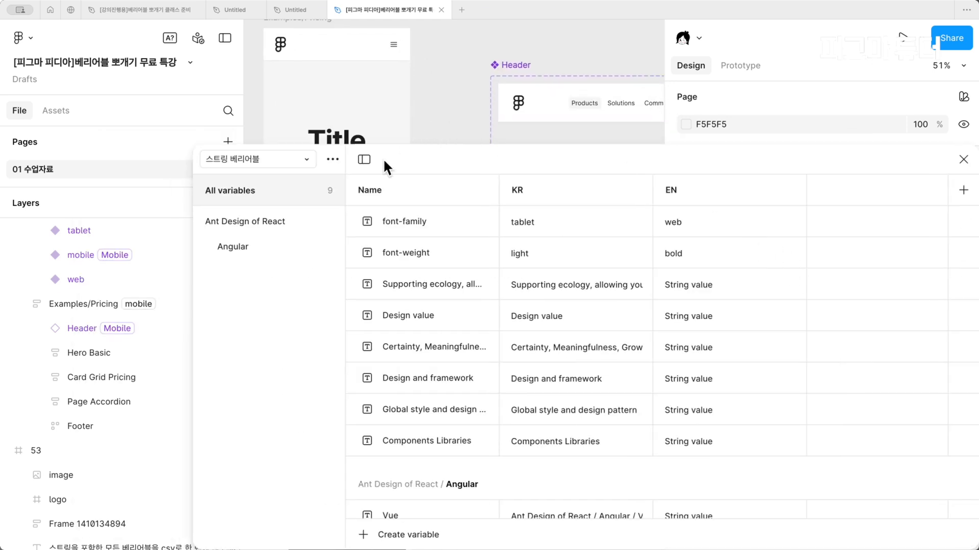
pyautogui.click(332, 160)
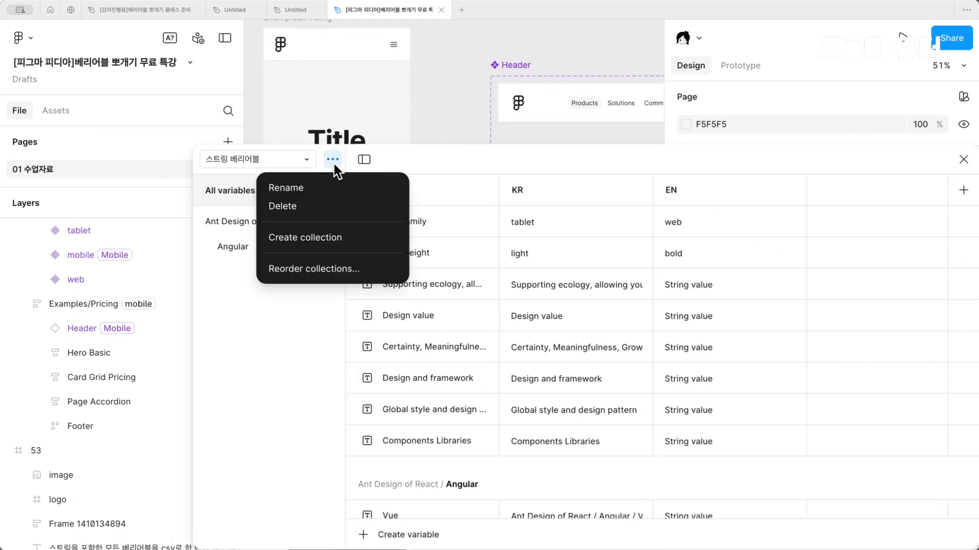
pyautogui.click(332, 246)
pyautogui.write('qksdmd')
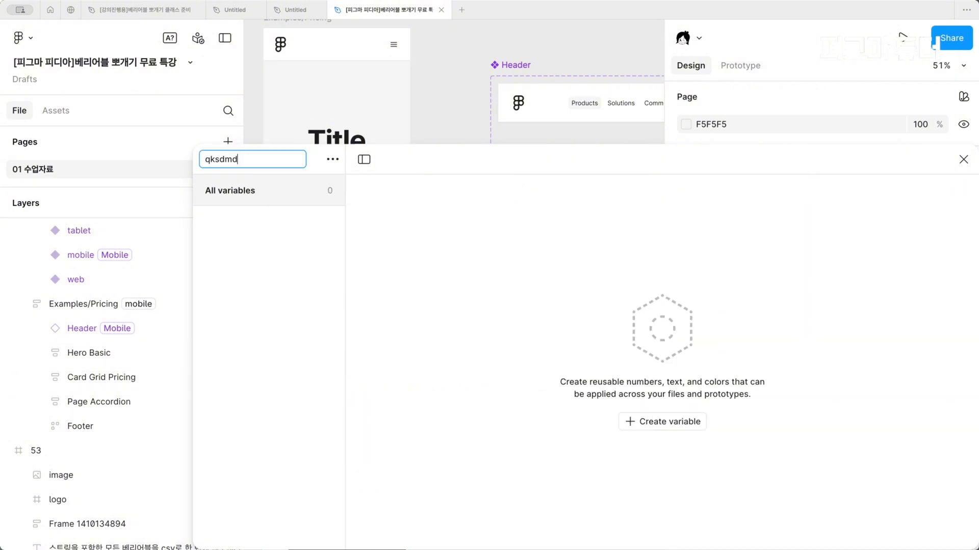
pyautogui.write('qksd바ㄴ응혀')
pyautogui.press('Return')
# Add a string variable to the 반응형 collection and give the collection two additional modes
pyautogui.click(663, 424)
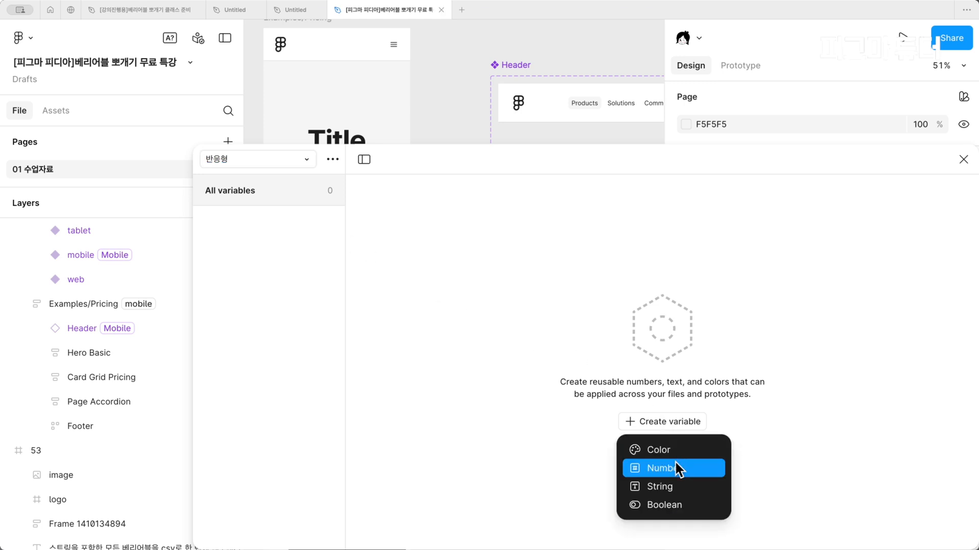
pyautogui.click(669, 488)
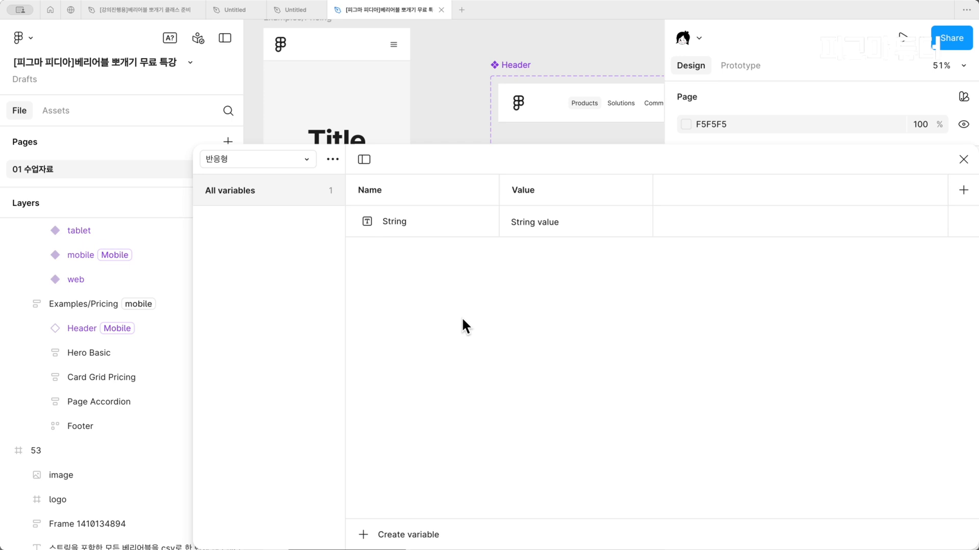
pyautogui.click(536, 211)
pyautogui.click(962, 191)
pyautogui.click(961, 192)
pyautogui.click(788, 335)
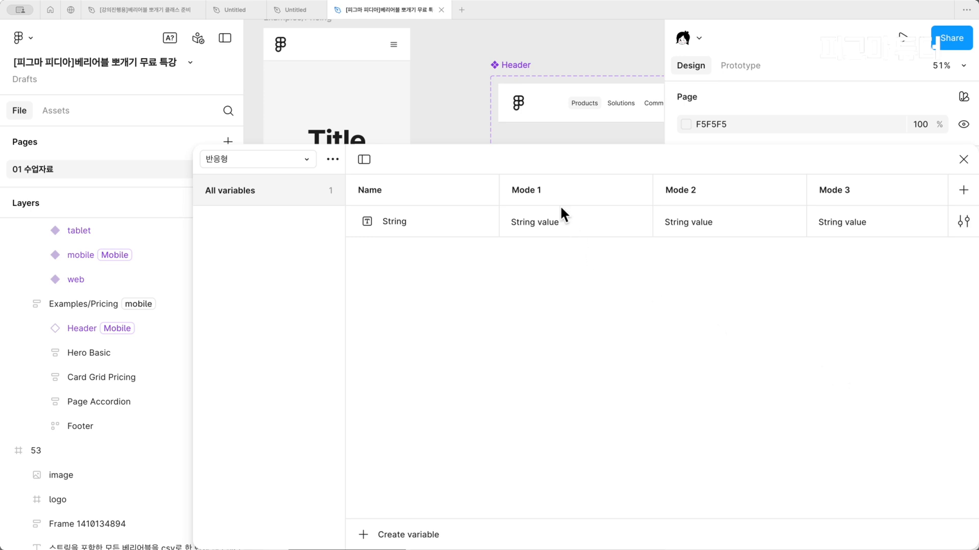
# Rename the collection's three modes web, tablet and mobile, and name the string variable header
pyautogui.doubleClick(551, 193)
pyautogui.write('ㅈ')
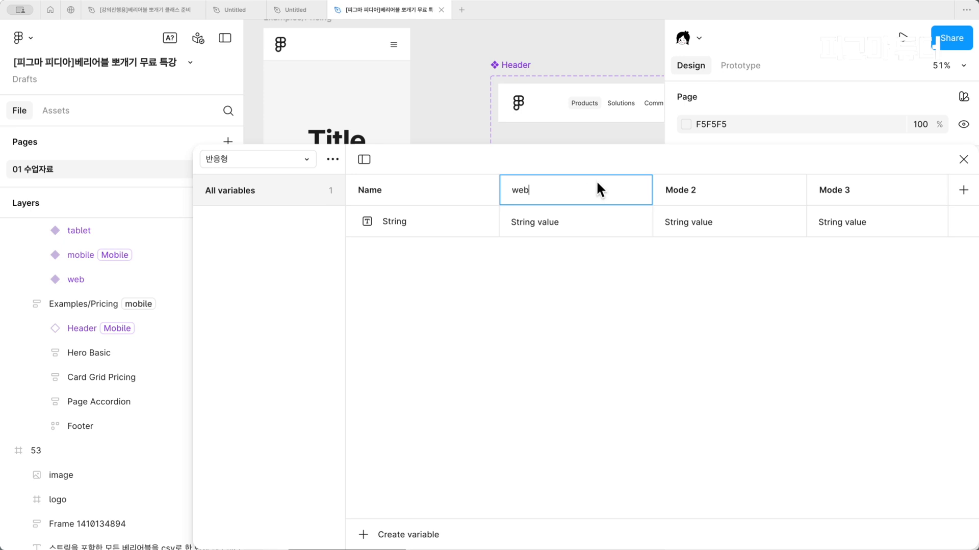
pyautogui.doubleClick(684, 192)
pyautogui.write('mo')
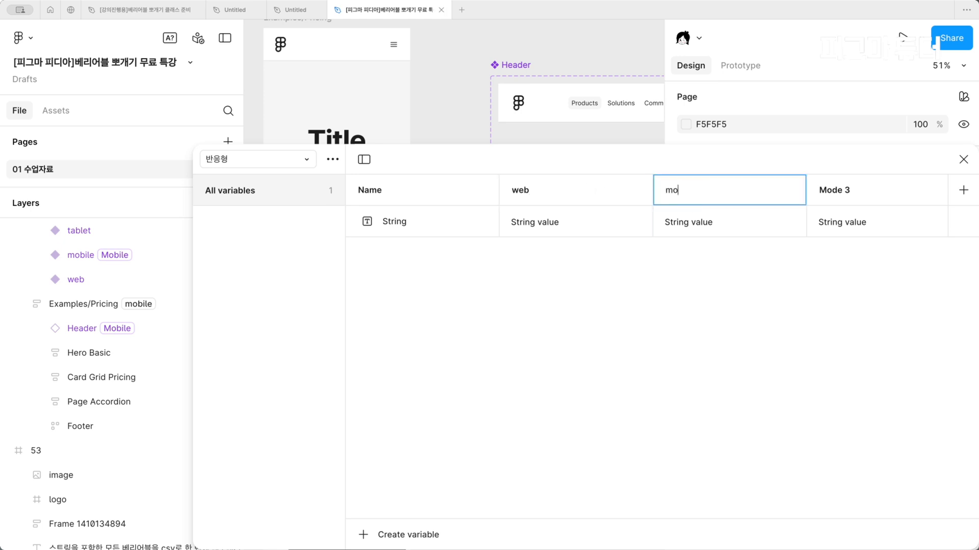
pyautogui.press('BackSpace')
pyautogui.press('BackSpace')
pyautogui.write('tablet')
pyautogui.doubleClick(838, 191)
pyautogui.write('mobiel')
pyautogui.write('le')
pyautogui.press('Return')
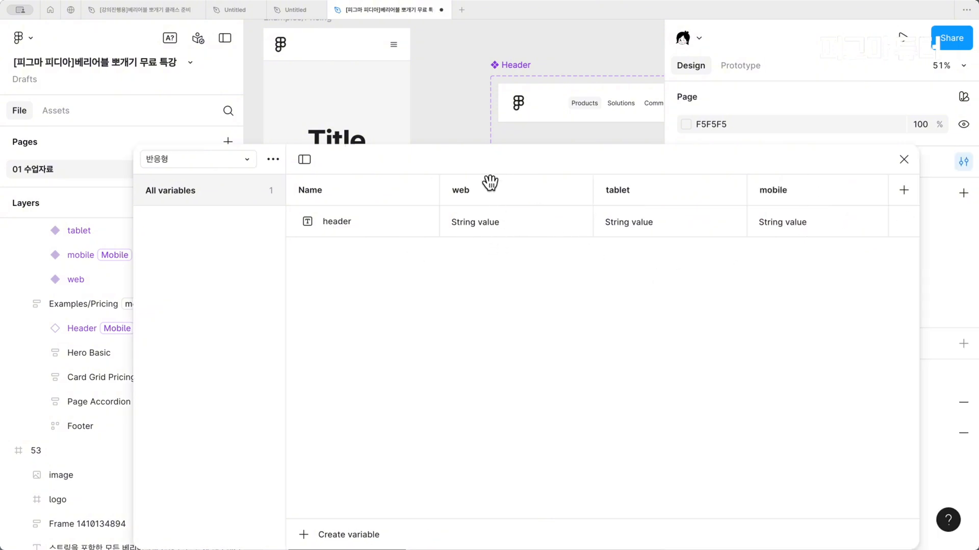
# Compare the Header variant's Property 1 options and set the header variable's web mode value to web
pyautogui.hscroll(5, 569, 90)
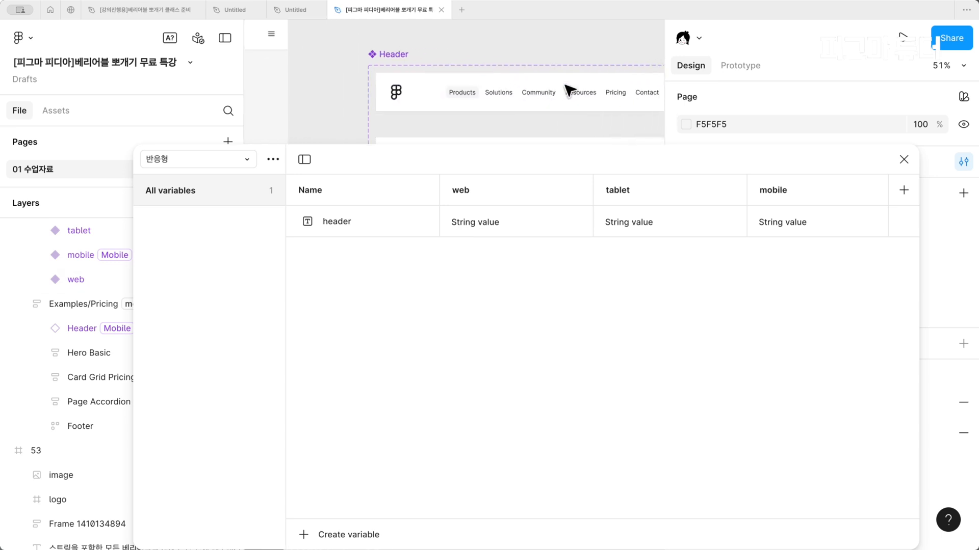
pyautogui.click(472, 109)
pyautogui.moveTo(704, 245); pyautogui.dragTo(493, 171)
pyautogui.click(898, 151)
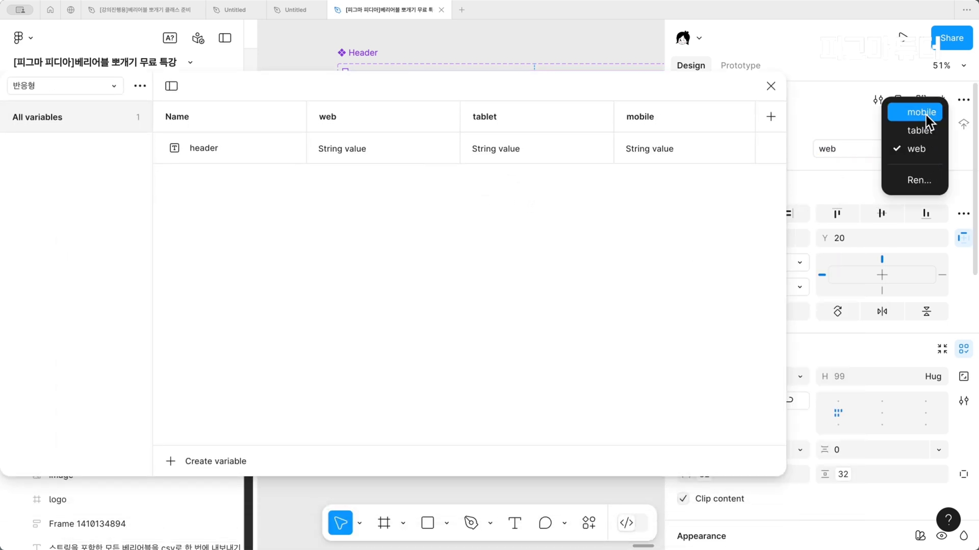
pyautogui.click(503, 273)
pyautogui.doubleClick(327, 113)
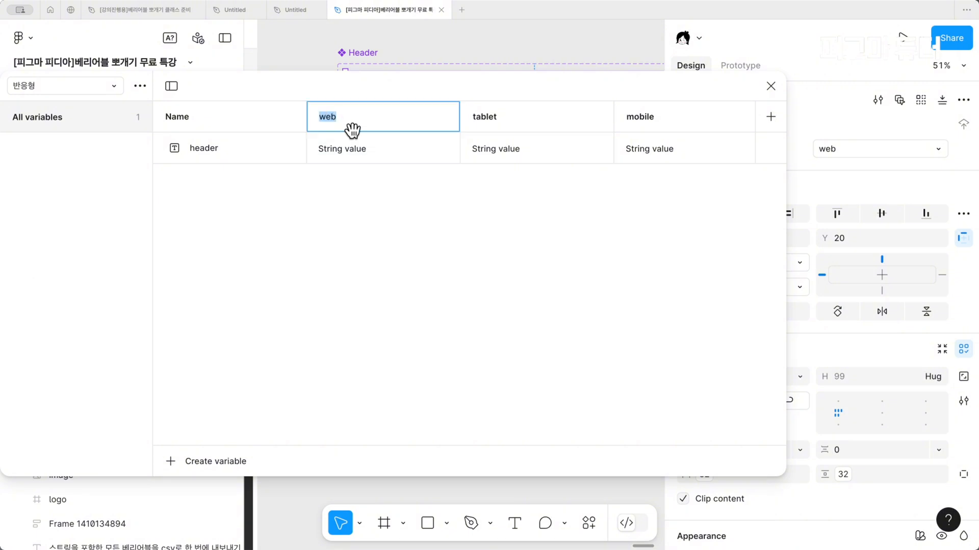
pyautogui.click(355, 145)
pyautogui.write('web')
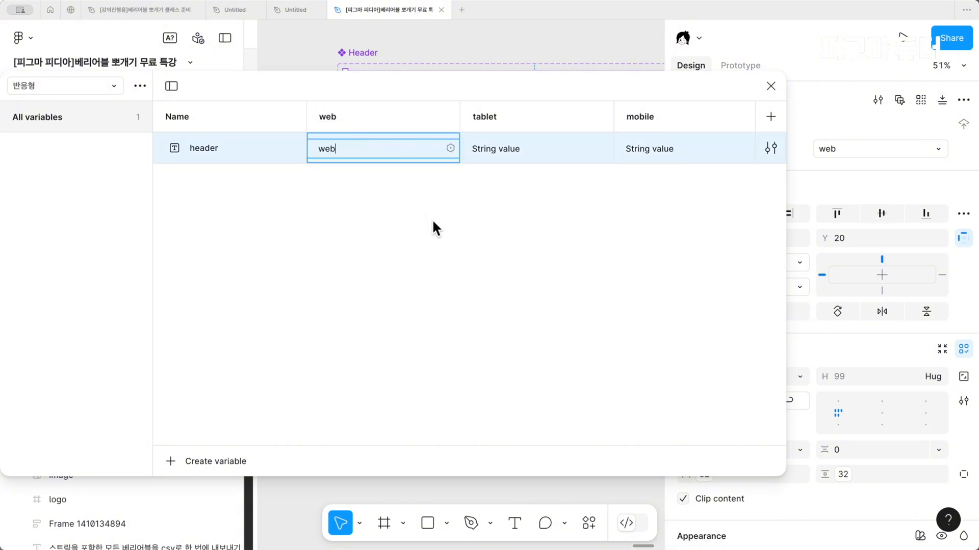
pyautogui.click(424, 199)
# Set the header variable's value to tablet in the tablet mode and mobile in the mobile mode
pyautogui.doubleClick(500, 121)
pyautogui.click(514, 153)
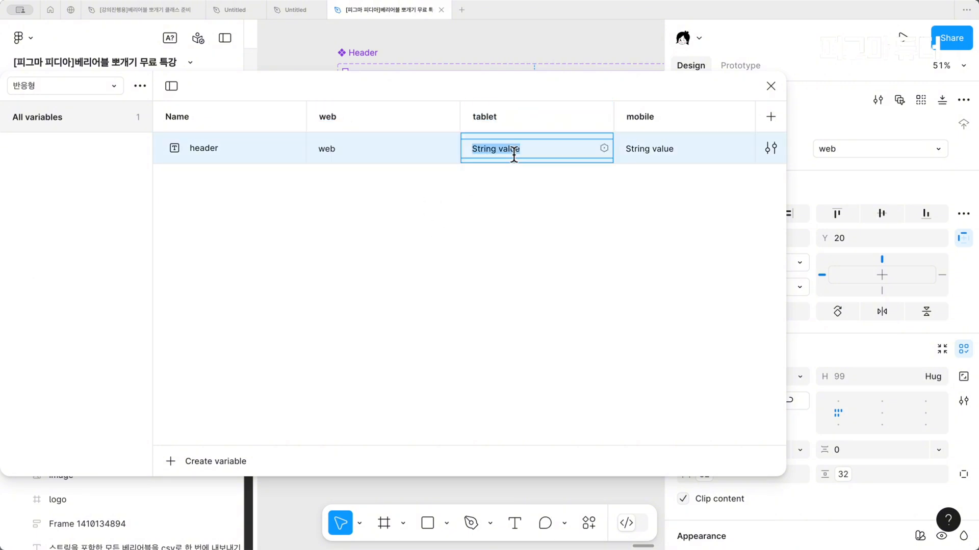
pyautogui.write('tablet')
pyautogui.click(621, 227)
pyautogui.doubleClick(663, 117)
pyautogui.click(671, 143)
pyautogui.click(671, 142)
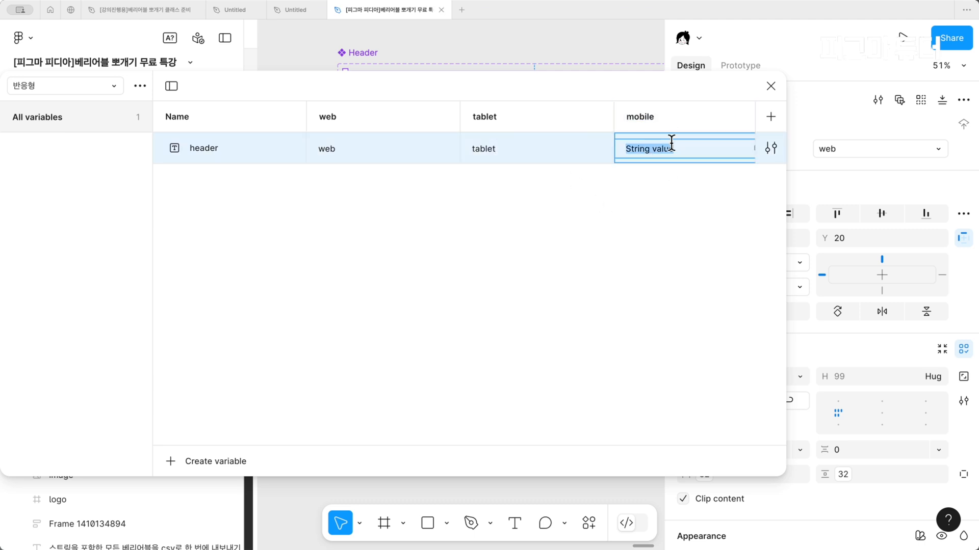
pyautogui.write('mobile')
pyautogui.click(693, 220)
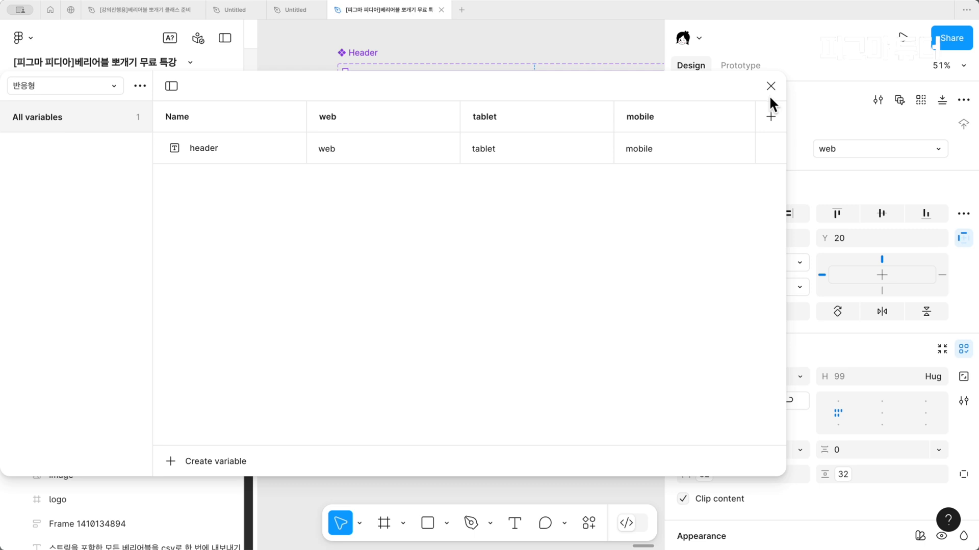
pyautogui.click(770, 89)
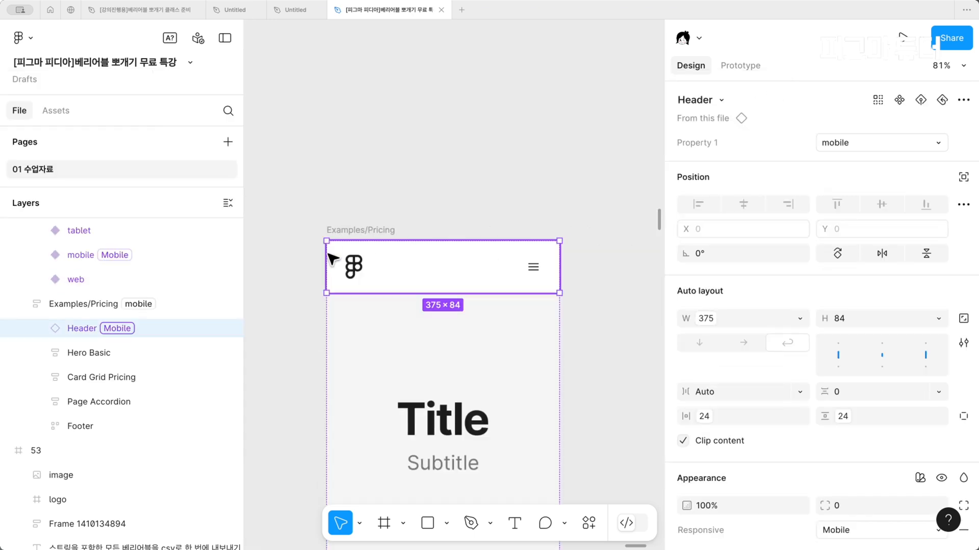
# Bind Property 1 of the Header instance in Examples/Pricing to the header variable from the 반응형 collection
pyautogui.scroll(3, 328, 254)
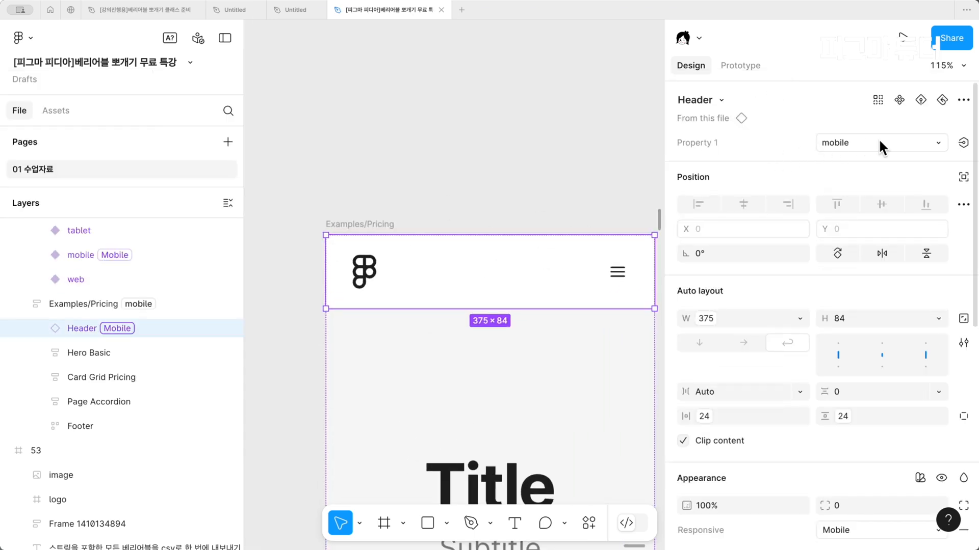
pyautogui.click(966, 144)
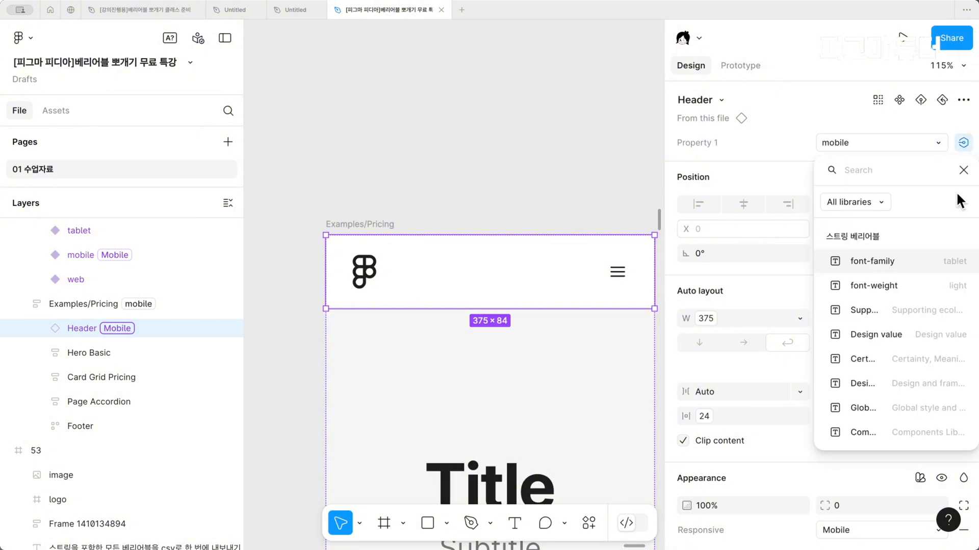
pyautogui.scroll(-15, 919, 351)
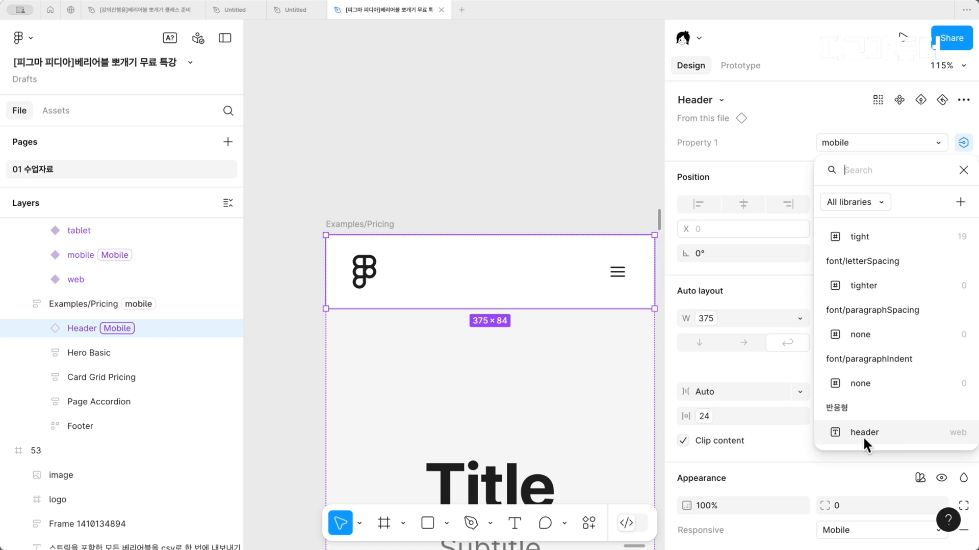
pyautogui.click(862, 433)
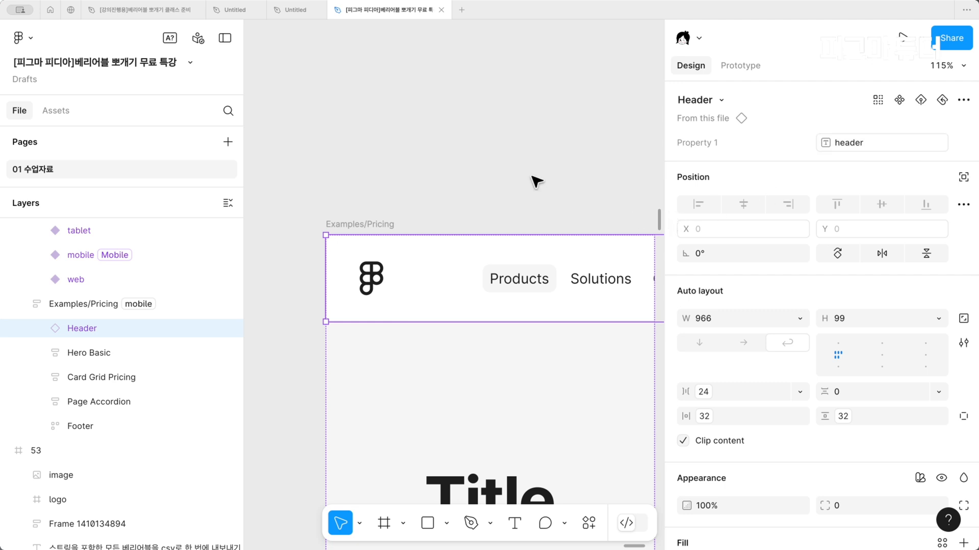
# Add a number variable named width to the 반응형 collection
pyautogui.scroll(-5, 536, 182)
pyautogui.scroll(-3, 509, 185)
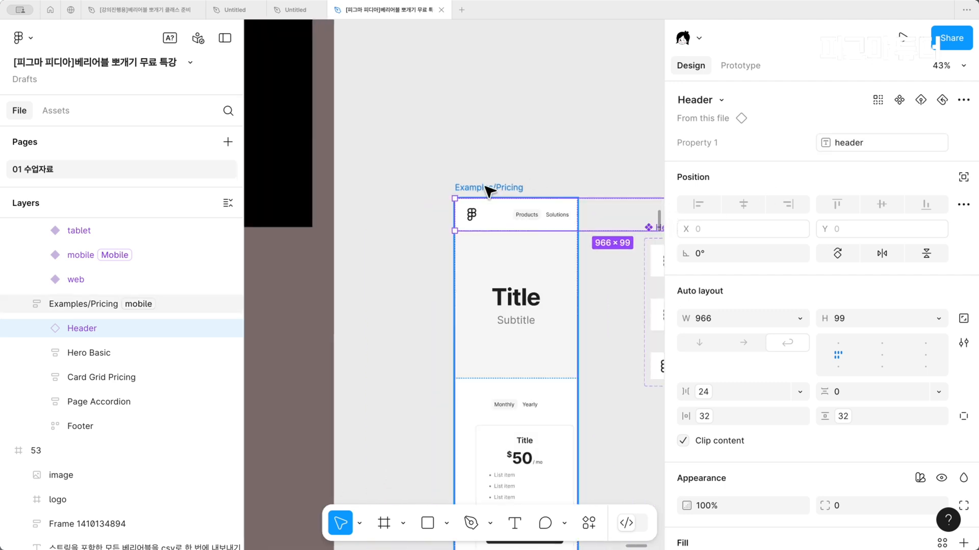
pyautogui.click(486, 186)
pyautogui.hscroll(2, 485, 187)
pyautogui.moveTo(439, 282); pyautogui.dragTo(390, 293)
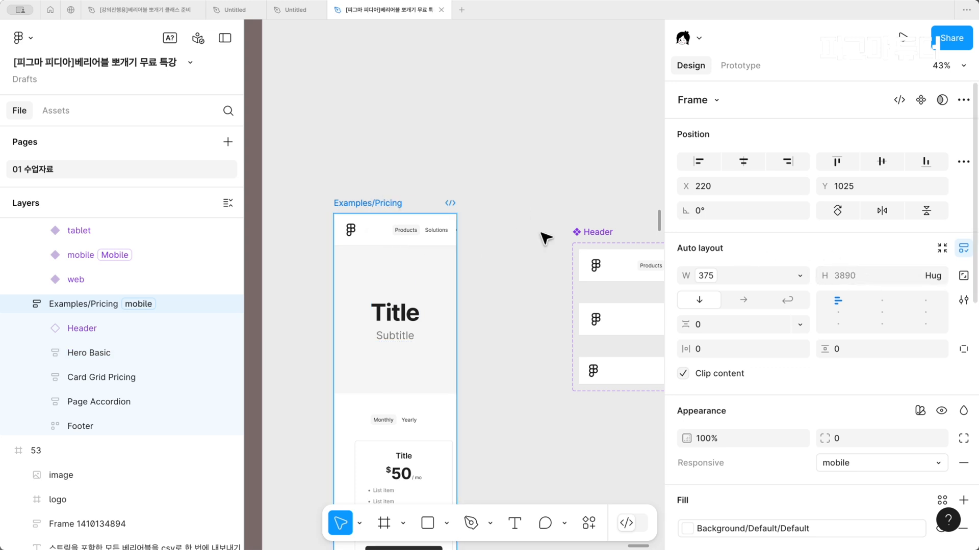
pyautogui.click(618, 143)
pyautogui.click(962, 160)
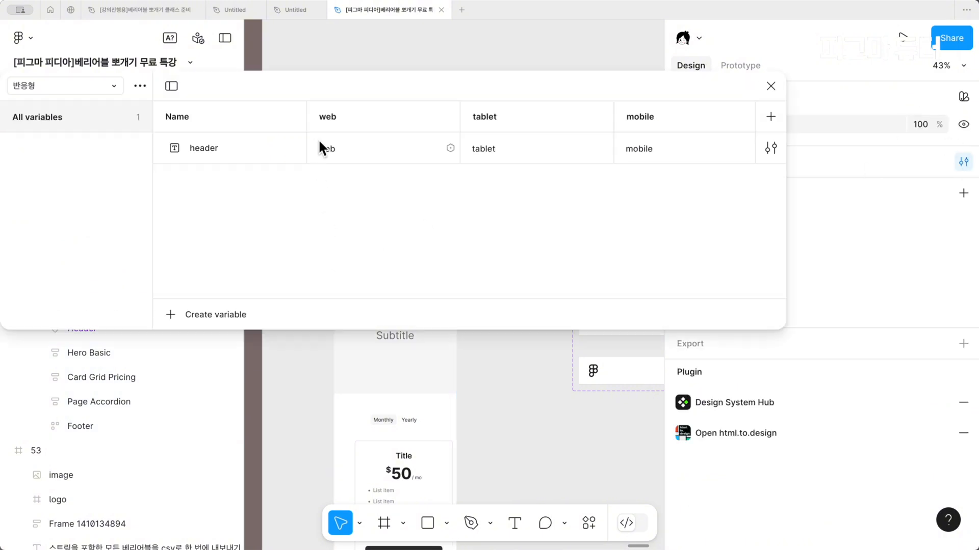
pyautogui.moveTo(324, 71); pyautogui.dragTo(375, 99)
pyautogui.click(213, 314)
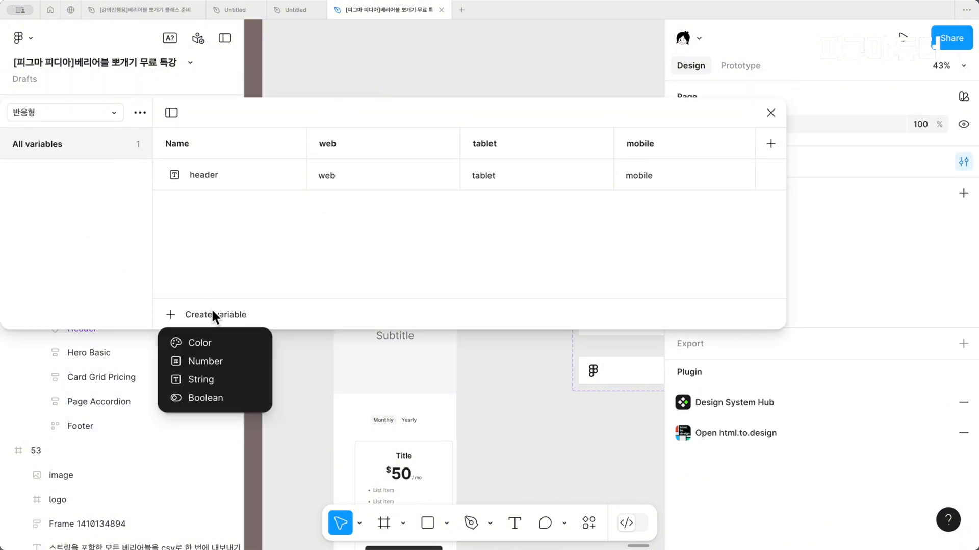
pyautogui.click(227, 363)
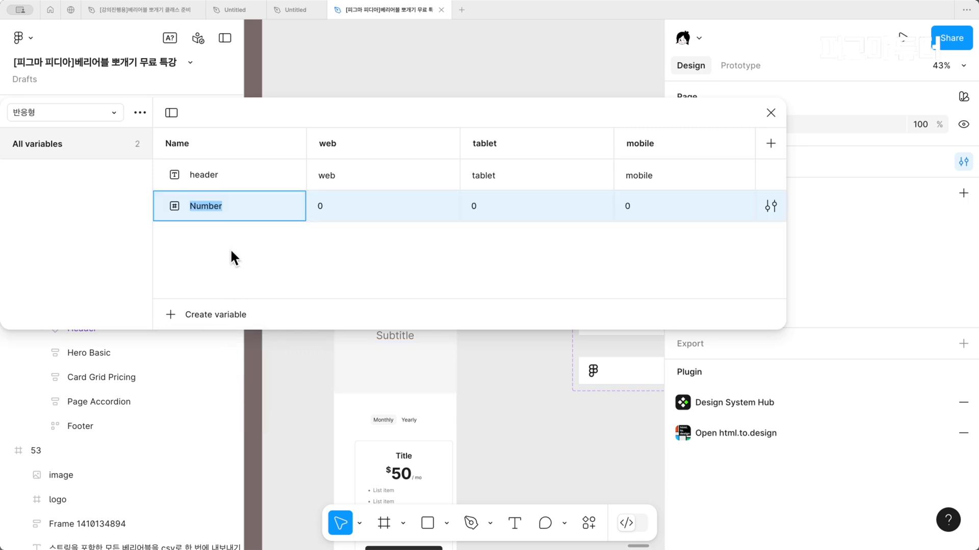
pyautogui.write('width')
# Set the width variable to 1440 in the web mode, 786 in tablet and 375 in mobile
pyautogui.click(334, 196)
pyautogui.write('1440')
pyautogui.click(488, 204)
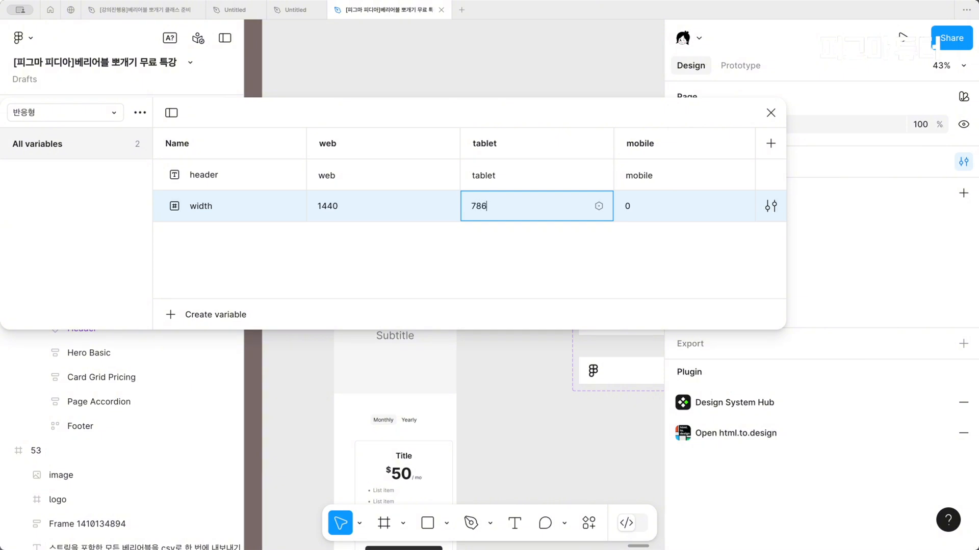
pyautogui.click(628, 201)
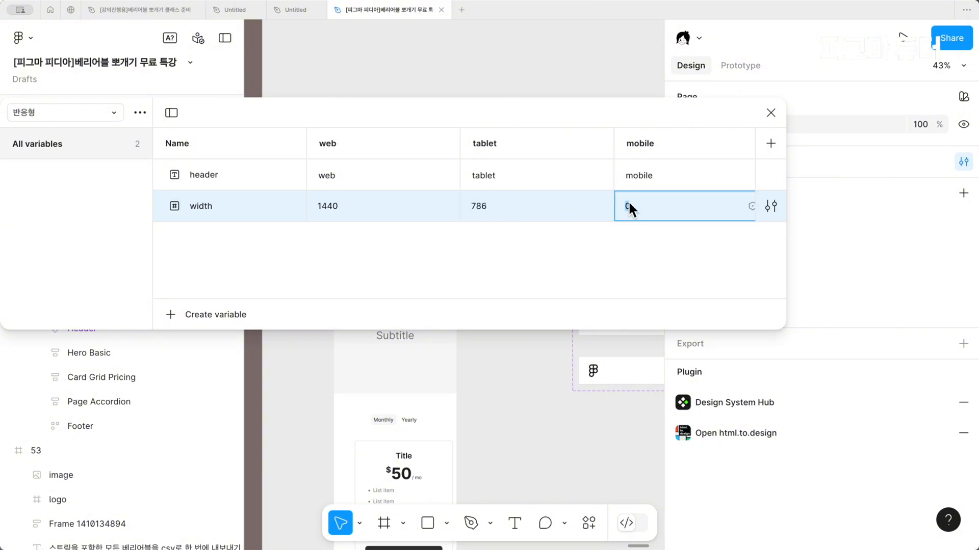
pyautogui.write('375')
pyautogui.click(689, 255)
# Check the widths of the mobile, tablet and web Header variants and close the variables window
pyautogui.hscroll(5, 632, 344)
pyautogui.click(526, 432)
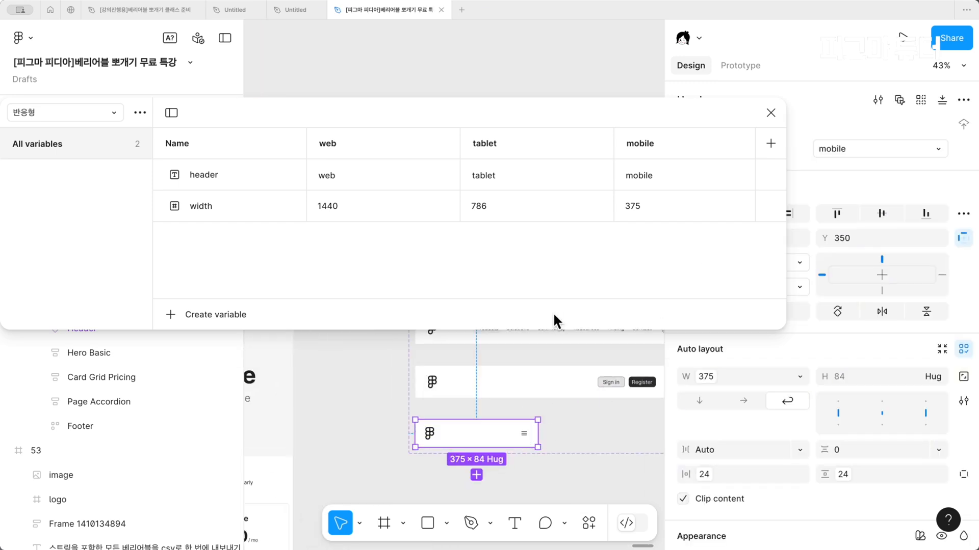
pyautogui.click(497, 376)
pyautogui.scroll(3, 496, 378)
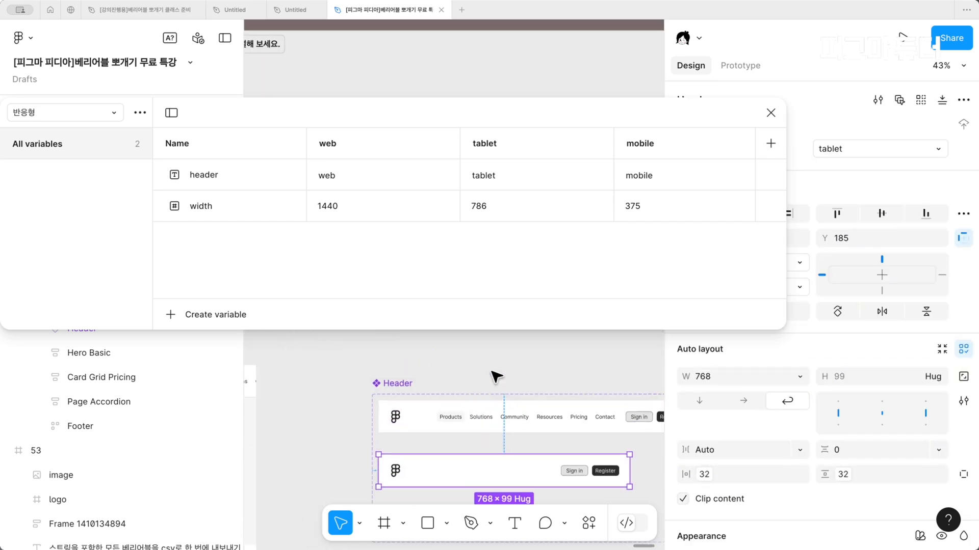
pyautogui.click(480, 408)
pyautogui.scroll(-3, 480, 405)
pyautogui.hscroll(-1, 479, 400)
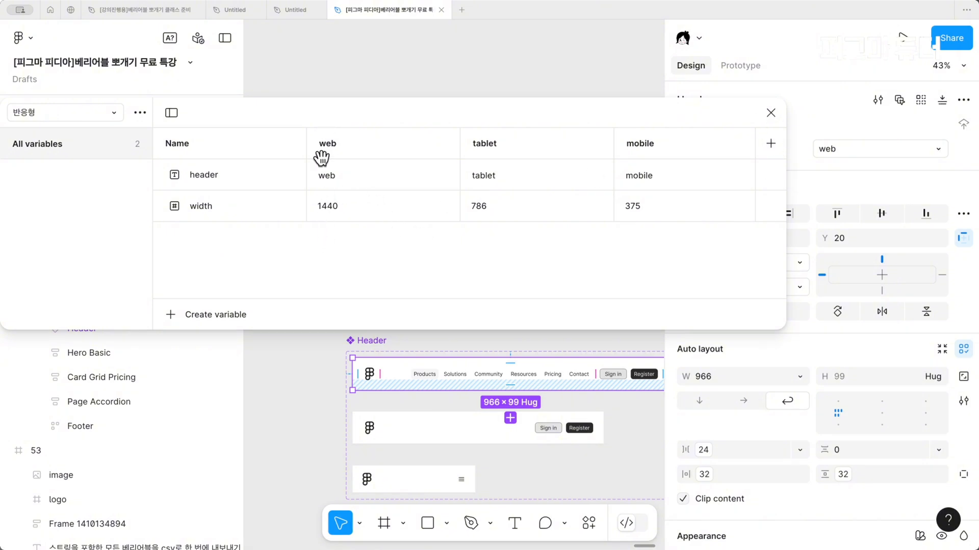
pyautogui.click(771, 113)
# Bind the Examples/Pricing frame's width to the width variable from the 반응형 collection
pyautogui.scroll(-3, 567, 240)
pyautogui.hscroll(-3, 561, 250)
pyautogui.click(464, 245)
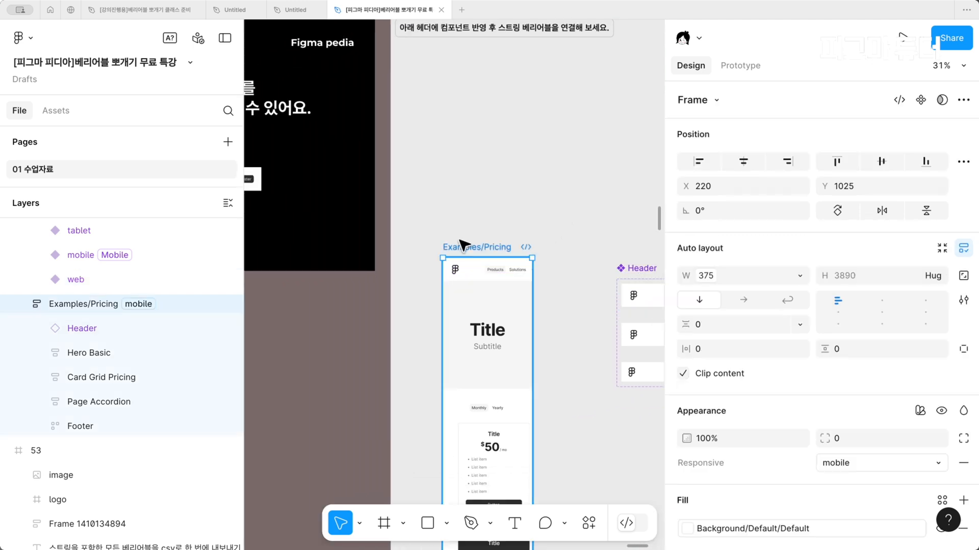
pyautogui.click(800, 275)
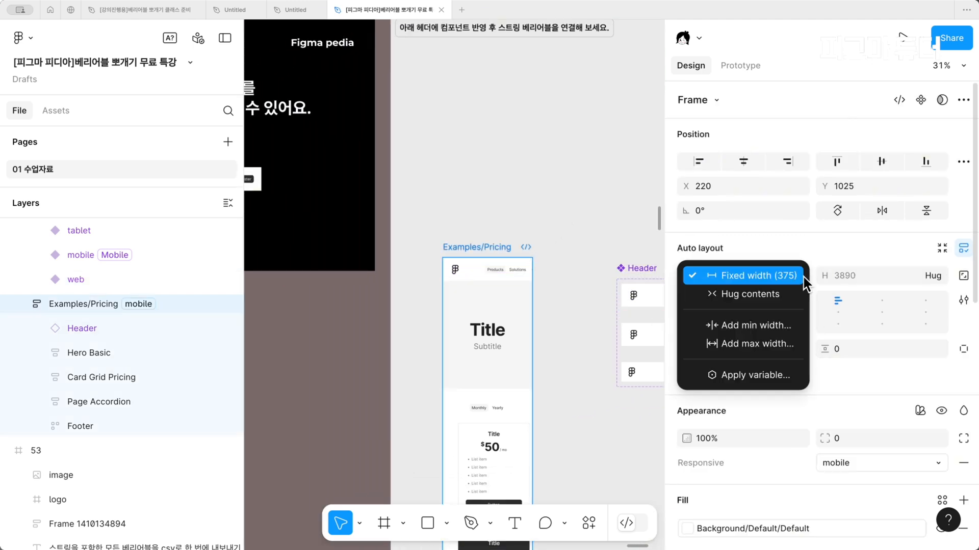
pyautogui.click(760, 376)
pyautogui.scroll(-5, 740, 494)
pyautogui.scroll(-1, 740, 494)
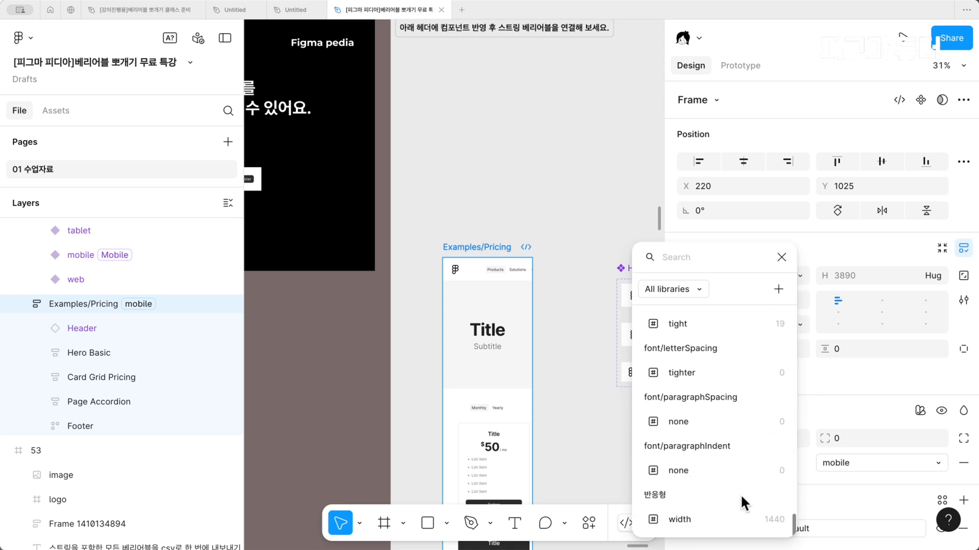
pyautogui.click(702, 519)
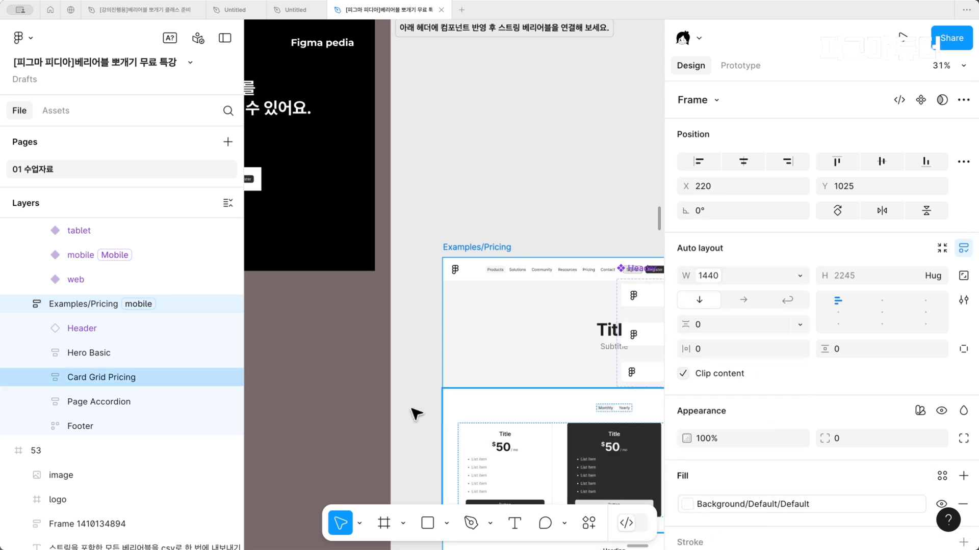
# Move the Examples/Pricing frame out of its section onto the empty canvas beside it
pyautogui.scroll(-3, 397, 406)
pyautogui.scroll(-2, 476, 397)
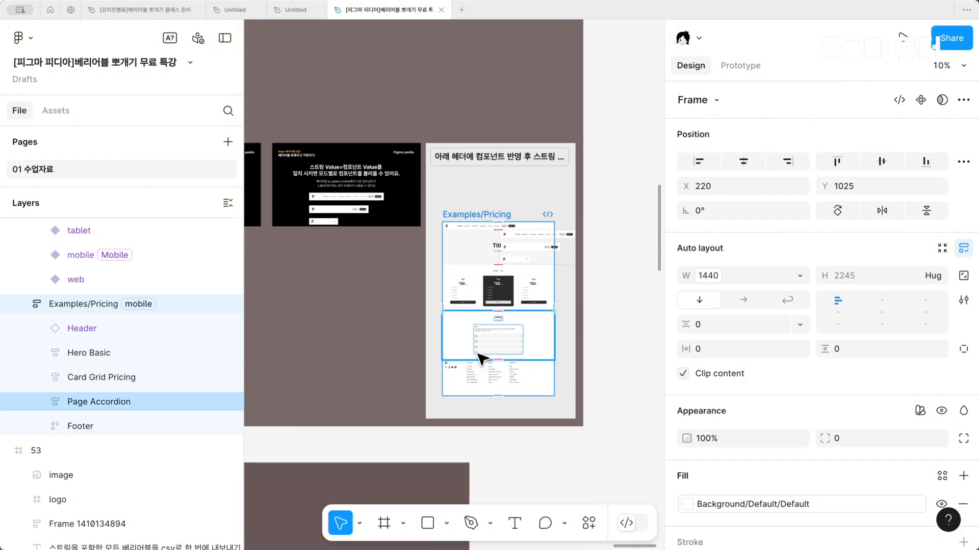
pyautogui.scroll(5, 578, 314)
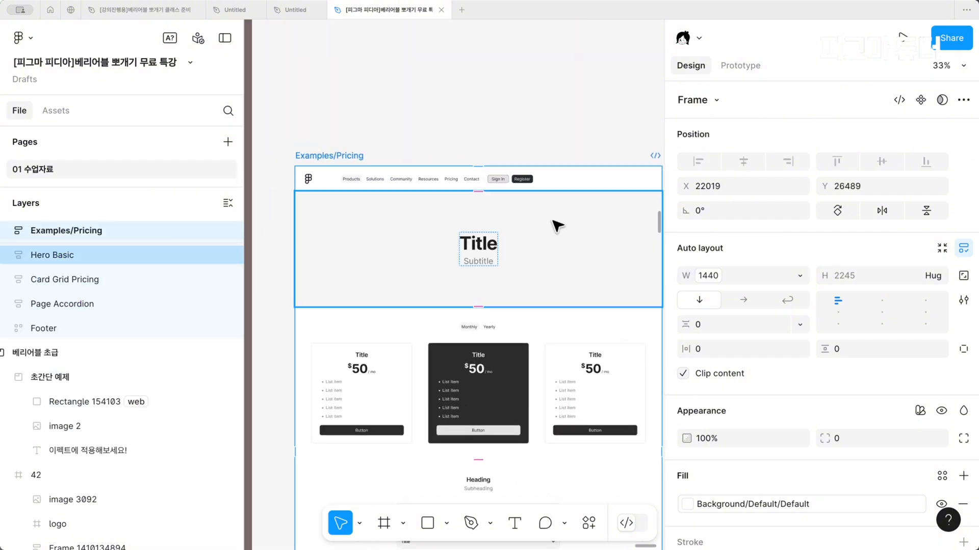
pyautogui.hscroll(-8, 495, 167)
pyautogui.hscroll(8, 487, 167)
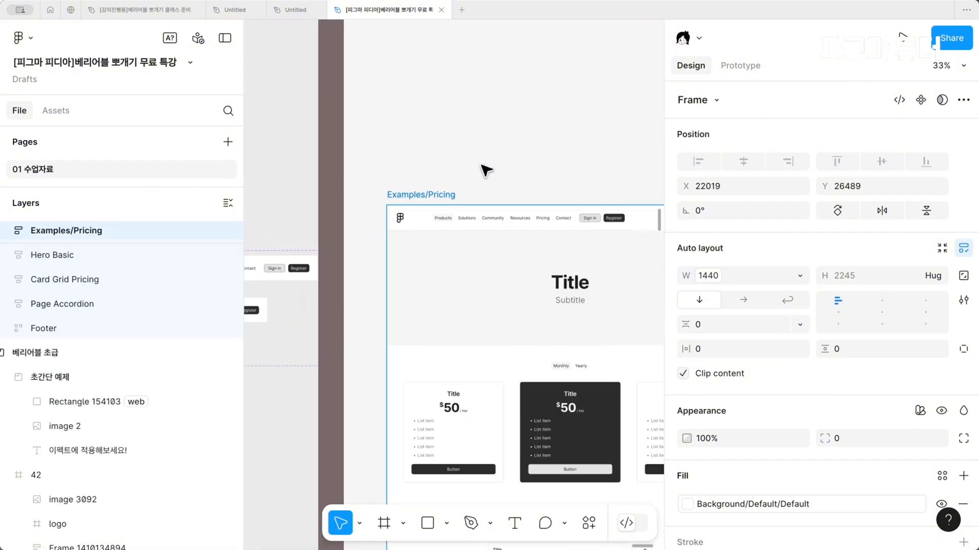
# Set the Header instance in Examples/Pricing to fill its container's width
pyautogui.click(436, 212)
pyautogui.click(476, 224)
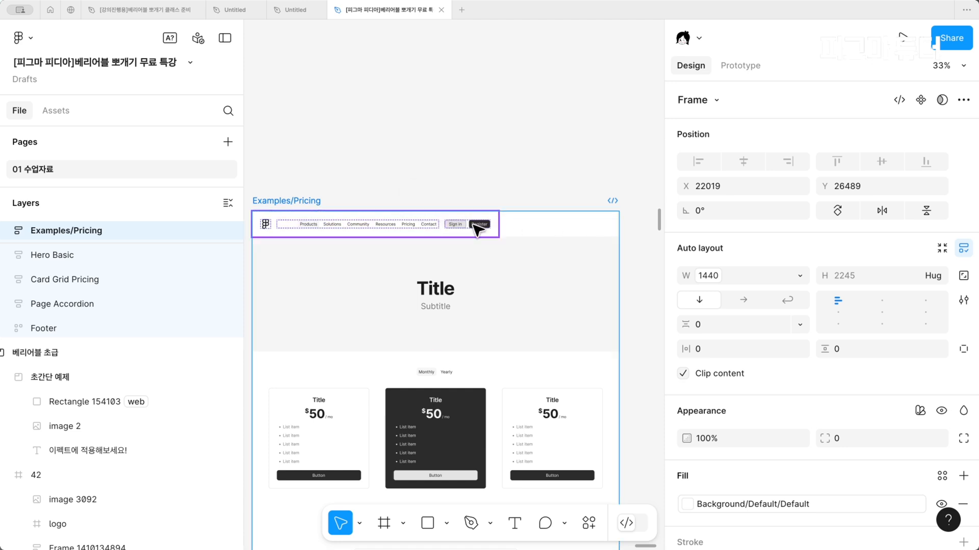
pyautogui.click(800, 319)
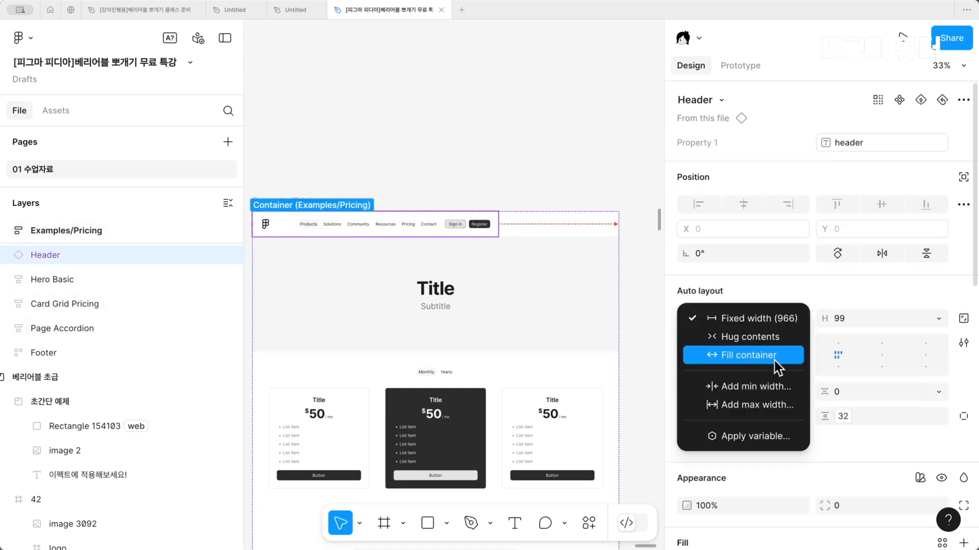
pyautogui.click(773, 353)
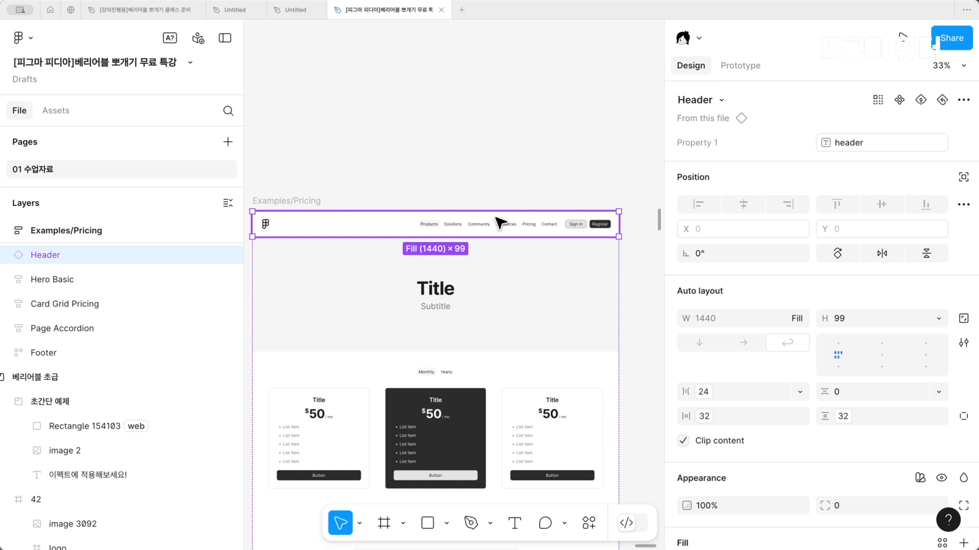
# Apply the tablet mode of the 반응형 collection to the Examples/Pricing frame
pyautogui.scroll(-3, 561, 188)
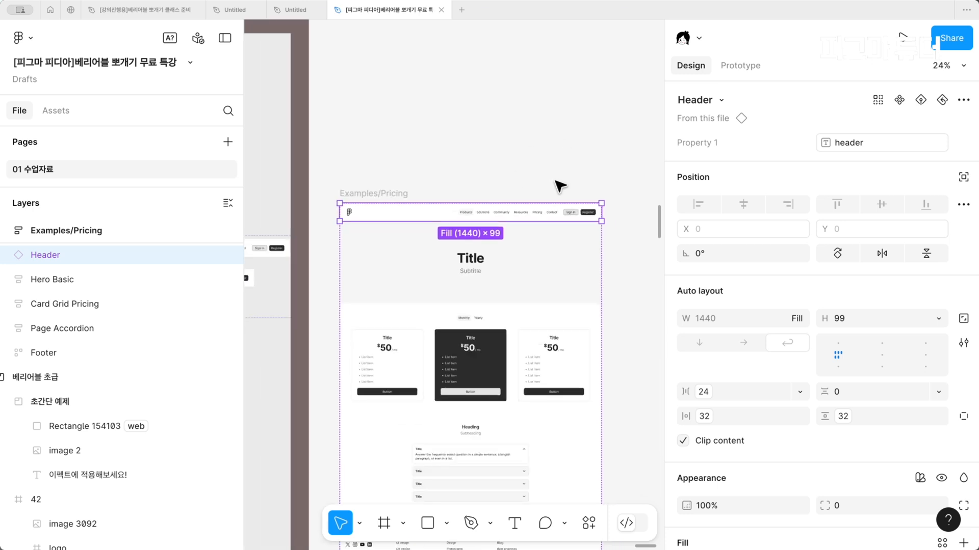
pyautogui.click(358, 195)
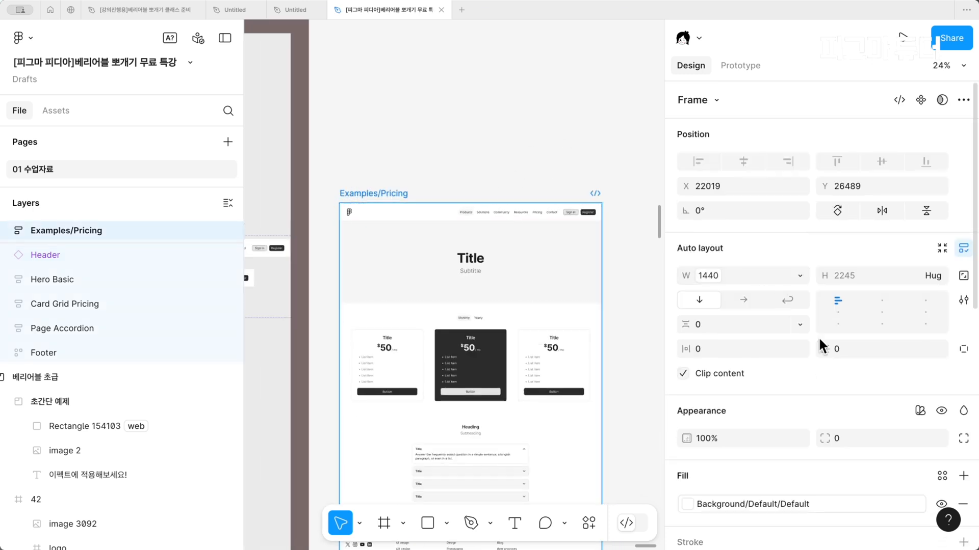
pyautogui.scroll(-3, 852, 426)
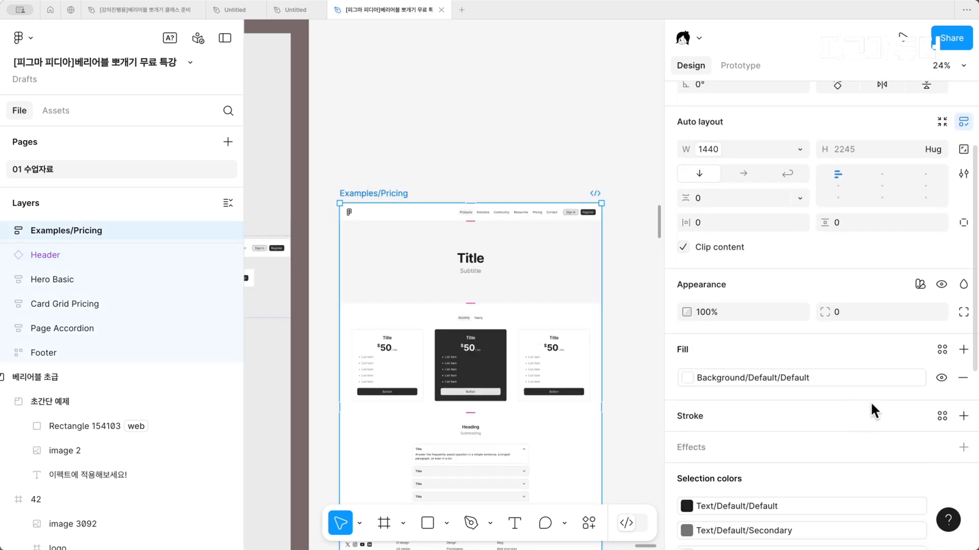
pyautogui.click(920, 284)
pyautogui.moveTo(836, 332)
pyautogui.click(696, 379)
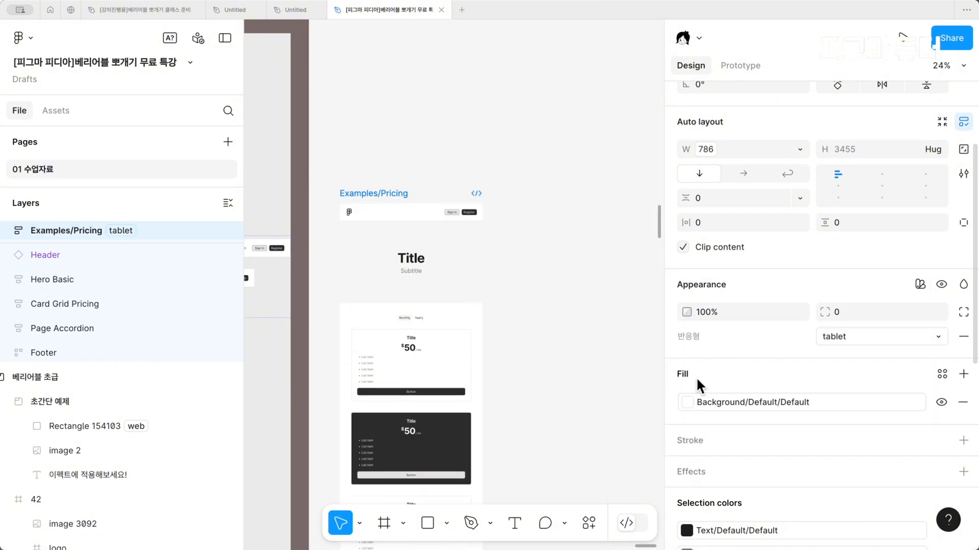
# Examine the Header instance's layout, size and appearance properties in tablet mode
pyautogui.scroll(5, 395, 226)
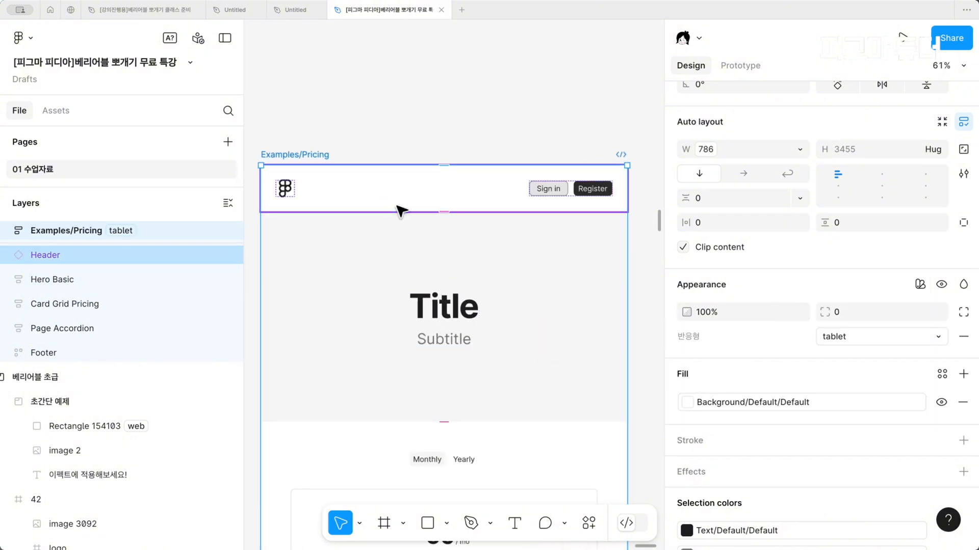
pyautogui.click(399, 210)
pyautogui.scroll(4, 846, 118)
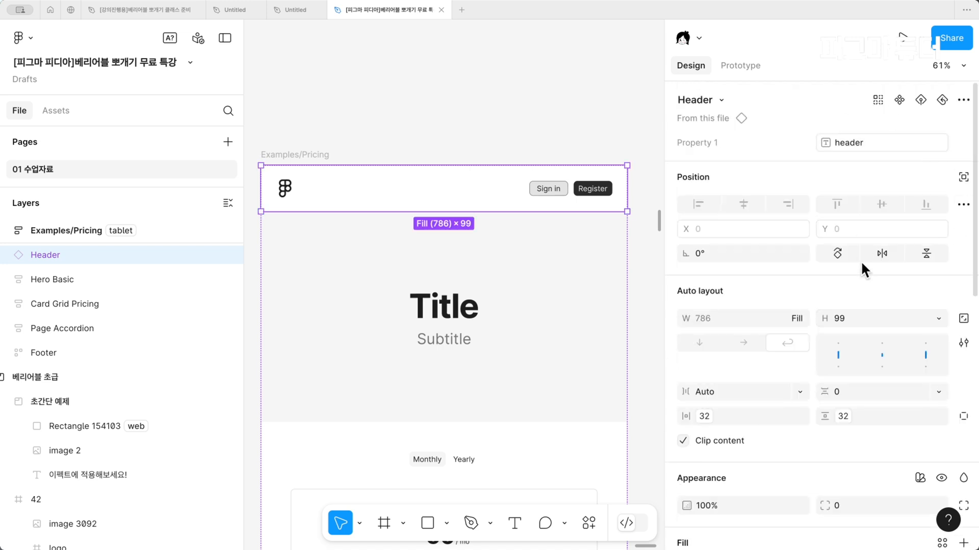
pyautogui.scroll(-3, 860, 261)
pyautogui.scroll(-2, 851, 460)
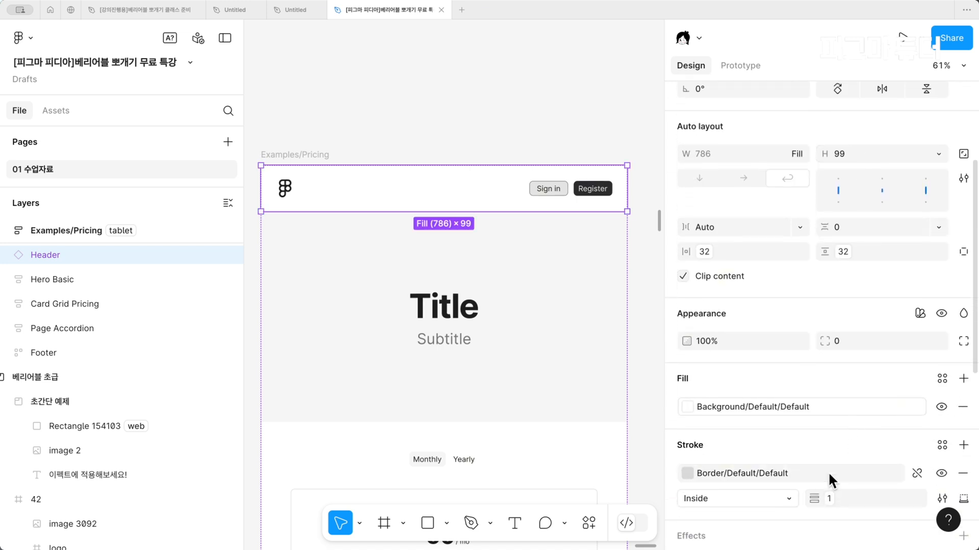
pyautogui.press('Escape')
# Switch the Examples/Pricing frame's 반응형 mode to mobile
pyautogui.click(326, 155)
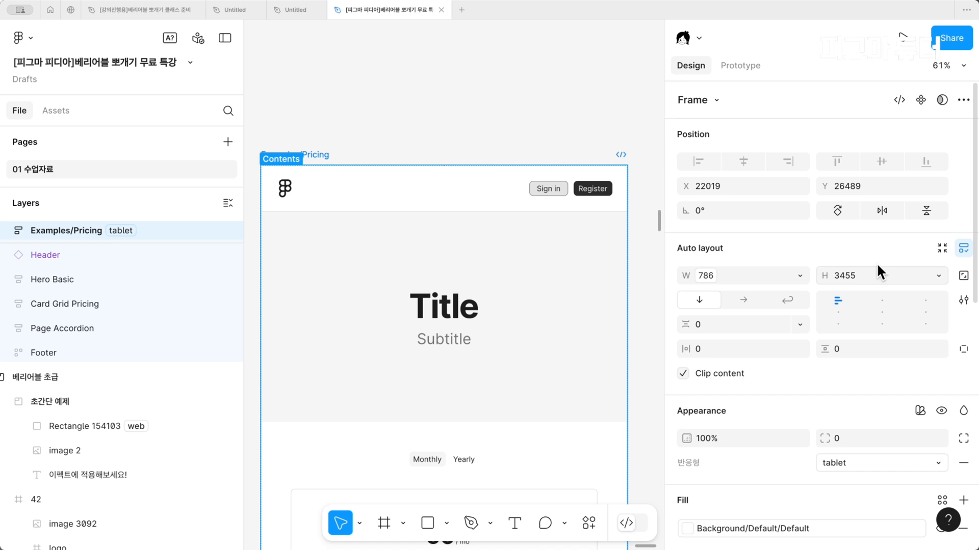
pyautogui.scroll(-2, 877, 246)
pyautogui.scroll(-1, 877, 246)
pyautogui.click(869, 398)
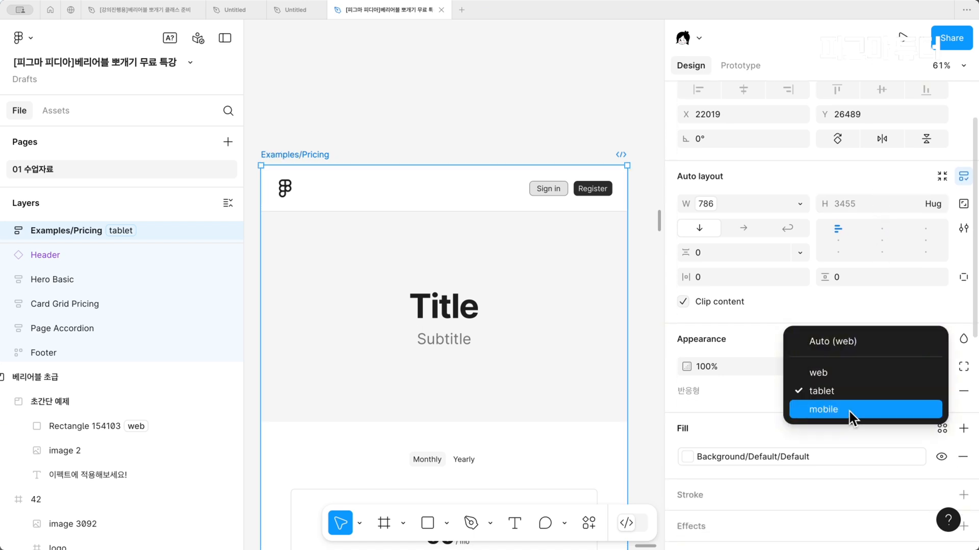
pyautogui.click(850, 411)
pyautogui.hscroll(-1, 454, 392)
pyautogui.scroll(1, 454, 391)
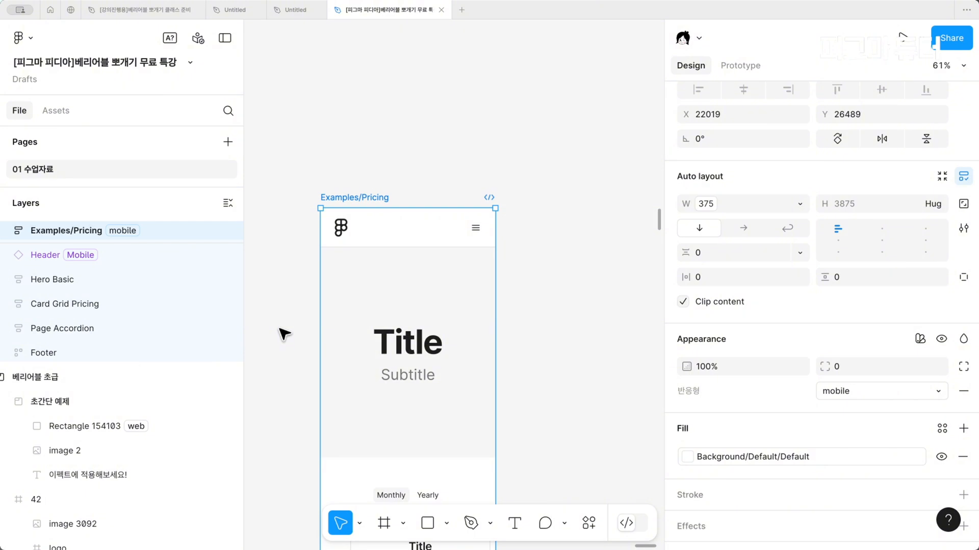
# Try removing the minimum width from the first two Pricing Cards, and undo the removal
pyautogui.scroll(2, 513, 344)
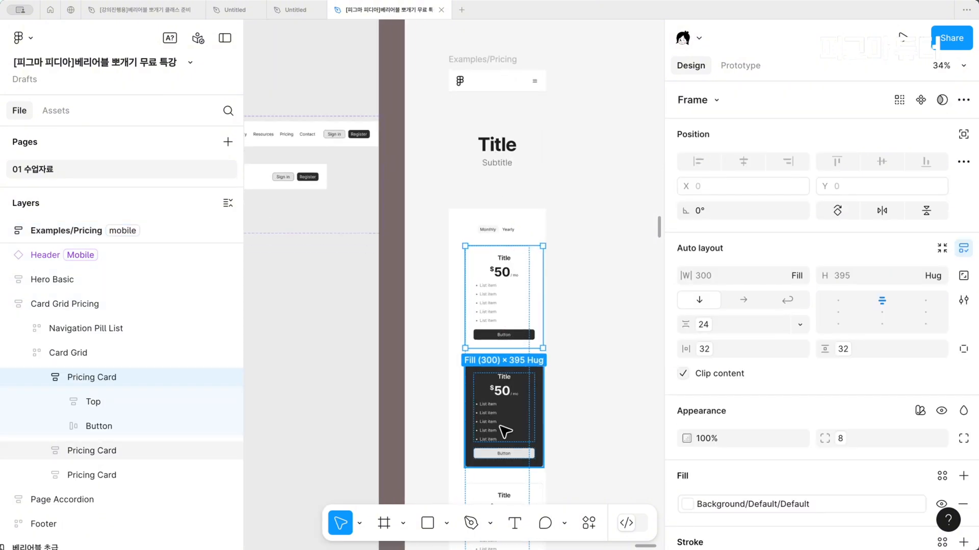
pyautogui.keyDown('shift'); pyautogui.click(504, 428); pyautogui.keyUp('shift')
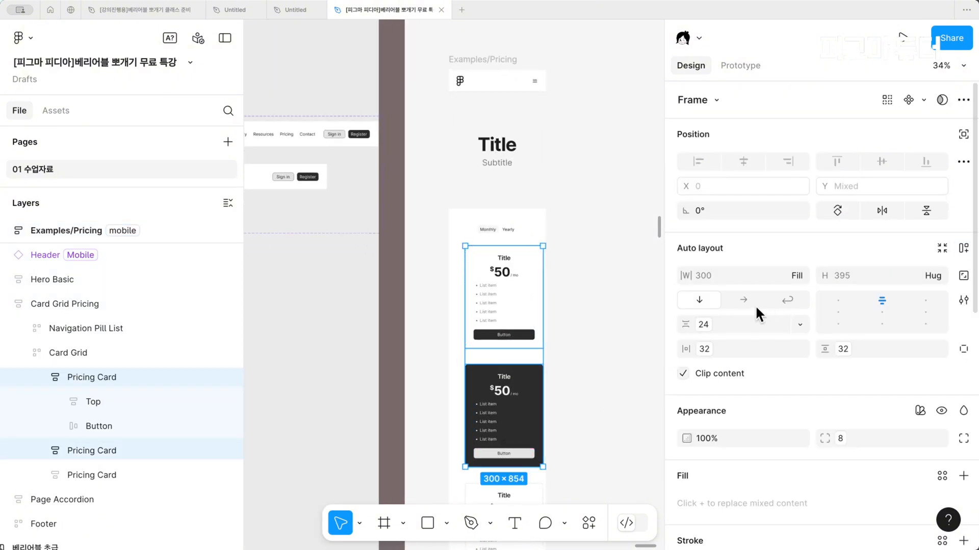
pyautogui.click(800, 276)
pyautogui.click(799, 276)
pyautogui.click(800, 276)
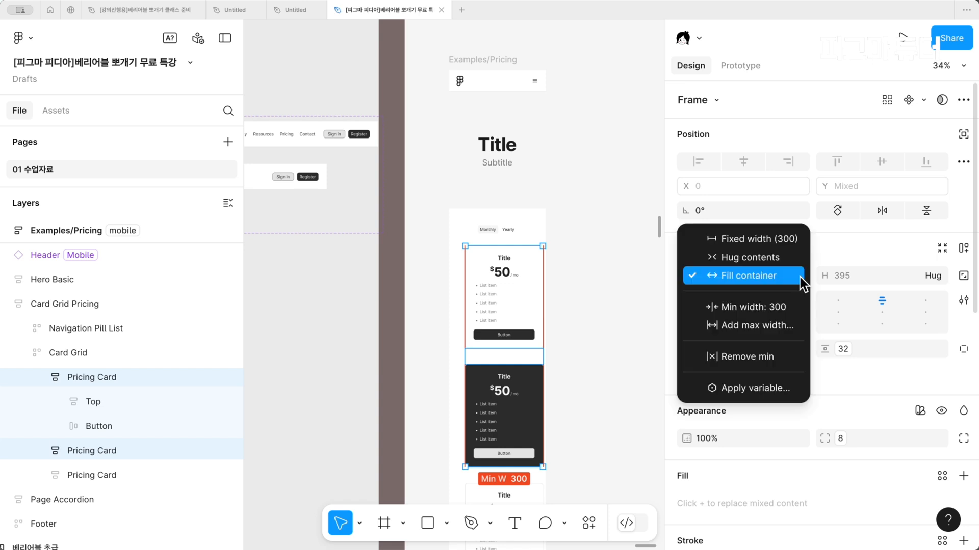
pyautogui.click(779, 357)
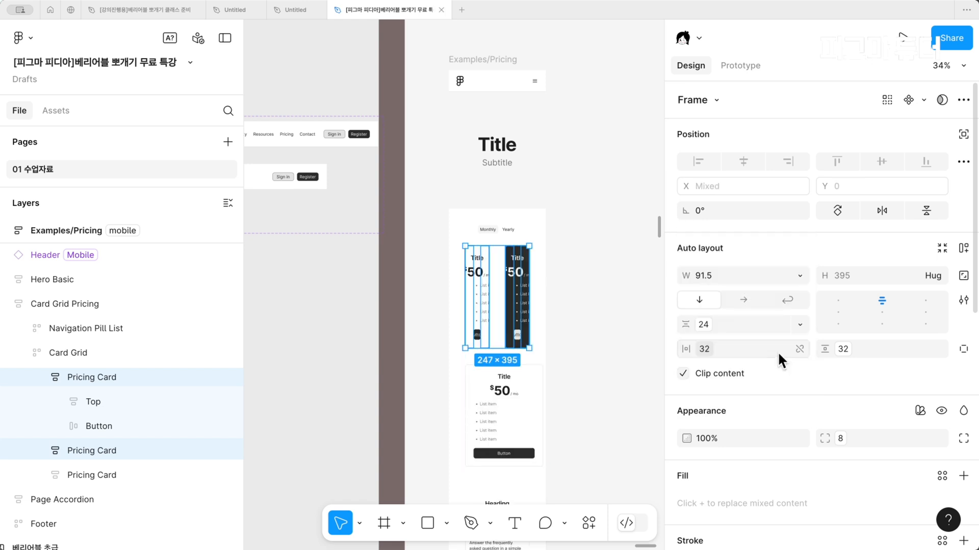
pyautogui.hotkey('ctrl', 'z')
# Set the minimum width of the first two Pricing Cards to 200
pyautogui.click(800, 276)
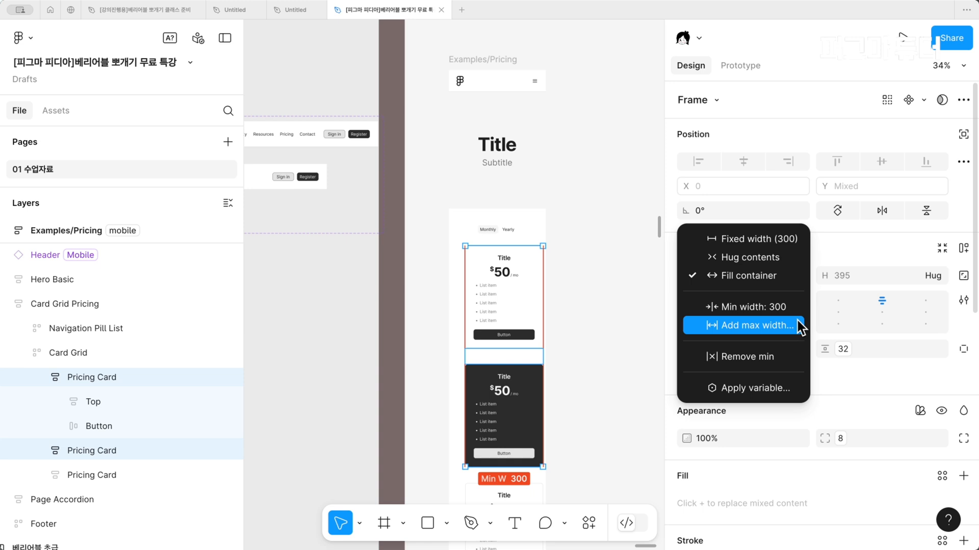
pyautogui.click(789, 309)
pyautogui.write('200')
pyautogui.press('Return')
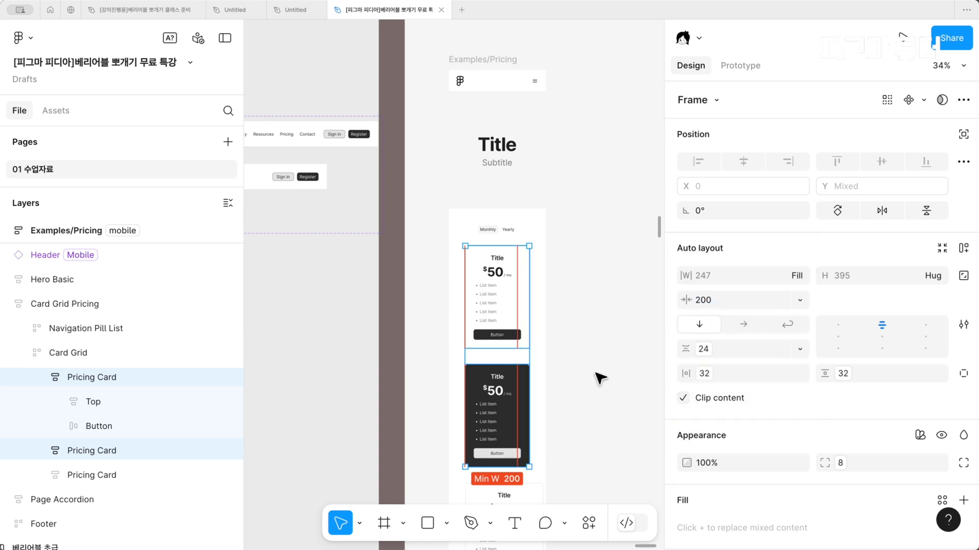
pyautogui.click(600, 378)
pyautogui.click(518, 426)
pyautogui.scroll(1, 518, 426)
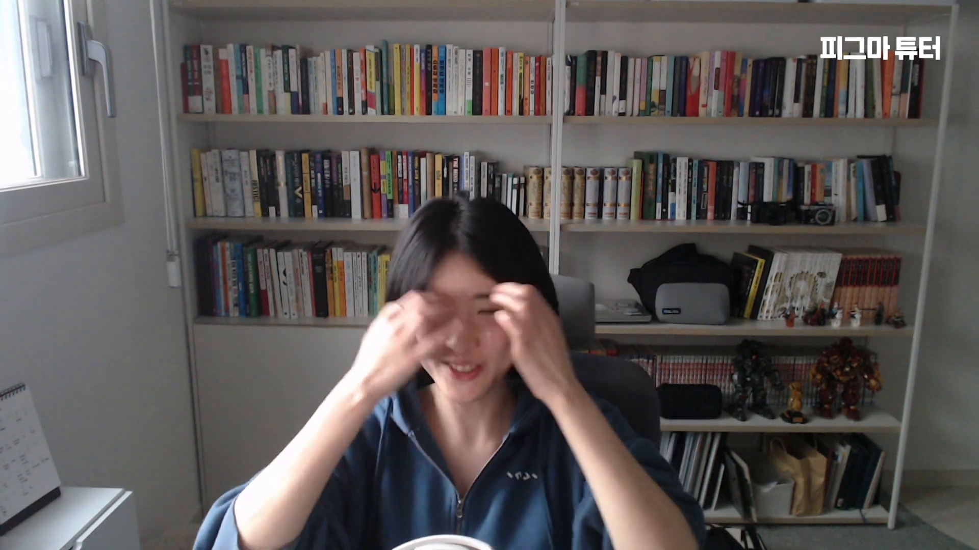